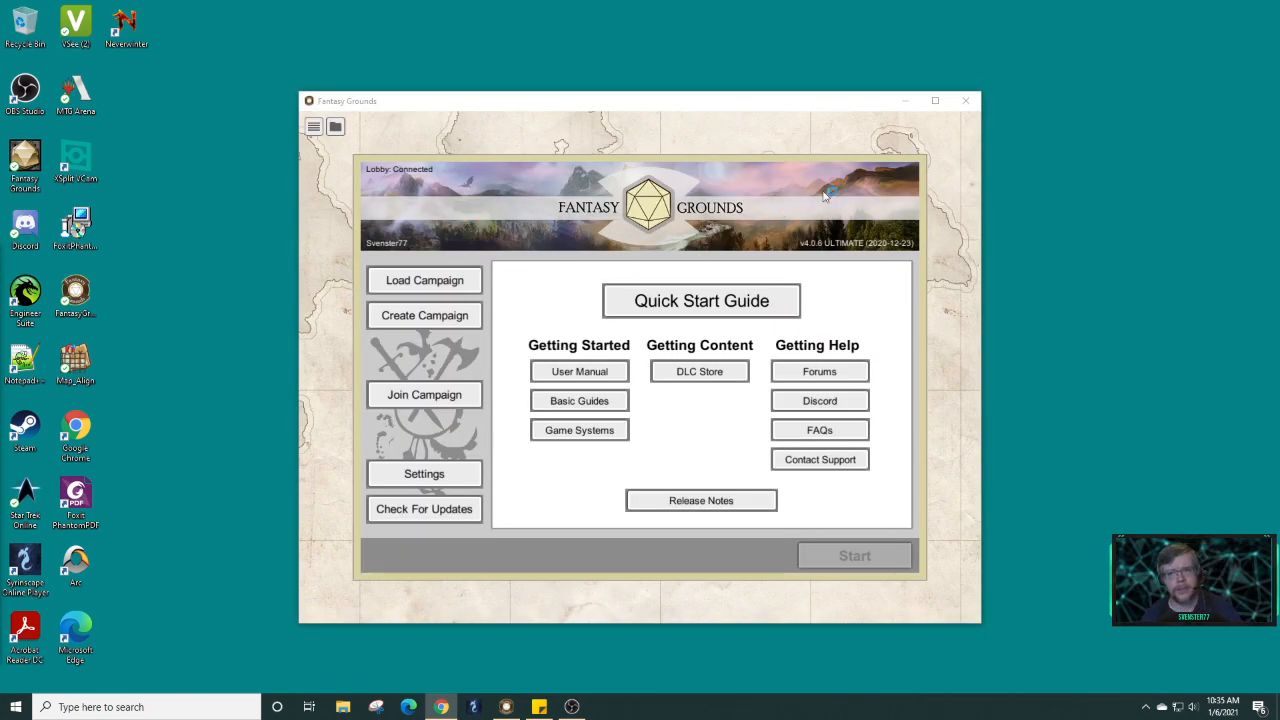
Maximize Fantasy Grounds and start hosting the Engage campaign from the Load Campaign list.
left_click(935, 100)
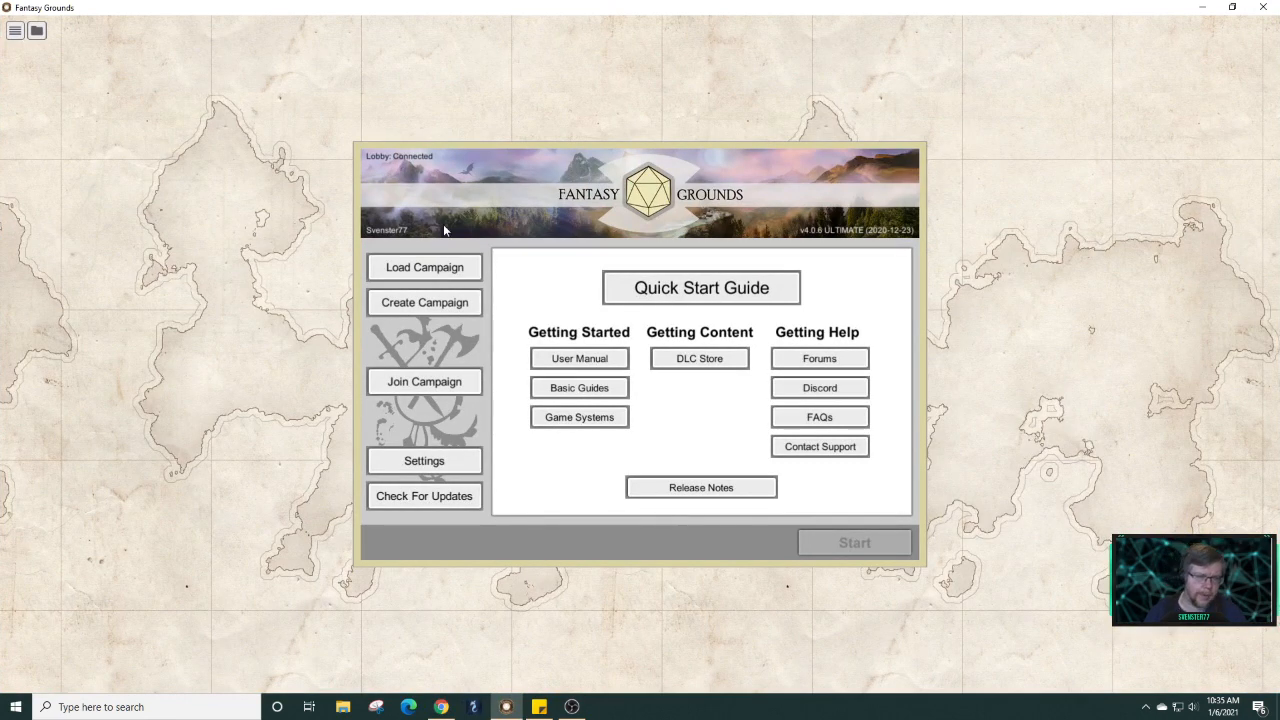
left_click(449, 272)
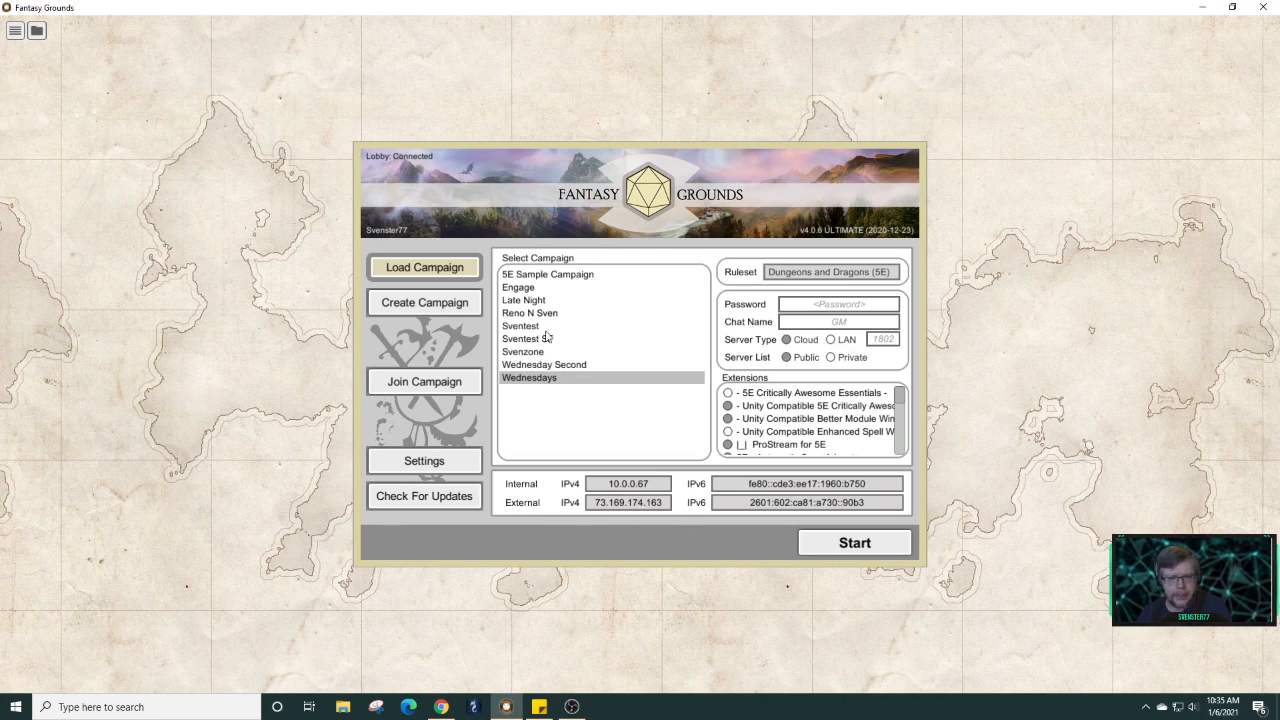
left_click(541, 289)
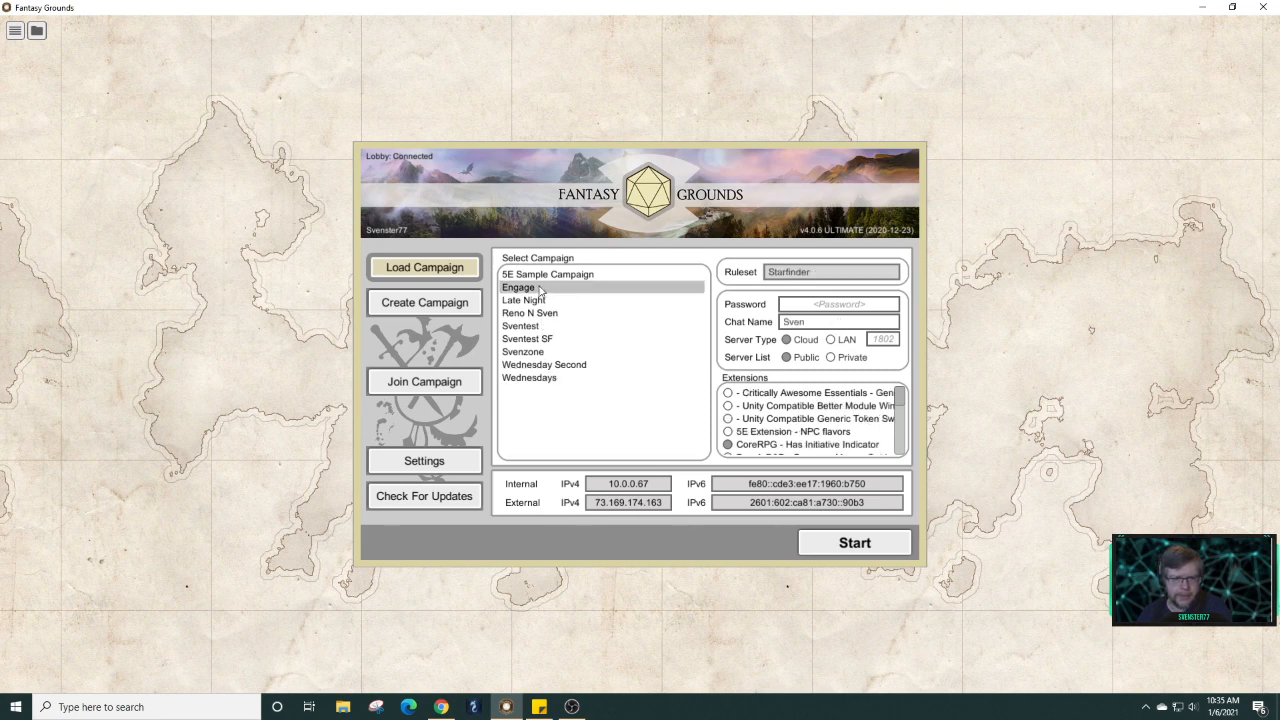
left_click(841, 552)
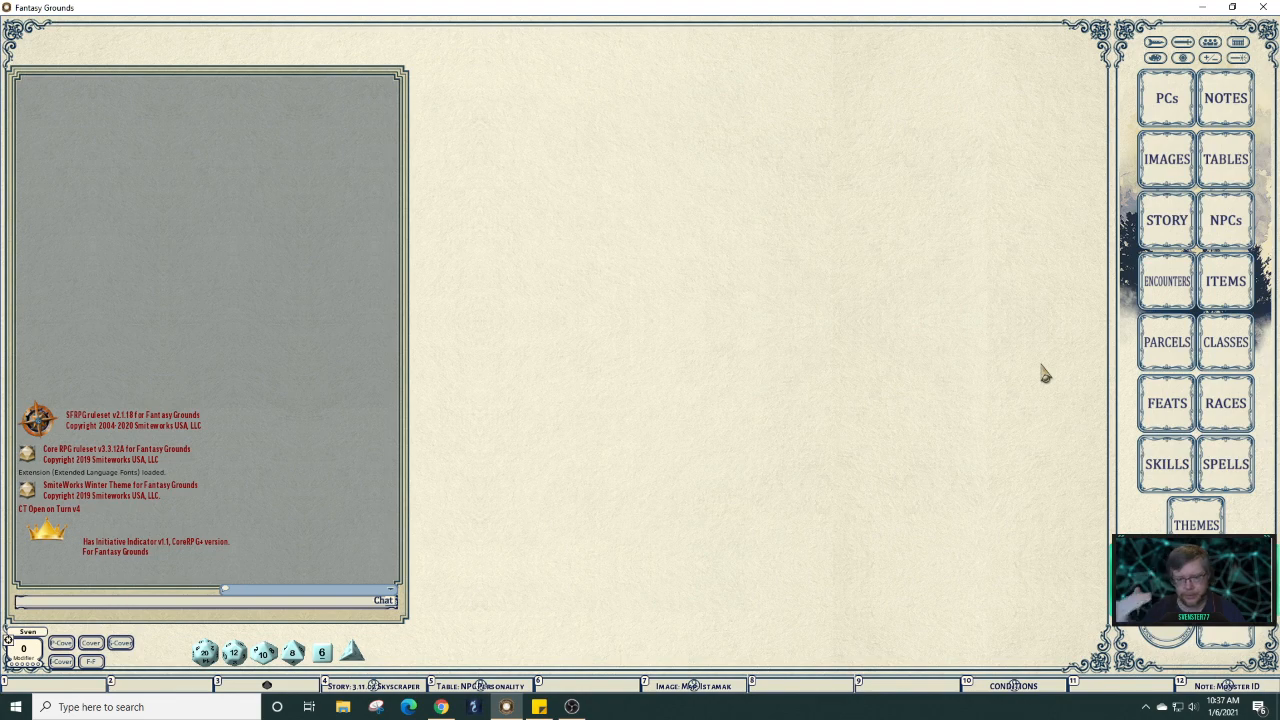
Place the Istamak map upper-left, open the 3.11.02 Skyscraper story, and briefly preview the Secretary picture.
left_click(718, 686)
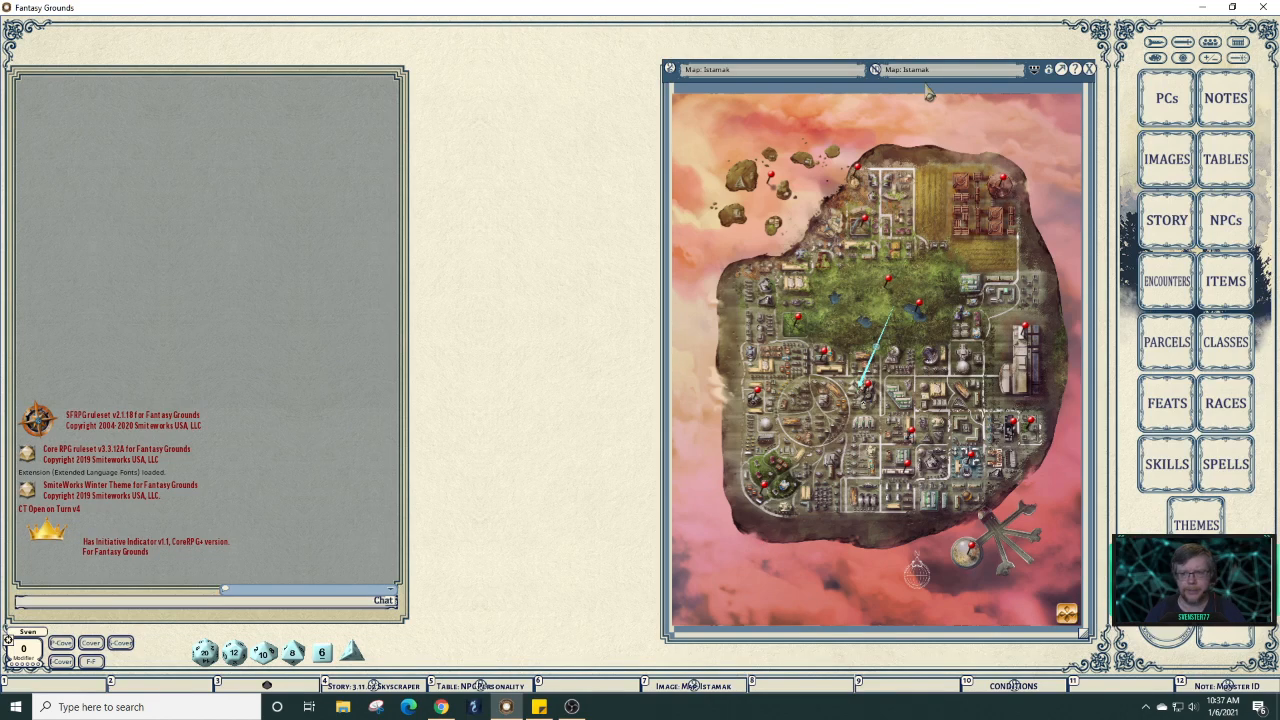
left_click_drag(927, 84, 261, 44)
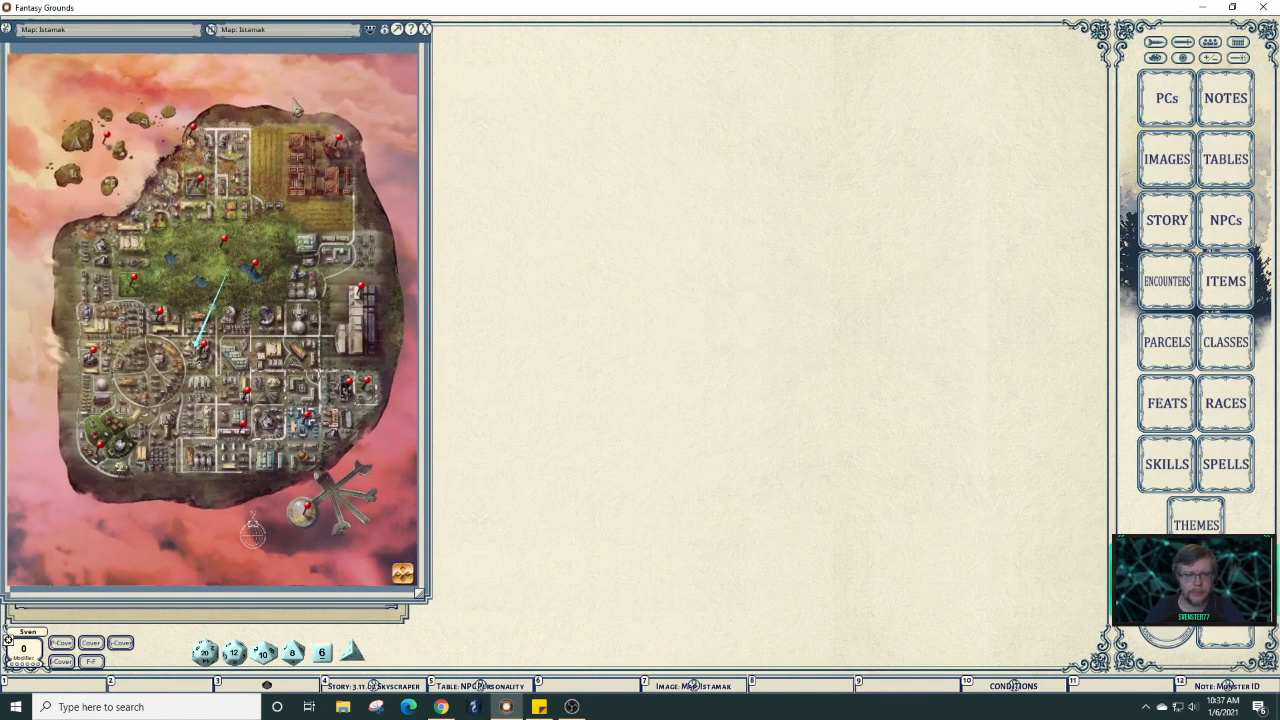
left_click(385, 686)
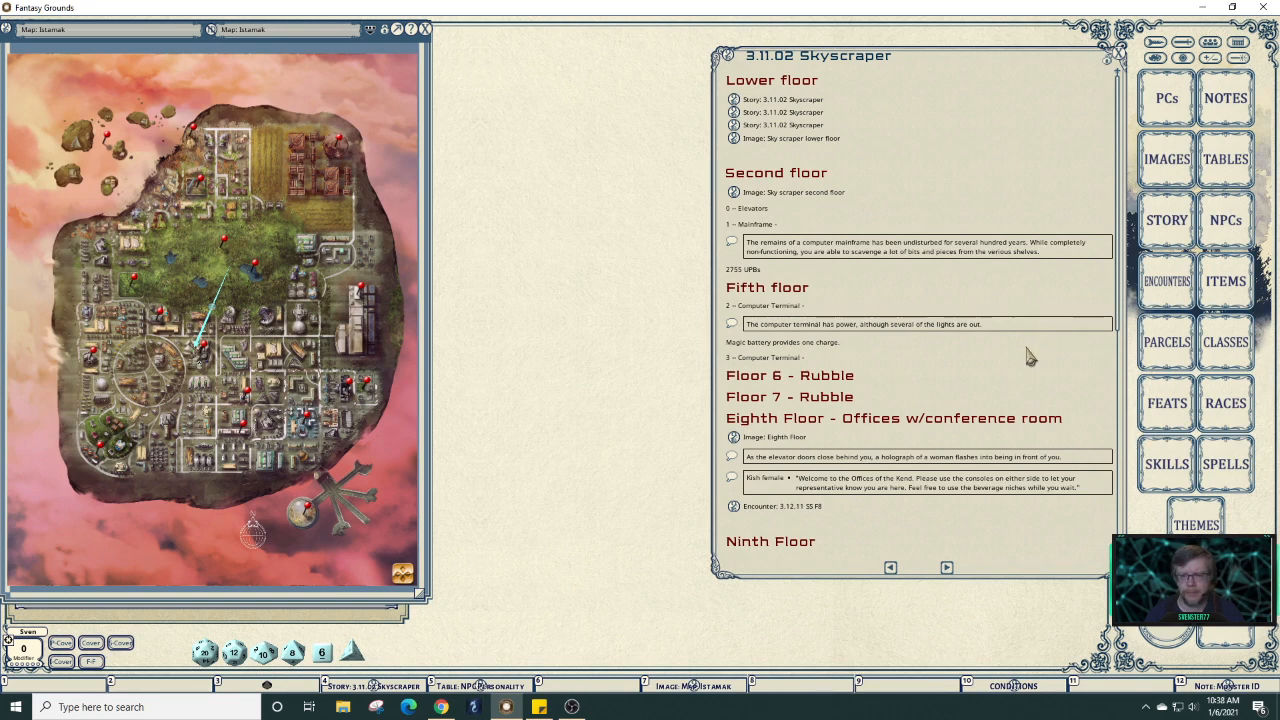
scroll(1030, 357, "down", 6)
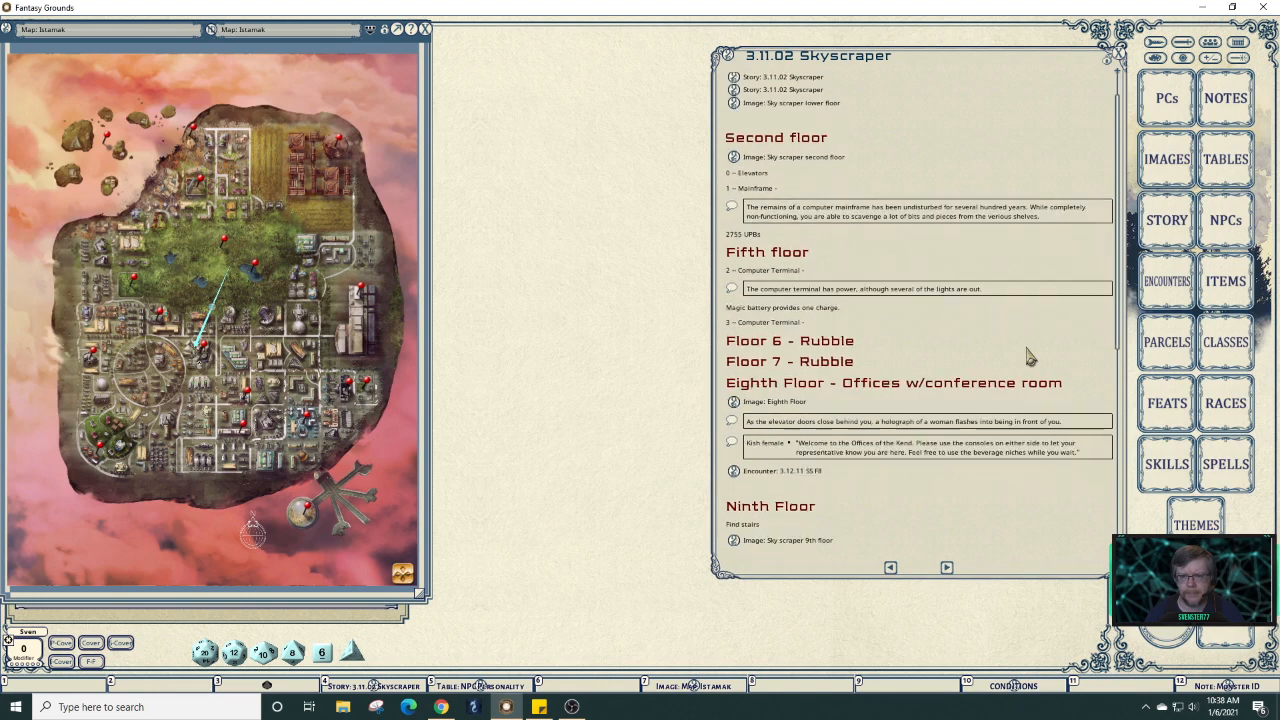
scroll(1030, 357, "down", 1)
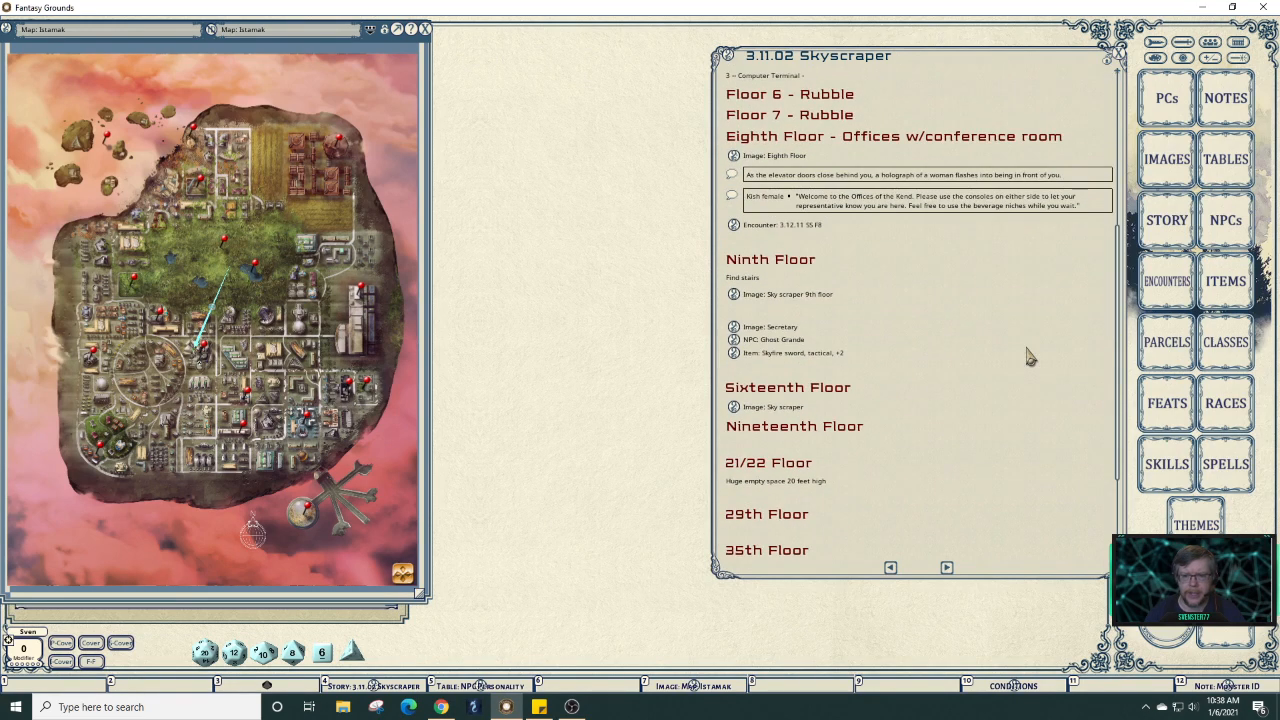
scroll(1030, 357, "down", 1)
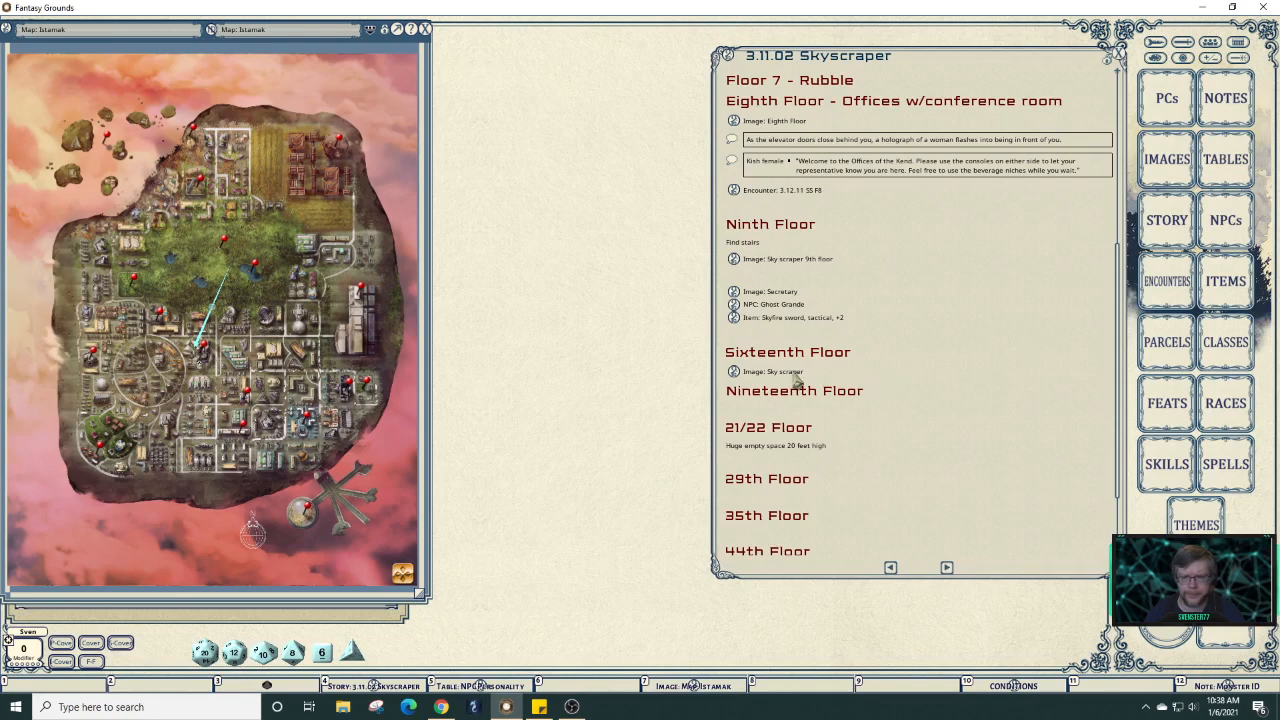
left_click(734, 372)
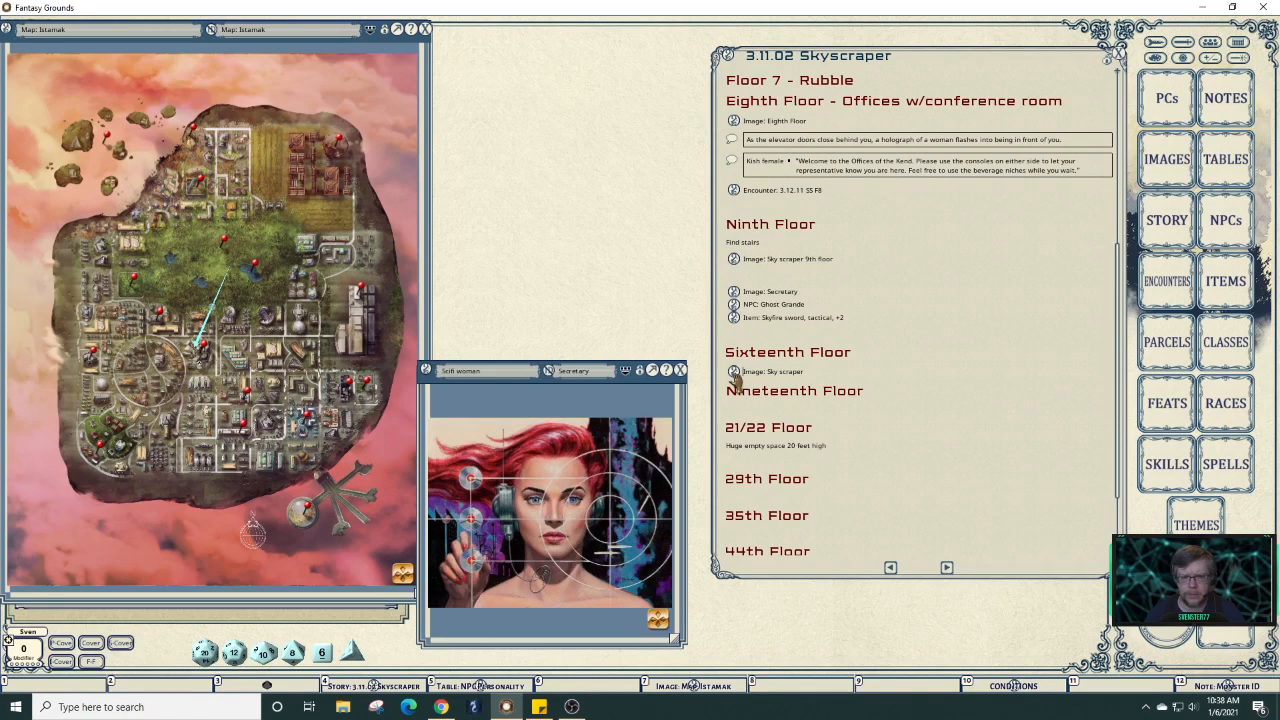
left_click(680, 370)
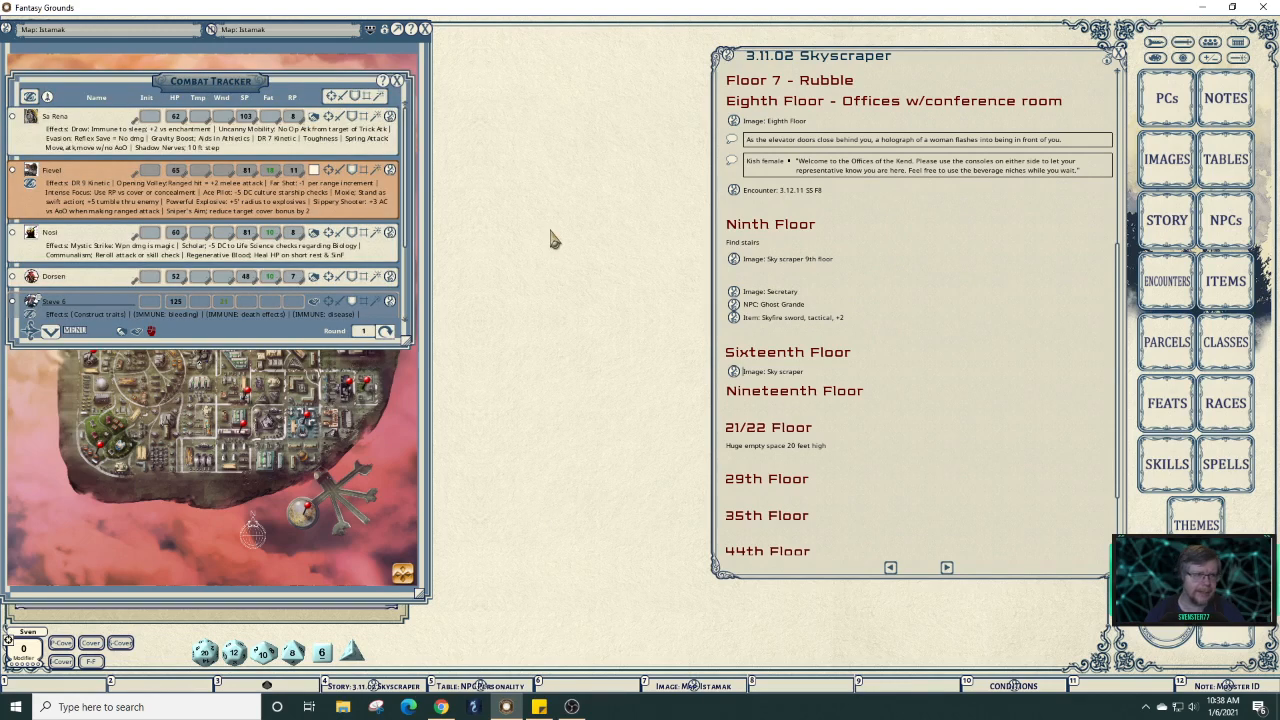
Scroll through the combat tracker's list of party characters and the construct.
scroll(291, 203, "down", 4)
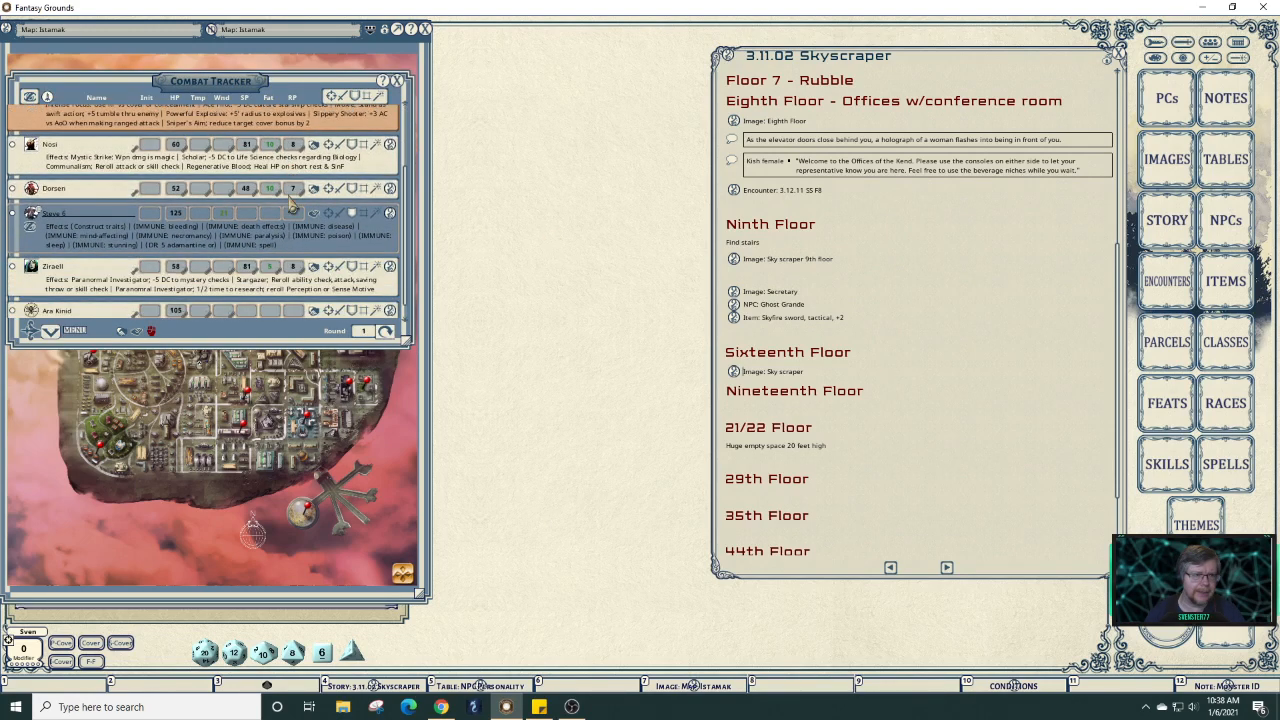
scroll(291, 203, "up", 4)
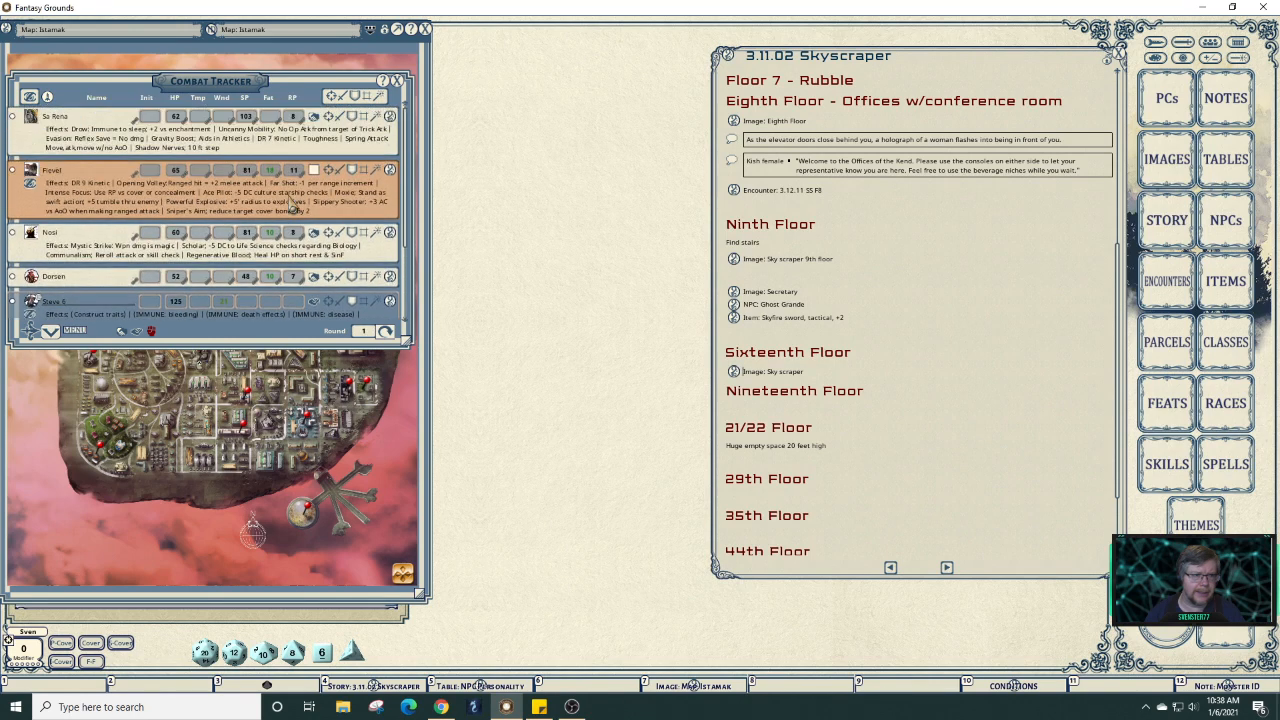
scroll(291, 203, "down", 3)
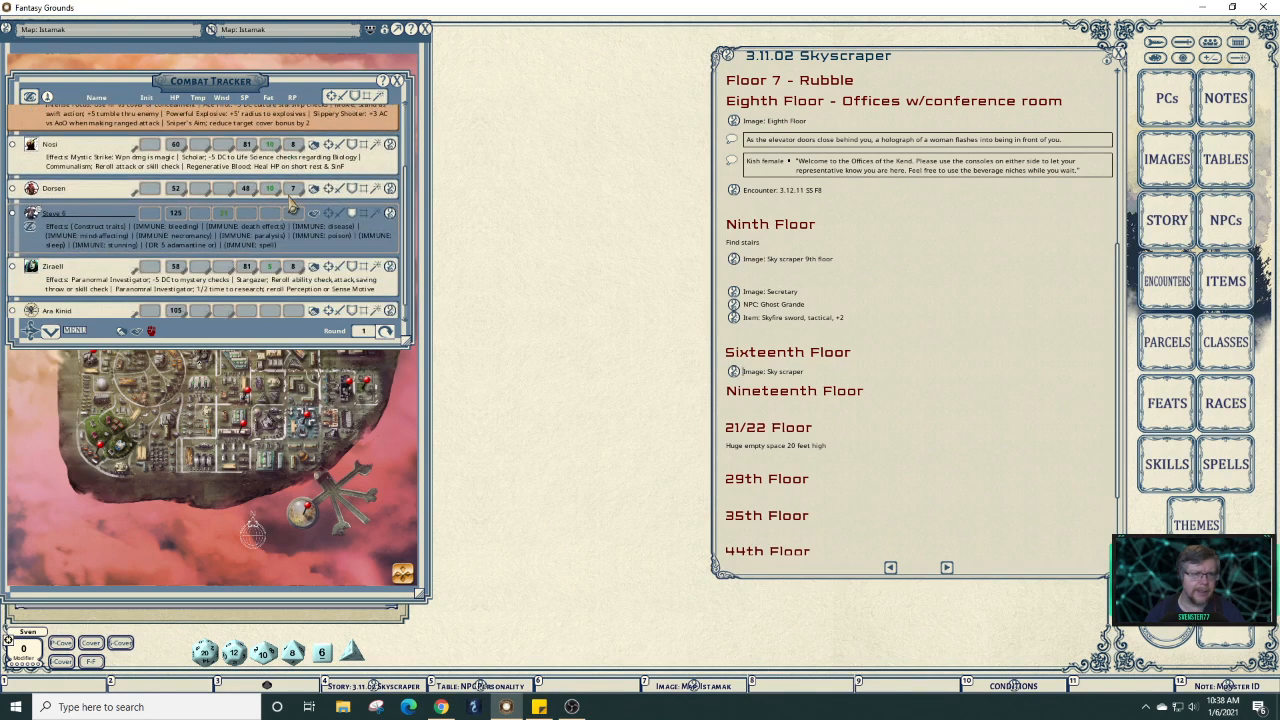
scroll(291, 203, "up", 2)
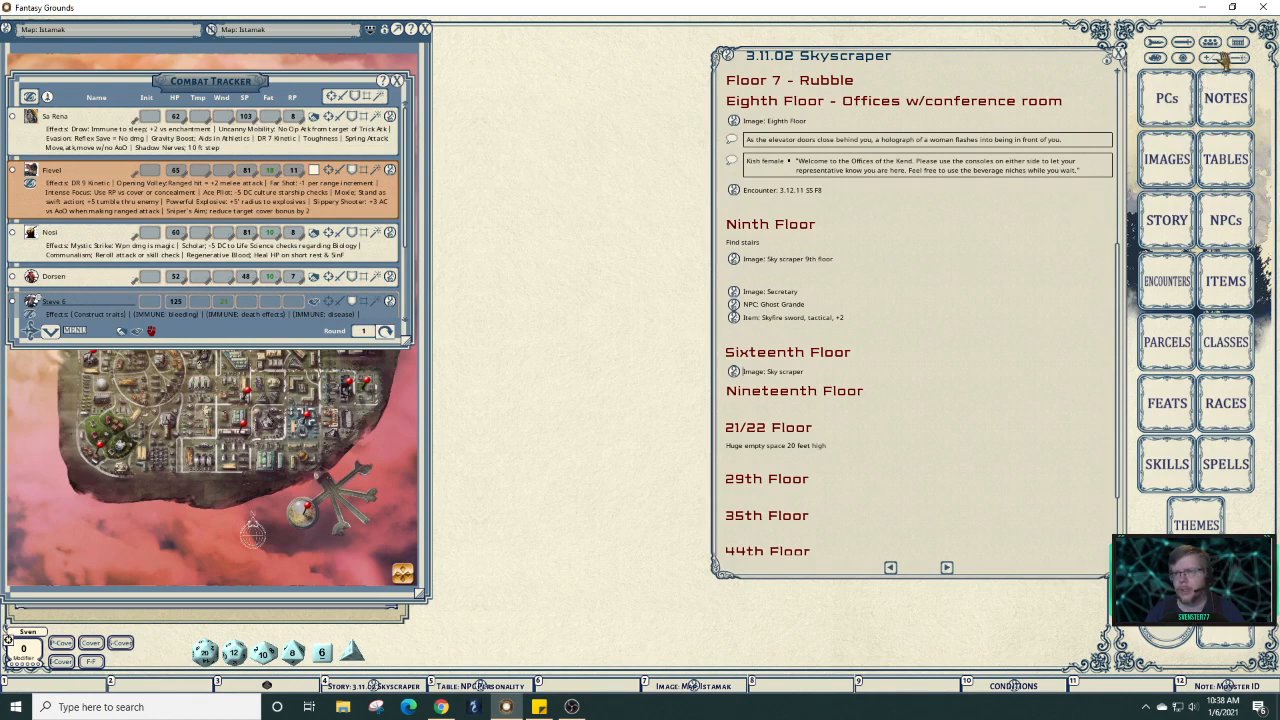
Open the Sky scraper 9th floor map from the story and zoom and pan its view.
left_click(735, 262)
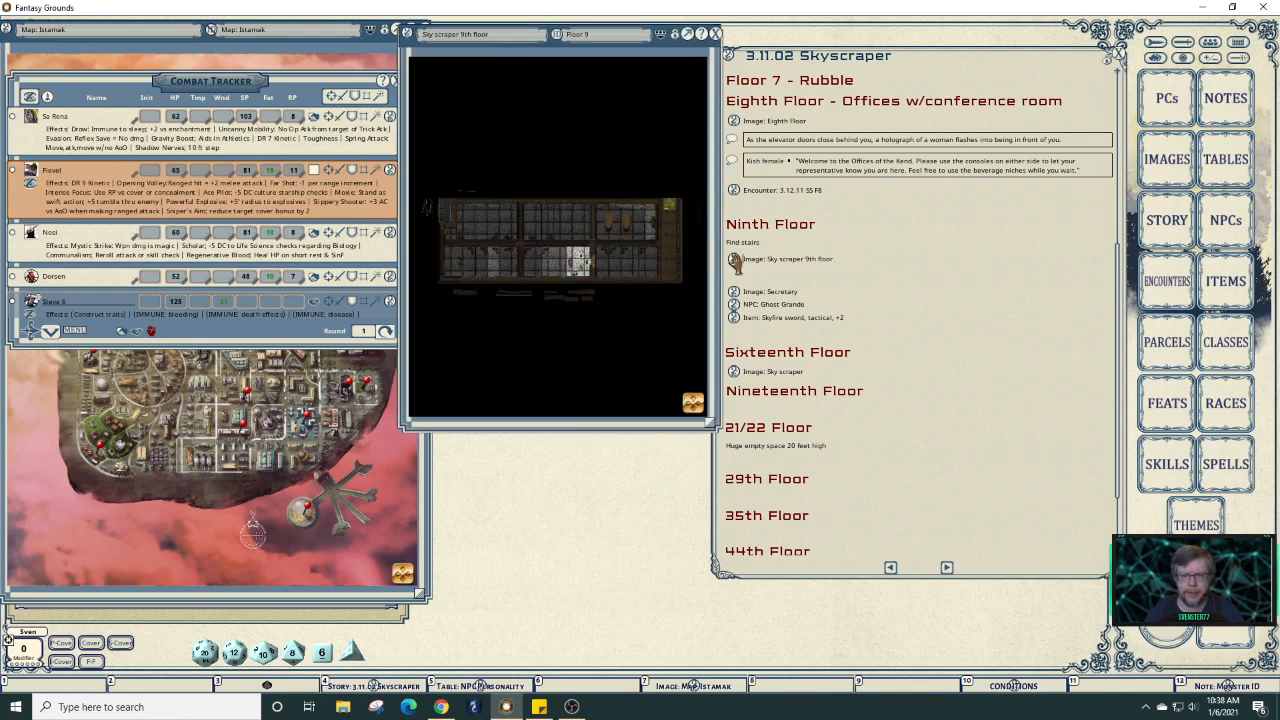
scroll(628, 265, "up", 5)
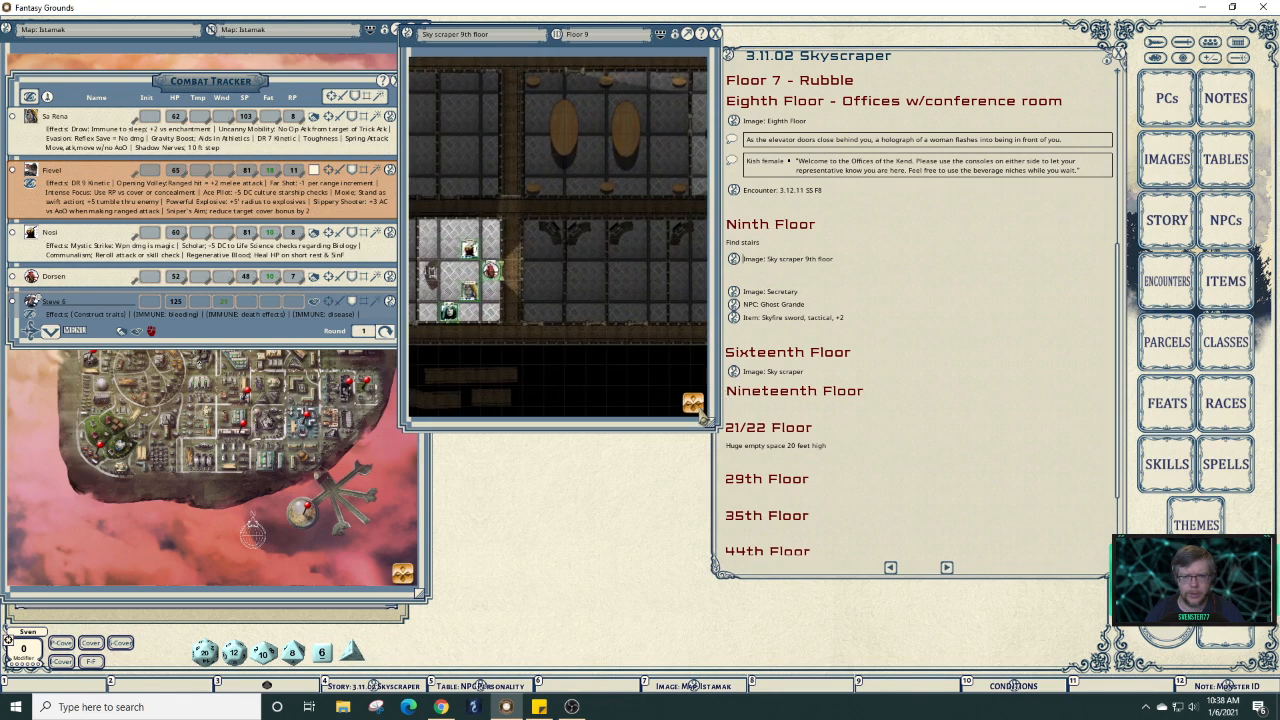
mouse_move(698, 408)
left_mouse_down()
mouse_move(665, 410)
mouse_move(711, 407)
left_mouse_up()
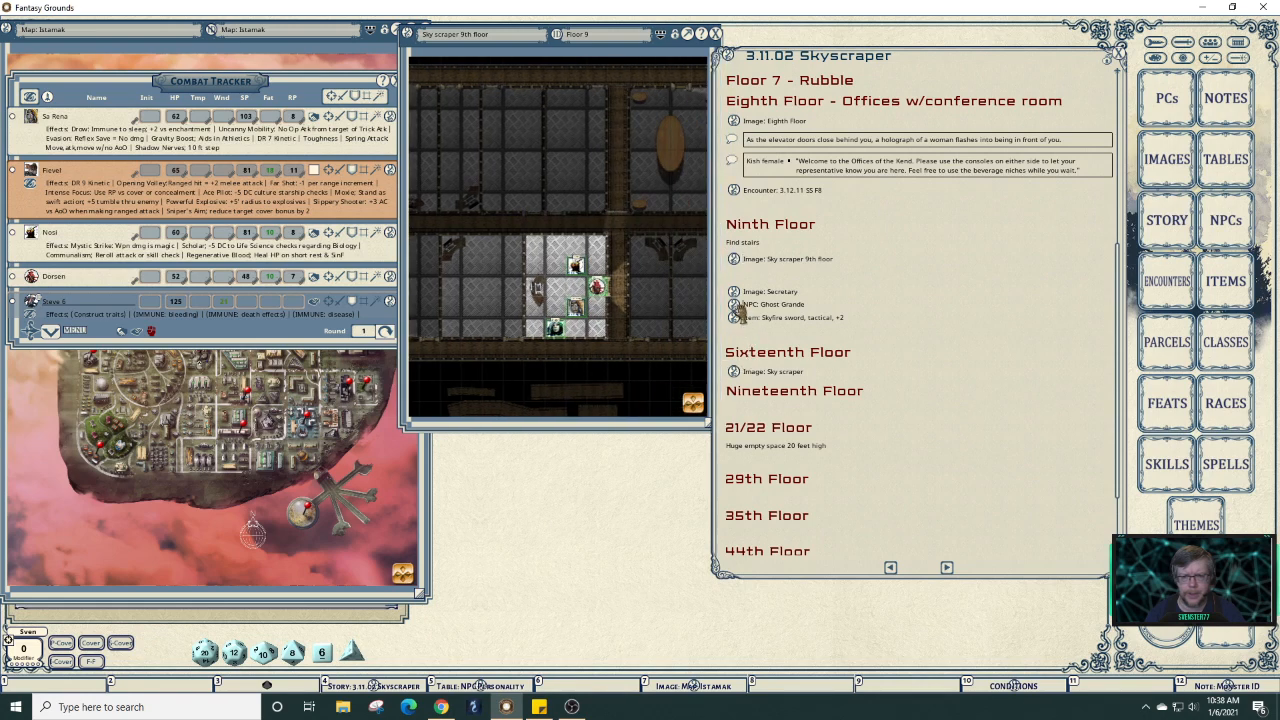
Open the Ghost picture through Ghost Grande's Other tab, then close the Ghost Grande record.
left_click(738, 308)
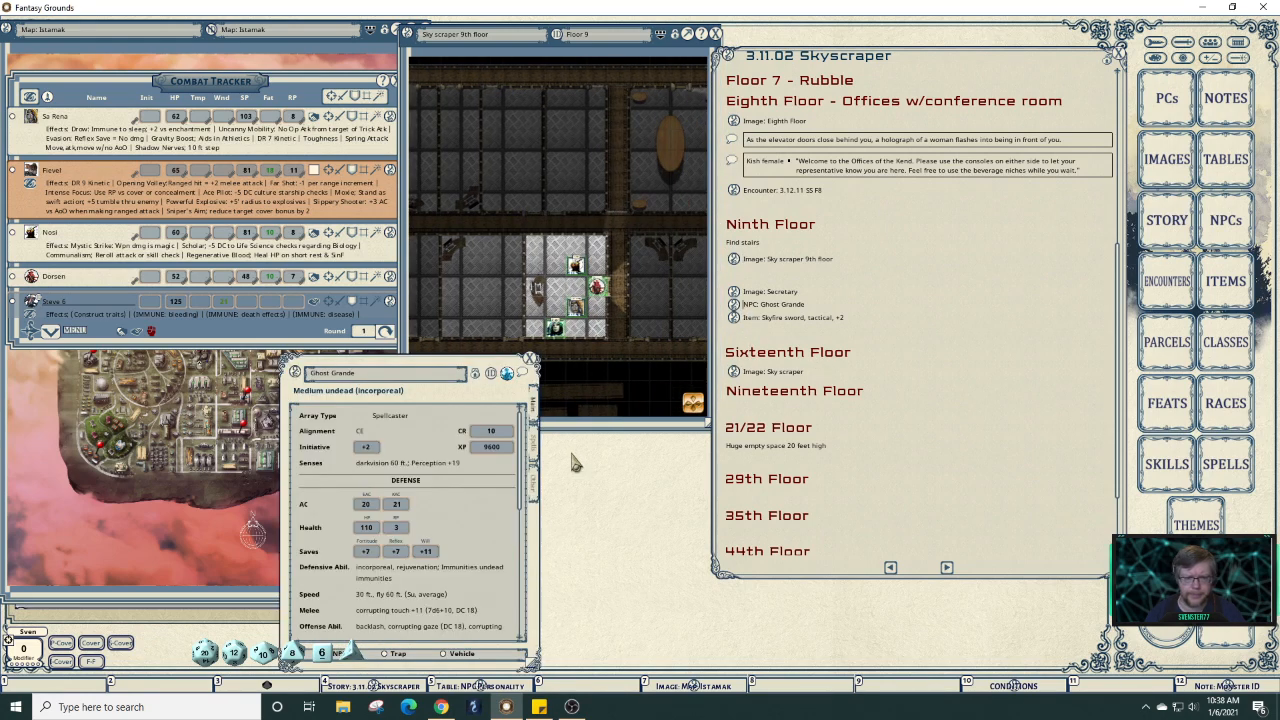
left_click(535, 492)
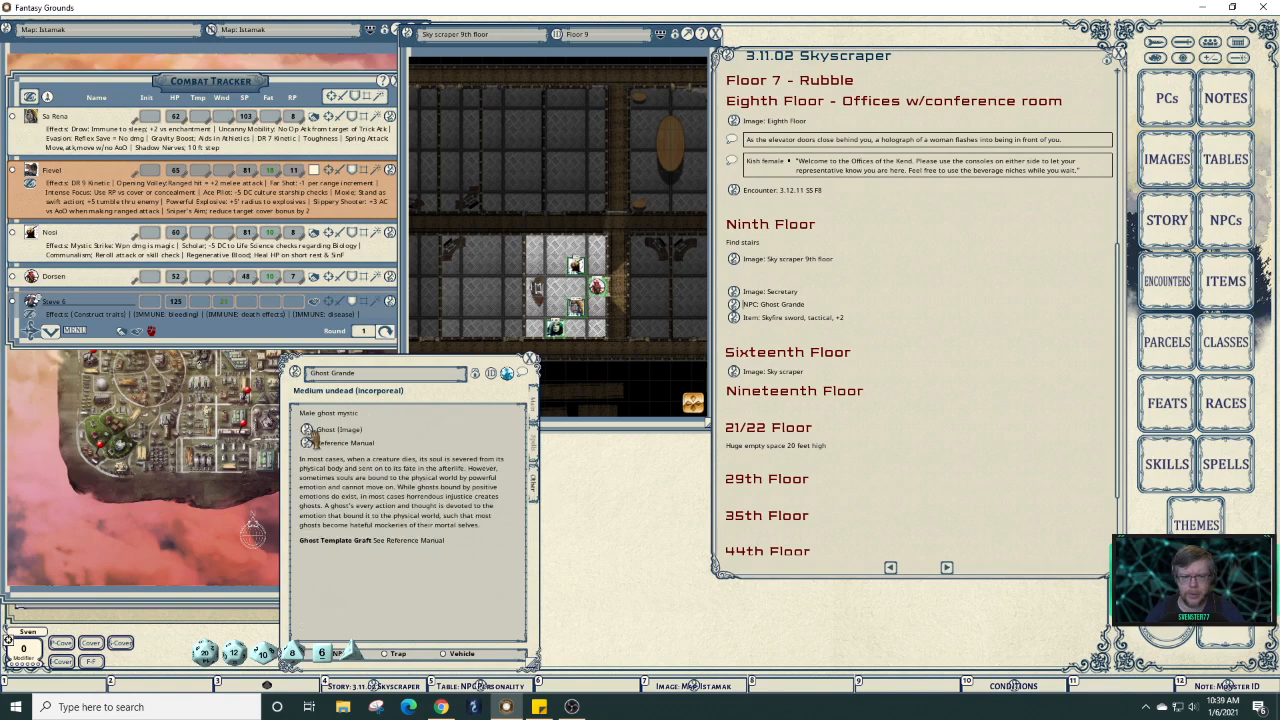
left_click(311, 434)
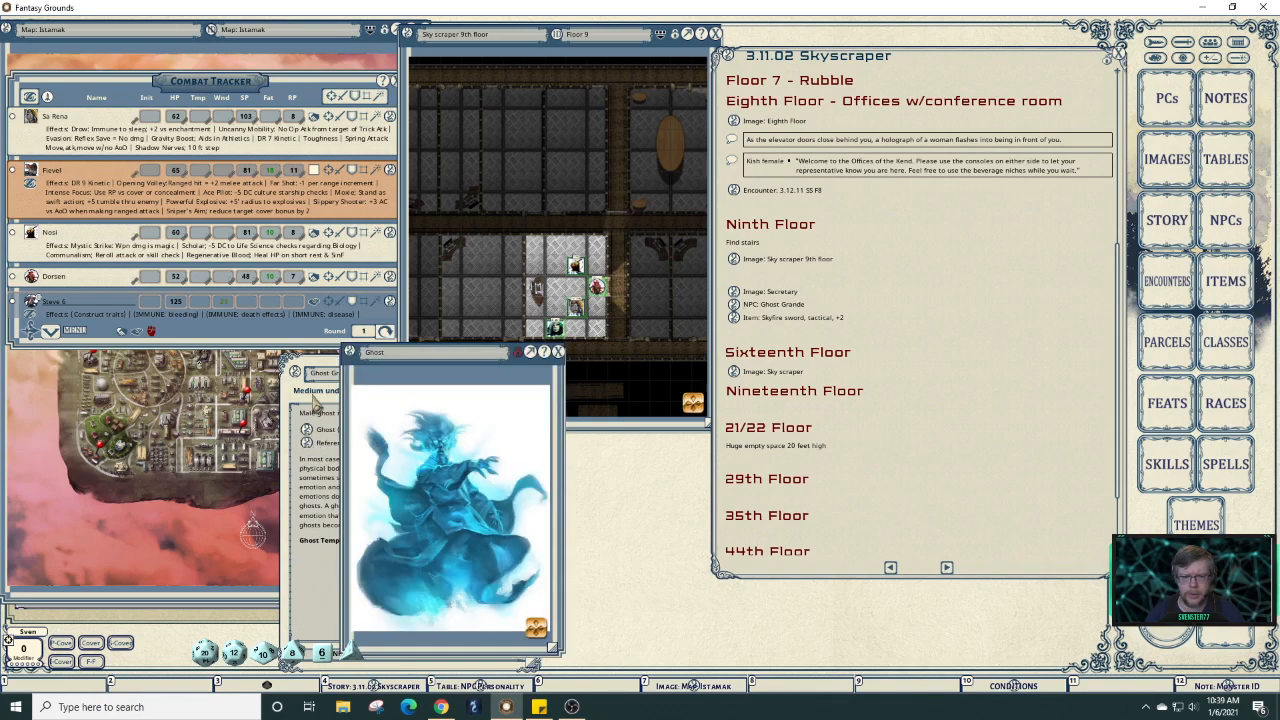
left_click(318, 402)
left_click(531, 356)
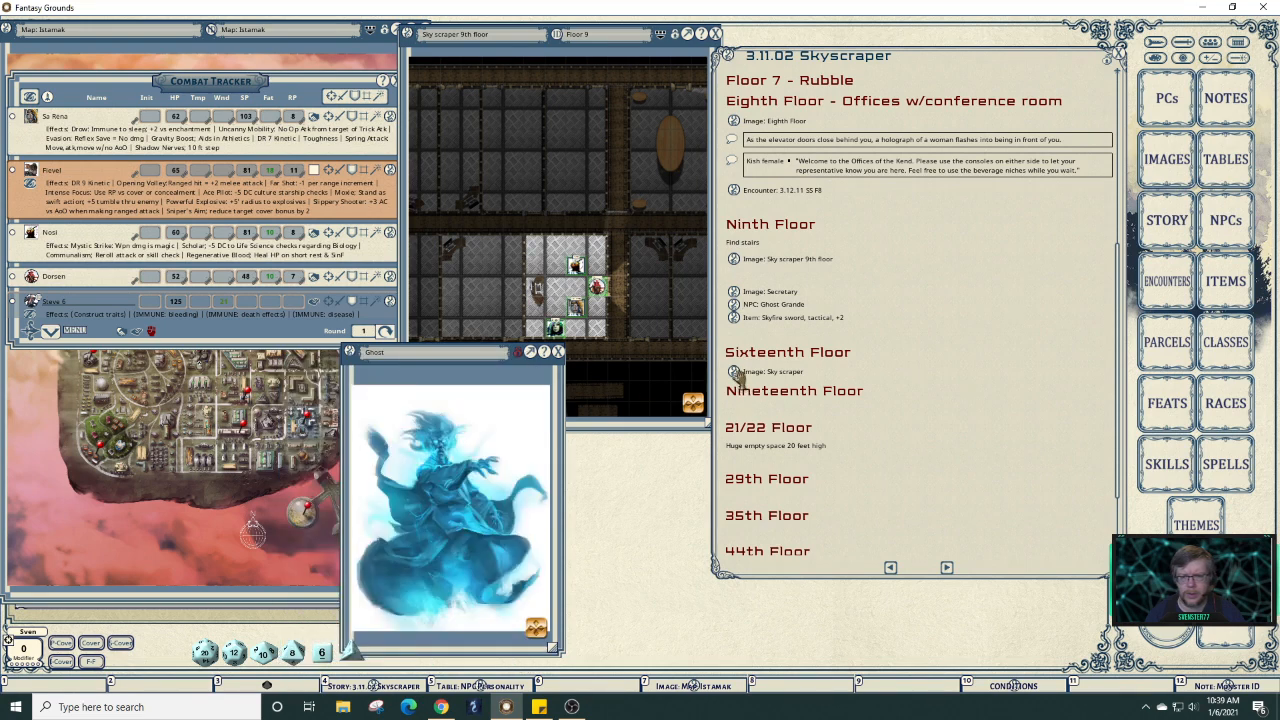
Open the Secretary picture beside the Ghost picture and bring the ninth floor map forward.
left_click(735, 372)
left_click_drag(590, 402, 240, 396)
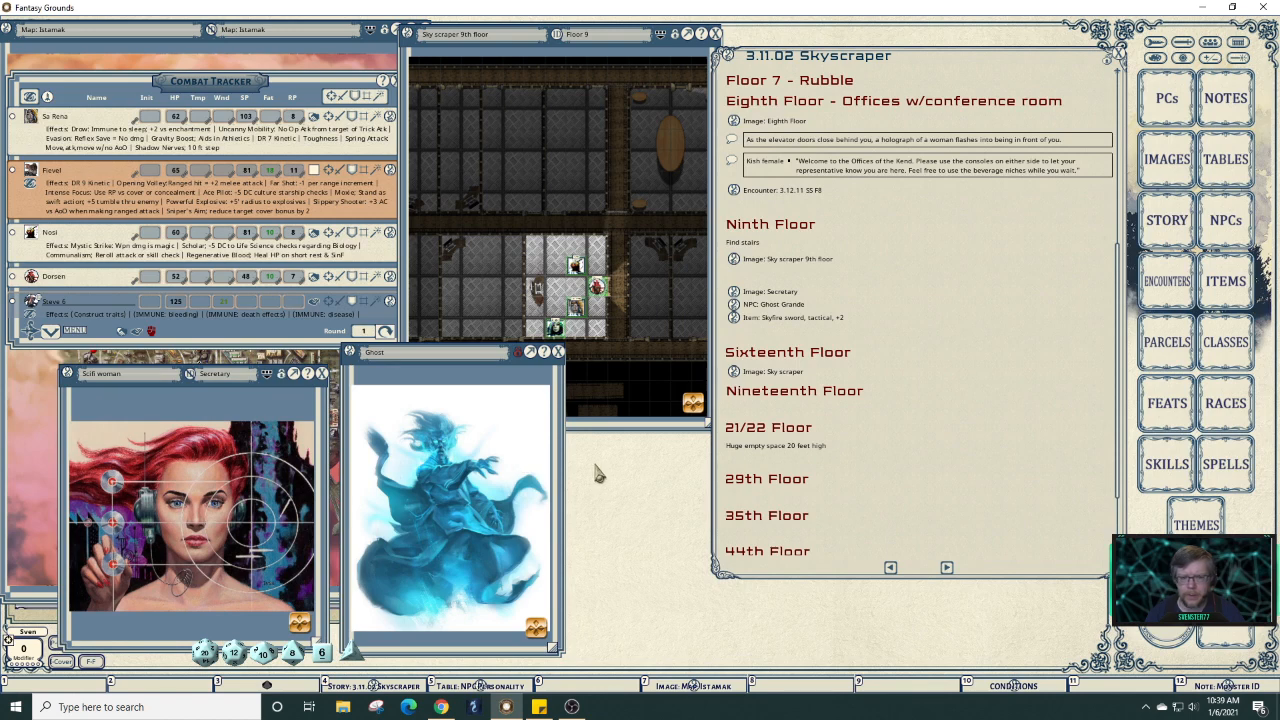
left_click(621, 395)
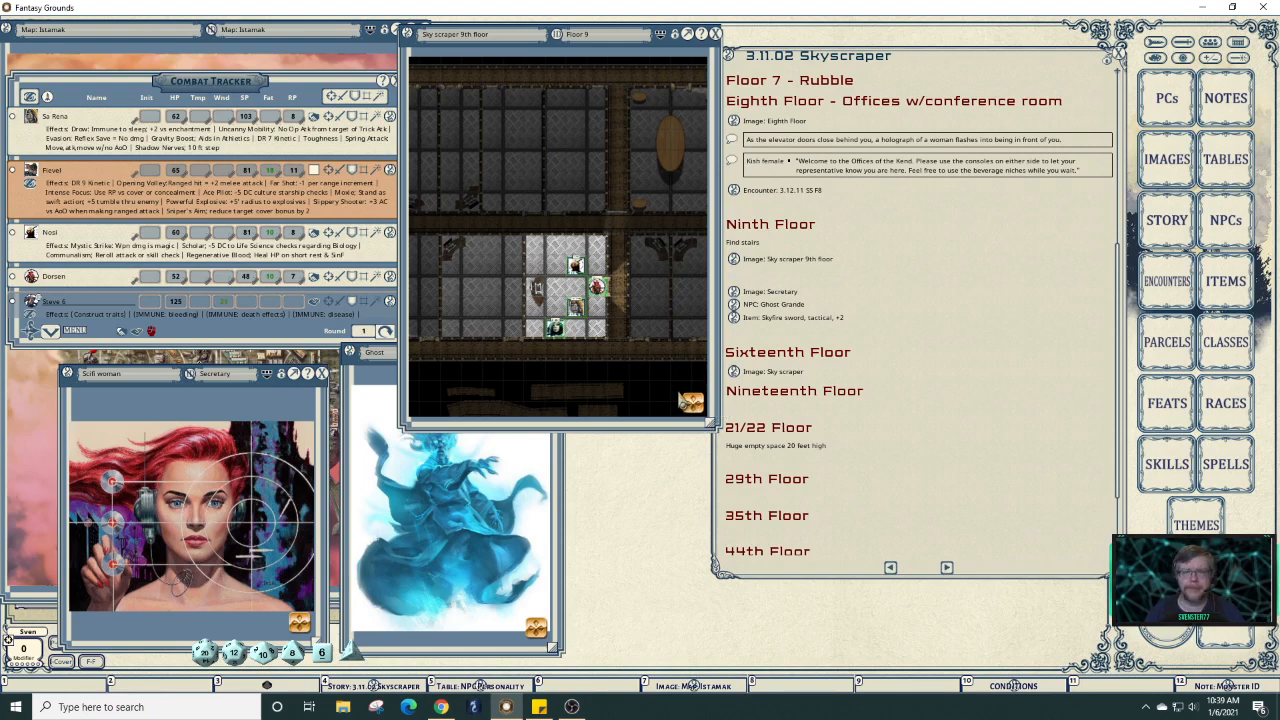
scroll(1028, 430, "down", 1)
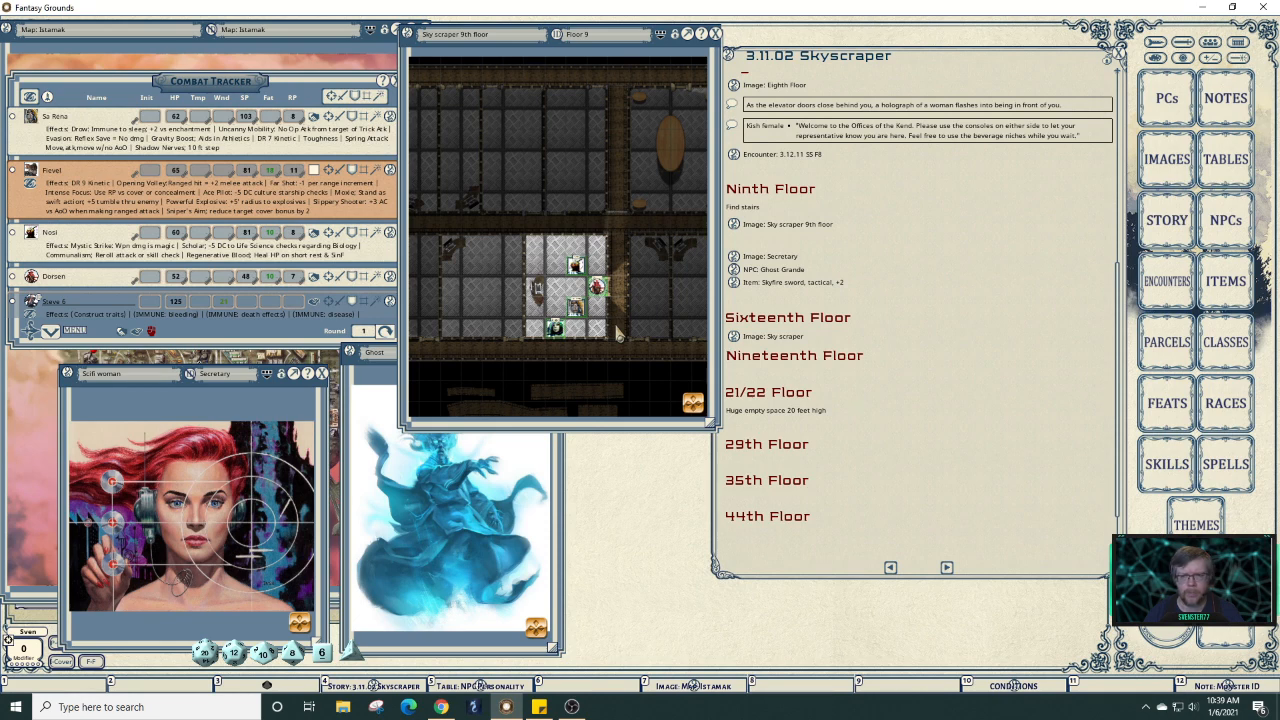
Close the ninth floor map and open Logan's sheet from the Character Selection list.
left_click(716, 34)
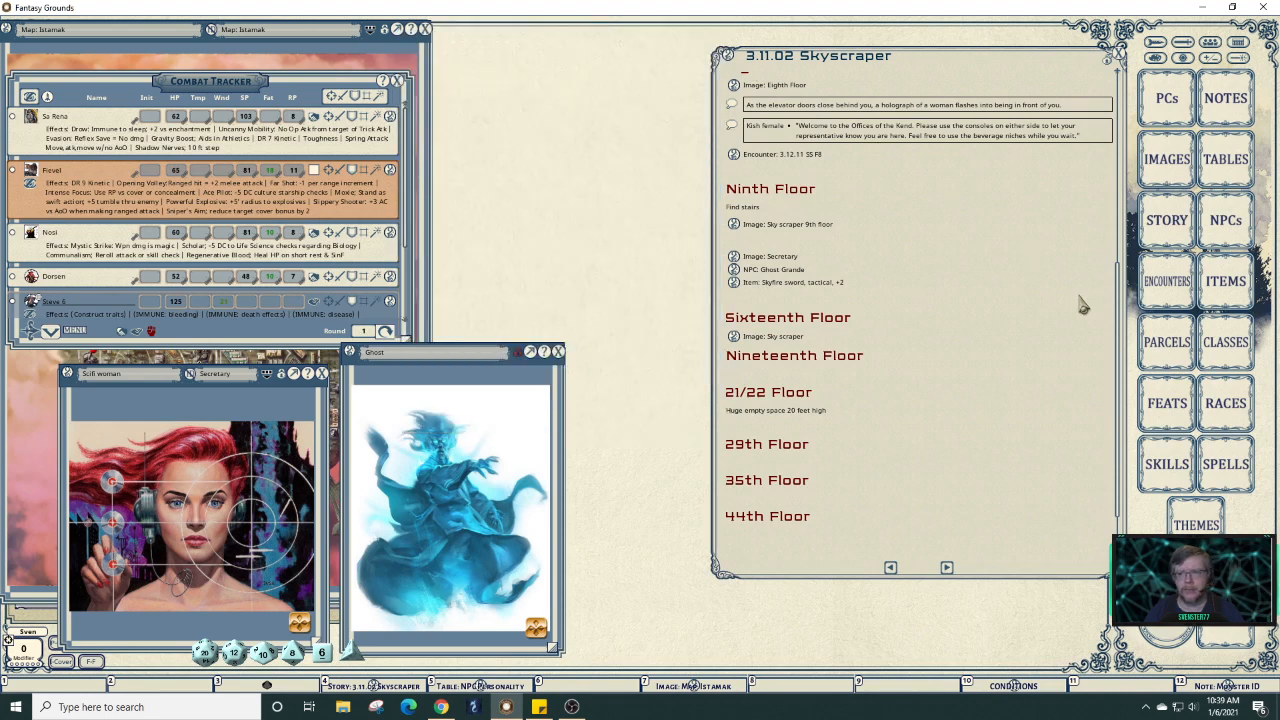
left_click(1180, 113)
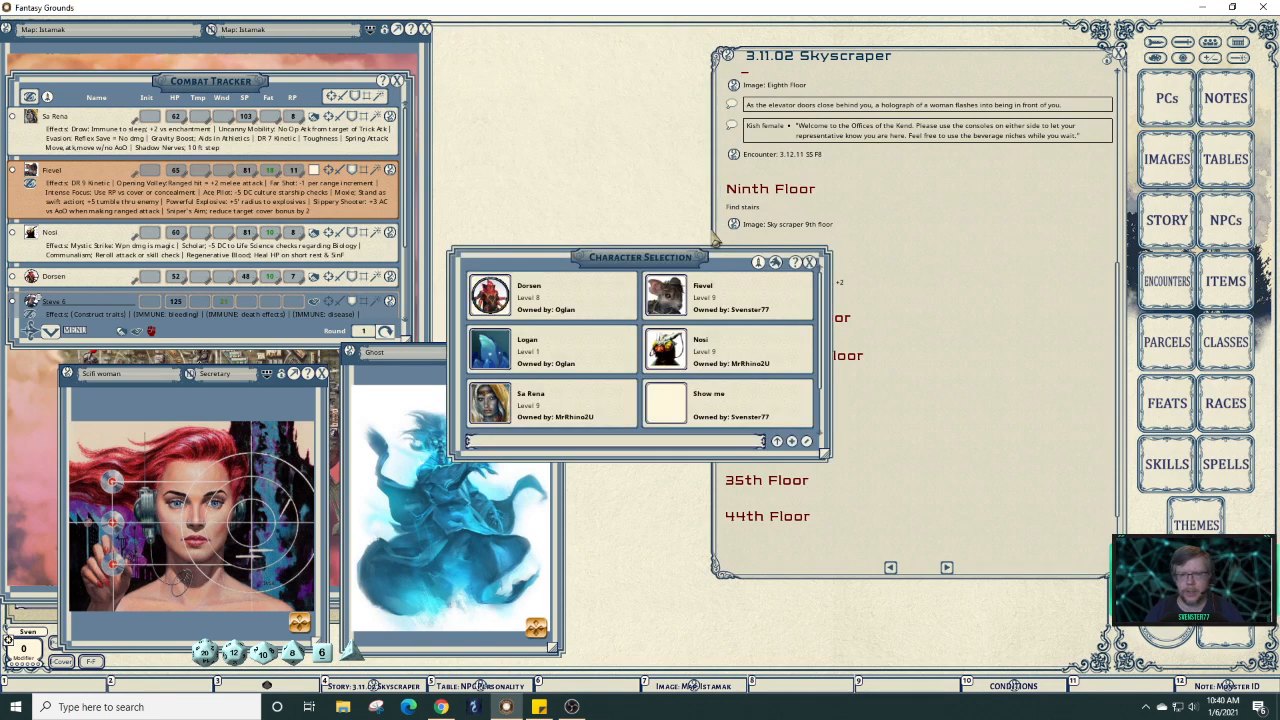
scroll(694, 345, "down", 2)
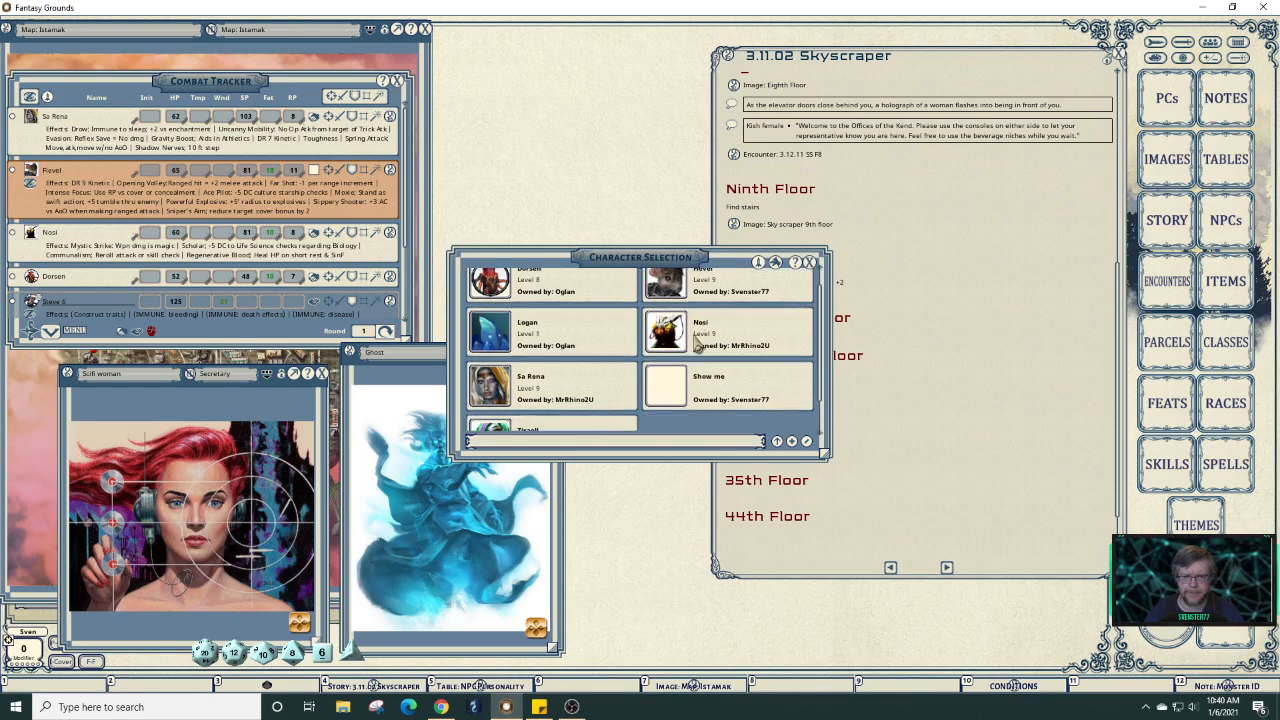
scroll(698, 345, "up", 2)
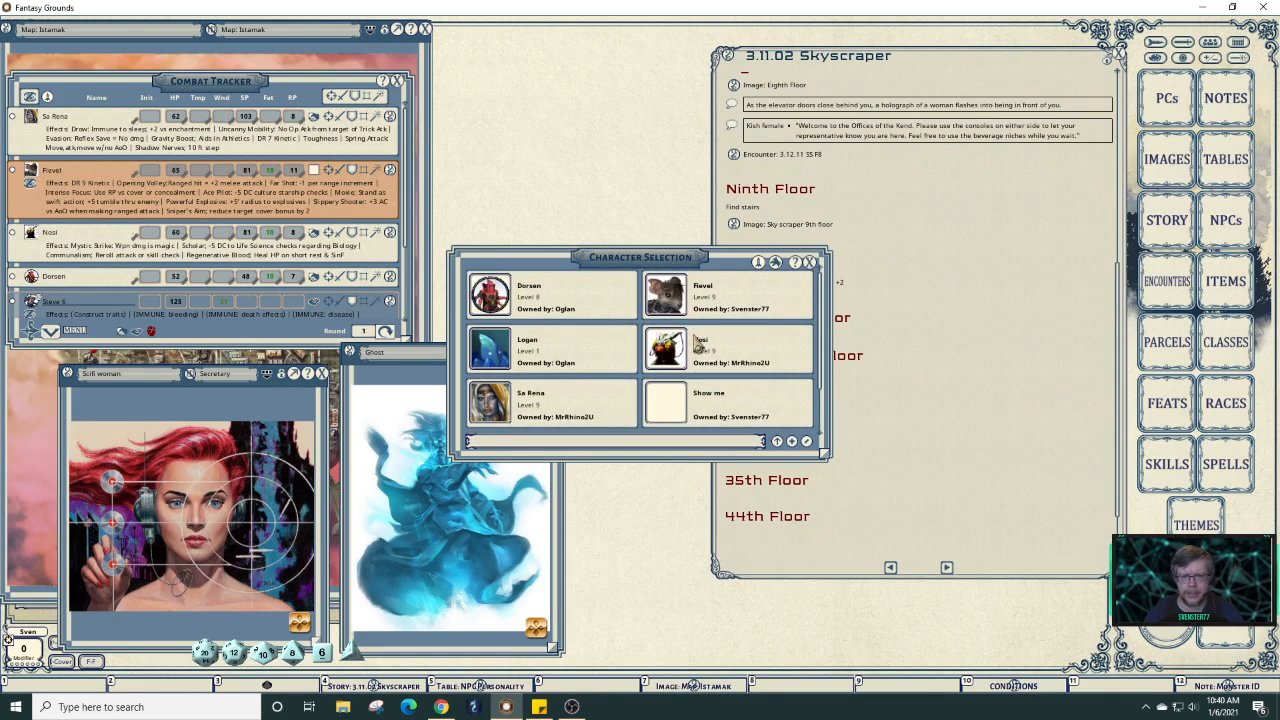
left_click(512, 357)
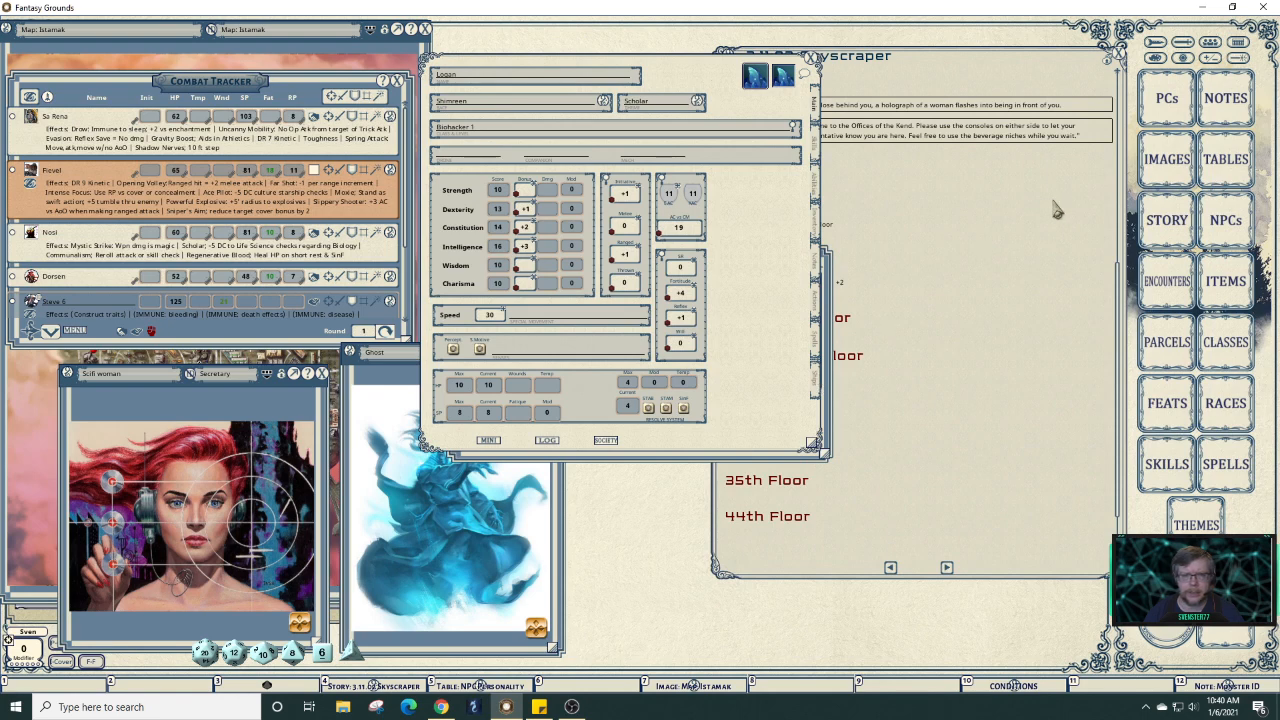
Search the image library for 'shimreen' and open the Shimreen worker and Shimreen images.
left_click(1165, 161)
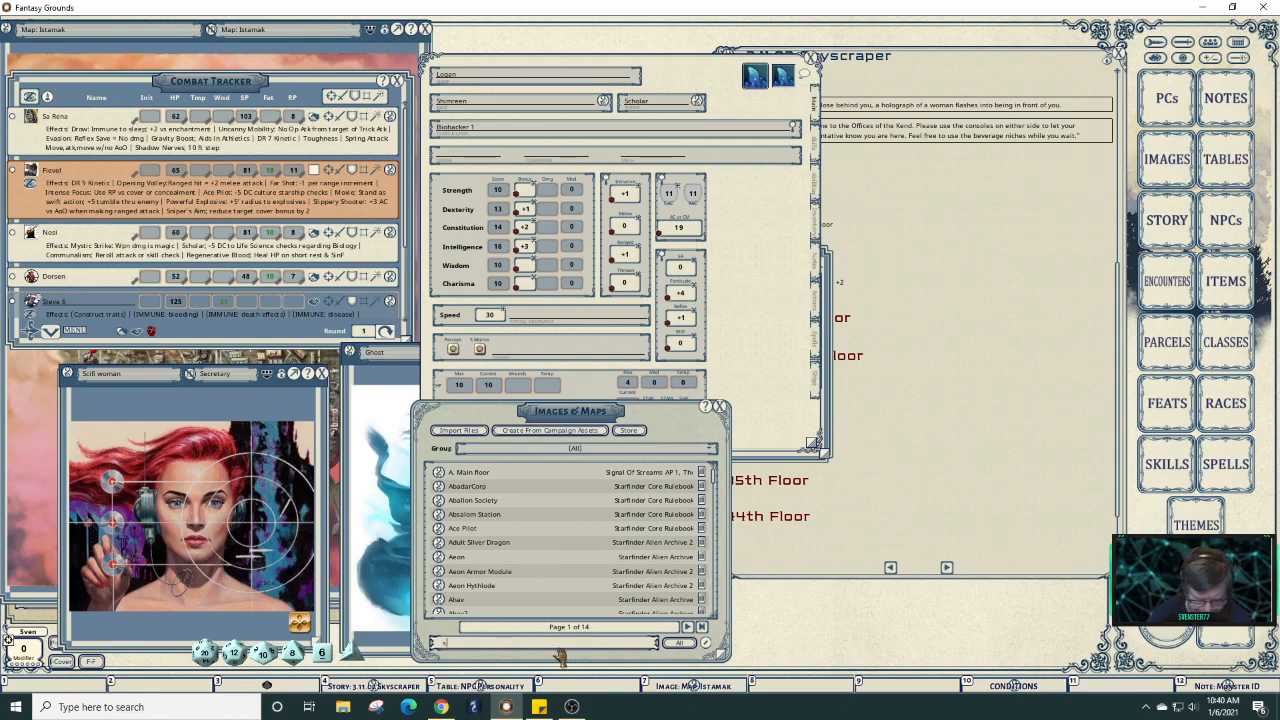
type("shikm")
key("BackSpace")
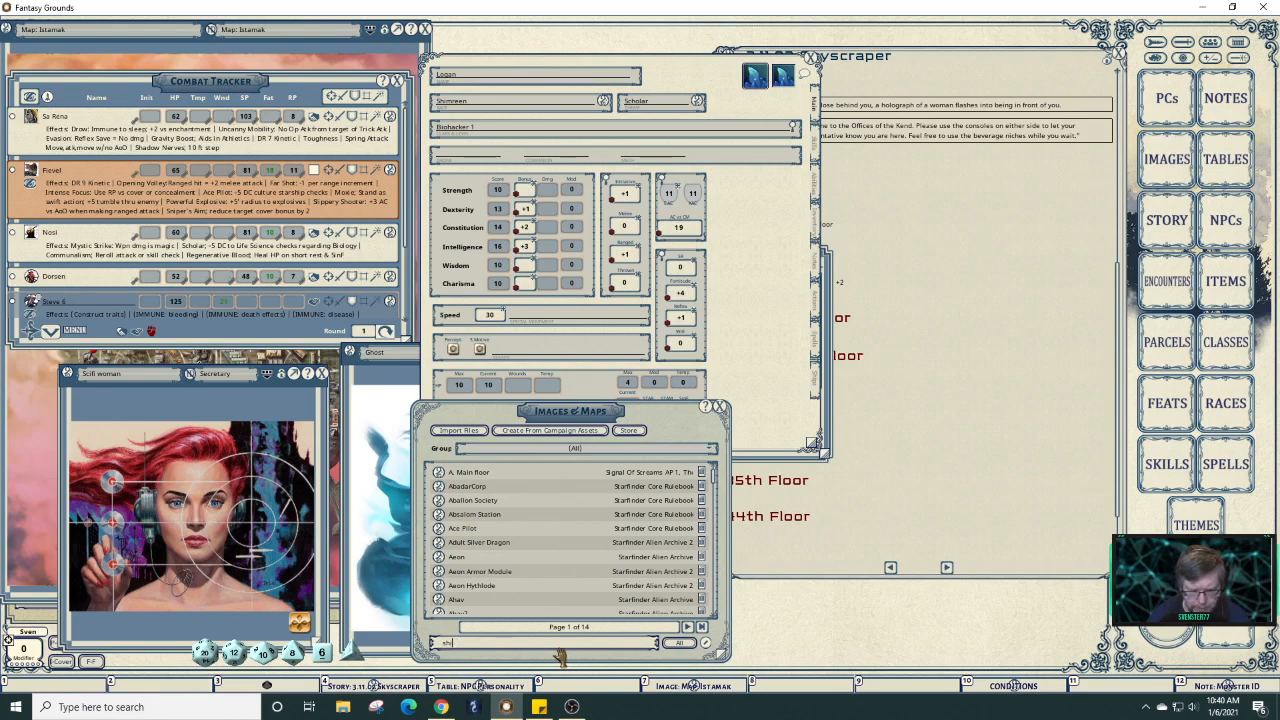
type("mmeen")
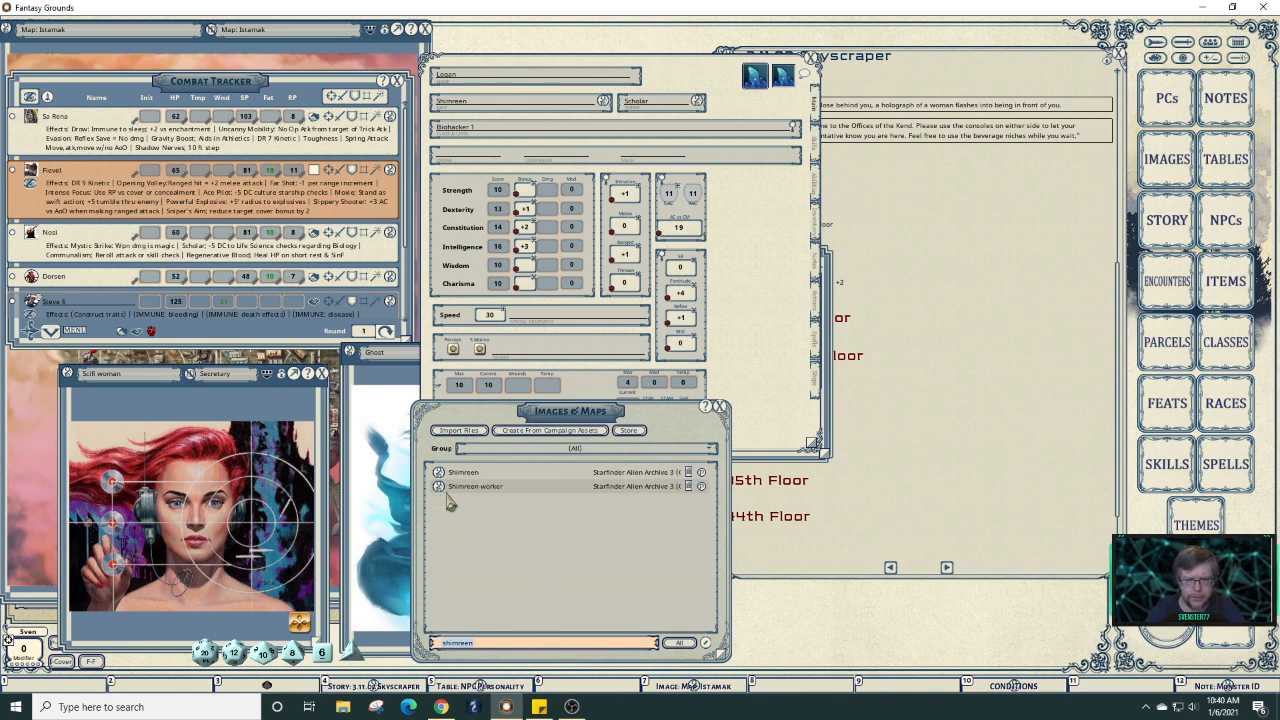
left_click(439, 486)
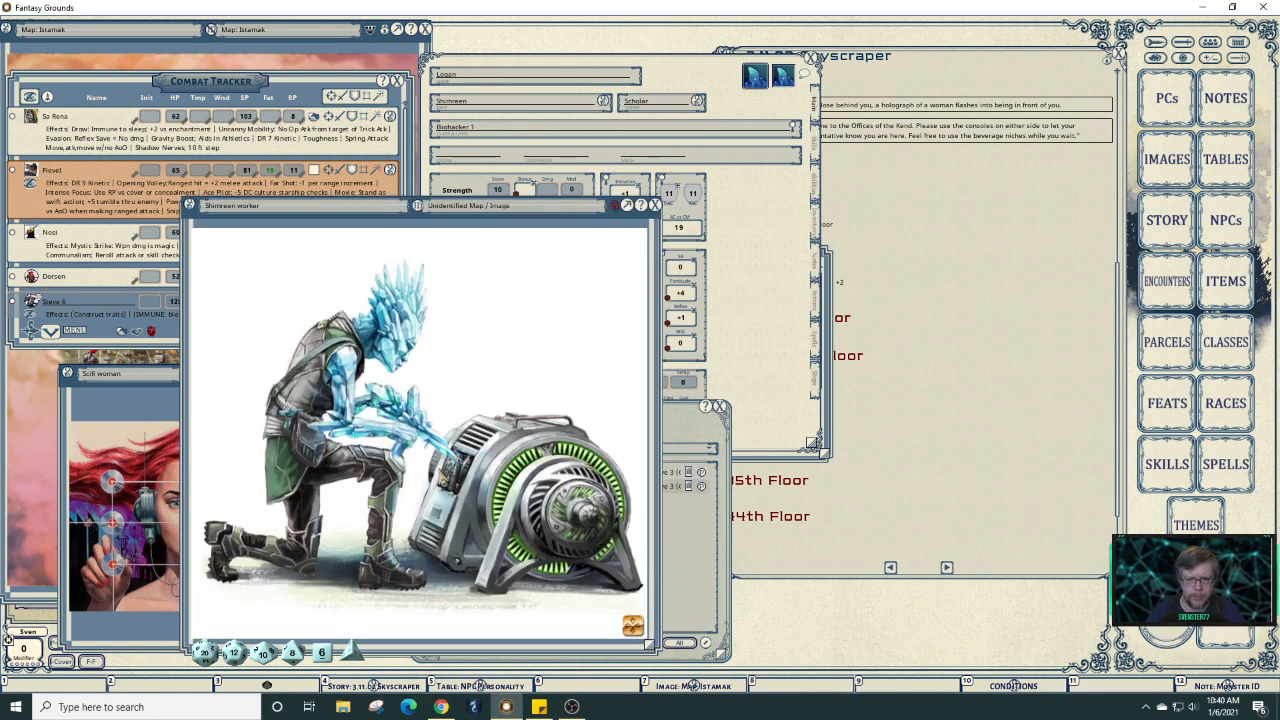
left_click(694, 533)
left_click(443, 474)
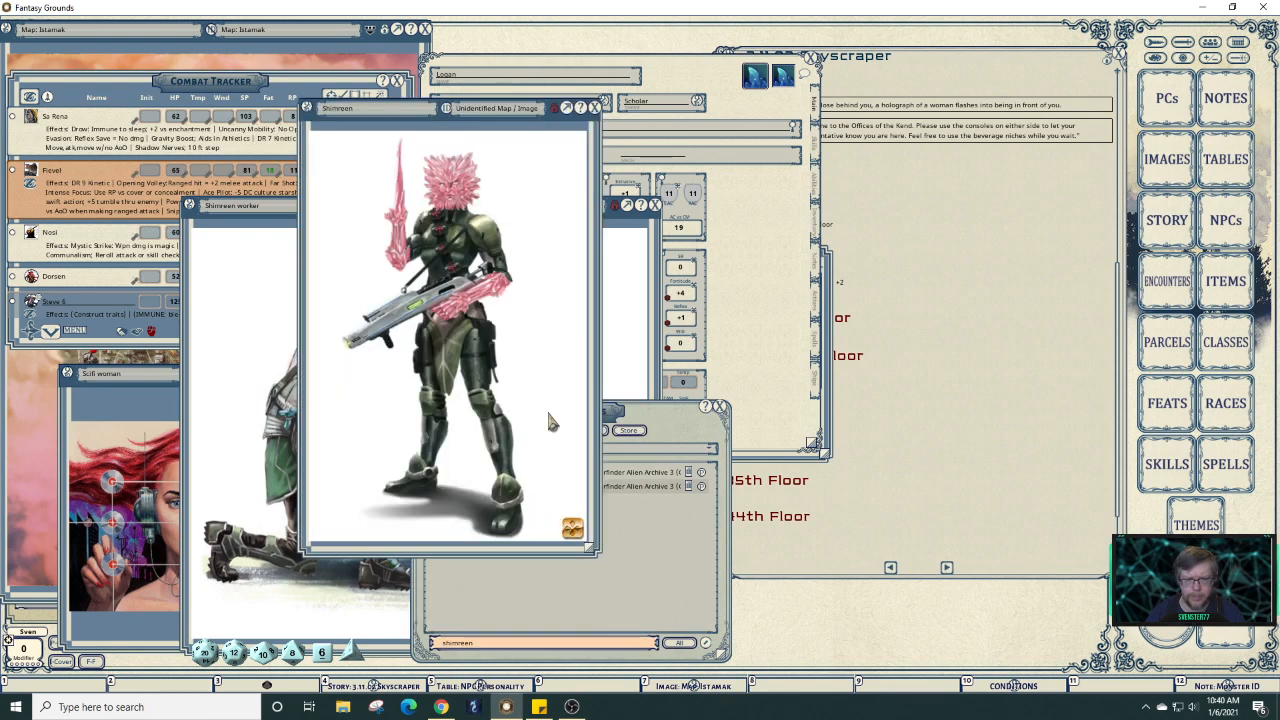
Arrange the Shimreen image on the right and the Shimreen worker image higher up.
left_click_drag(508, 175, 962, 202)
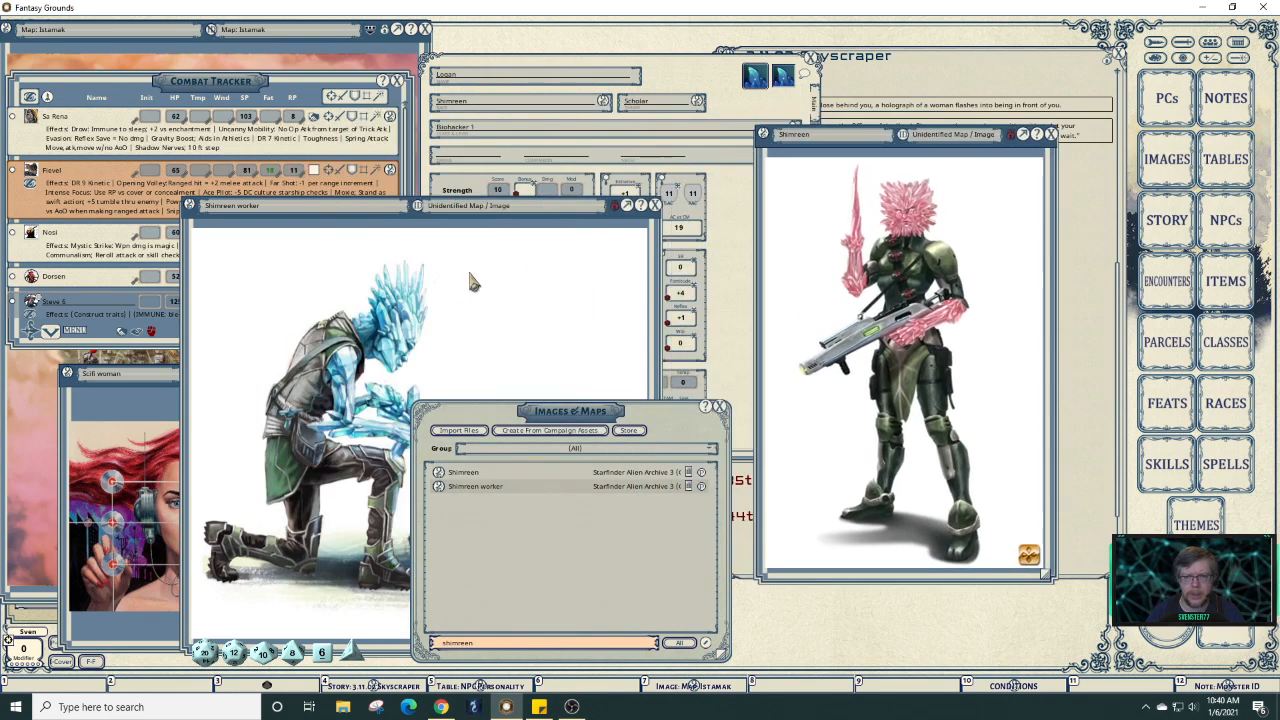
left_click(473, 283)
left_click_drag(458, 214, 464, 91)
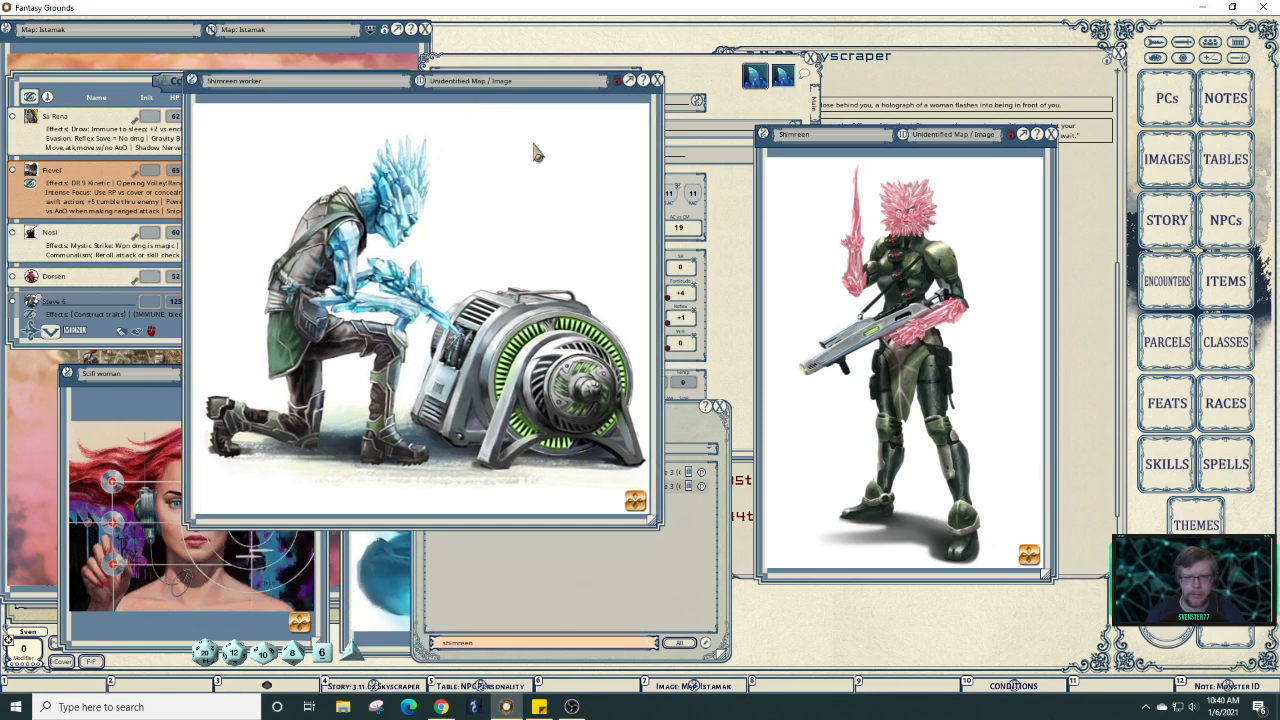
left_click(681, 541)
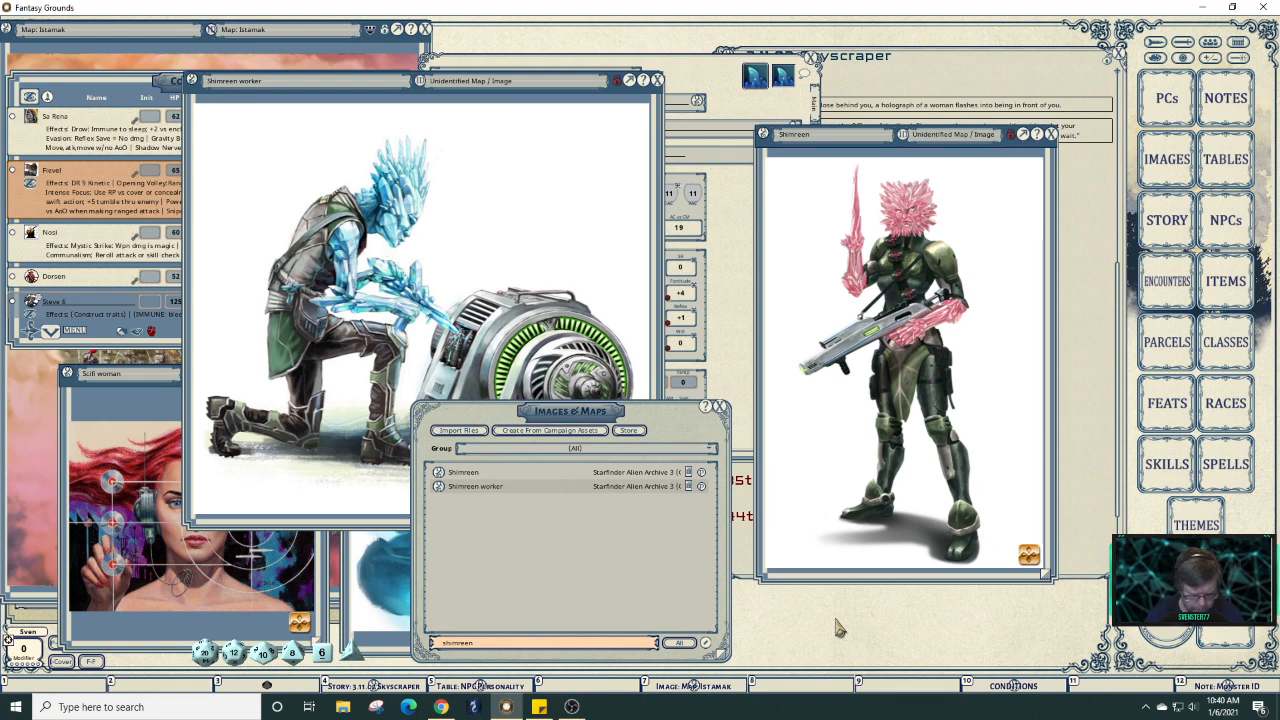
Store the Shimreen image on a Shift+Alt hotkey slot and check the other hotkey banks.
key("shift+alt")
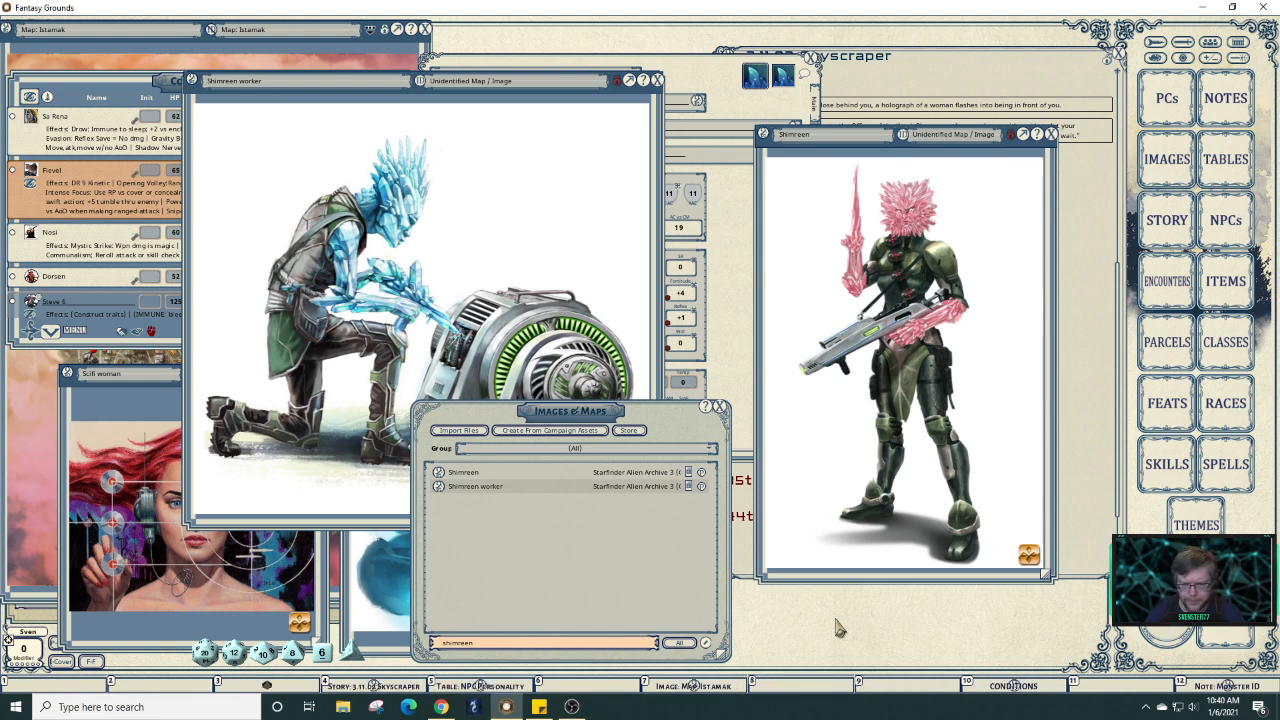
key("shift+alt")
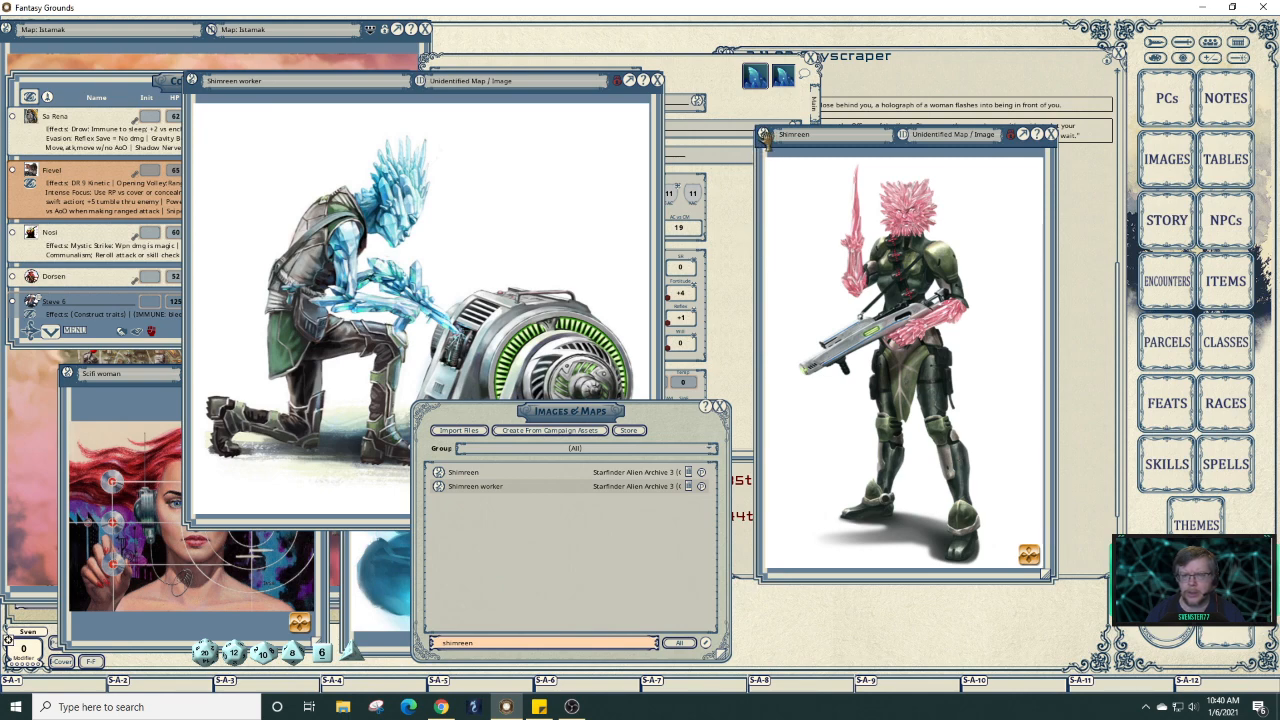
left_click_drag(765, 138, 1226, 686)
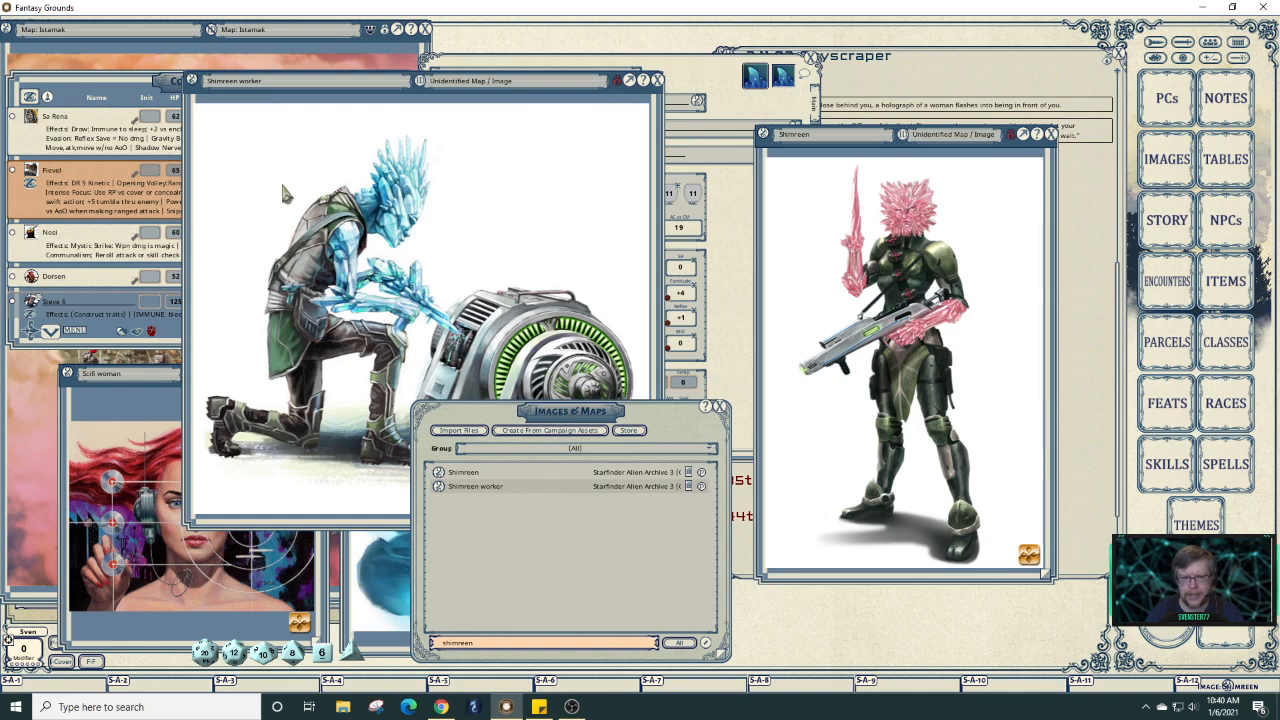
left_click(258, 142)
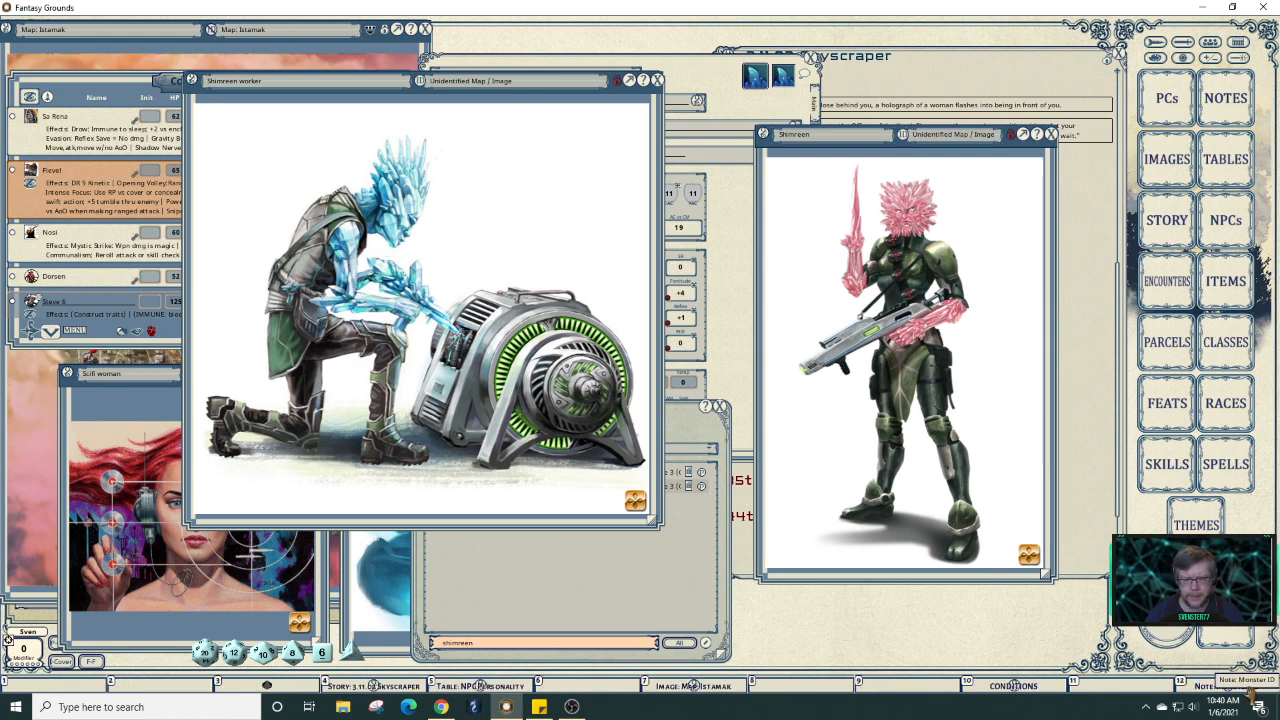
key("shift")
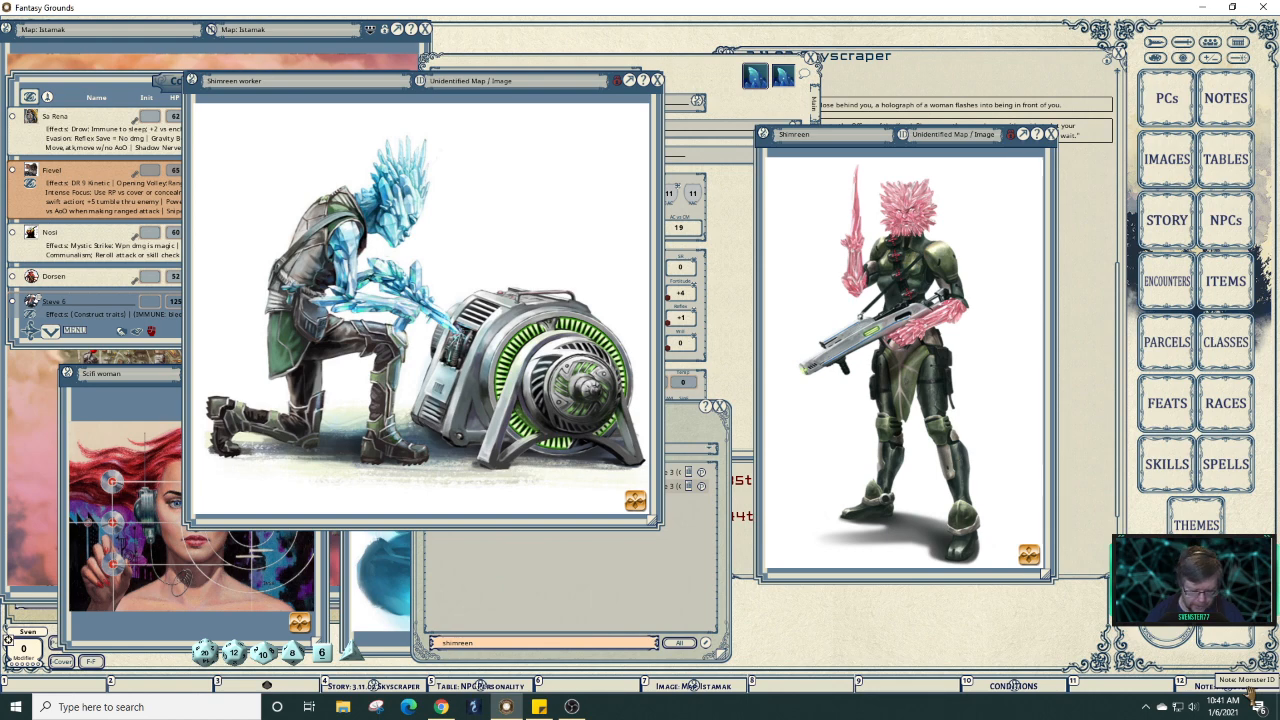
key("shift+alt")
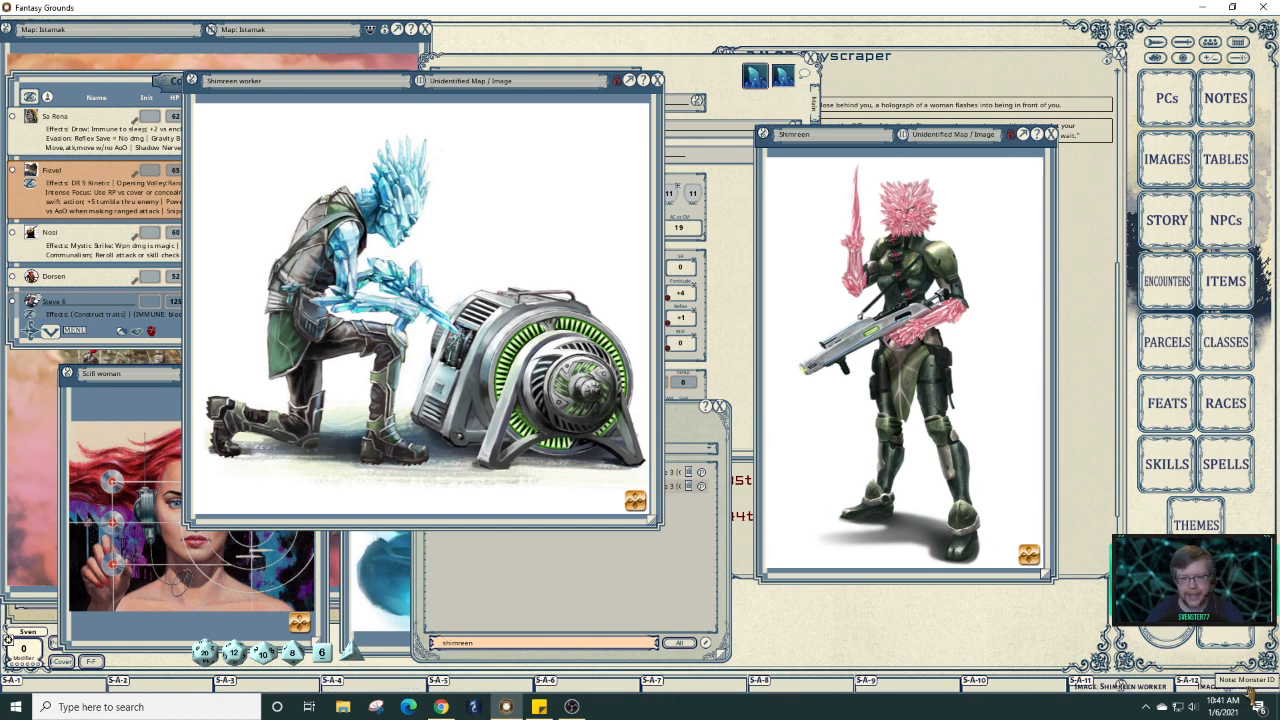
key("alt")
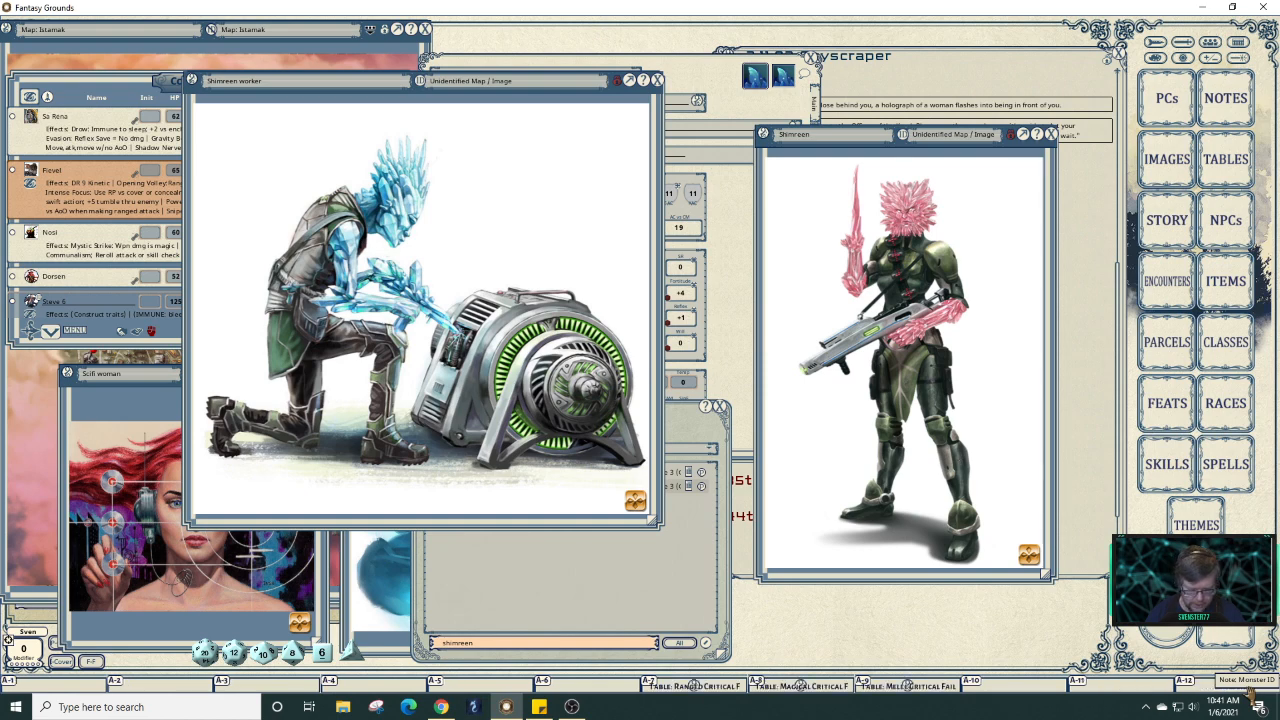
key("ctrl+alt")
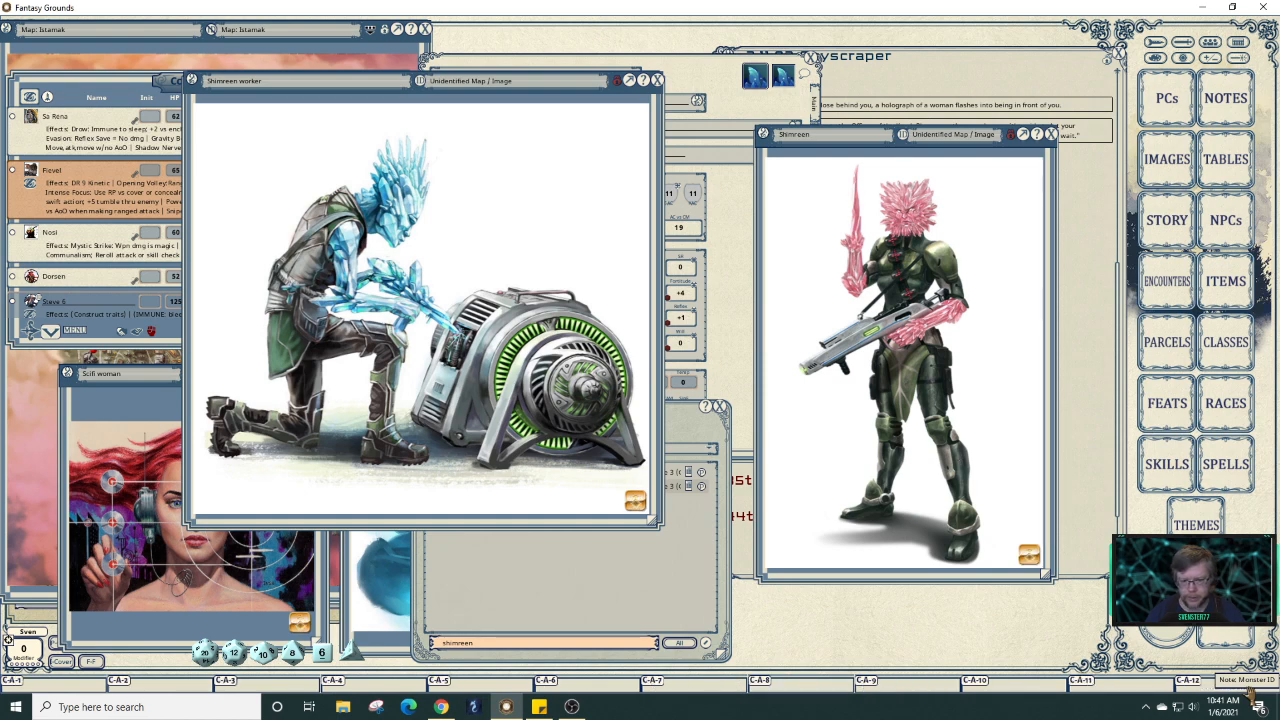
key("ctrl")
key("ctrl+shift")
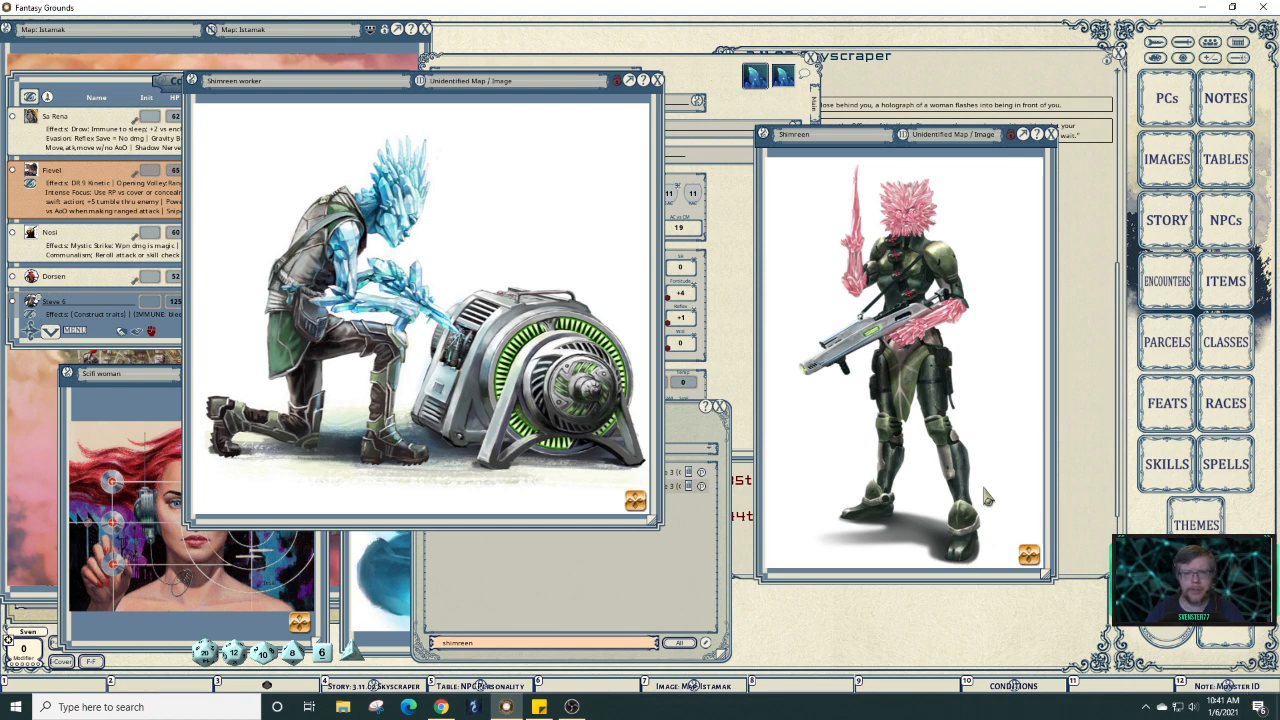
Close the Shimreen and Shimreen worker images and bring the Skyscraper story forward.
left_click(1051, 134)
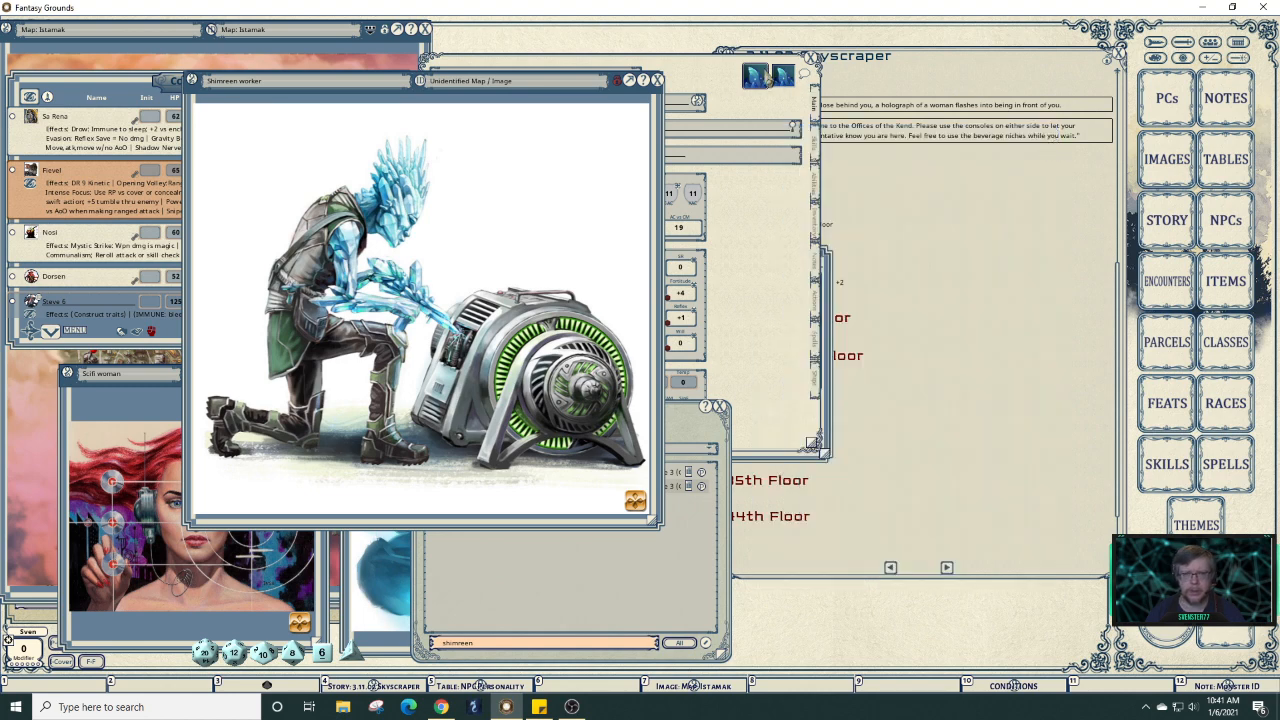
left_click(657, 81)
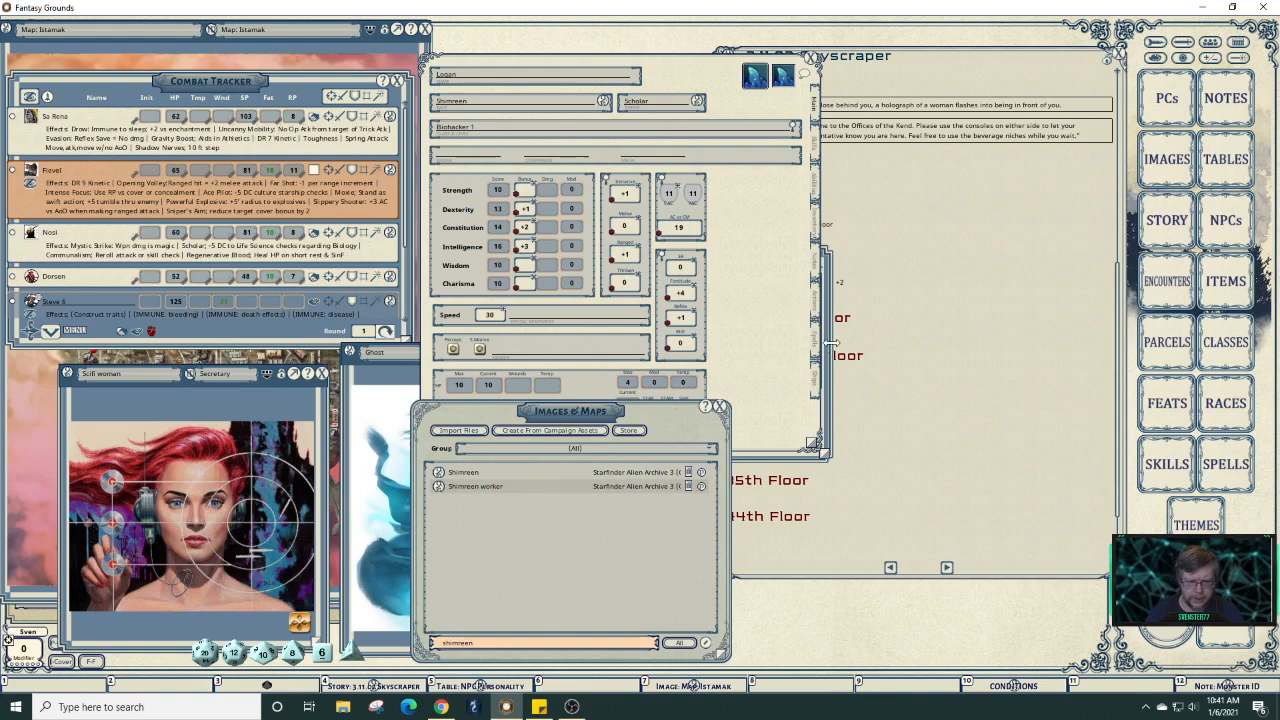
left_click(925, 380)
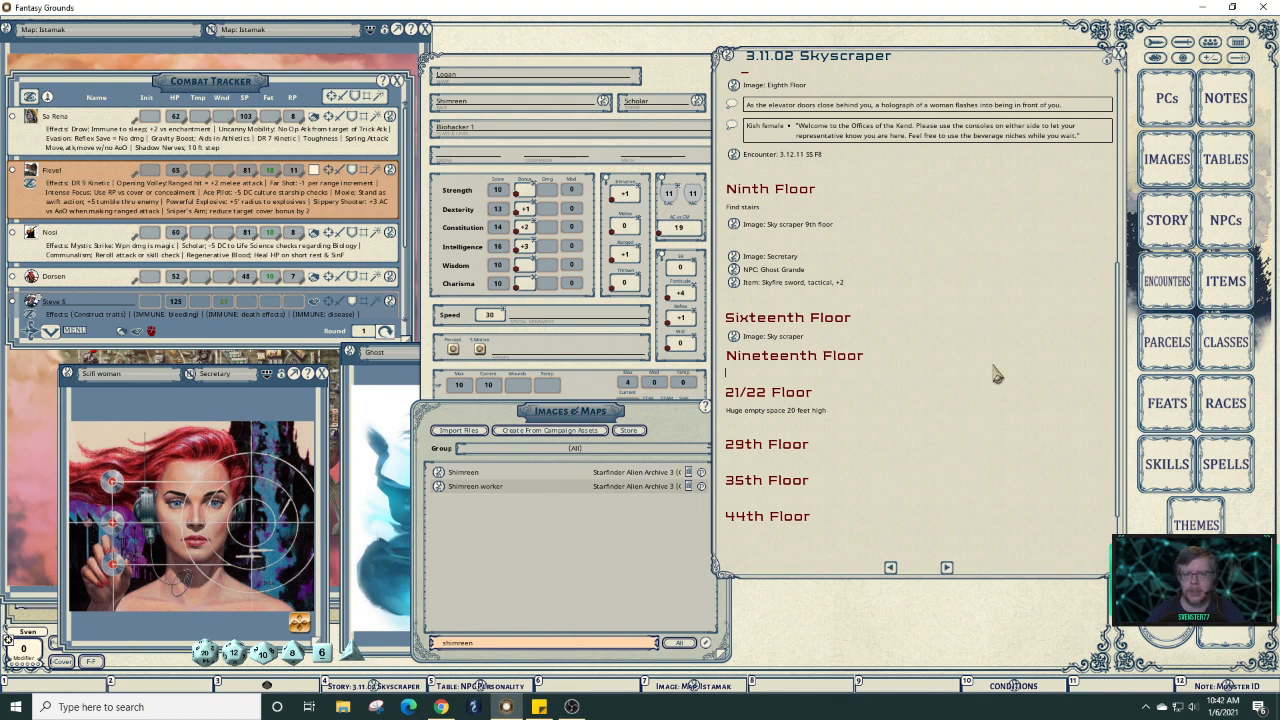
Reopen the Shimreen worker image from its Shift+Alt hotkey over Logan's character sheet.
left_click(685, 76)
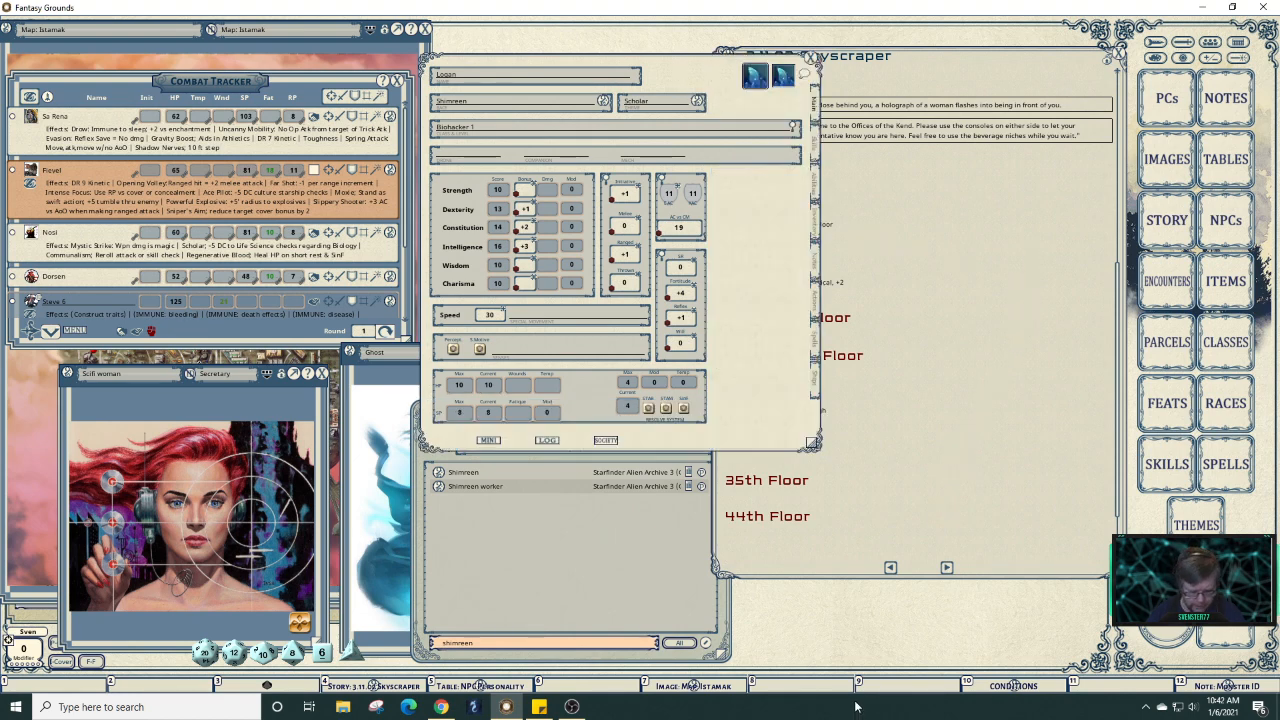
key("alt")
key("shift")
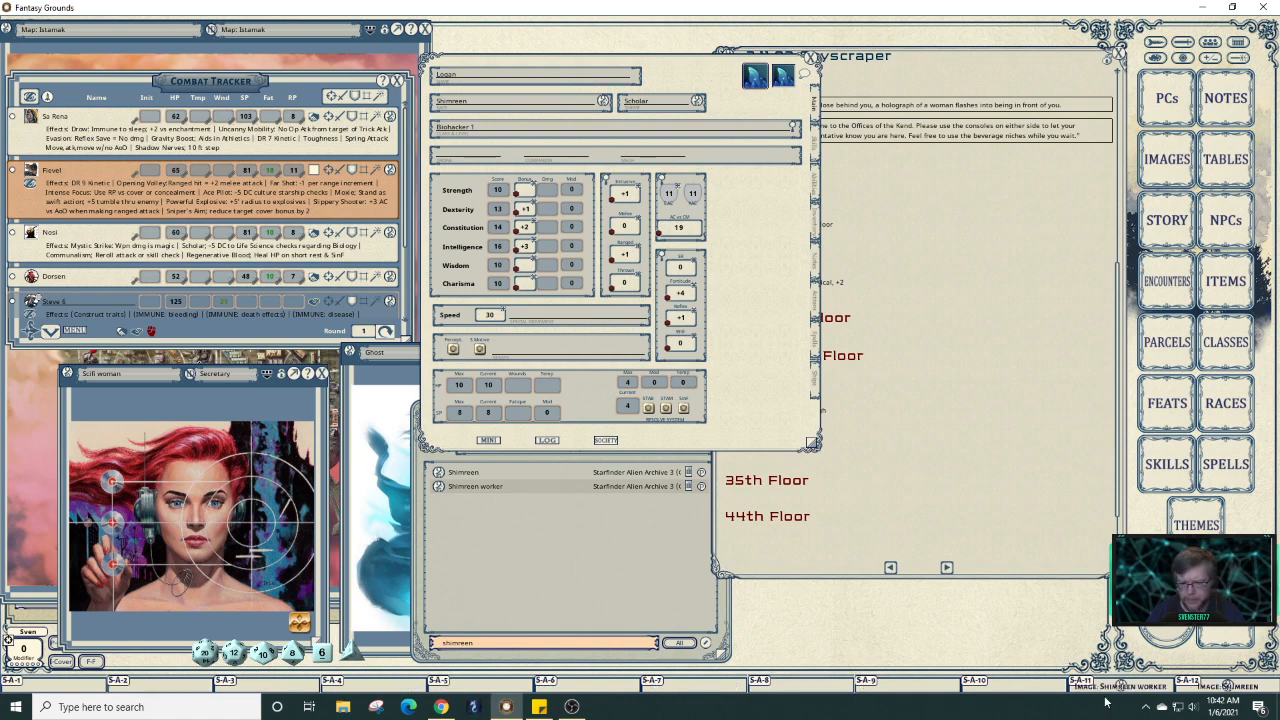
left_click(1115, 686, "alt+shift")
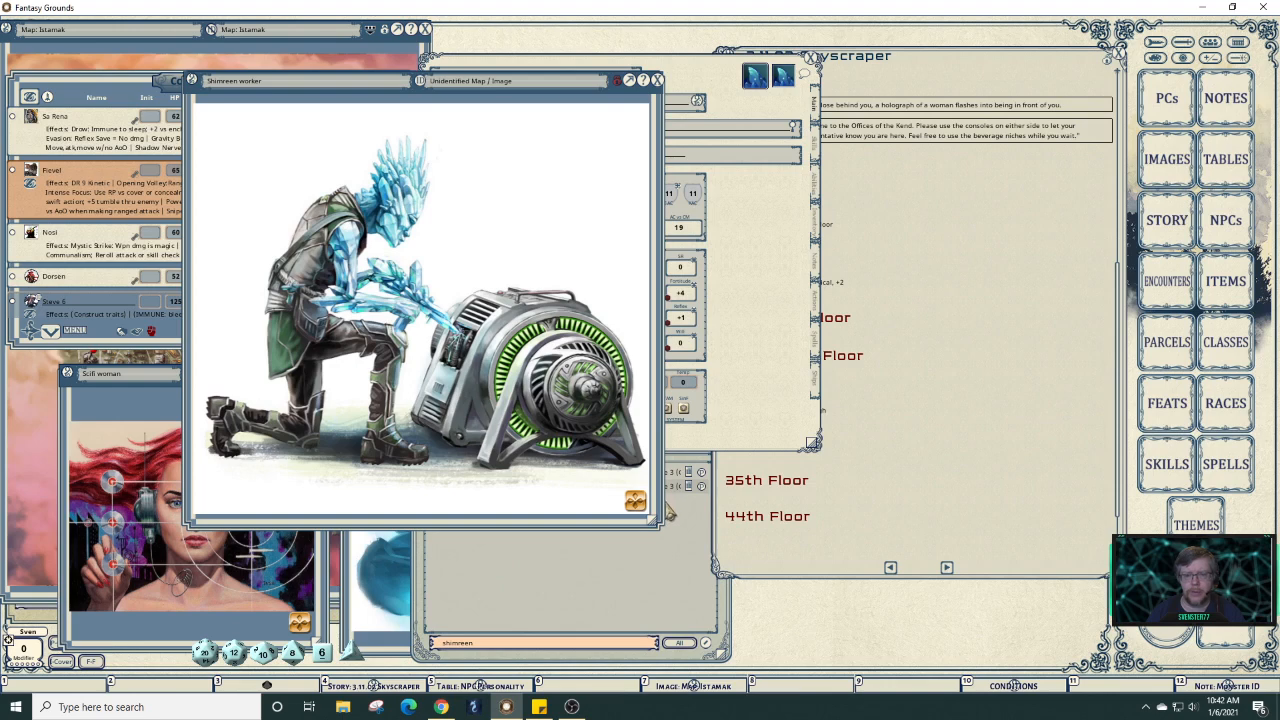
Narrow and move the Shimreen worker image aside, then close the Istamak map and combat tracker.
left_click_drag(657, 518, 368, 516)
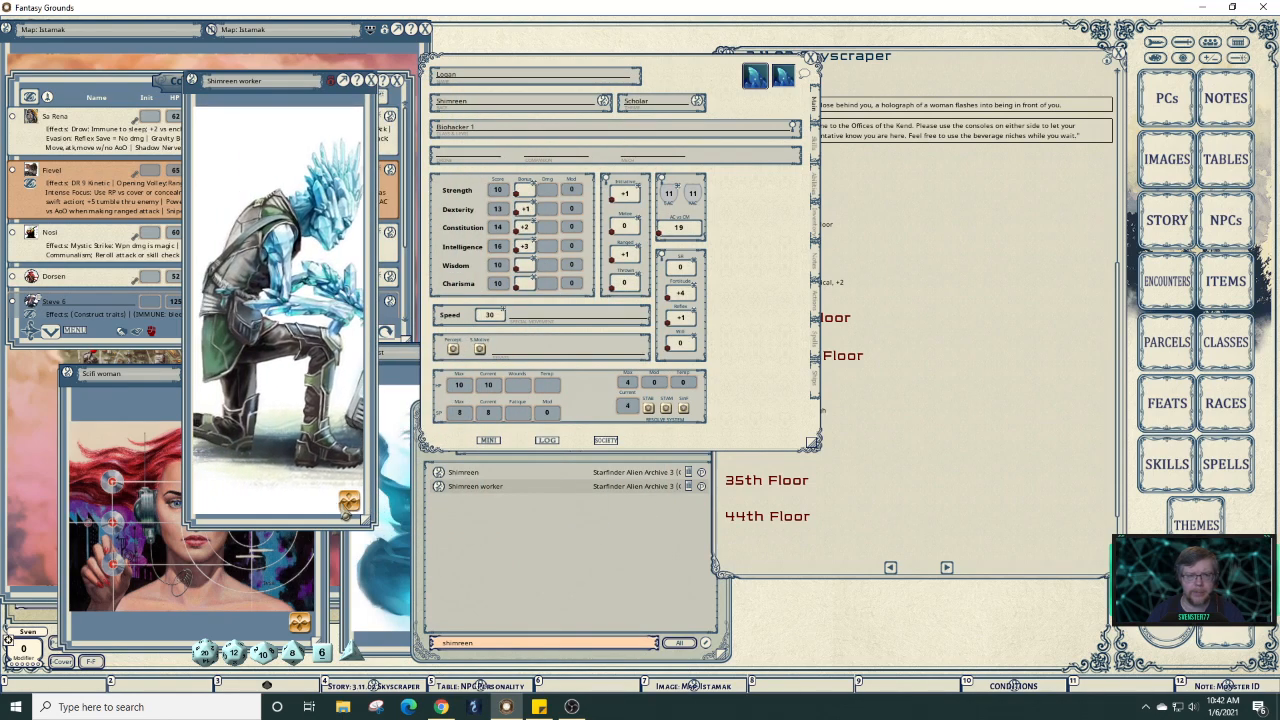
left_click_drag(279, 111, 65, 27)
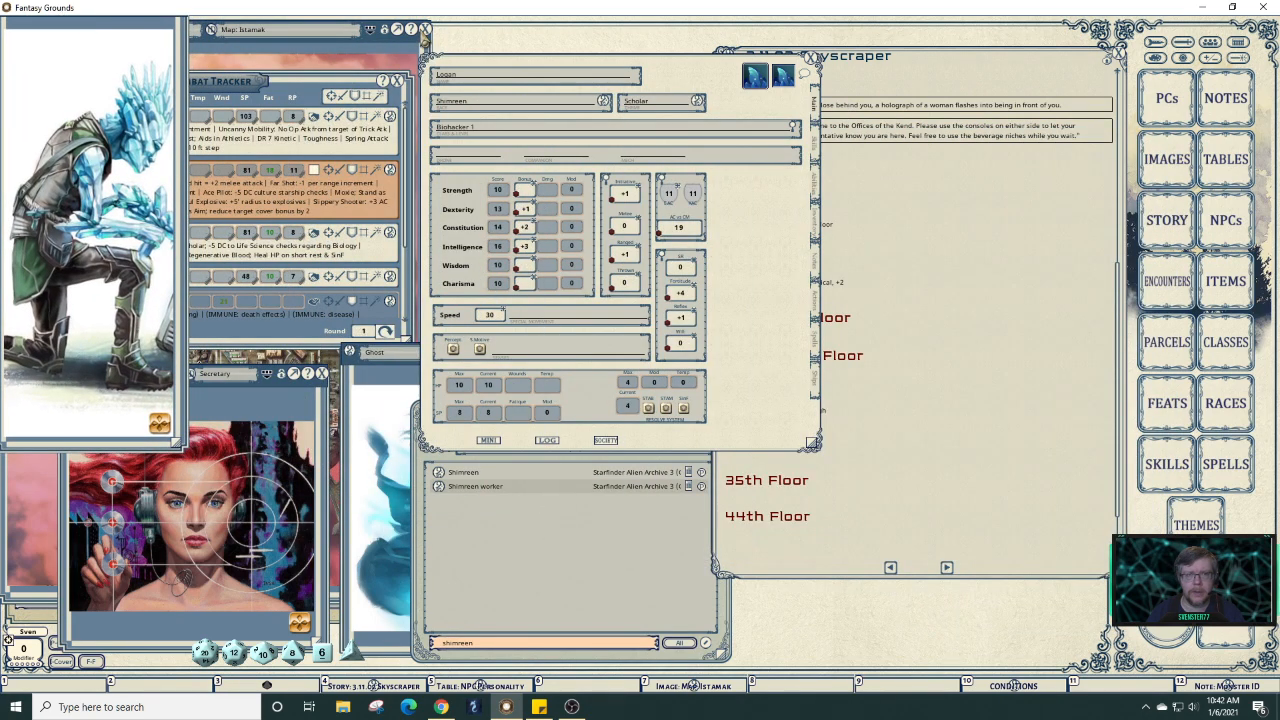
left_click(424, 30)
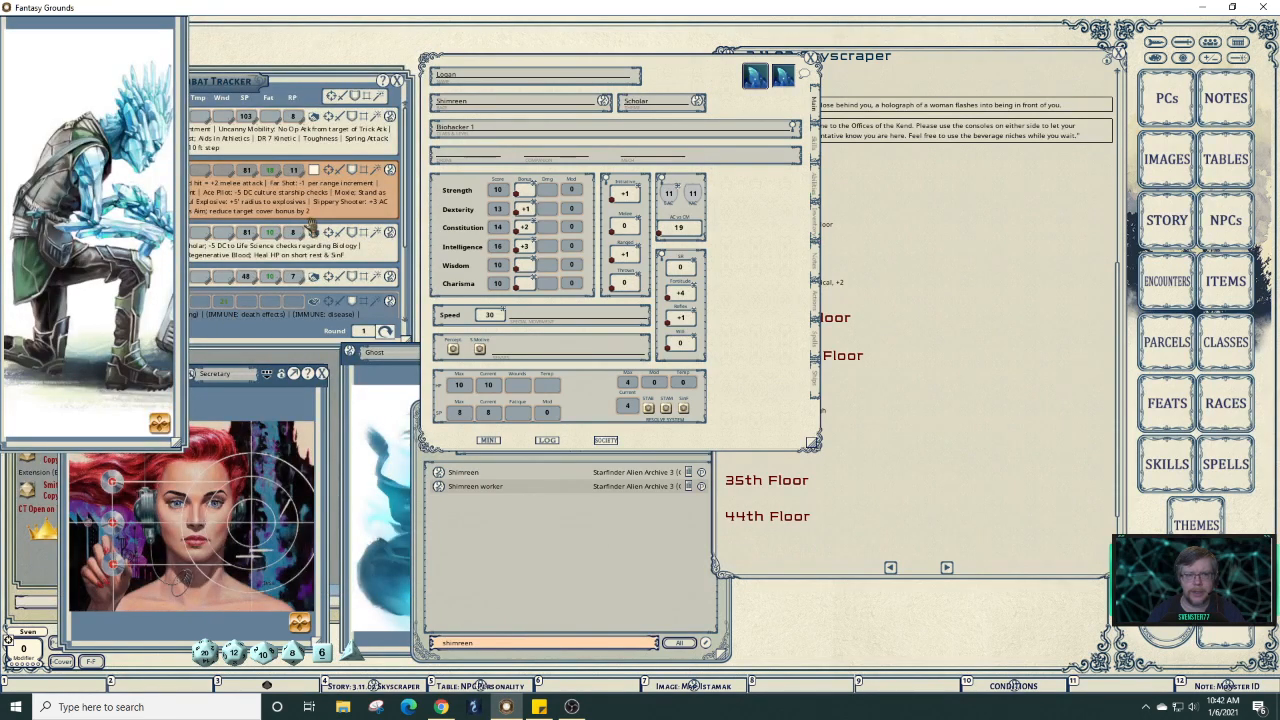
left_click(397, 81)
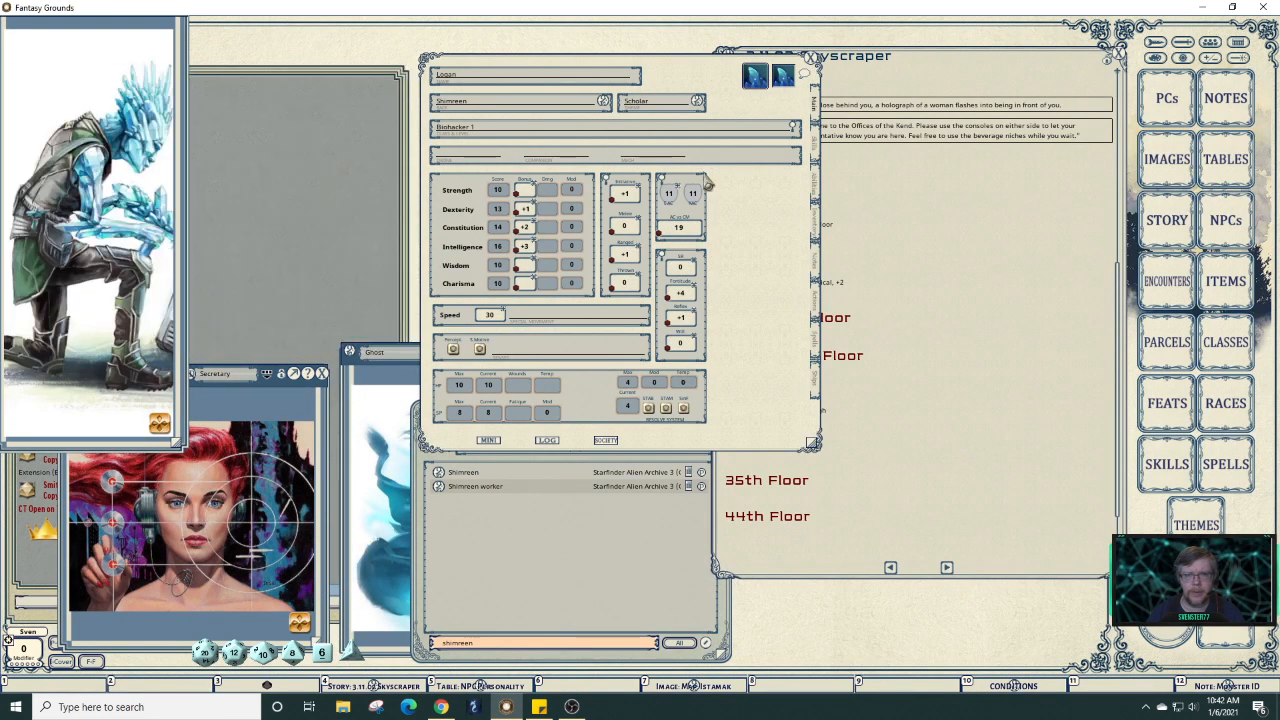
Move Logan's sheet aside and close the 3.11.02 Skyscraper story entry.
left_click_drag(708, 85, 482, 43)
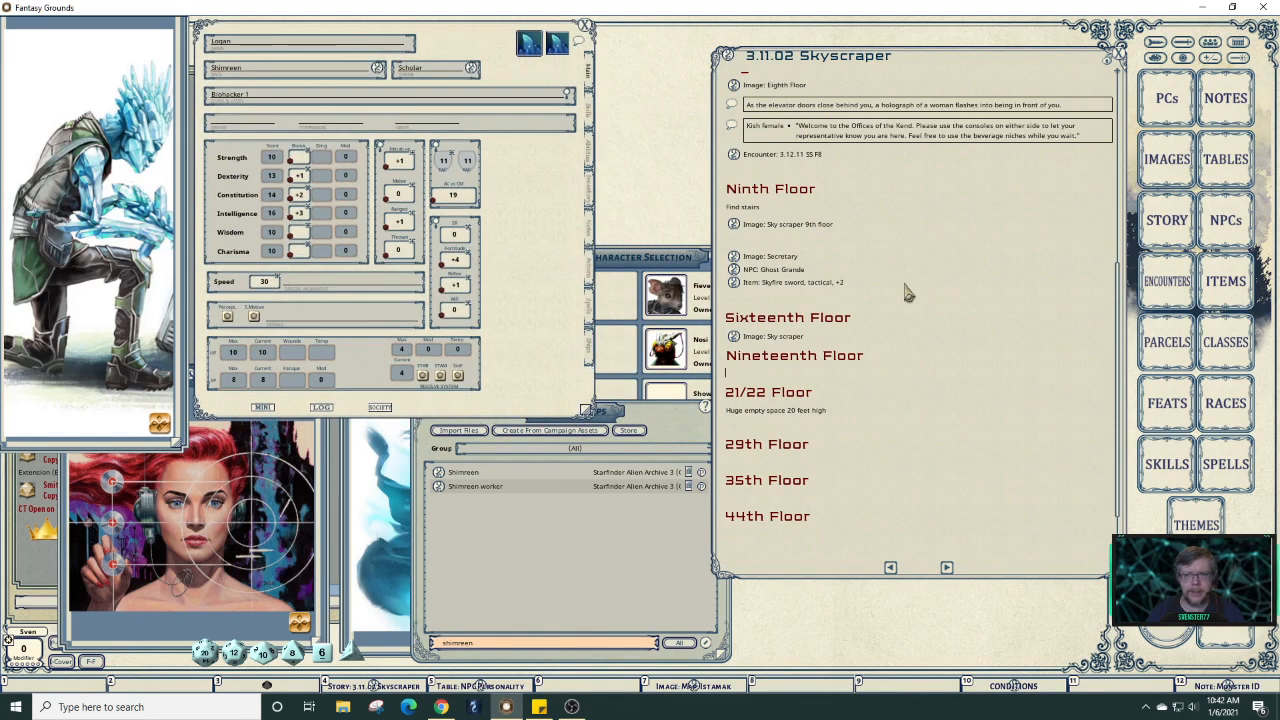
left_click(972, 269)
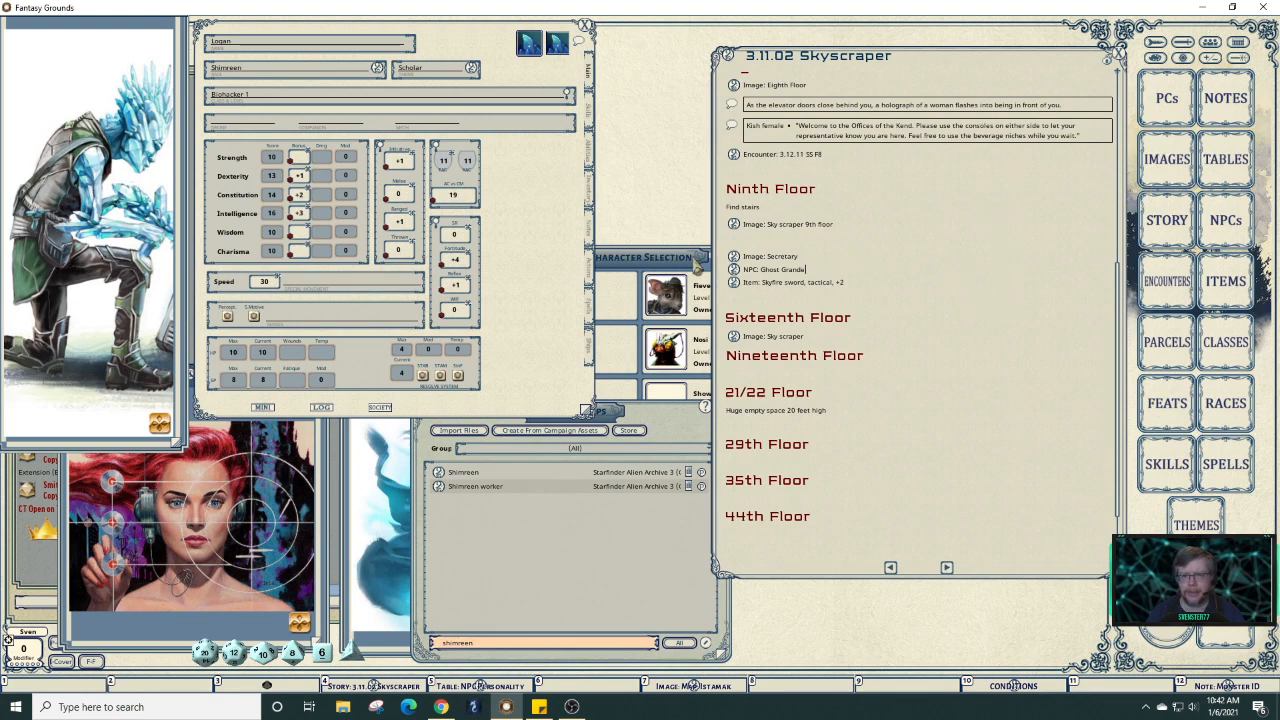
left_click(1125, 56)
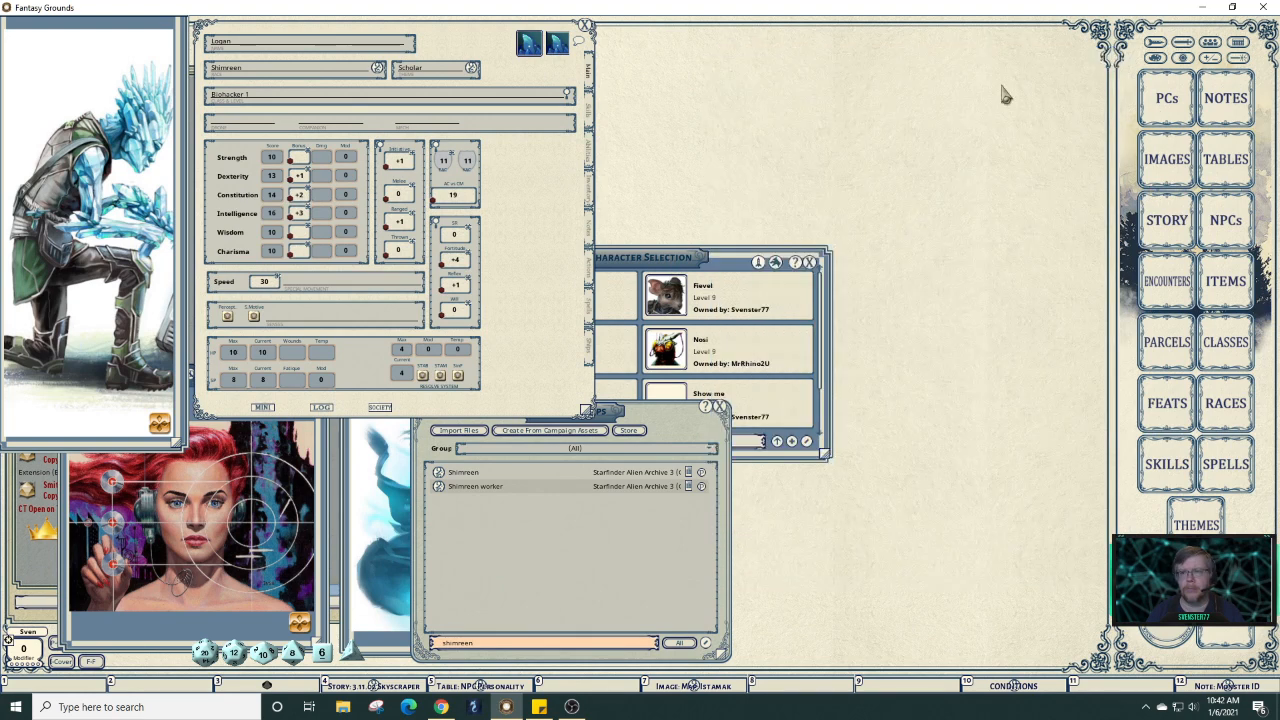
Move Character Selection to the top right and the Images & Maps list up and right.
left_click_drag(682, 258, 952, 39)
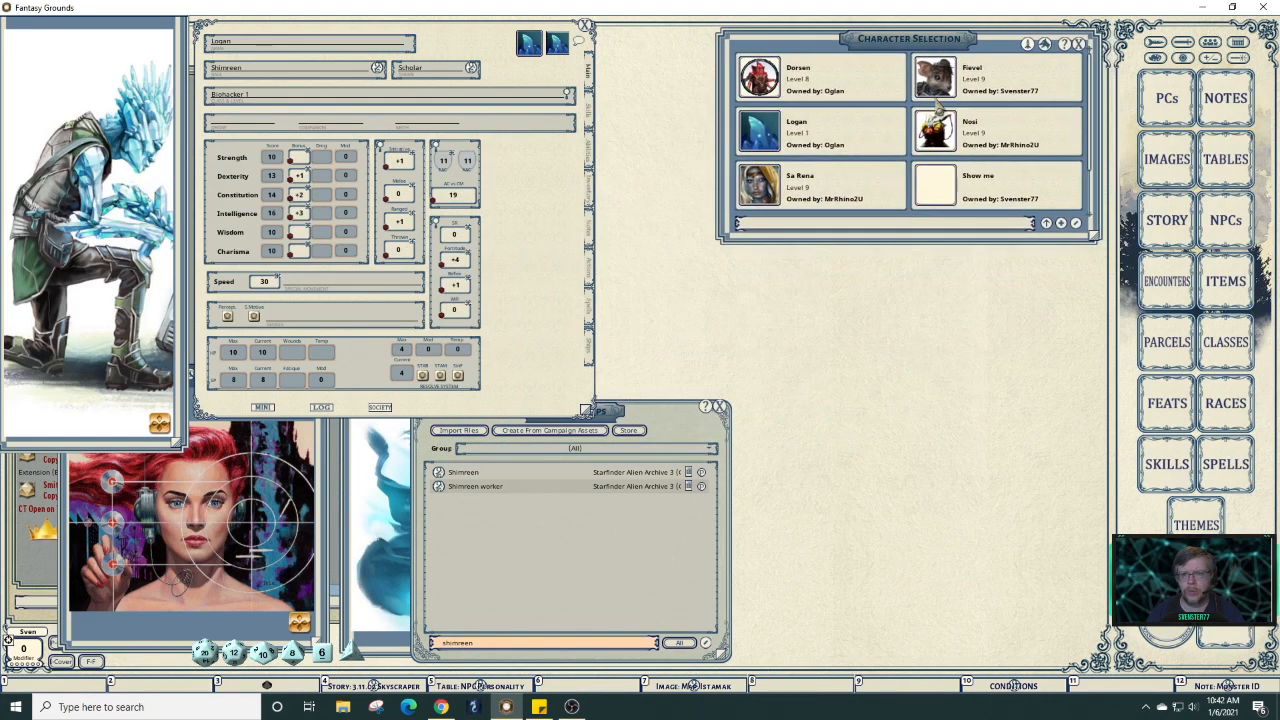
scroll(934, 148, "down", 1)
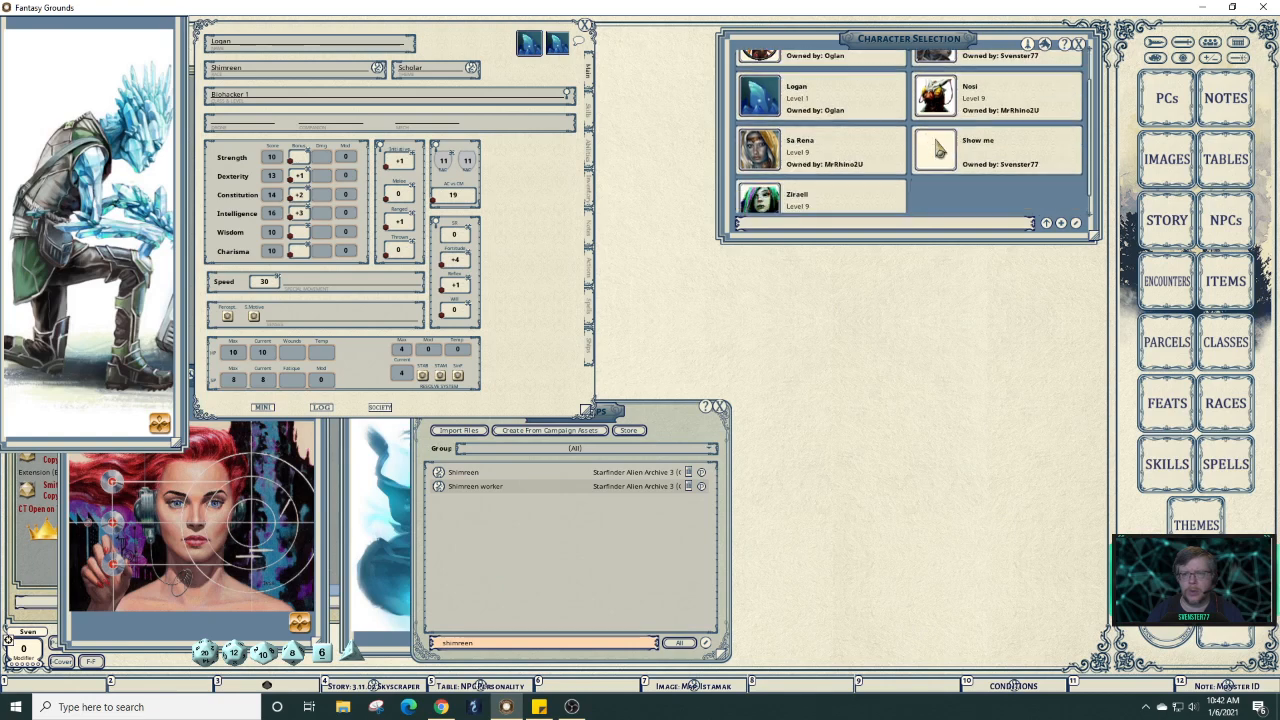
scroll(934, 148, "up", 1)
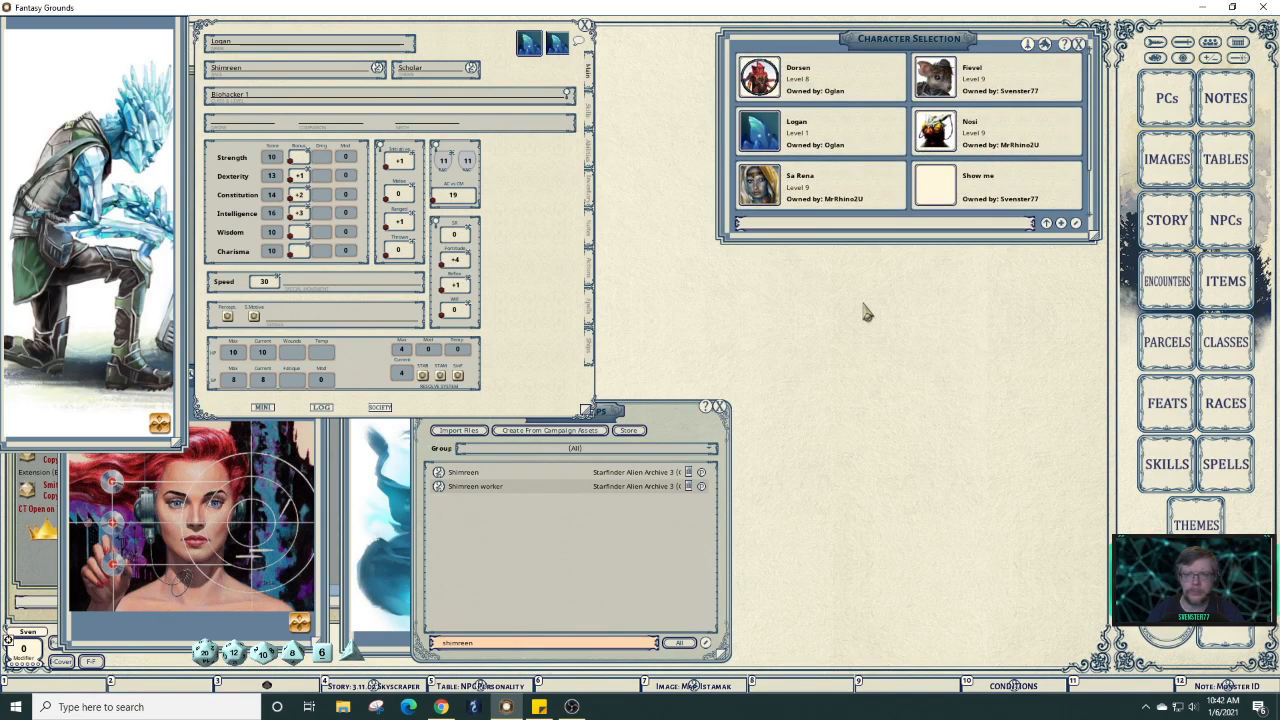
right_click(870, 84)
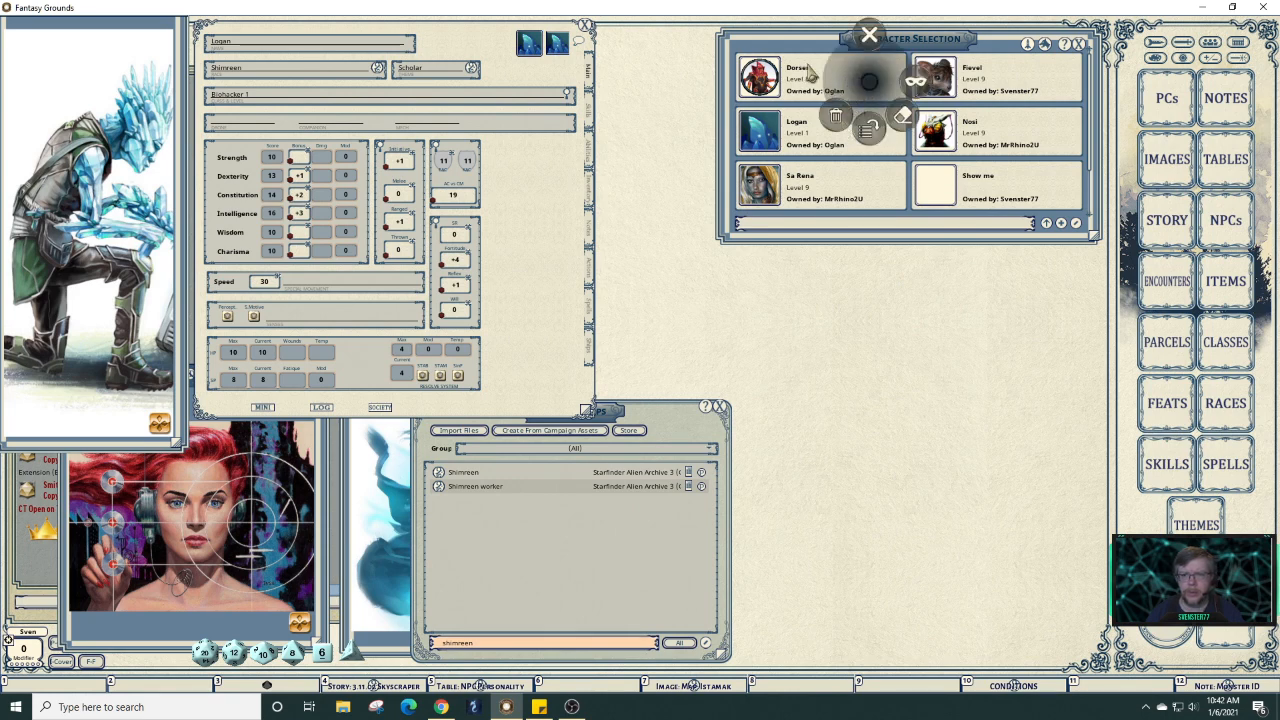
left_click(824, 66)
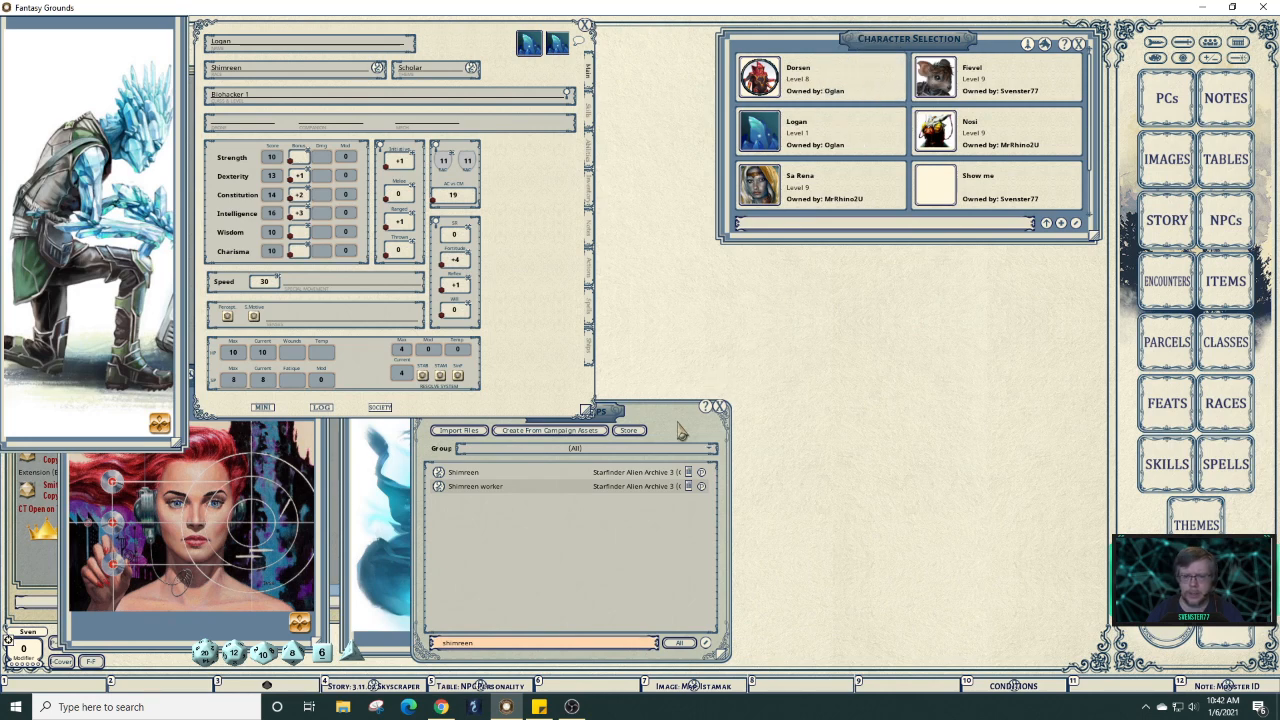
left_click_drag(679, 422, 872, 278)
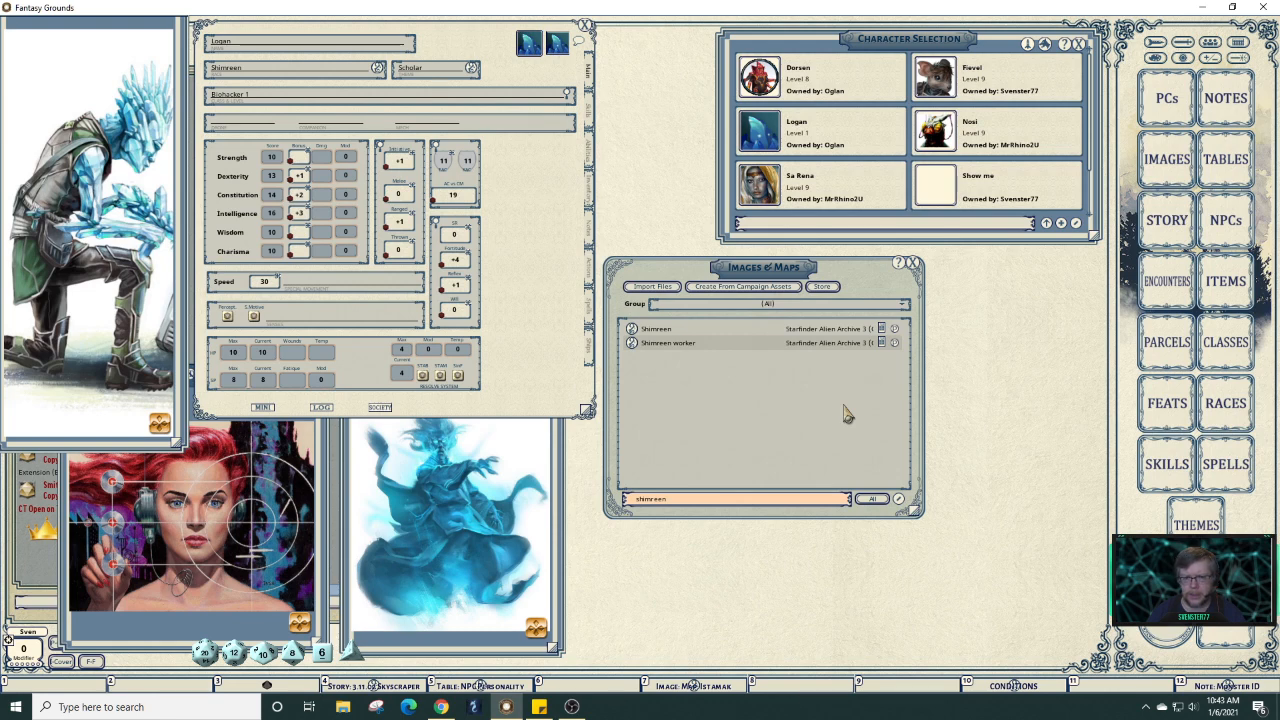
Import the Doc Dade pregenerated character and move its portrait window to the top right.
left_click(1047, 227)
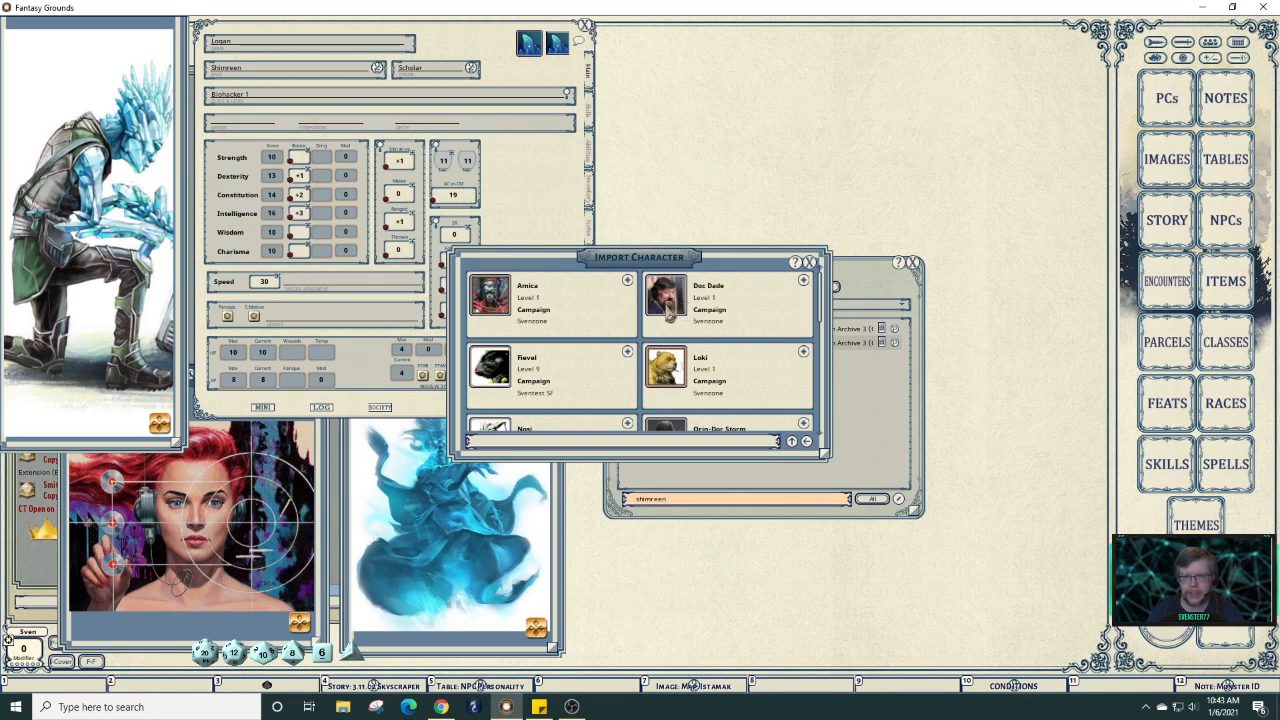
left_click(804, 282)
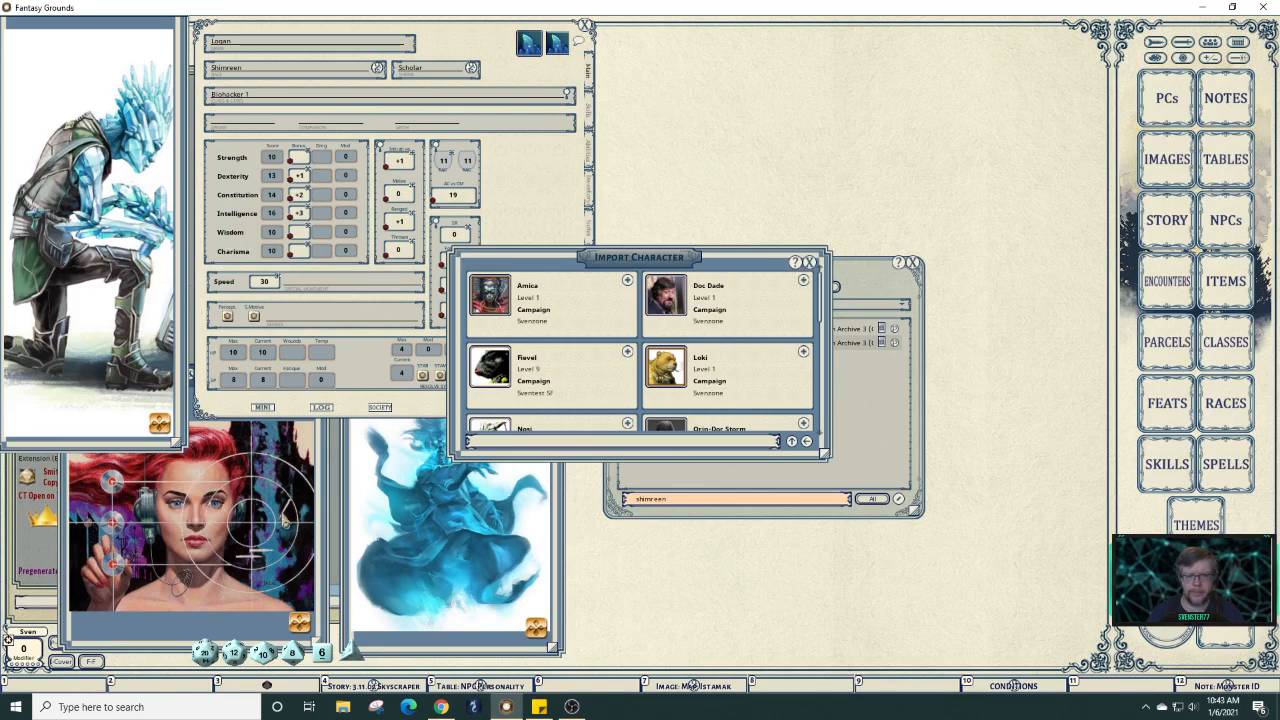
left_click_drag(252, 400, 1090, 37)
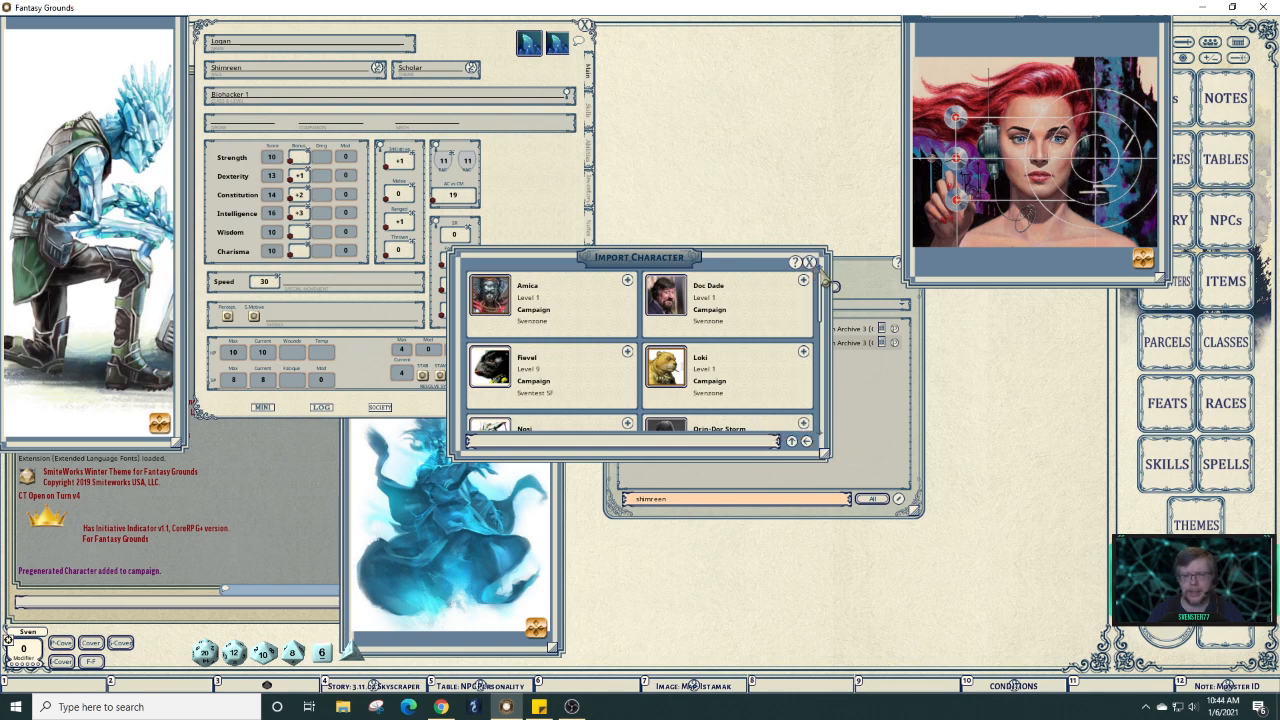
Open Doc Dade's character sheet from the PCs list and move it to the upper right.
left_click(809, 262)
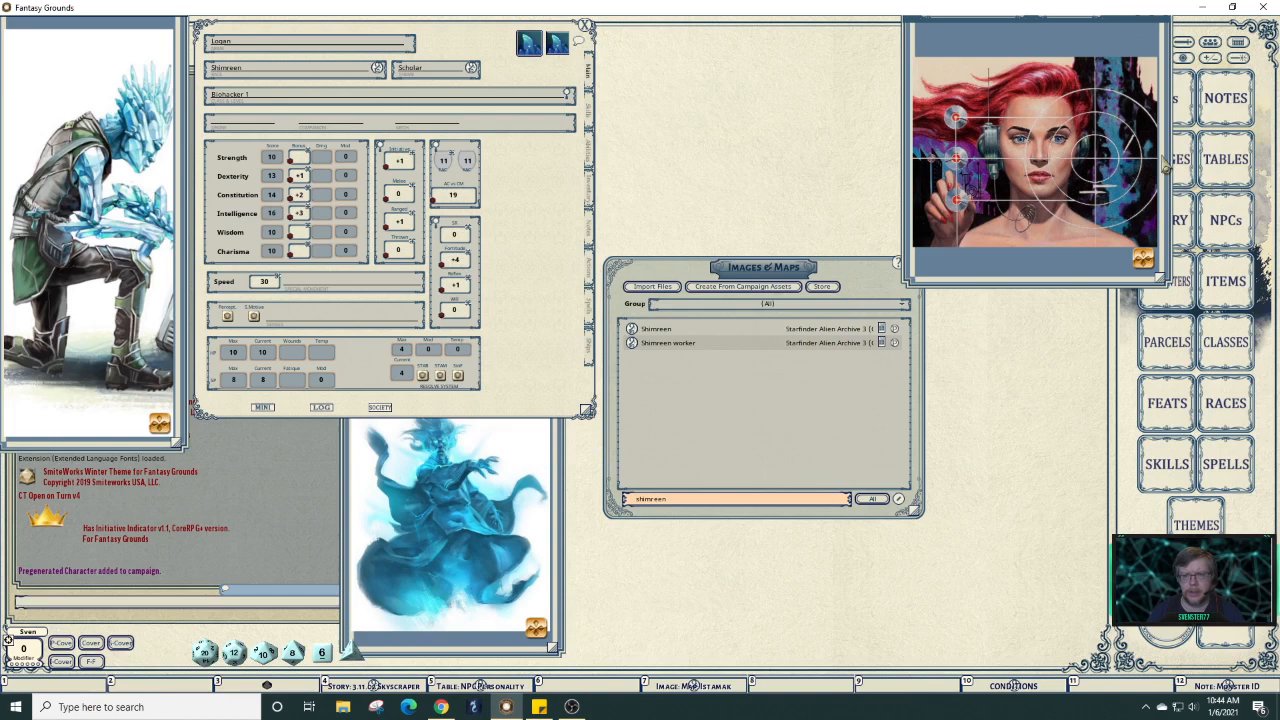
left_click_drag(1080, 38, 1028, 38)
left_click(1167, 98)
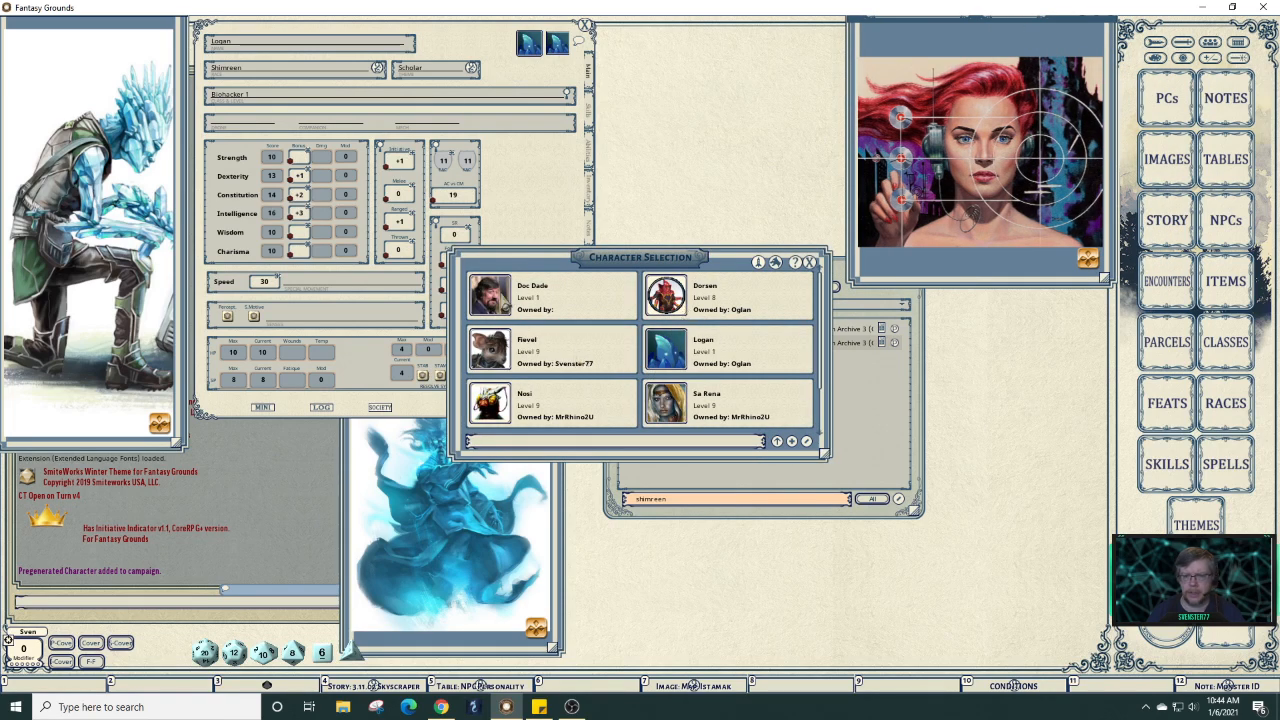
left_click(500, 294)
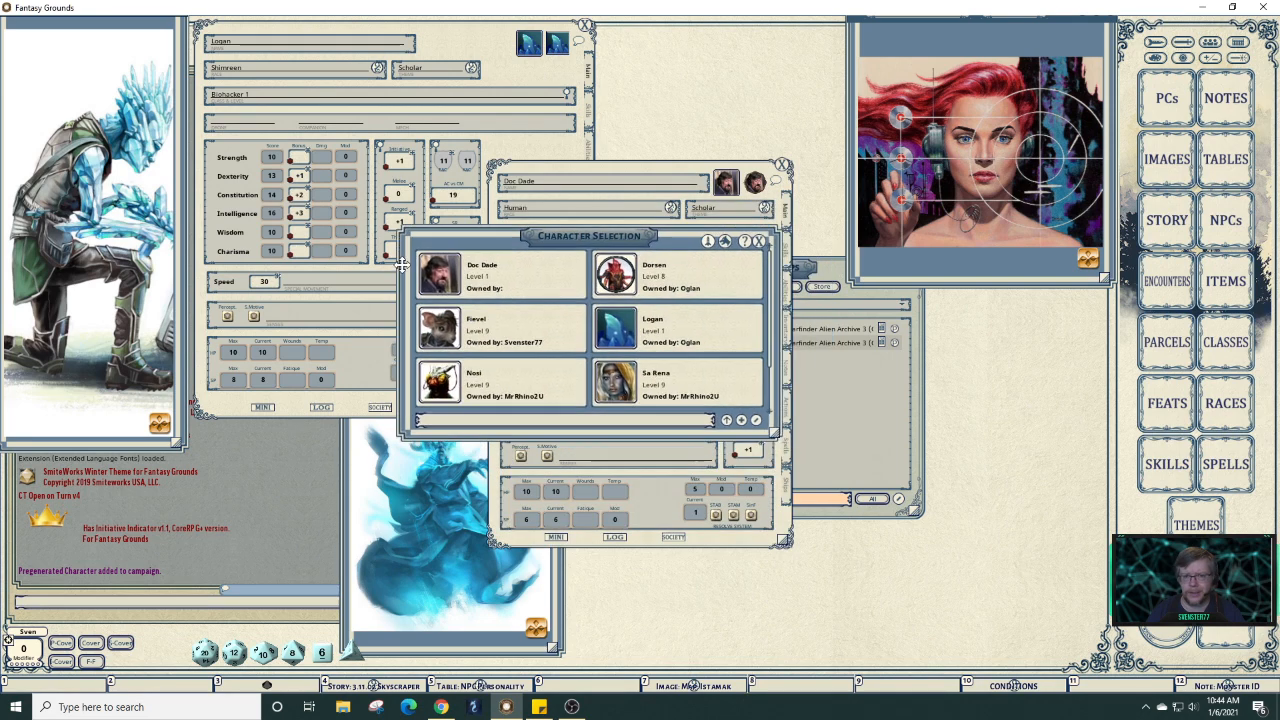
left_click_drag(485, 301, 524, 322)
left_click(880, 299)
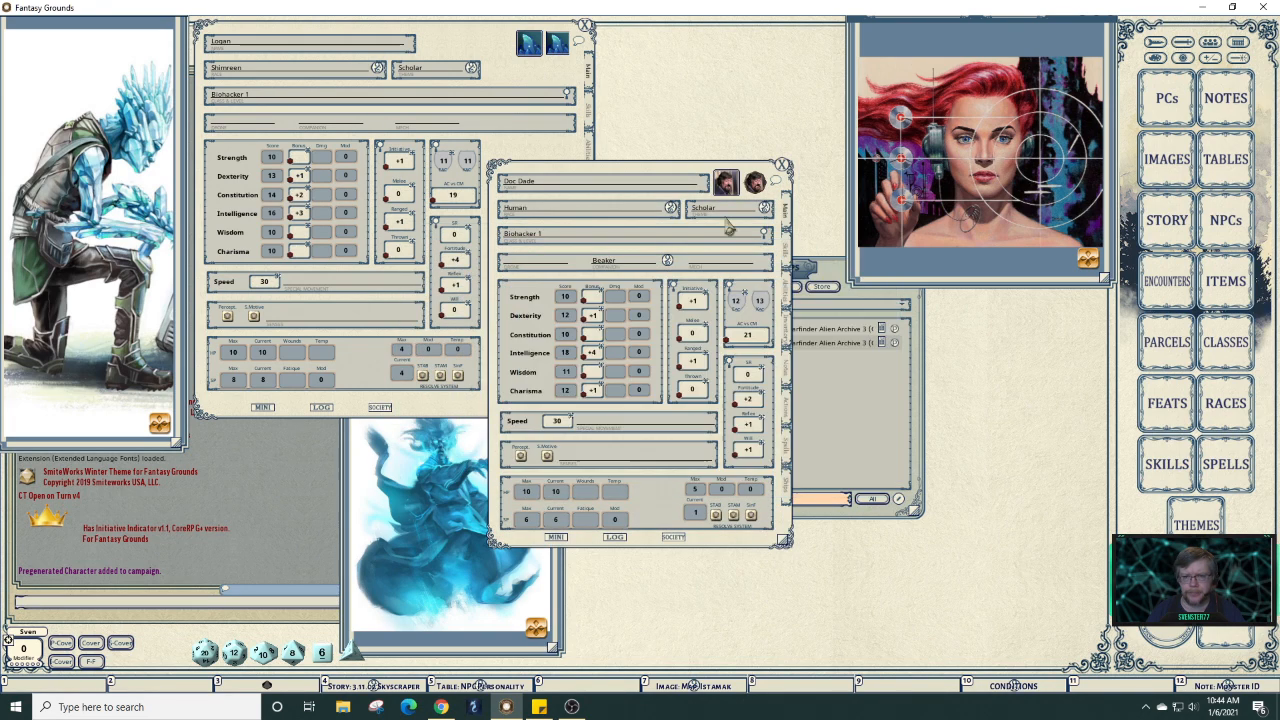
left_click_drag(690, 156, 797, 32)
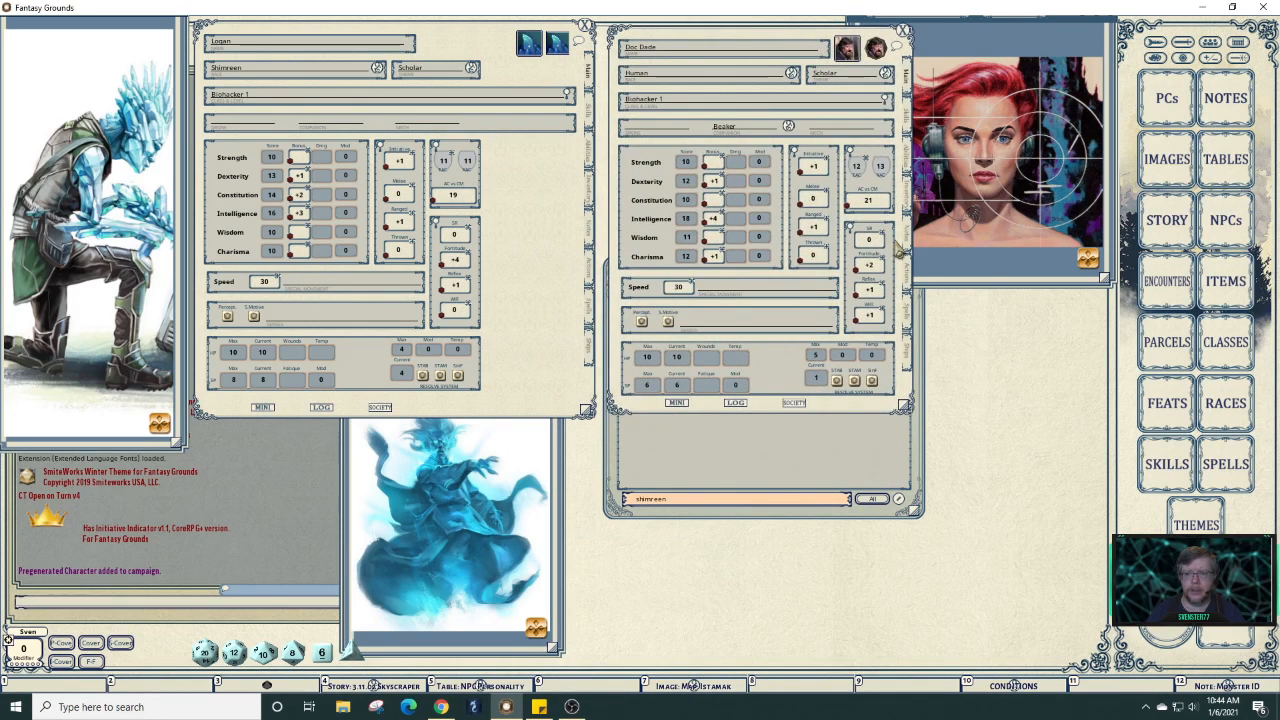
Close the Scifi woman portrait and the Ghost image, leaving Logan's weapons and actions showing.
left_click(1047, 283)
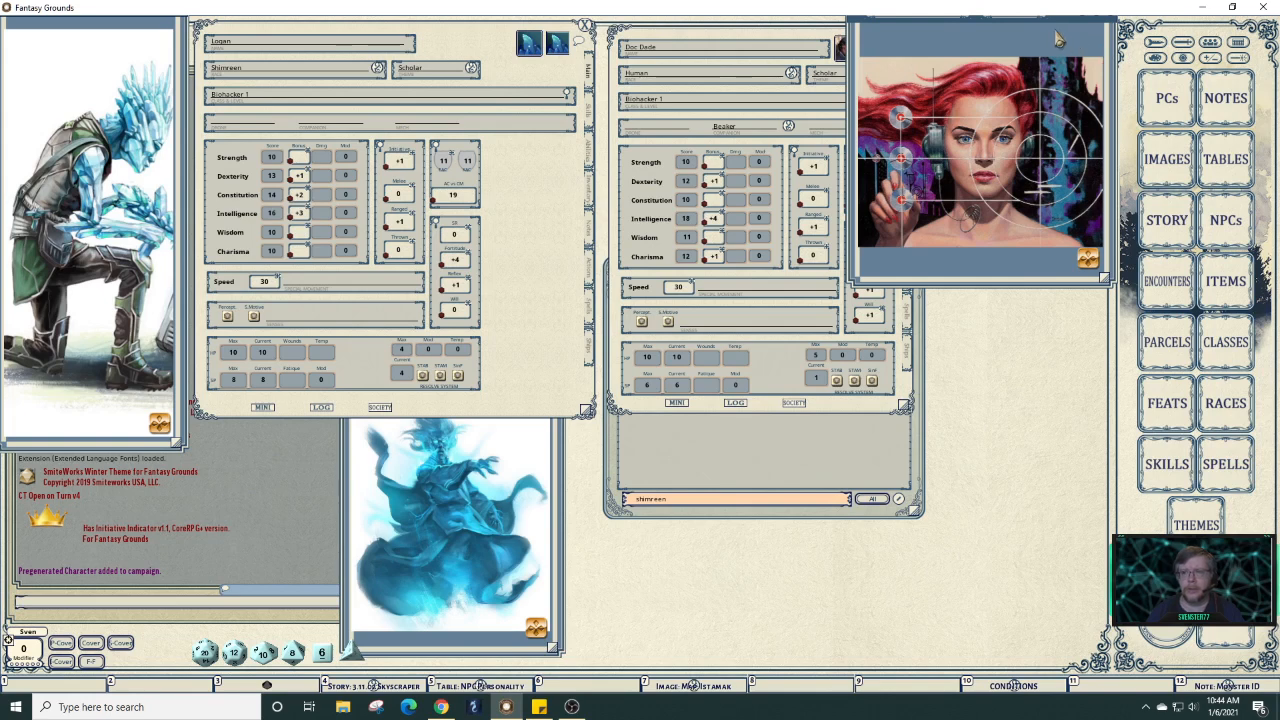
mouse_move(1058, 77)
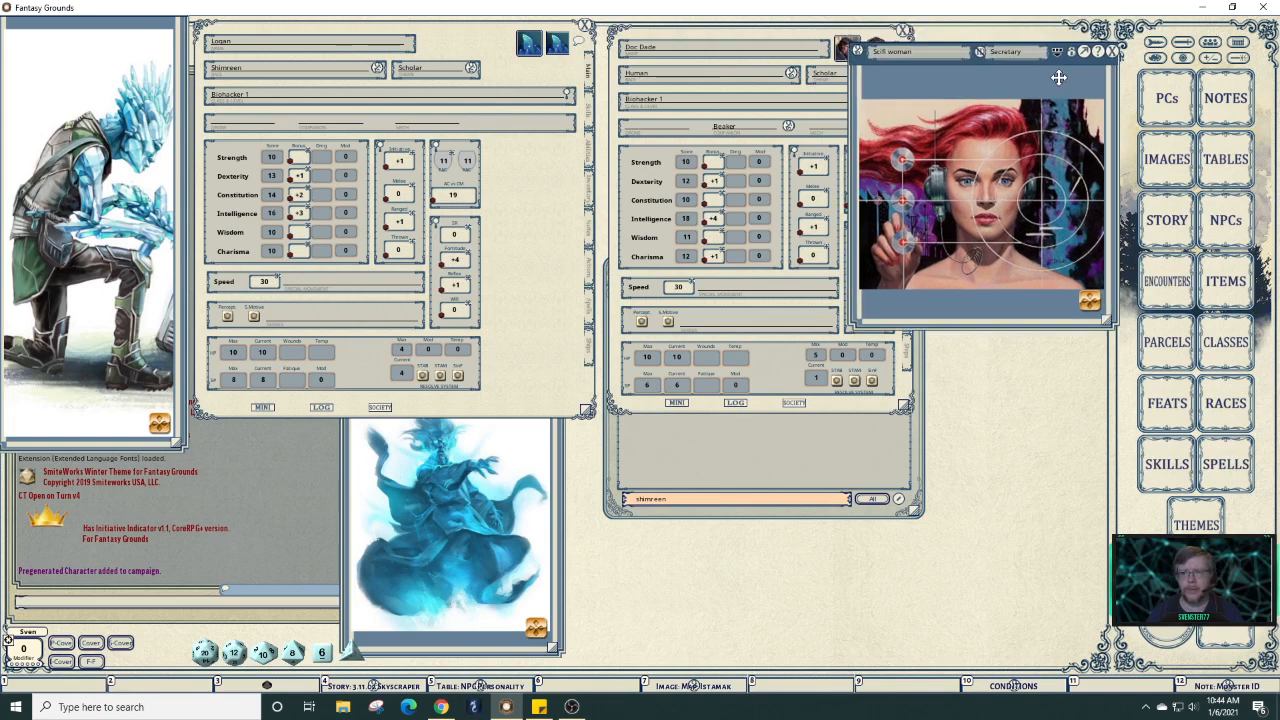
left_click(1112, 50)
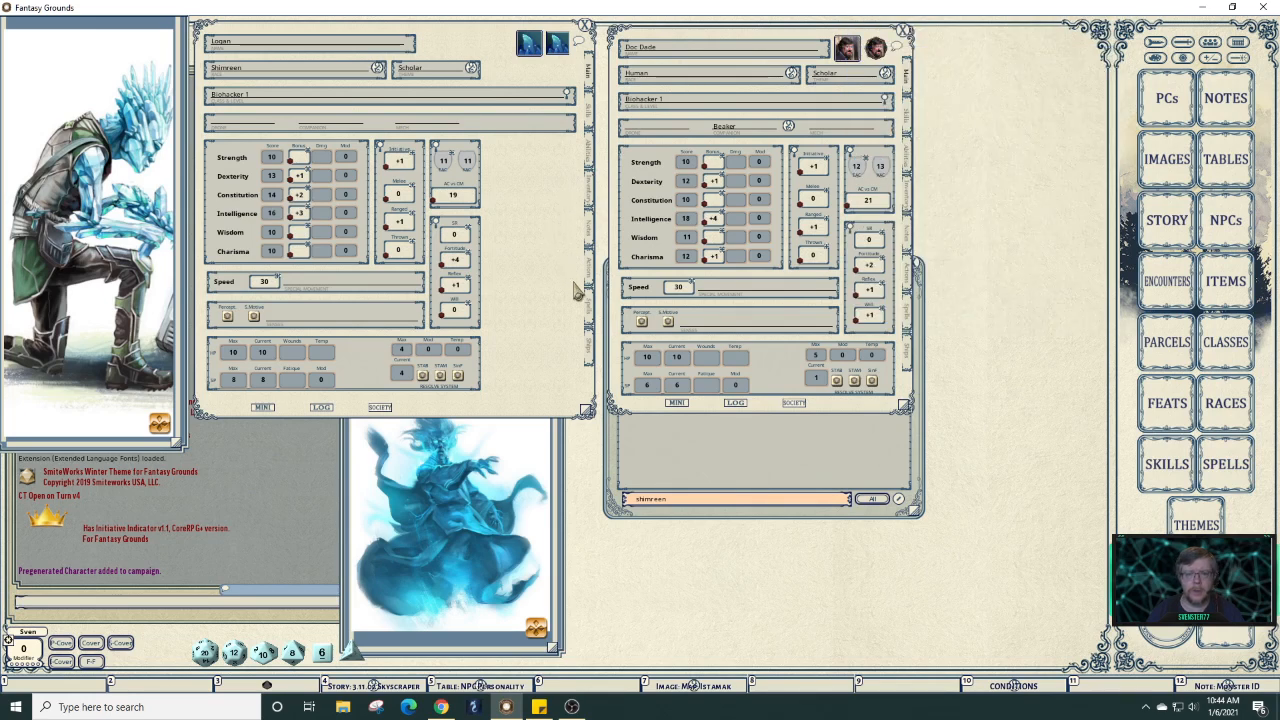
left_click(535, 430)
left_click(558, 352)
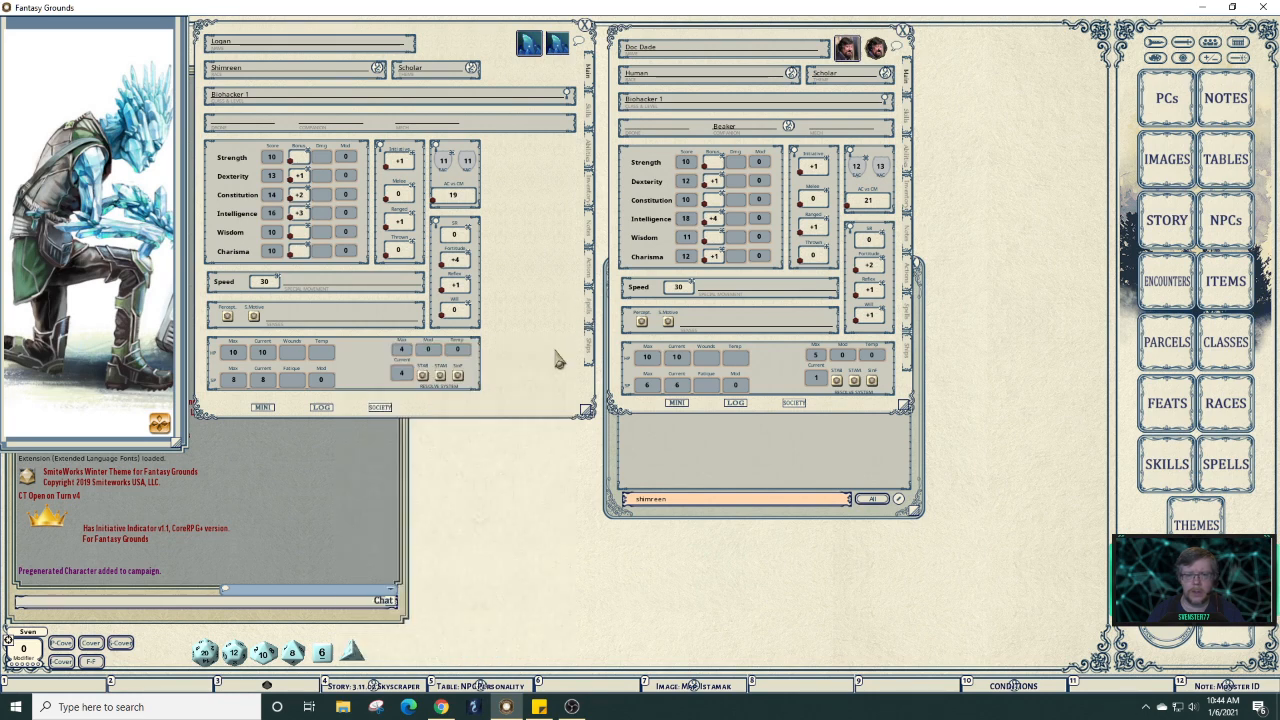
left_click(590, 272)
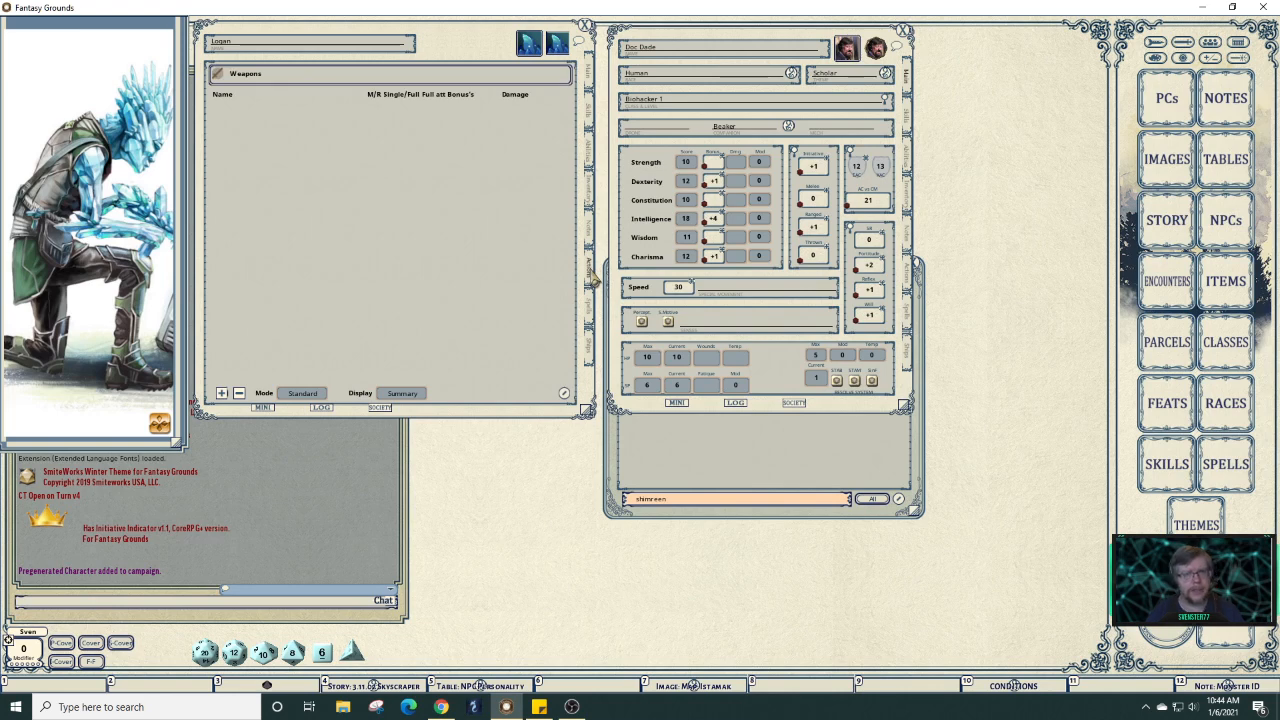
left_click(590, 156)
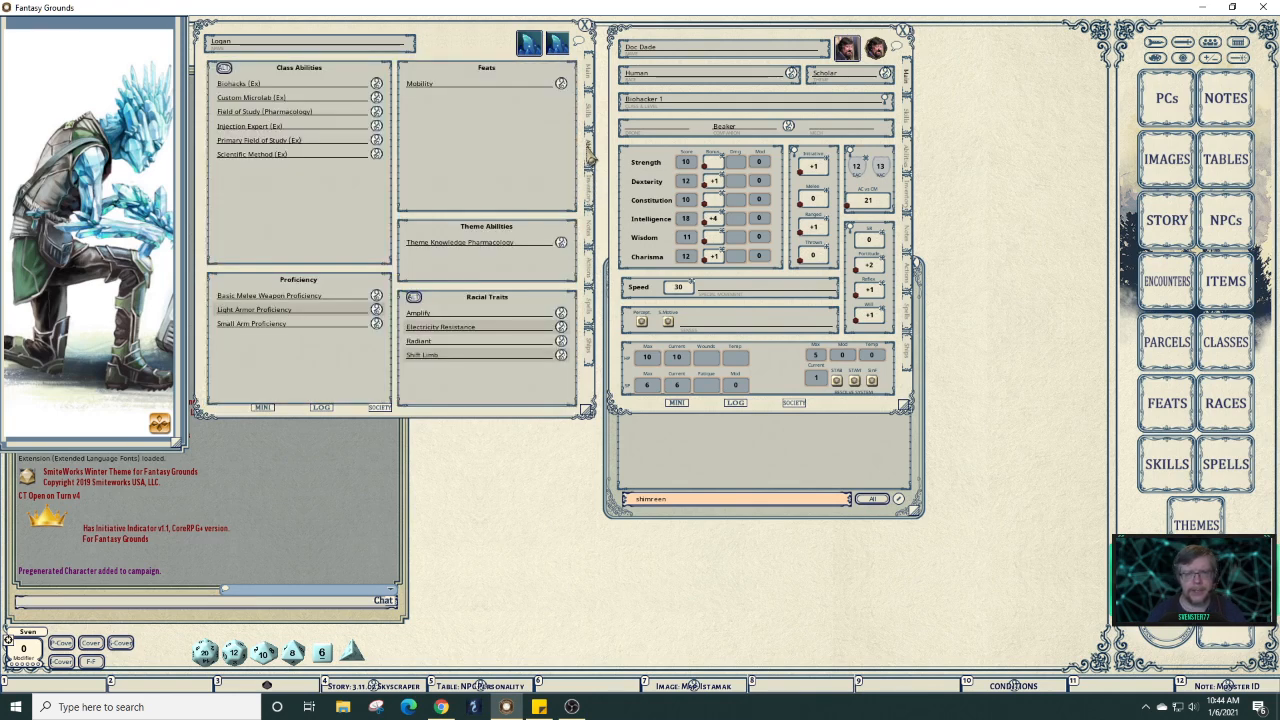
left_click(594, 205)
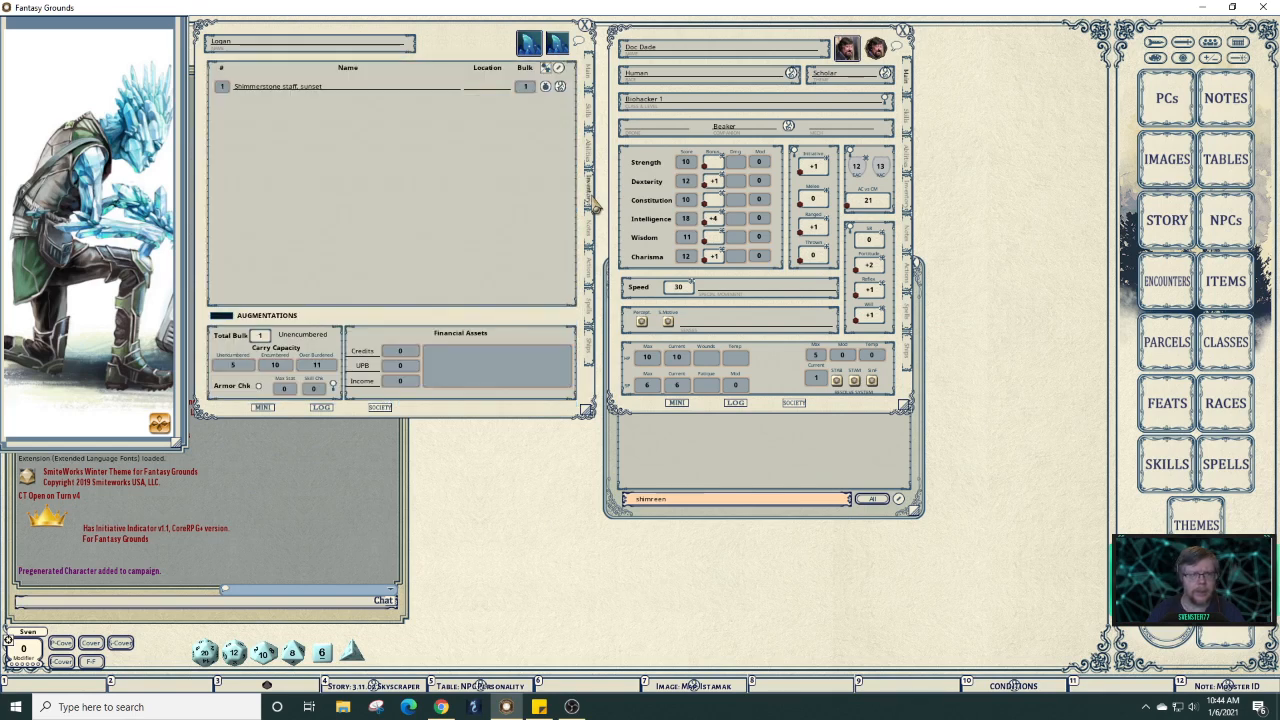
left_click(546, 88)
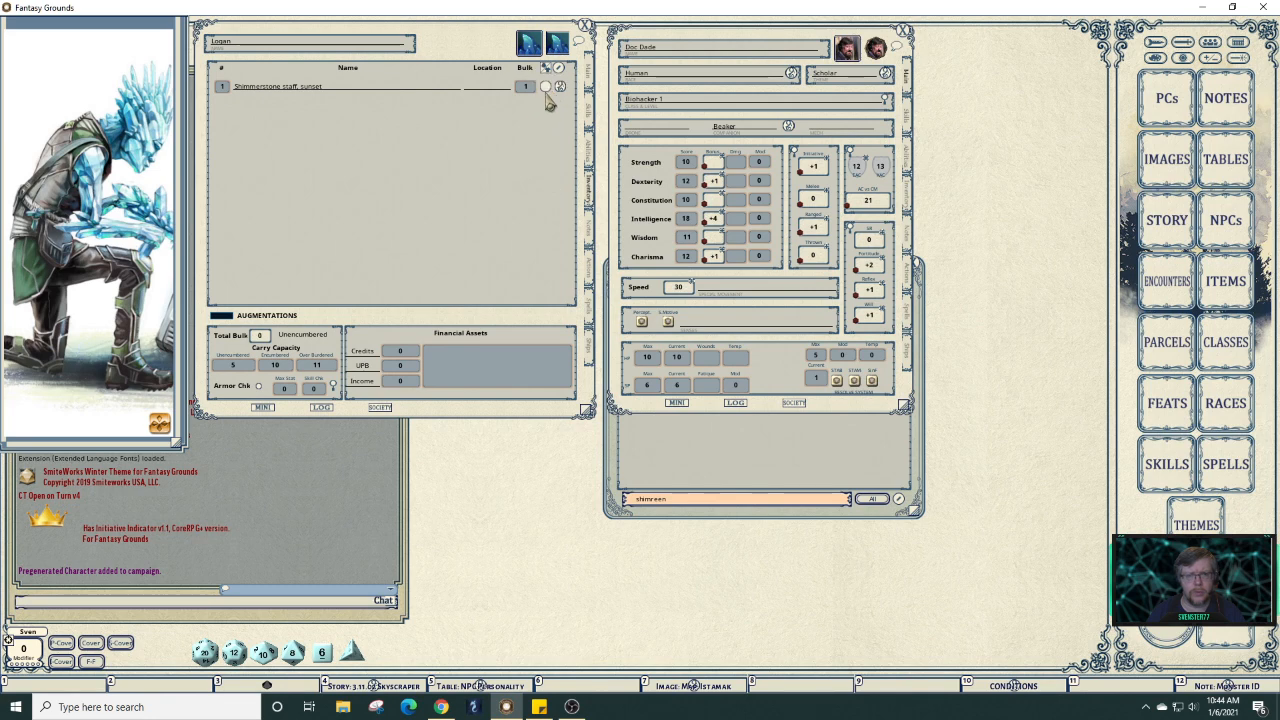
left_click(546, 87)
left_click(590, 283)
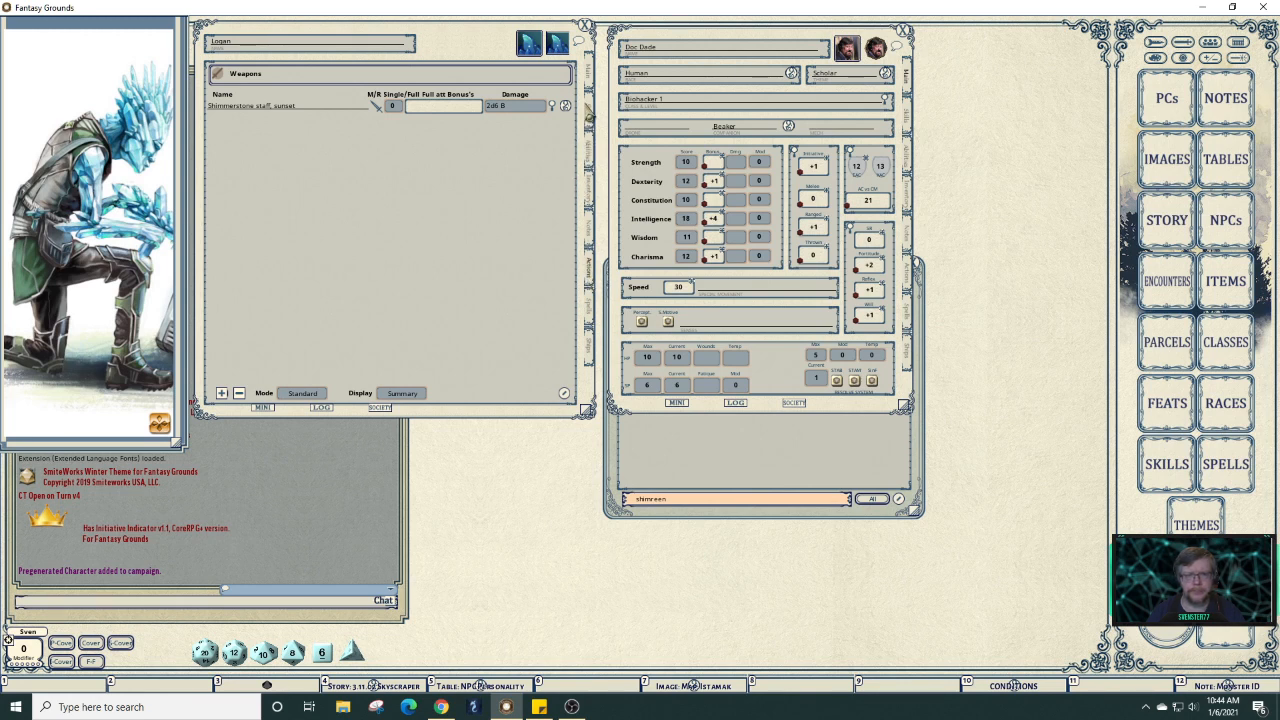
left_click(590, 112)
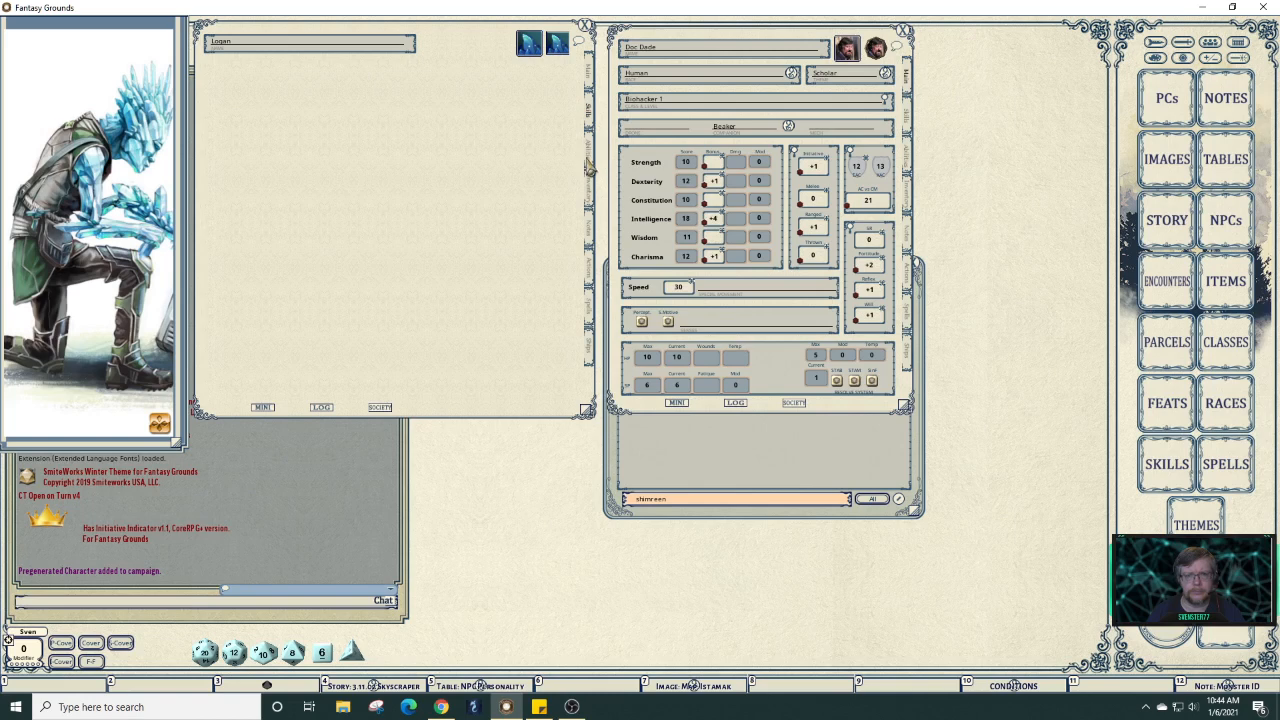
left_click(589, 165)
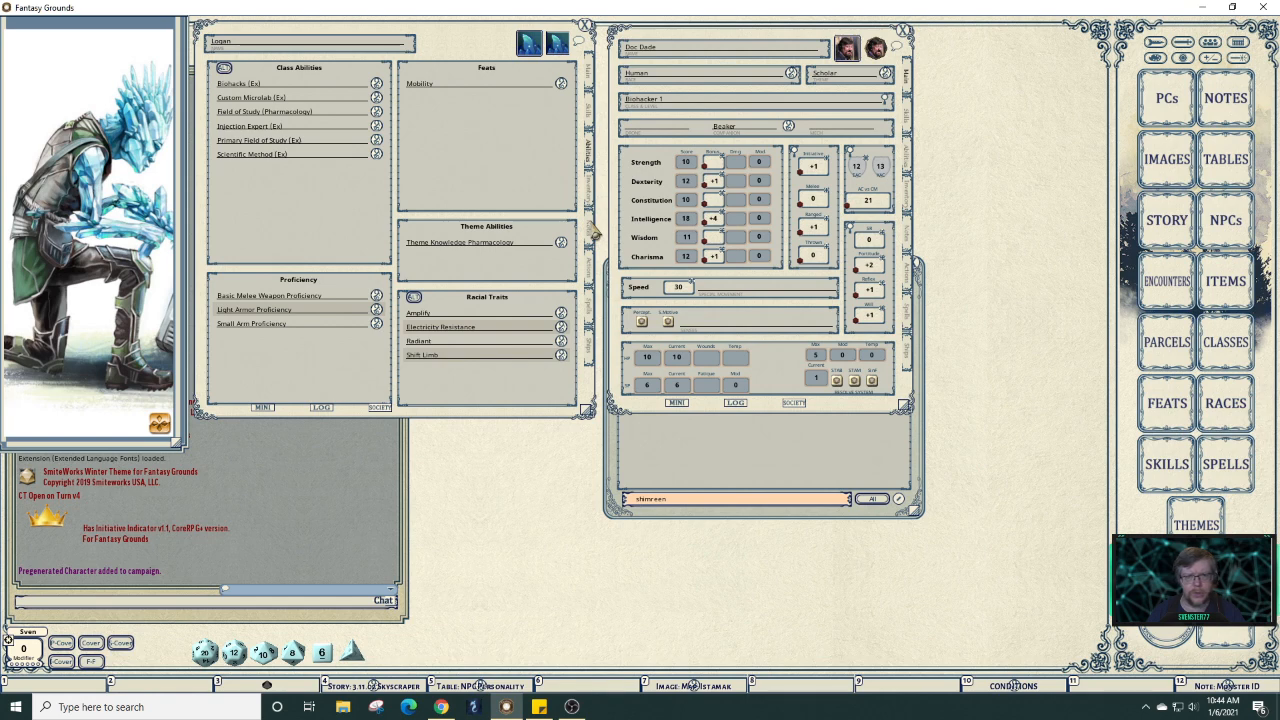
left_click(590, 282)
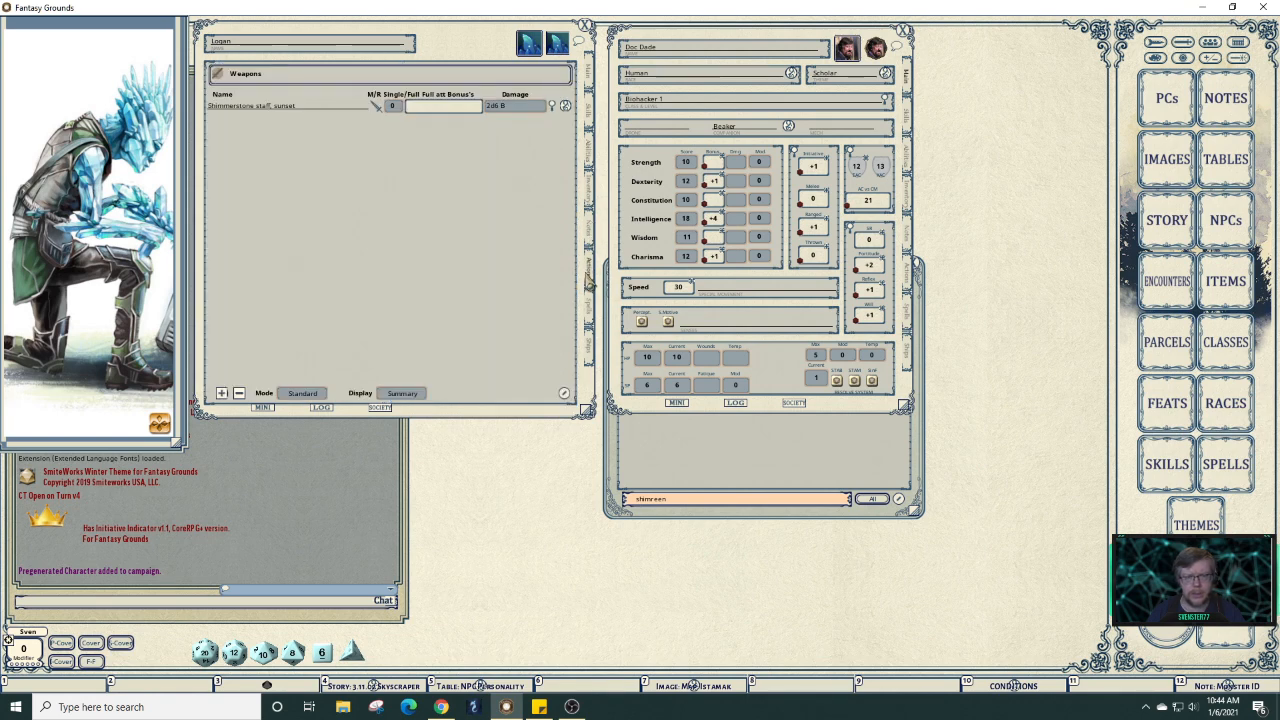
left_click(592, 160)
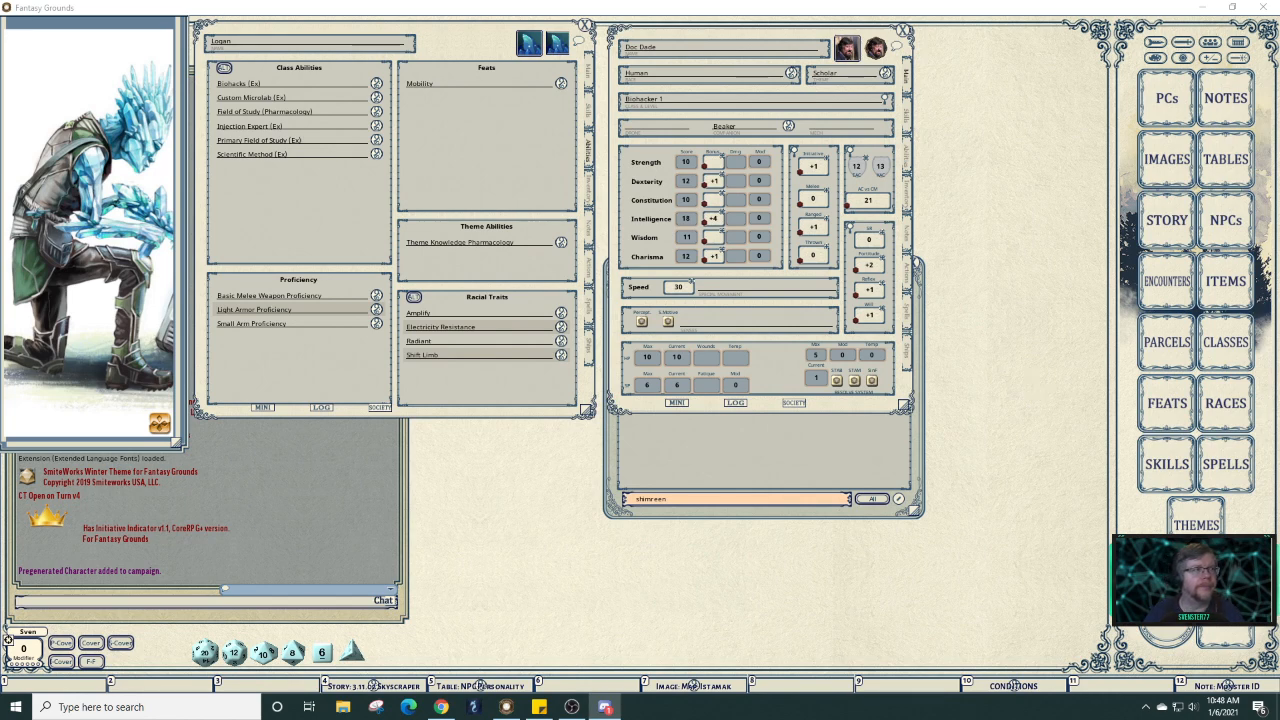
left_click(149, 254)
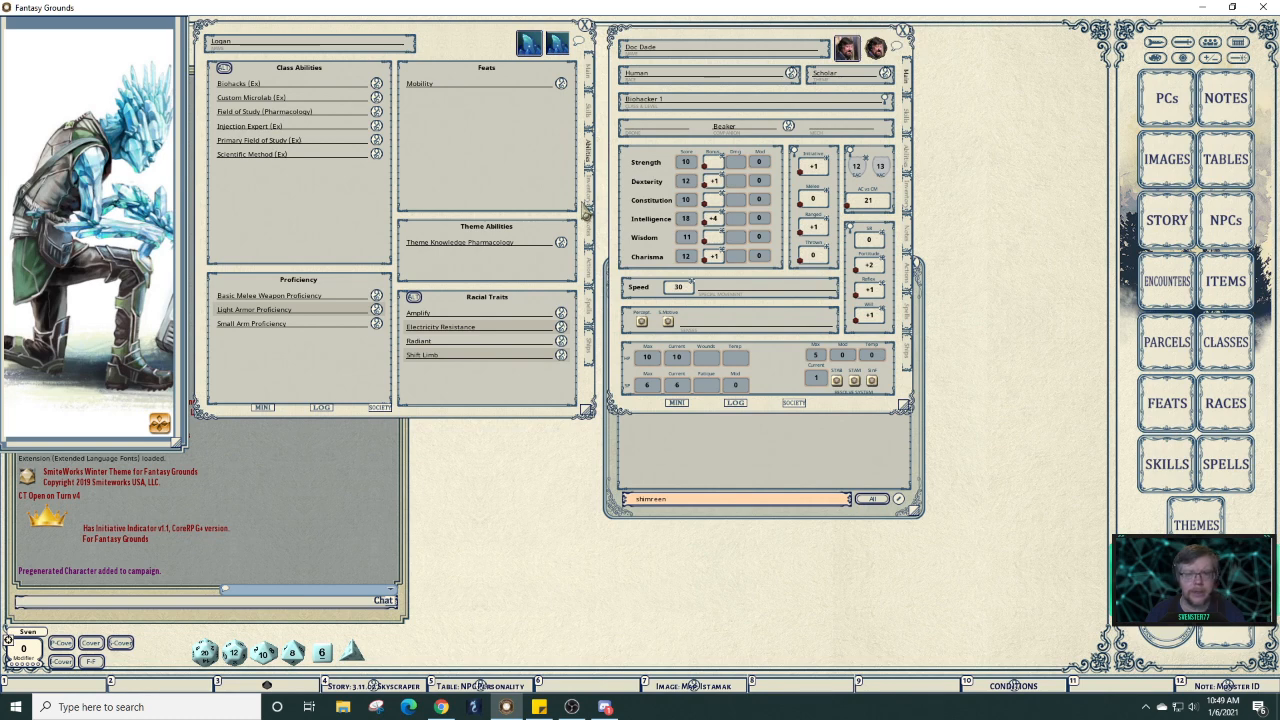
Open the descriptions for Mobility, Theme Knowledge Pharmacology, Amplify, Electricity Resistance, Radiant and Shift Limb.
left_click(561, 87)
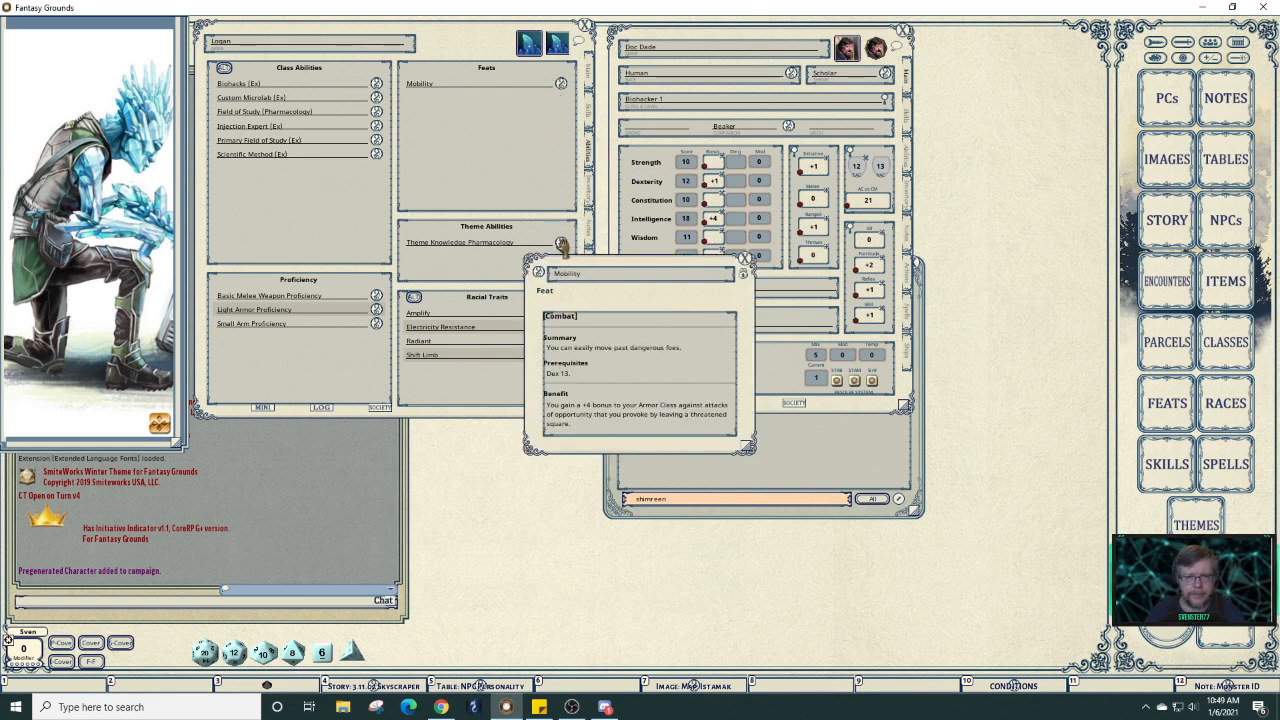
left_click_drag(465, 45, 285, 43)
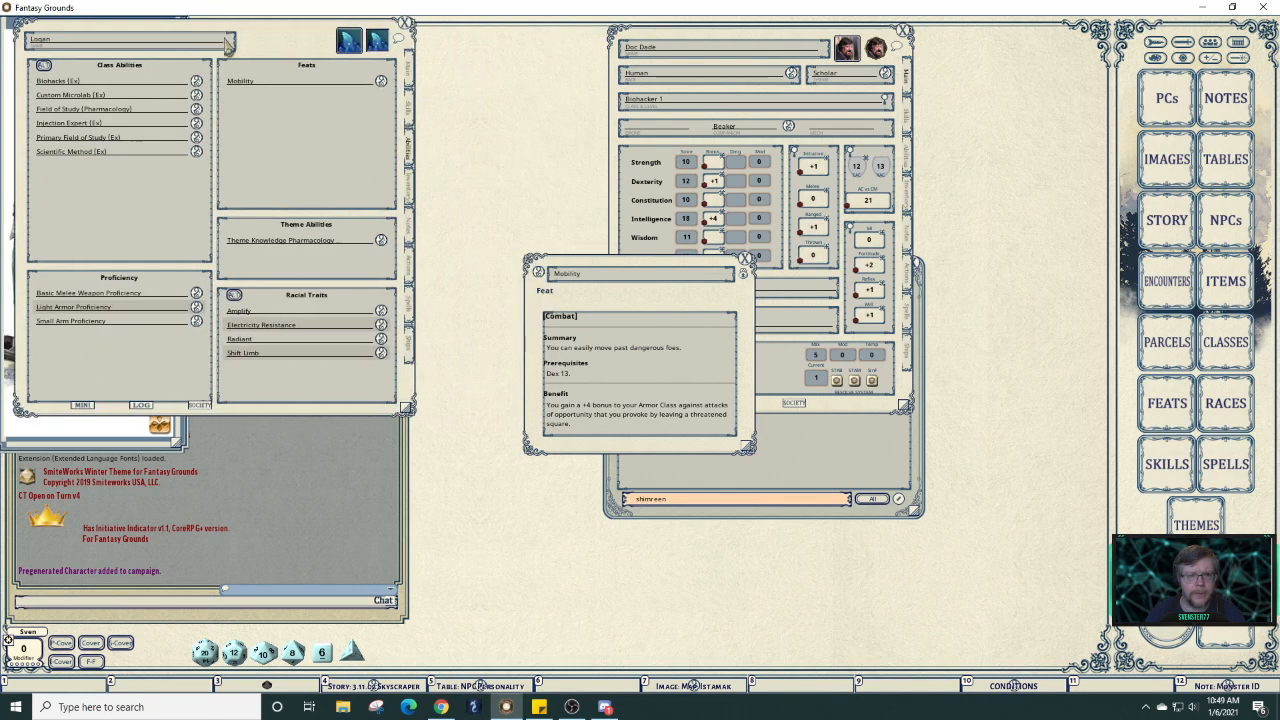
left_click(380, 240)
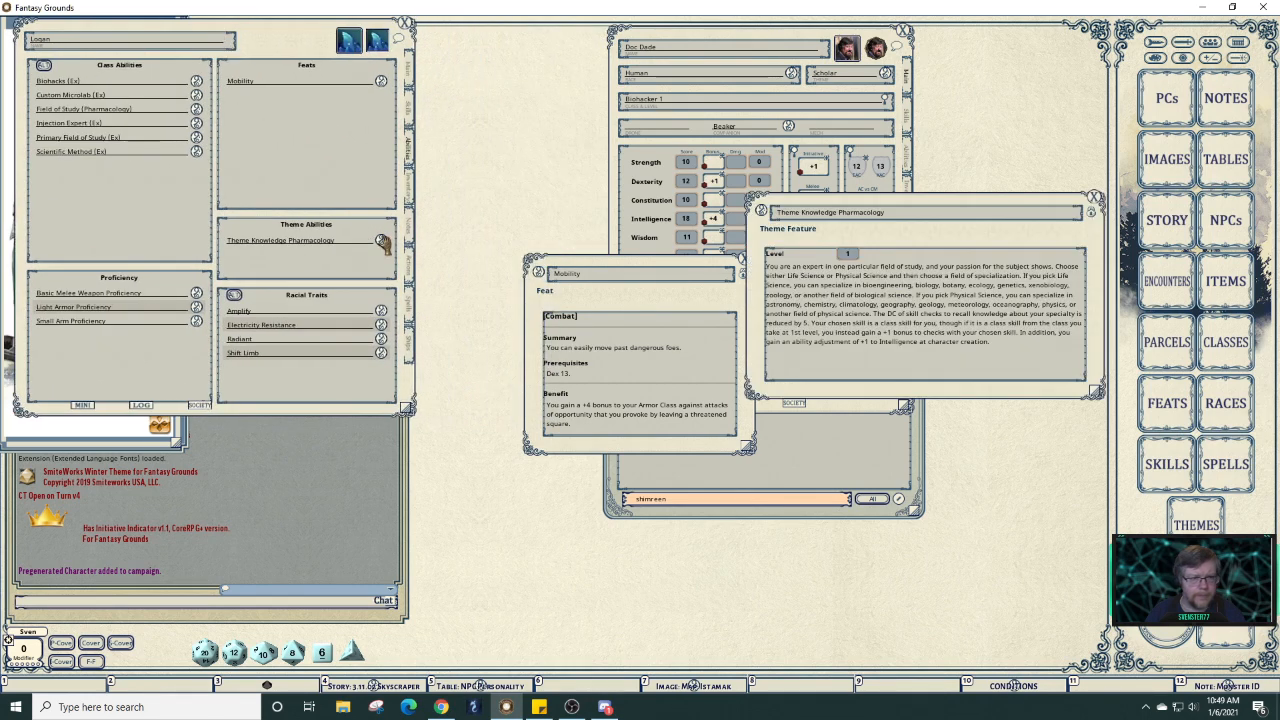
left_click(381, 311)
left_click(381, 325)
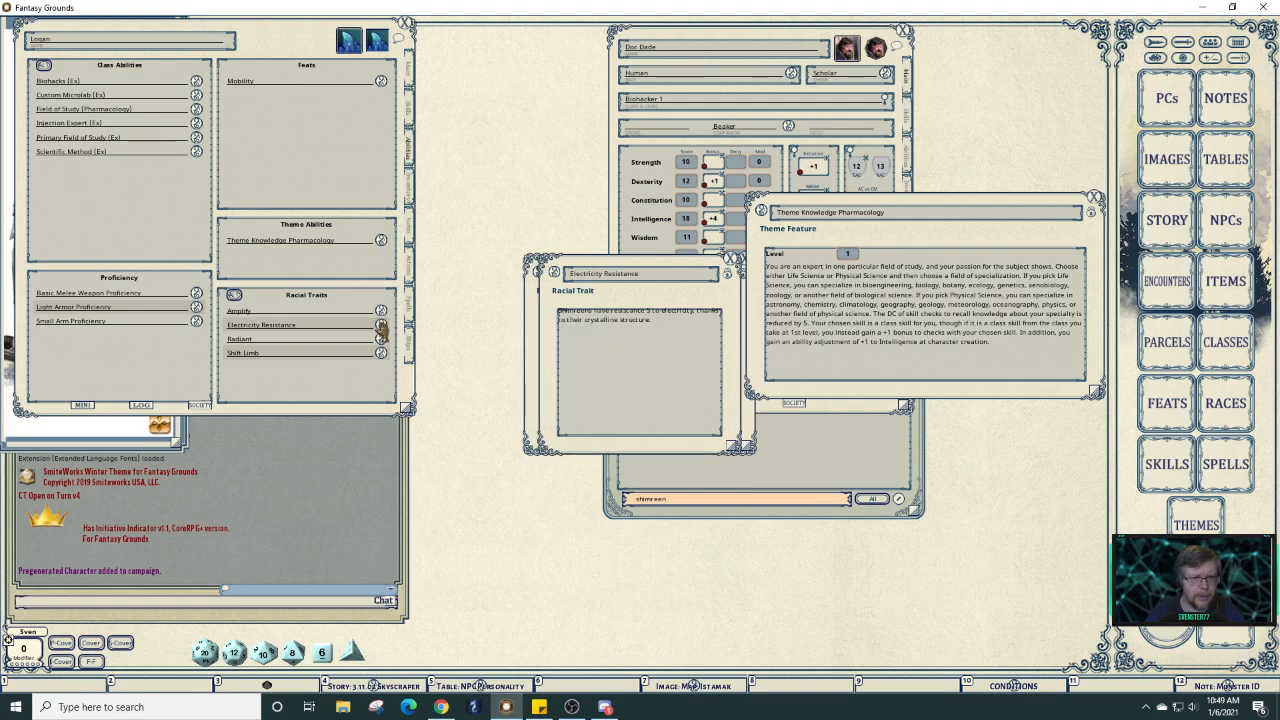
left_click(381, 339)
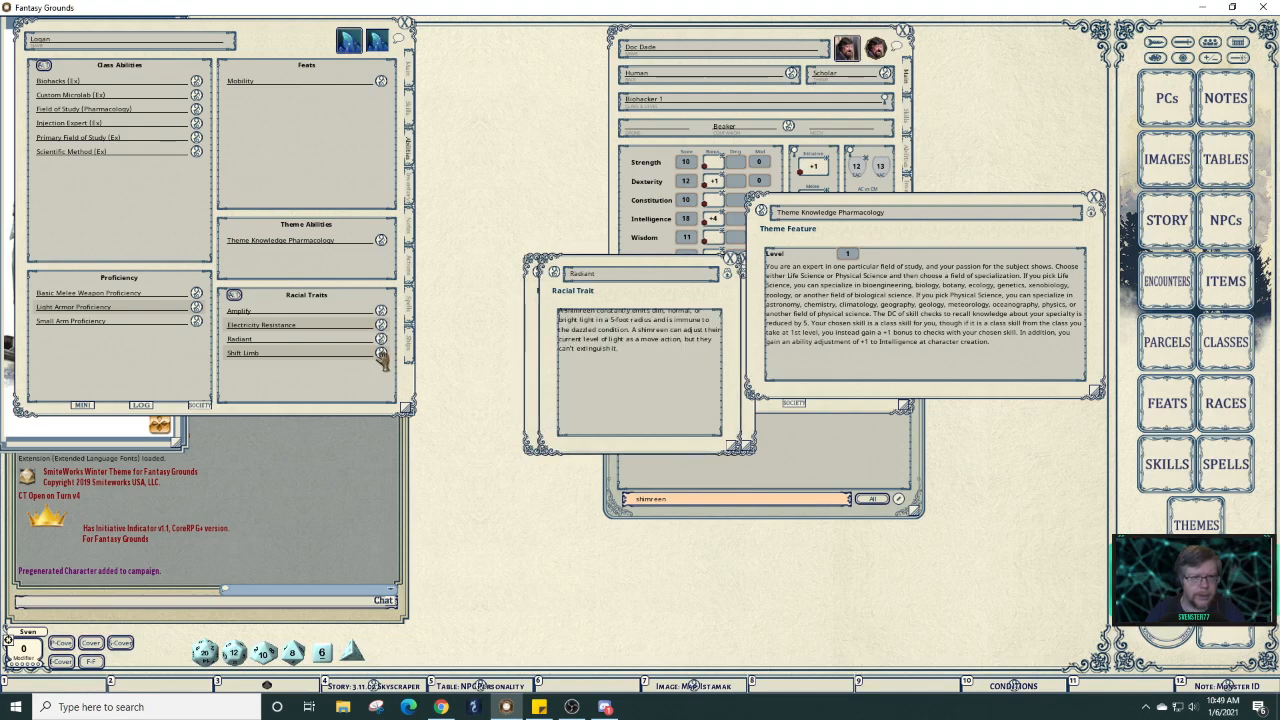
left_click(381, 353)
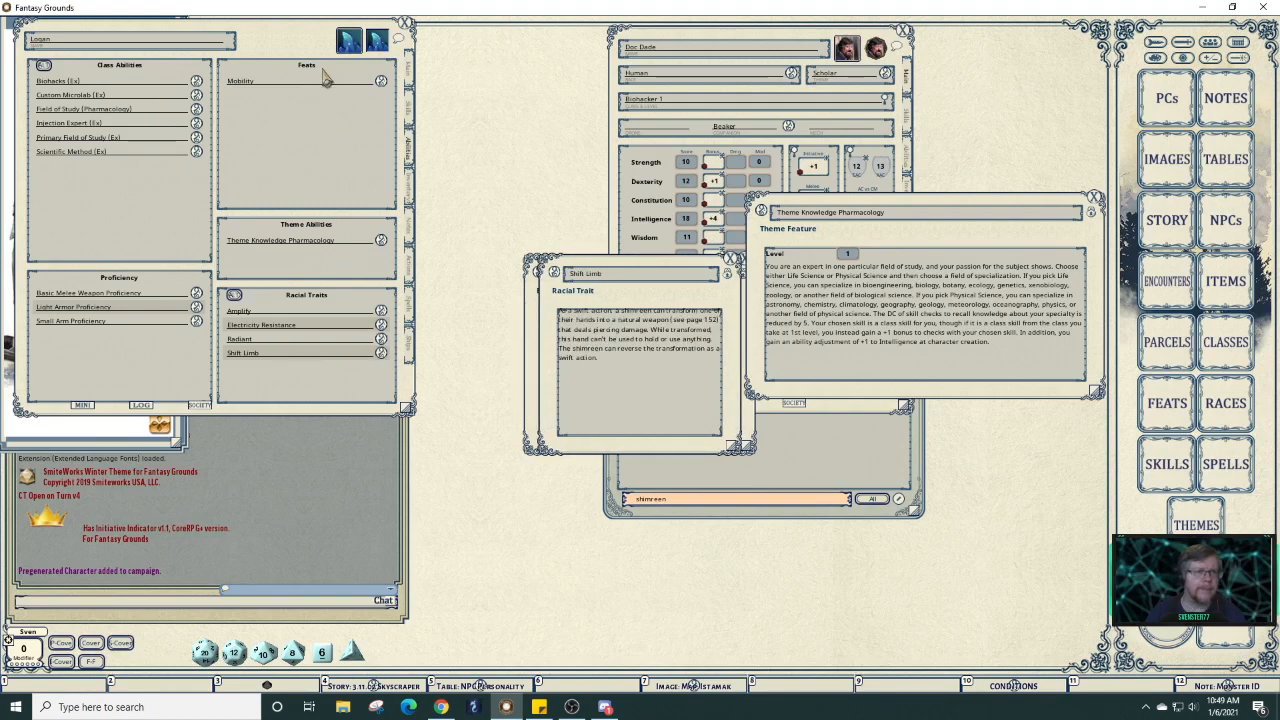
Open all six class ability descriptions, enlarge Scientific Method, and bring the reference sheet forward.
left_click(196, 81)
left_click(196, 95)
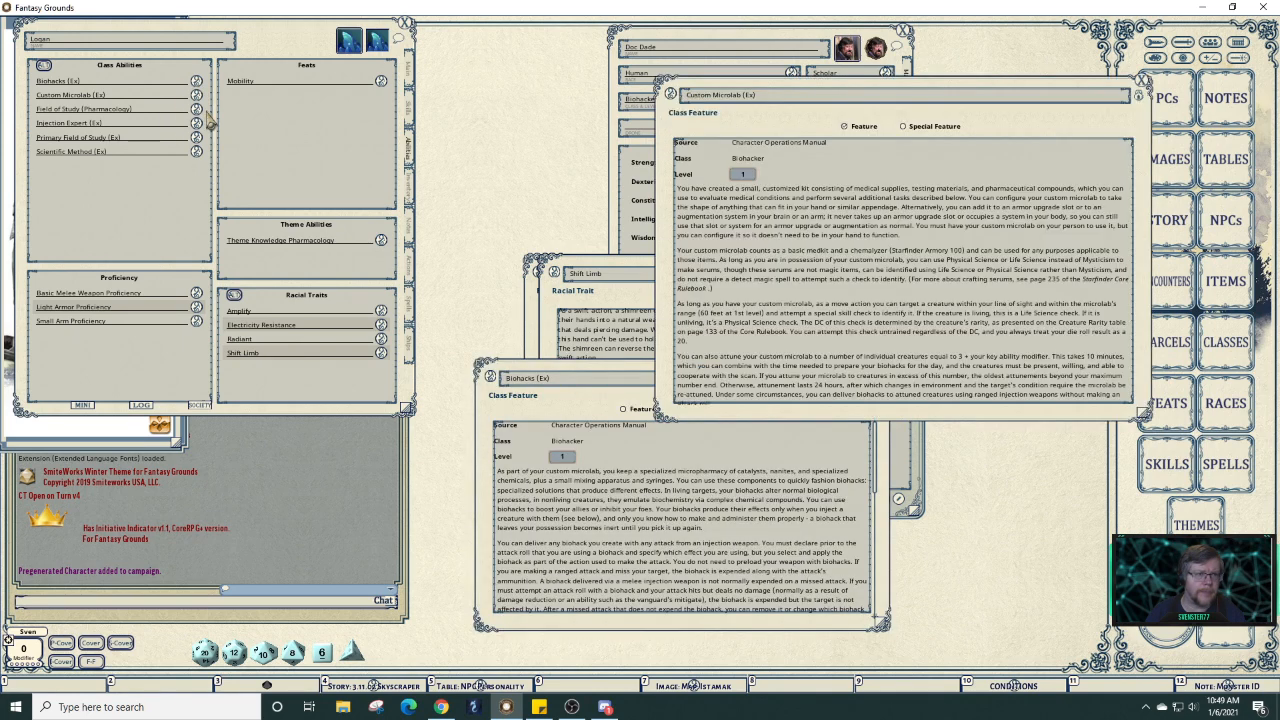
left_click(196, 109)
left_click(196, 123)
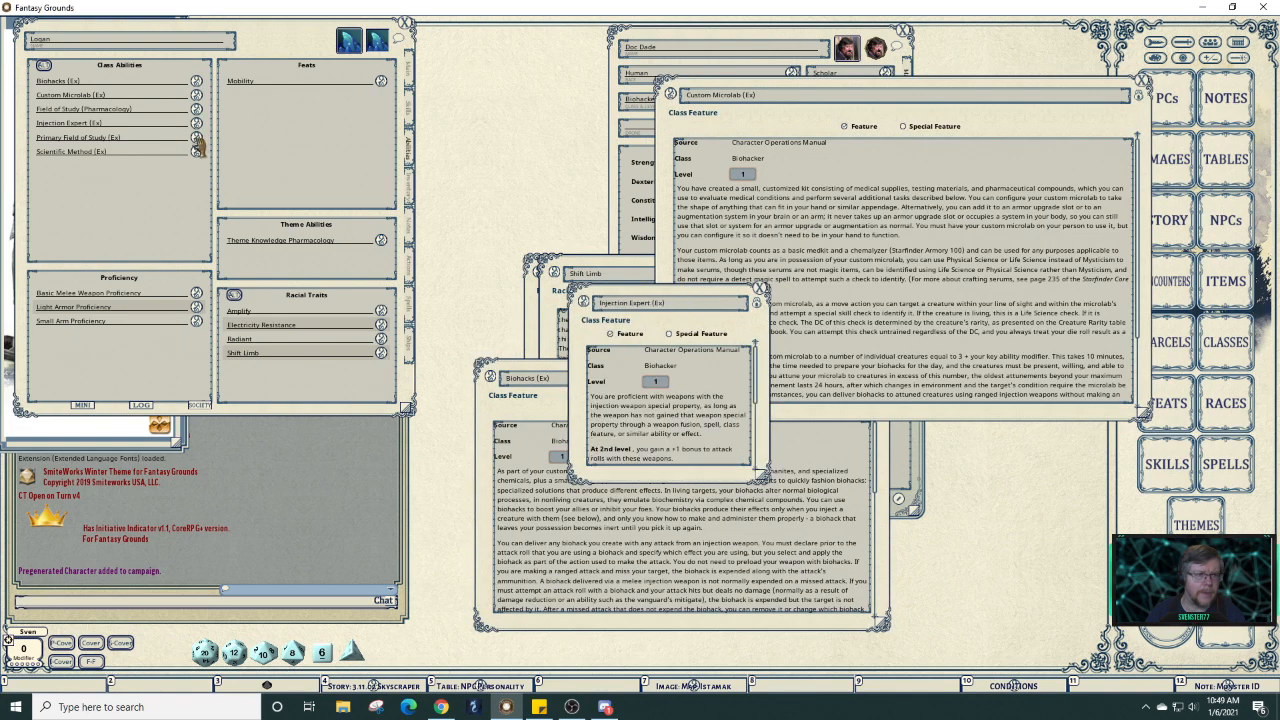
left_click(196, 137)
left_click(196, 151)
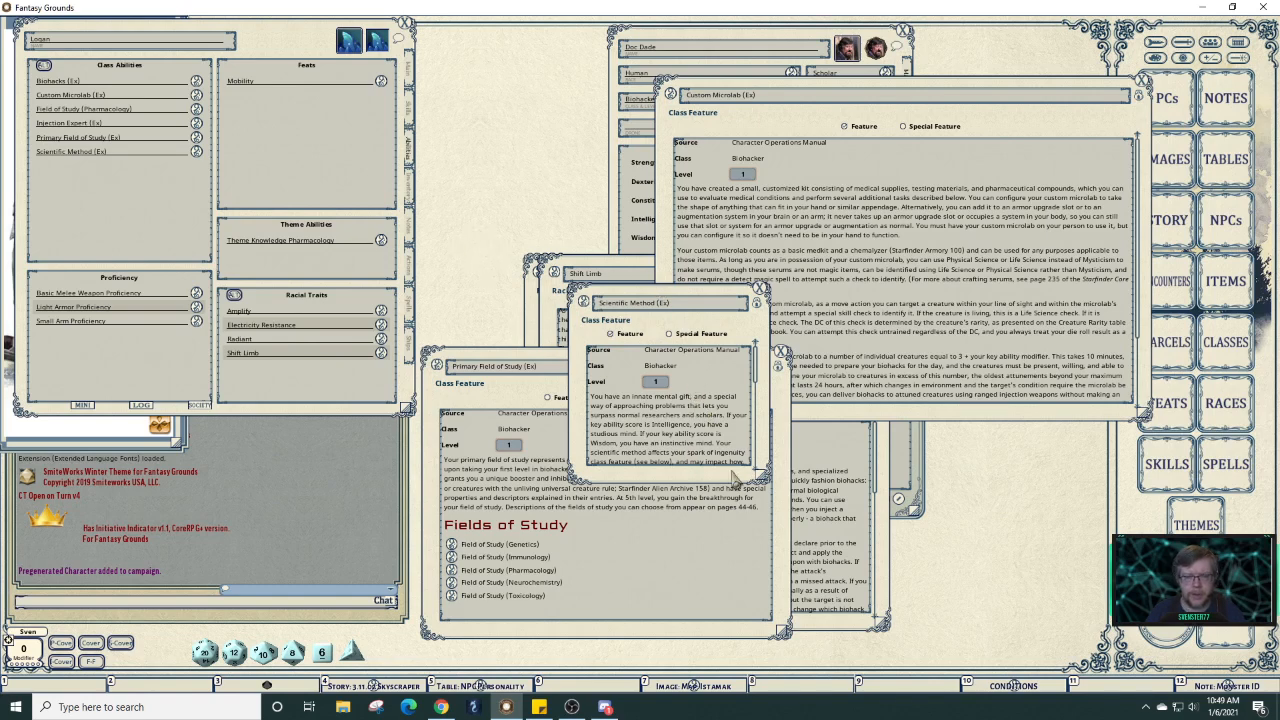
left_click_drag(768, 481, 986, 606)
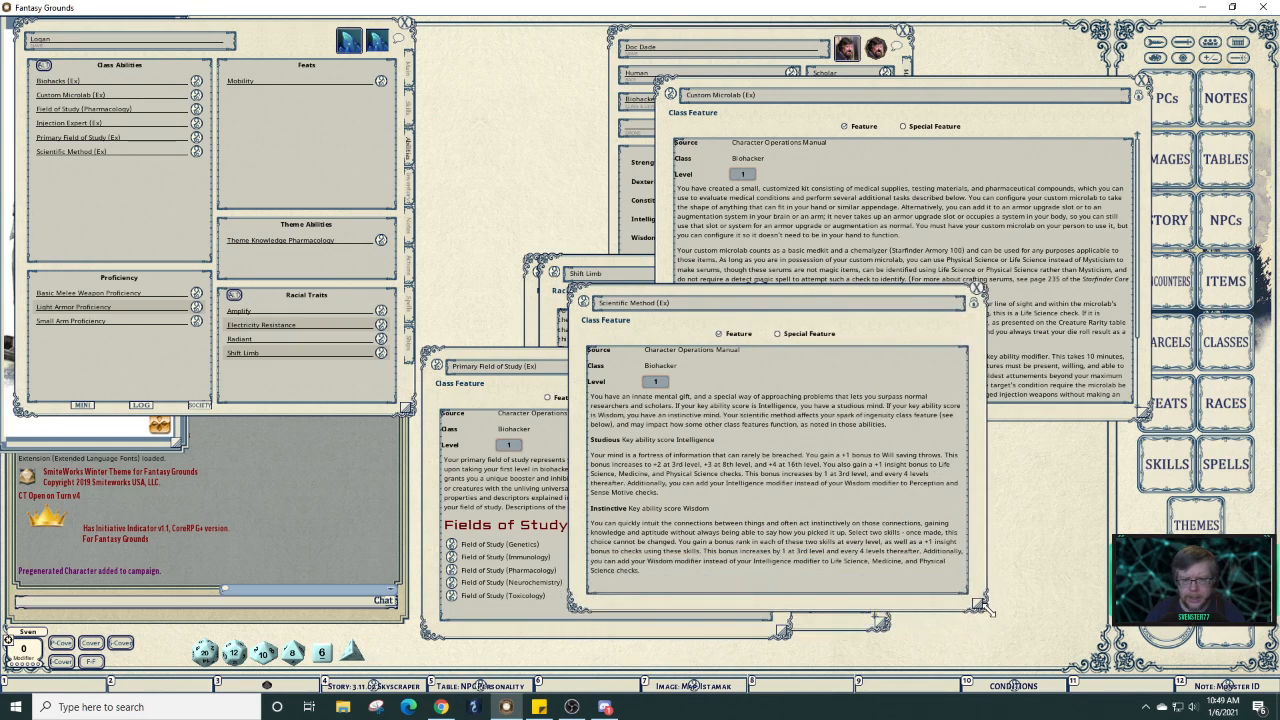
left_click(822, 46)
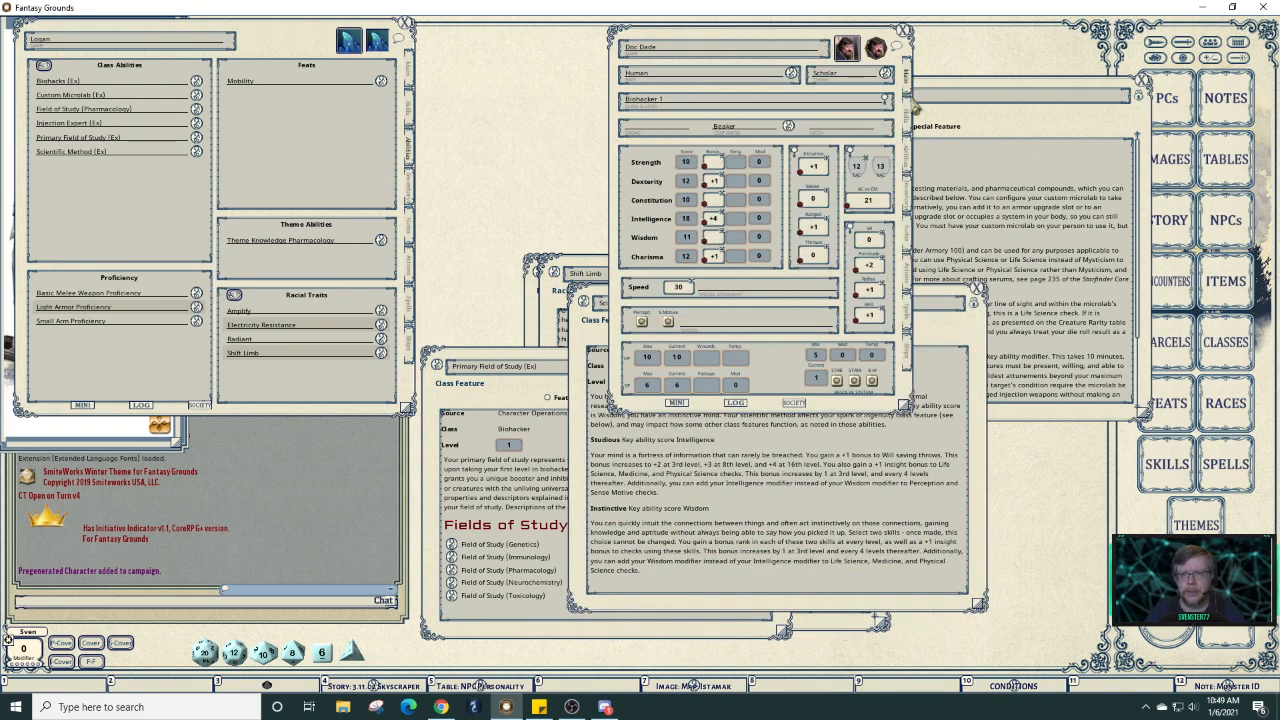
Show Doc Dade's Abilities tab and check the Shimreen sheet's Skills and Main pages.
left_click(910, 165)
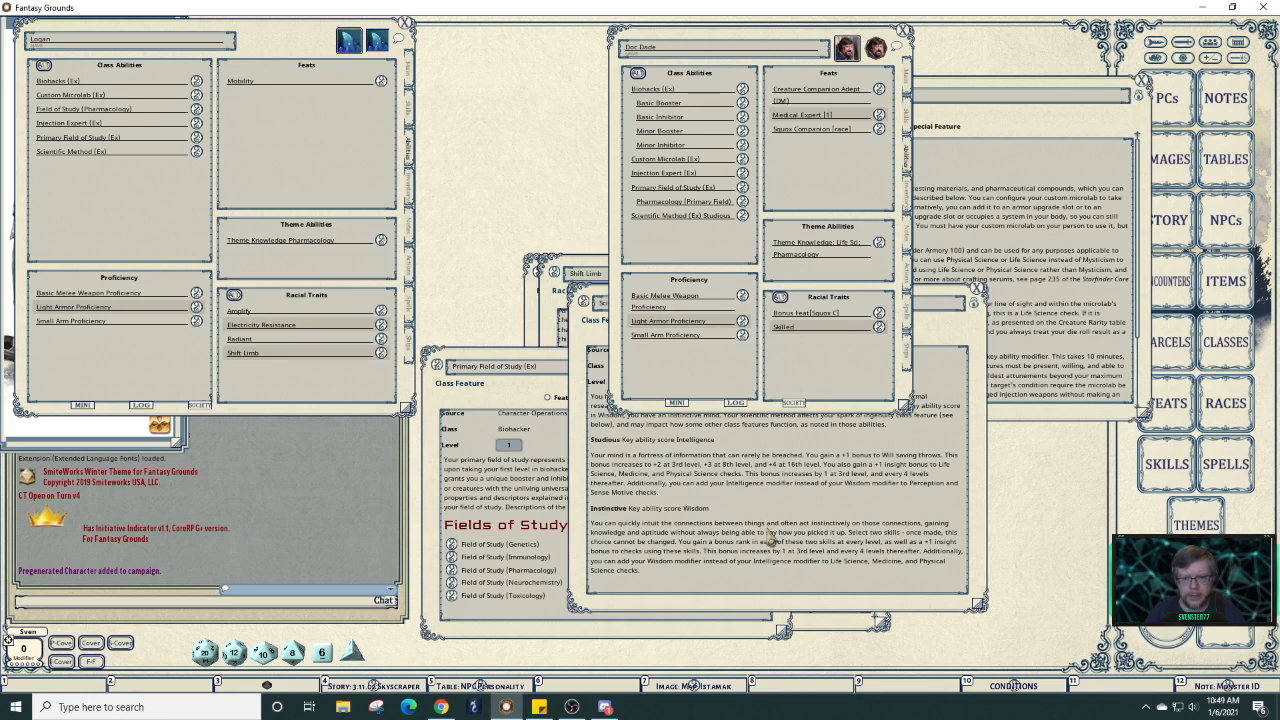
left_click(409, 116)
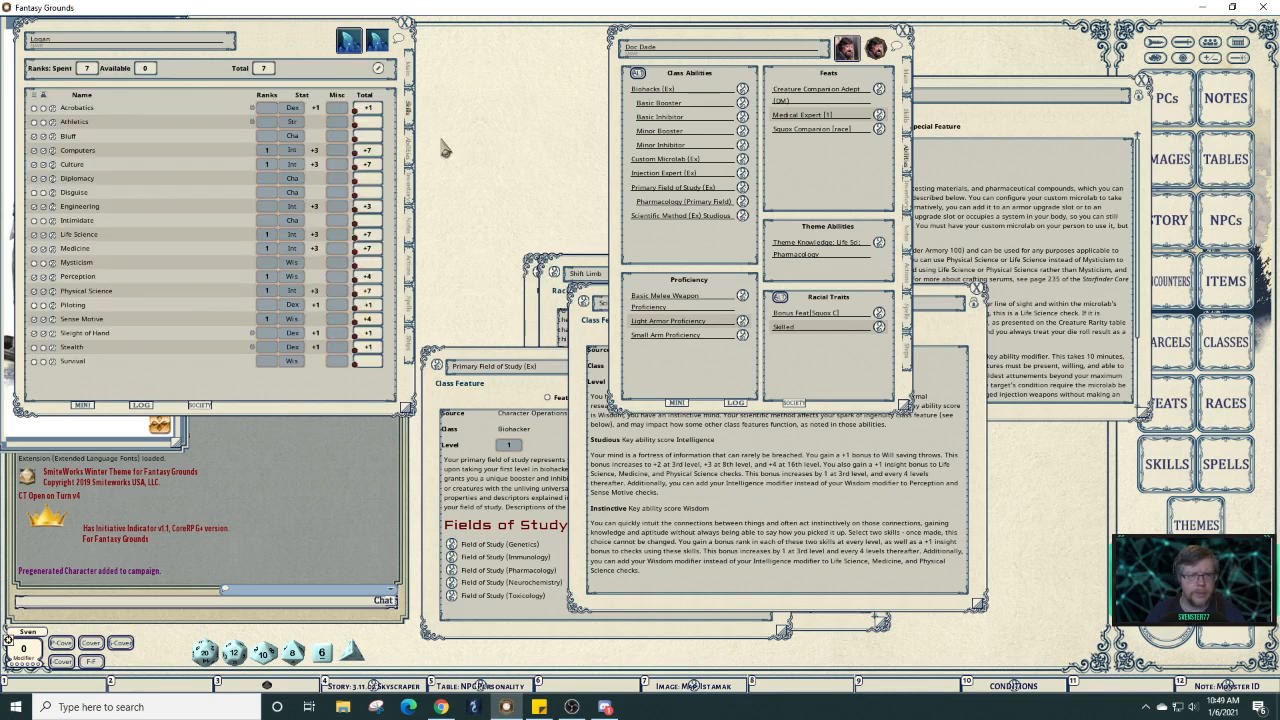
left_click(409, 72)
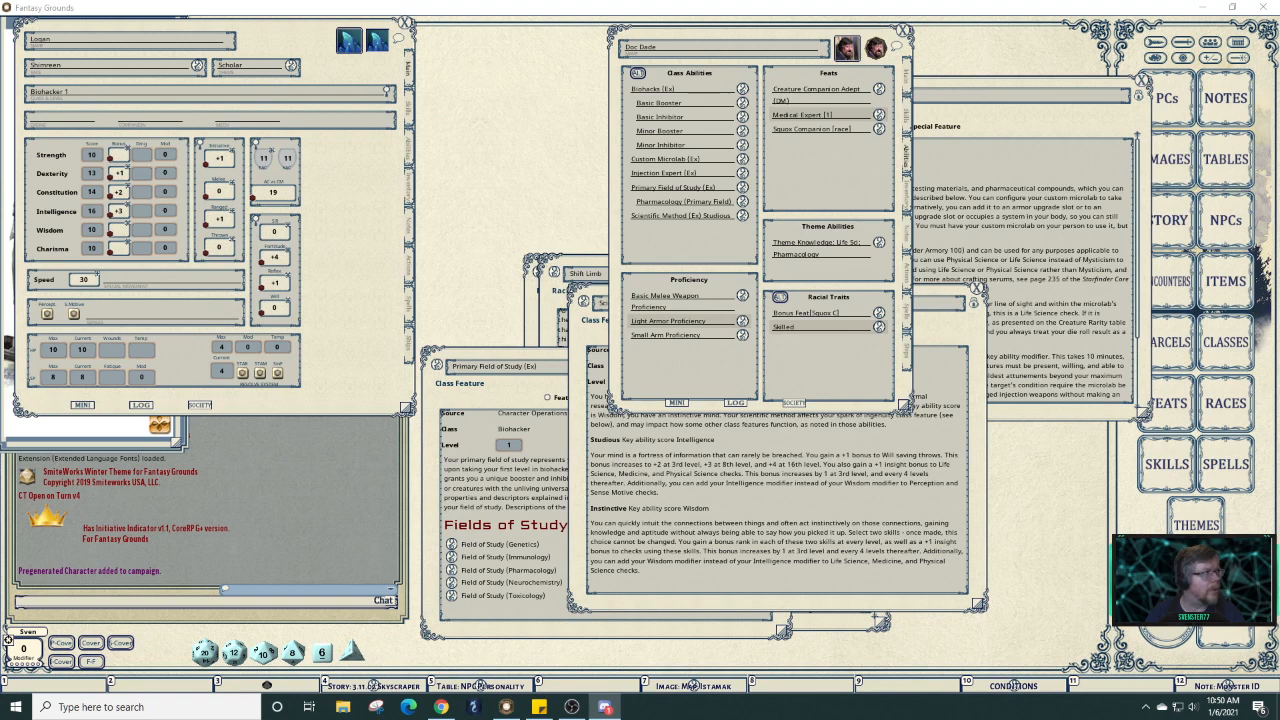
left_click(607, 707)
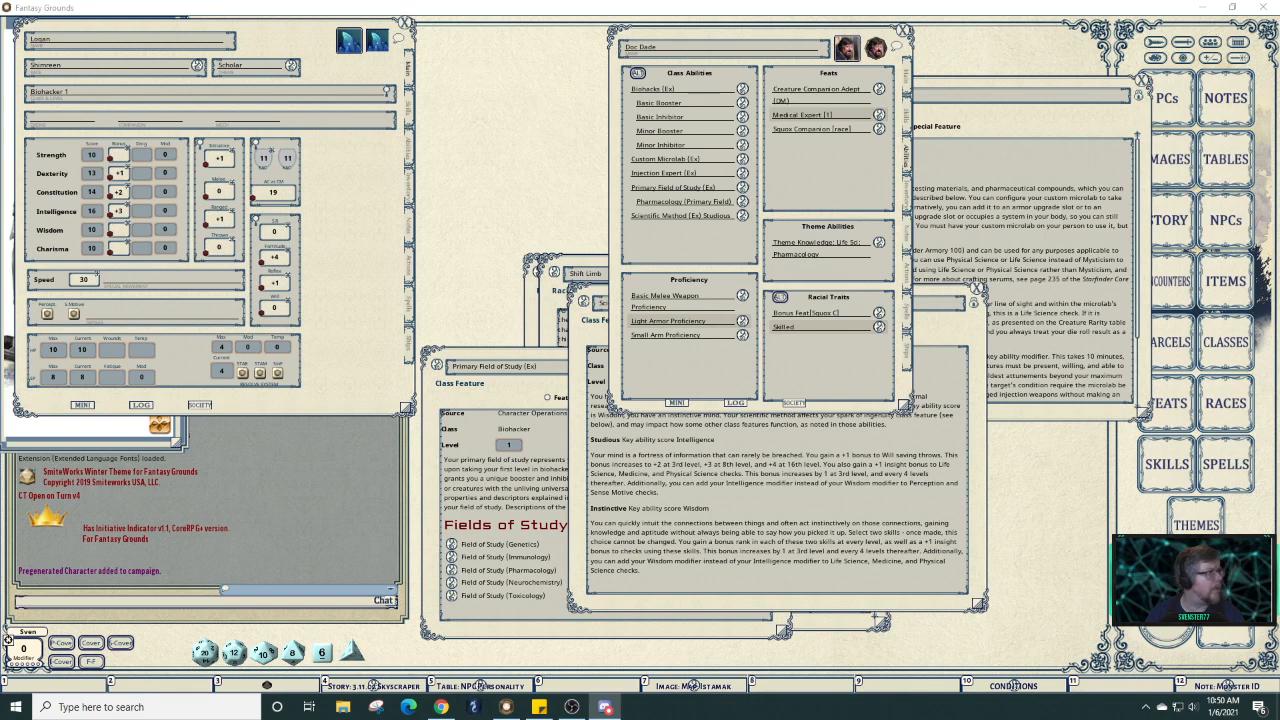
key("alt+Tab")
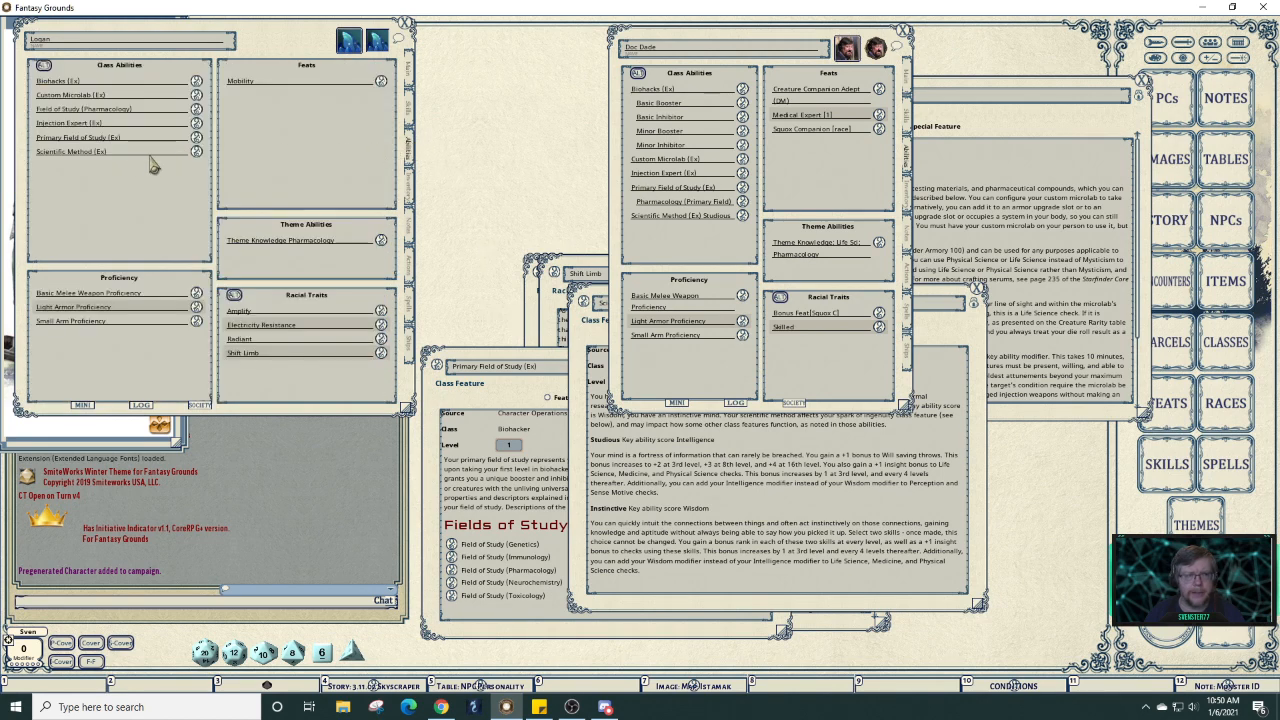
Rename the class ability to 'Scientific Method (Ex) Studious'.
left_click(117, 151)
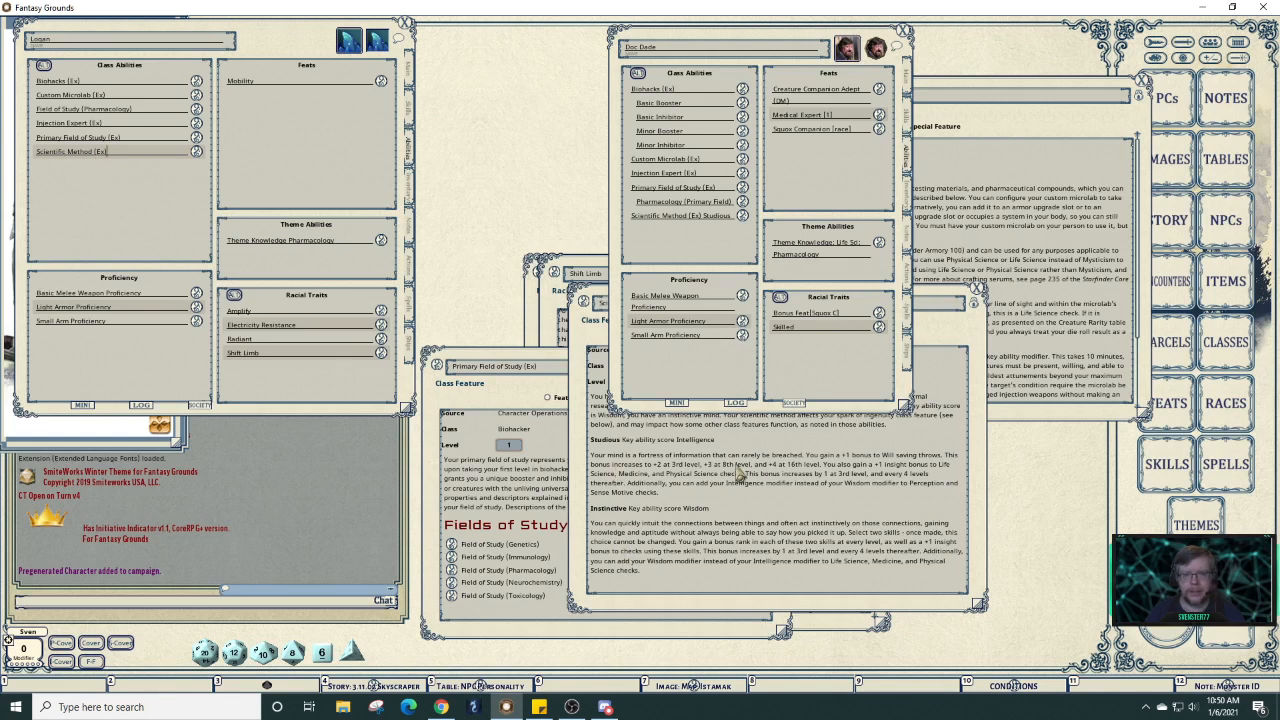
left_click(756, 446)
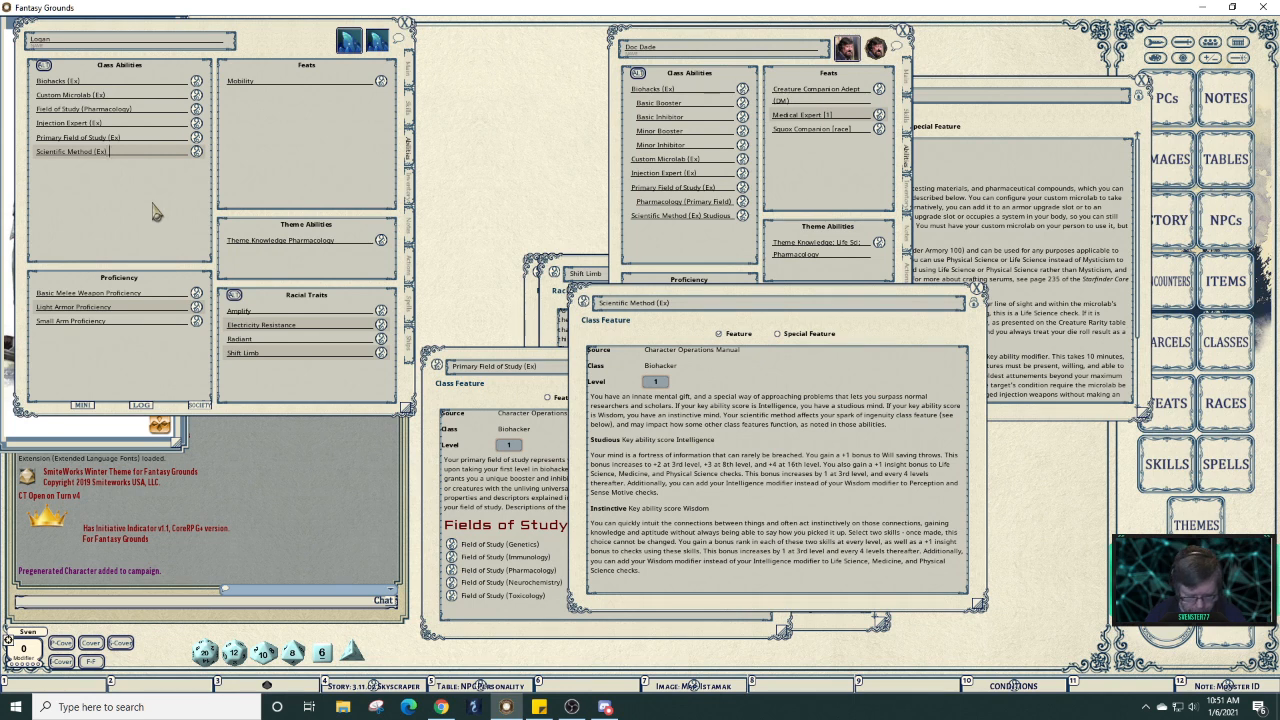
type("Studious")
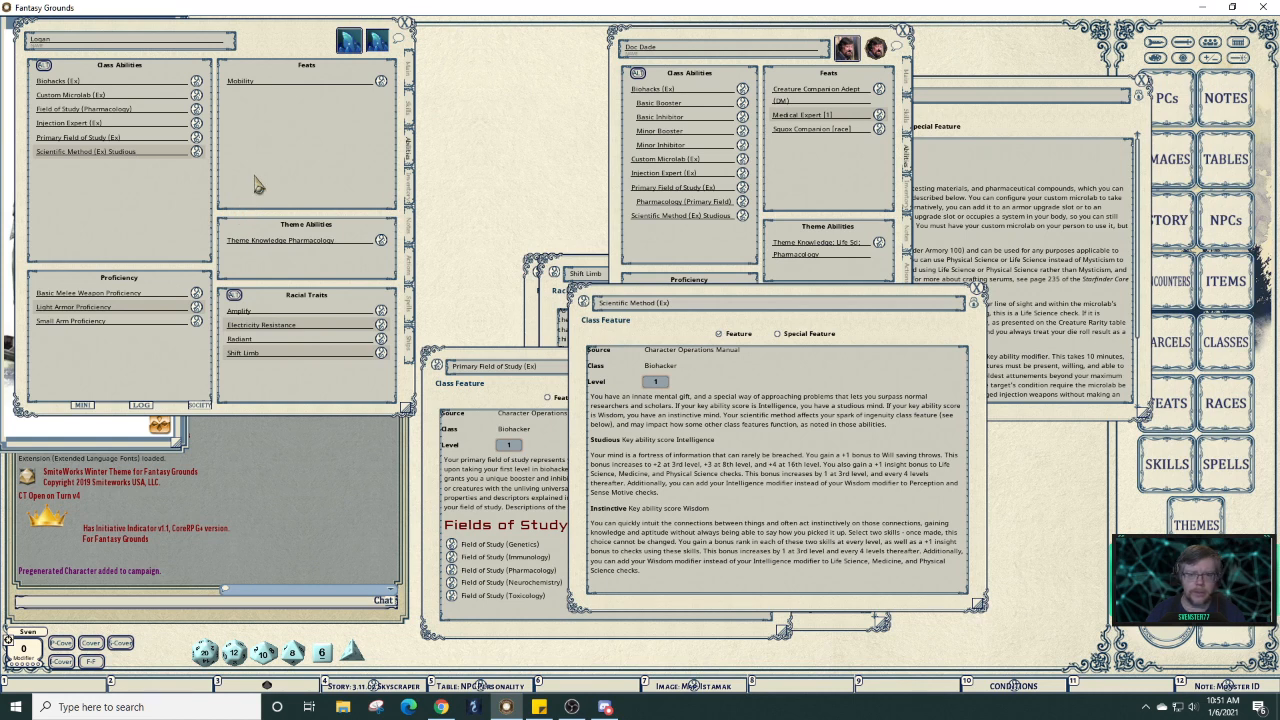
Change the feat entry to read 'Mobility (1)'.
left_click(269, 84)
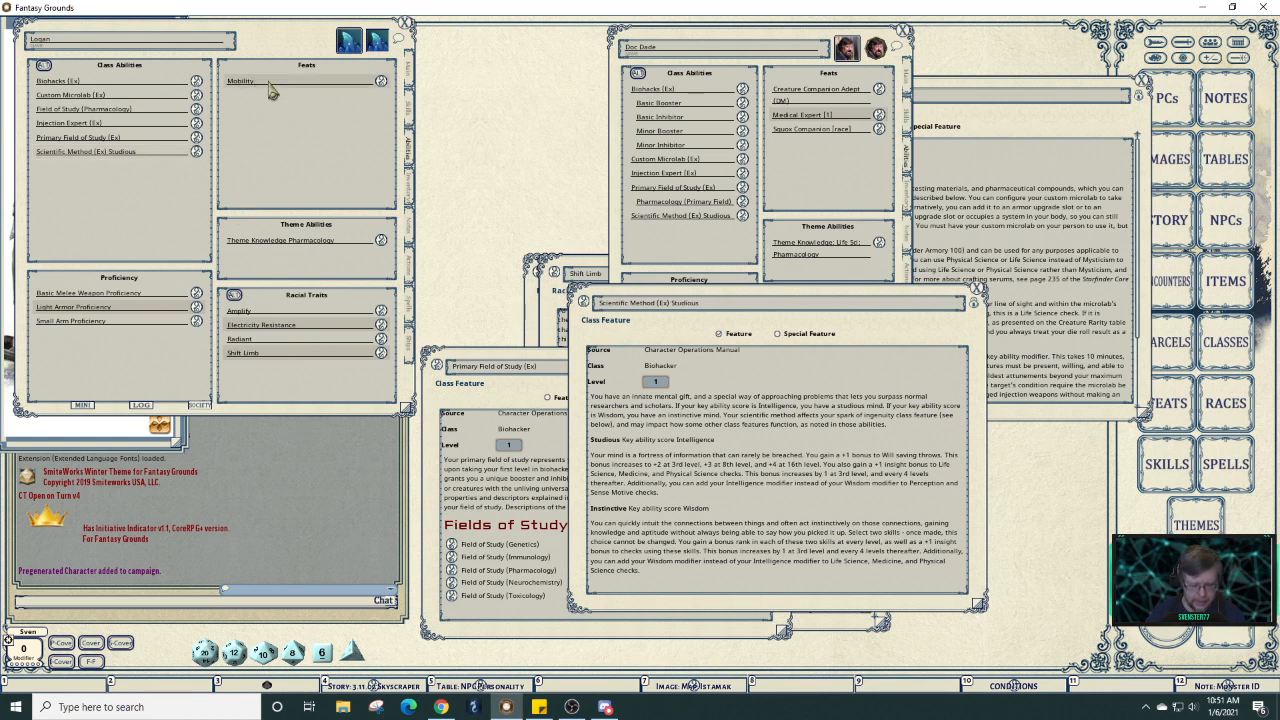
type("(1)")
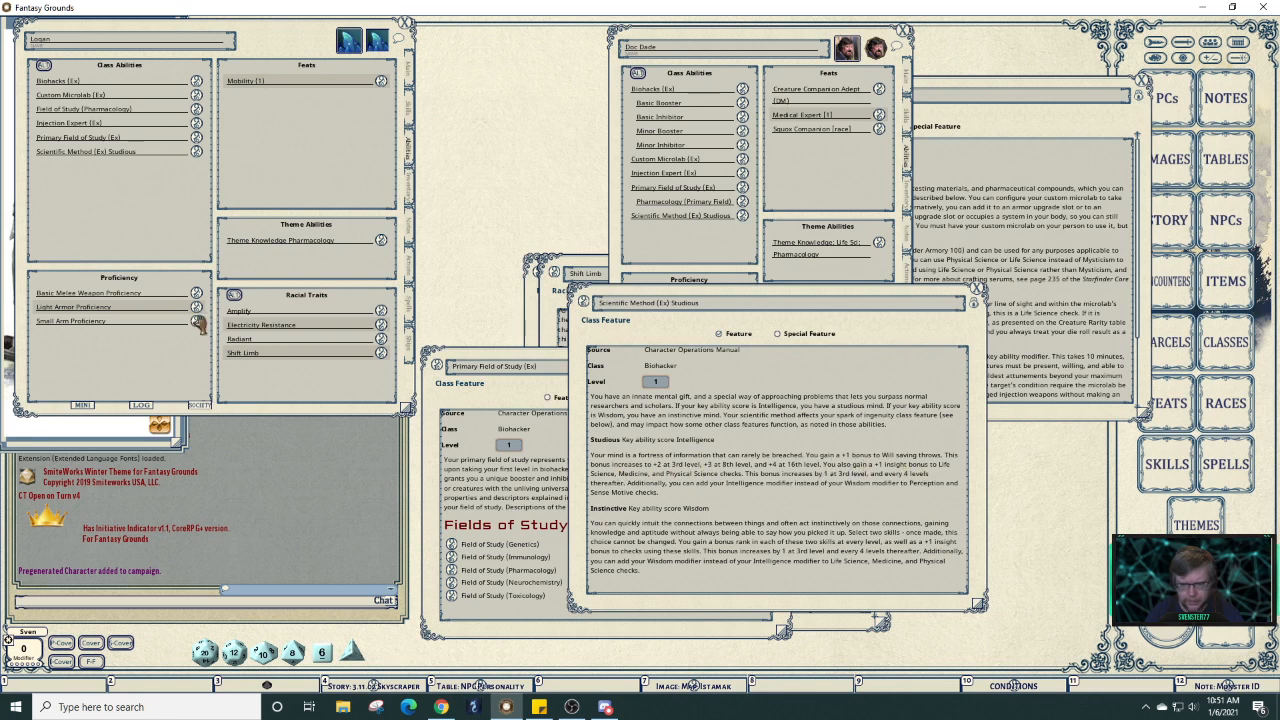
left_click(409, 72)
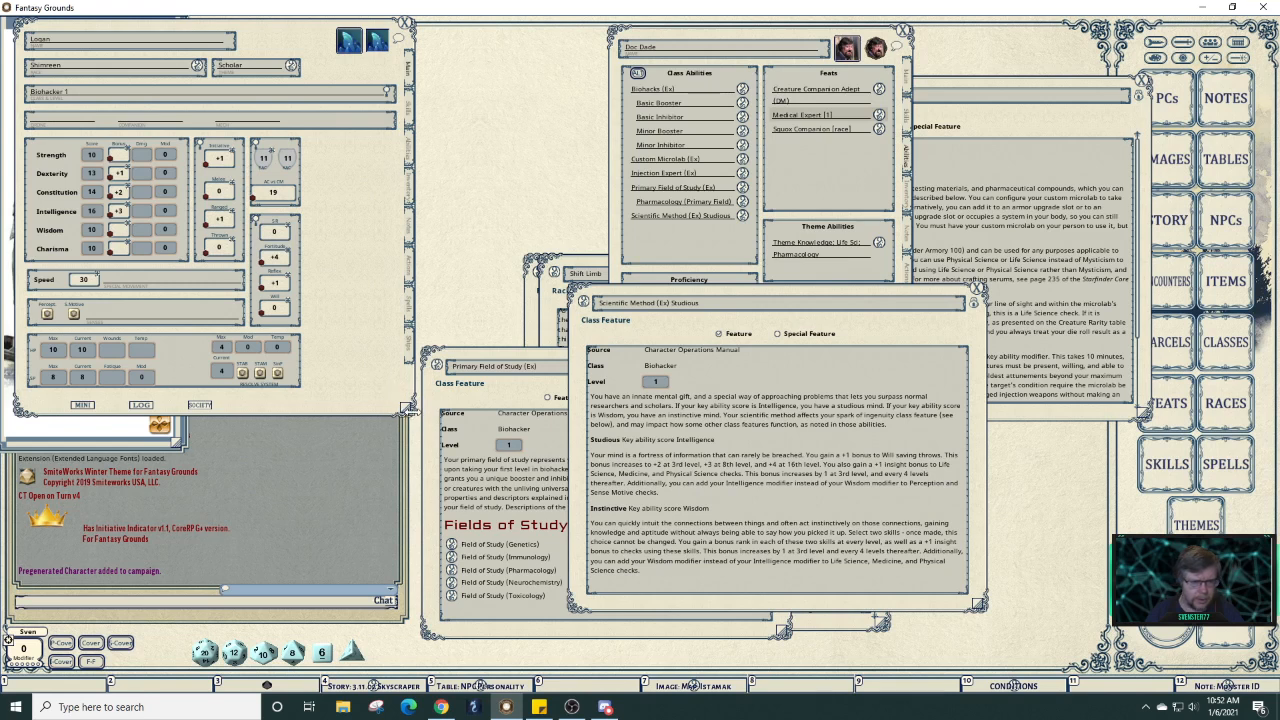
Re-enter the Will save misc bonus as 1 in the combat details, then close that panel.
left_click_drag(406, 410, 418, 487)
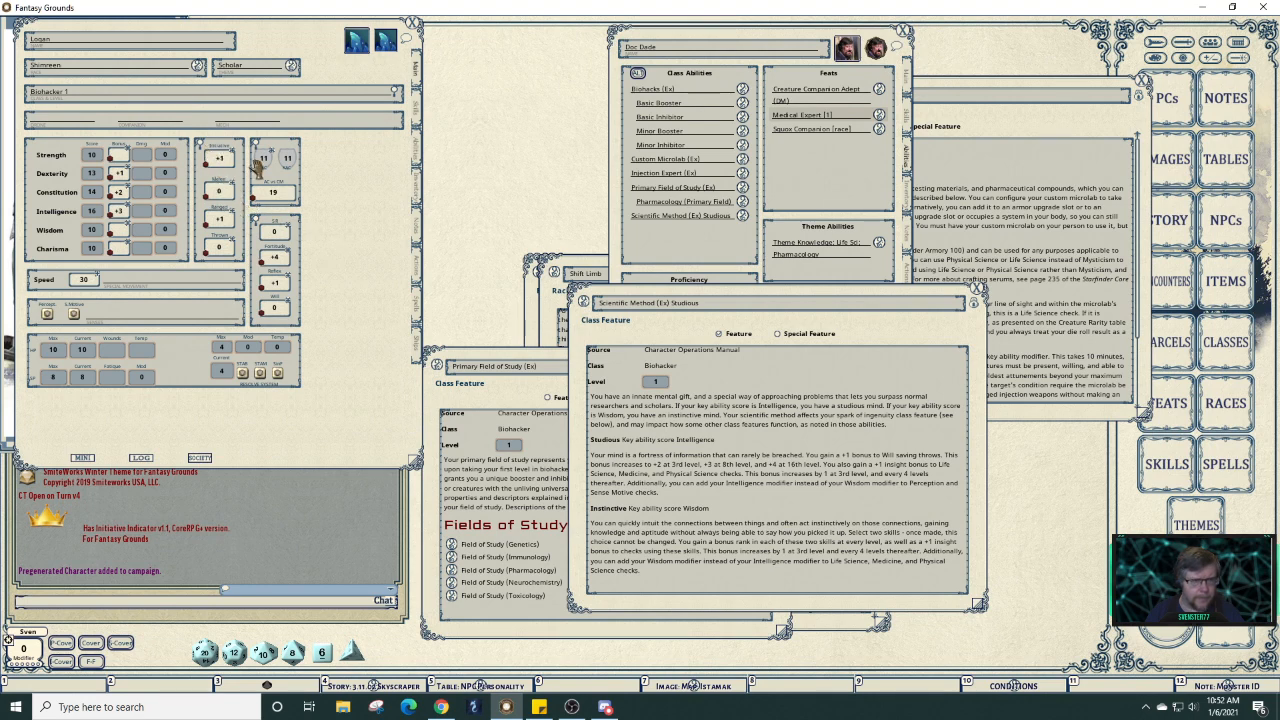
left_click(258, 225)
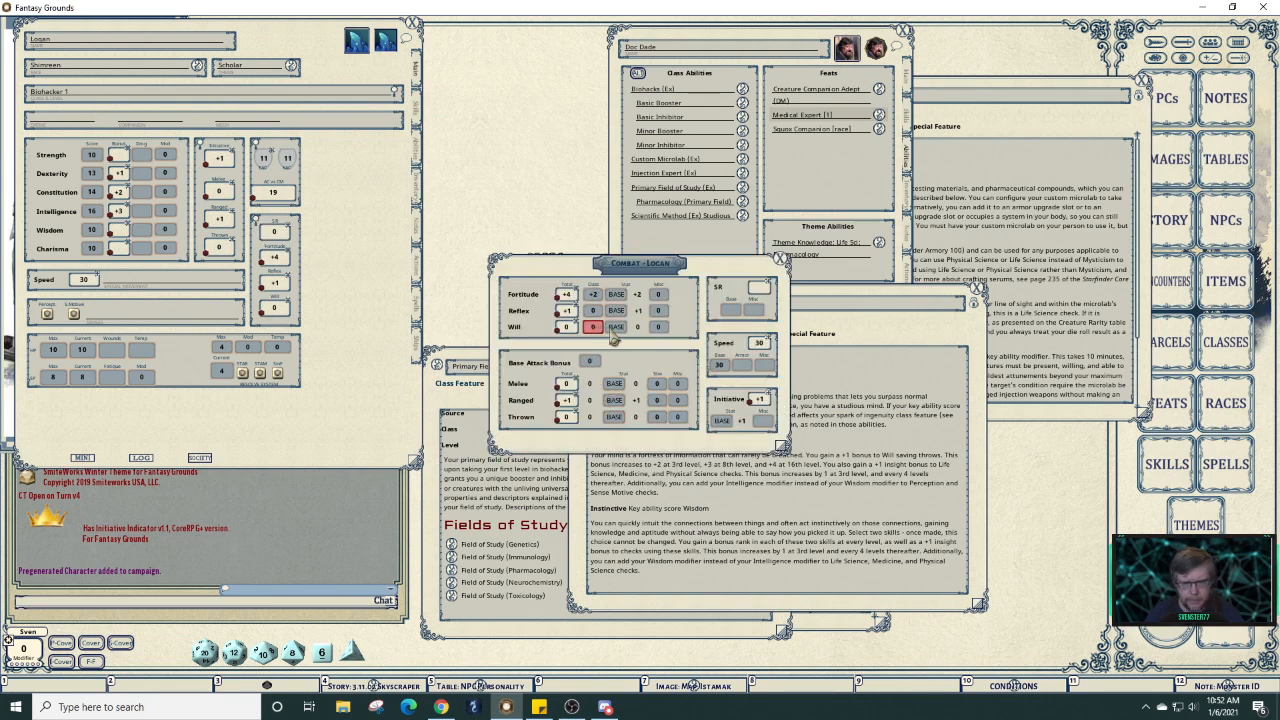
scroll(659, 330, "up", 1)
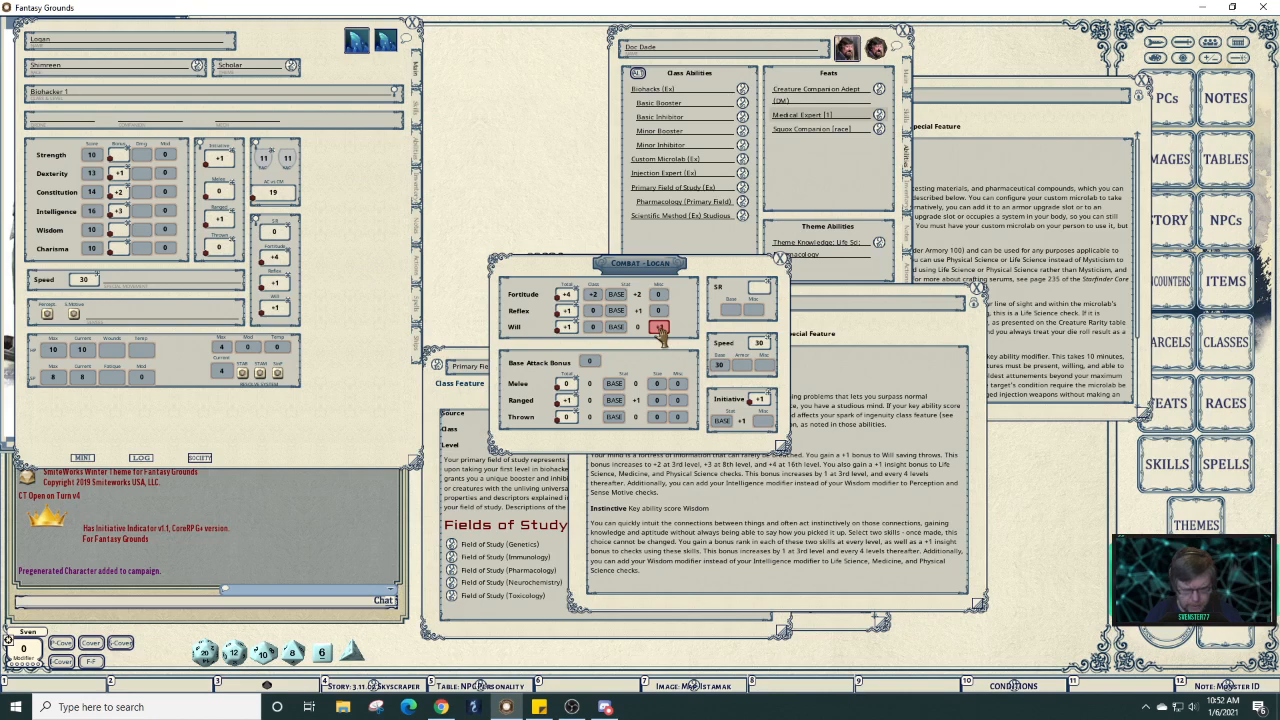
left_click(781, 261)
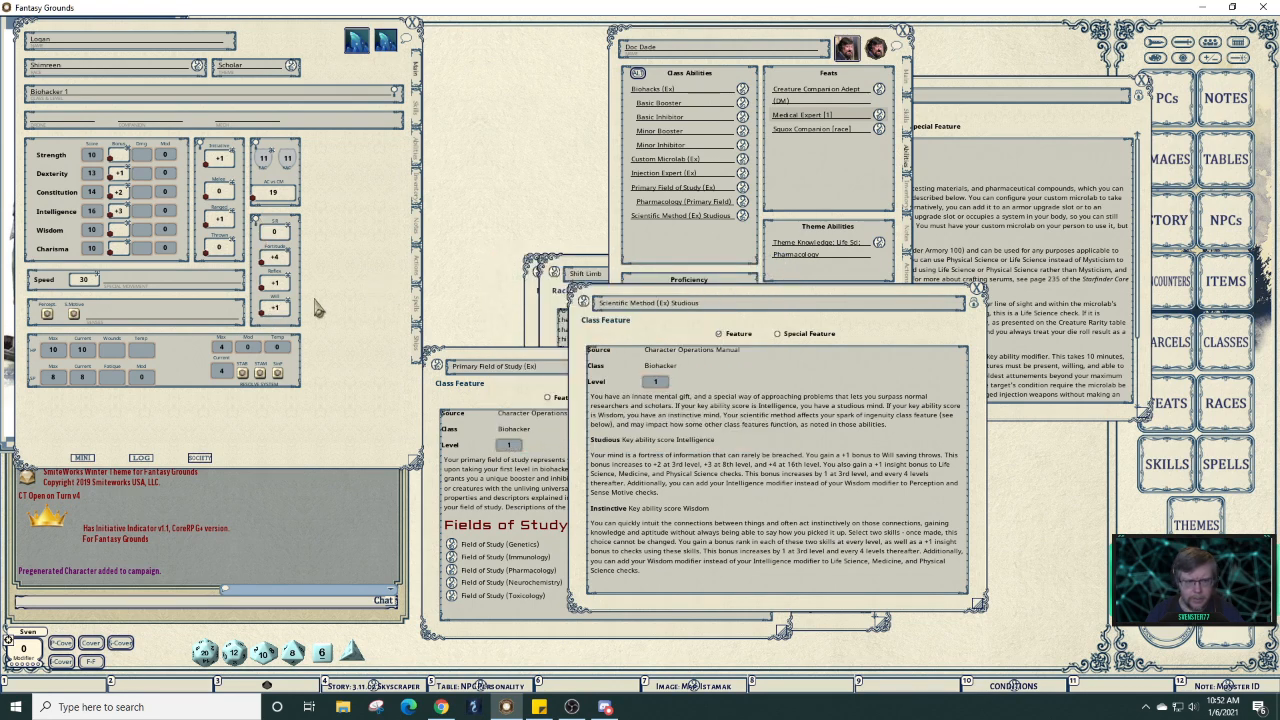
left_click(256, 219)
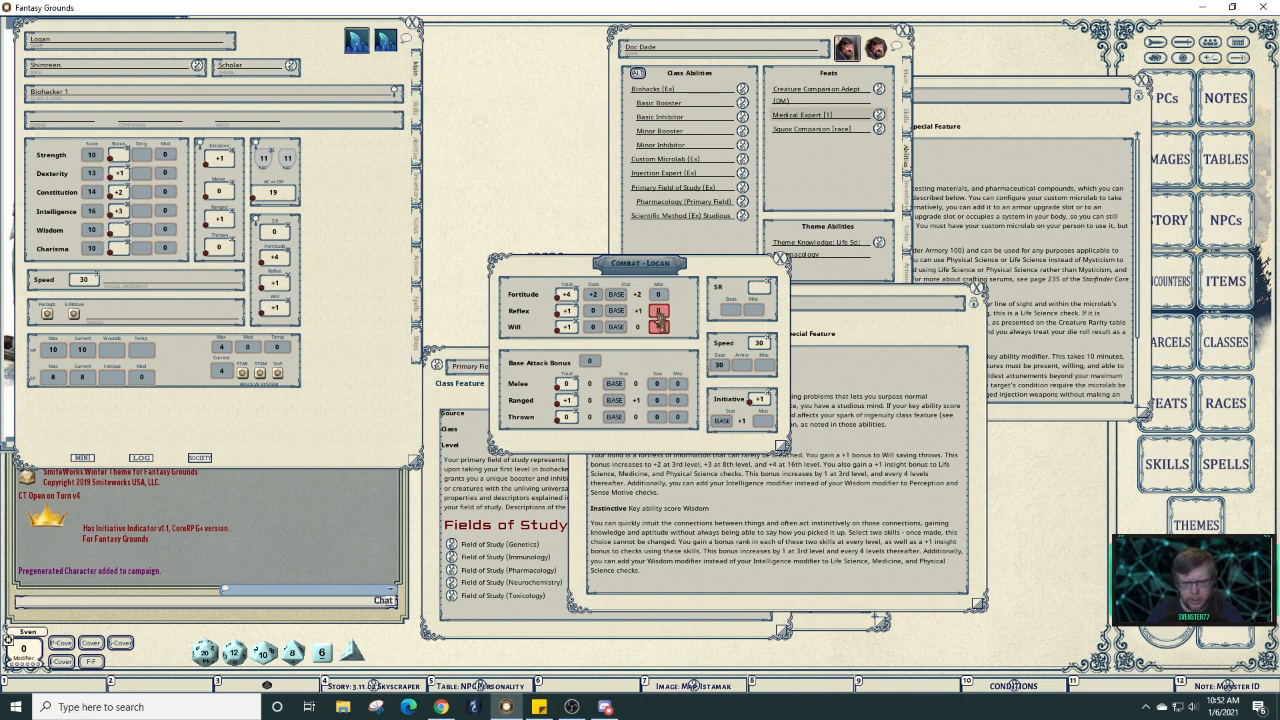
key("BackSpace")
type("1")
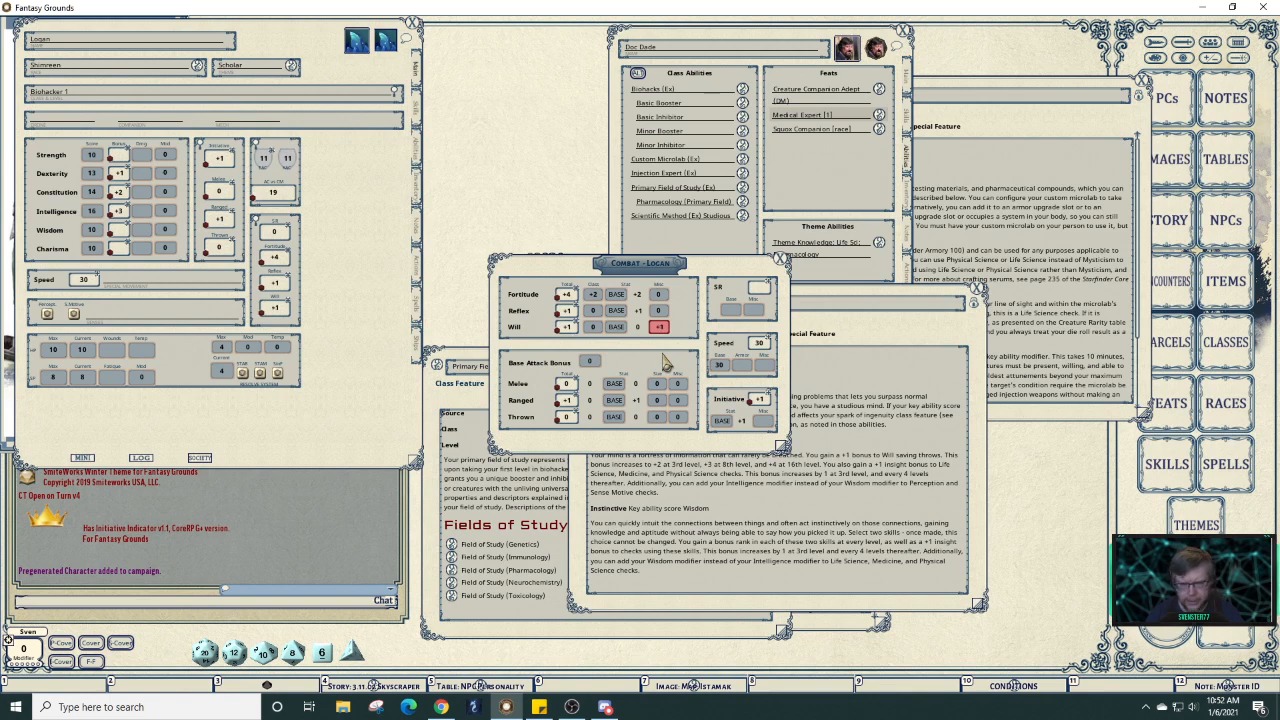
left_click(659, 310)
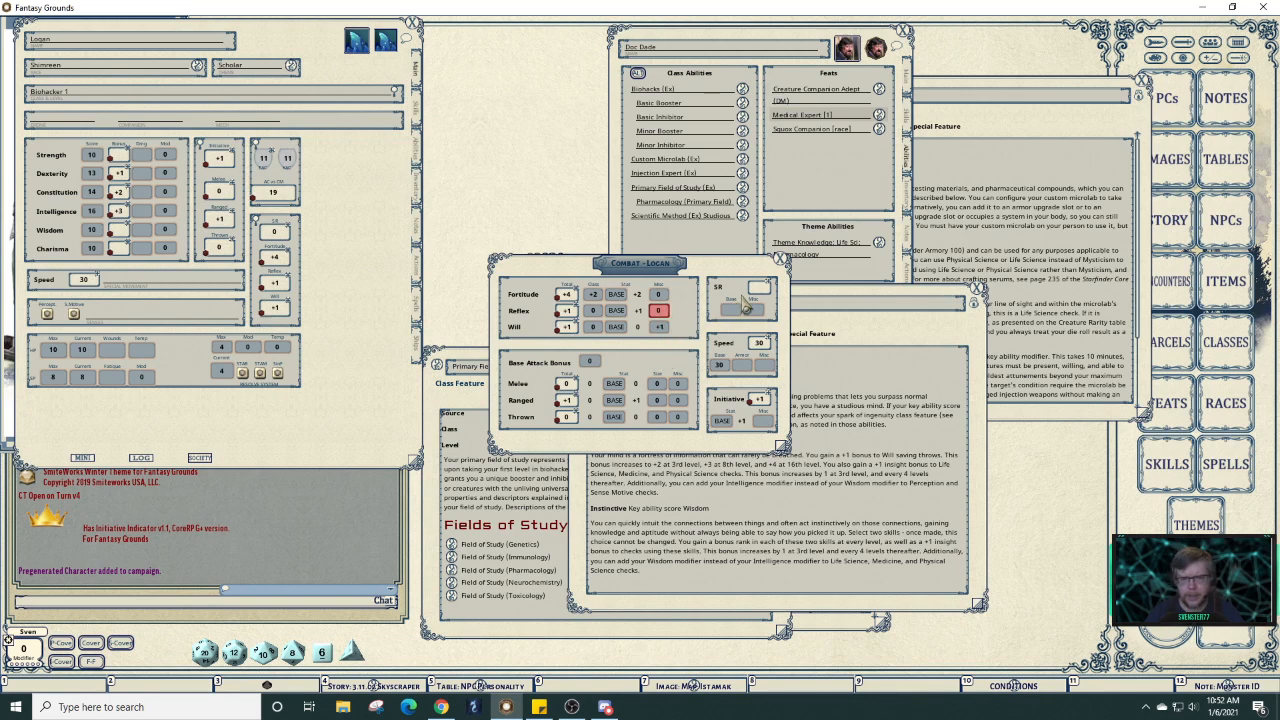
left_click(784, 263)
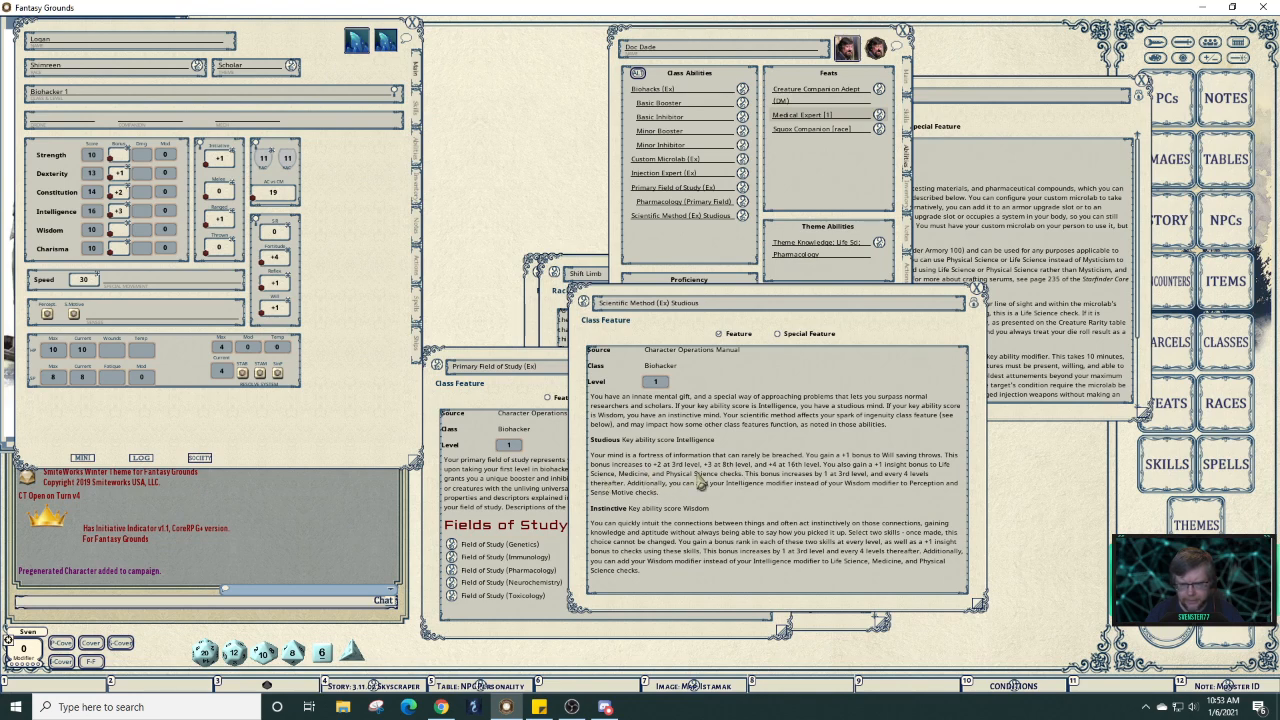
left_click(418, 118)
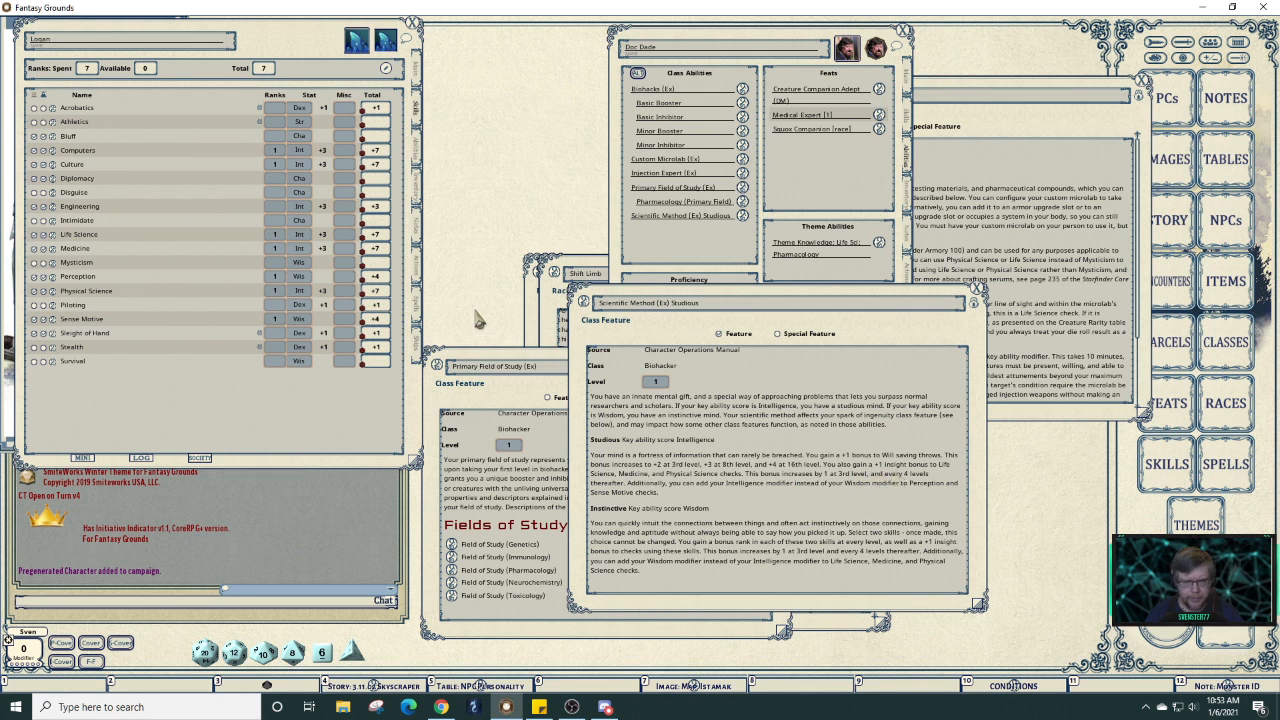
Add a +1 insight bonus to Life Science, Medicine and Physical Science, making each +8.
left_click(389, 77)
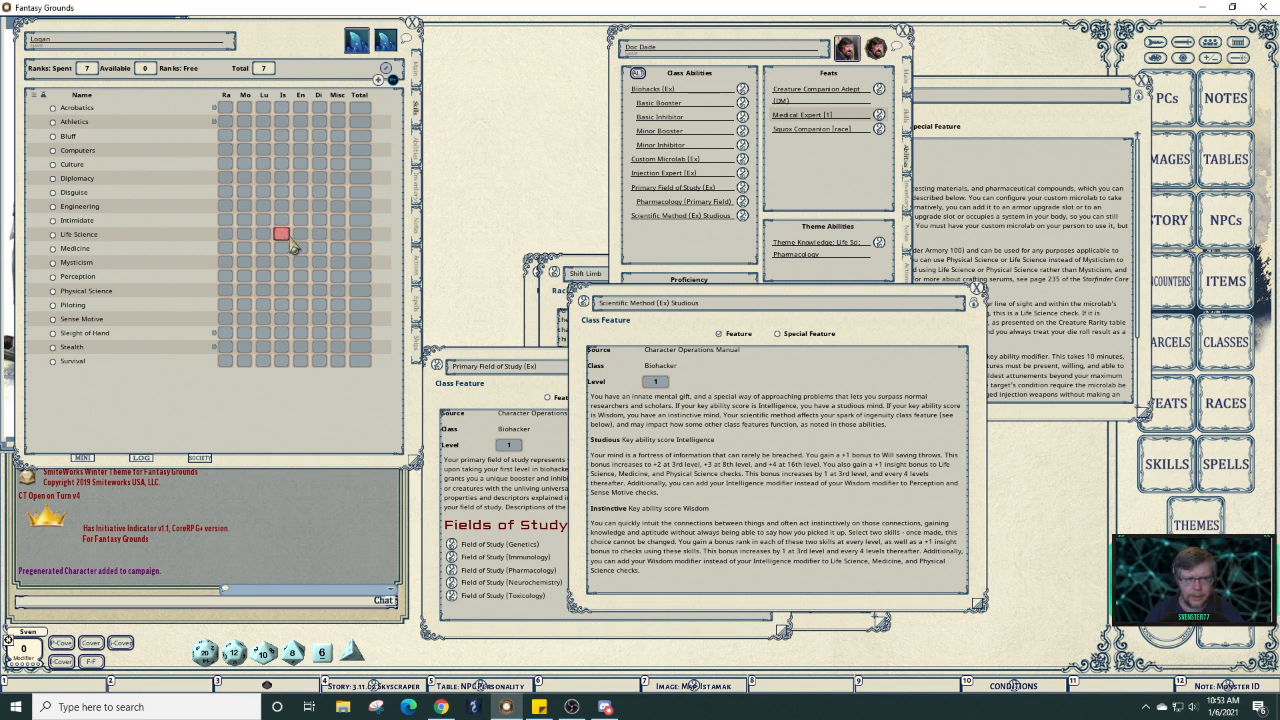
left_click(286, 239)
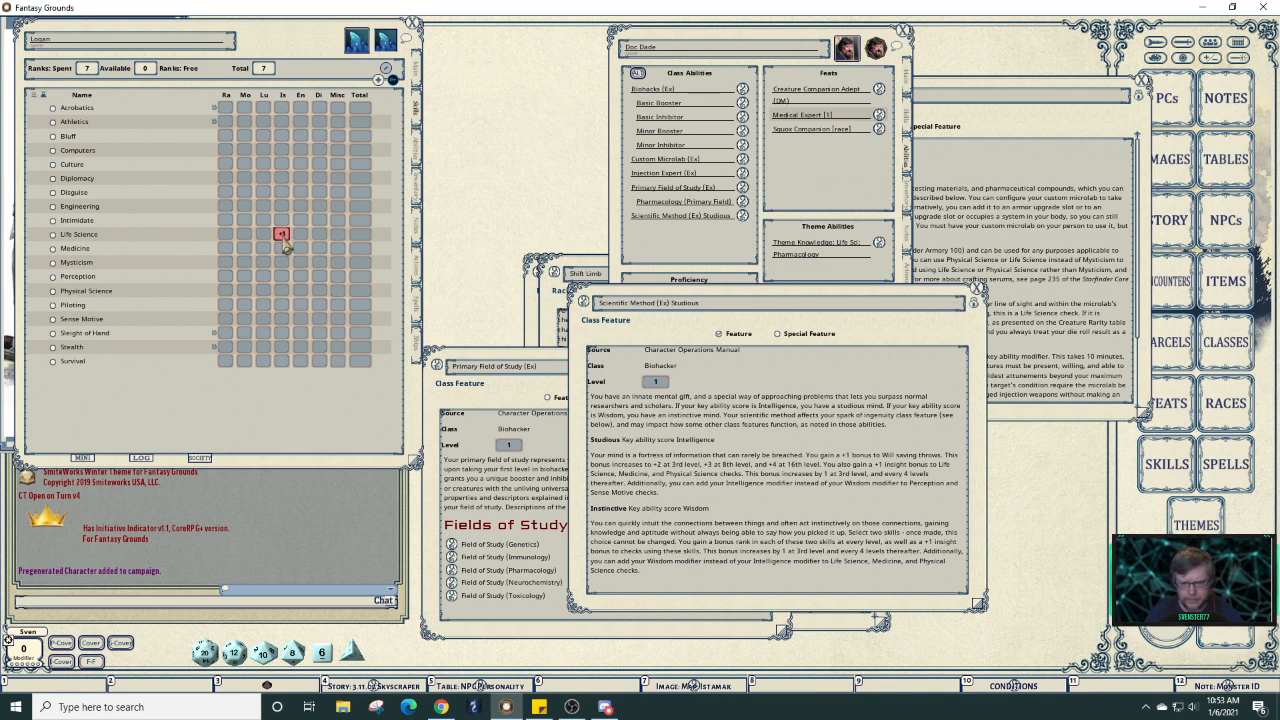
left_click(282, 294)
left_click(282, 304)
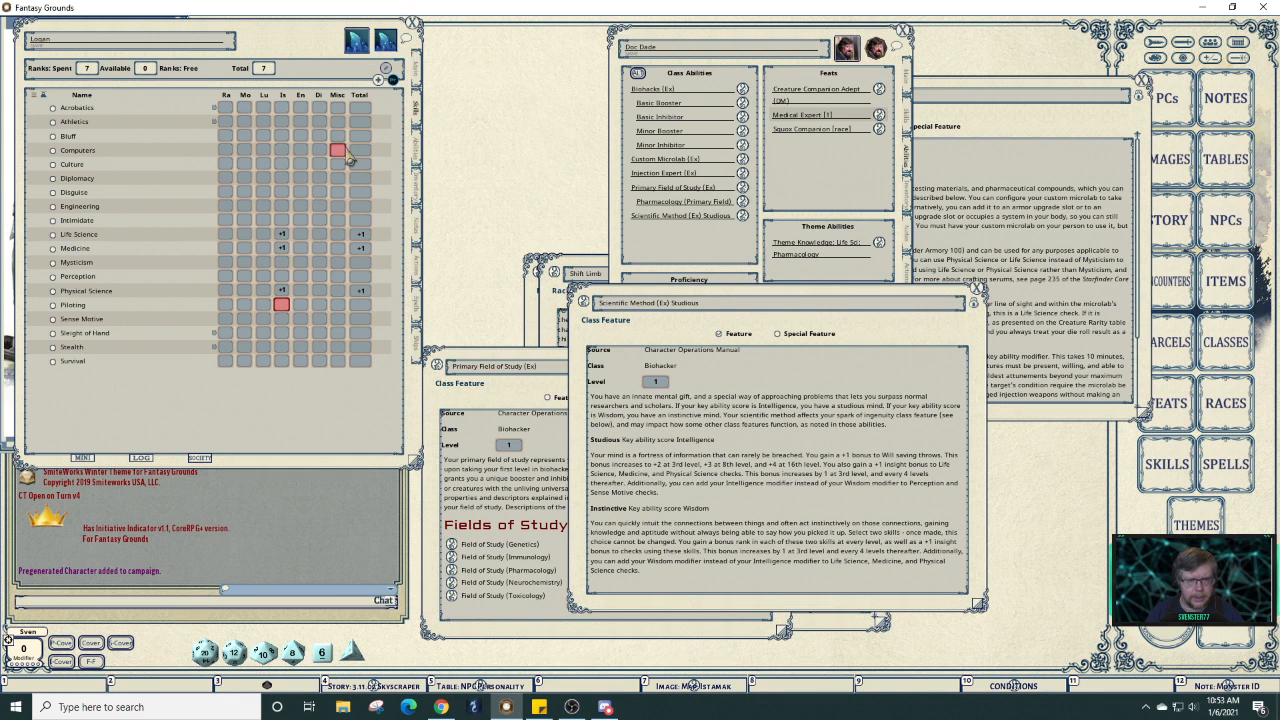
left_click(393, 80)
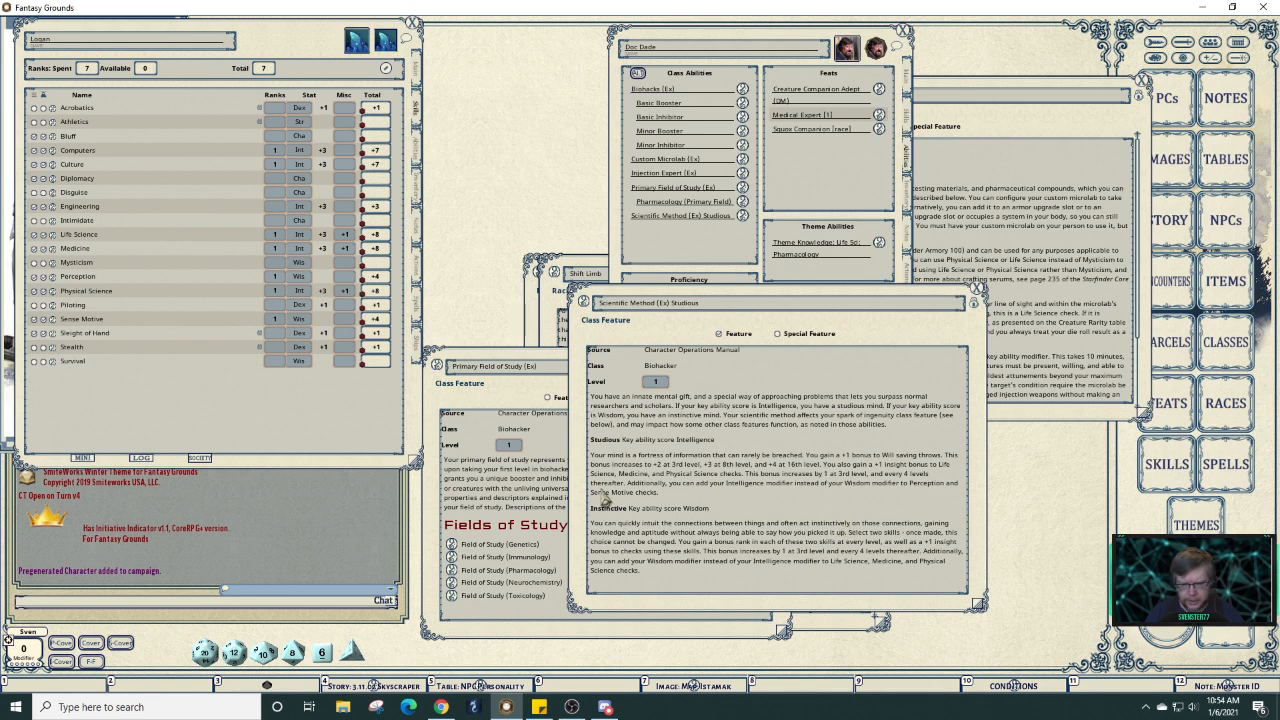
Switch Perception's key ability to Intelligence and close the Scientific Method description.
left_click(299, 279)
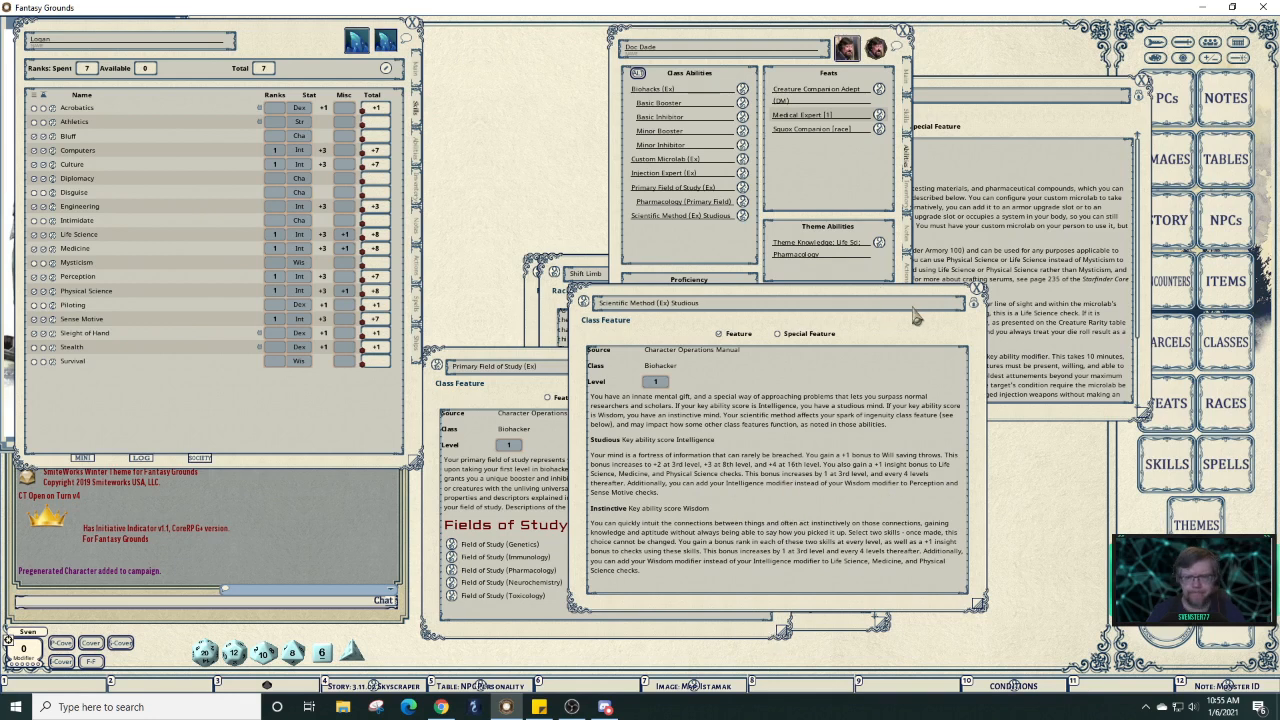
left_click(978, 300)
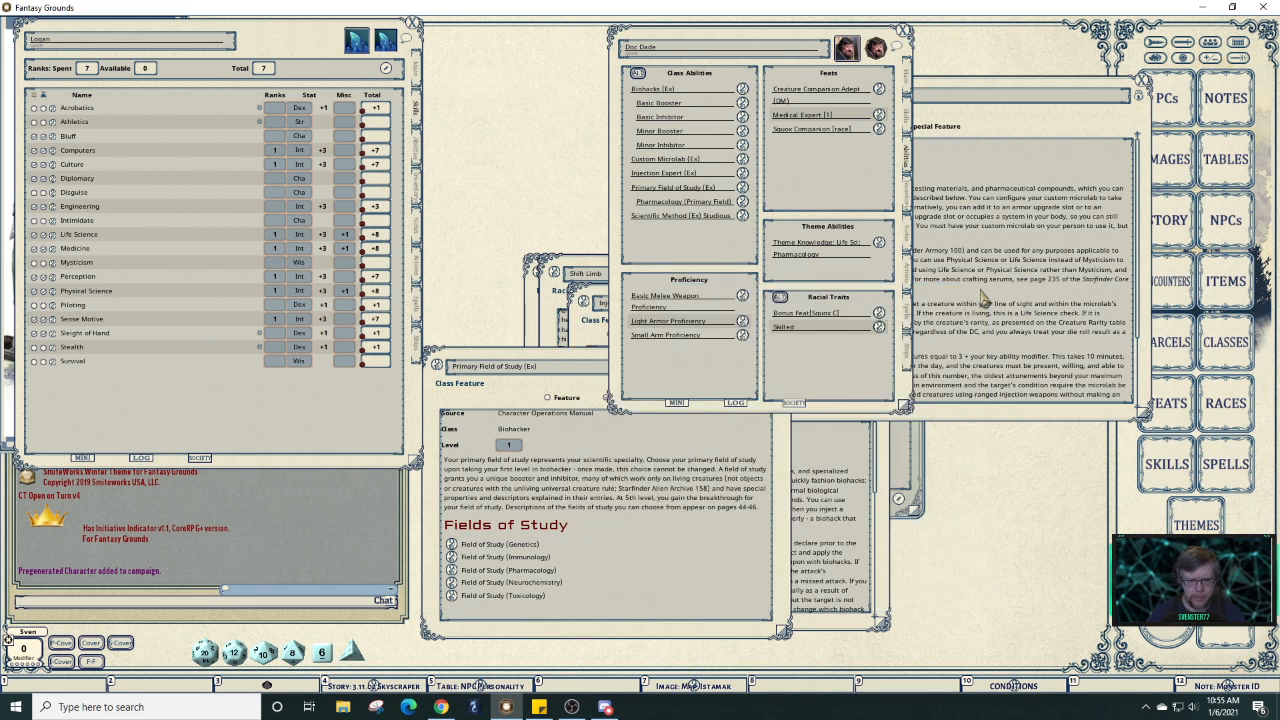
Move Doc Dade's sheet to the upper right and close the Primary Field of Study description.
left_click(638, 542)
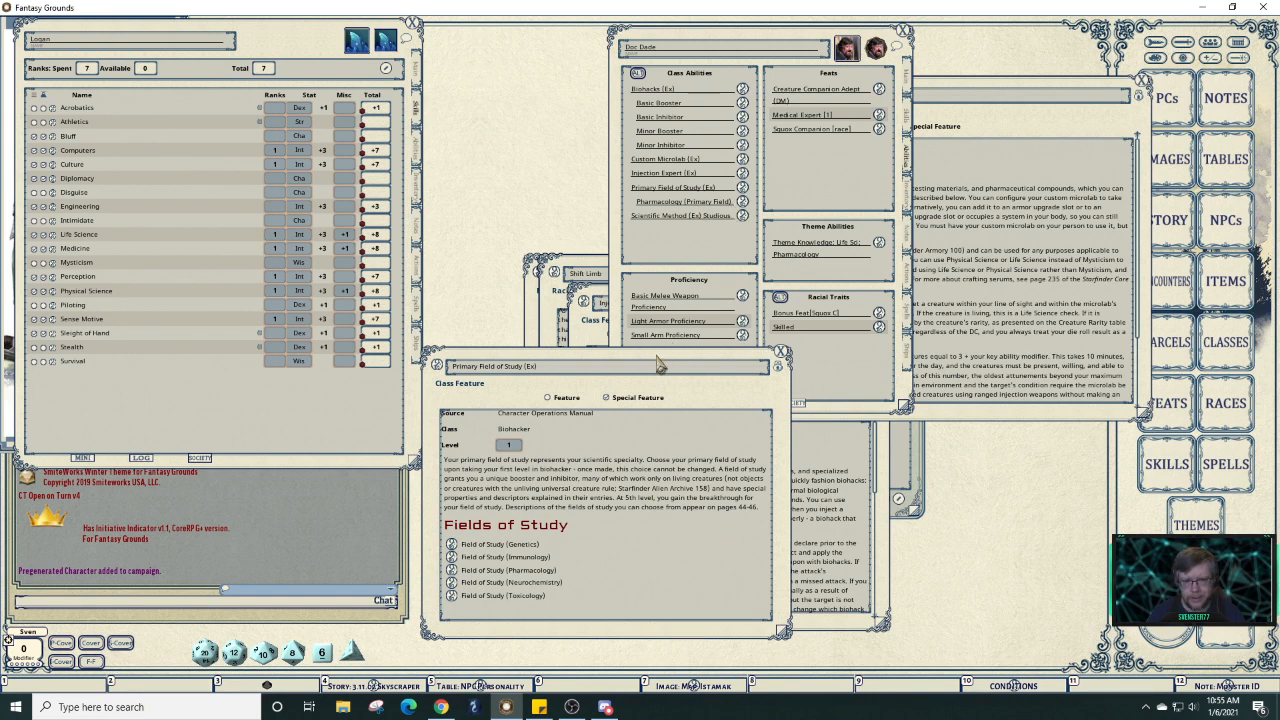
left_click_drag(663, 392, 763, 394)
left_click_drag(967, 366, 988, 376)
left_click_drag(800, 45, 350, 31)
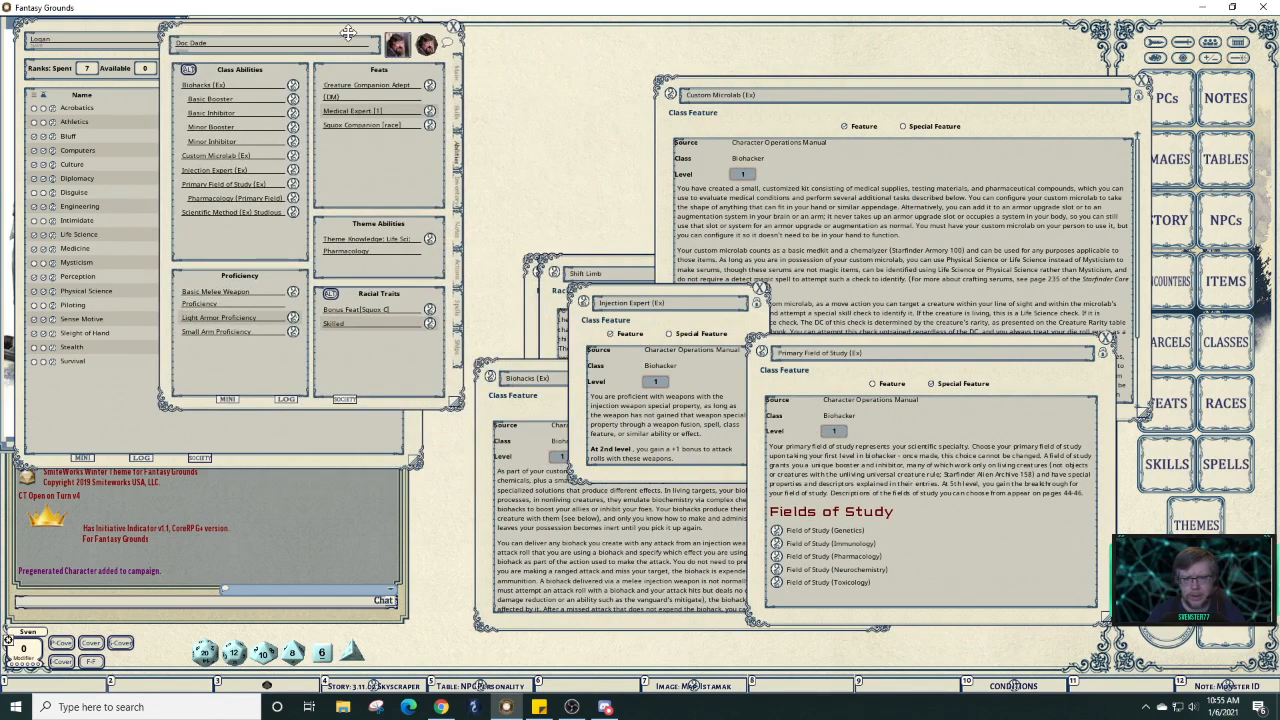
left_click_drag(657, 302, 590, 405)
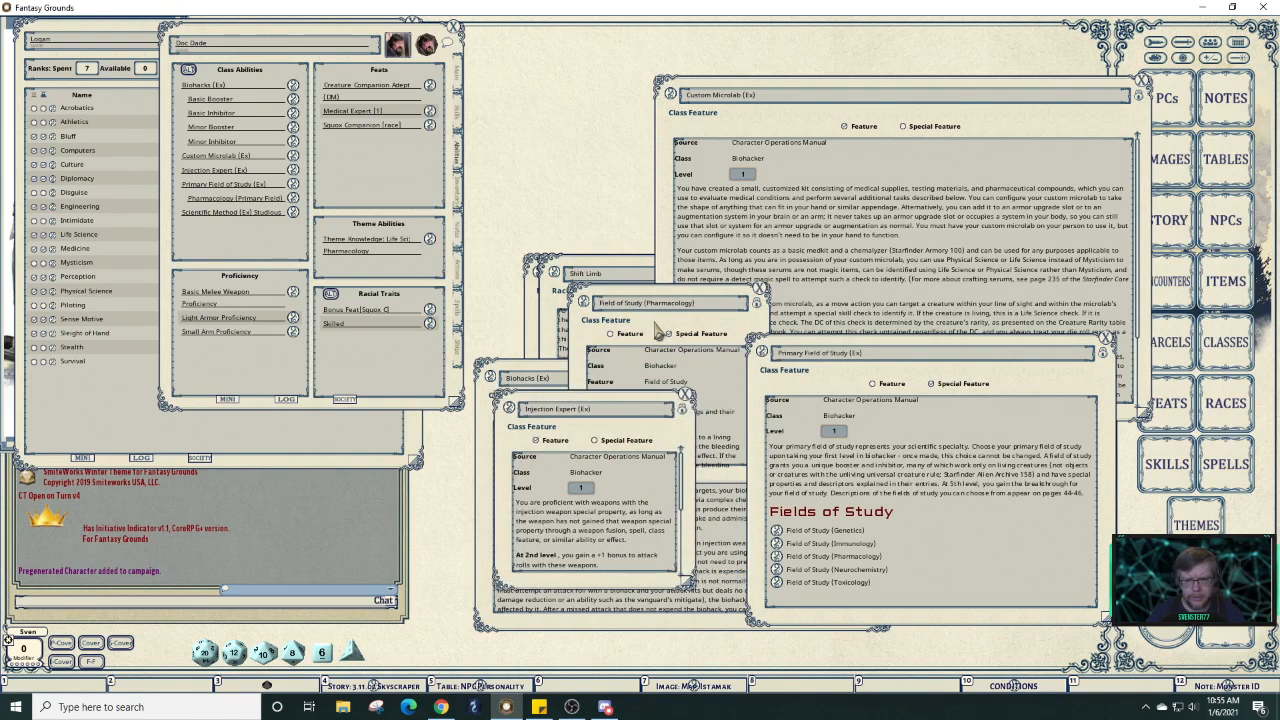
left_click_drag(312, 38, 976, 28)
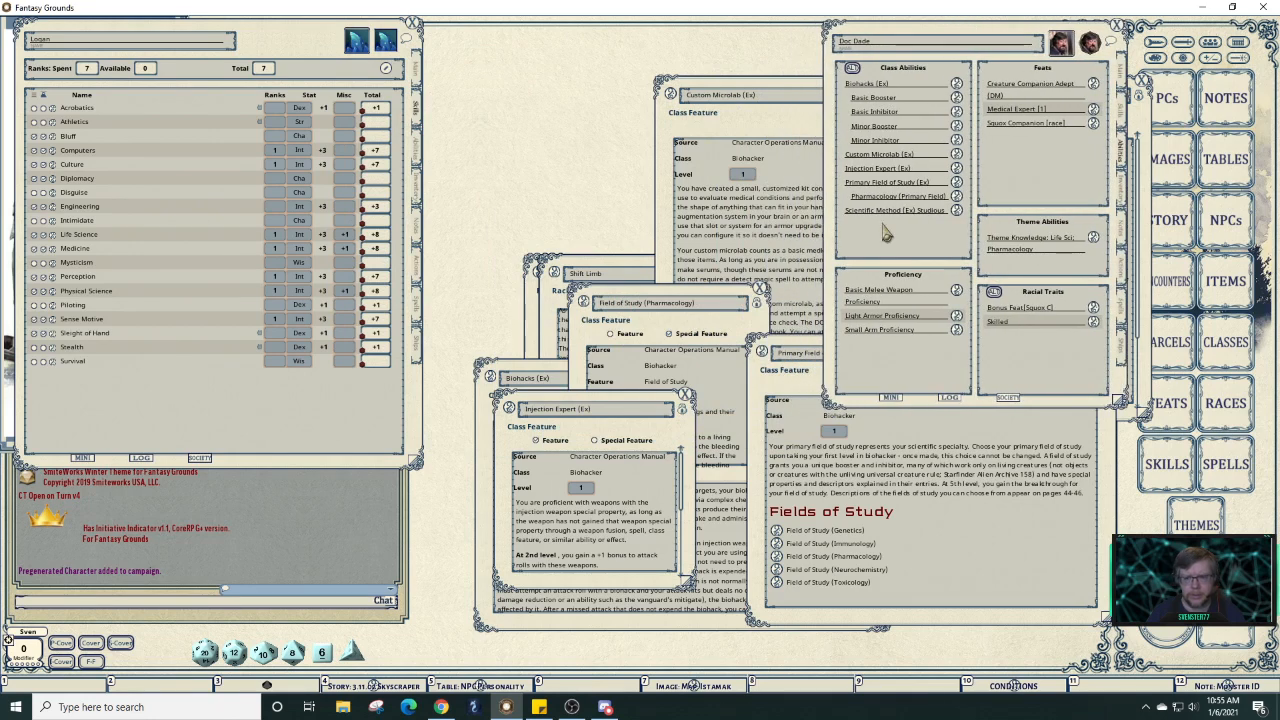
left_click(947, 563)
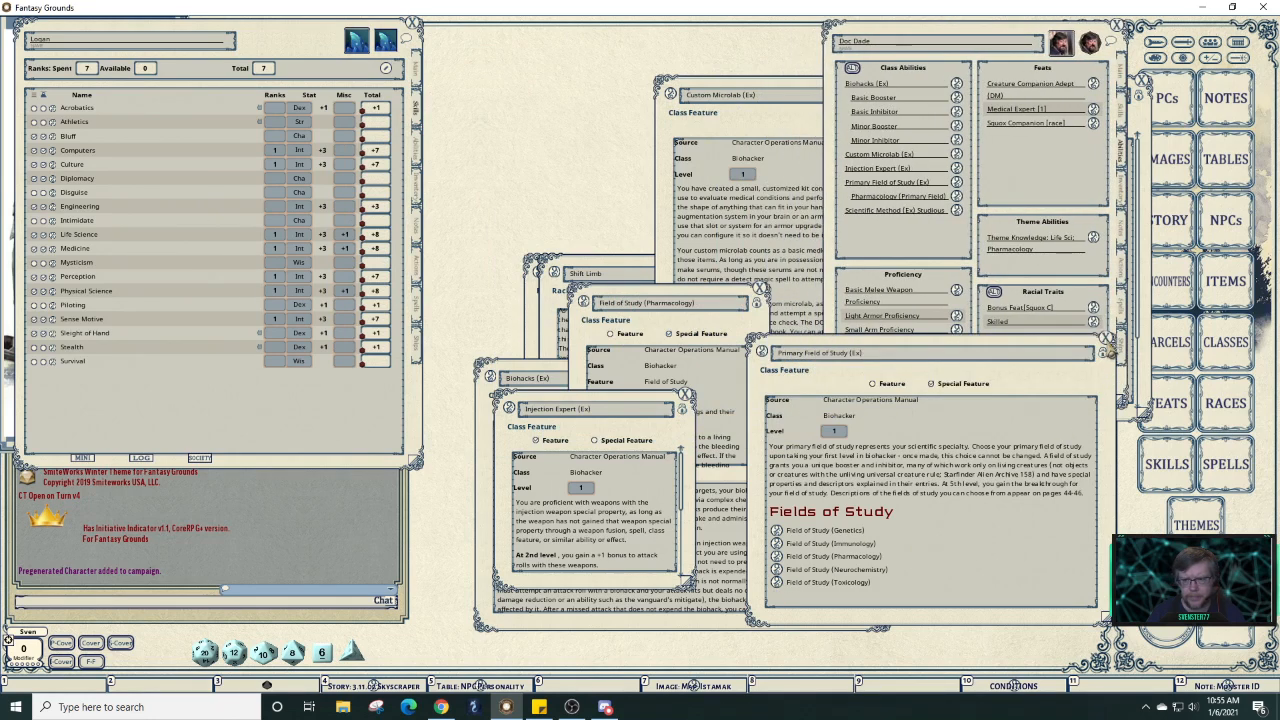
left_click(1105, 339)
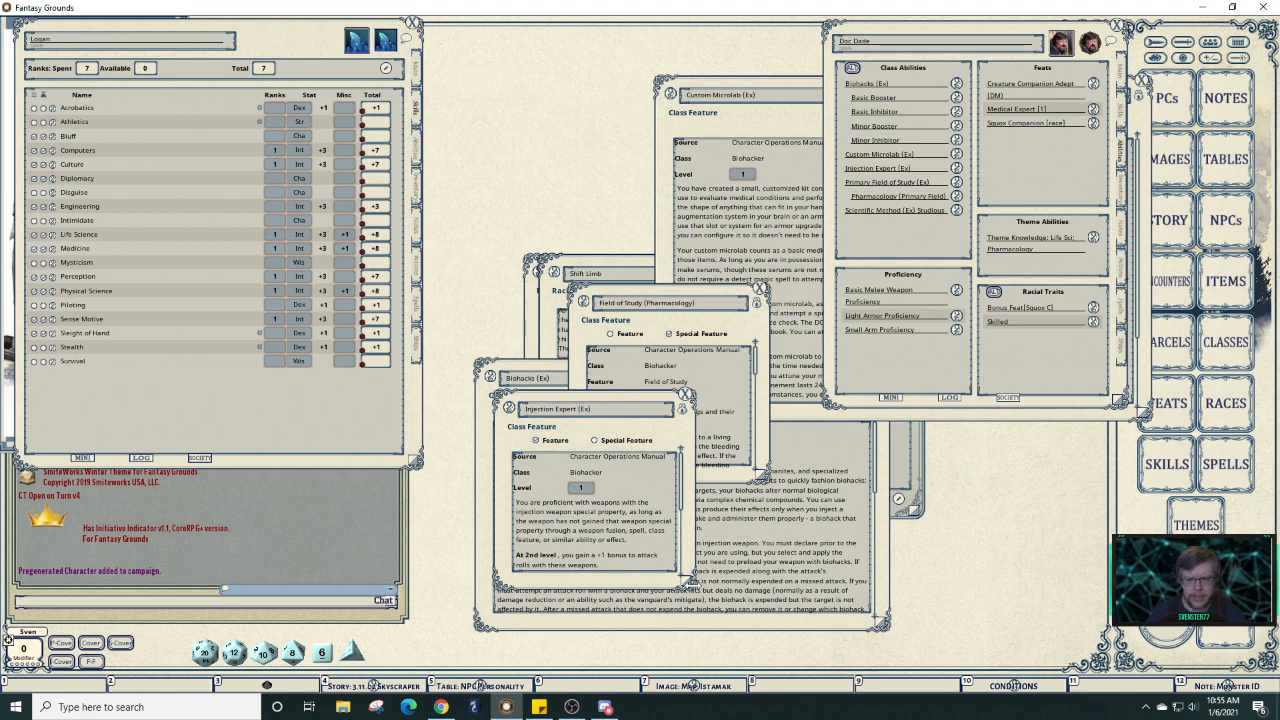
Enlarge the Injection Expert description beside the character's abilities list.
left_click_drag(690, 583, 913, 640)
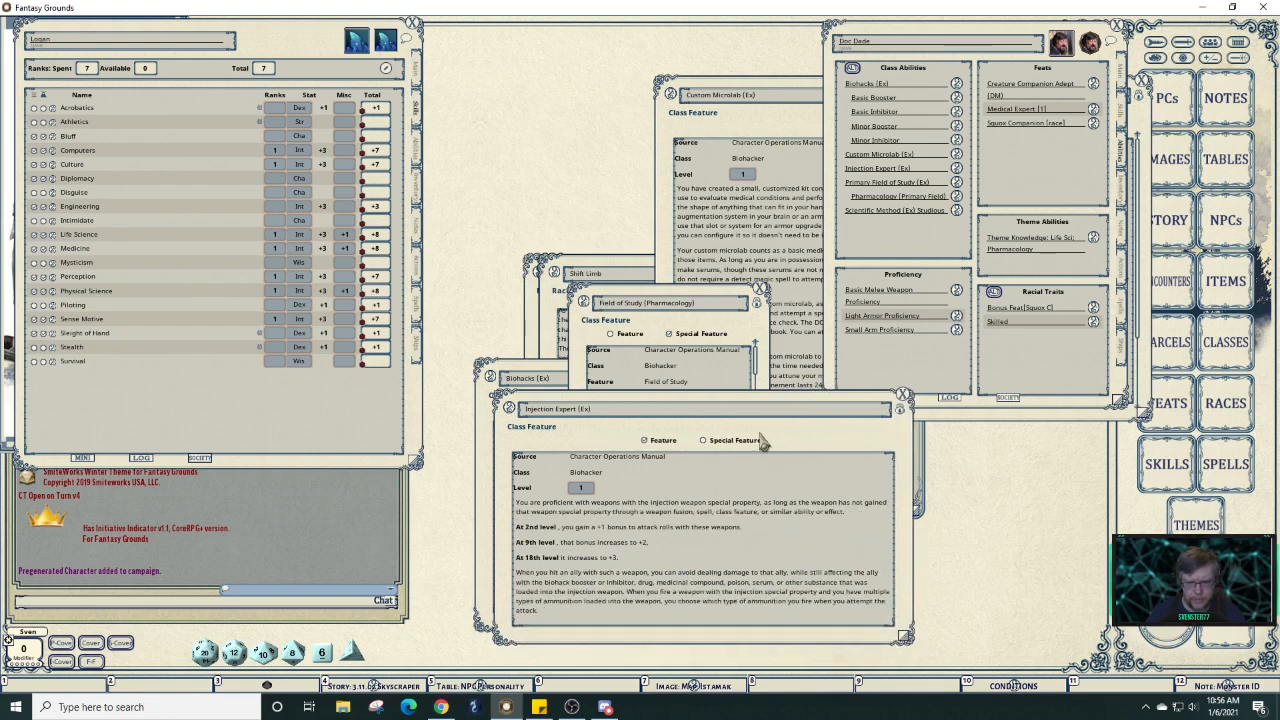
left_click_drag(761, 400, 726, 204)
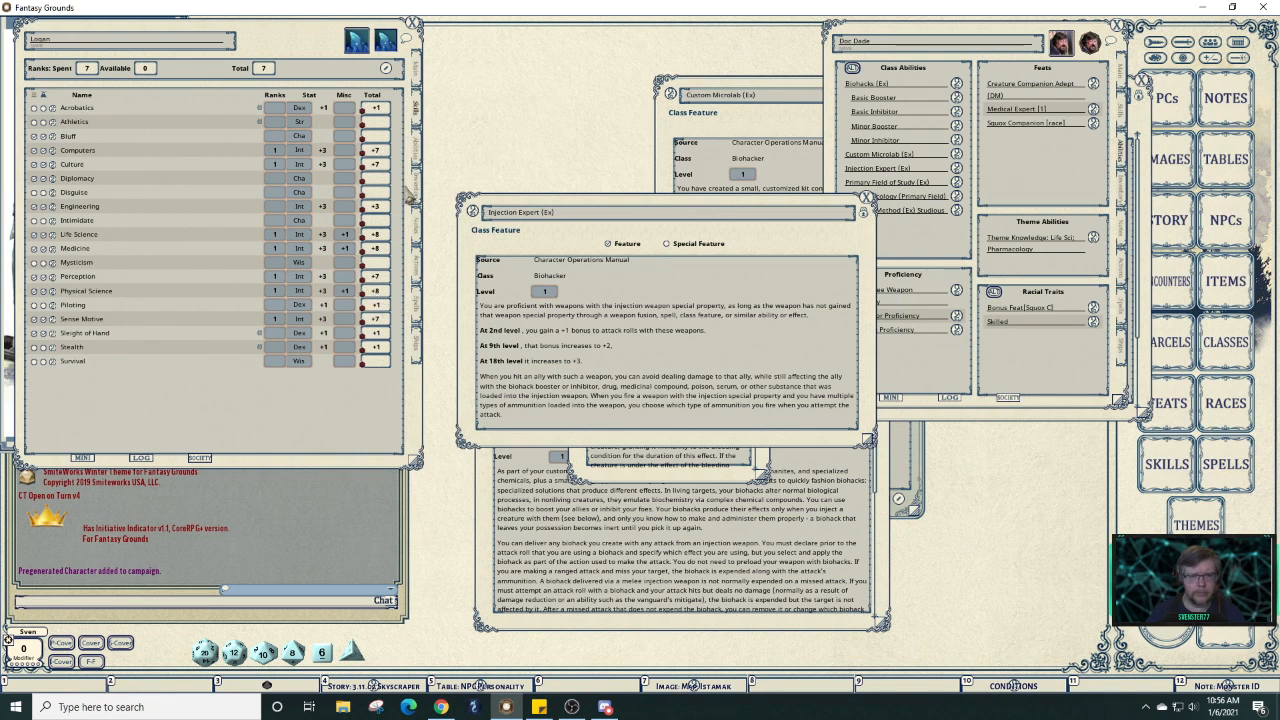
left_click(419, 150)
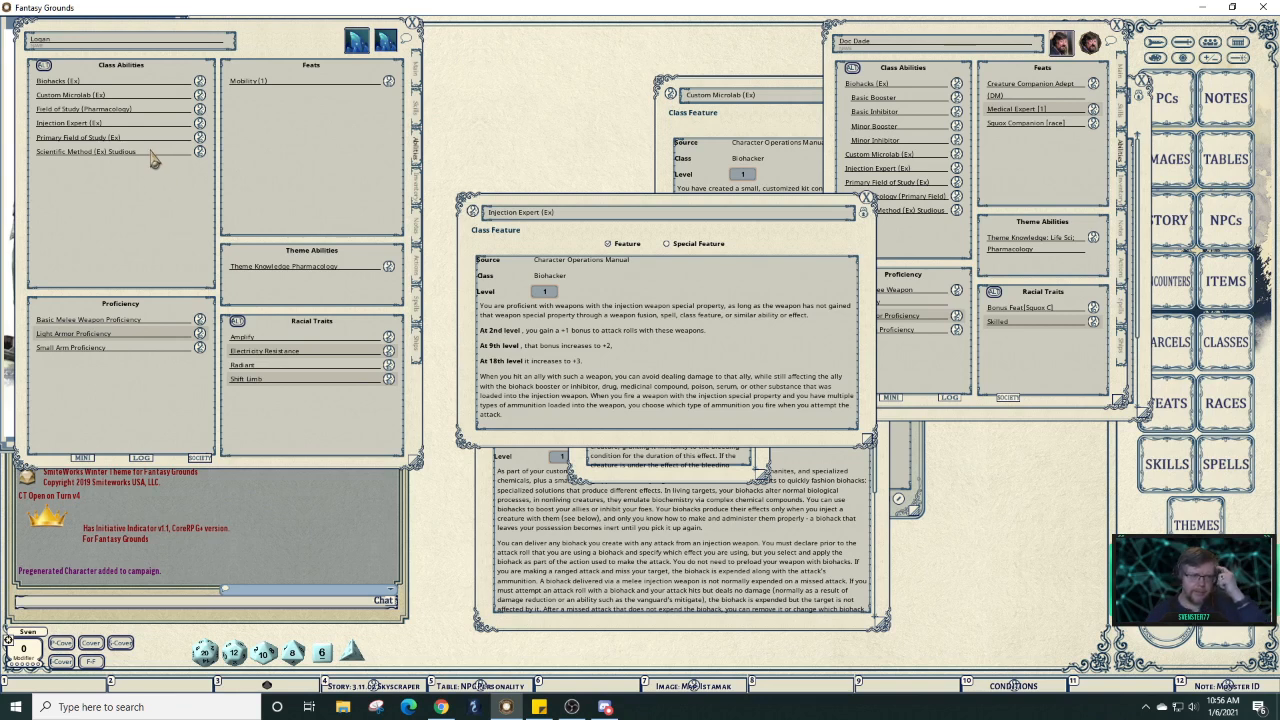
Add asterisks to Scientific Method and Injection Expert, and drag Field of Study (Pharmacology) into class abilities.
left_click(93, 154)
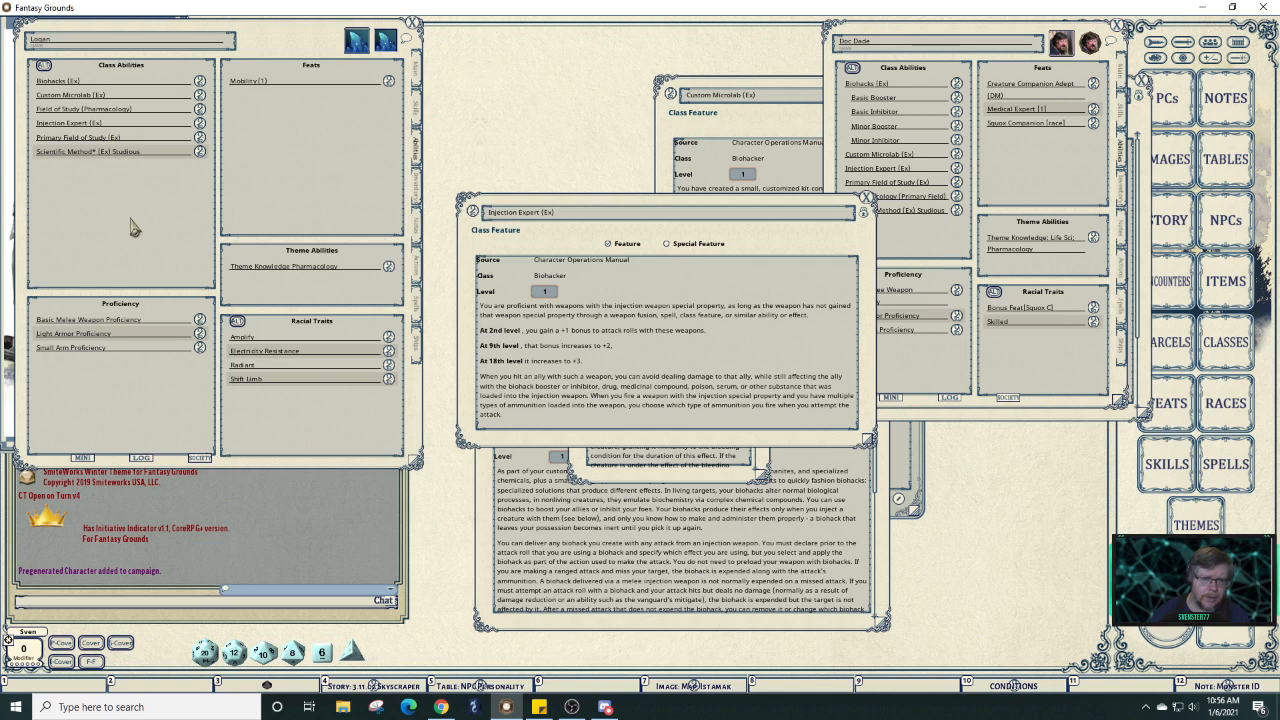
left_click(88, 123)
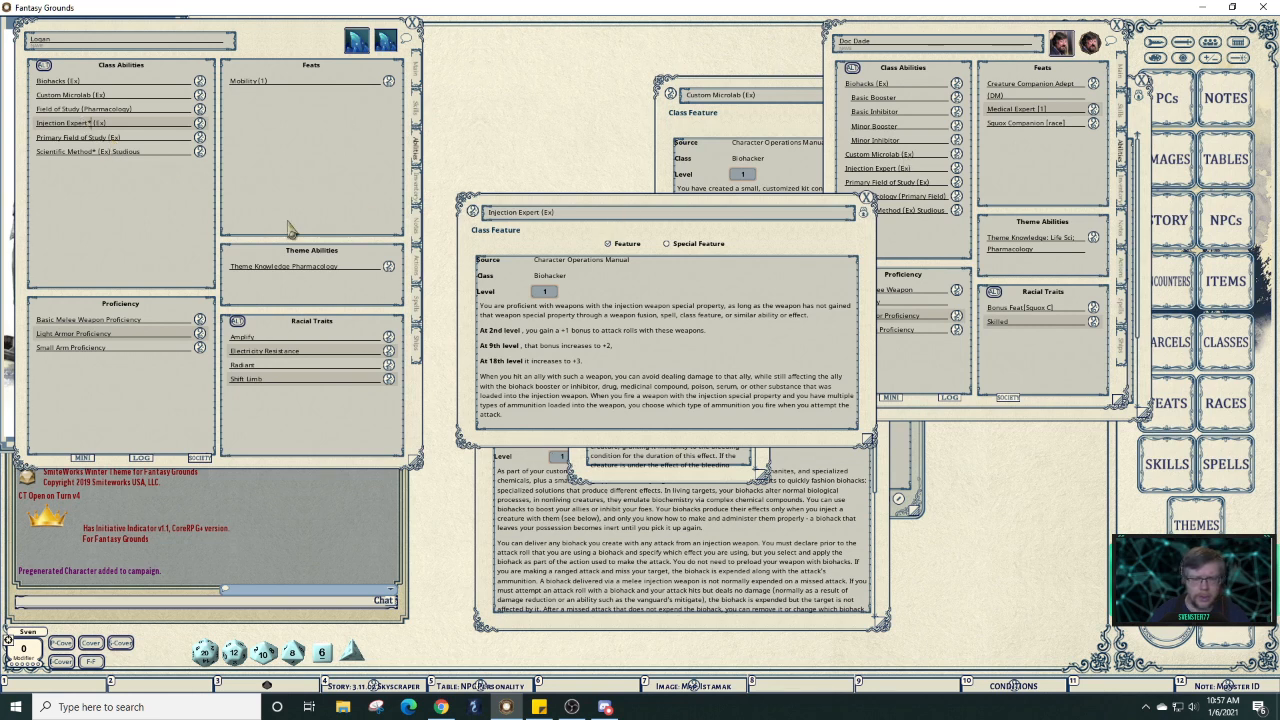
left_click(199, 138)
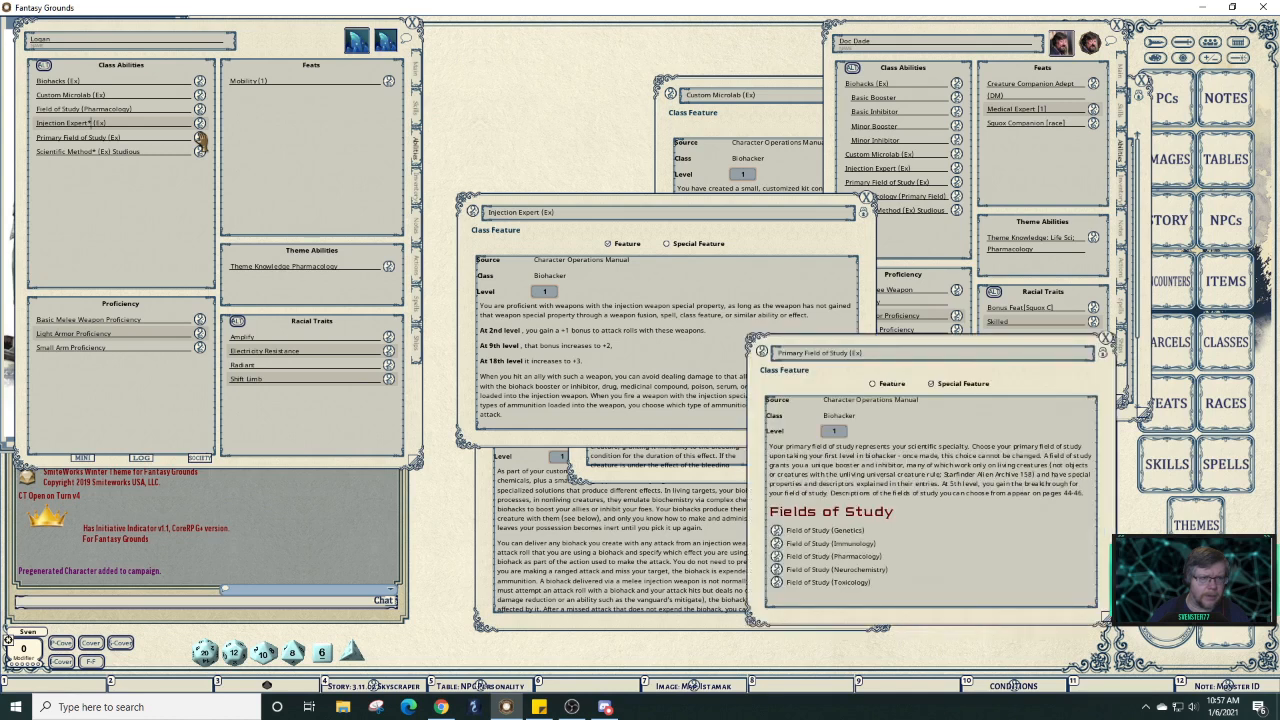
left_click(776, 556)
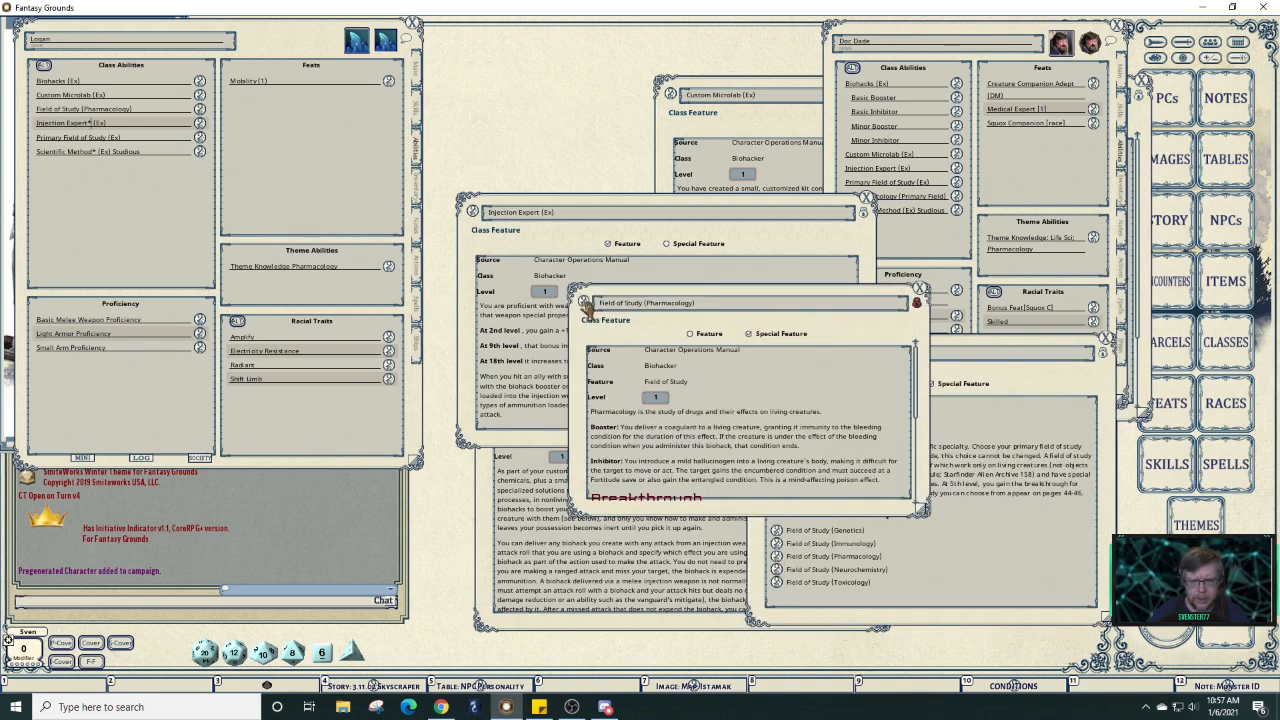
left_click_drag(585, 303, 126, 128)
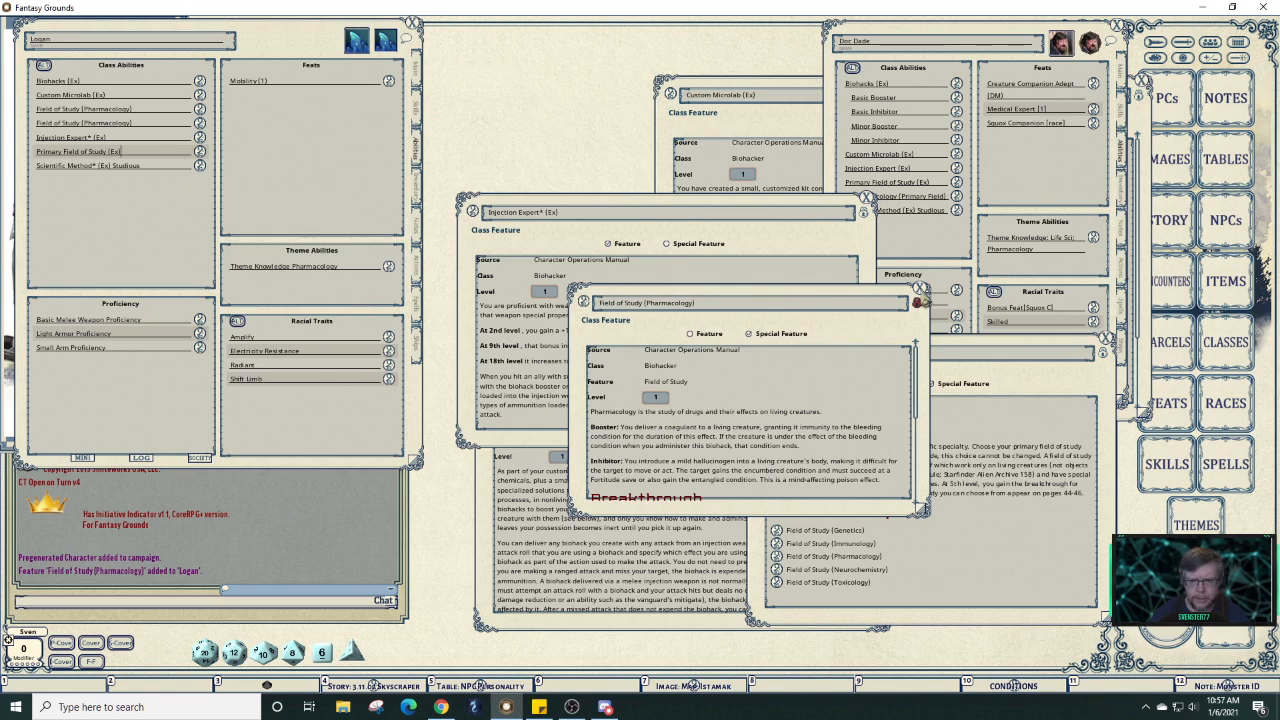
left_click(919, 290)
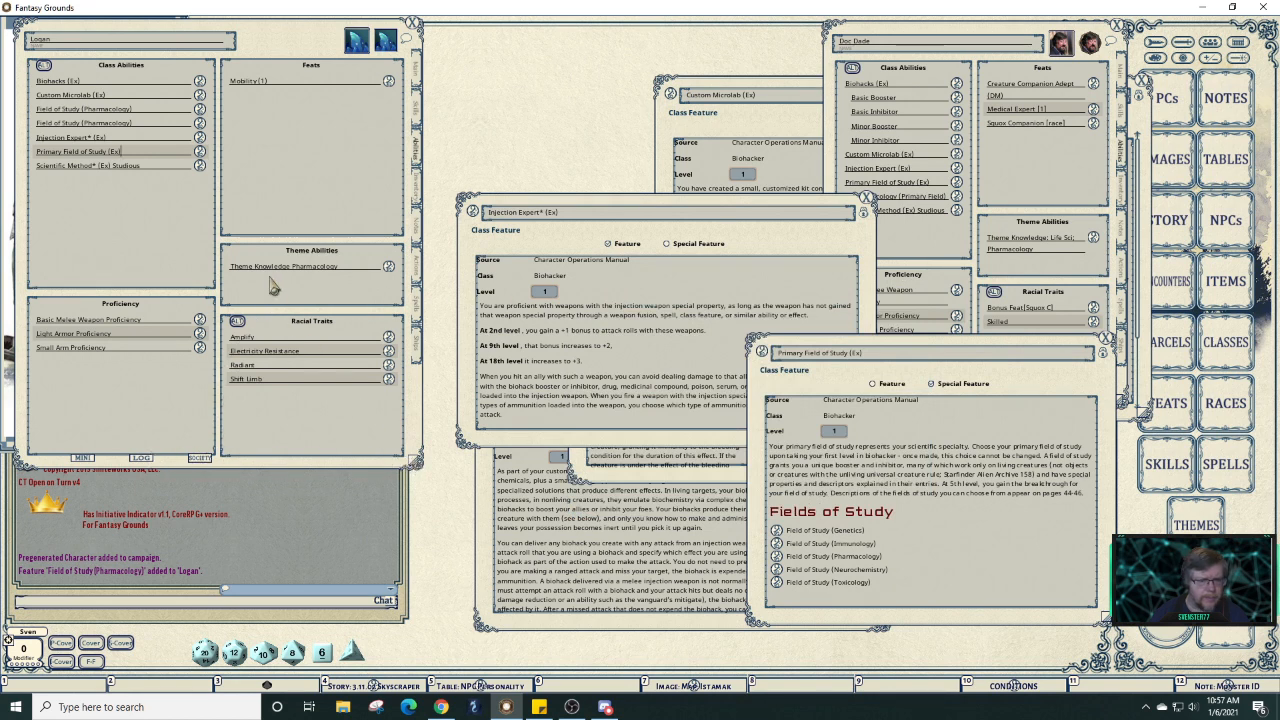
Delete the extra Field of Study (Pharmacology) rows via Delete Item, leaving six class abilities.
right_click(158, 125)
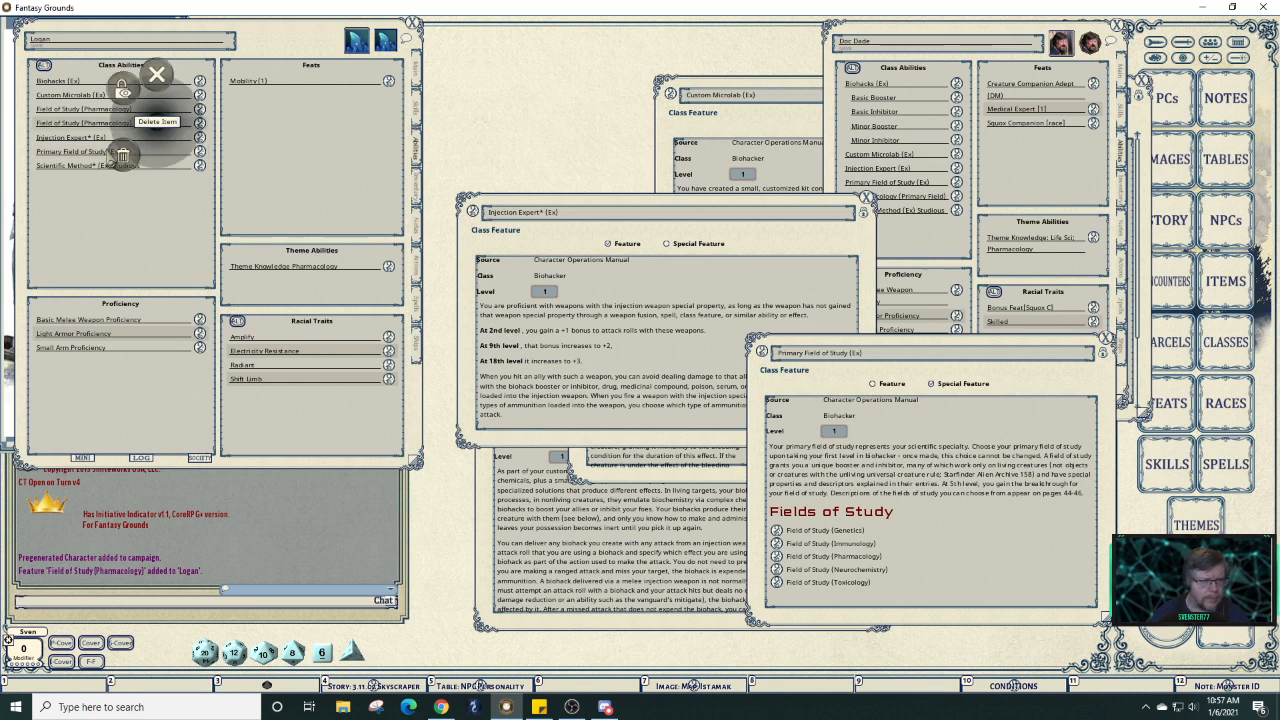
left_click(120, 158)
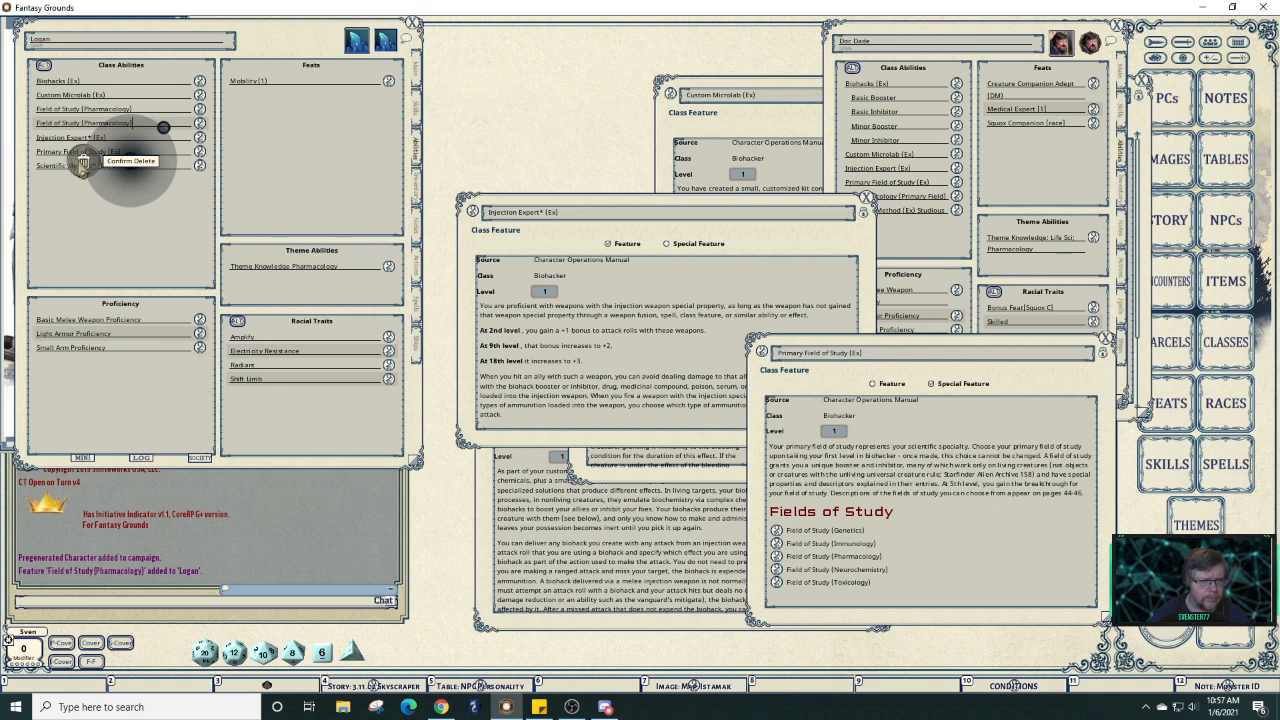
left_click(85, 168)
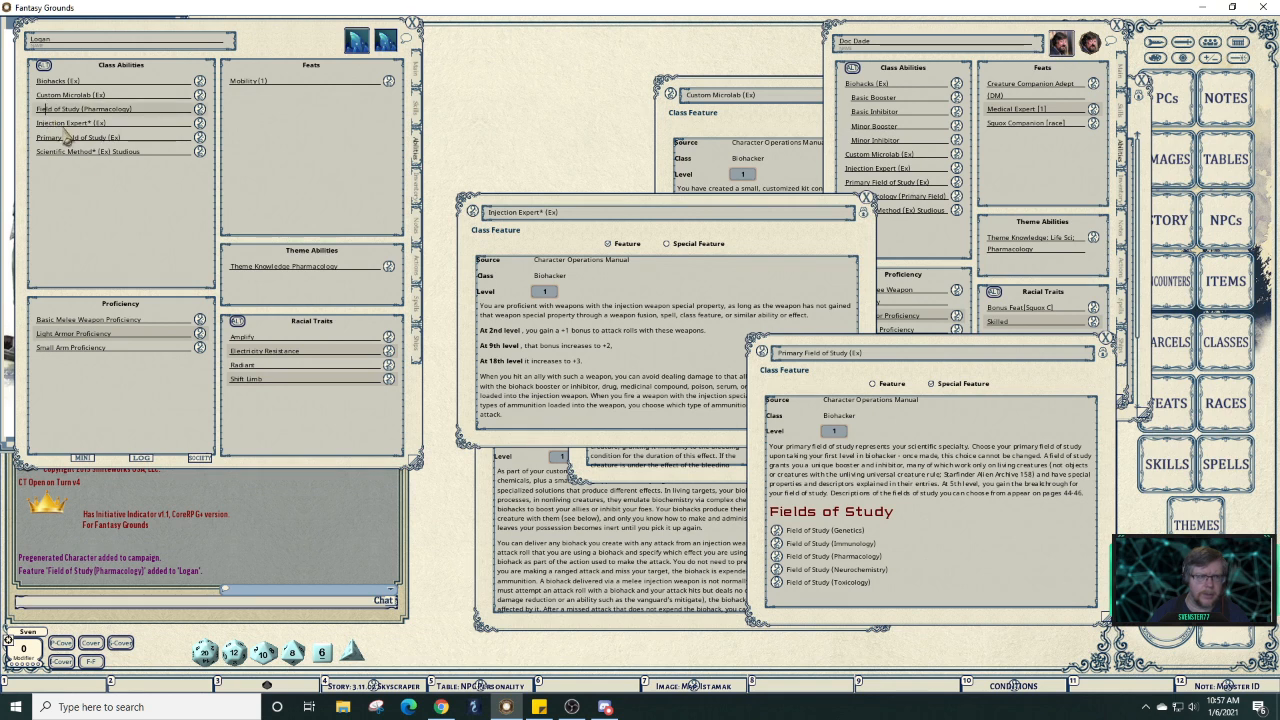
left_click_drag(199, 110, 157, 139)
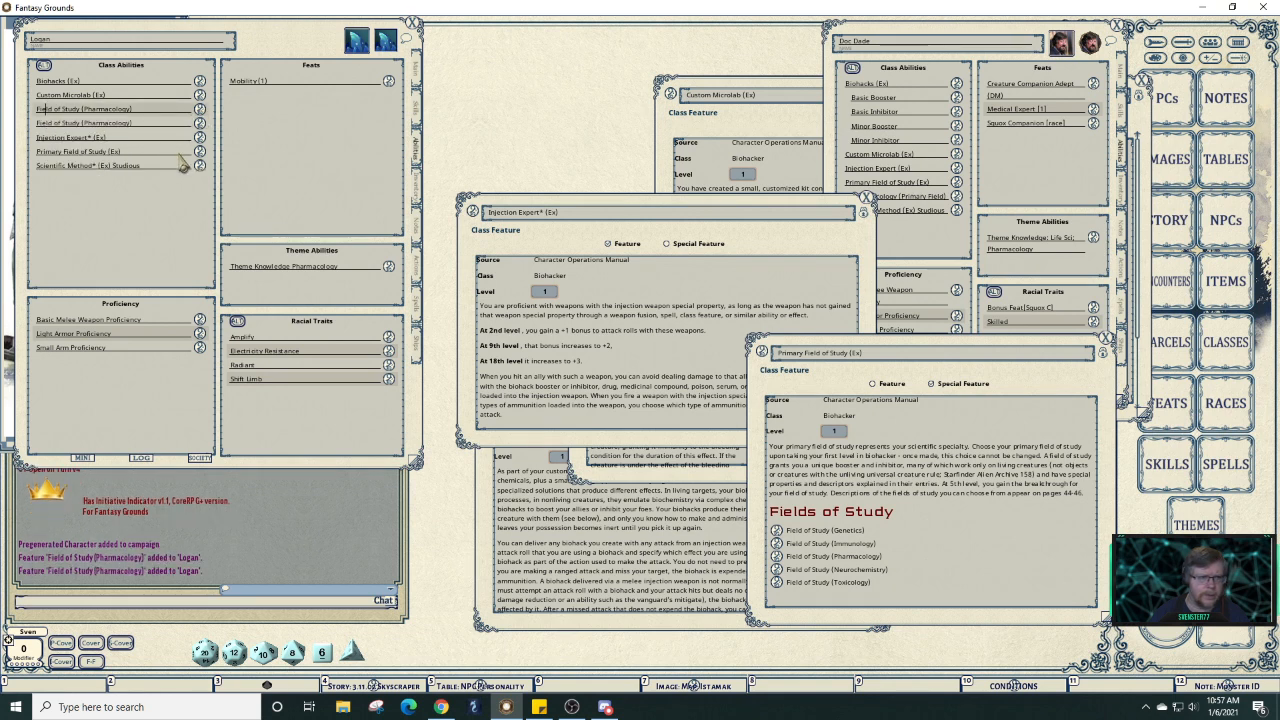
right_click(150, 123)
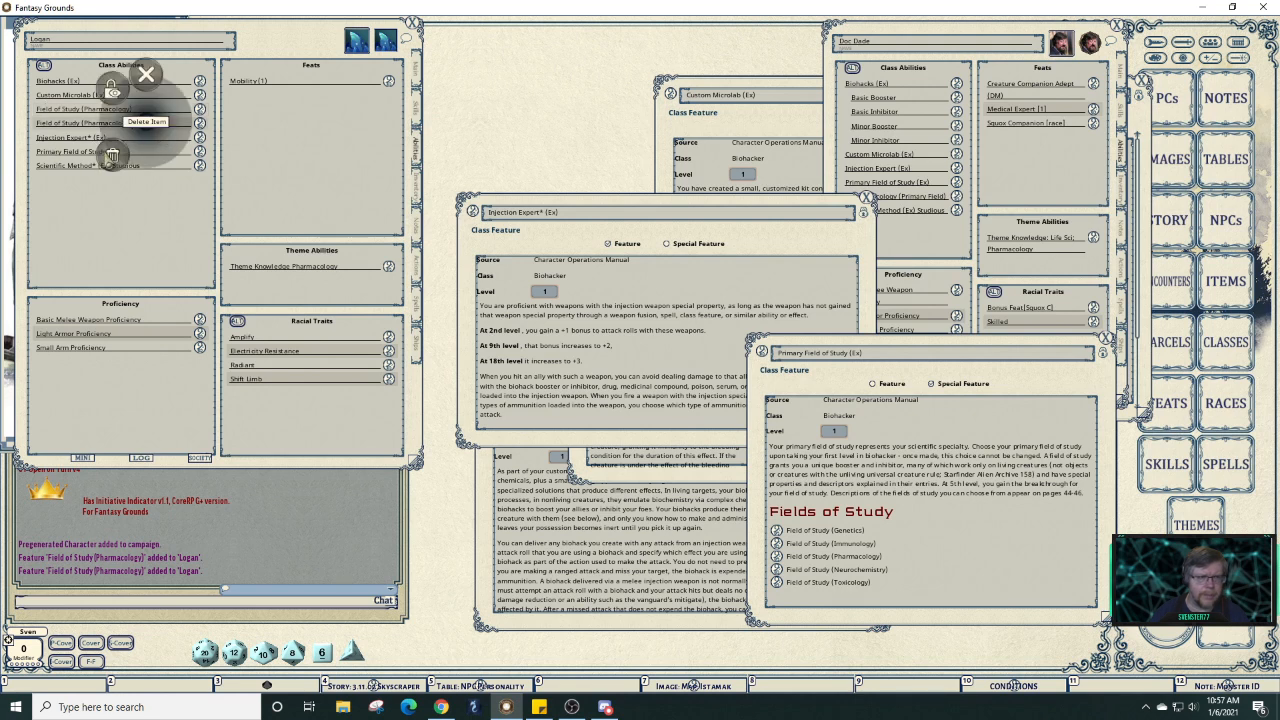
left_click(108, 154)
left_click(64, 158)
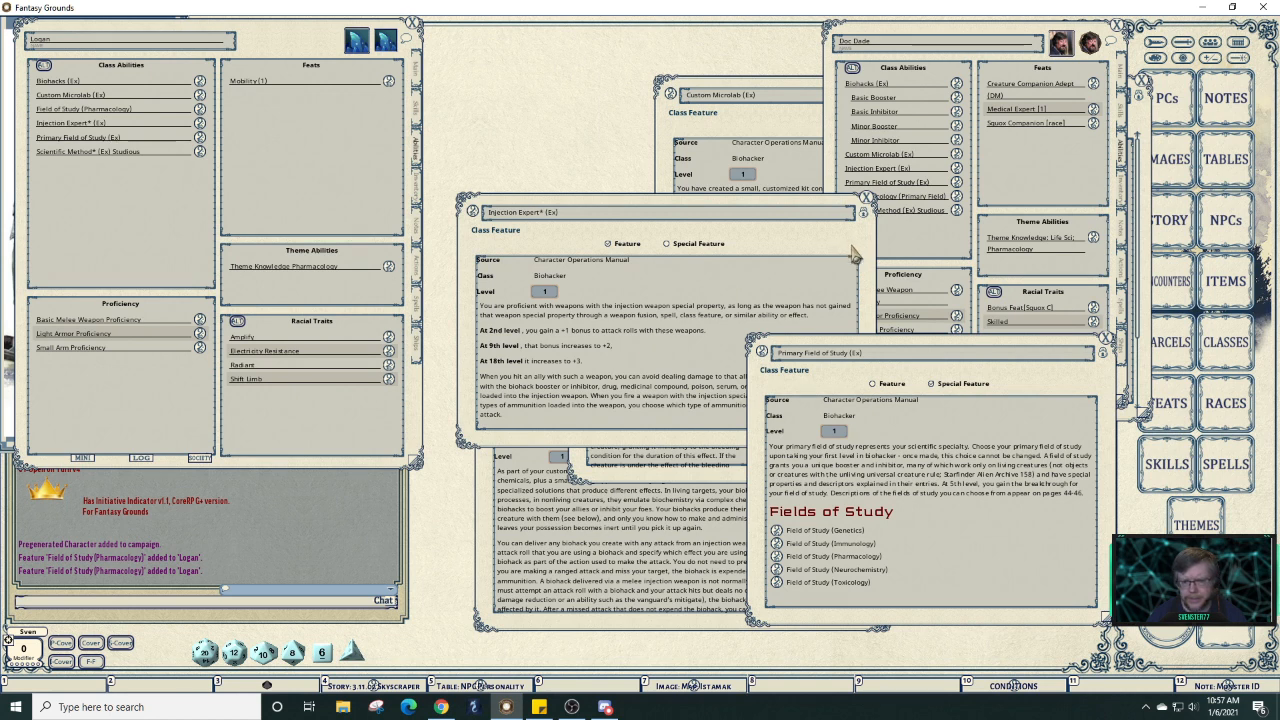
Close the Primary Field of Study and Injection Expert descriptions and enlarge the Field of Study (Pharmacology) window.
left_click(1106, 338)
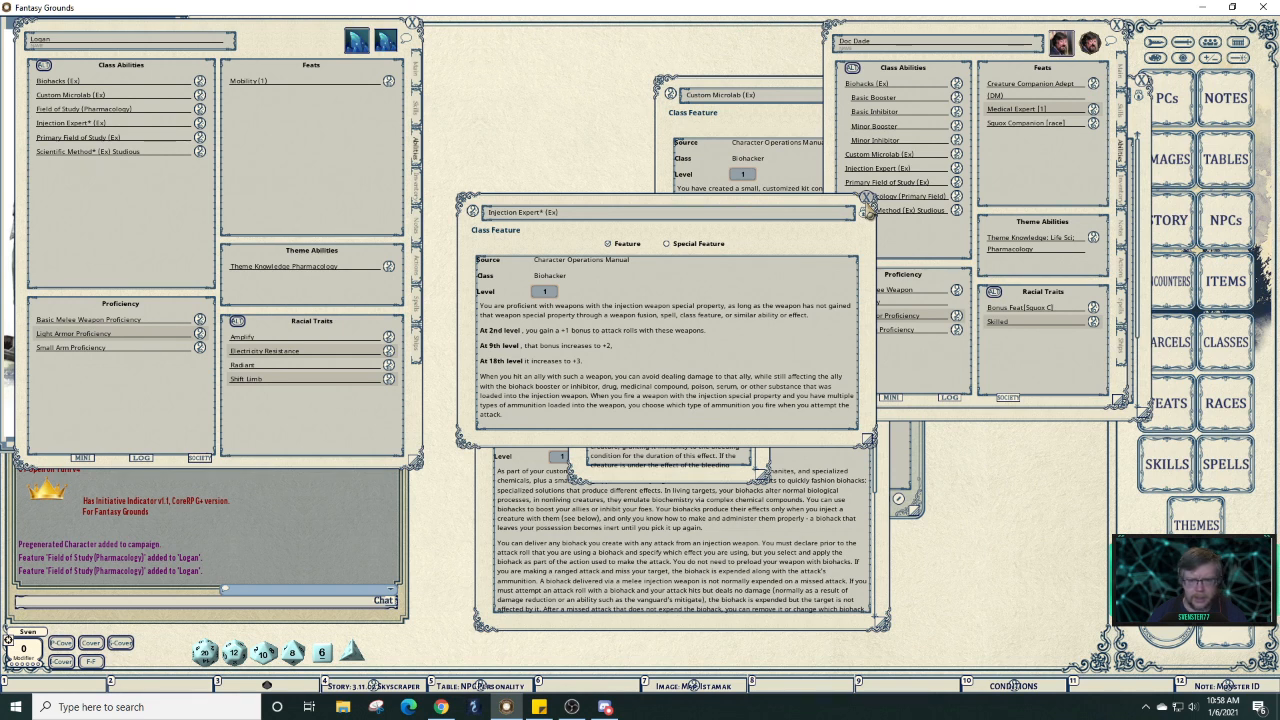
left_click(868, 199)
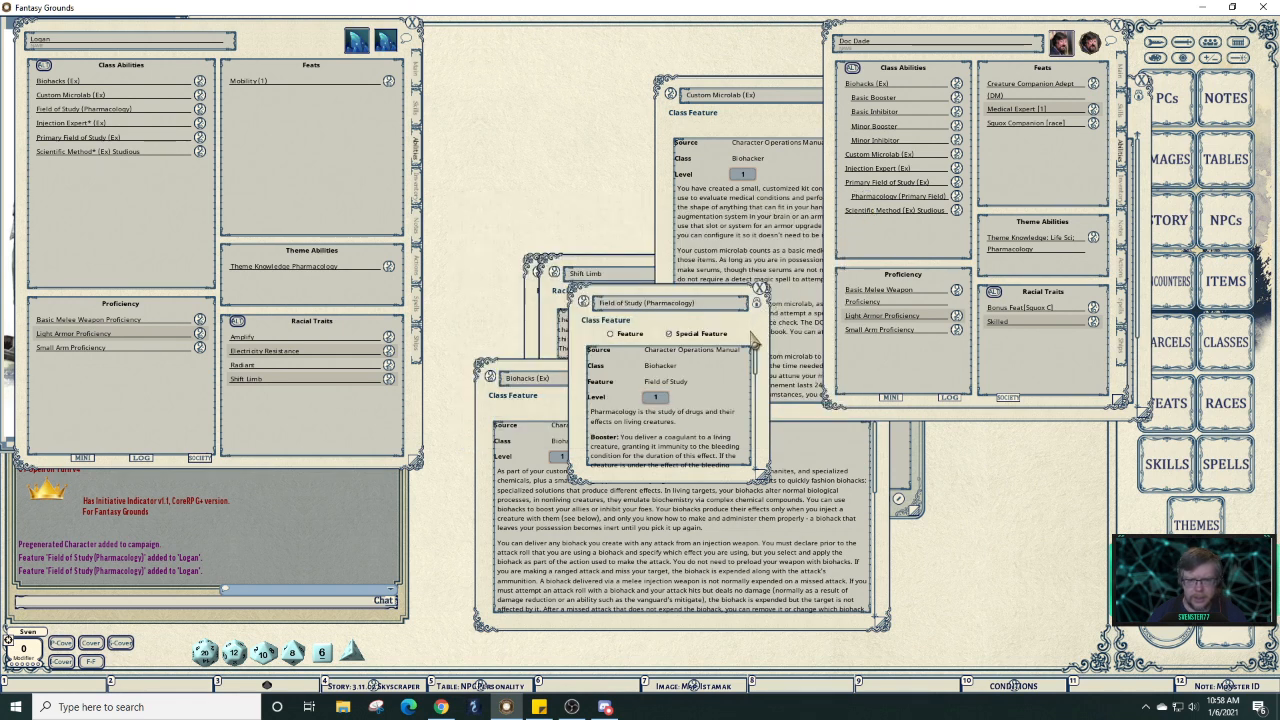
left_click_drag(766, 470, 1062, 640)
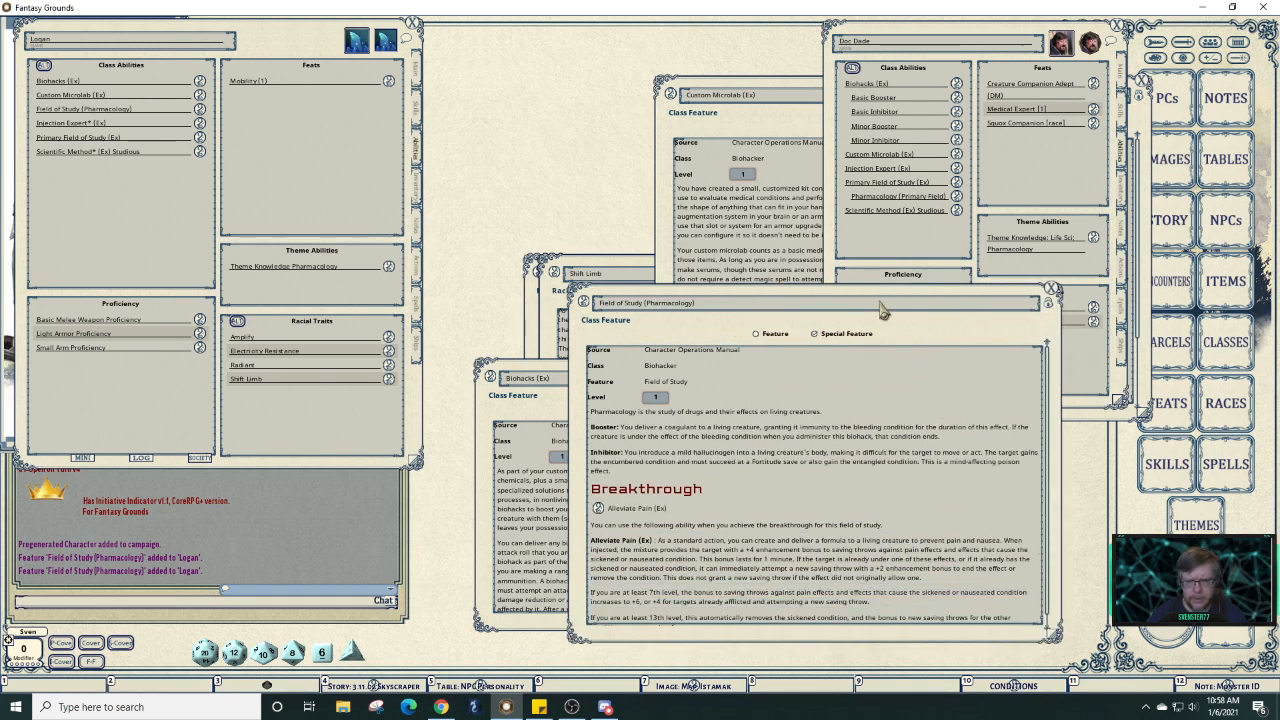
left_click_drag(876, 302, 784, 90)
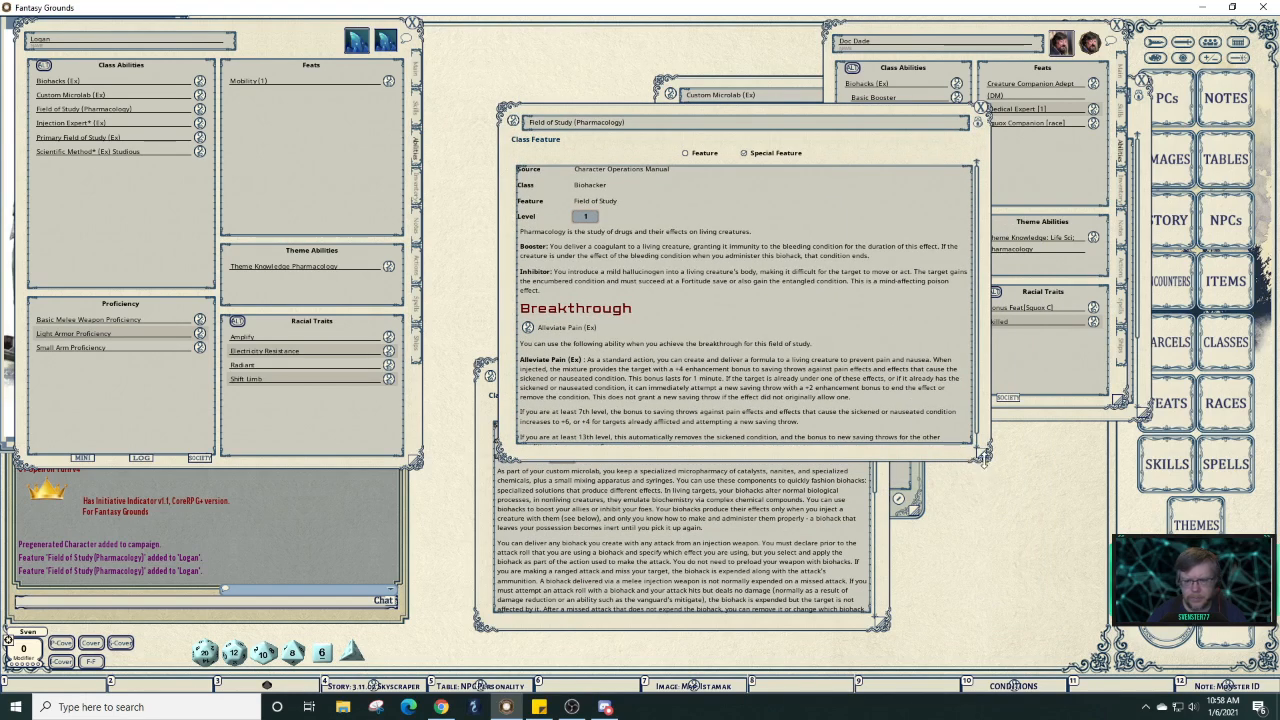
left_click_drag(985, 465, 988, 492)
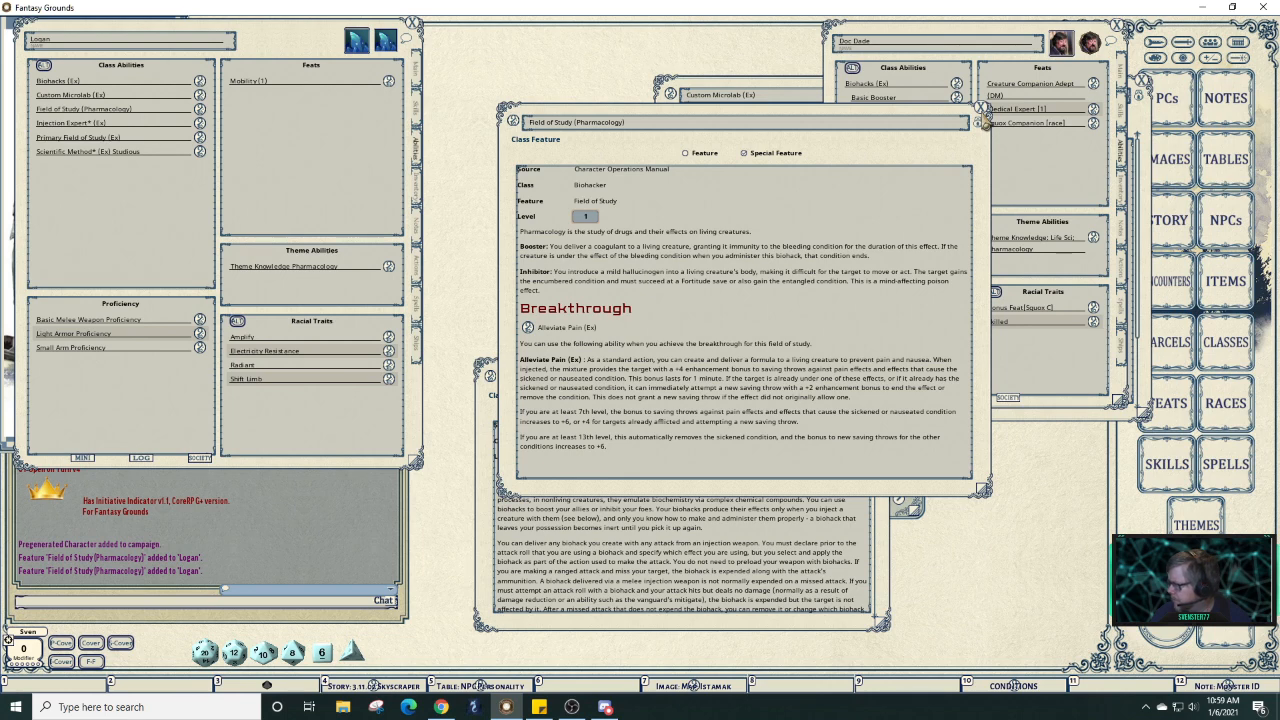
Reopen the Field of Study (Pharmacology) description and show the reference character's Actions tab.
left_click(981, 112)
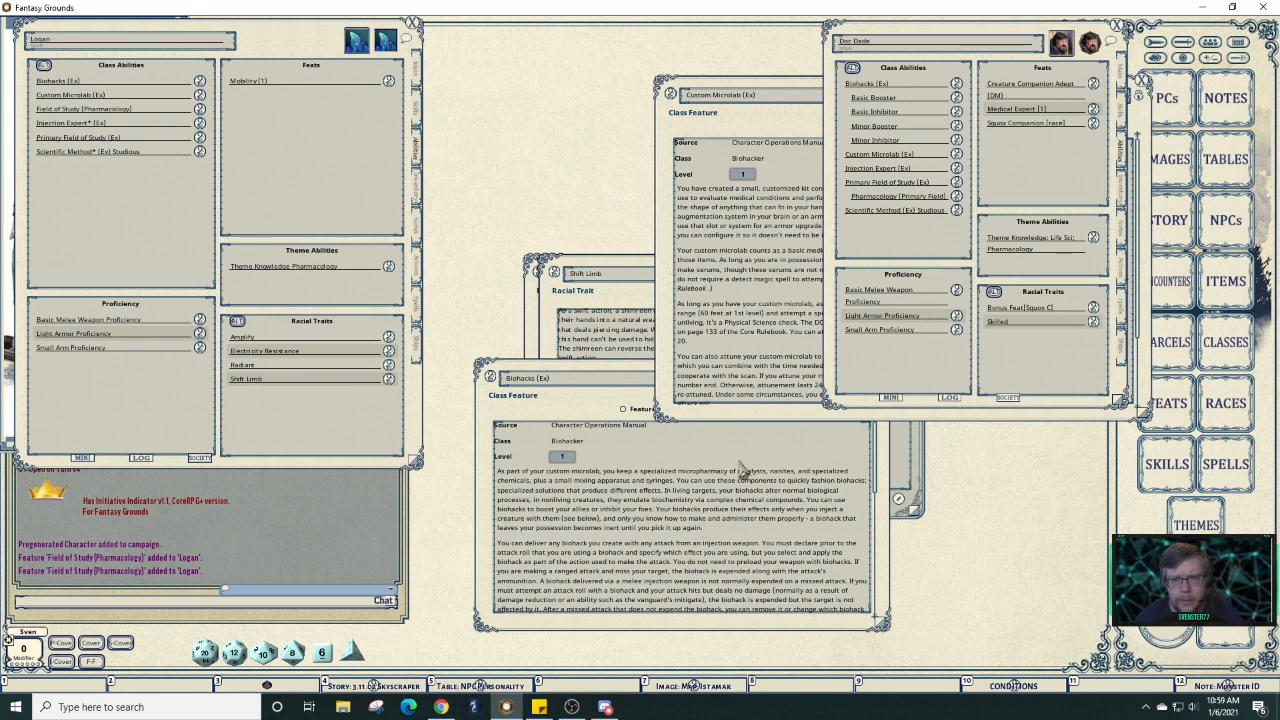
left_click(200, 109)
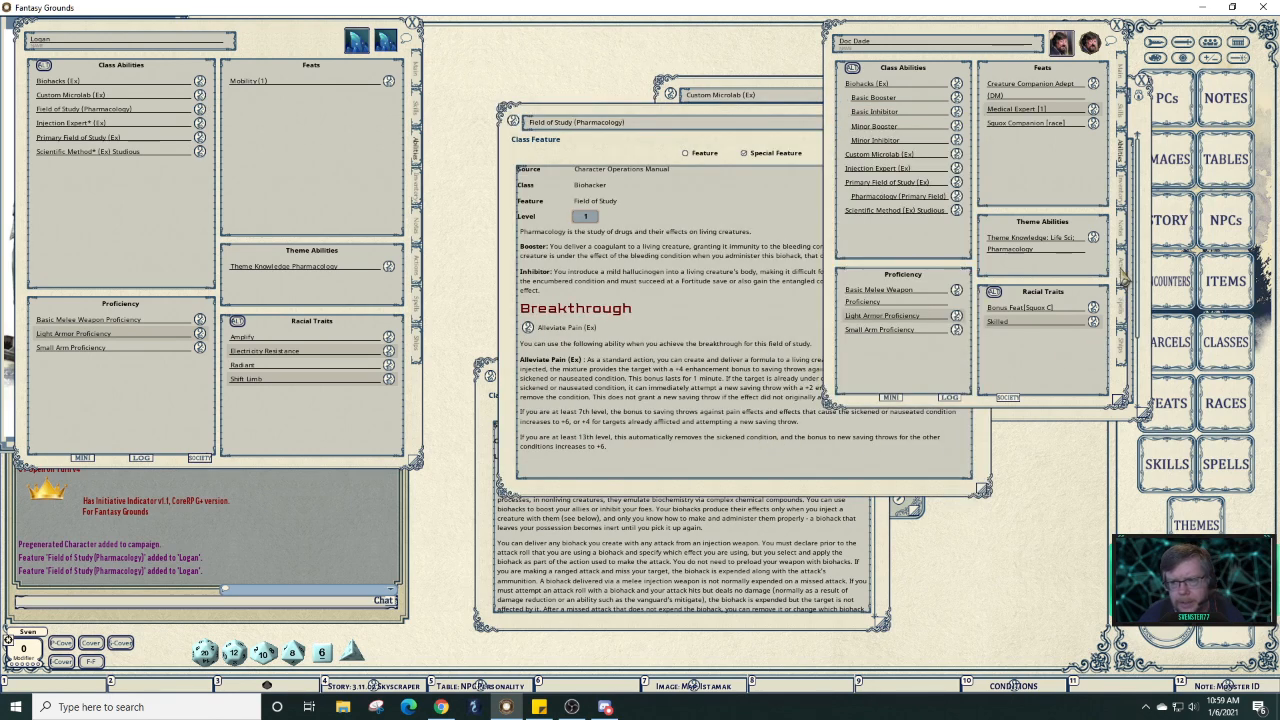
left_click(1128, 274)
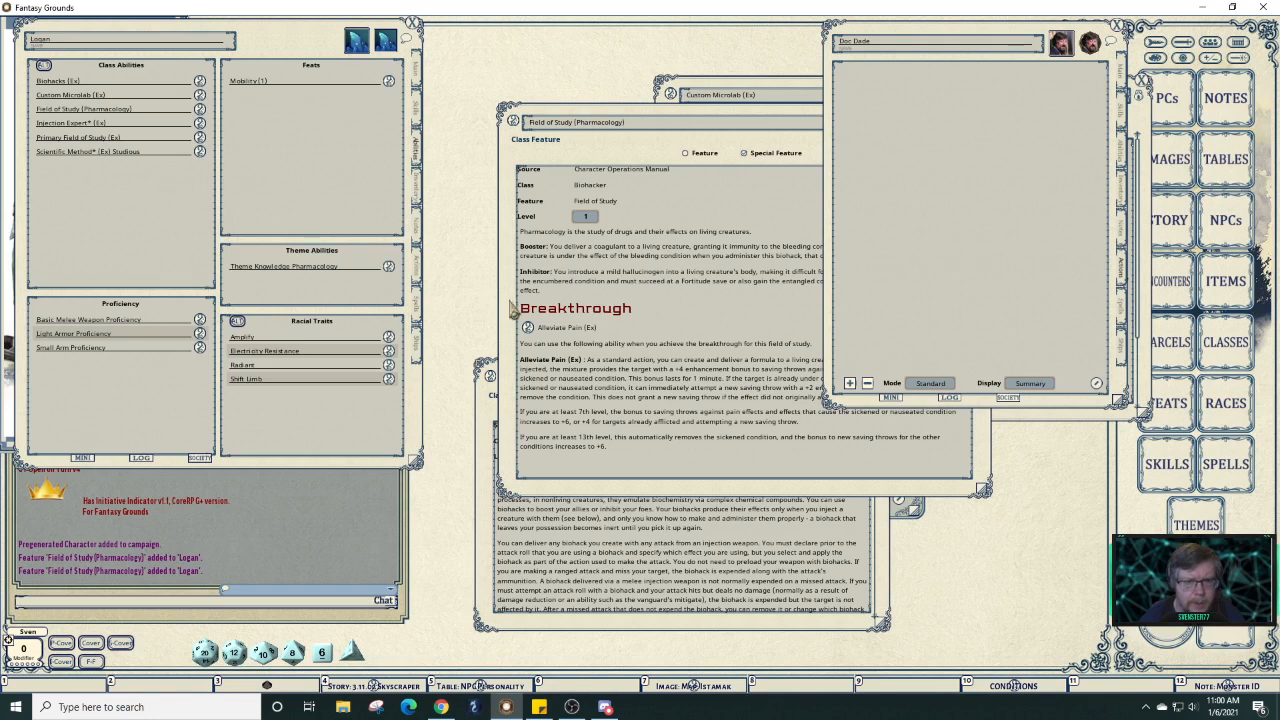
Add a new class ability with 3 sections to the character's actions.
left_click(520, 312)
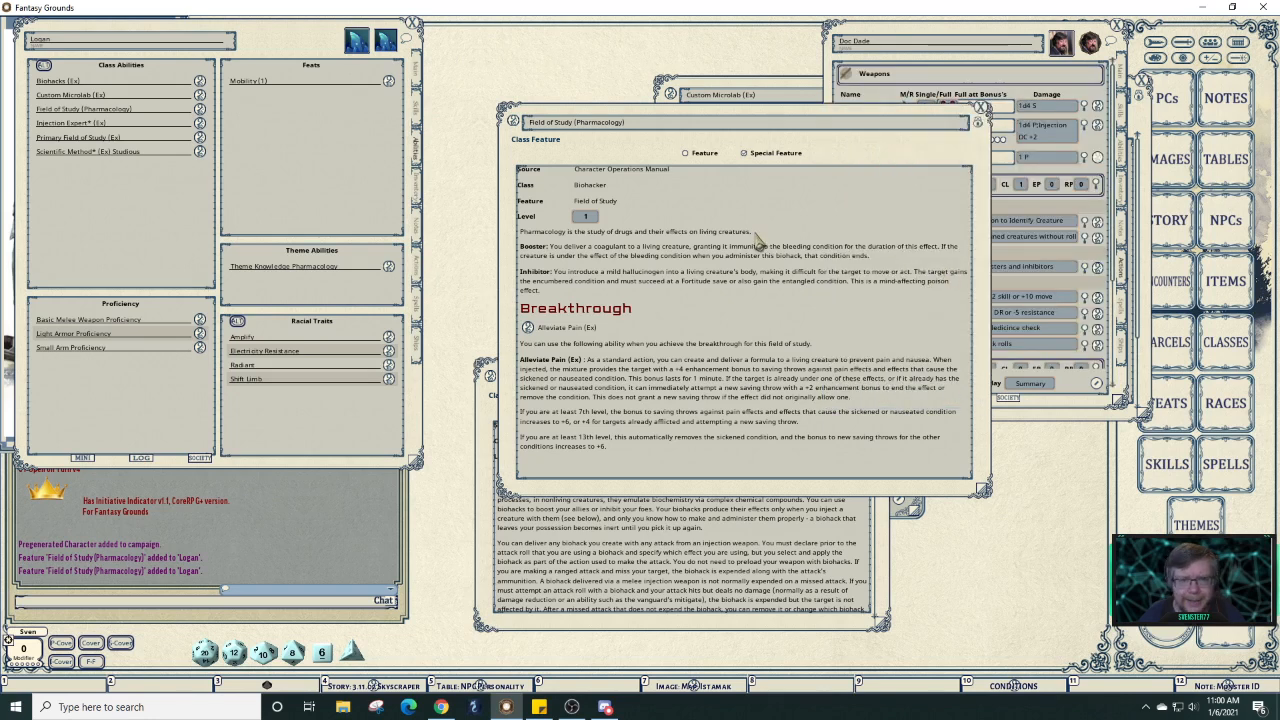
left_click(418, 264)
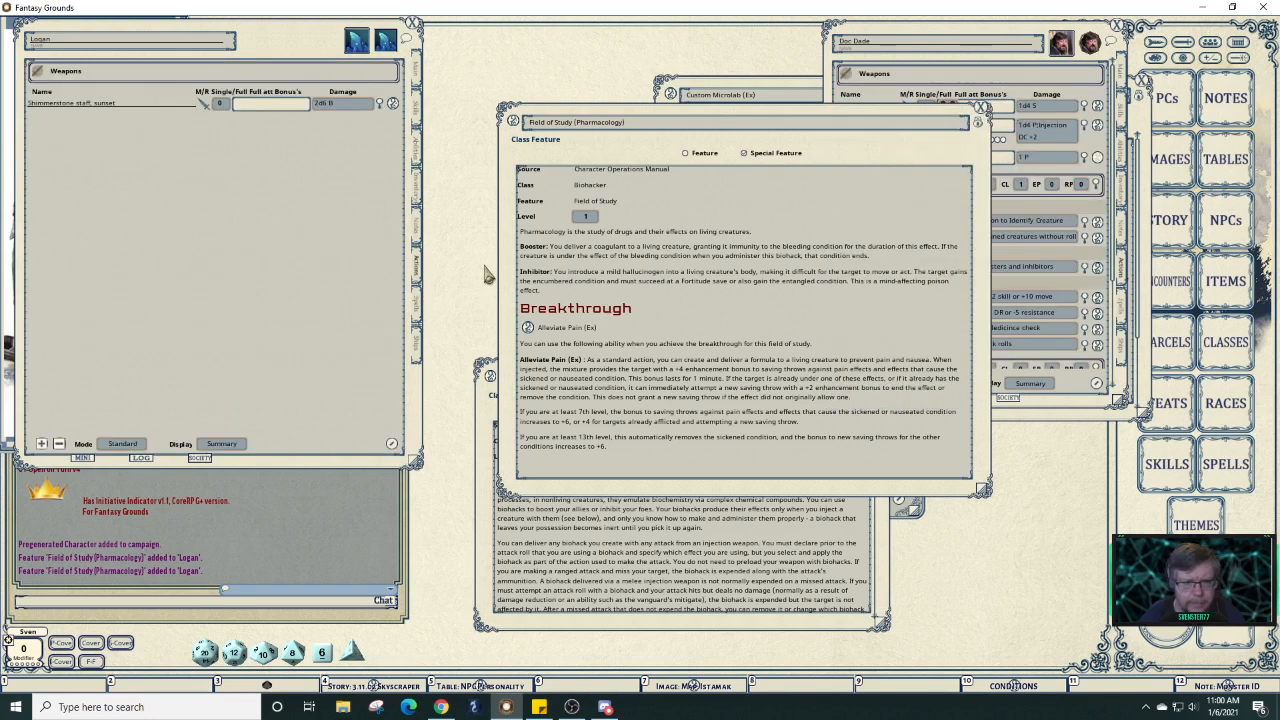
left_click(1028, 40)
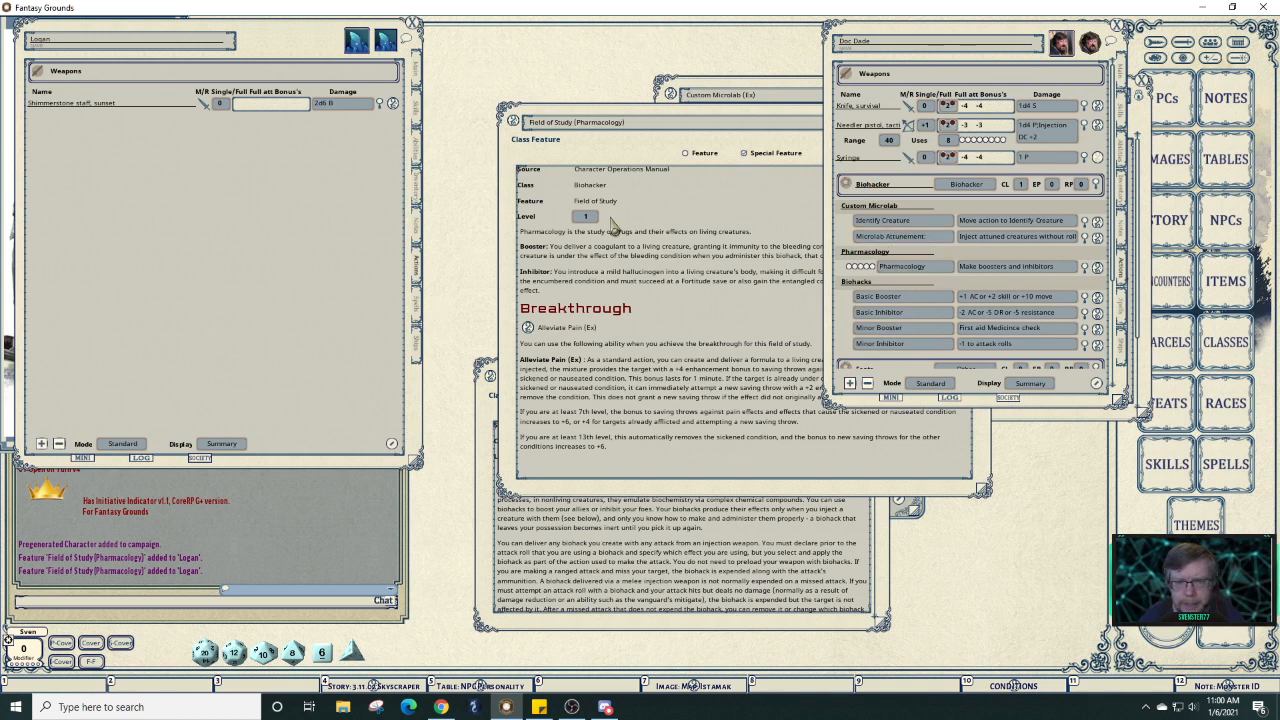
right_click(215, 220)
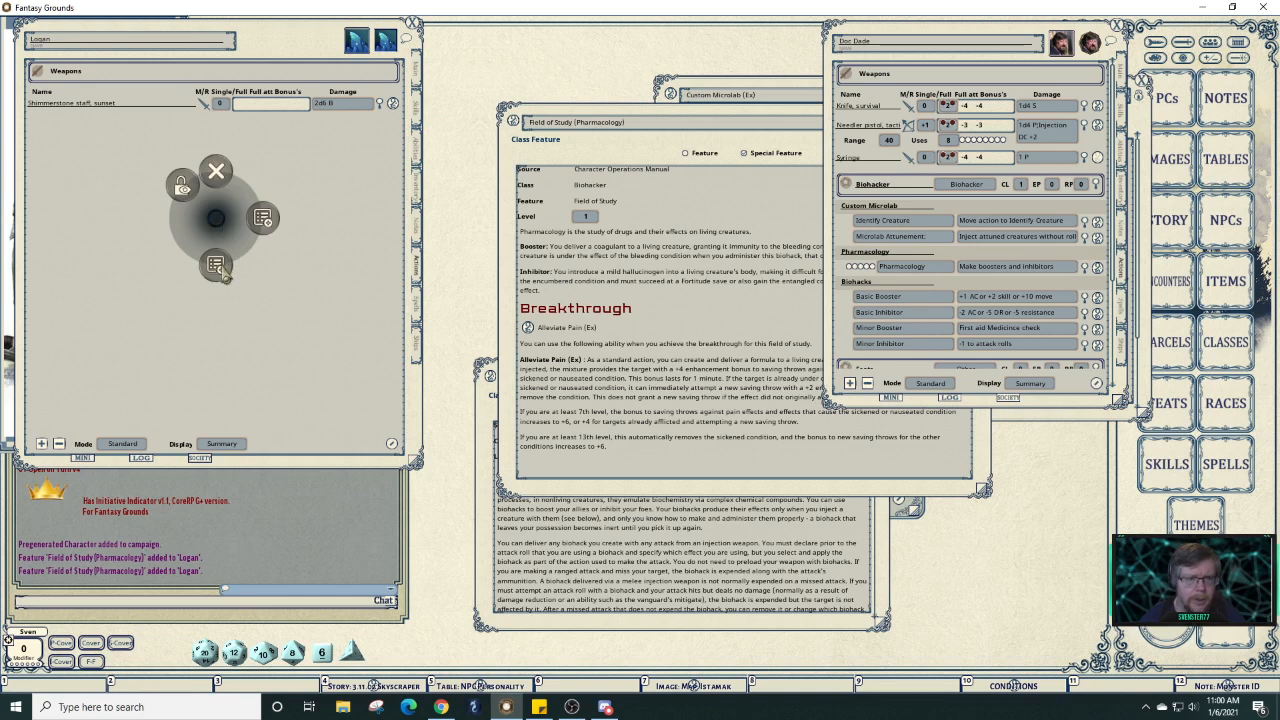
left_click(221, 283)
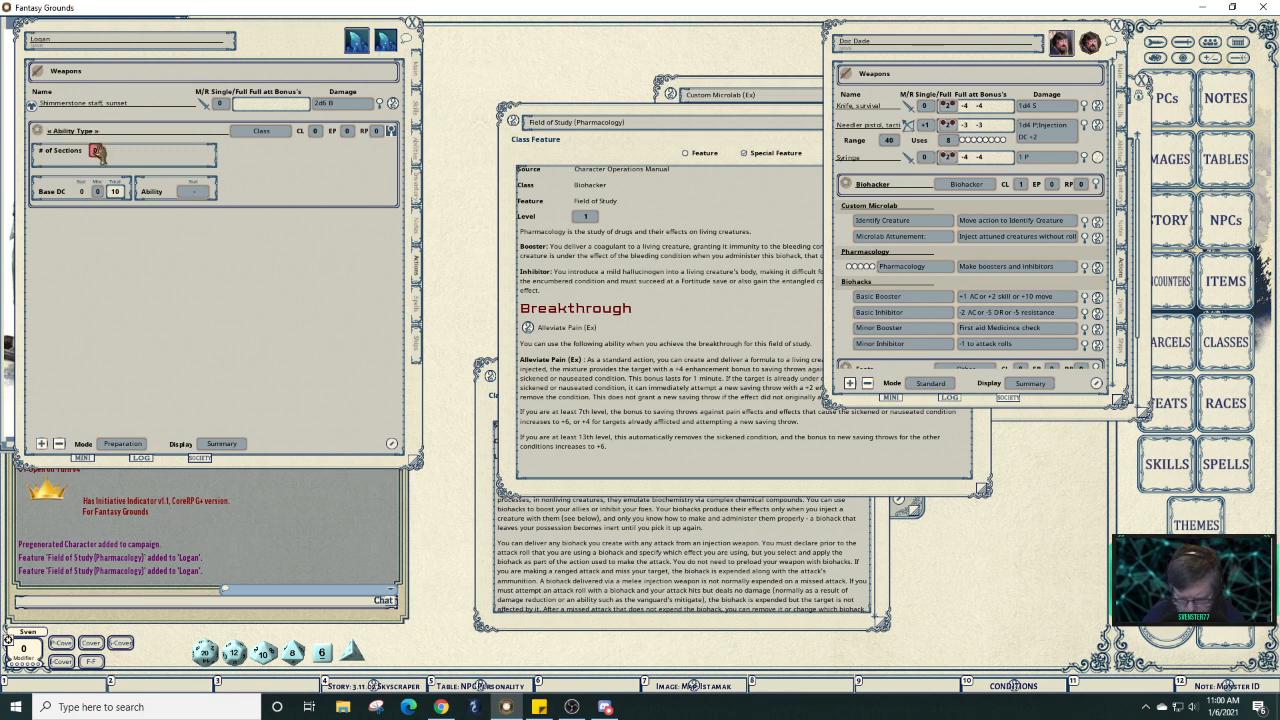
type("3")
Name the ability Biohacker, with class Biohacker and Int as key ability for DC 13.
left_click(115, 133)
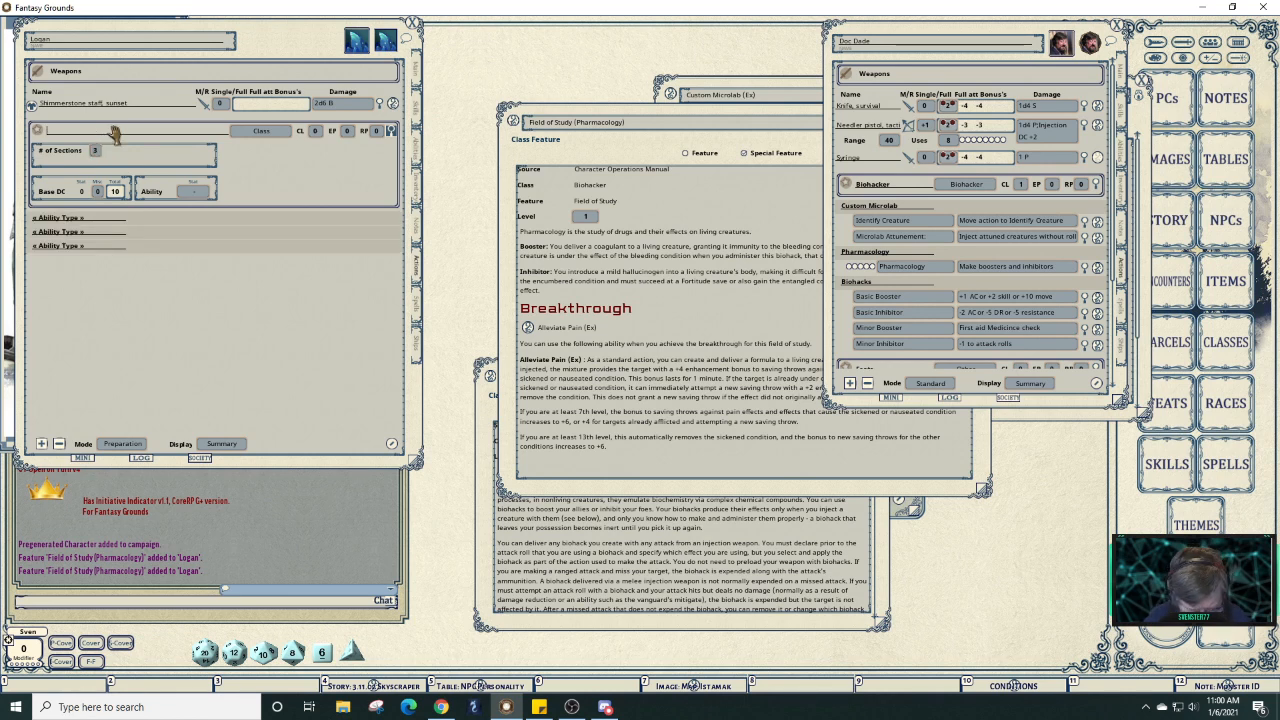
type("Bi")
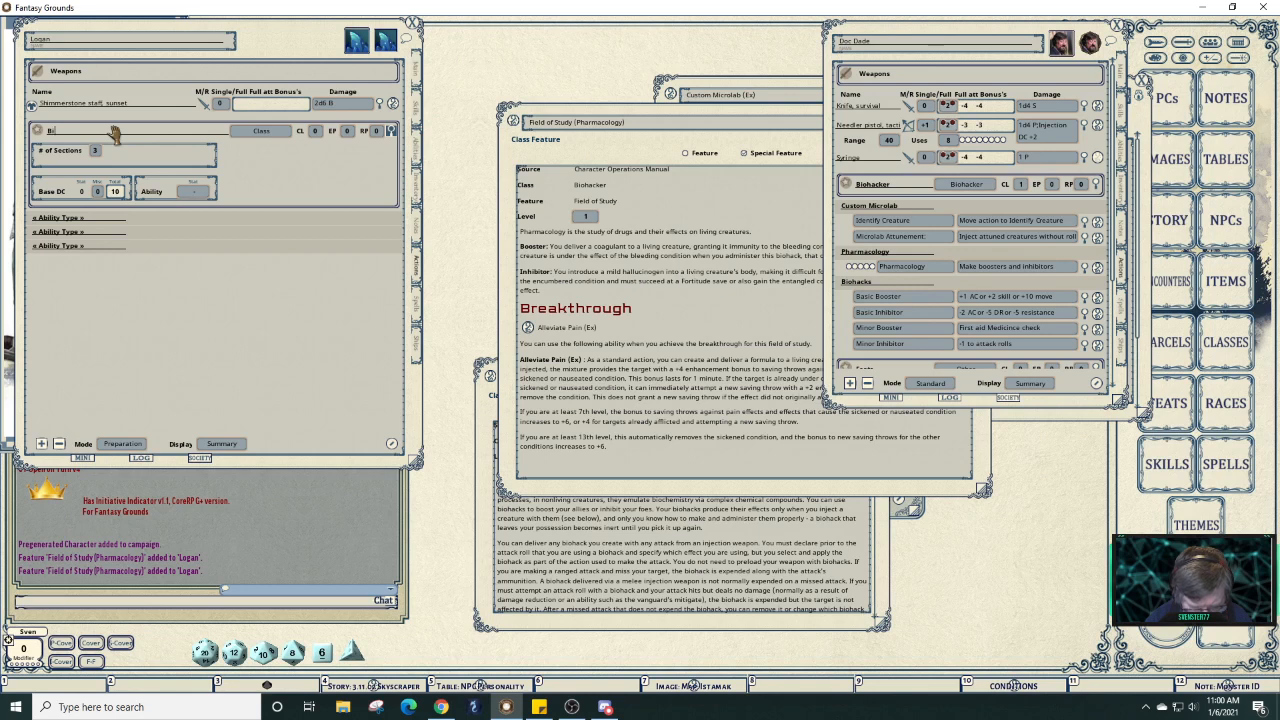
type("ohacker")
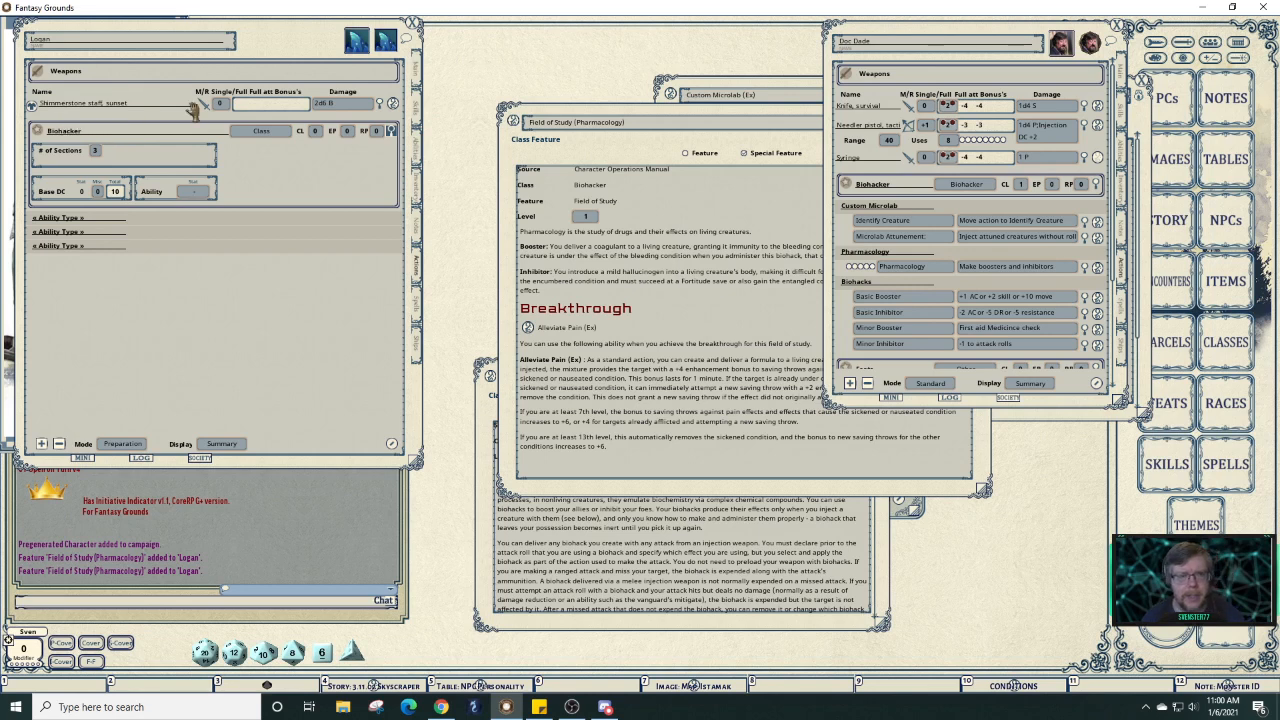
left_click(266, 133)
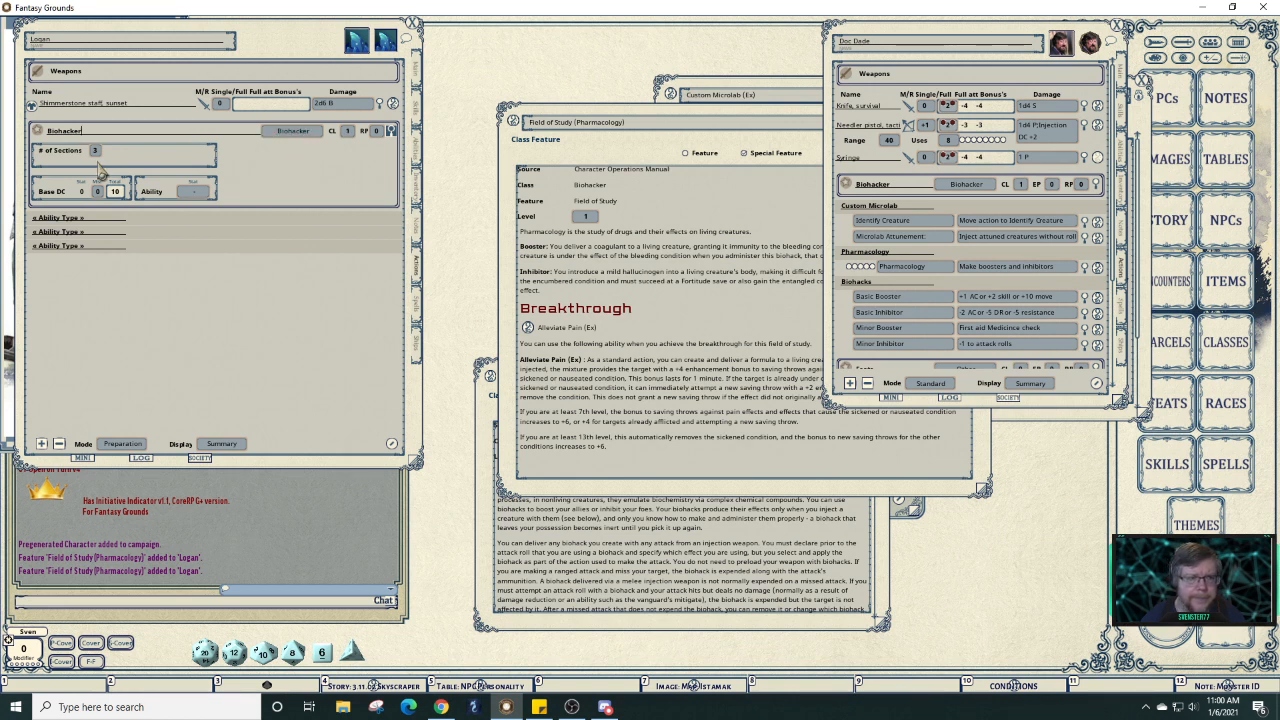
left_click(200, 195)
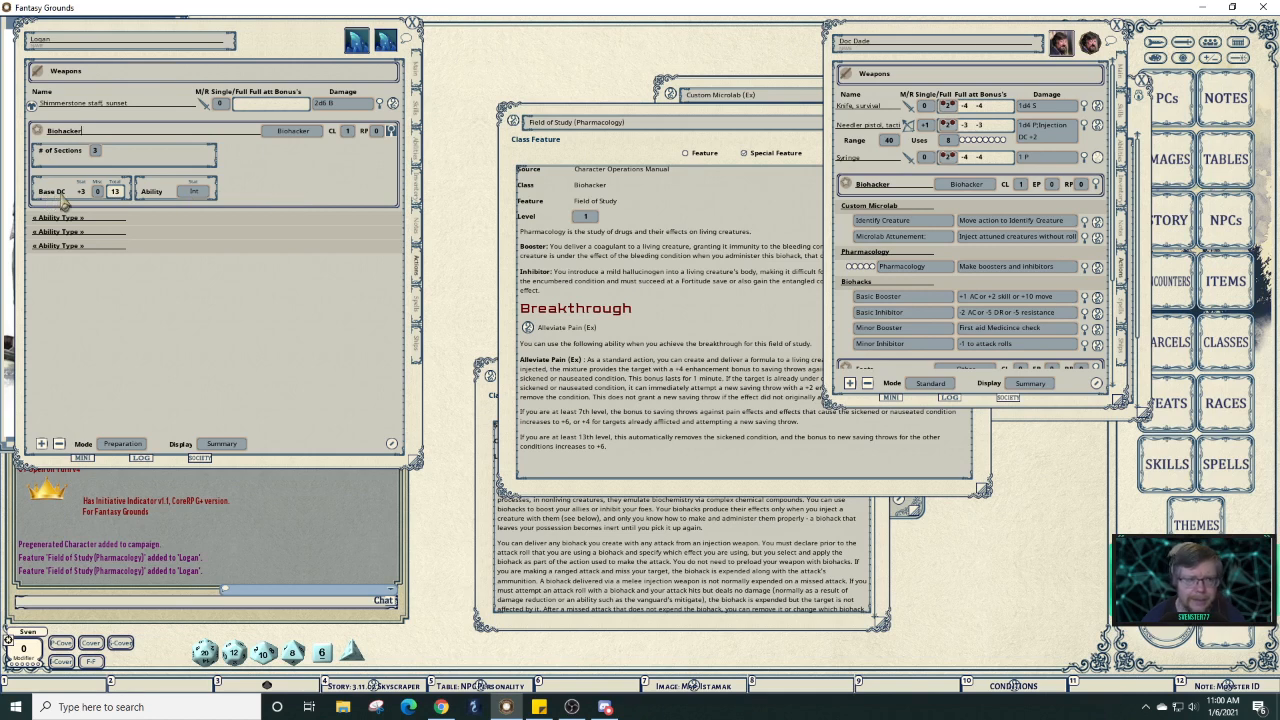
left_click(391, 133)
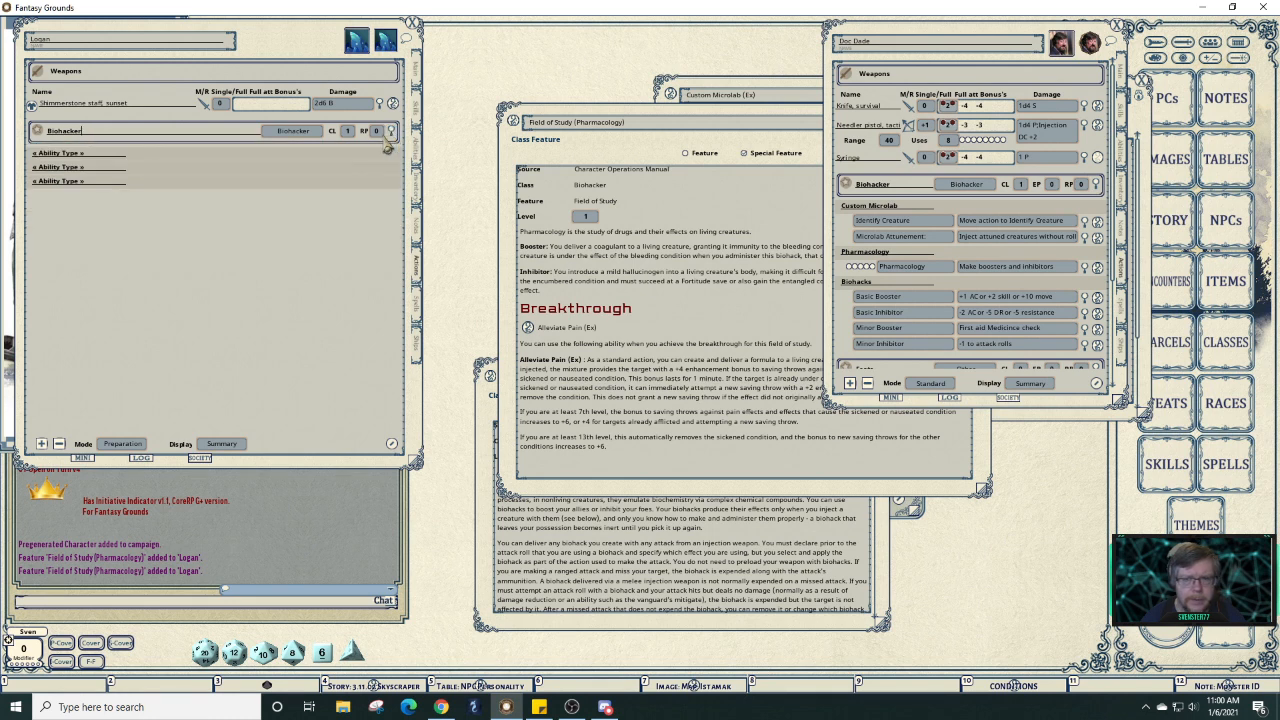
Name the sections Biohacks, Custom Microlab and Pharmacology, and add a blank entry under Pharmacology.
left_click(90, 157)
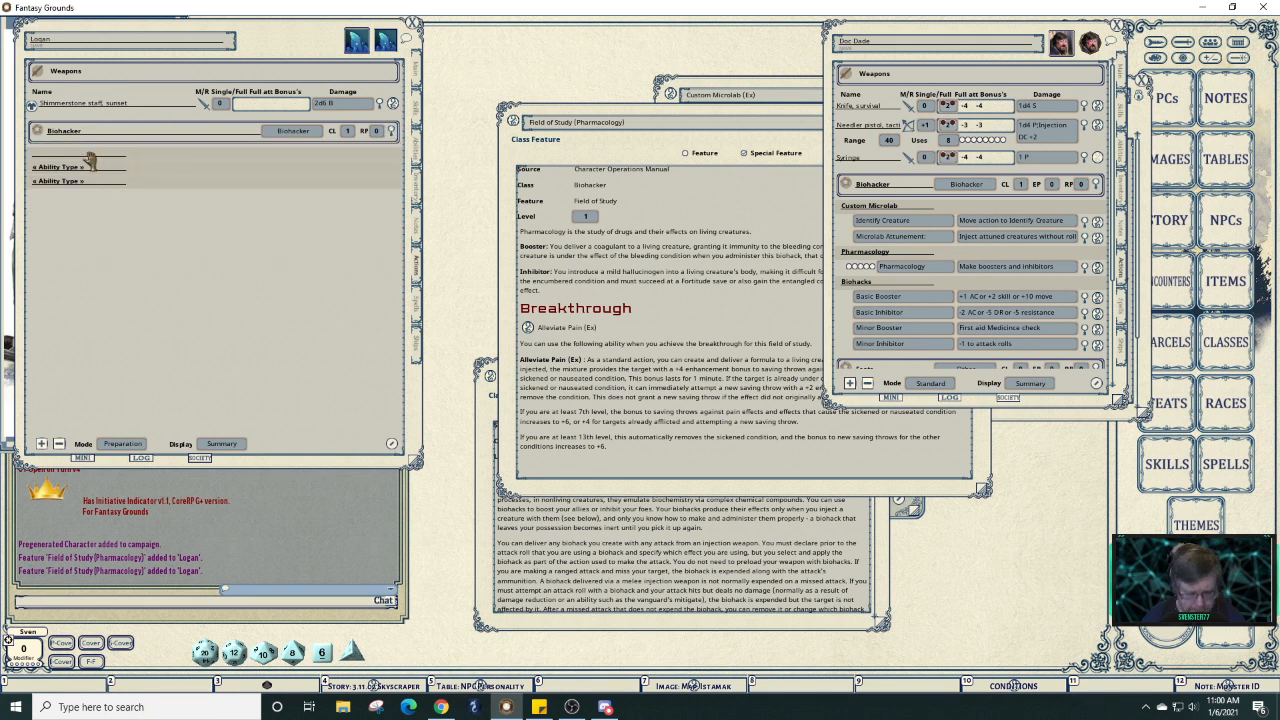
type("Biohack")
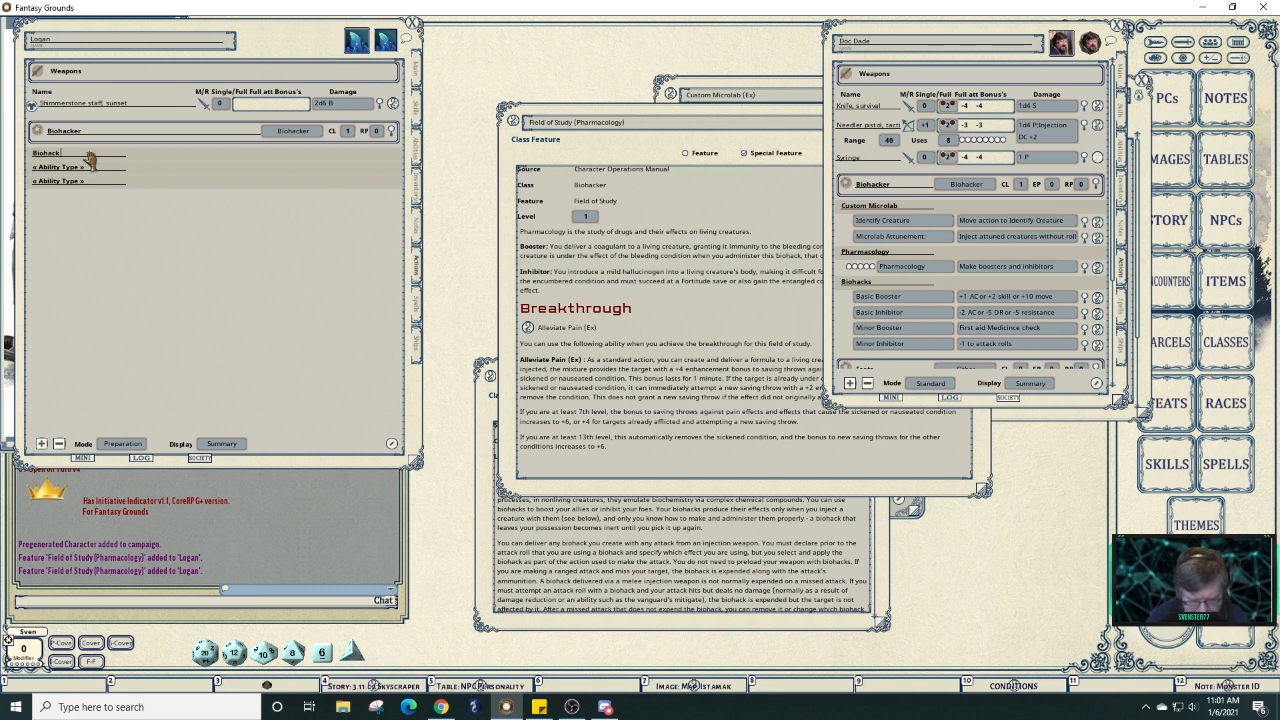
type("s")
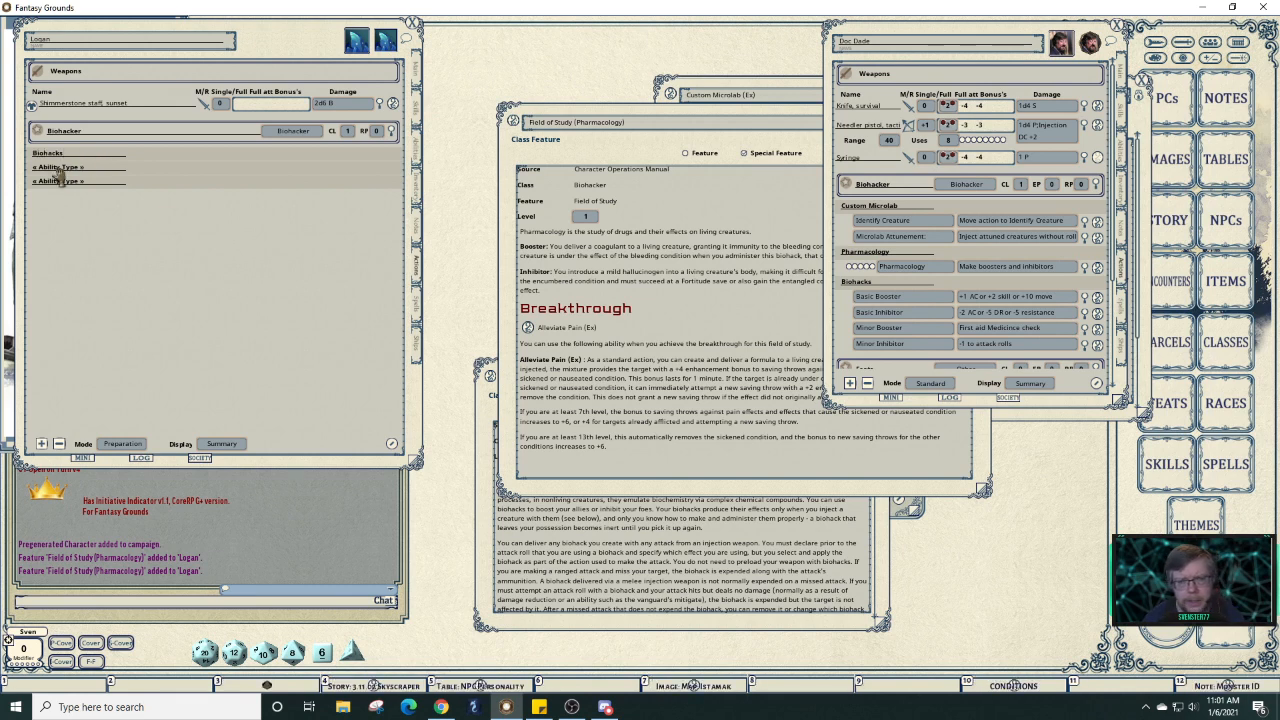
left_click(58, 169)
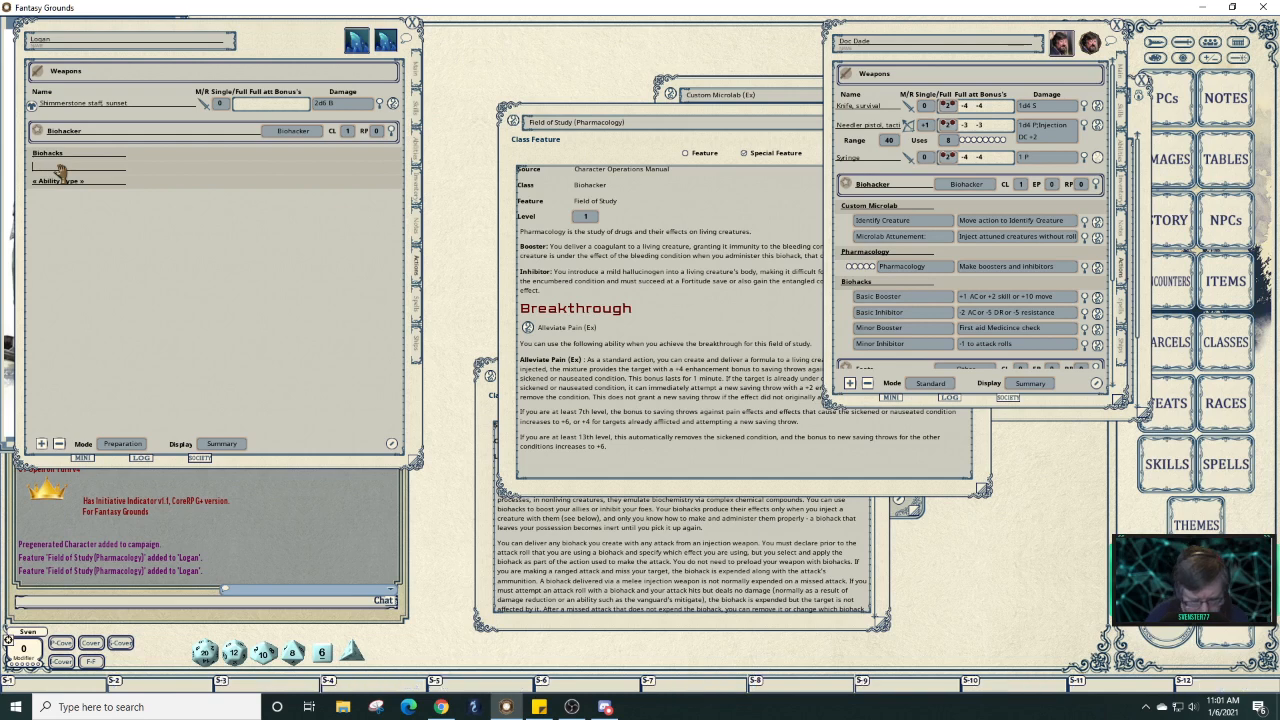
type("Custom")
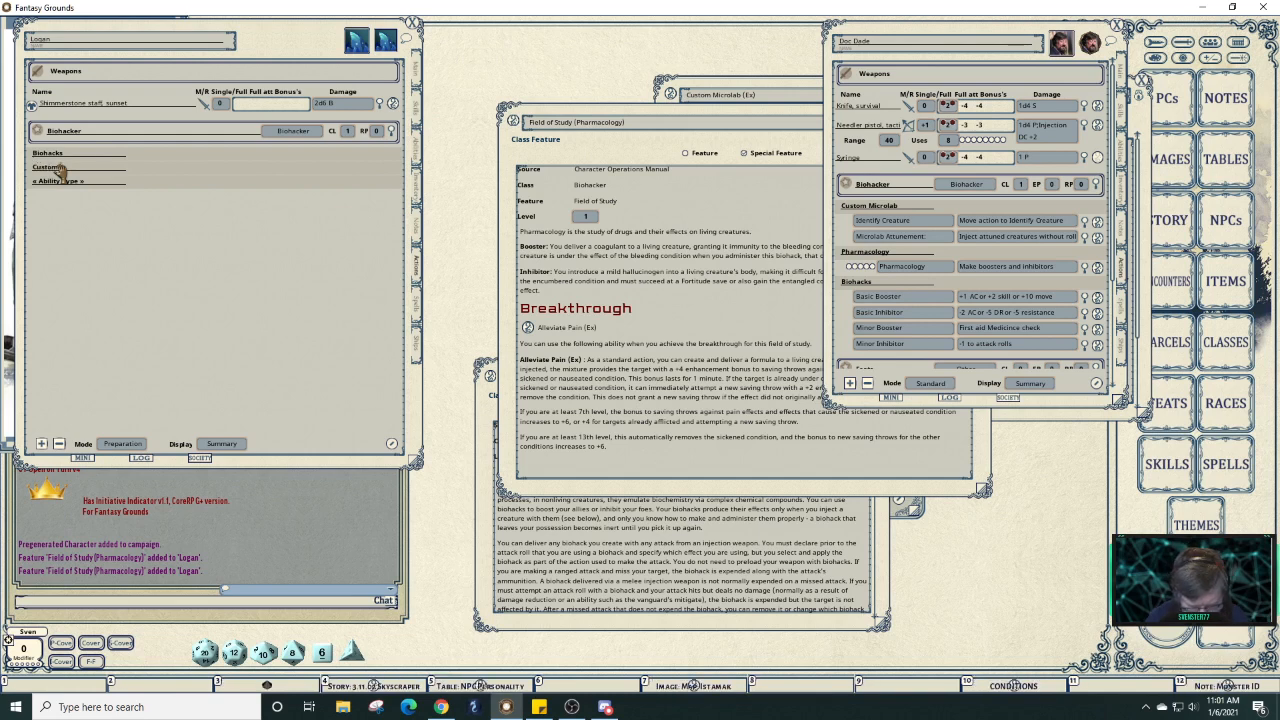
type(" Microlab")
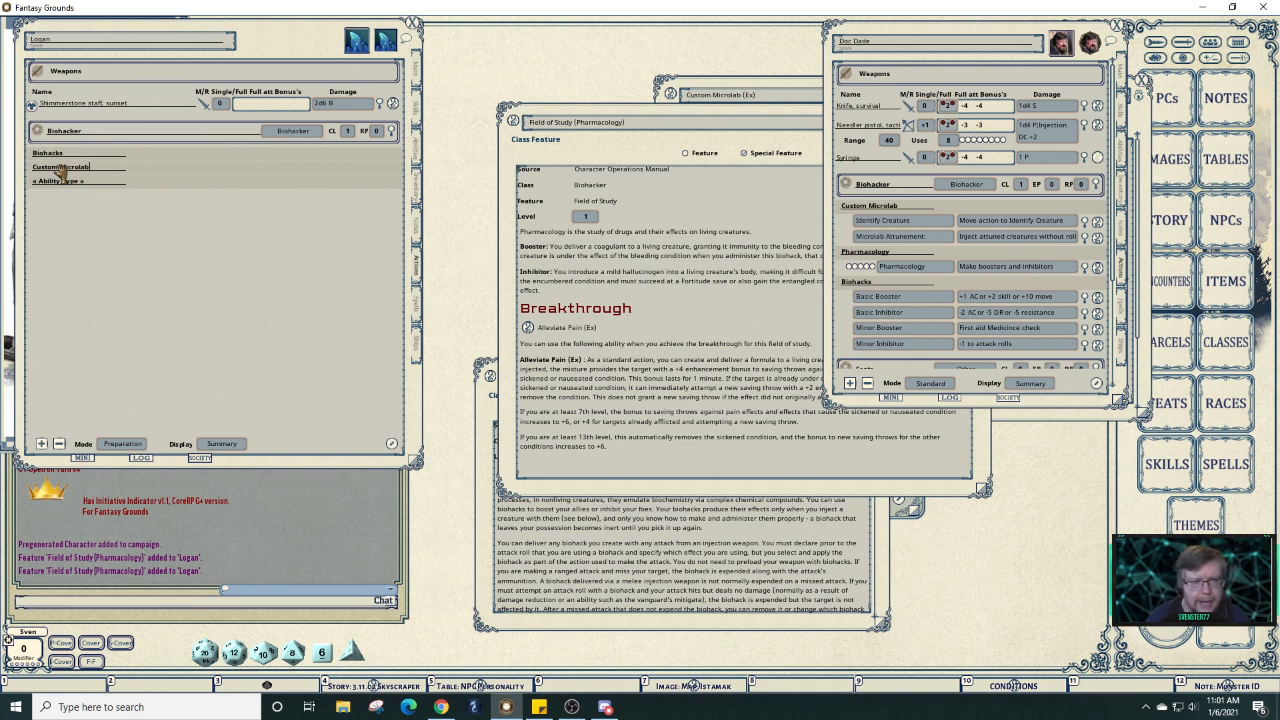
left_click(66, 182)
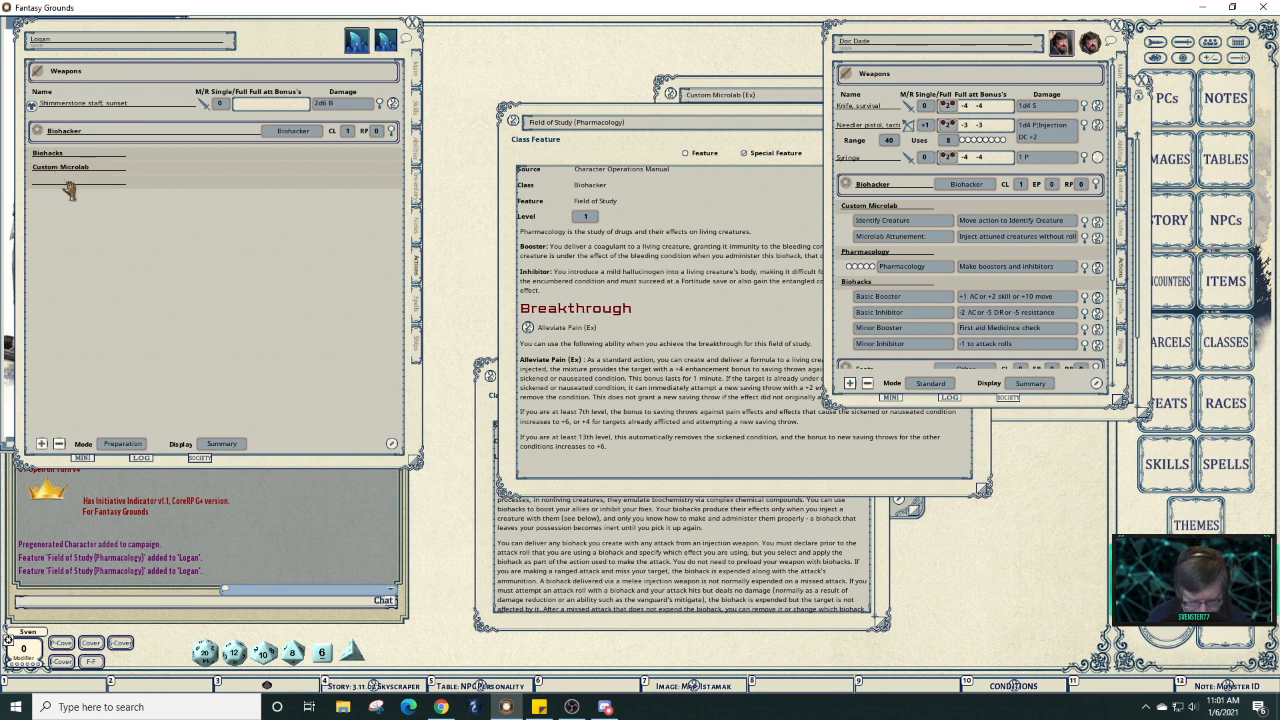
type("Pharm")
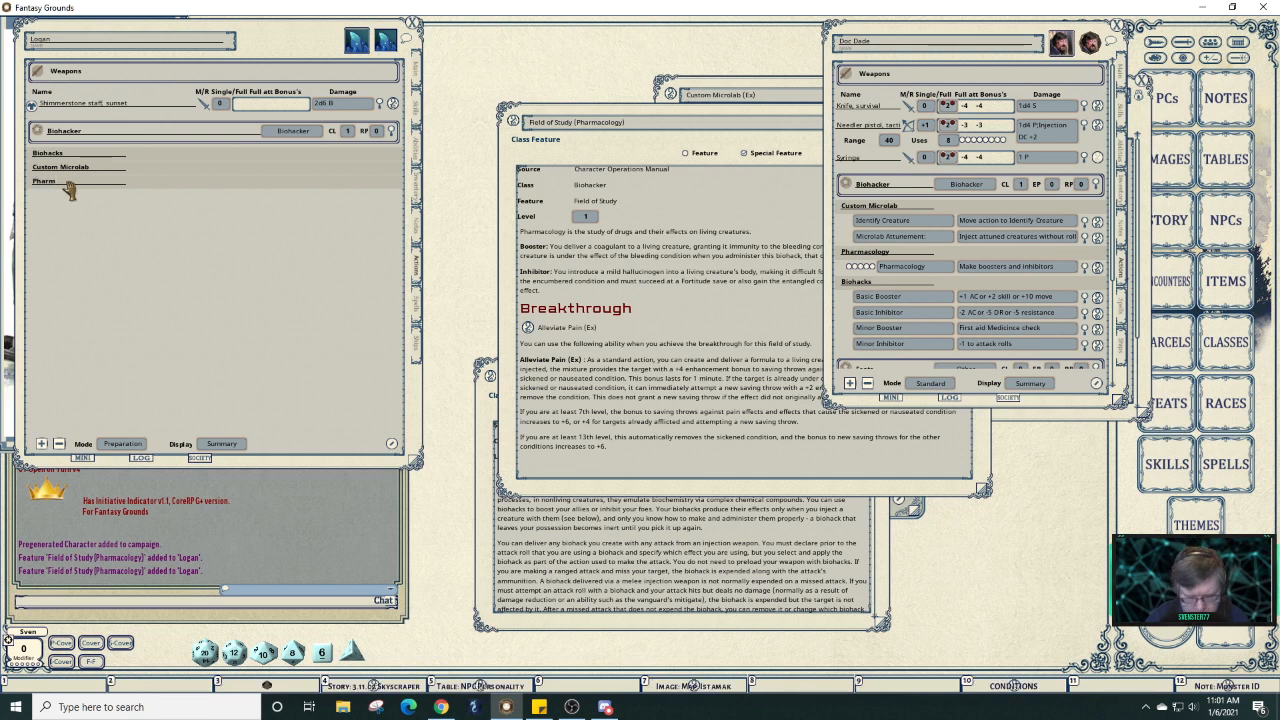
type("acology")
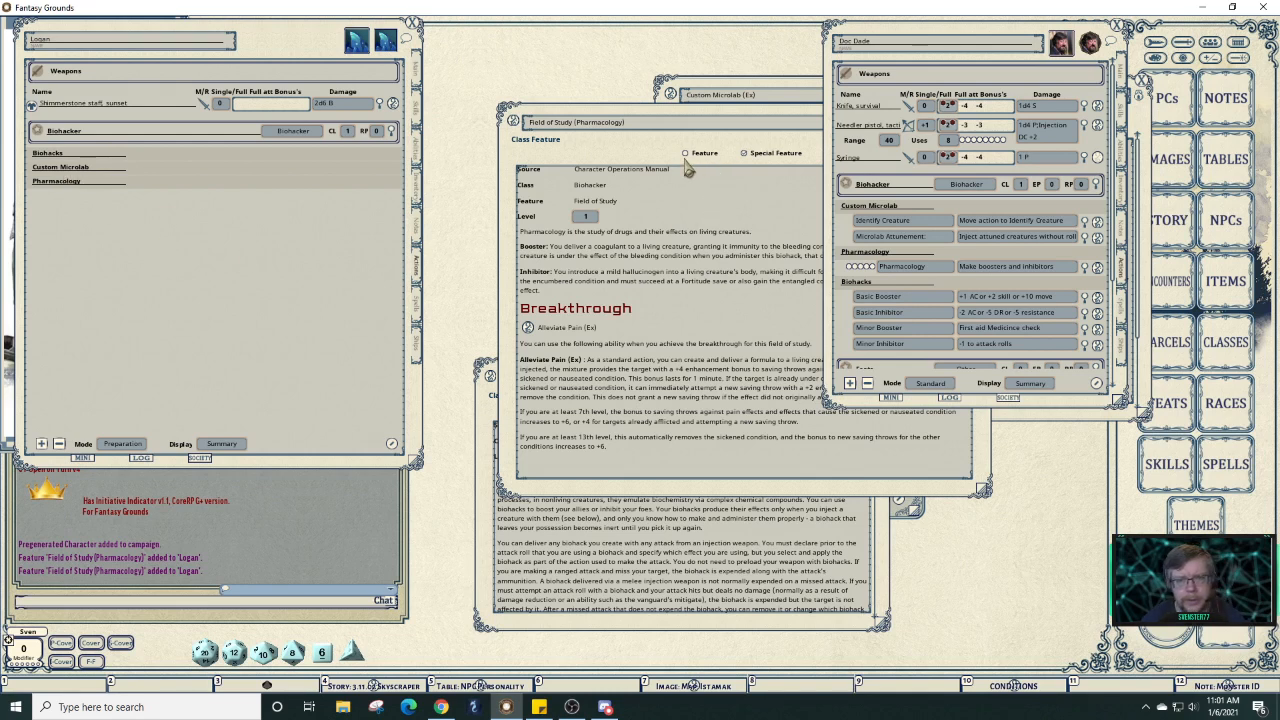
left_click(253, 182)
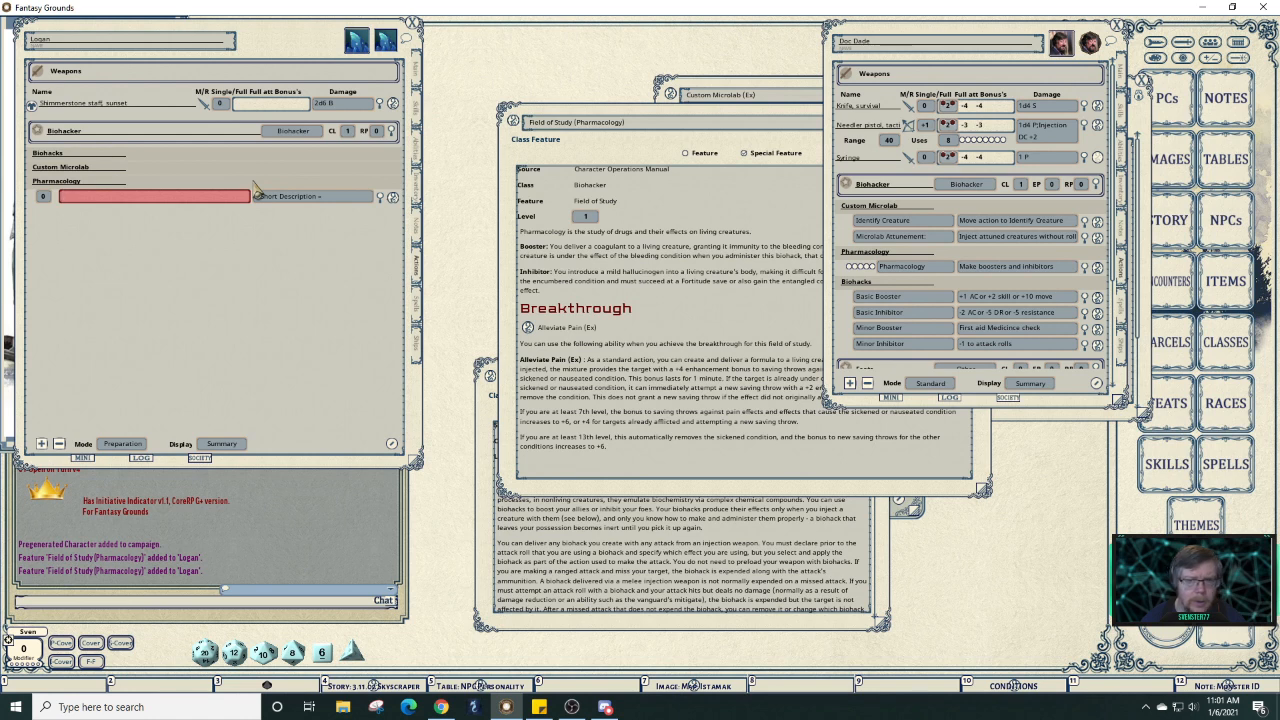
Copy Pharmacology from the reference sheet, delete the blank entry, and expand both sheets' Pharmacology actions.
left_click(918, 268)
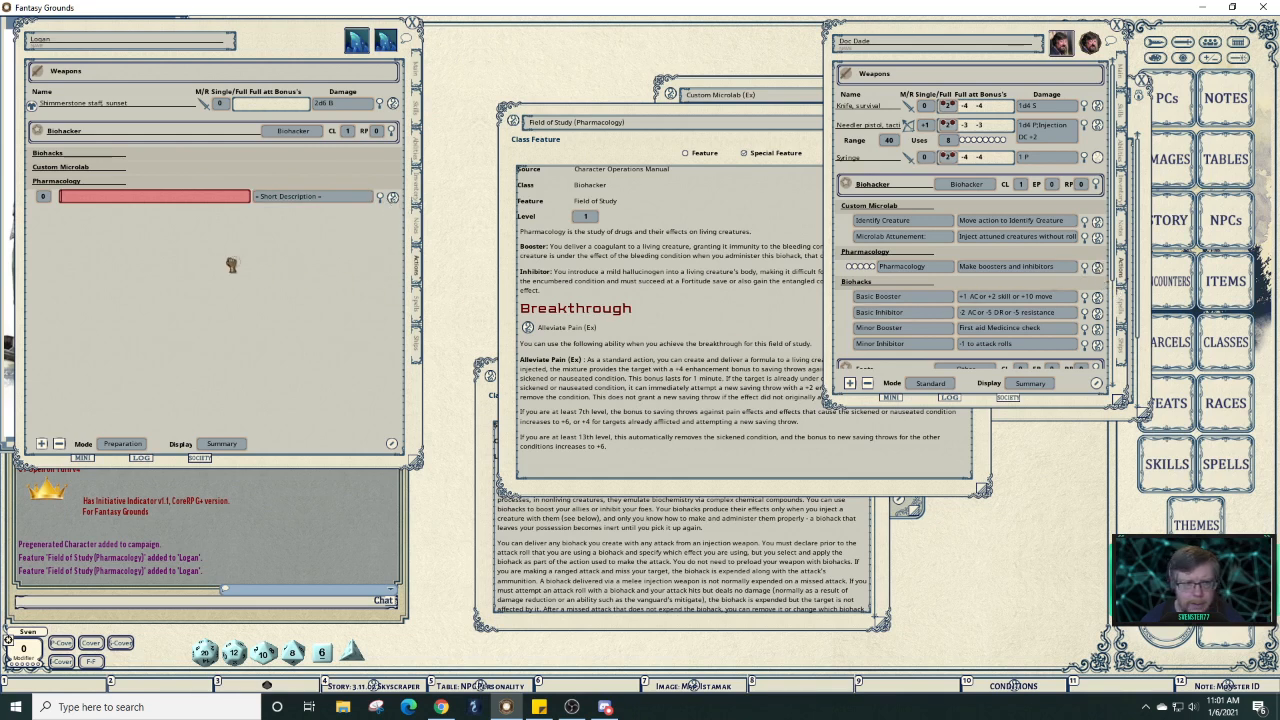
left_click_drag(155, 200, 147, 190)
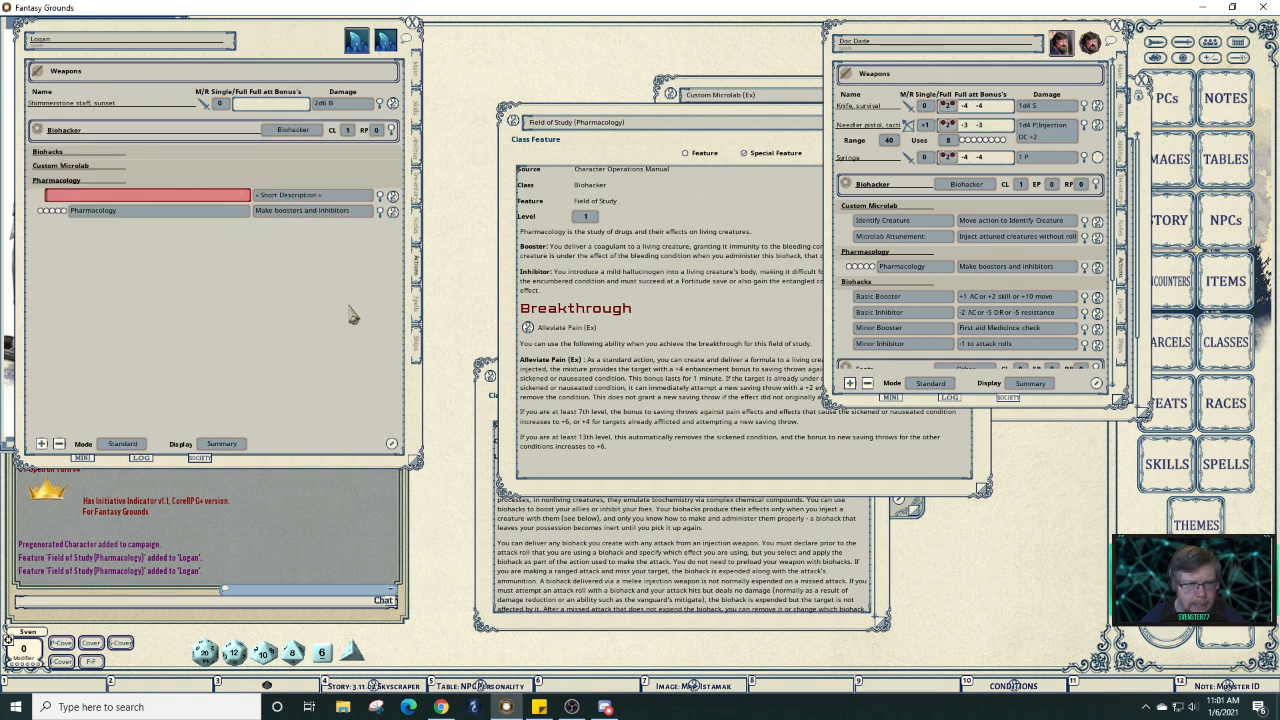
left_click(391, 443)
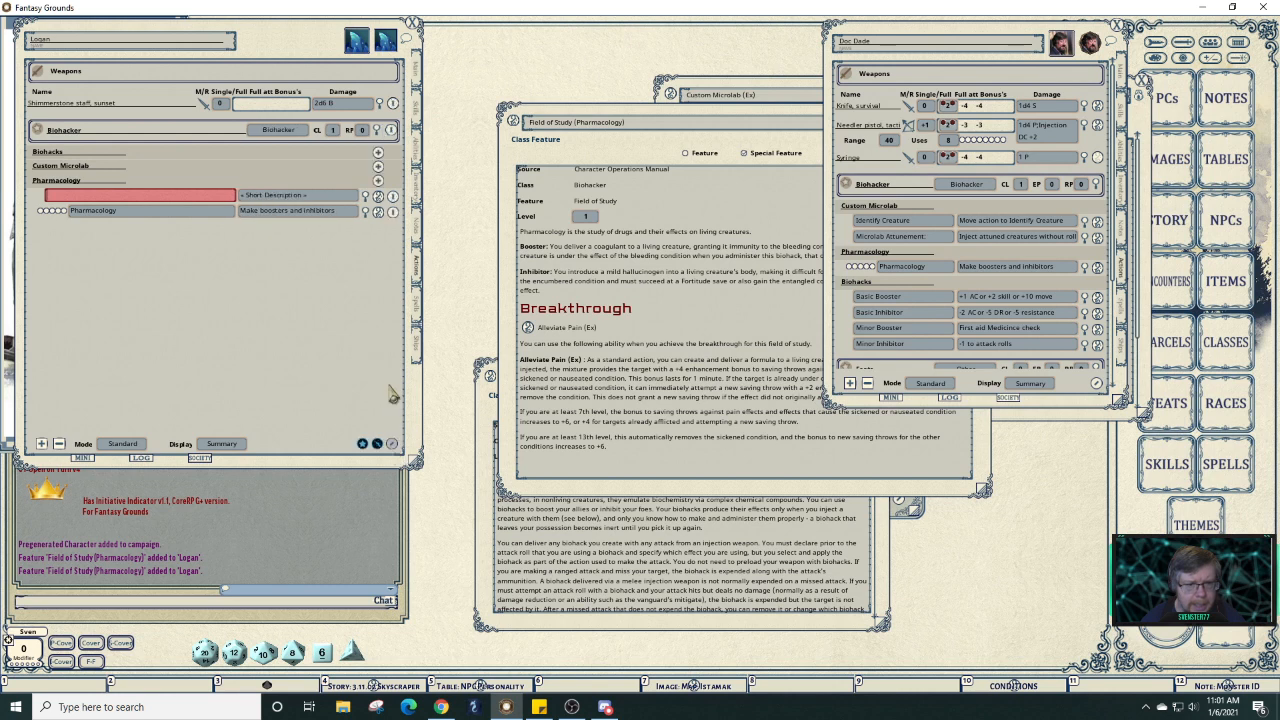
left_click(397, 204)
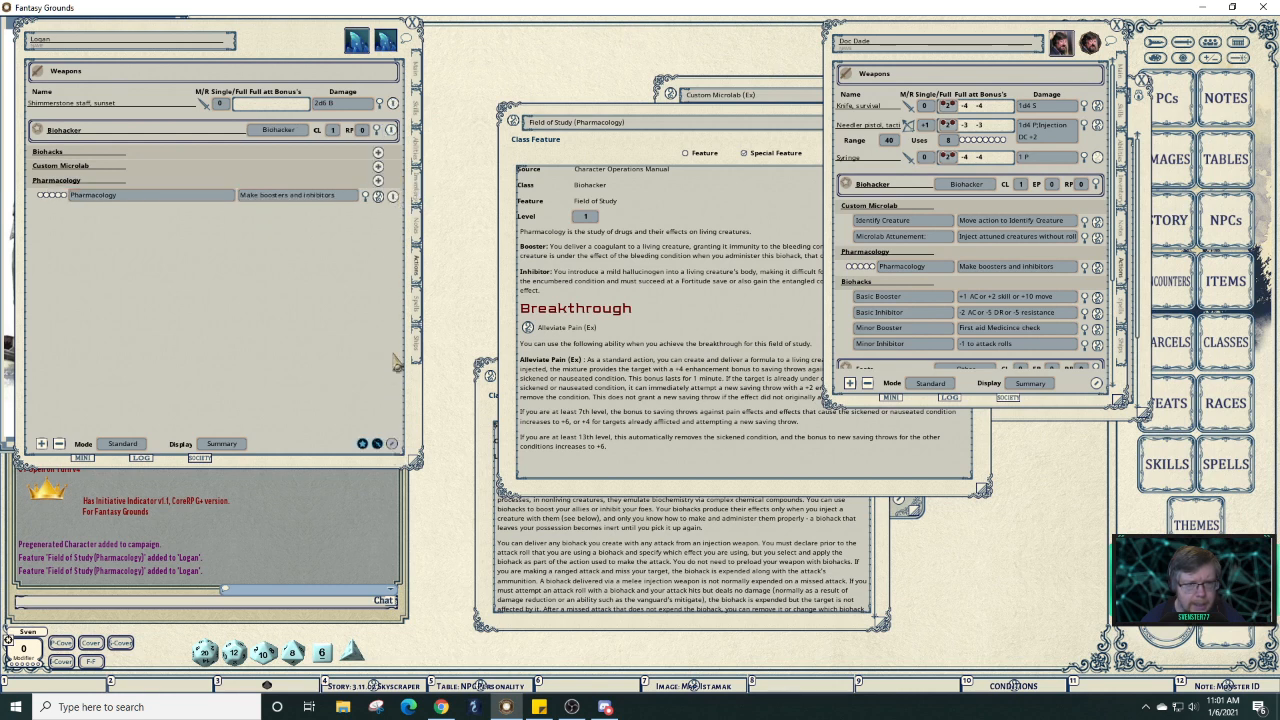
left_click(391, 443)
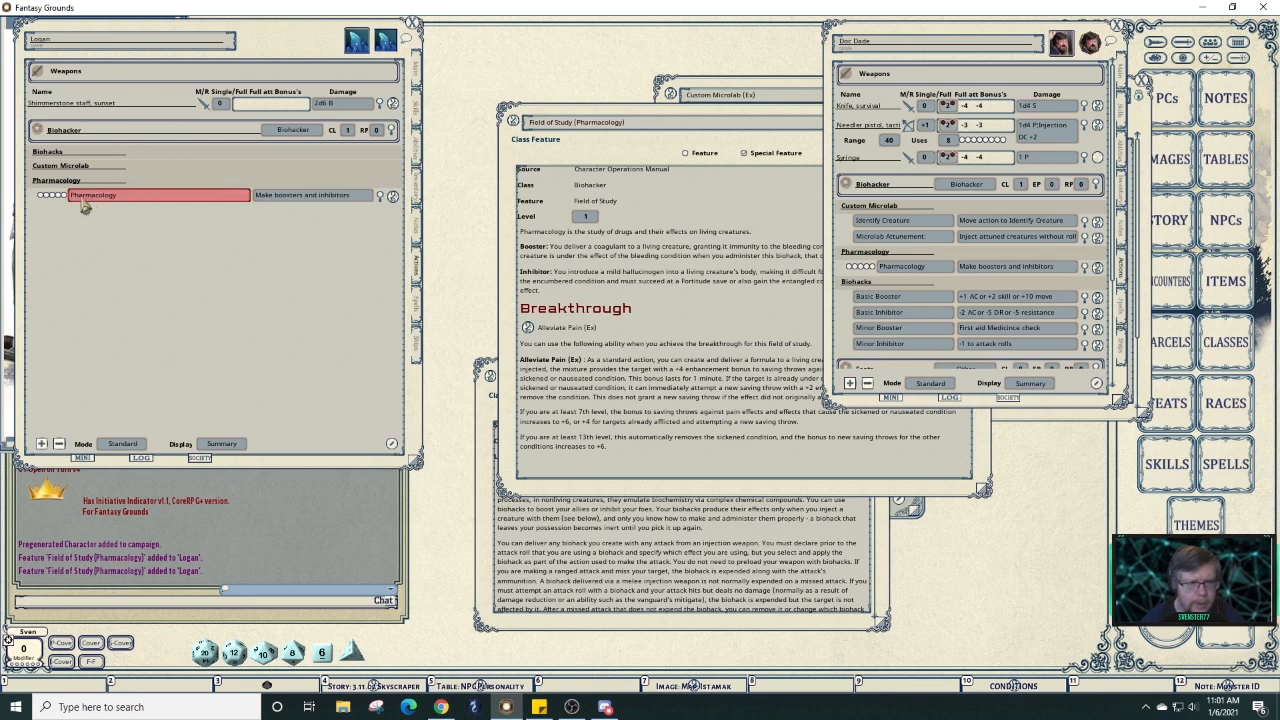
left_click(381, 197)
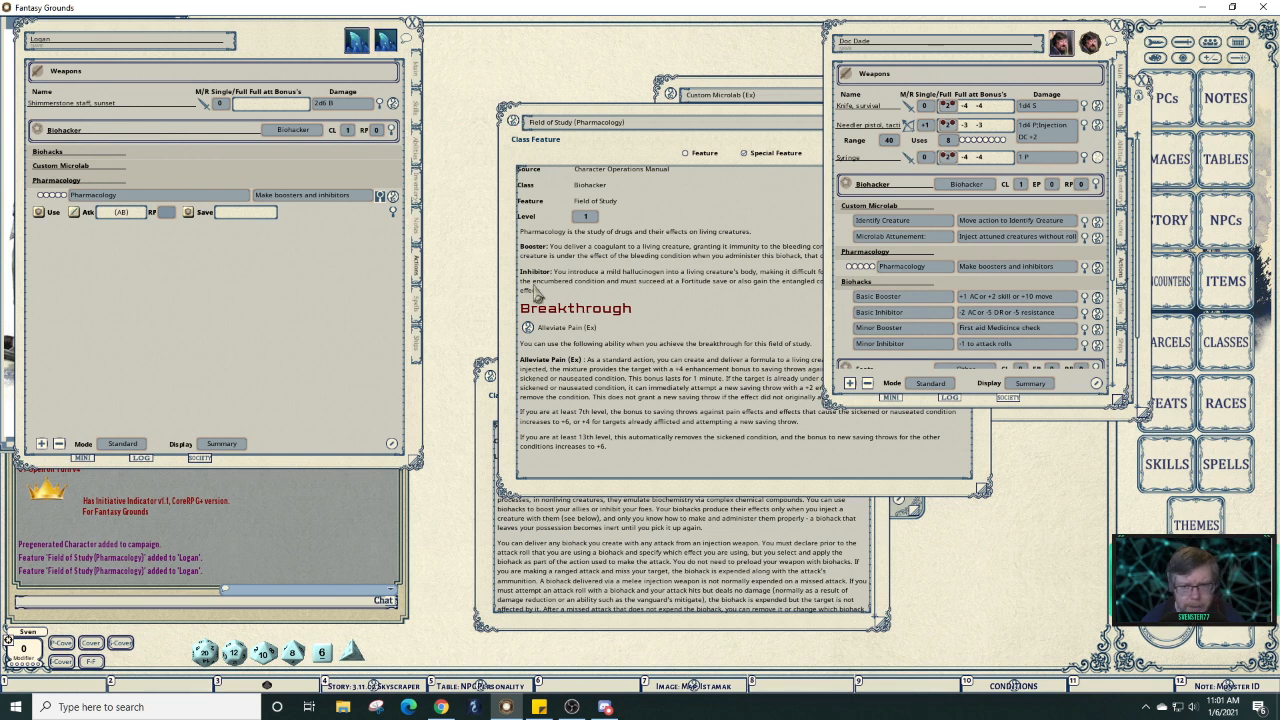
left_click(1095, 268)
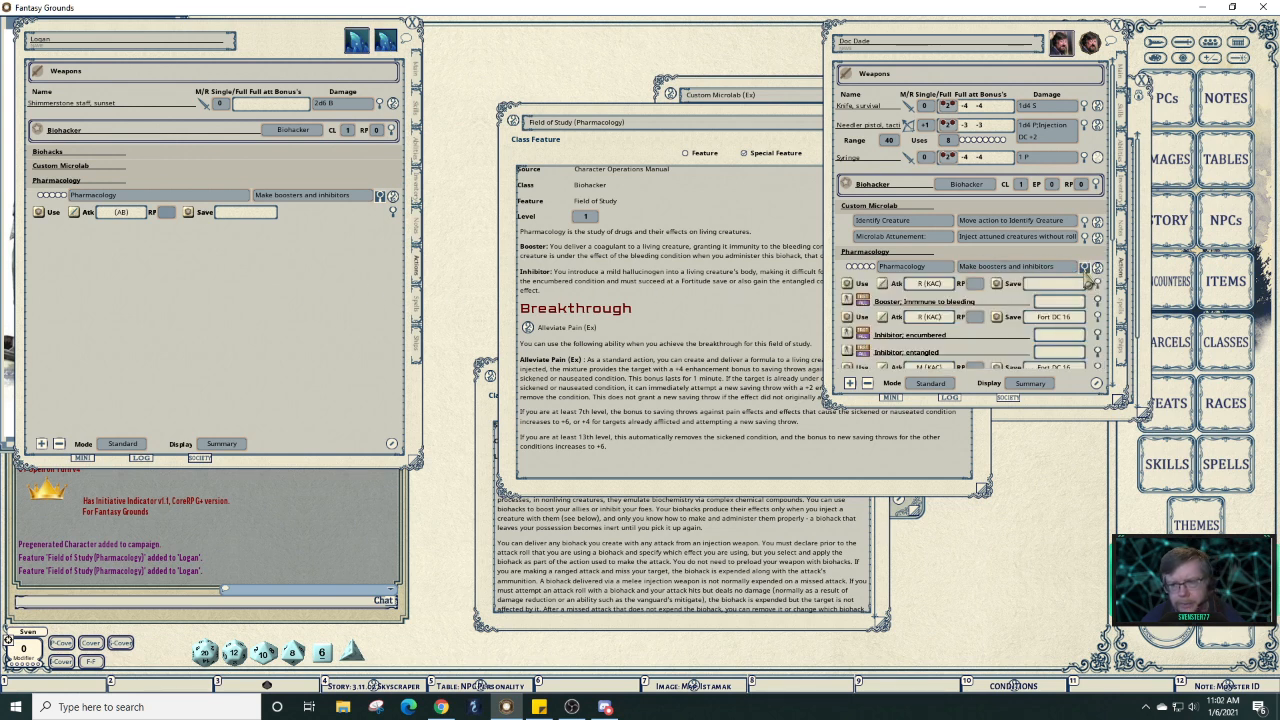
scroll(1088, 282, "down", 1)
scroll(1088, 282, "down", 2)
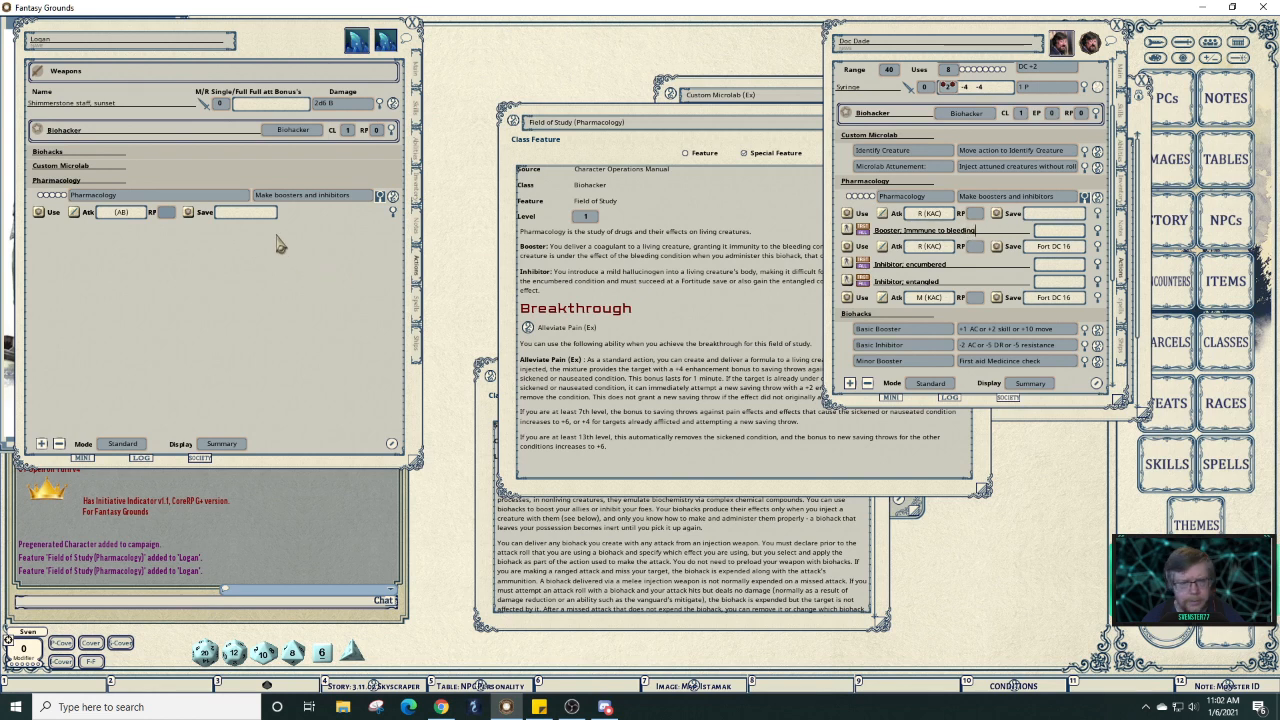
left_click(169, 199)
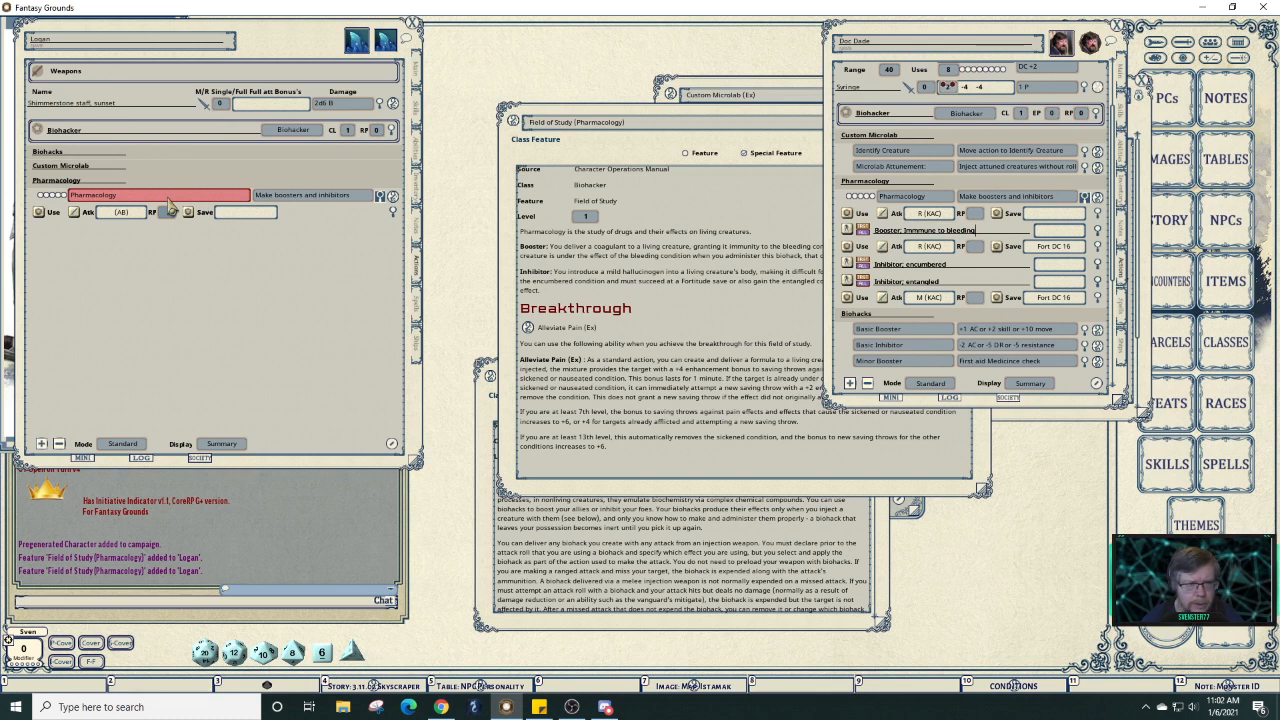
Add an empty effect action to the Pharmacology ability.
right_click(170, 203)
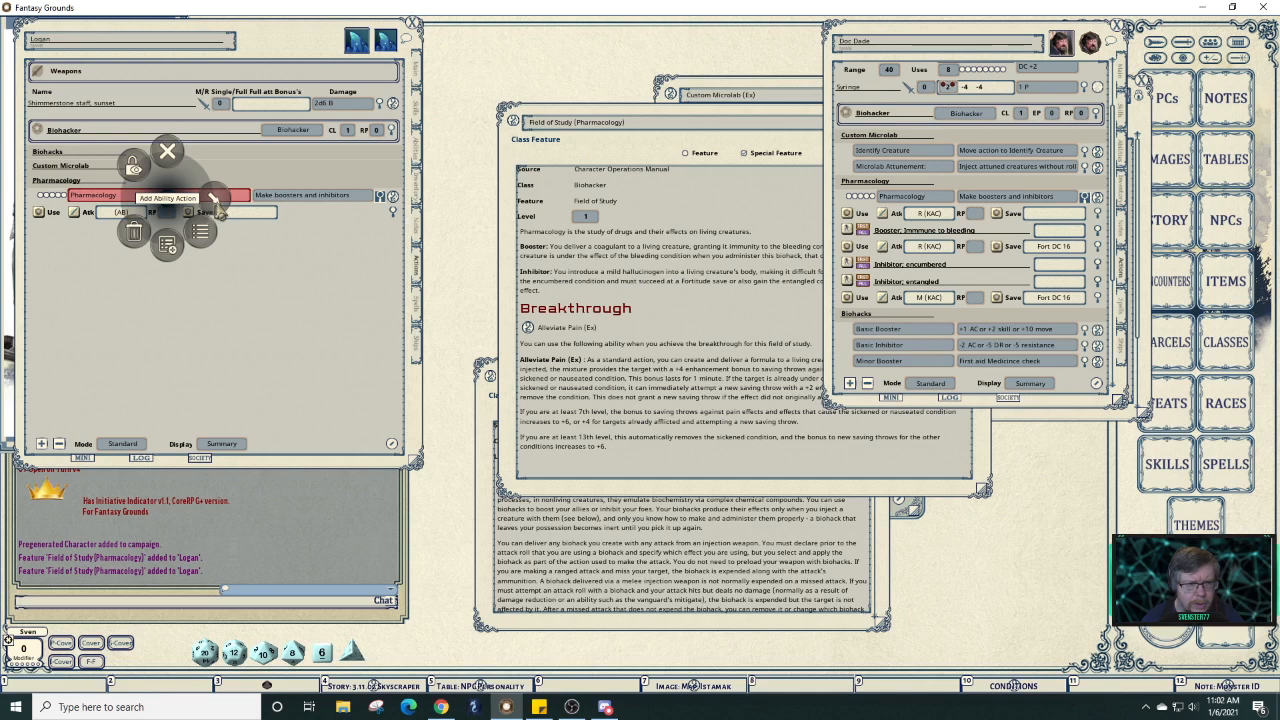
left_click(217, 206)
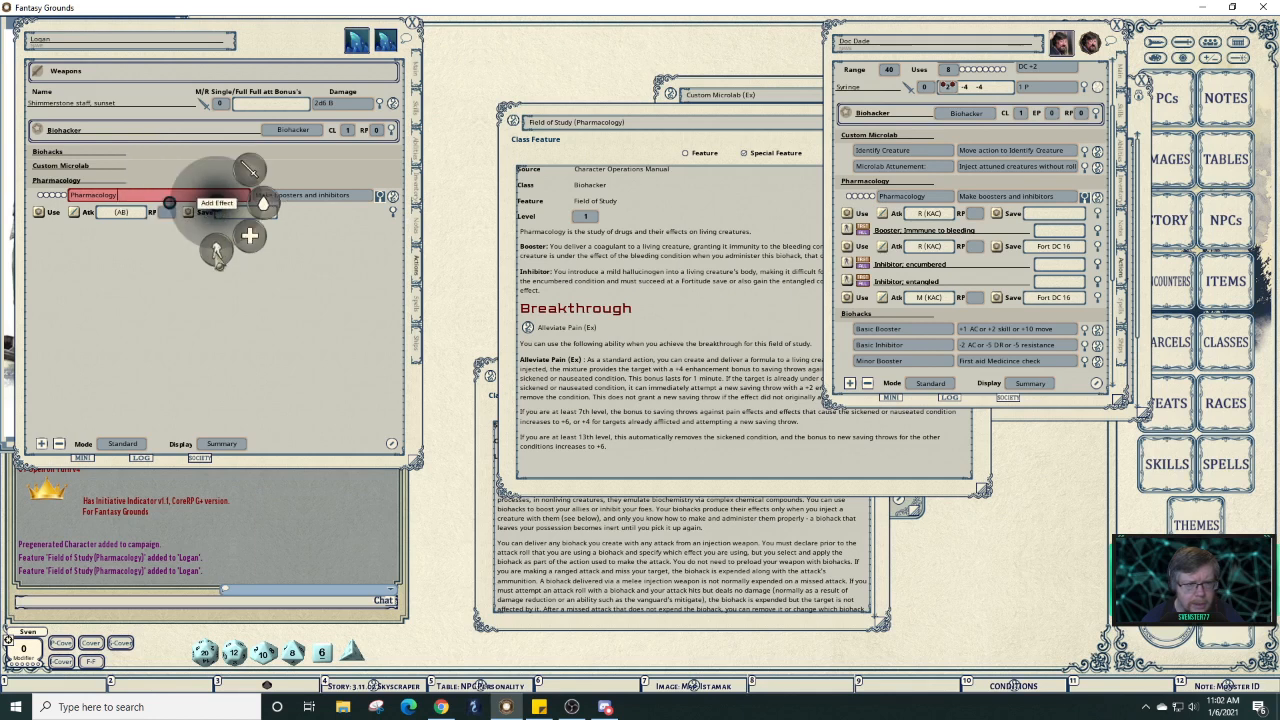
left_click(216, 250)
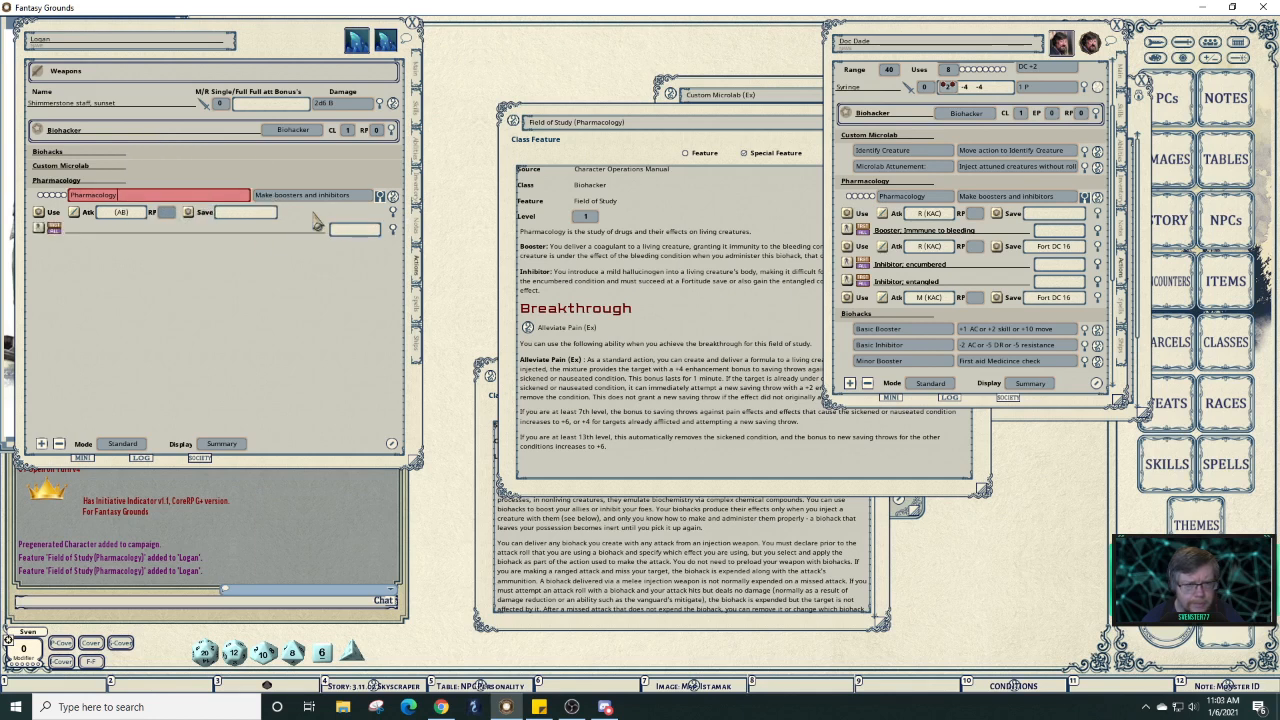
Delete Pharmacology's attack/save action and move the rebuilt sheet to the right.
right_click(231, 216)
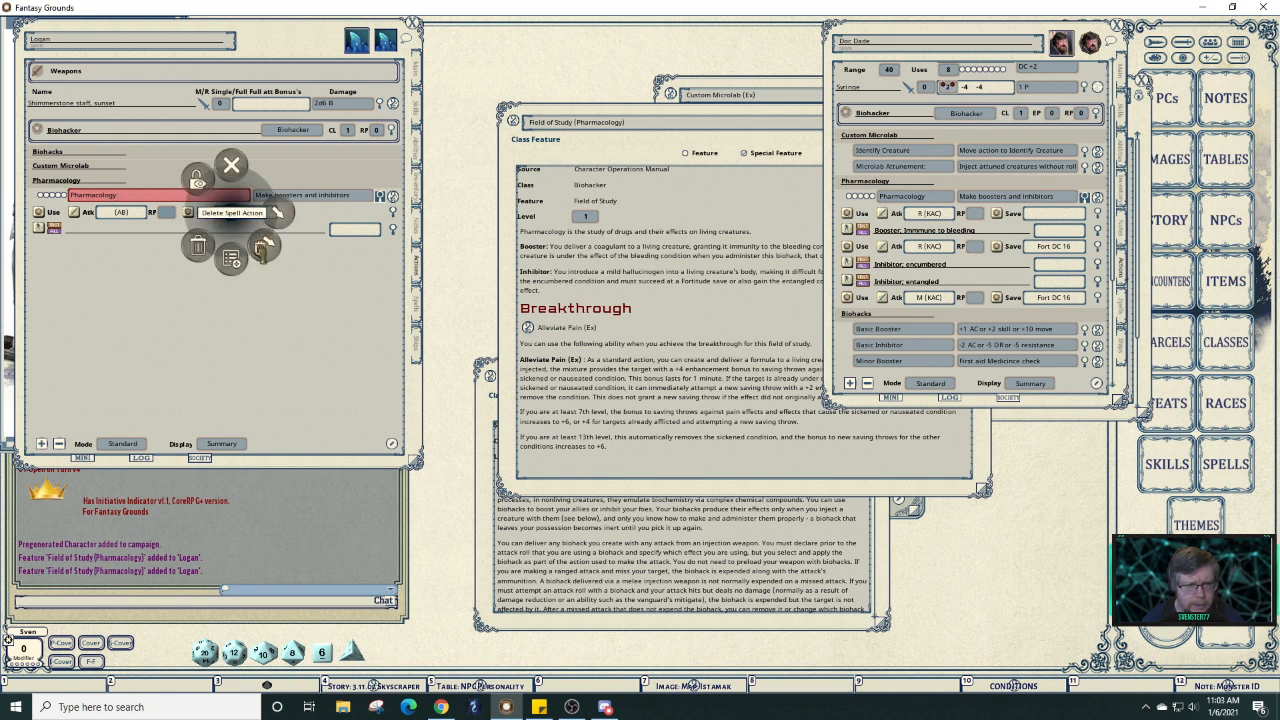
left_click(262, 248)
left_click(312, 252)
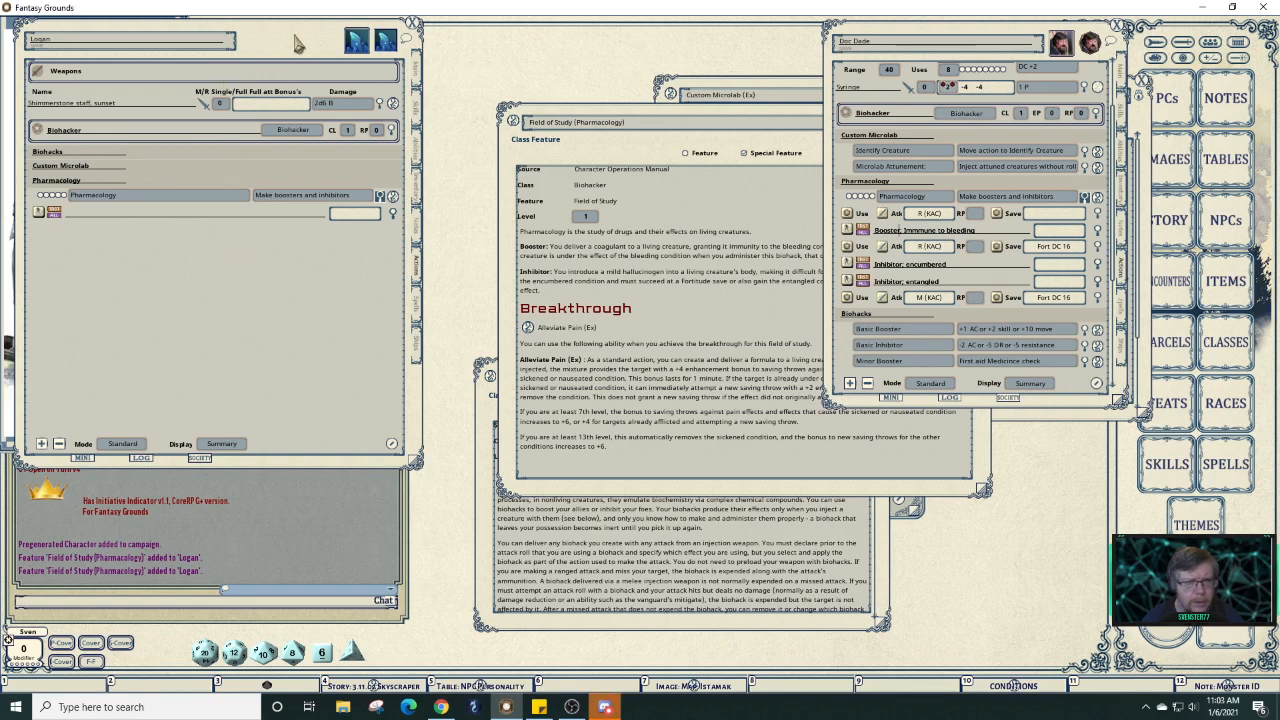
left_click_drag(332, 38, 729, 39)
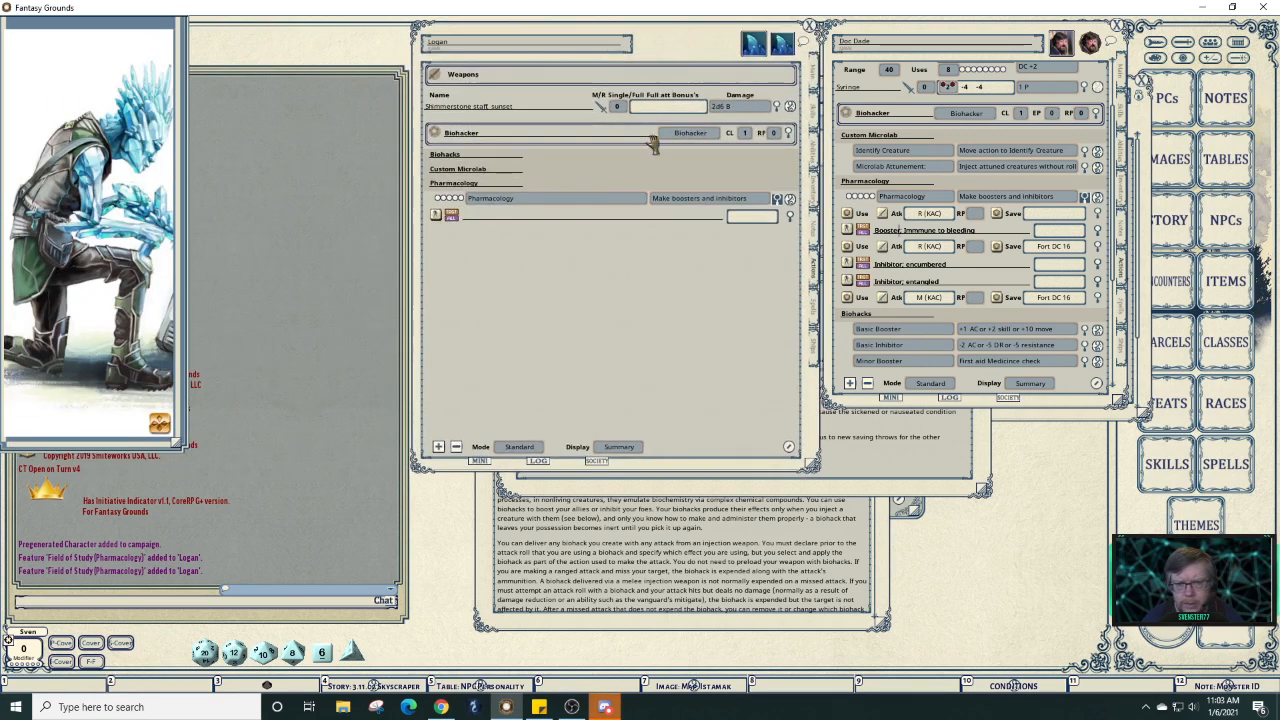
Set the Pharmacology effect to 'Booster; Immune to bleeding' targeting Self, then show the Field of Study description.
left_click(790, 217)
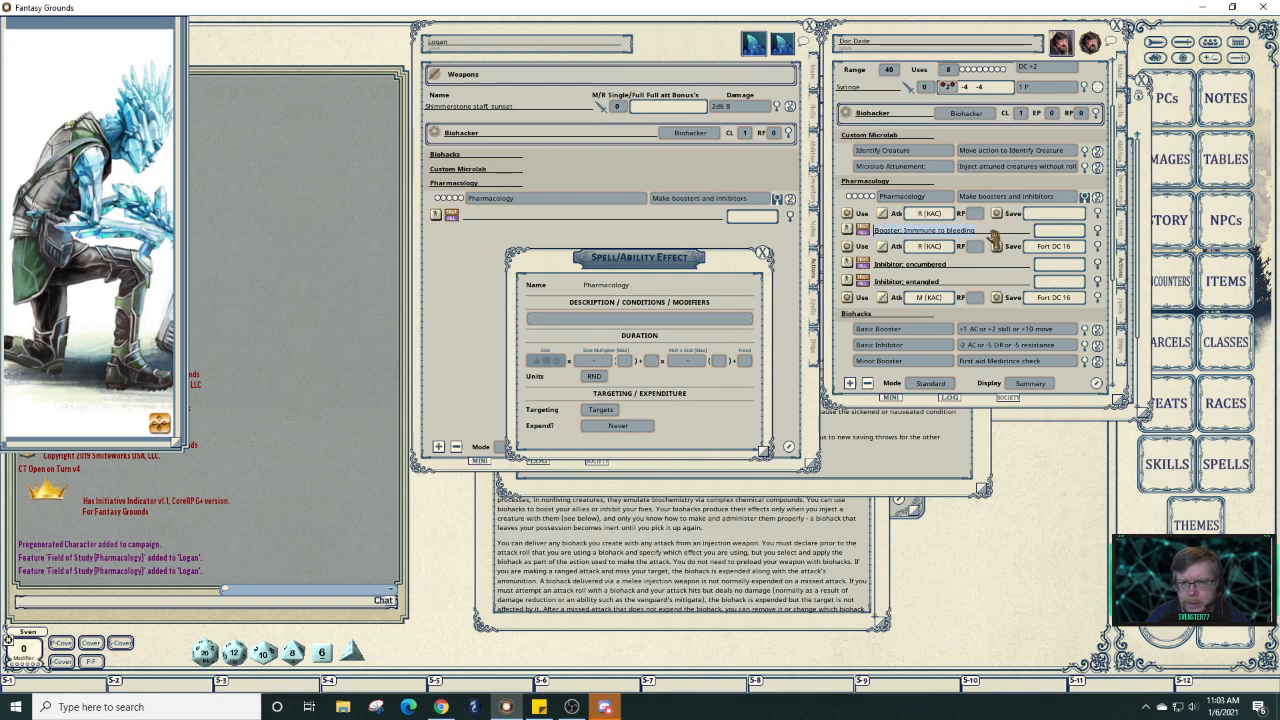
key("ctrl+c")
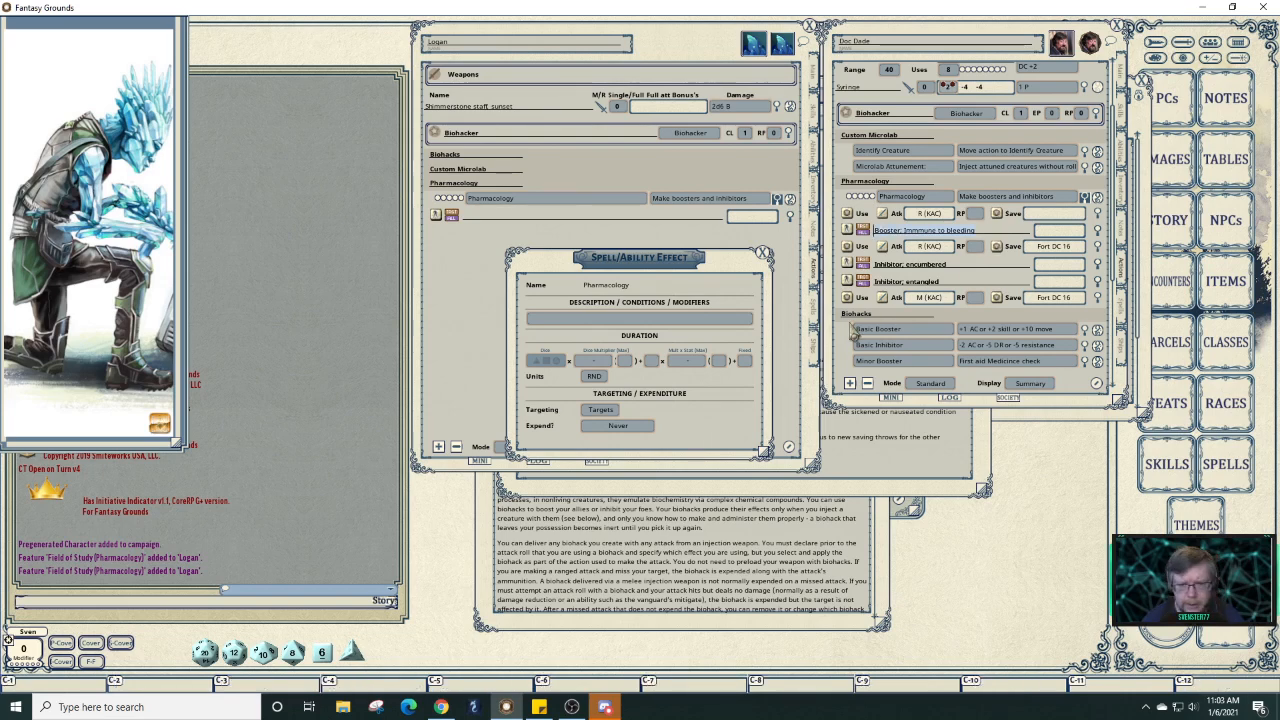
left_click(674, 323)
key("ctrl+v")
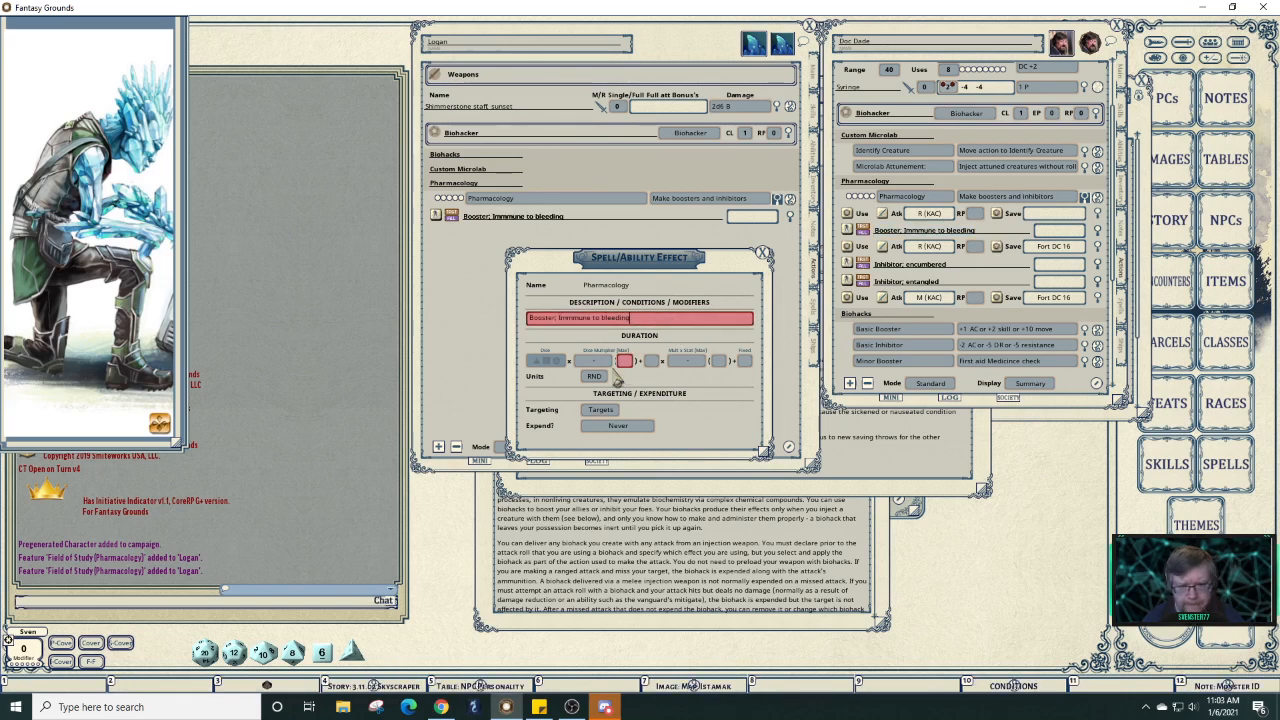
left_click(600, 410)
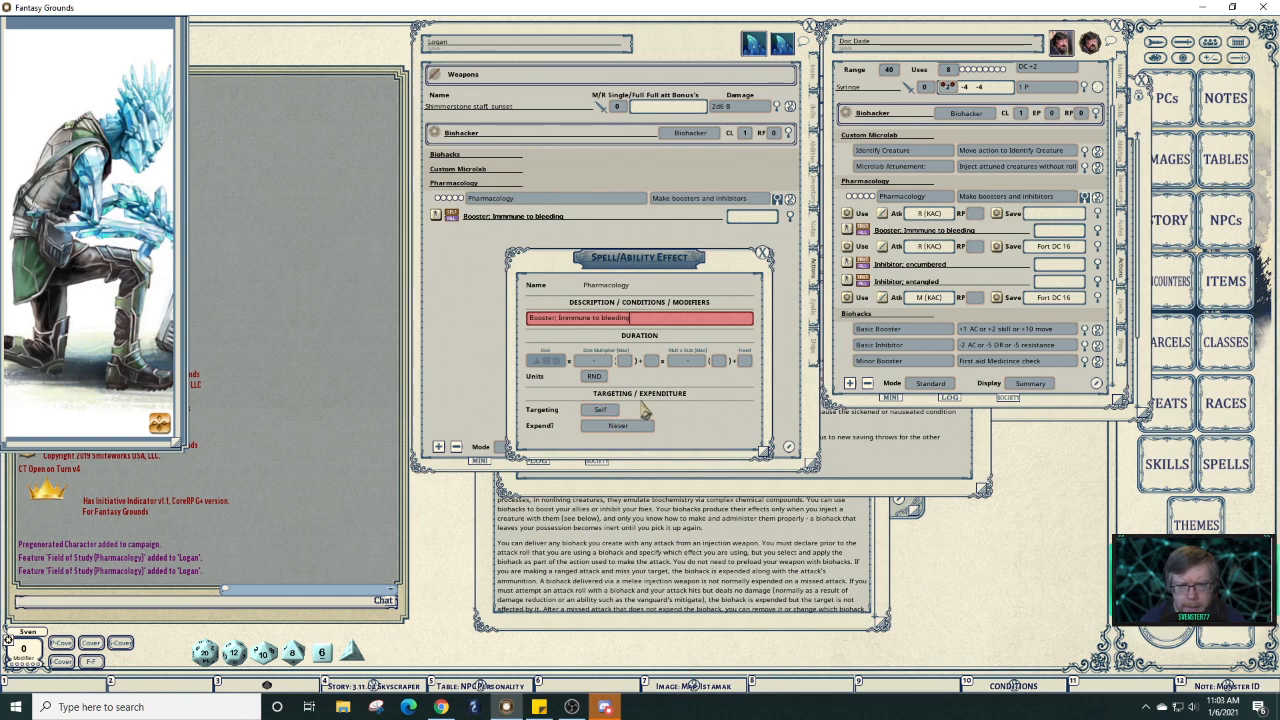
left_click_drag(714, 274, 367, 298)
left_click(752, 489)
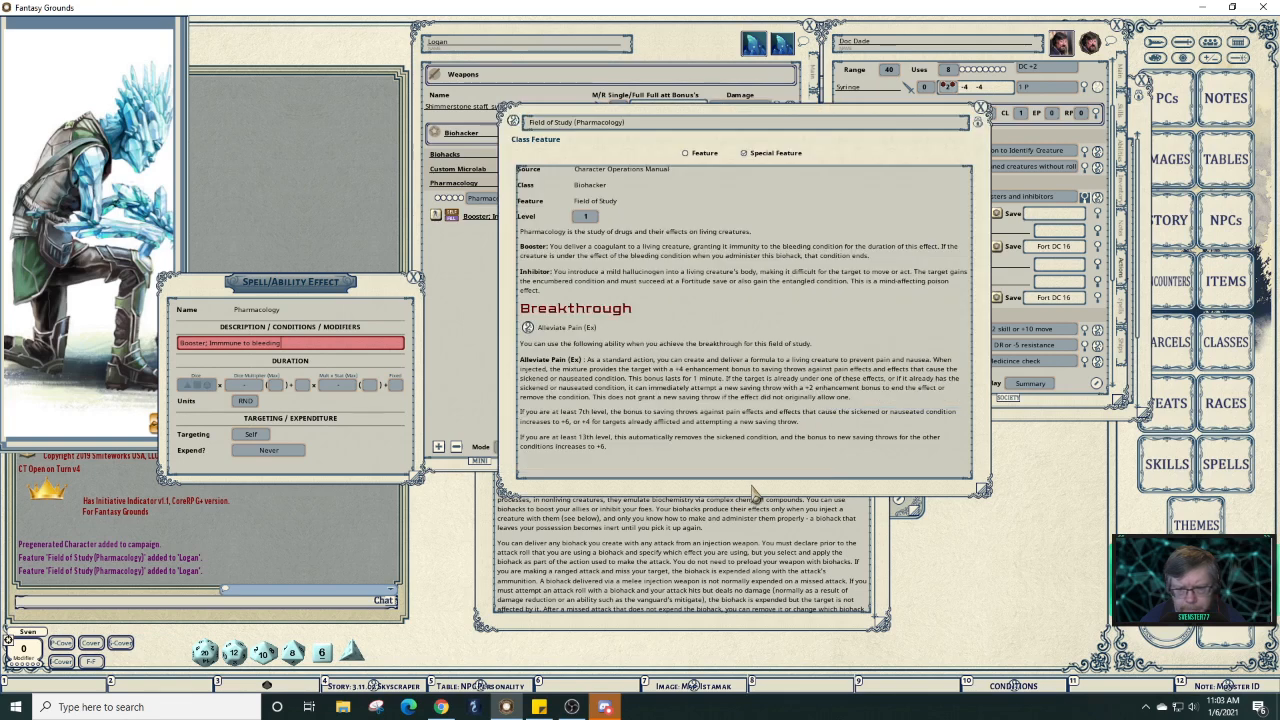
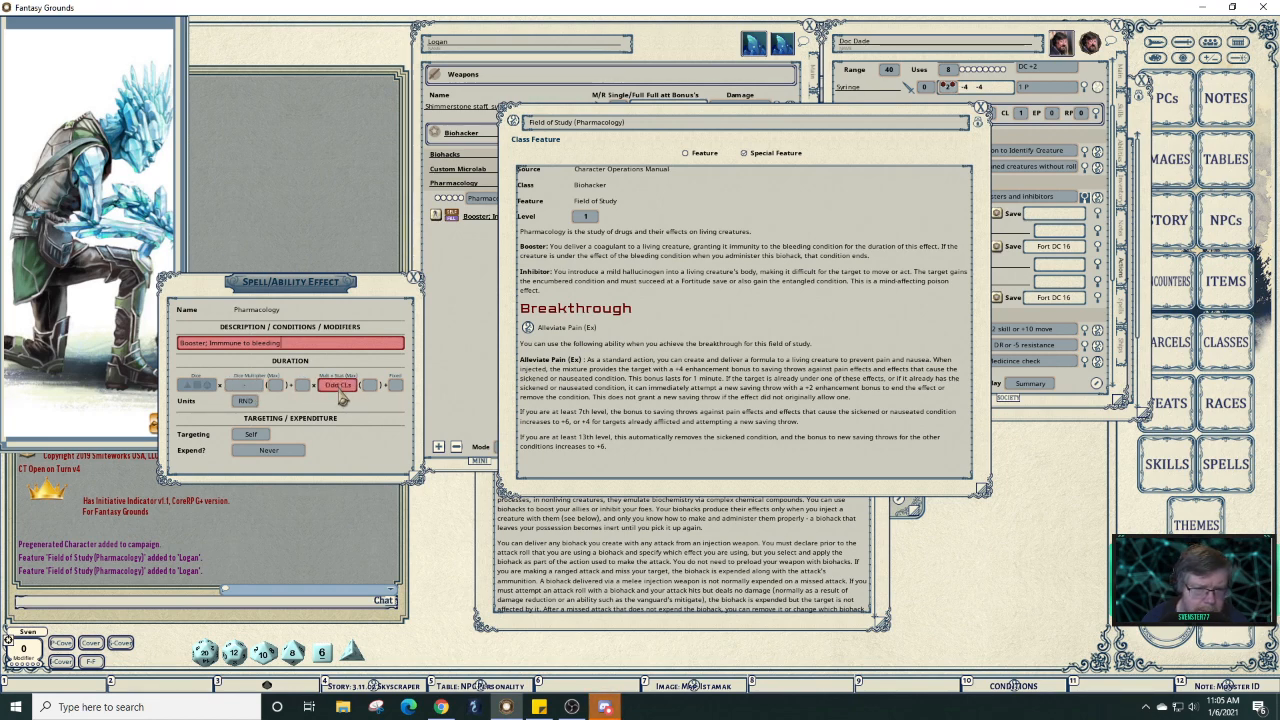
Switch the bleeding-immunity booster's targeting to Targets and close its effect settings.
left_click(339, 390)
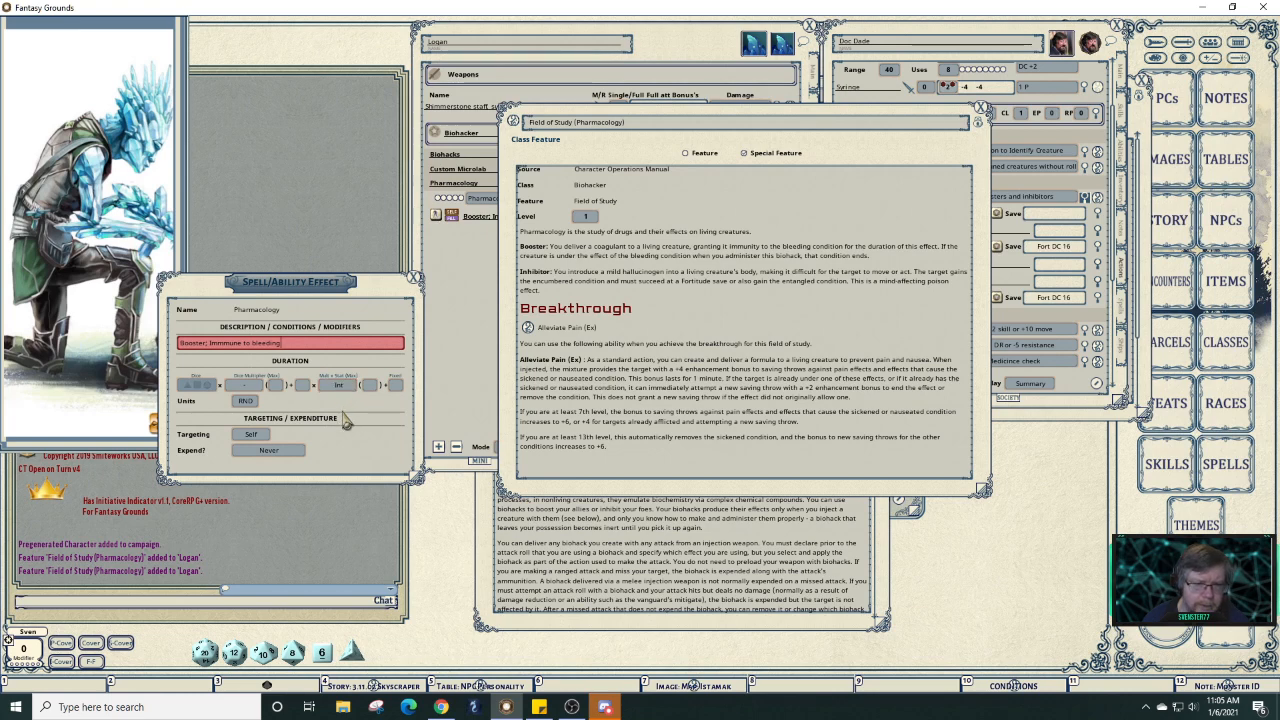
left_click(250, 434)
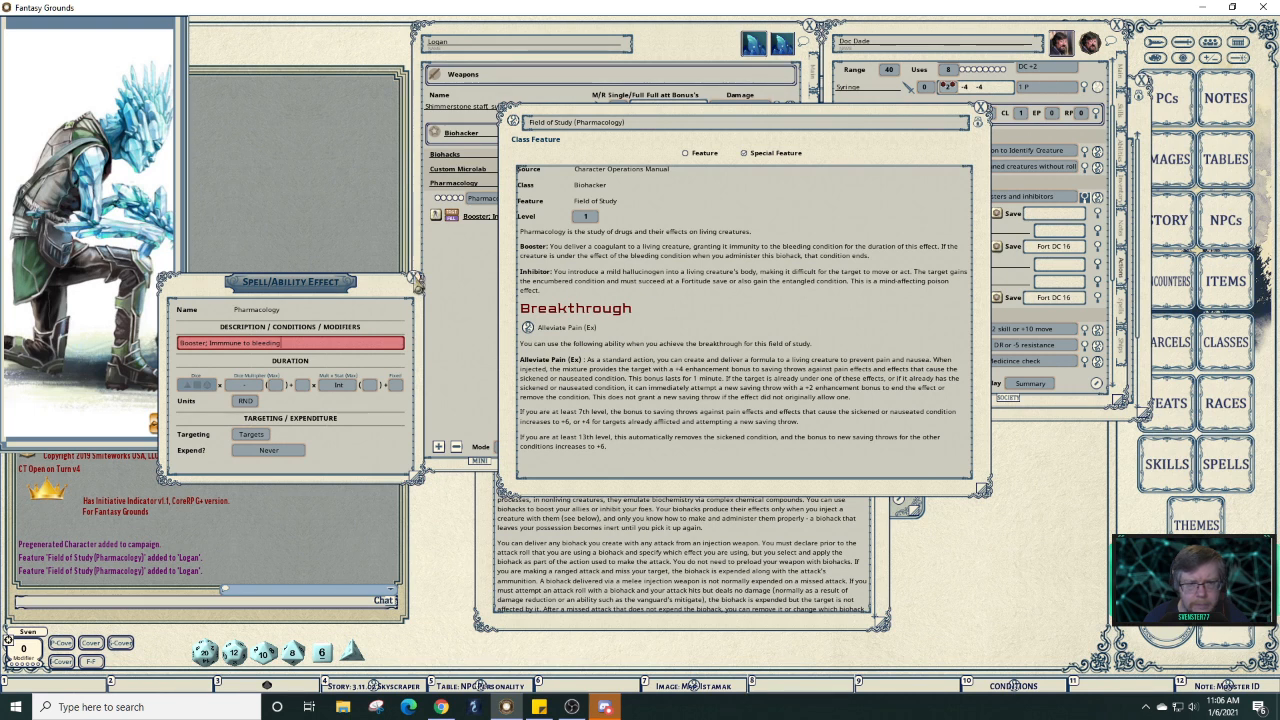
left_click(417, 284)
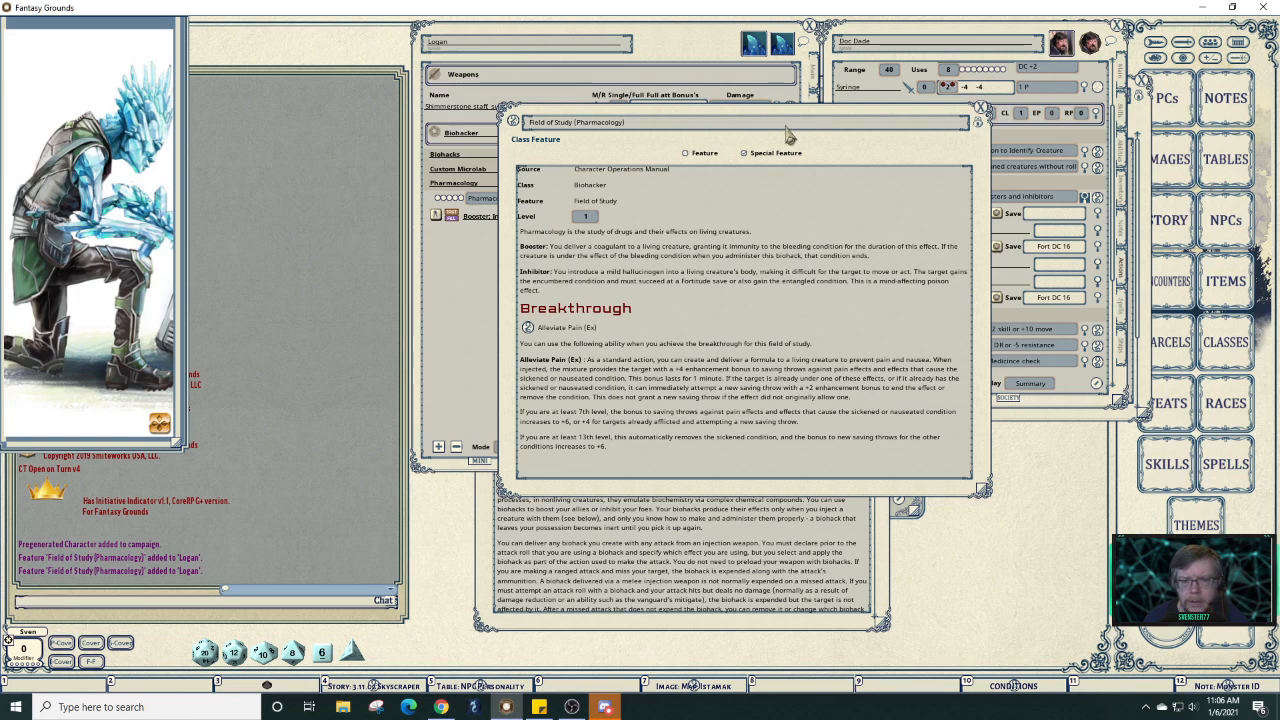
left_click_drag(914, 156, 1015, 280)
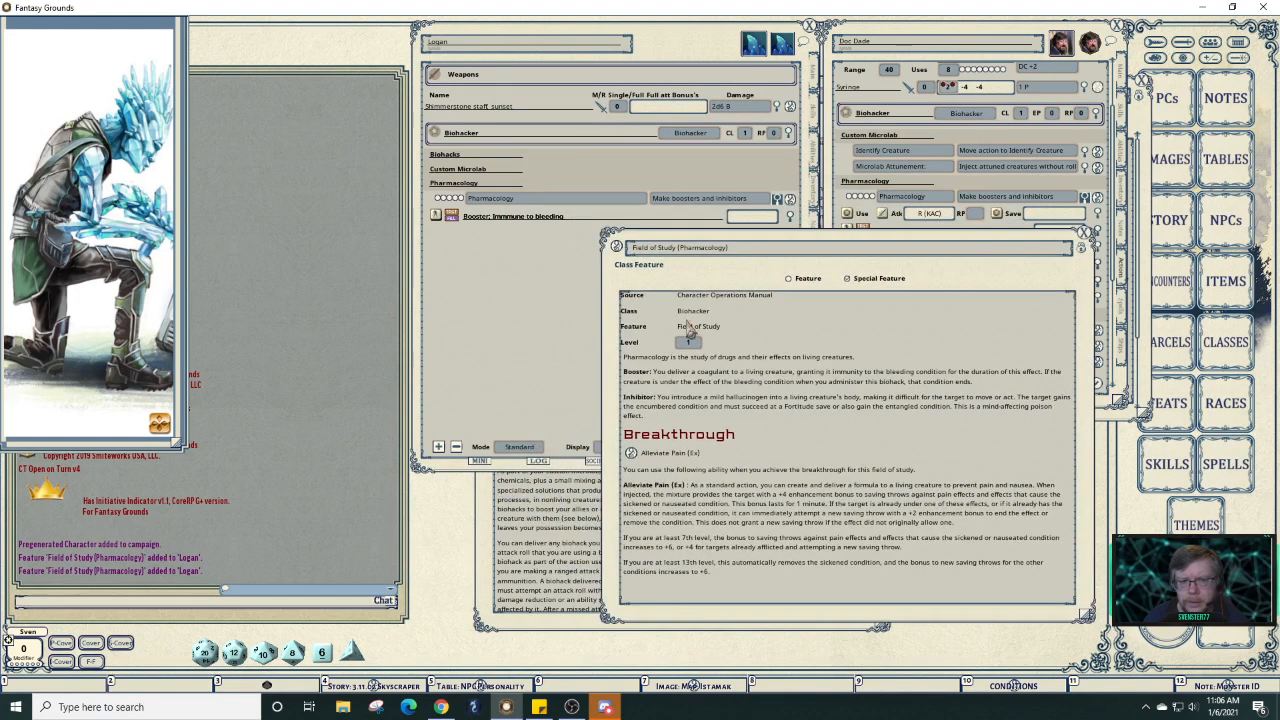
Compare Doc Dade's Pharmacology booster and inhibitors with Logan's sheet and the Field of Study text.
left_click(511, 343)
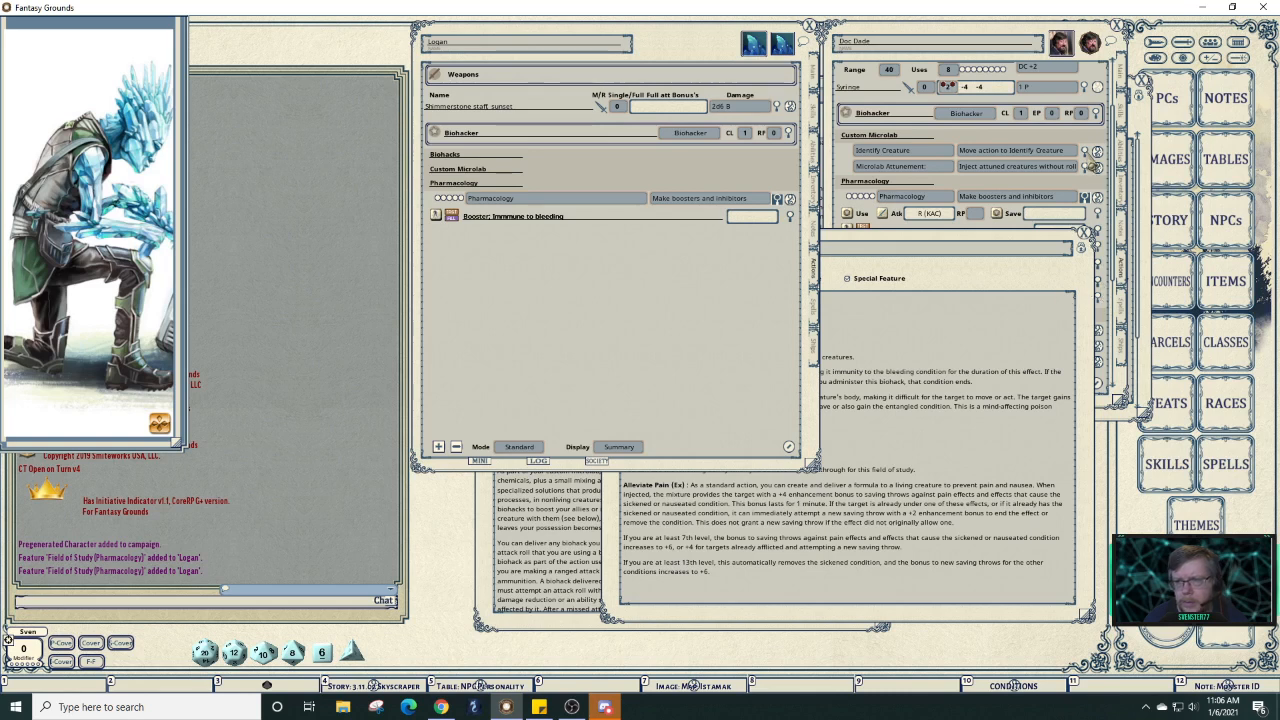
left_click(1035, 55)
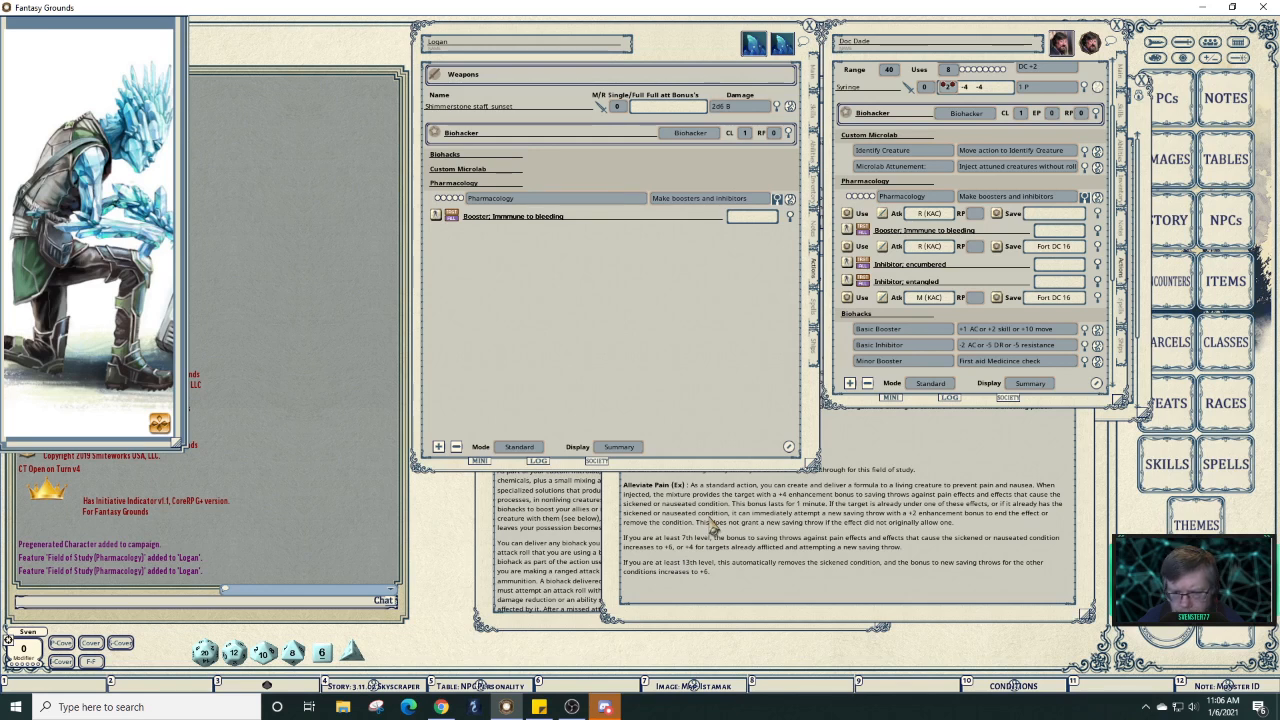
left_click(963, 437)
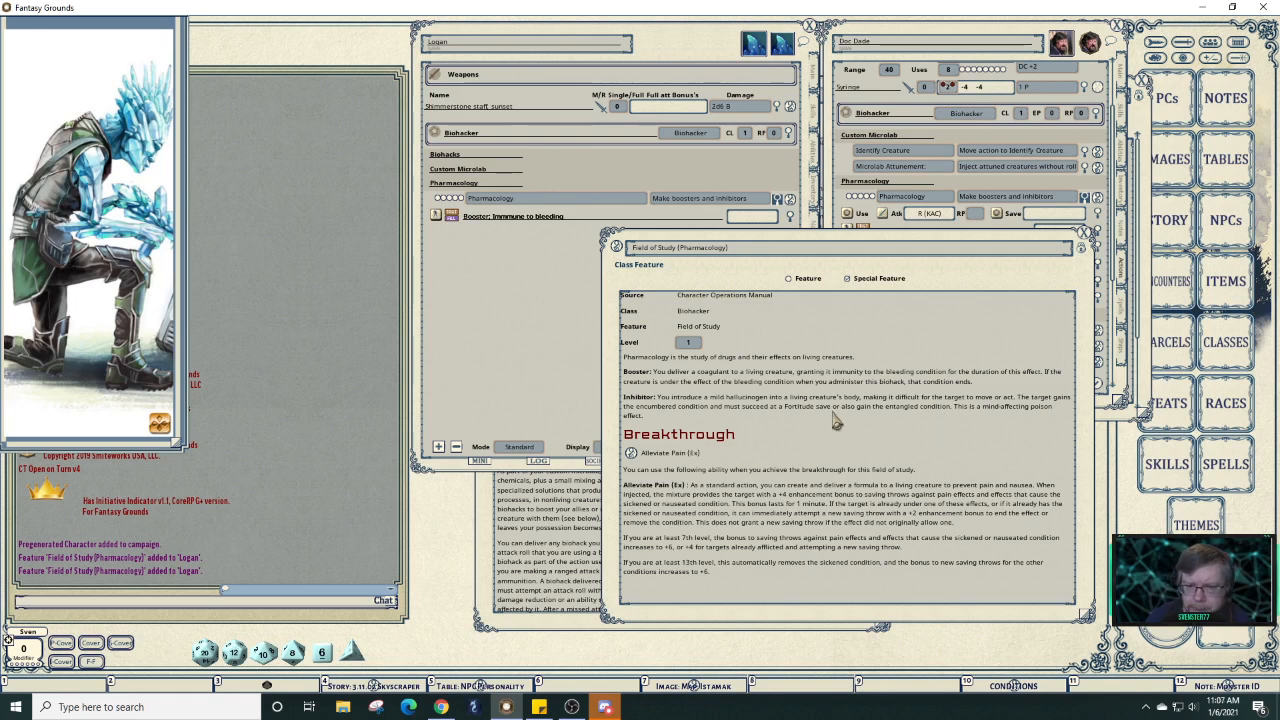
left_click(958, 145)
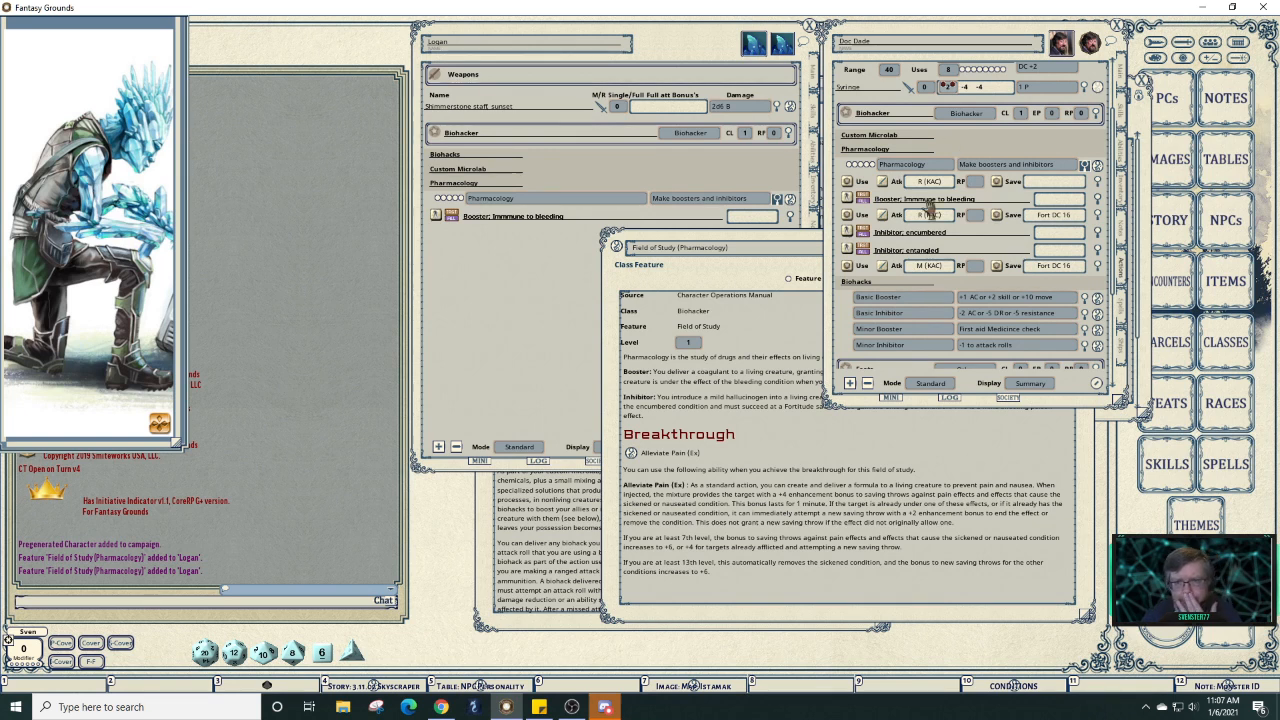
Add two empty effects and a cast action to Logan's Pharmacology ability.
right_click(555, 203)
left_click(597, 198)
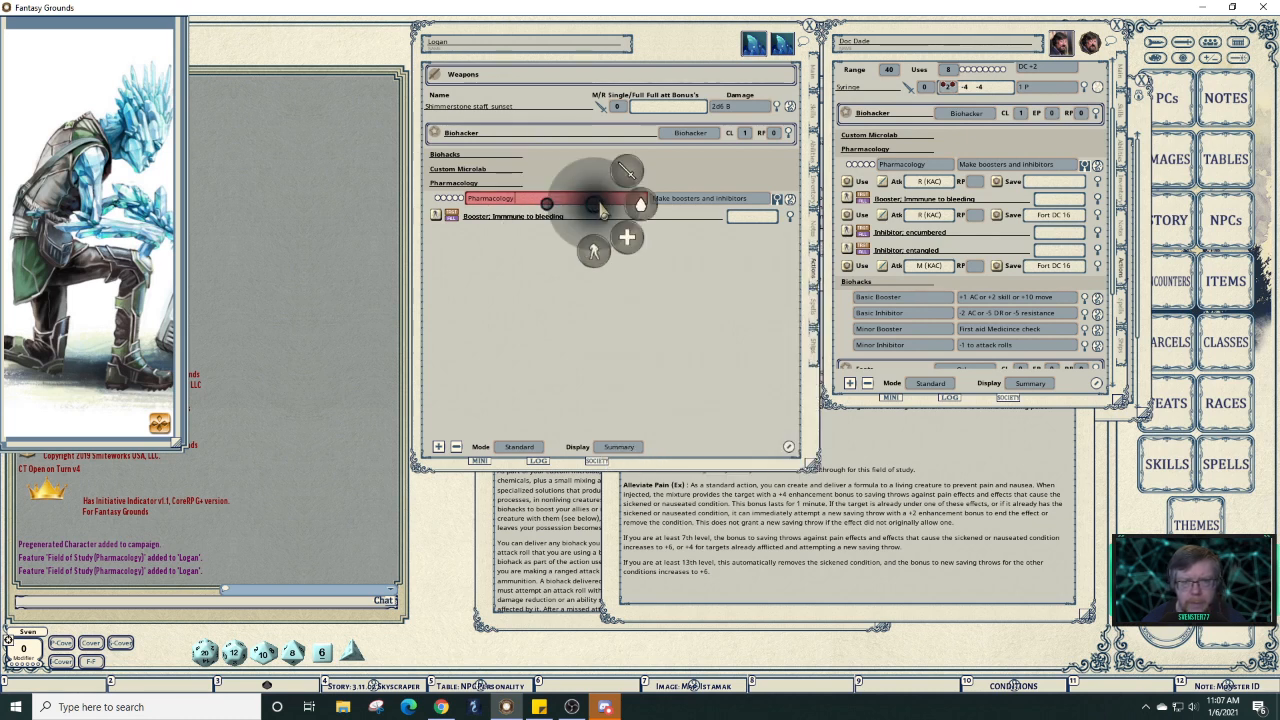
left_click(598, 258)
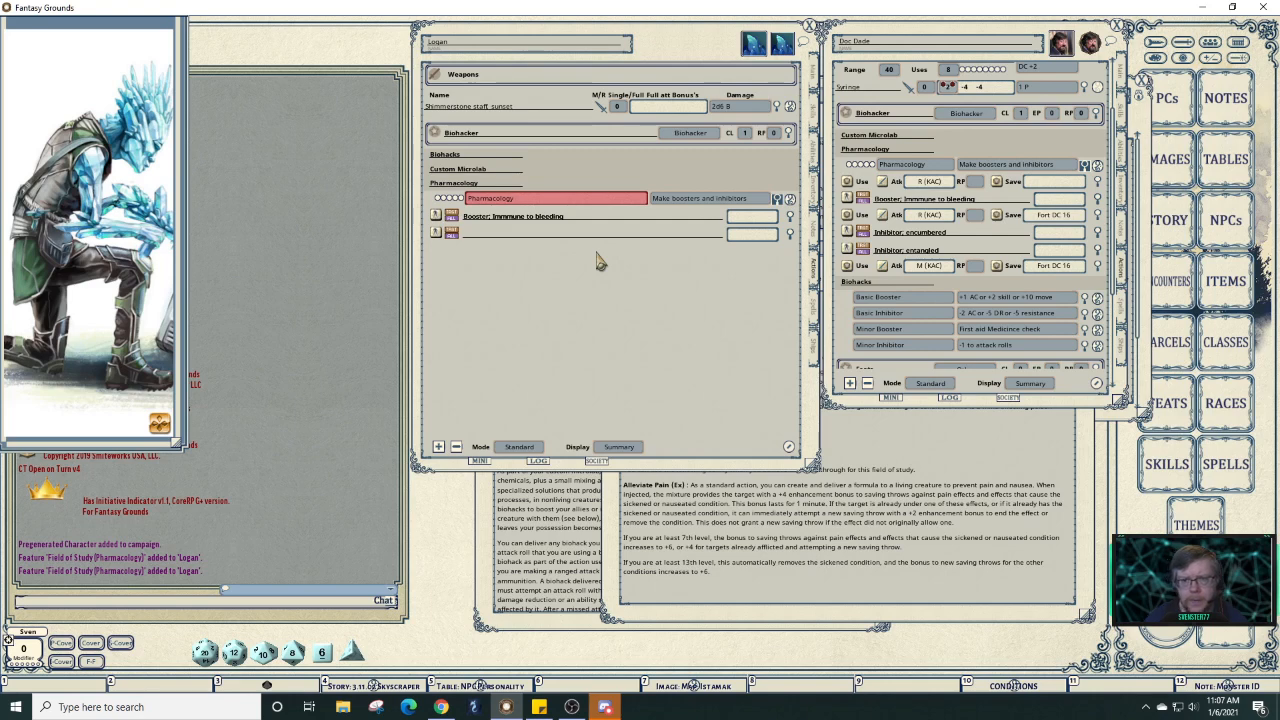
right_click(612, 205)
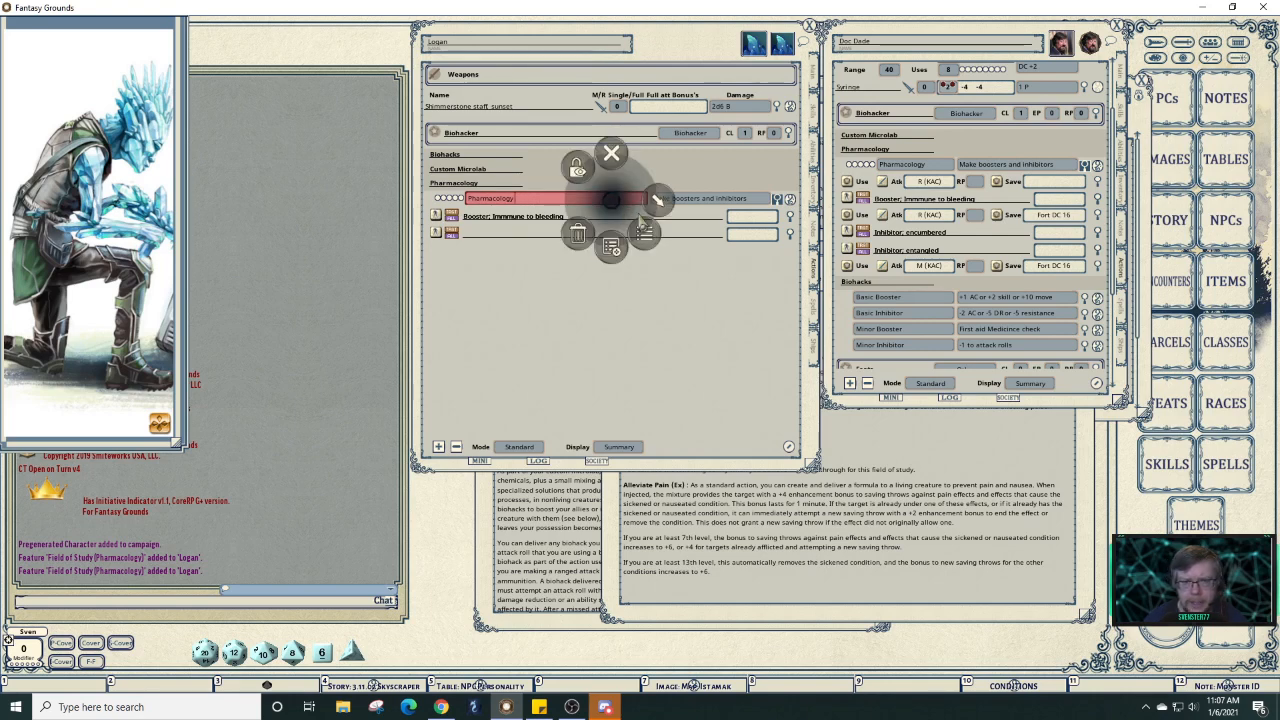
left_click(652, 207)
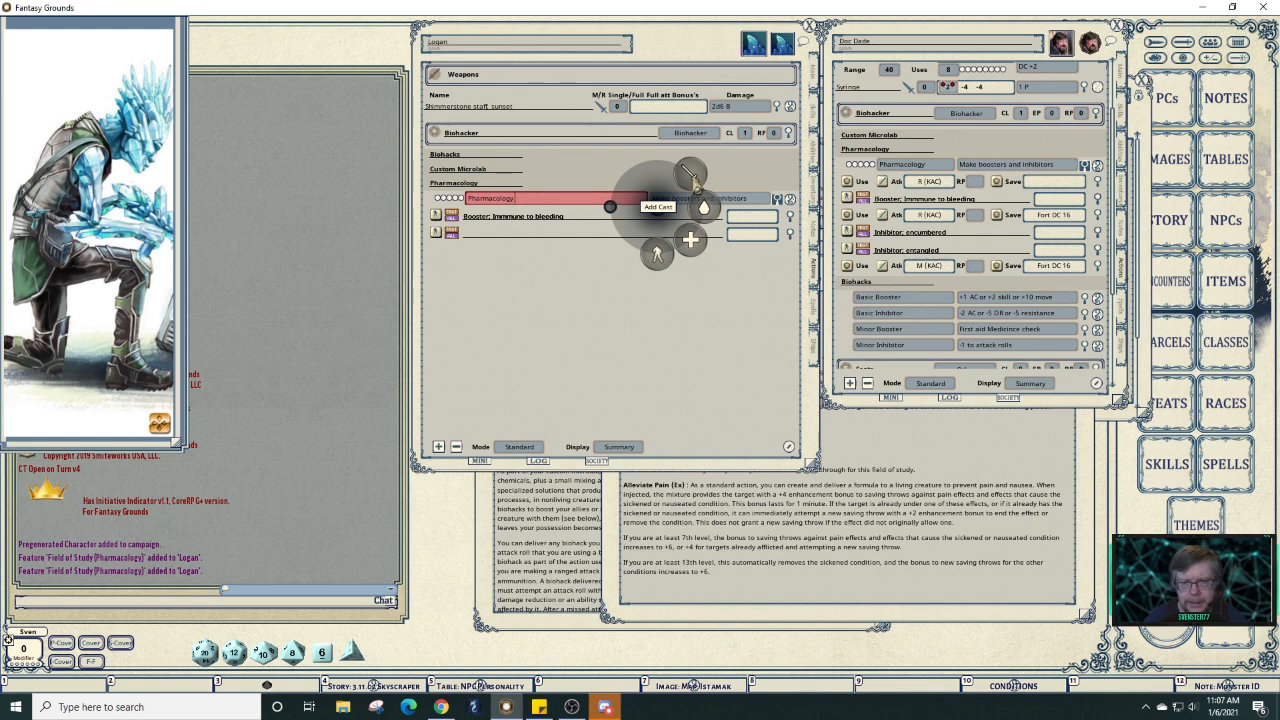
left_click(693, 179)
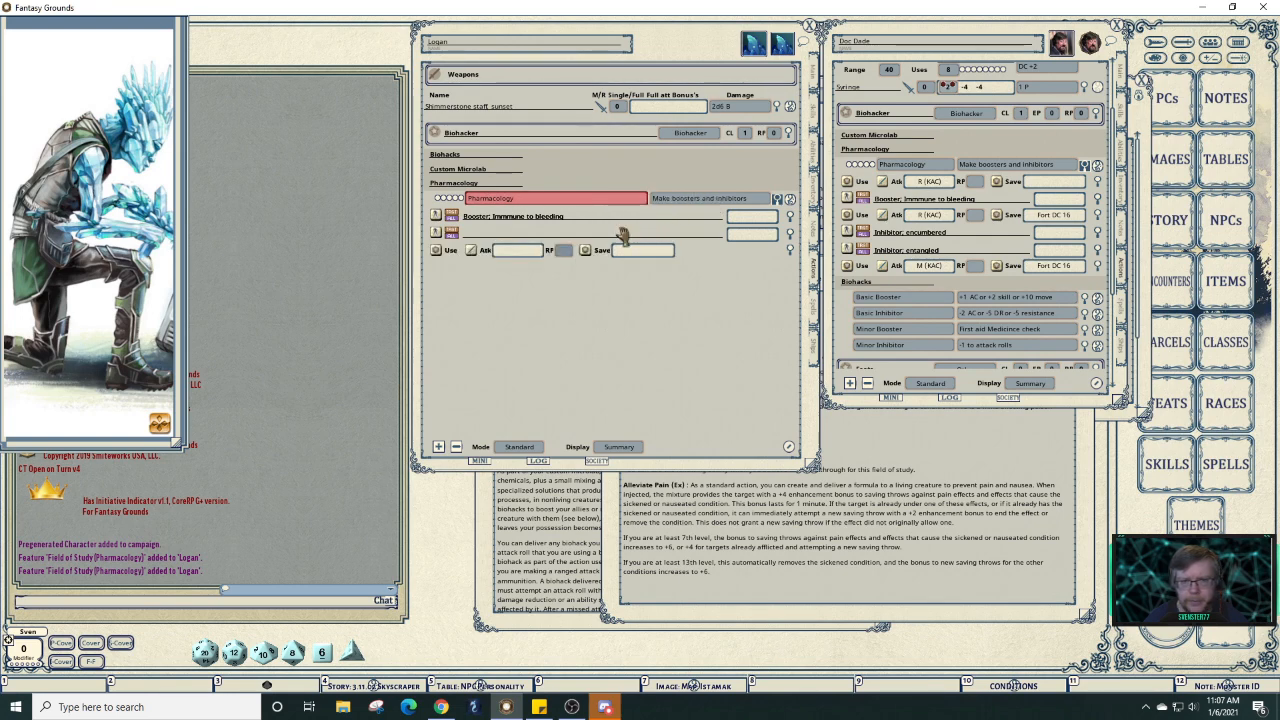
right_click(599, 205)
left_click(650, 206)
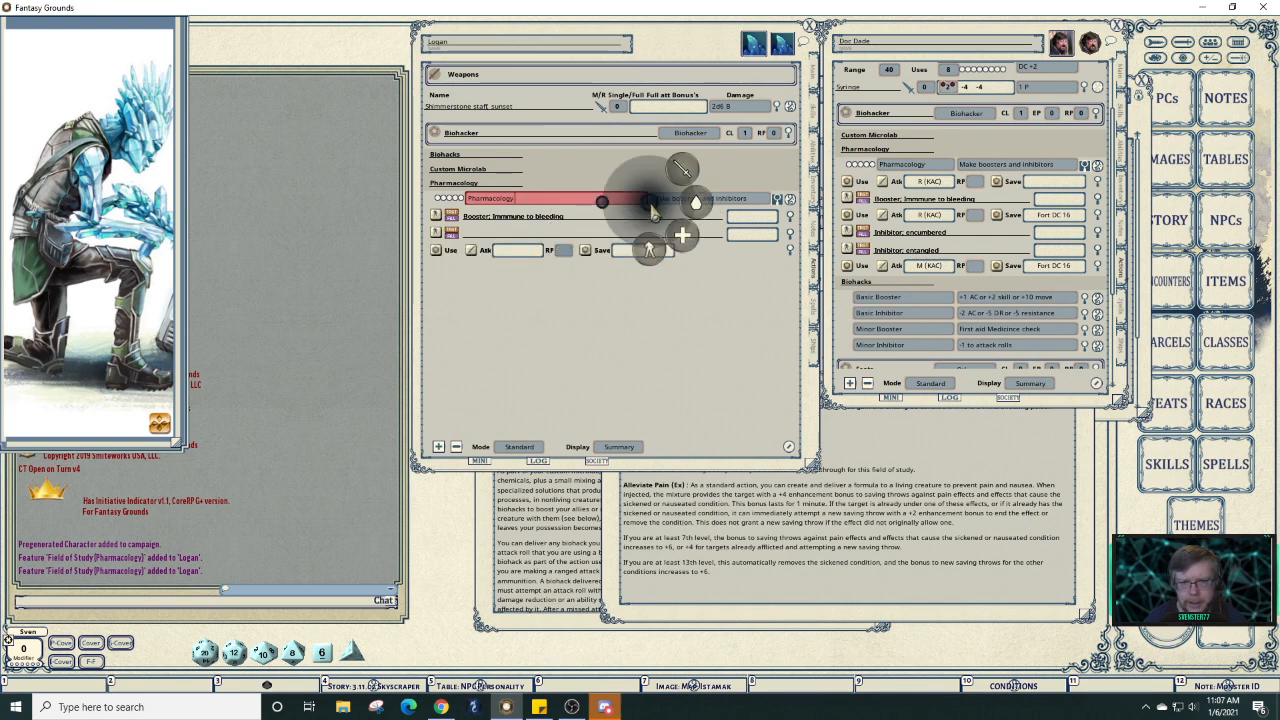
left_click(654, 248)
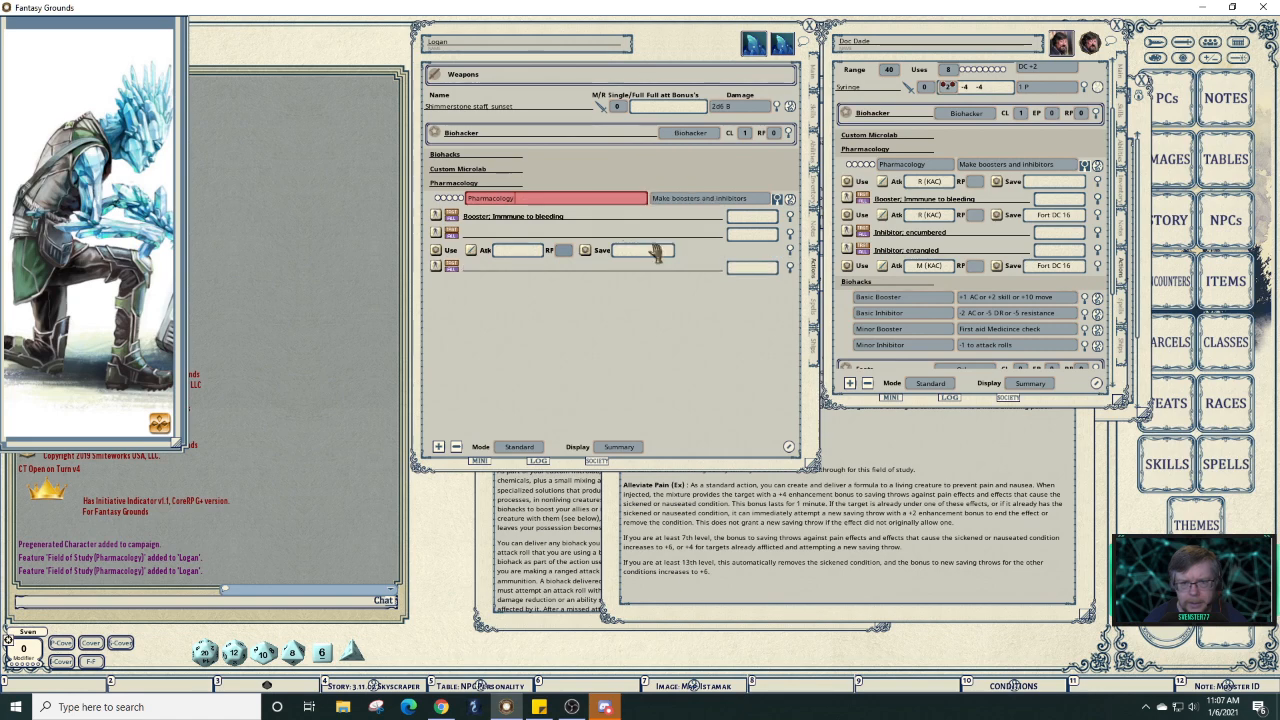
Copy 'Inhibitor: encumbered' and 'Inhibitor: entangled' from Doc Dade into Logan's two new effects.
left_click(517, 234)
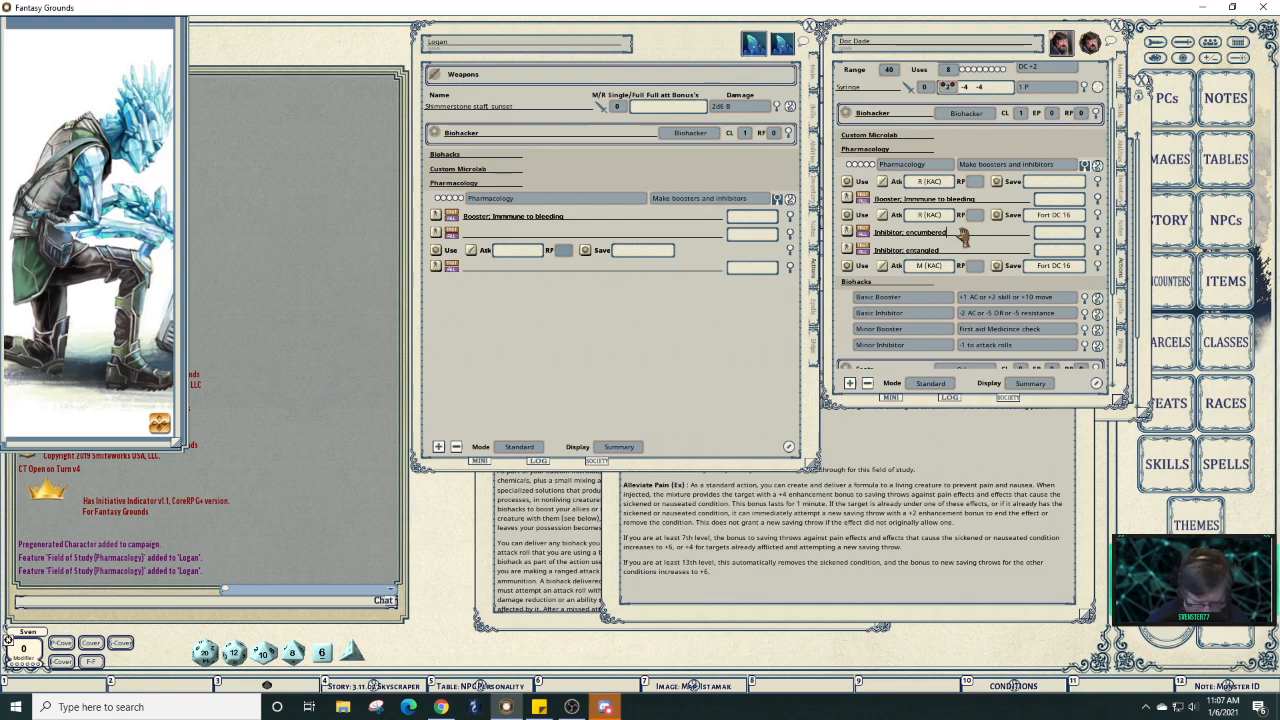
key("shift")
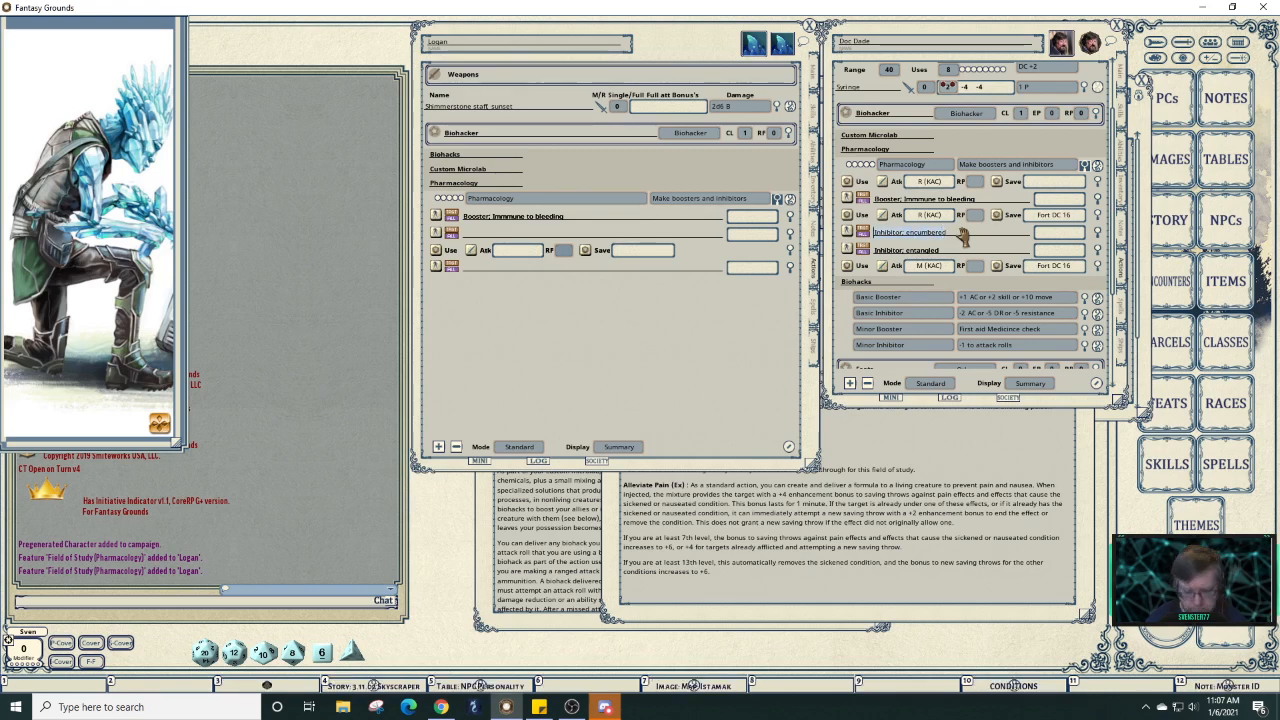
key("ctrl+c")
left_click(569, 237)
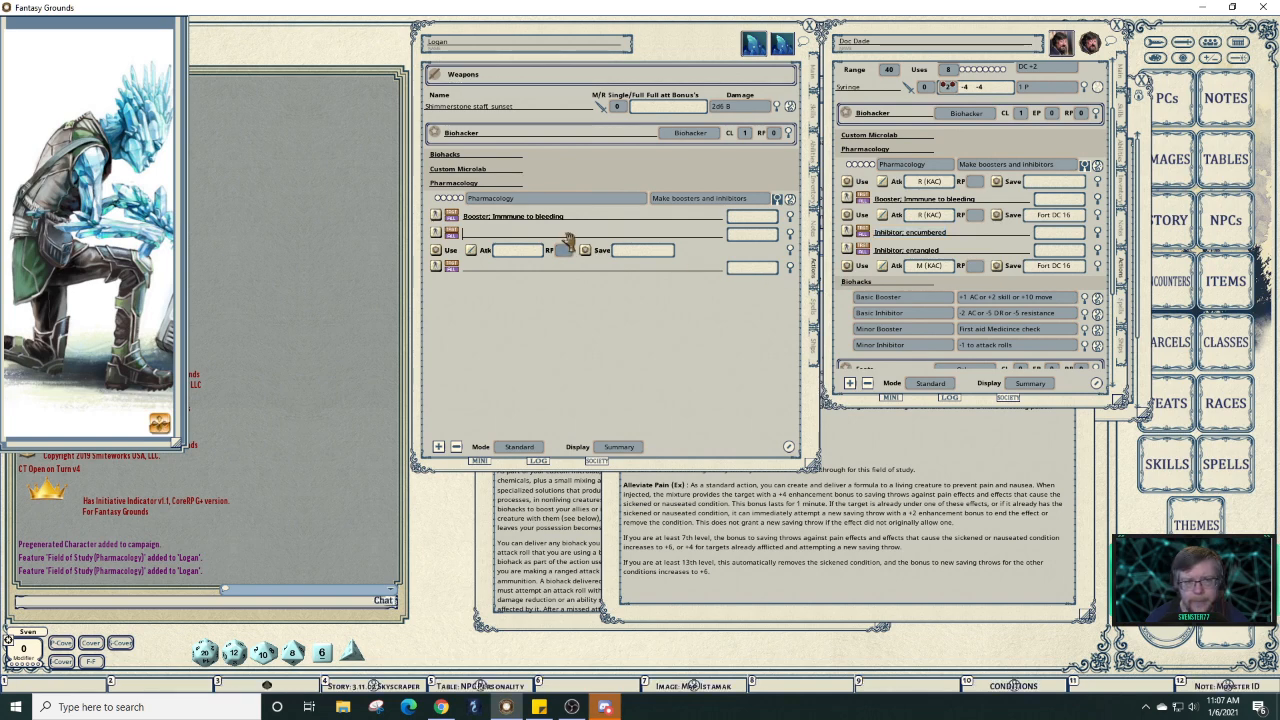
key("ctrl")
key("ctrl+v")
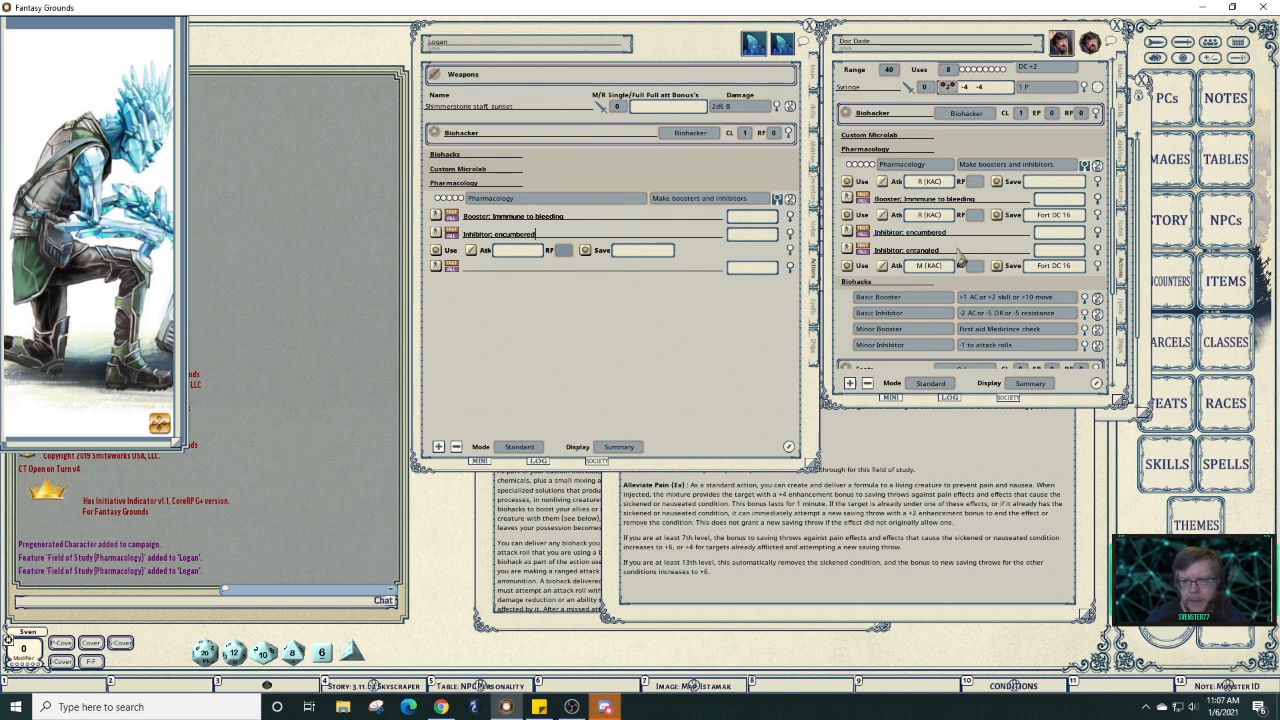
left_click(956, 251)
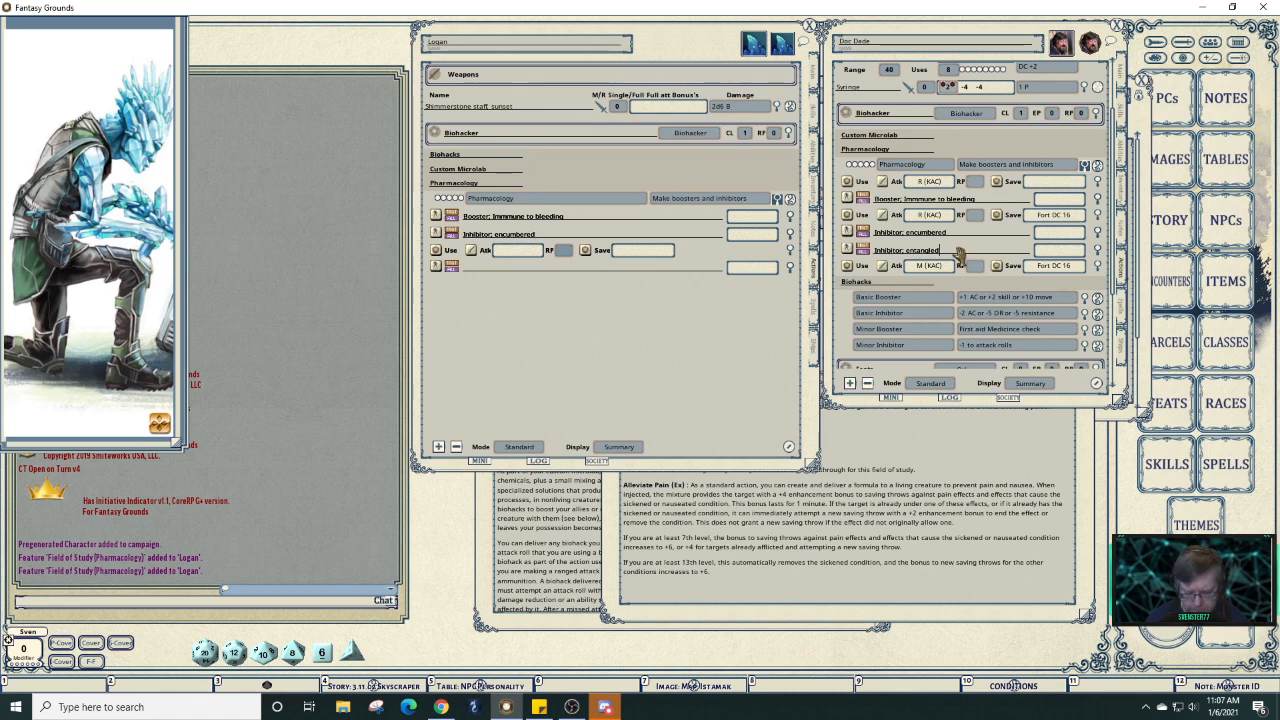
key("shift")
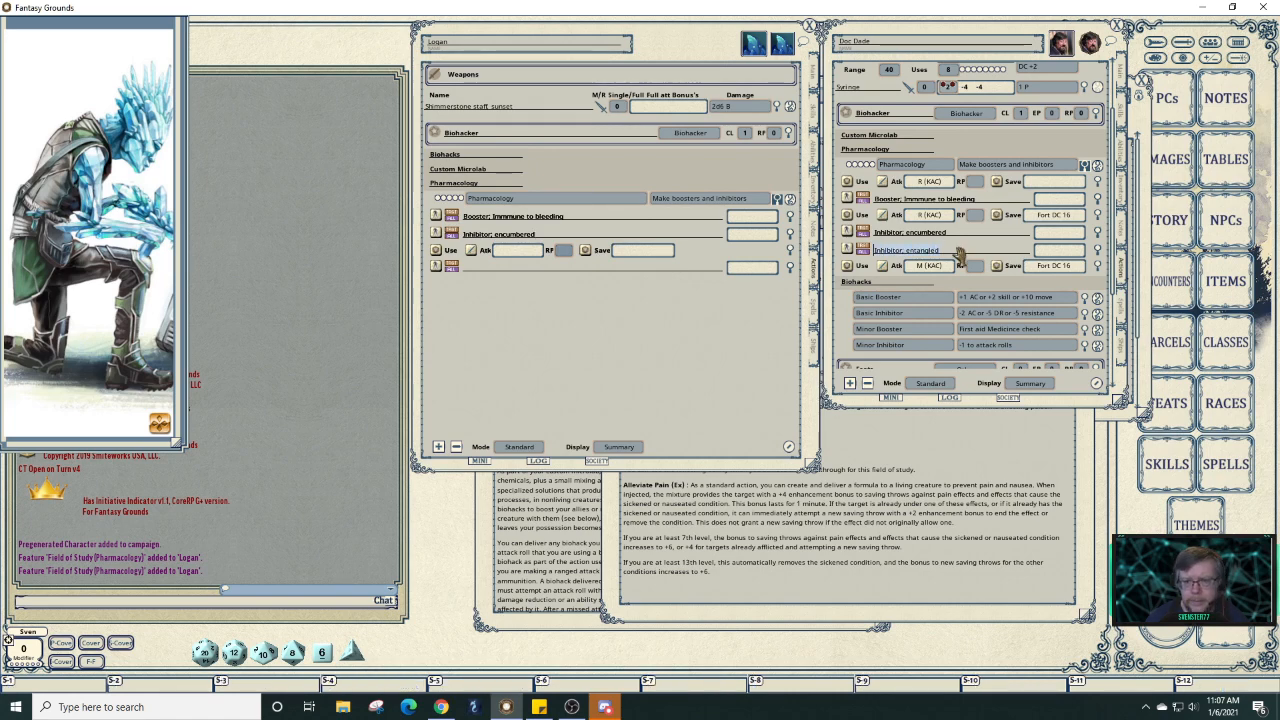
key("ctrl+c")
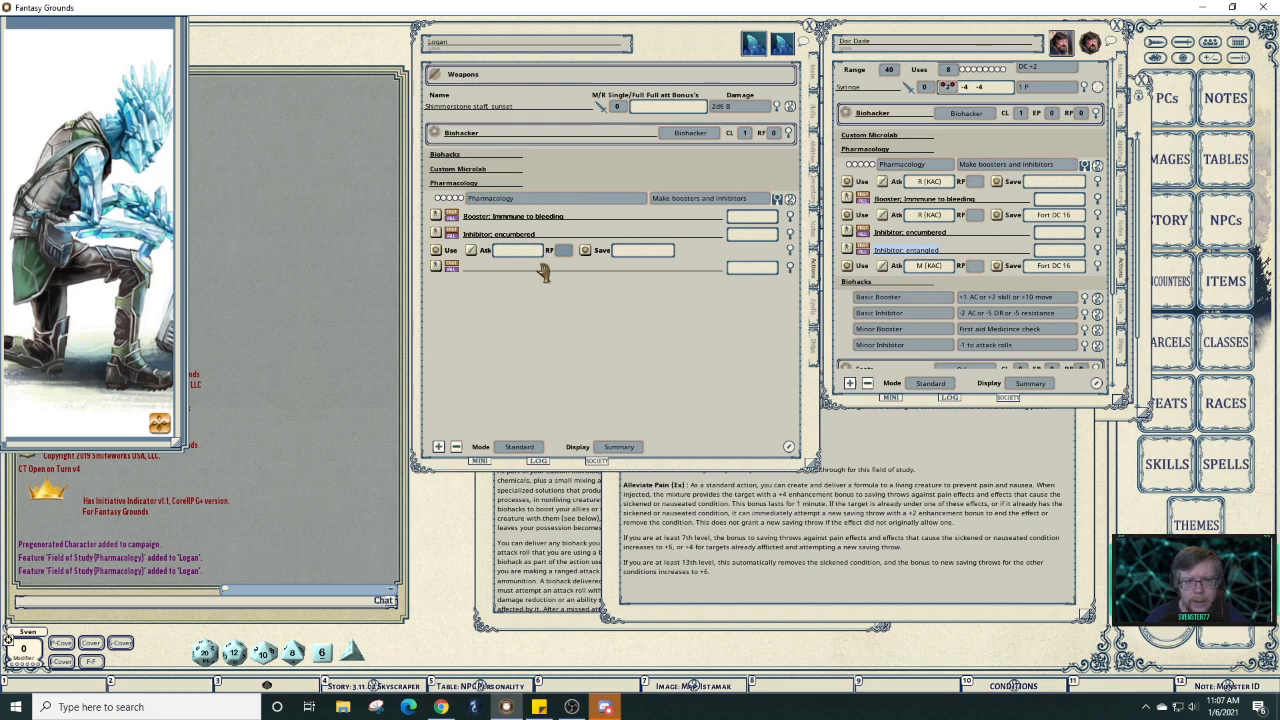
left_click(543, 268)
key("ctrl+v")
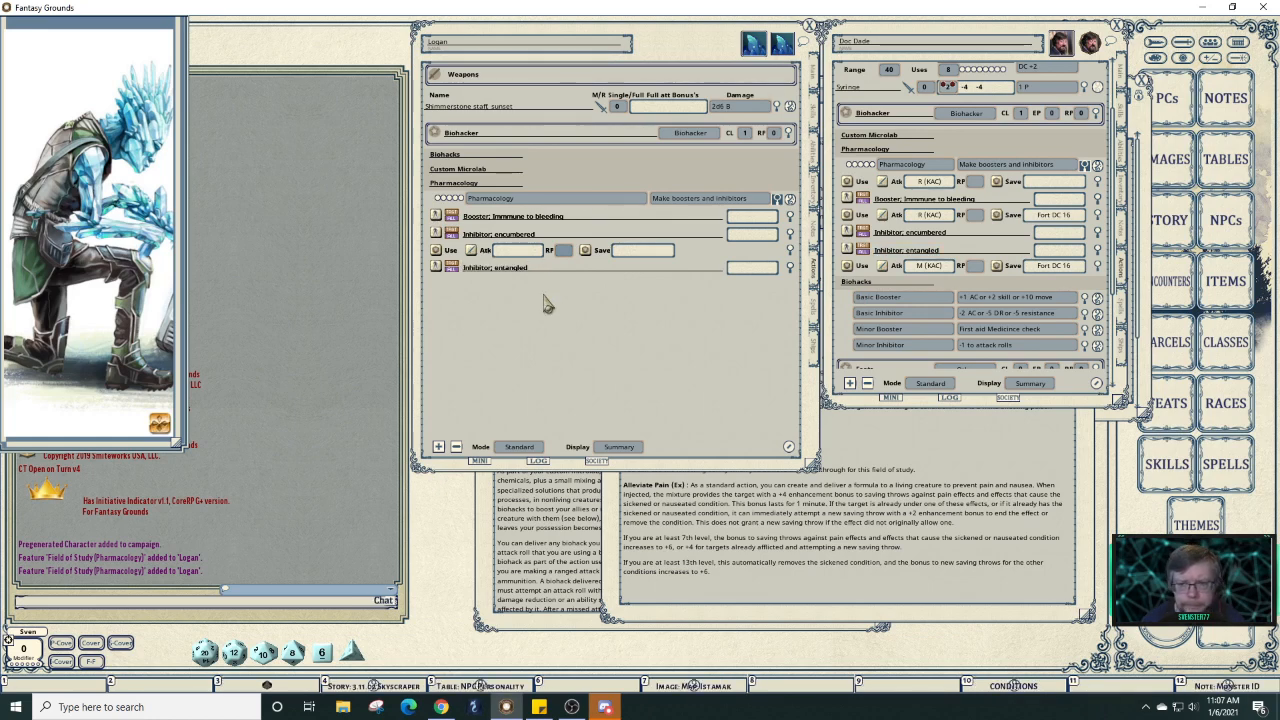
left_click(930, 467)
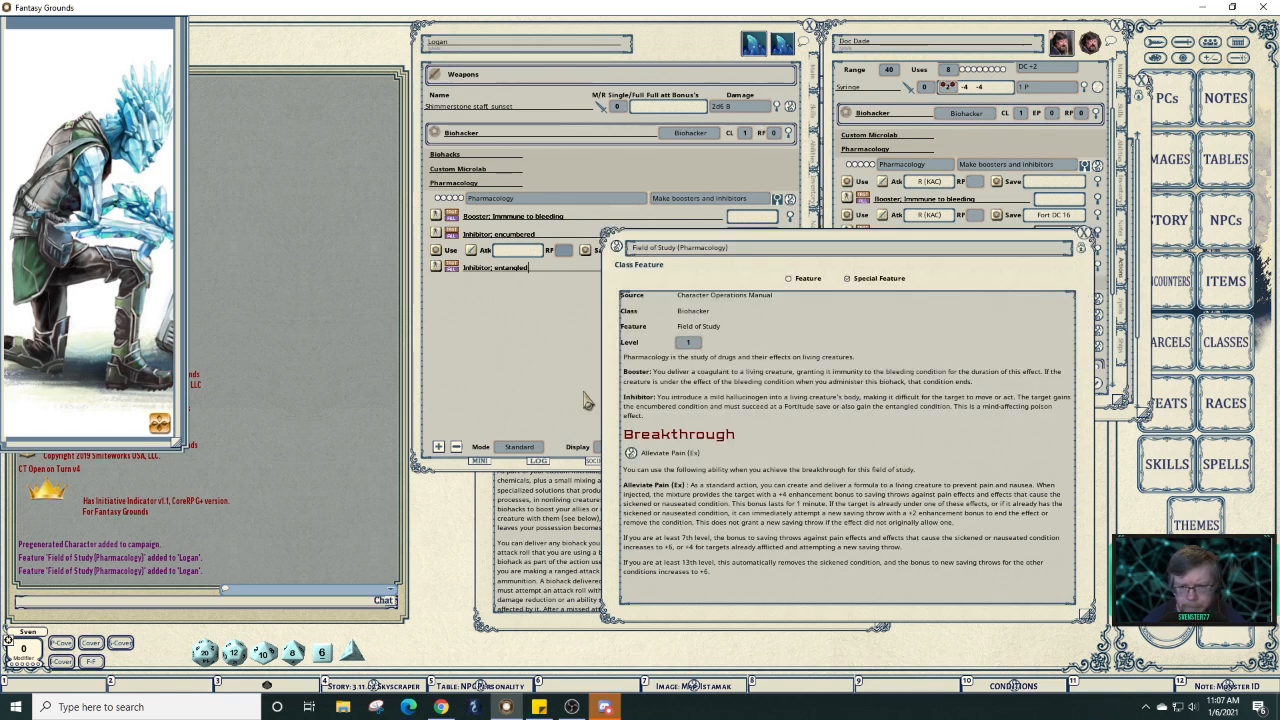
Collapse Doc Dade's Custom Microlab group and open the new cast action's settings.
left_click(580, 398)
left_click(1058, 150)
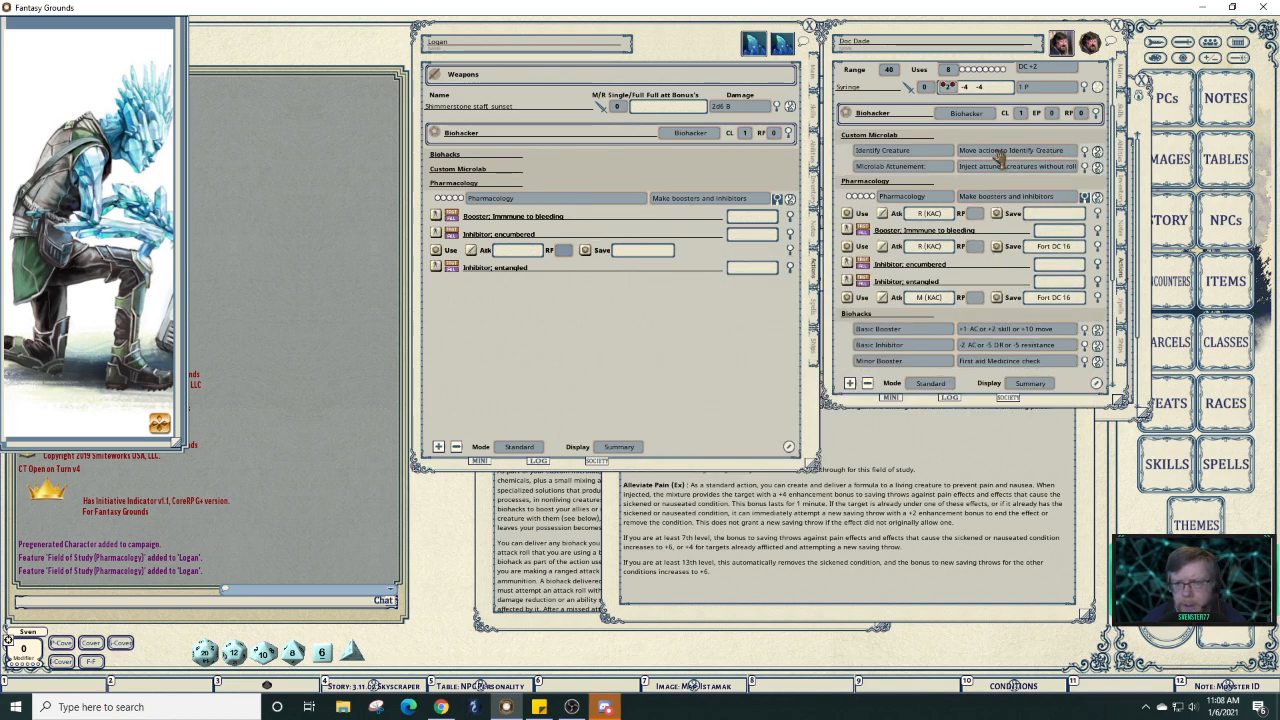
left_click(878, 136)
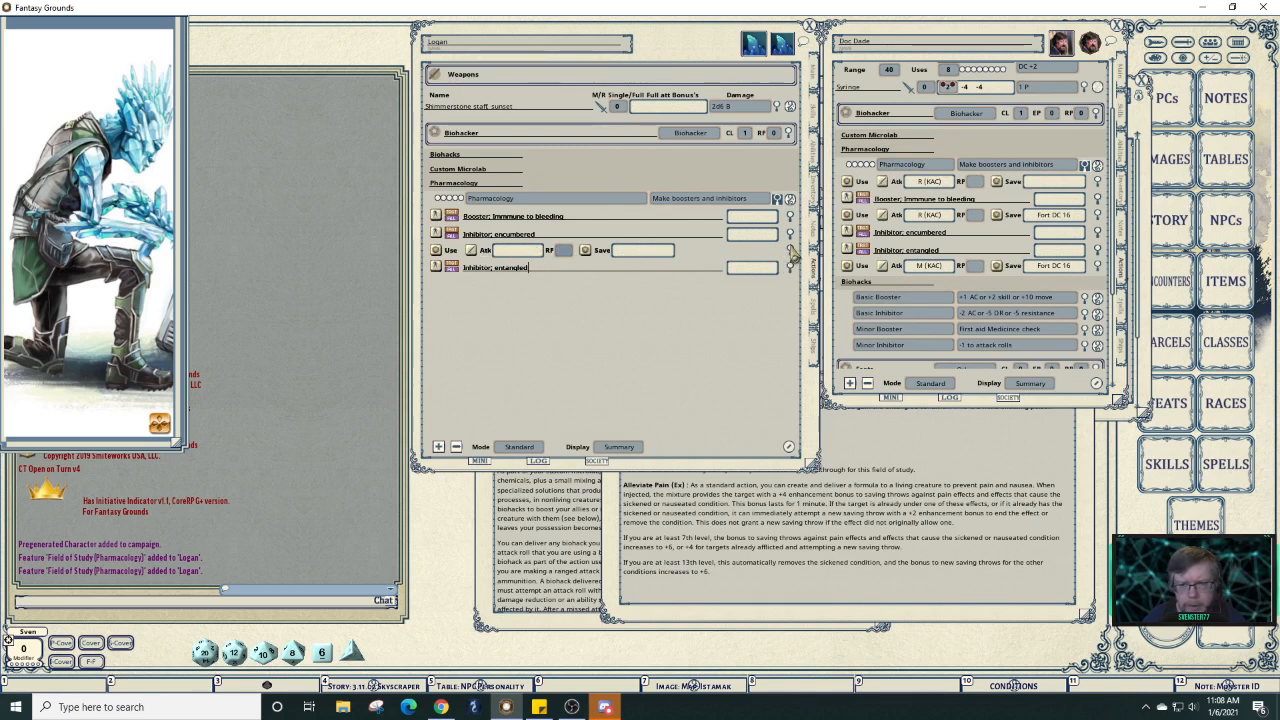
left_click(790, 251)
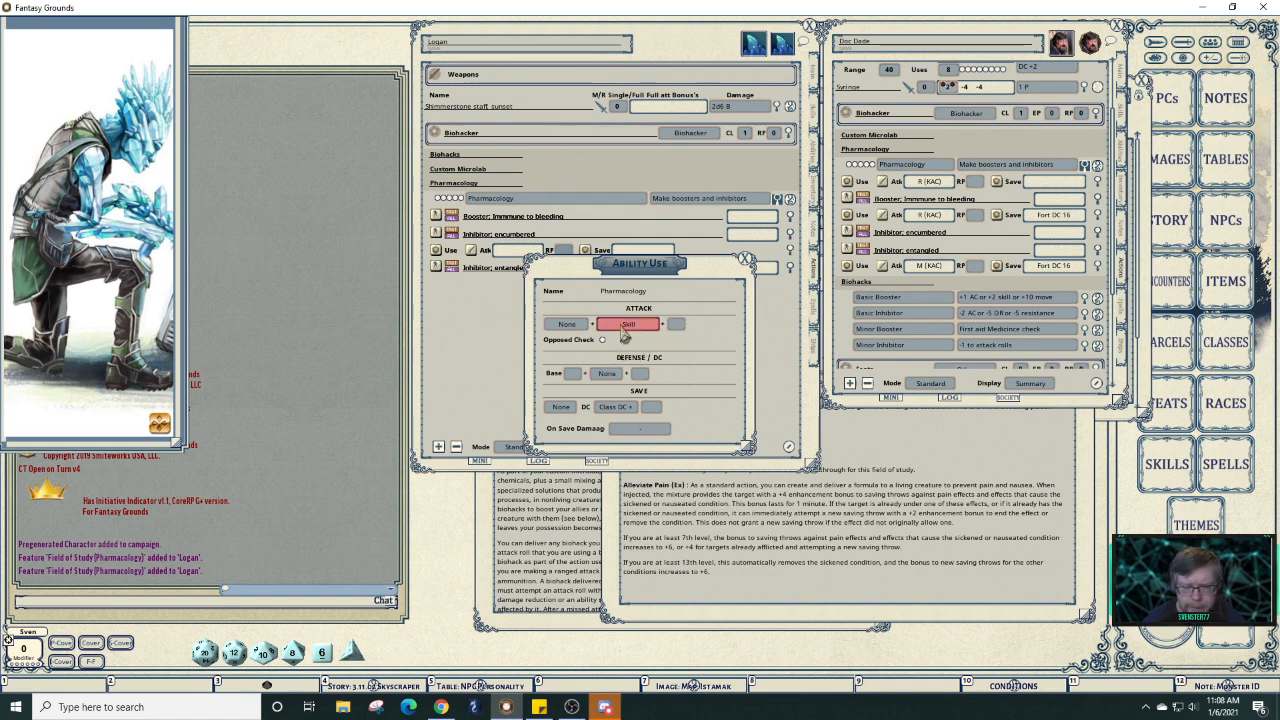
Set the cast action's save to Fort against Class DC, then close its settings.
left_click(604, 377)
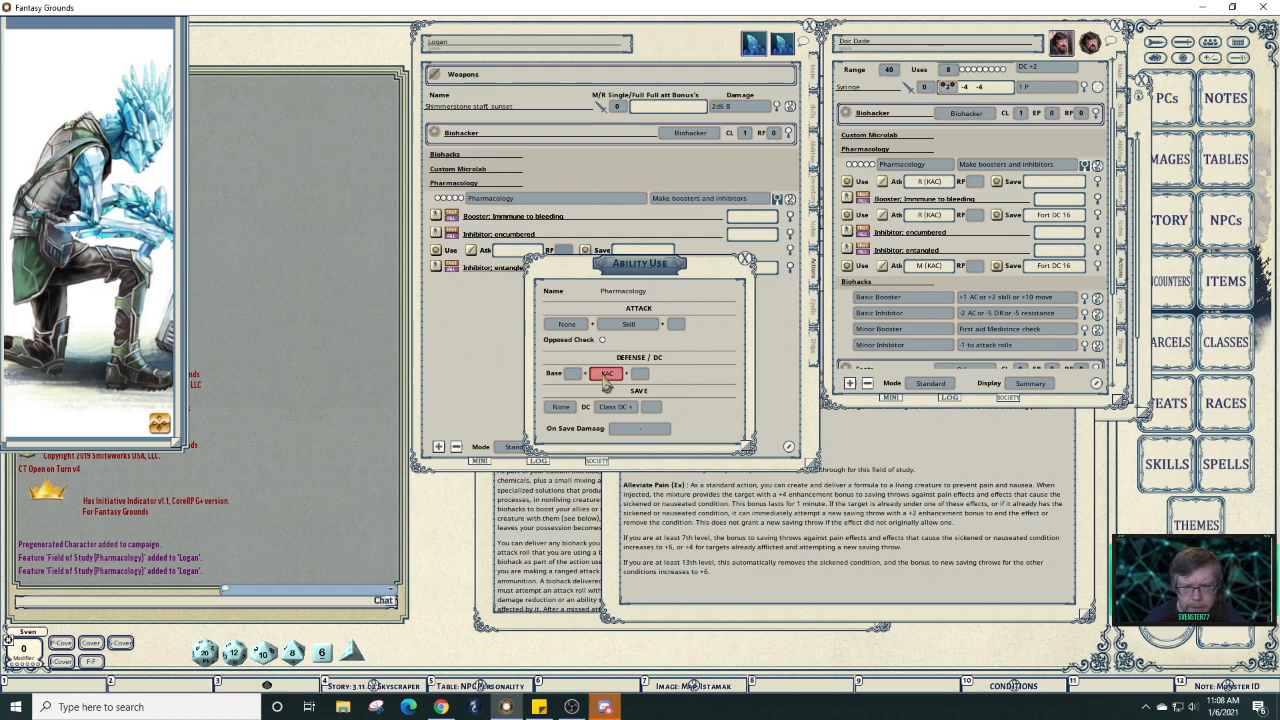
left_click(604, 381)
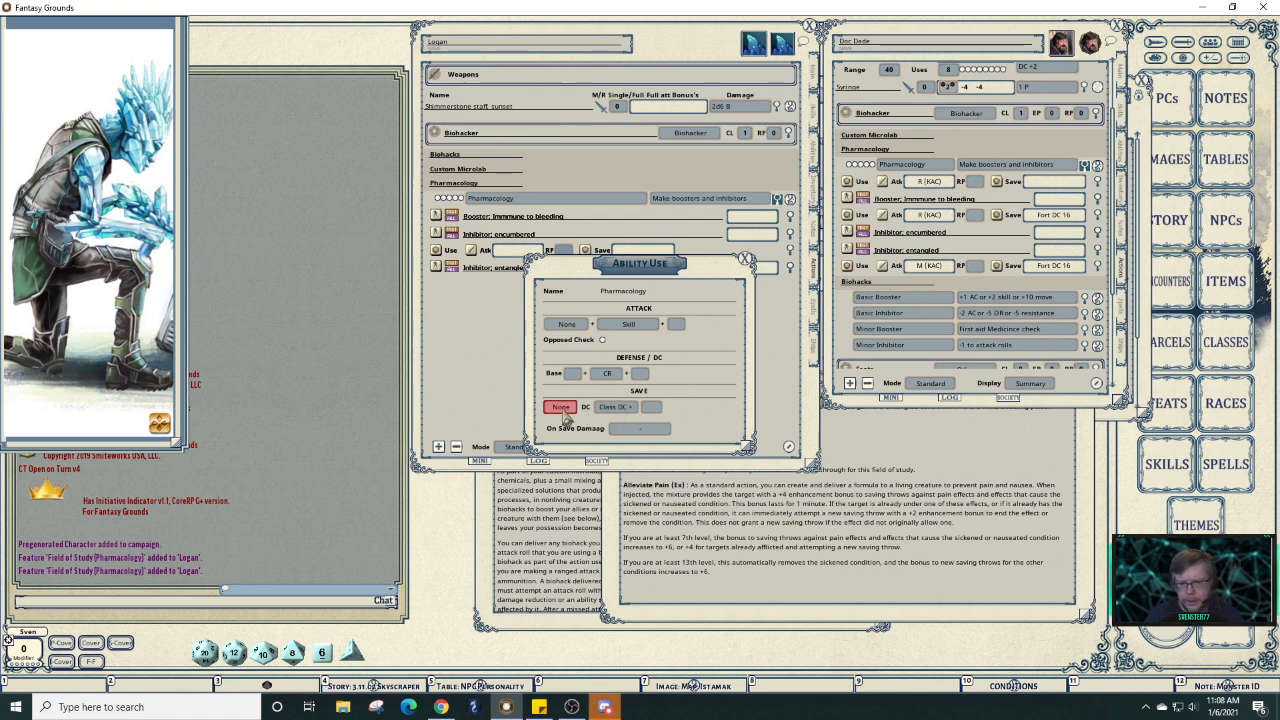
left_click(925, 462)
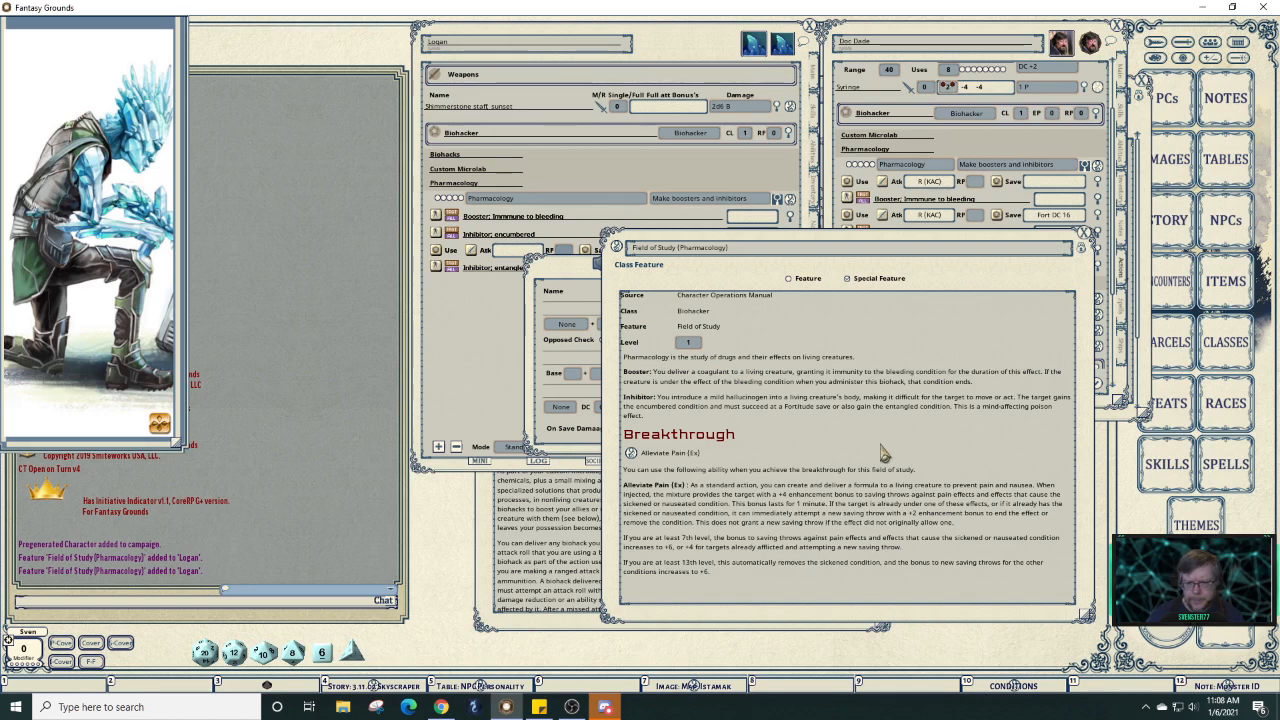
left_click(556, 359)
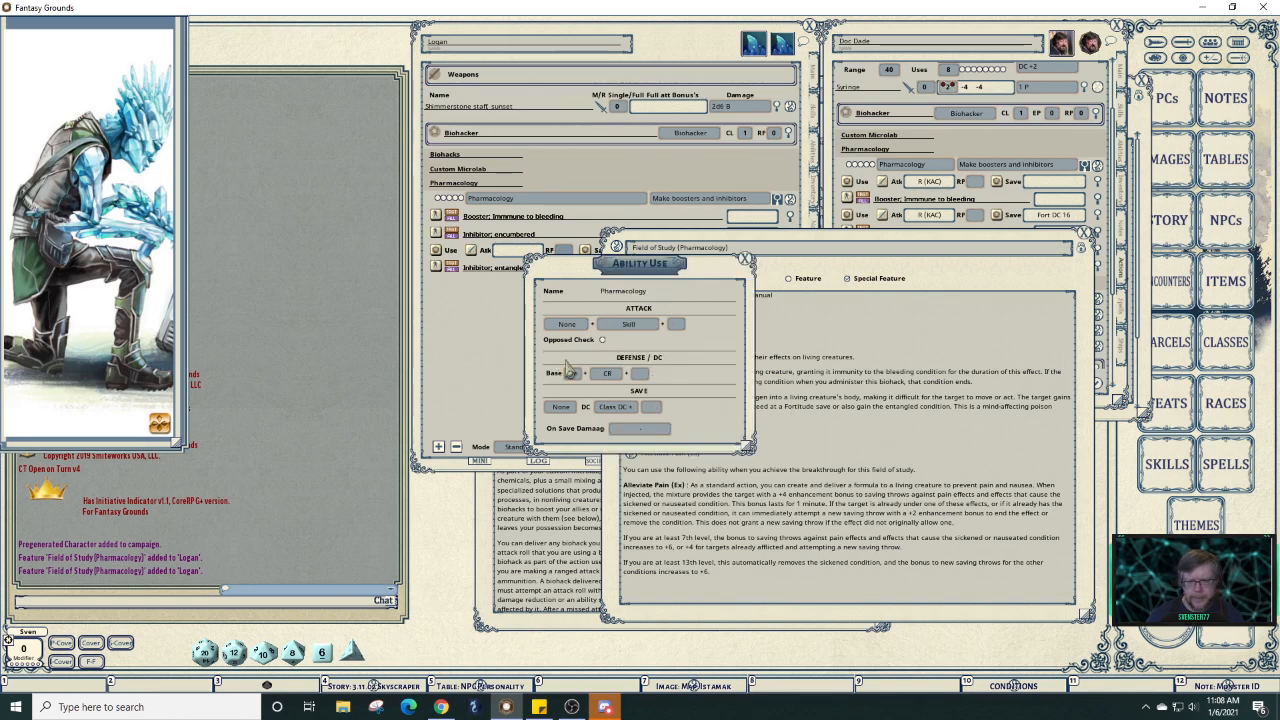
left_click(572, 373)
left_click(562, 406)
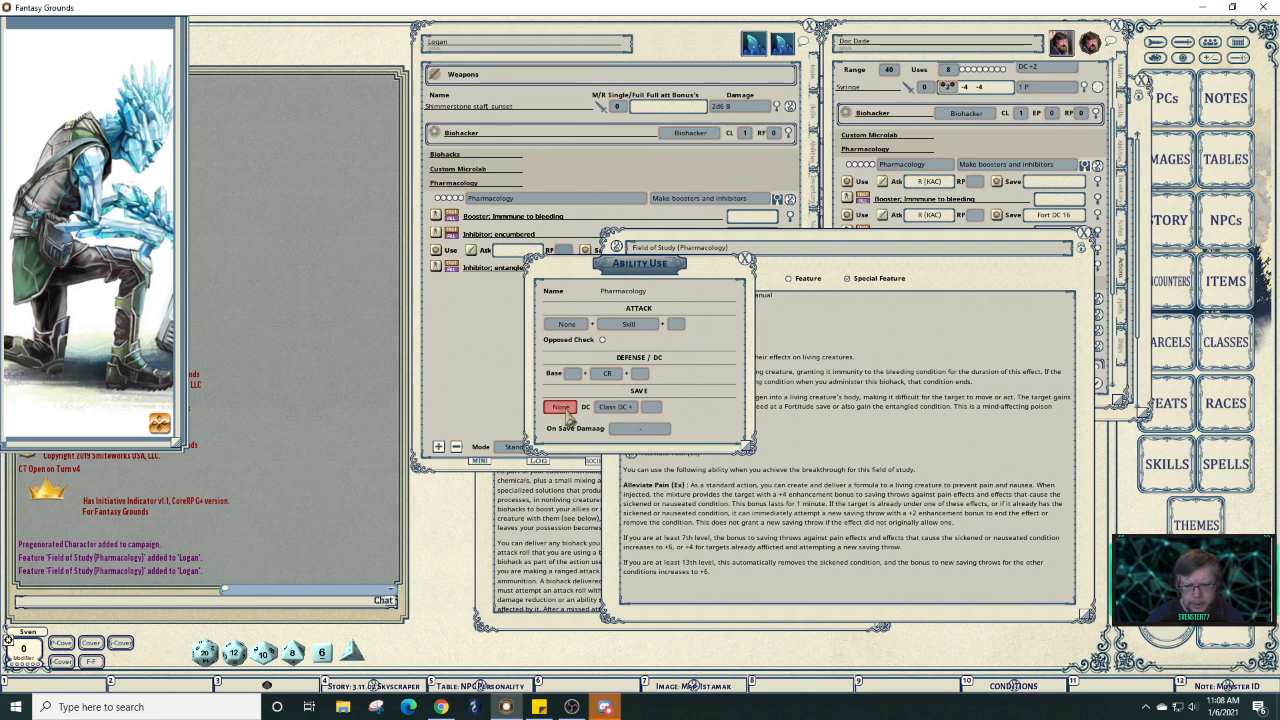
left_click(622, 408)
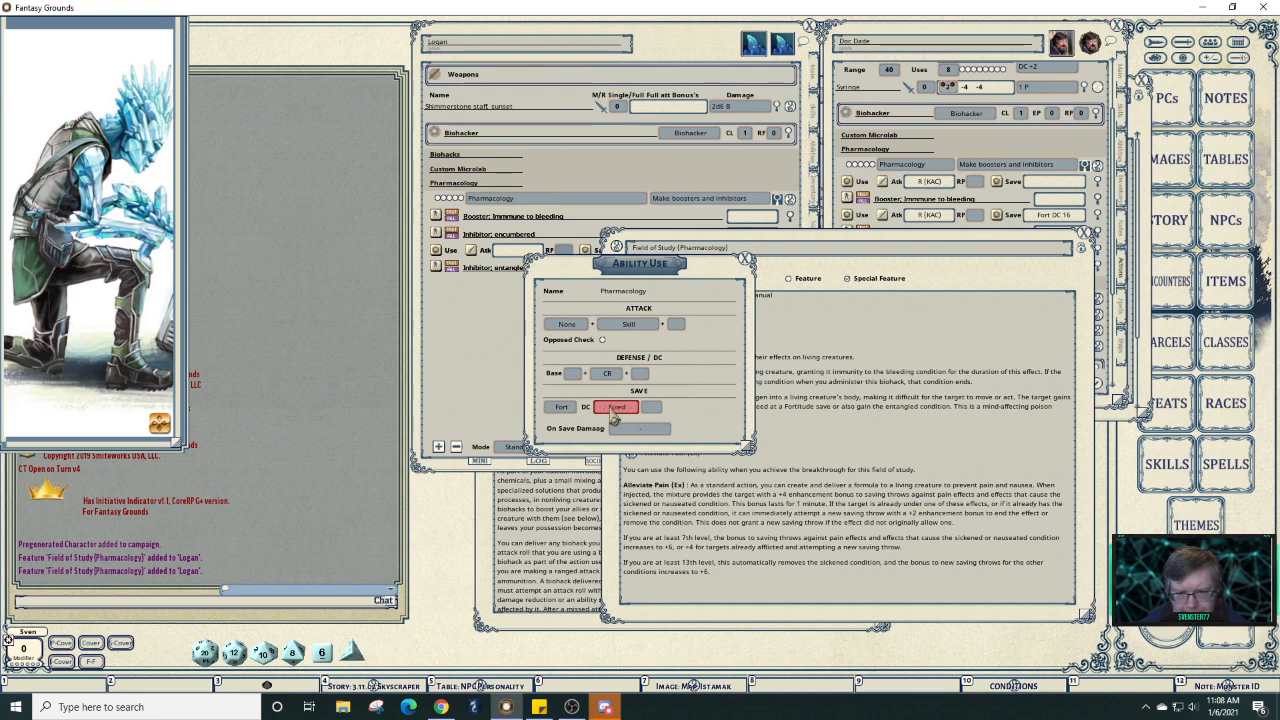
left_click(652, 408)
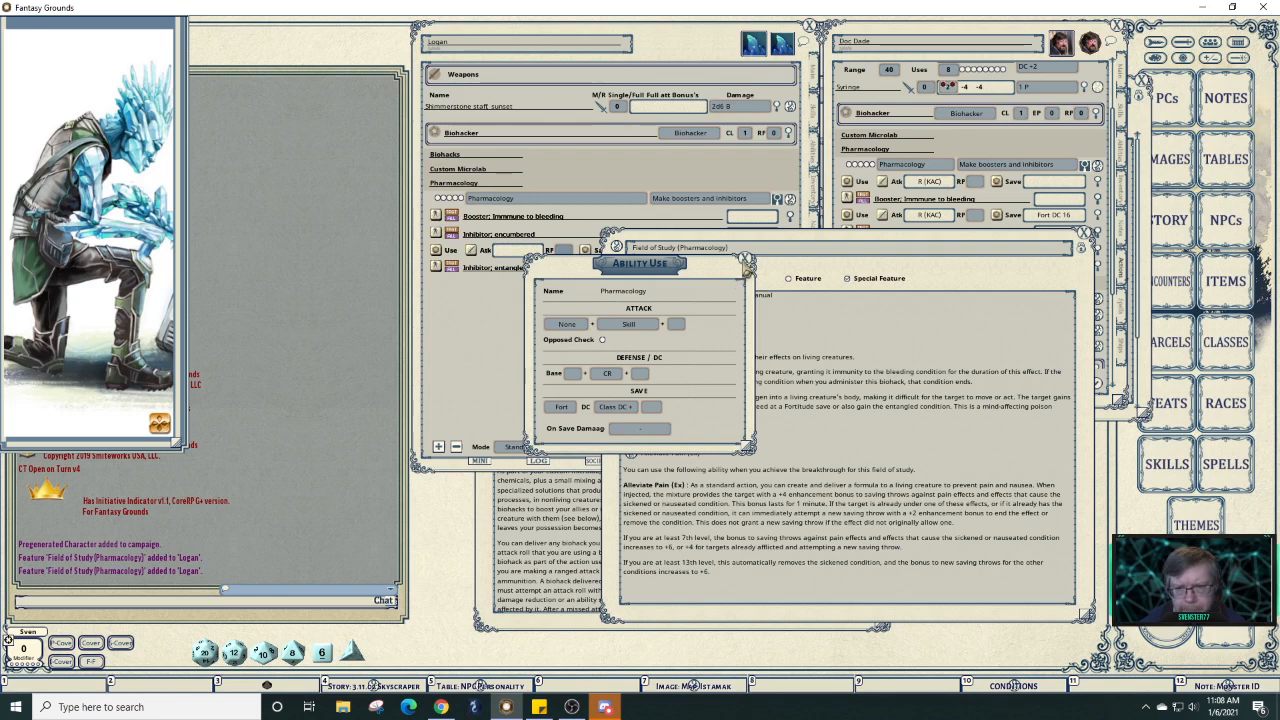
left_click(745, 259)
left_click(520, 328)
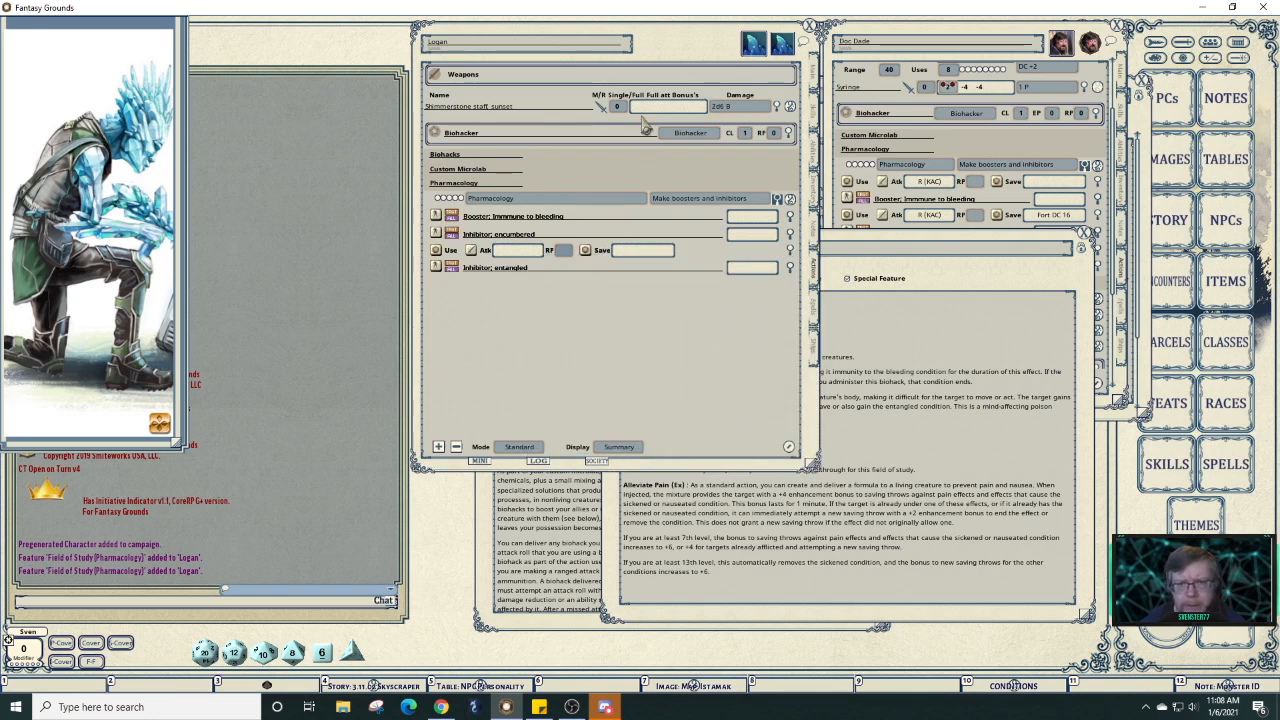
Test-roll Pharmacology's DC 16 Fortitude save, then open the encumbered inhibitor's effect settings.
left_click_drag(651, 54, 485, 71)
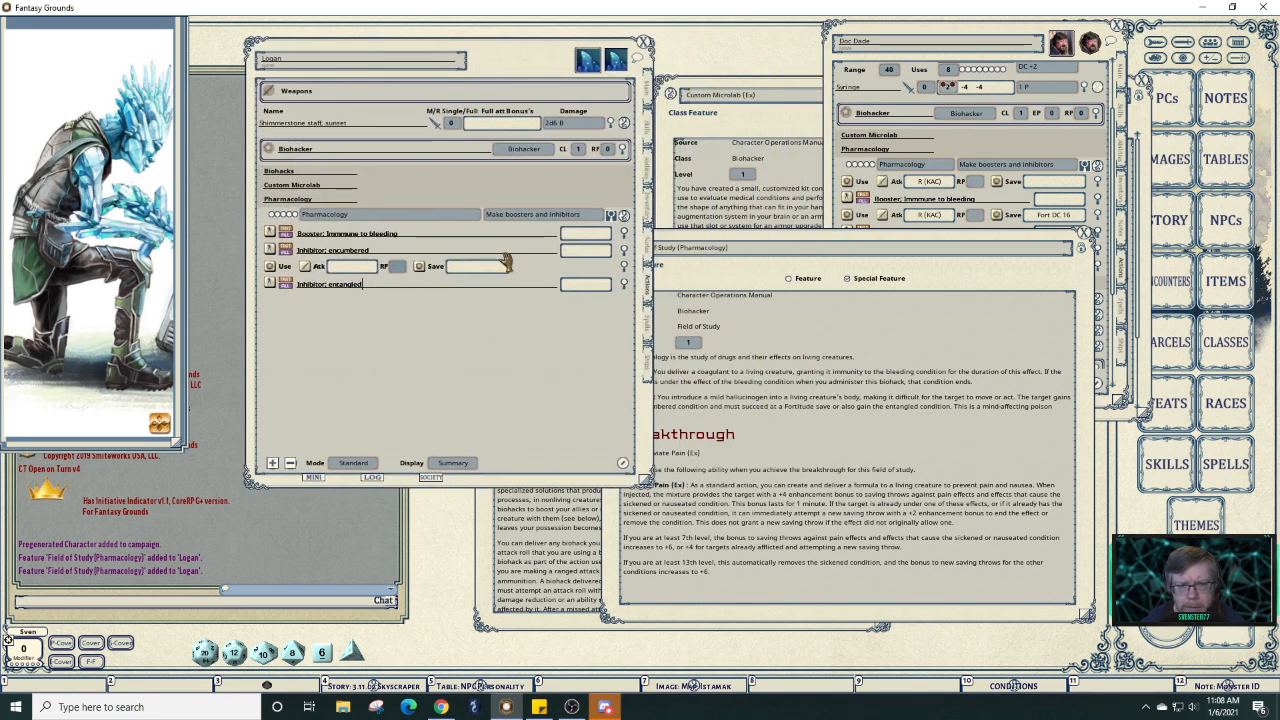
left_click(624, 282)
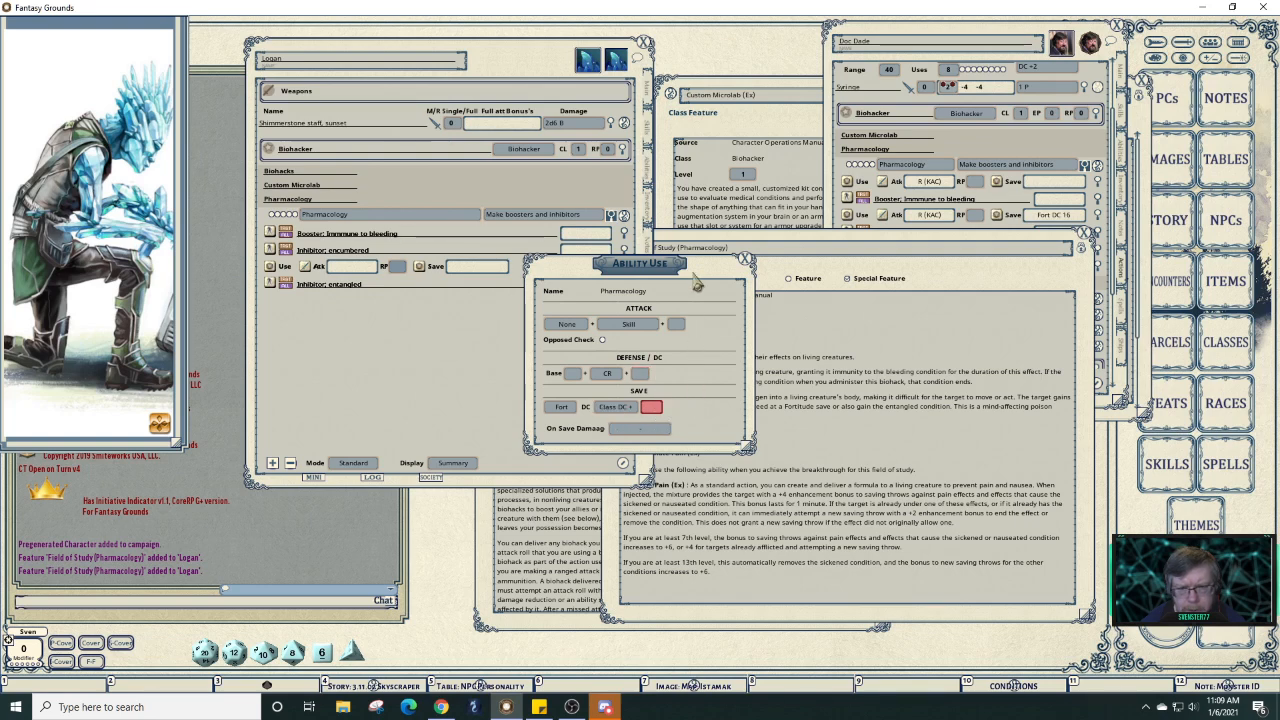
left_click_drag(697, 283, 834, 275)
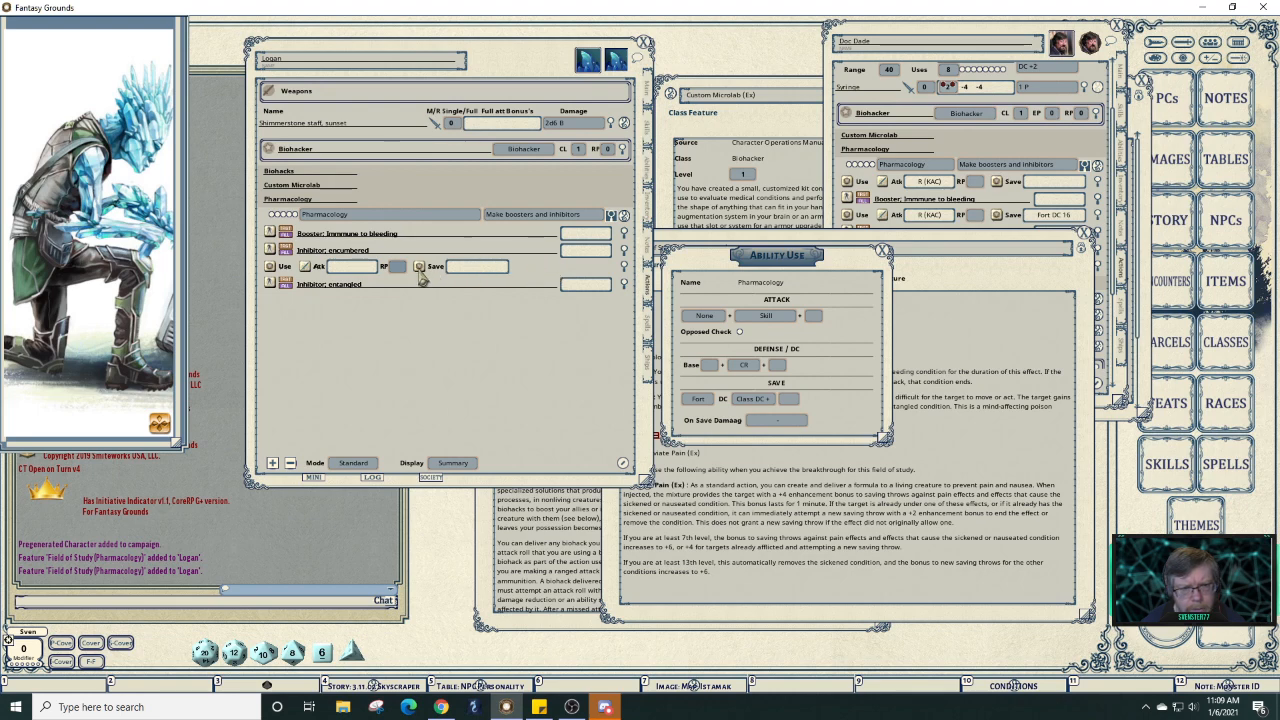
left_click(420, 270)
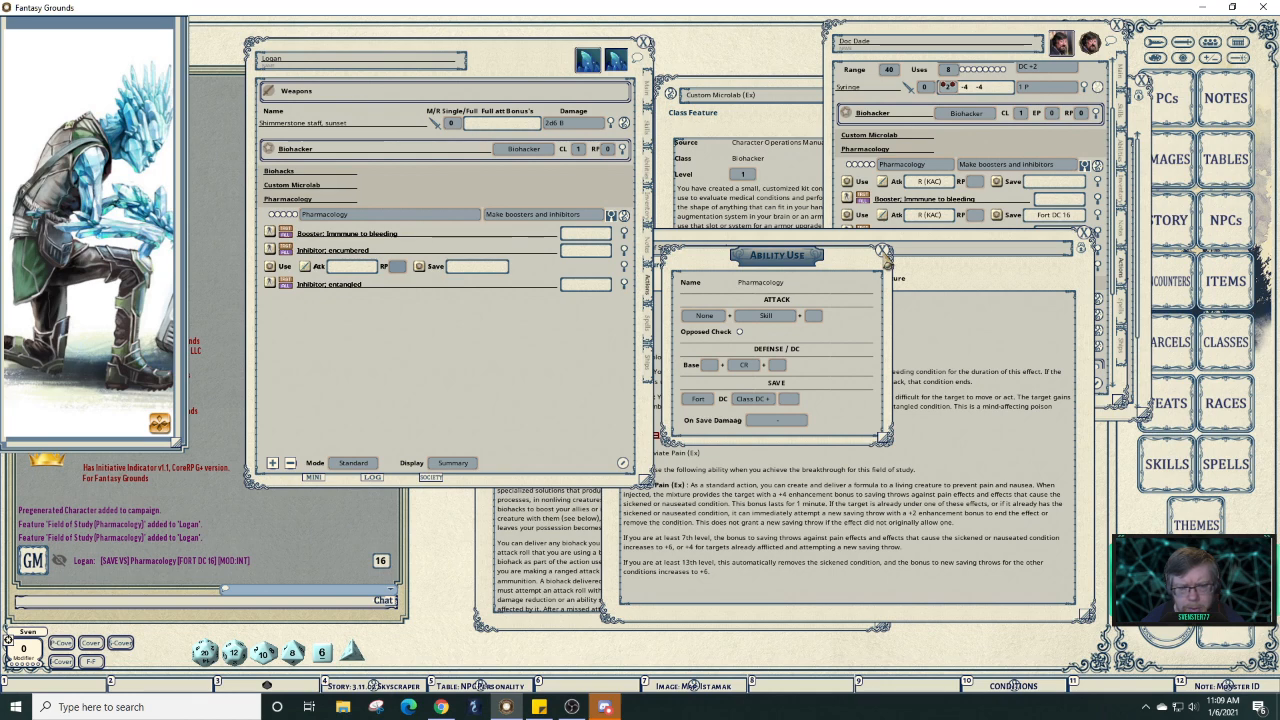
left_click(884, 251)
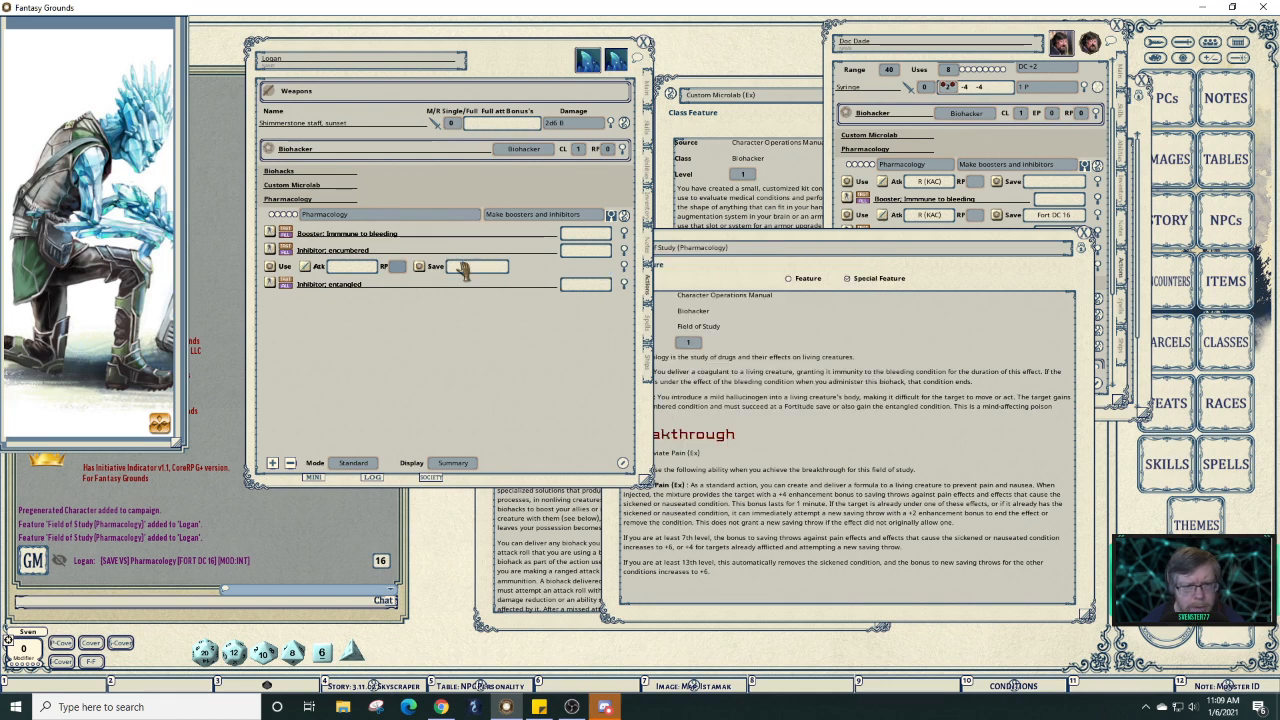
left_click(414, 287)
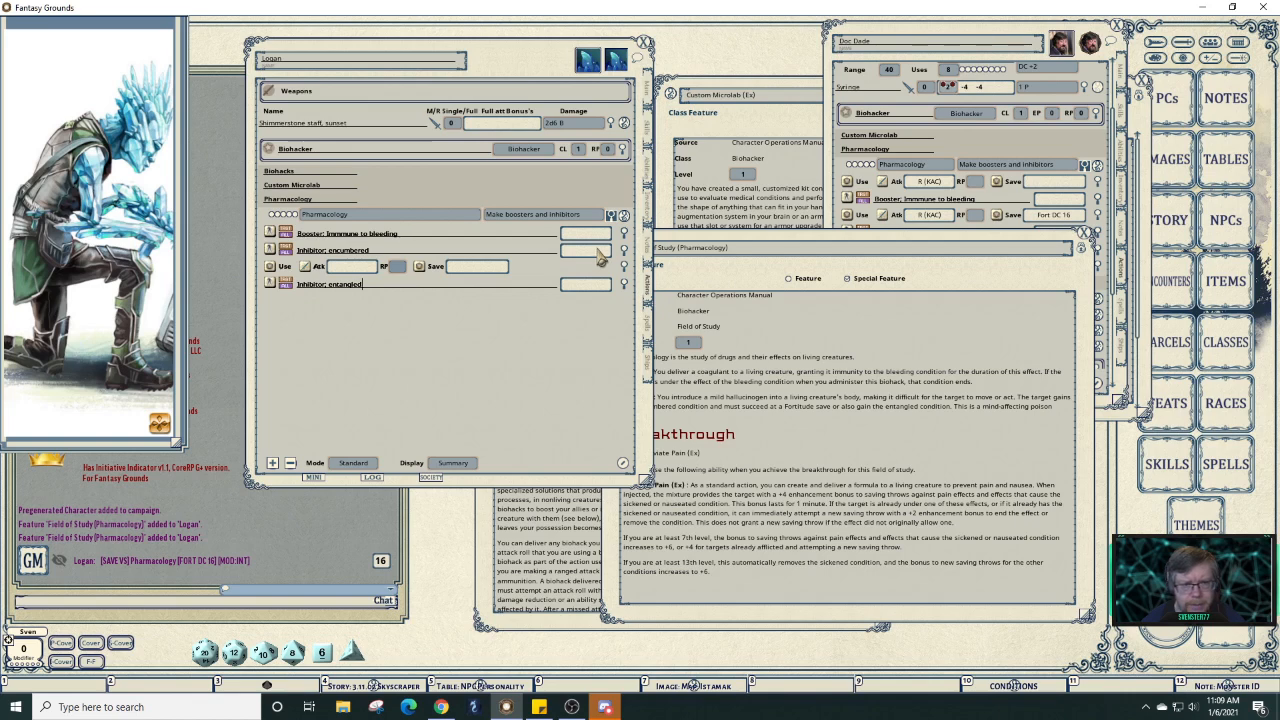
left_click(627, 252)
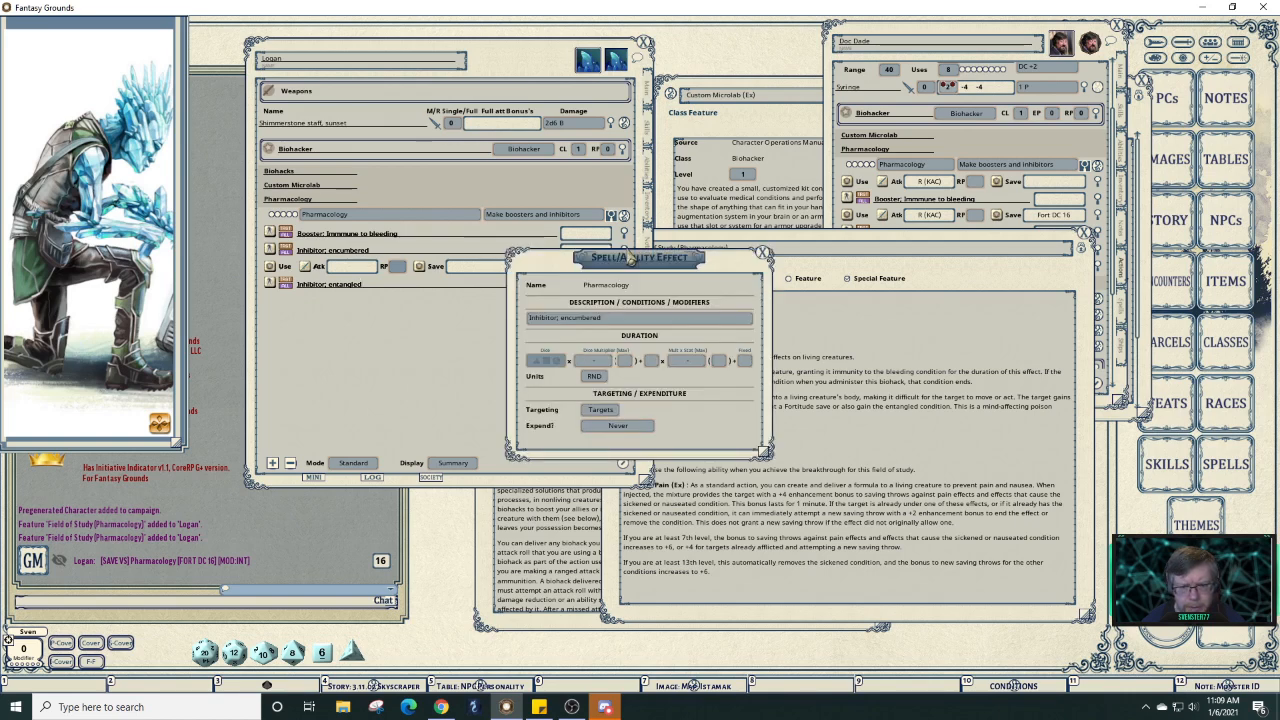
Make Inhibitor: encumbered last Int plus 3 rounds.
left_click(688, 368)
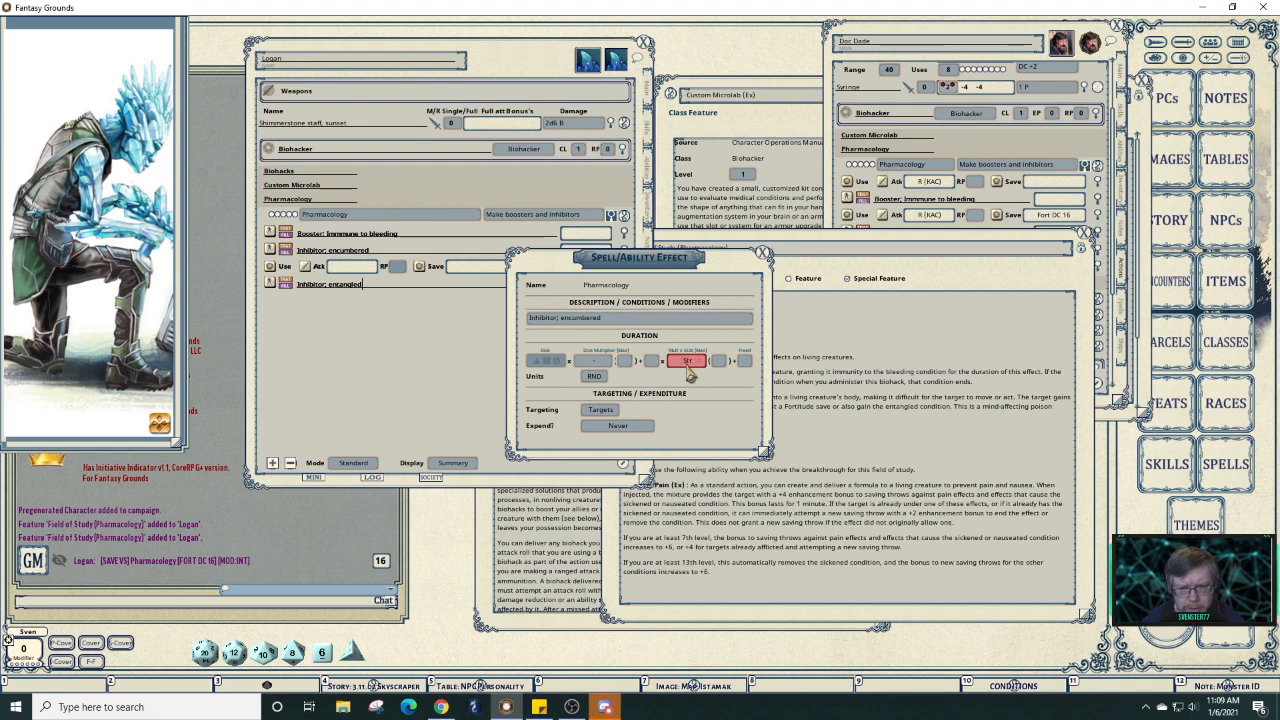
left_click(689, 366)
left_click(651, 363)
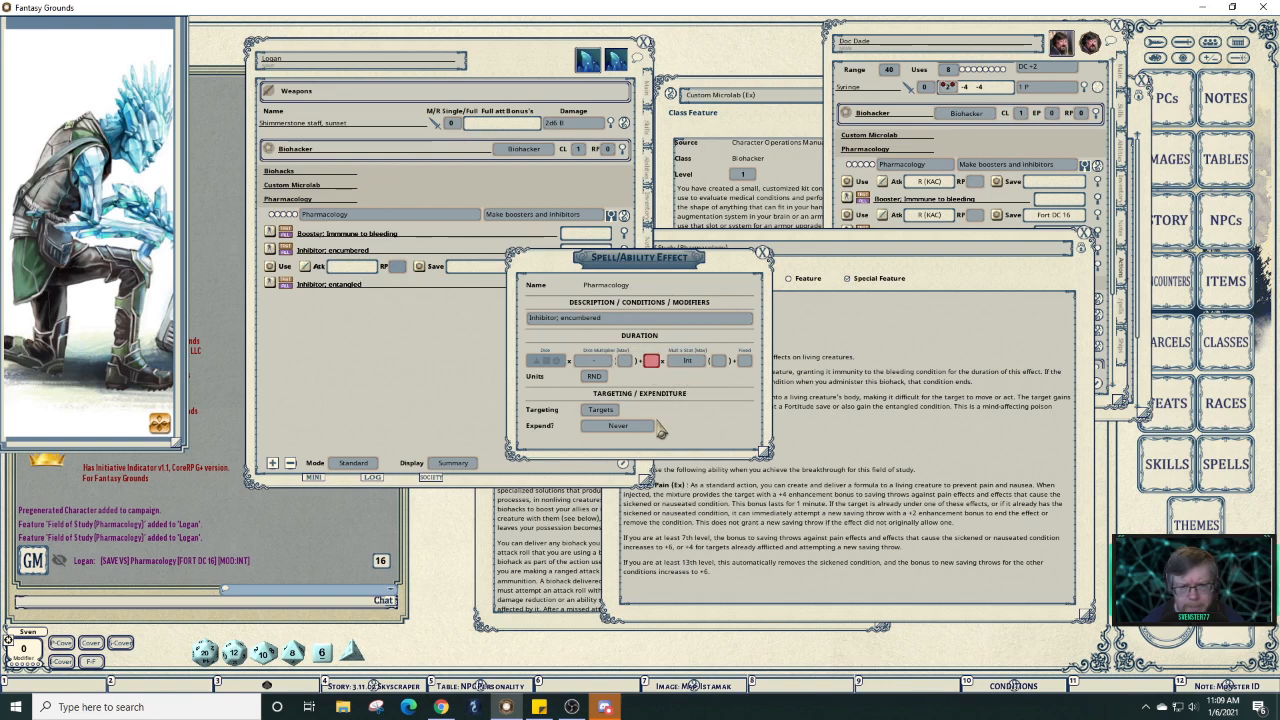
left_click(763, 253)
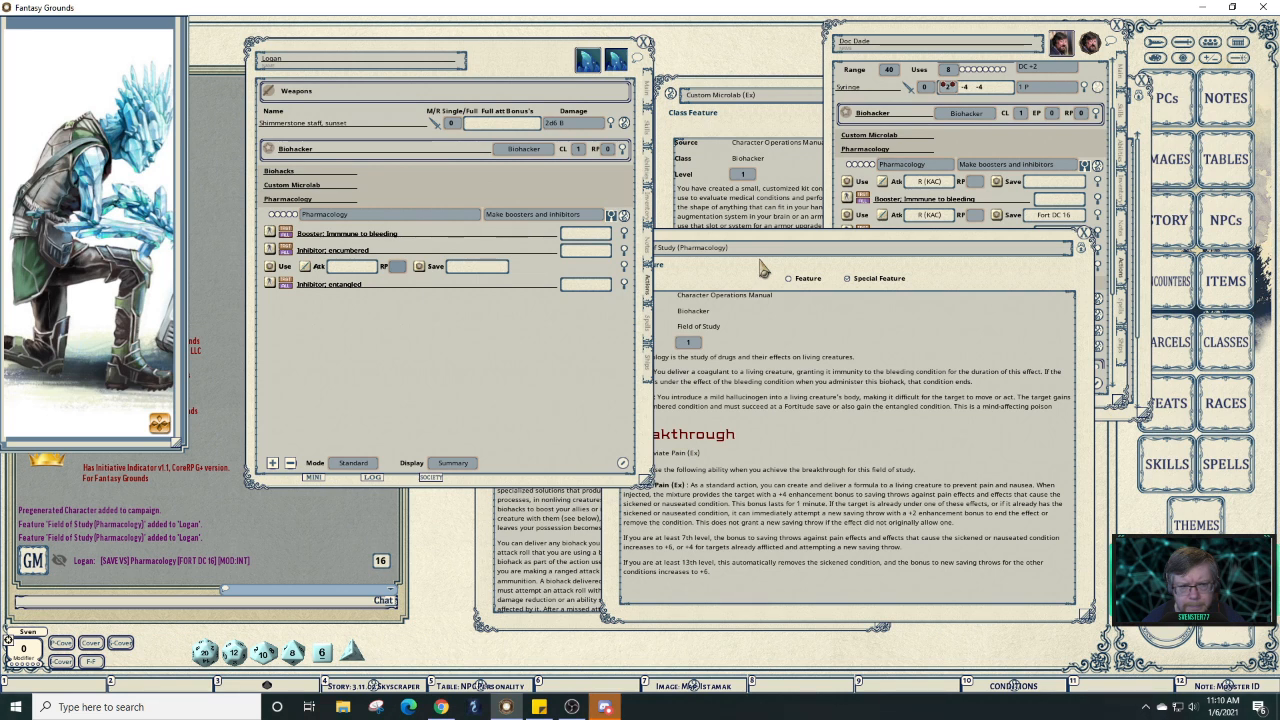
left_click(625, 250)
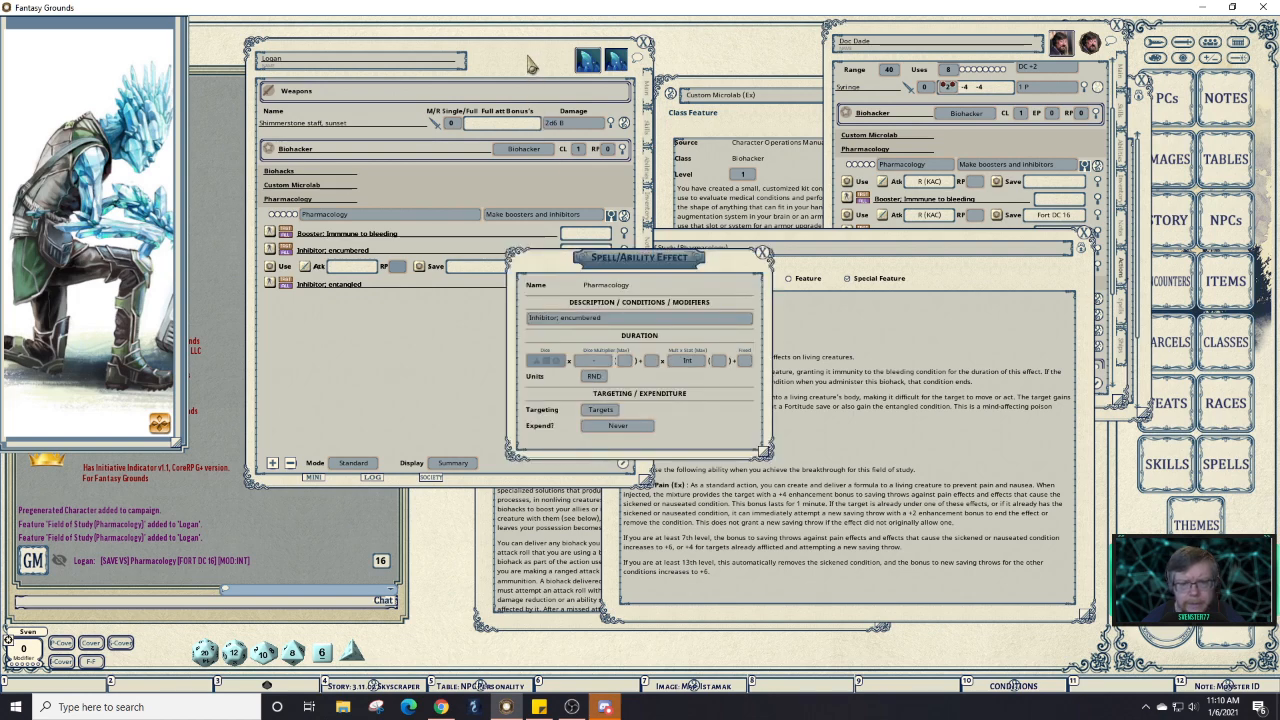
left_click(762, 252)
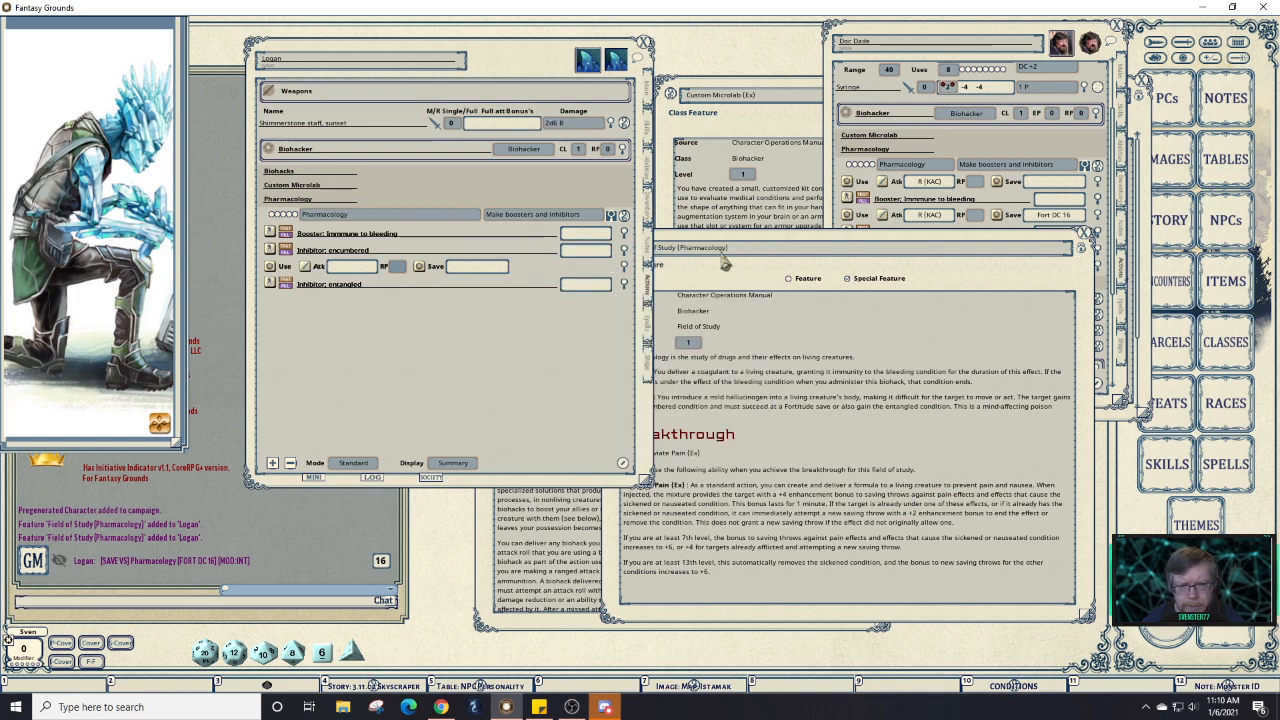
left_click(624, 250)
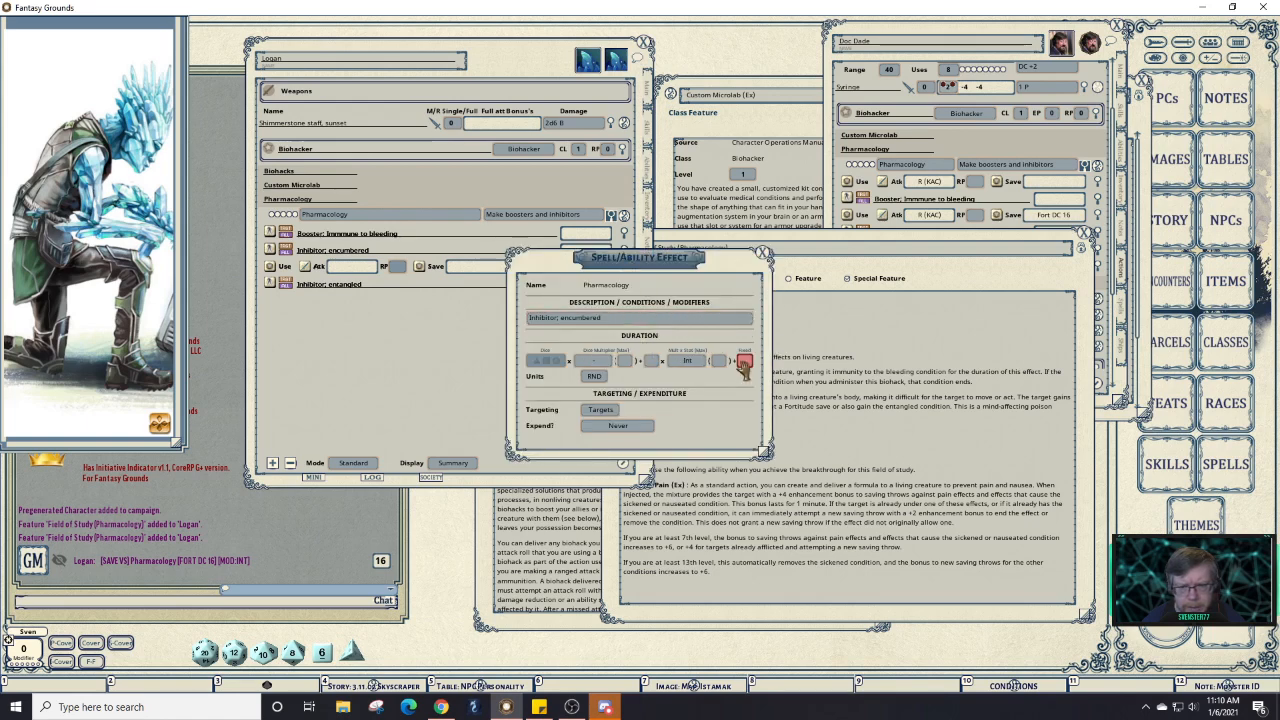
type("3")
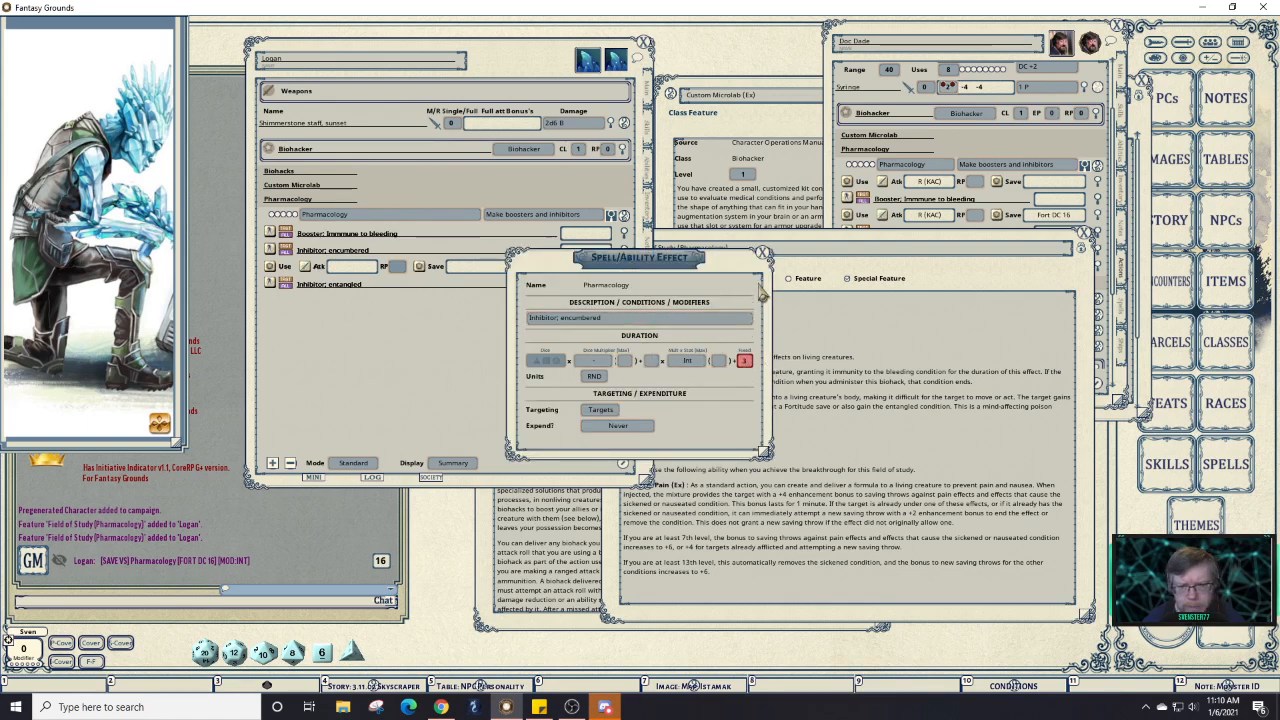
left_click(763, 254)
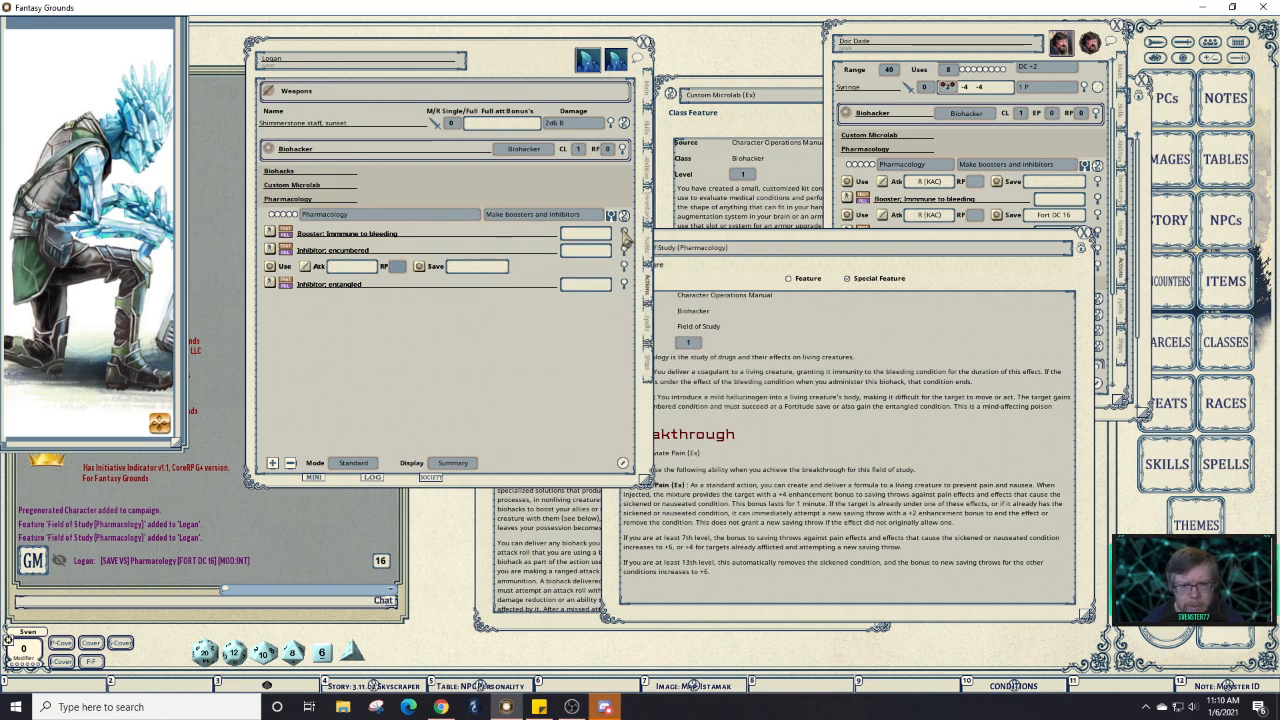
Give Inhibitor: entangled the same Int plus 3 duration and close Logan's sheet.
left_click(624, 236)
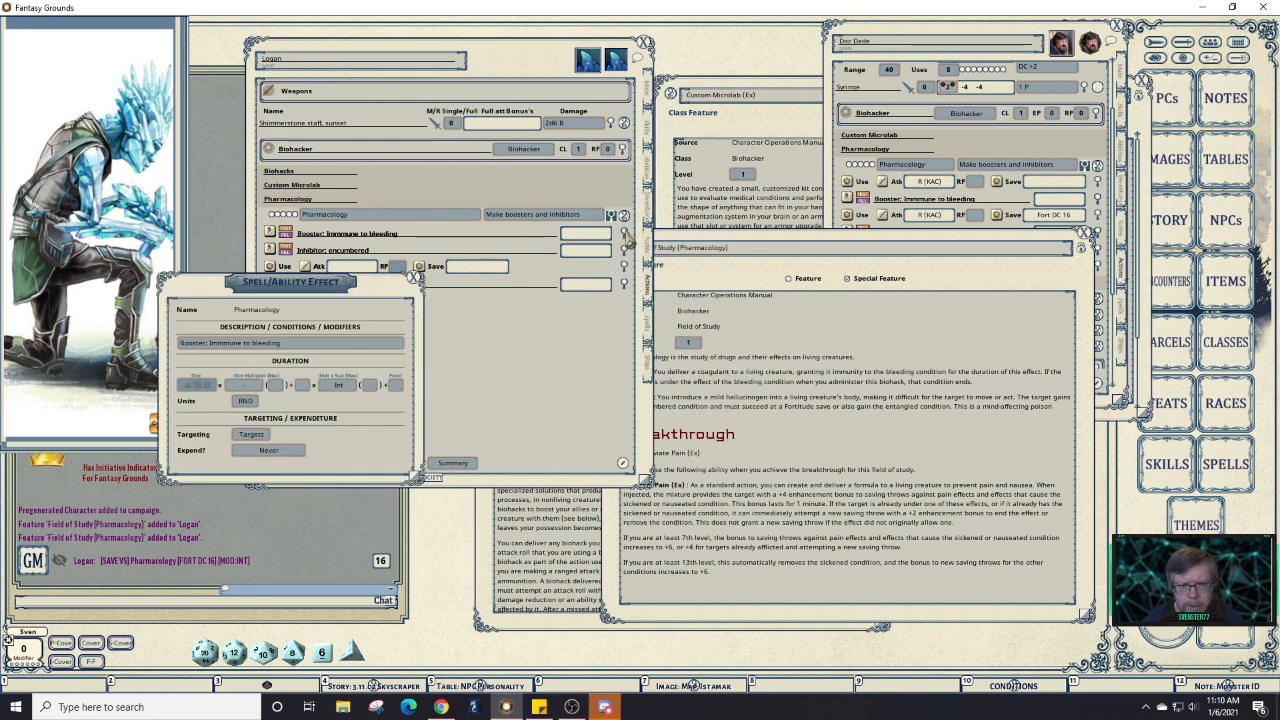
left_click(415, 279)
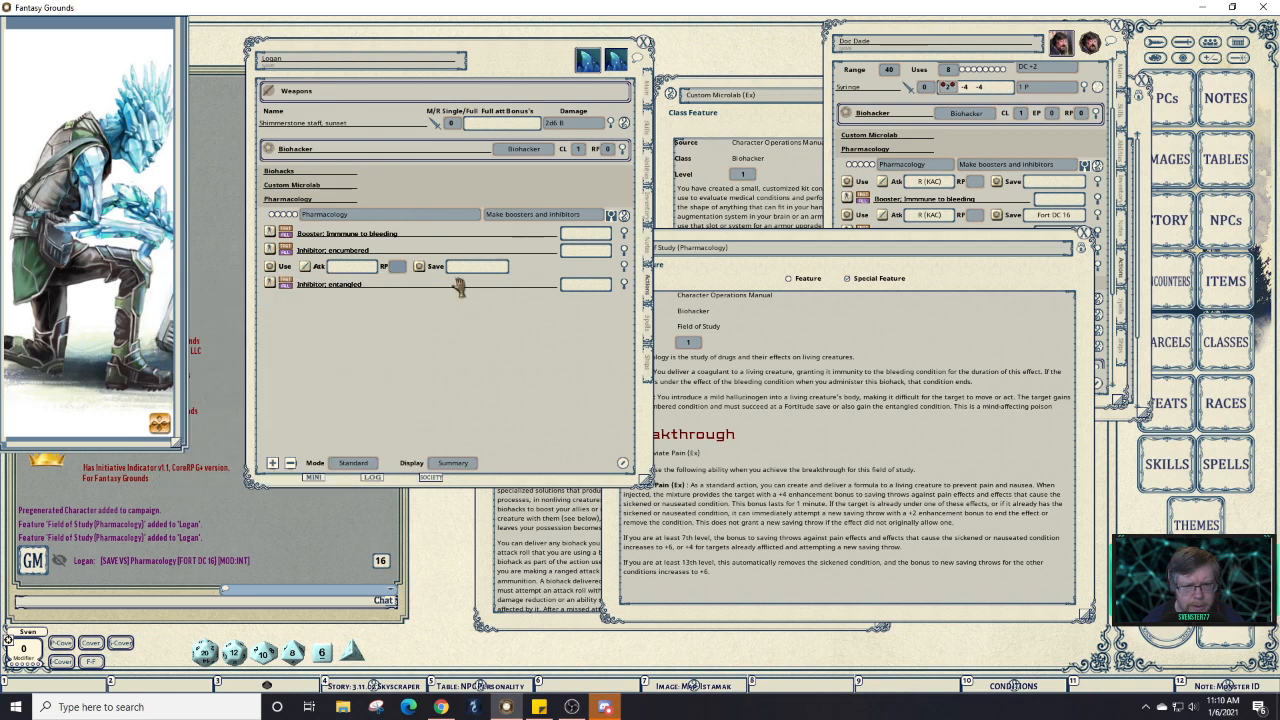
left_click(624, 284)
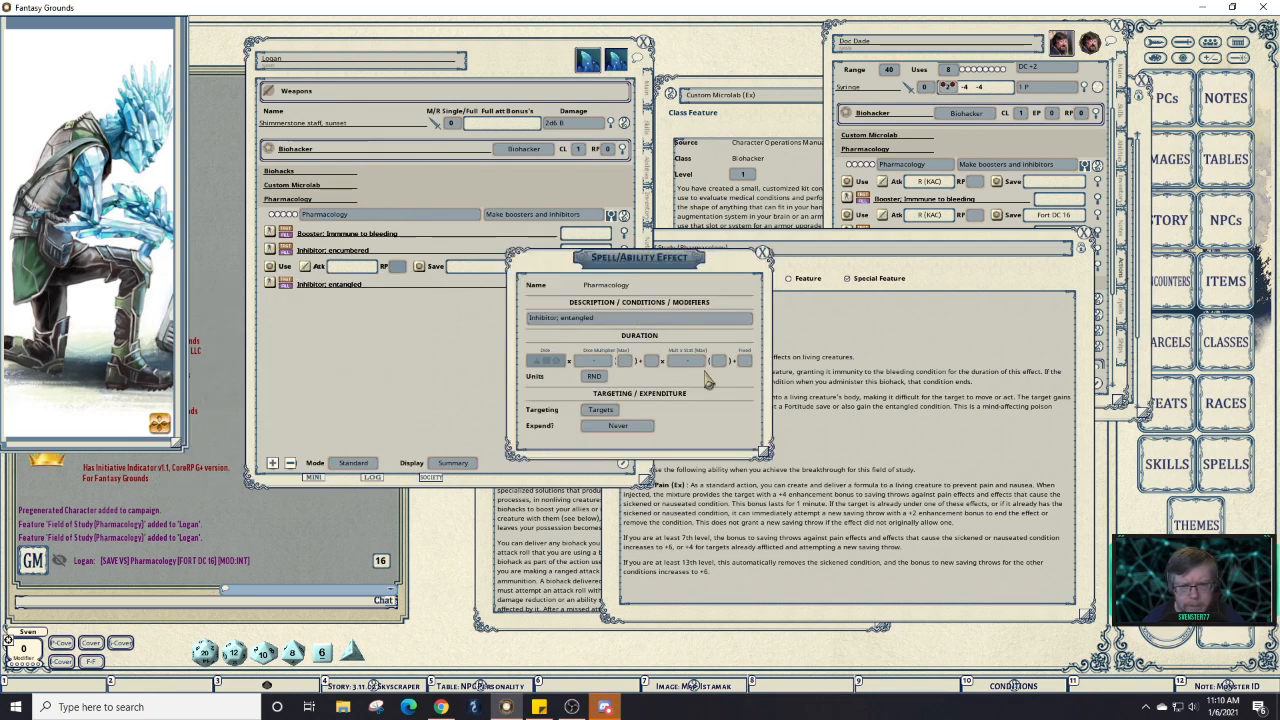
left_click(748, 363)
type("3")
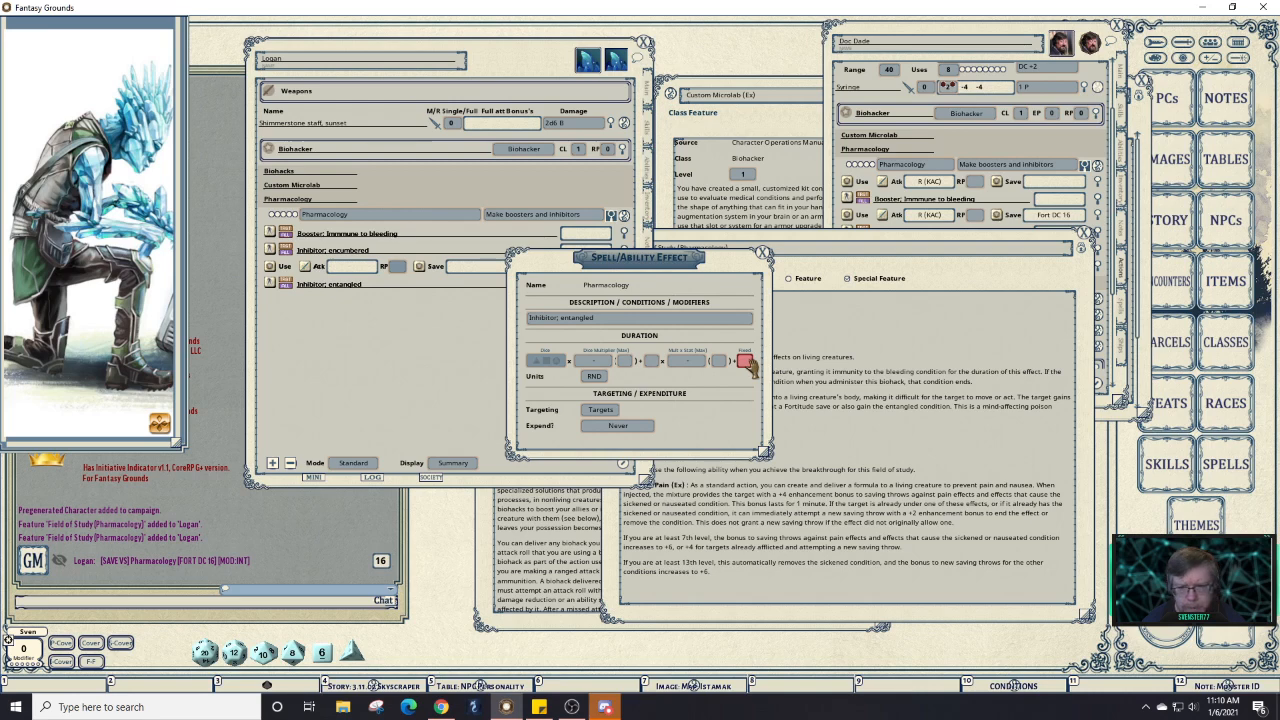
left_click(703, 369)
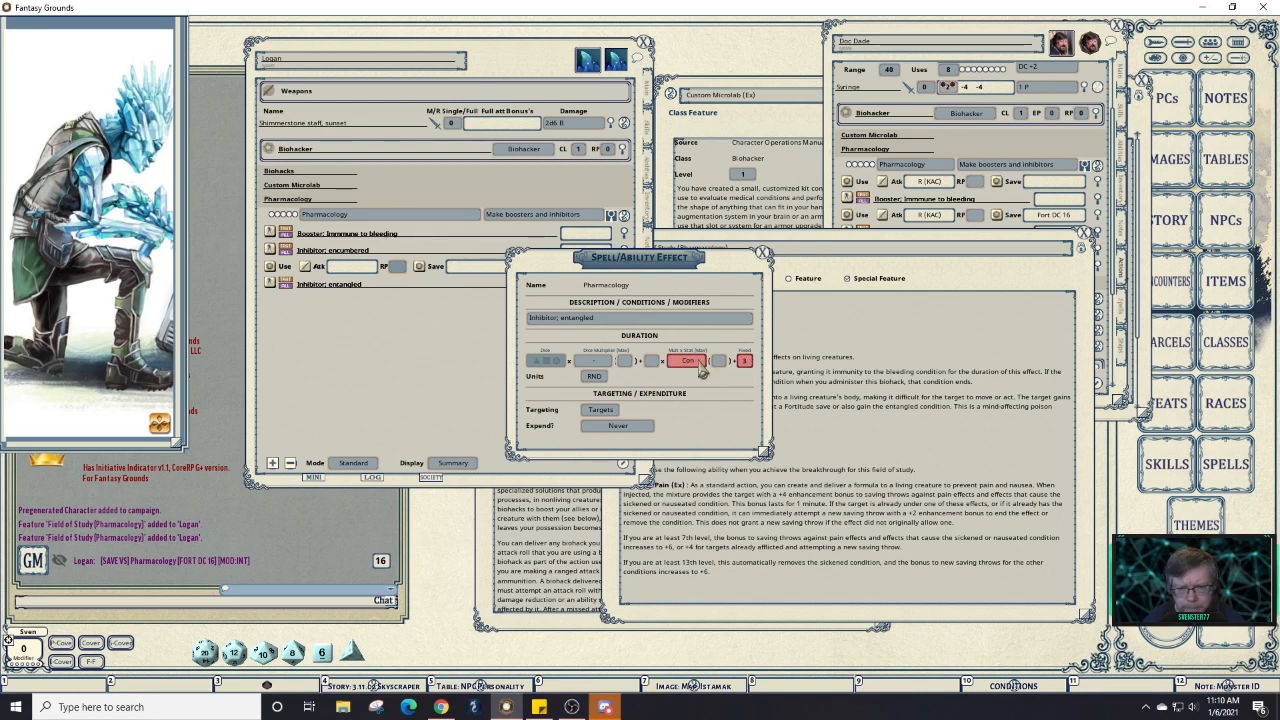
left_click_drag(703, 369, 724, 391)
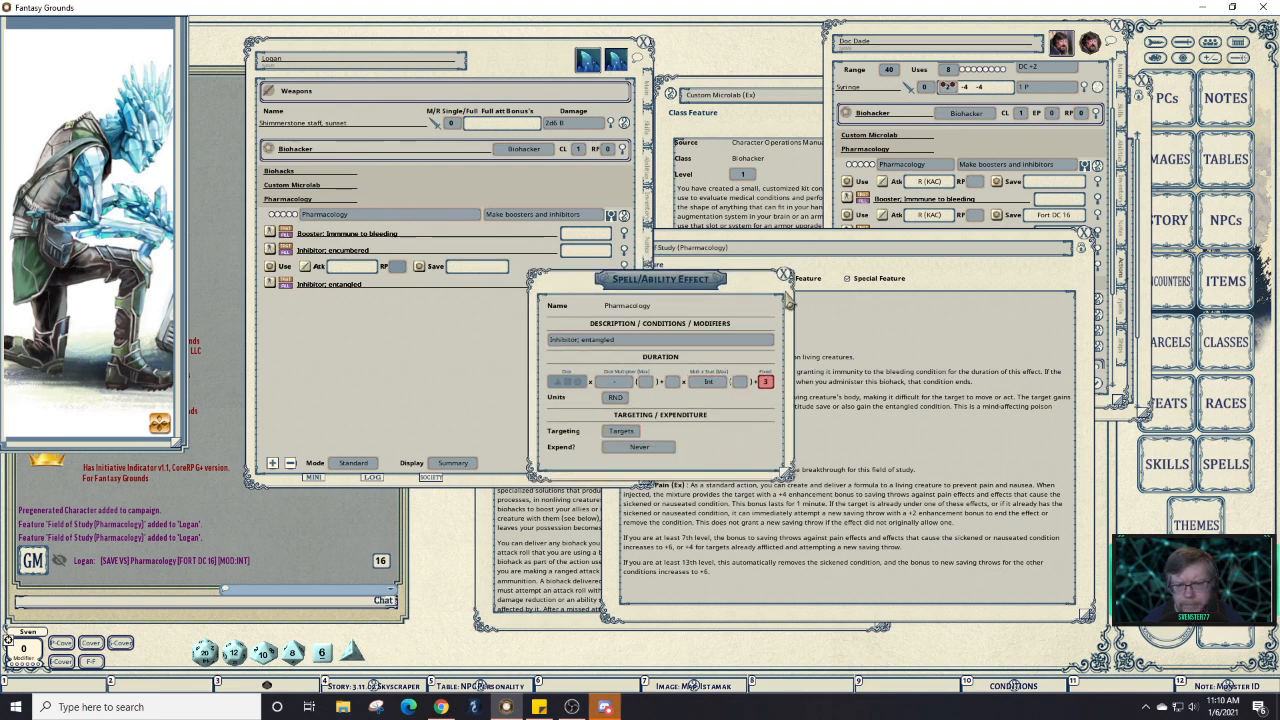
left_click(785, 276)
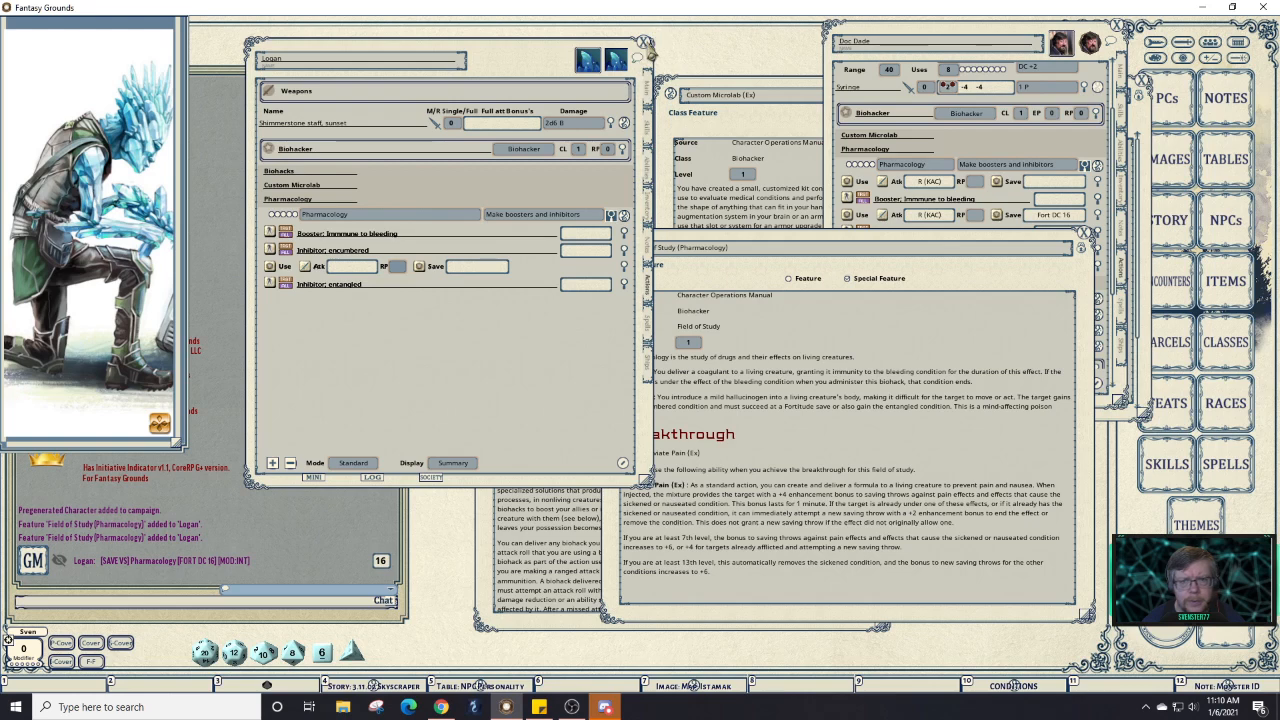
left_click(645, 45)
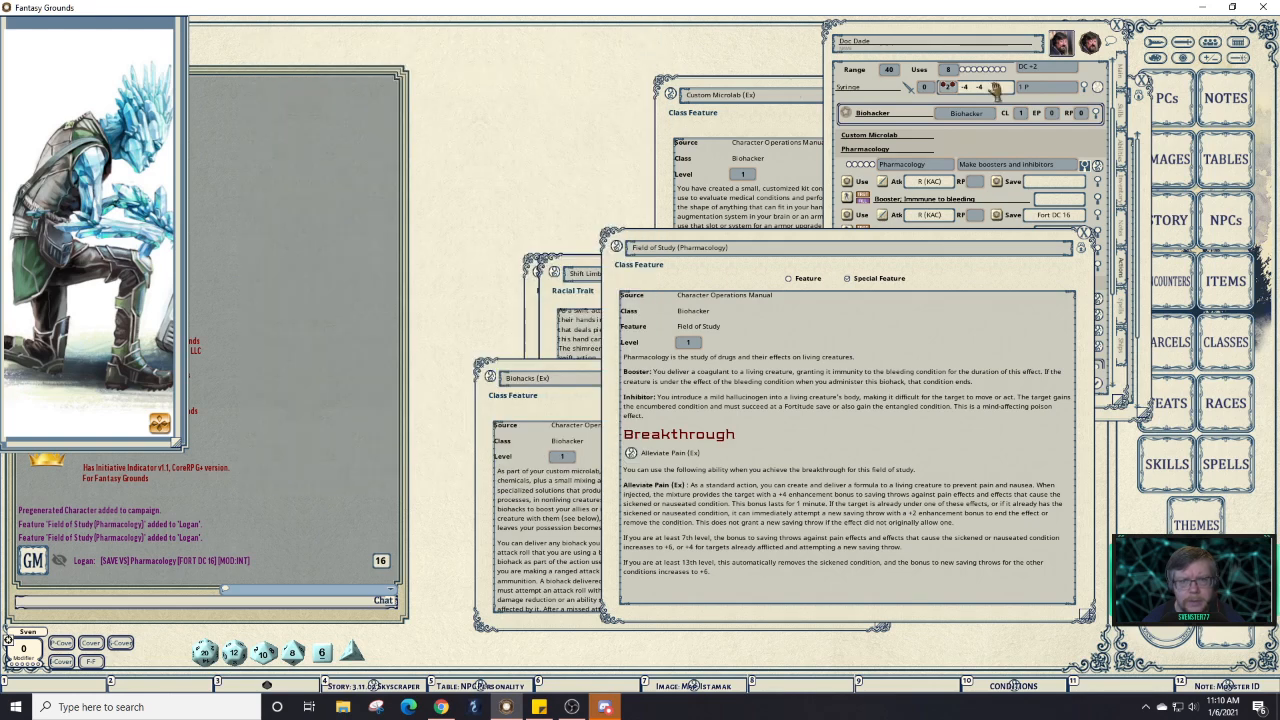
Reopen Logan's sheet from the character list and move it right to uncover the Field of Study text.
left_click(1168, 97)
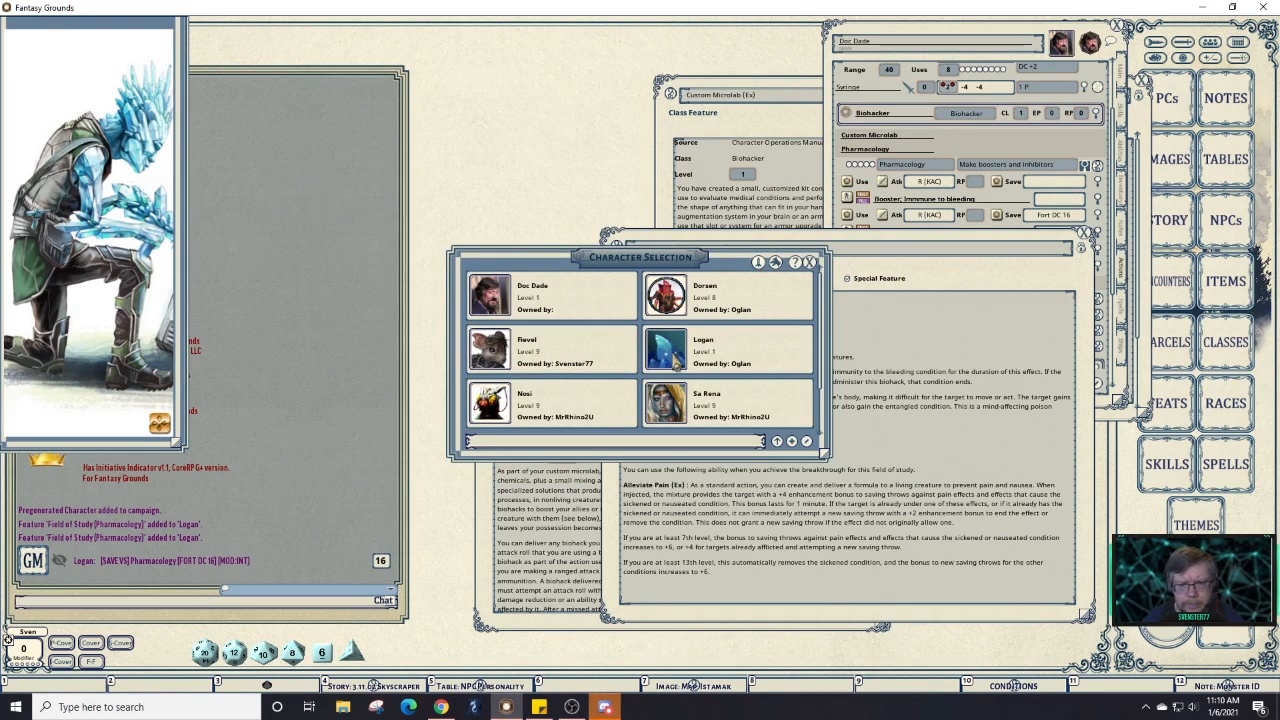
left_click(677, 362)
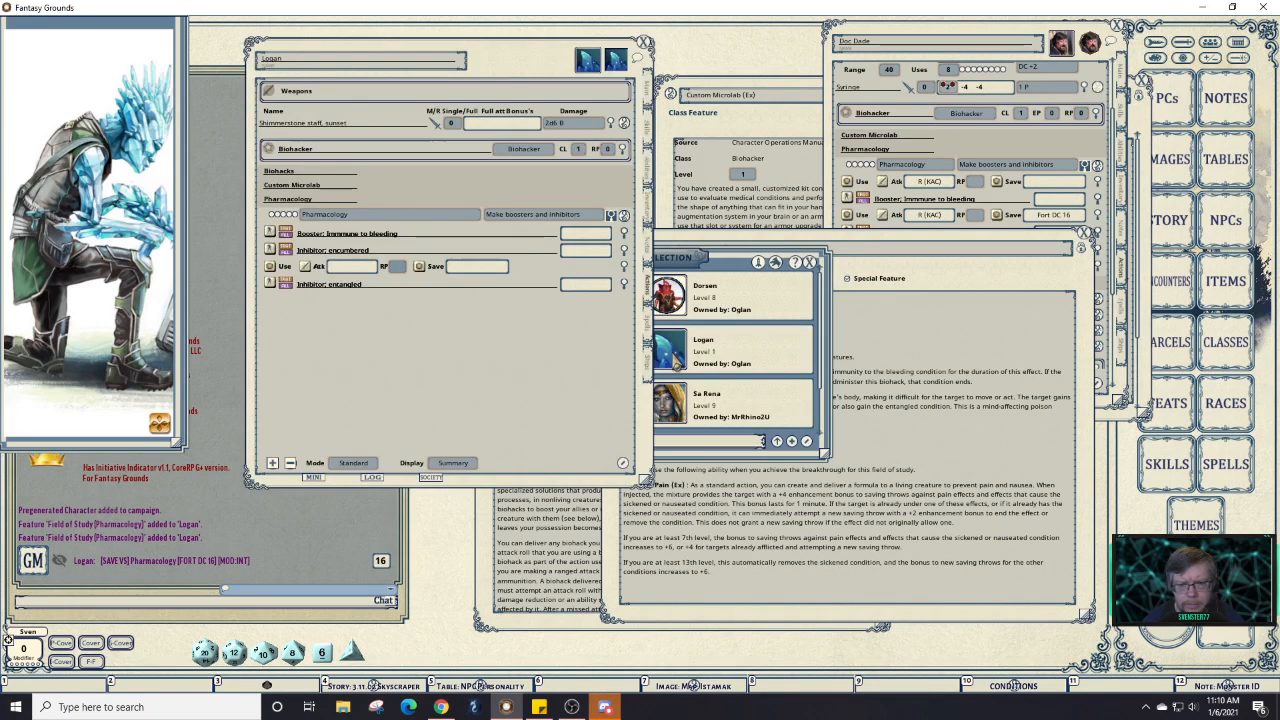
left_click(810, 262)
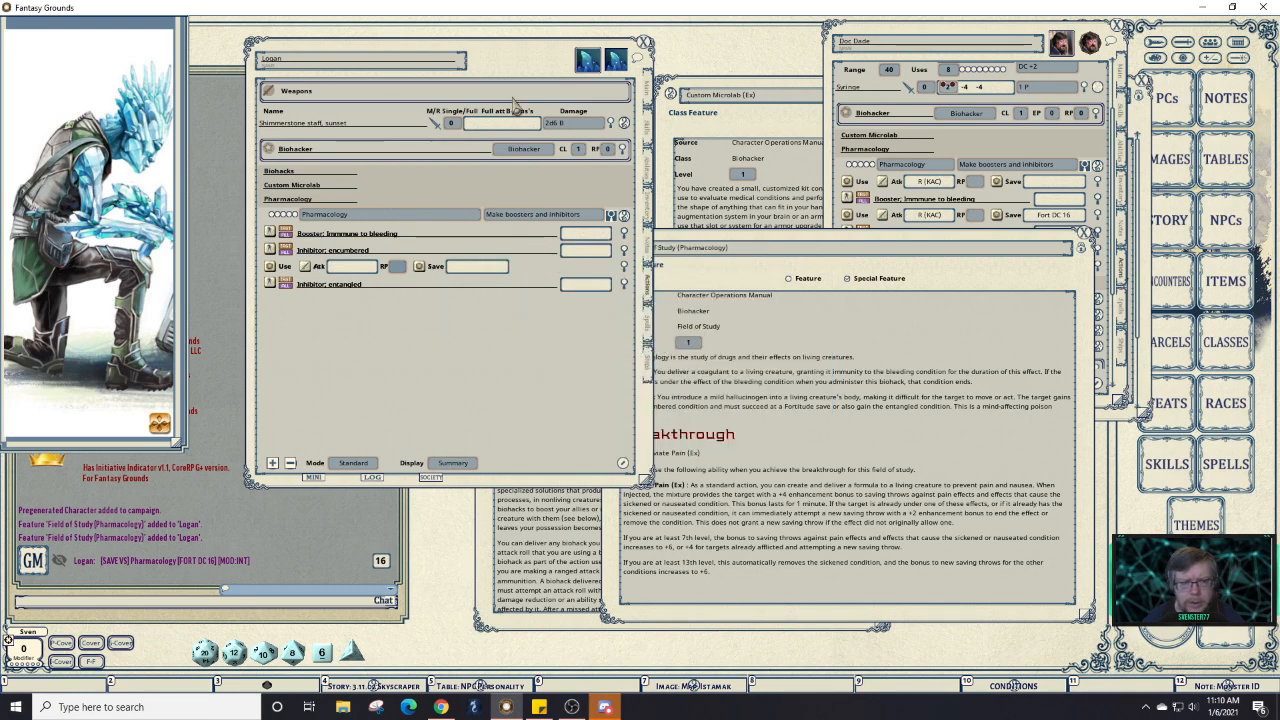
left_click_drag(511, 61, 490, 40)
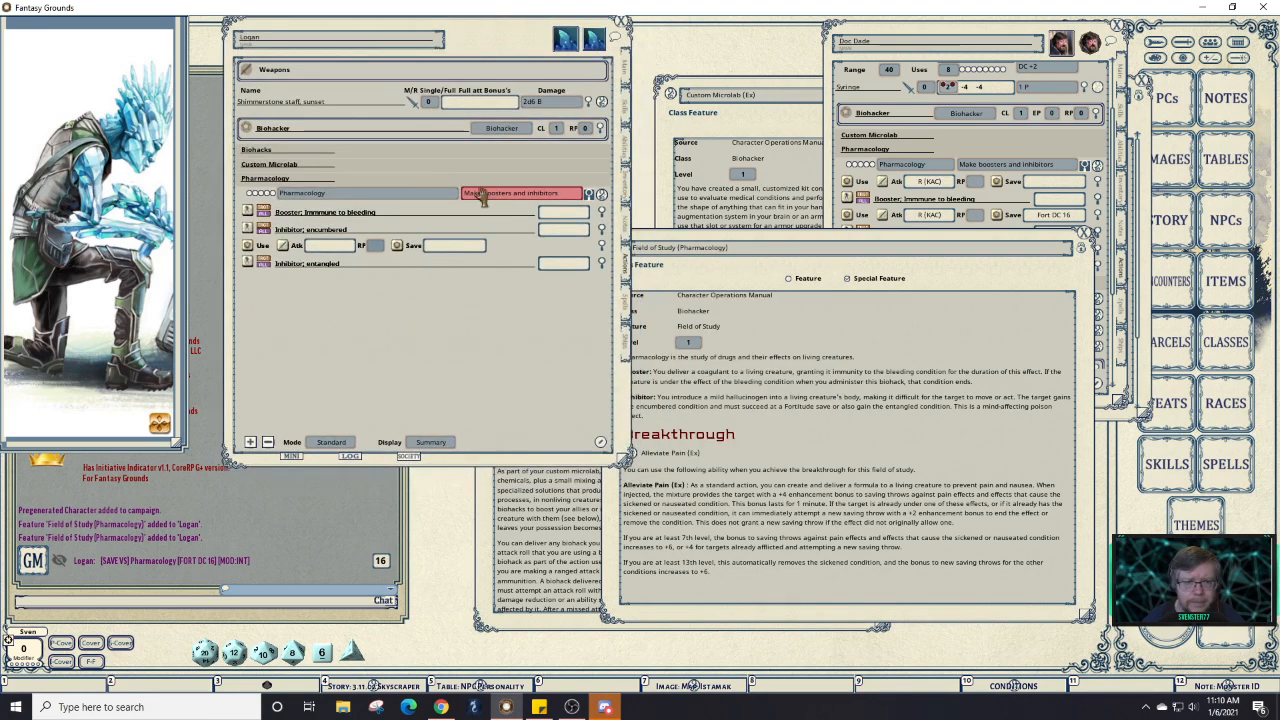
left_click(591, 200)
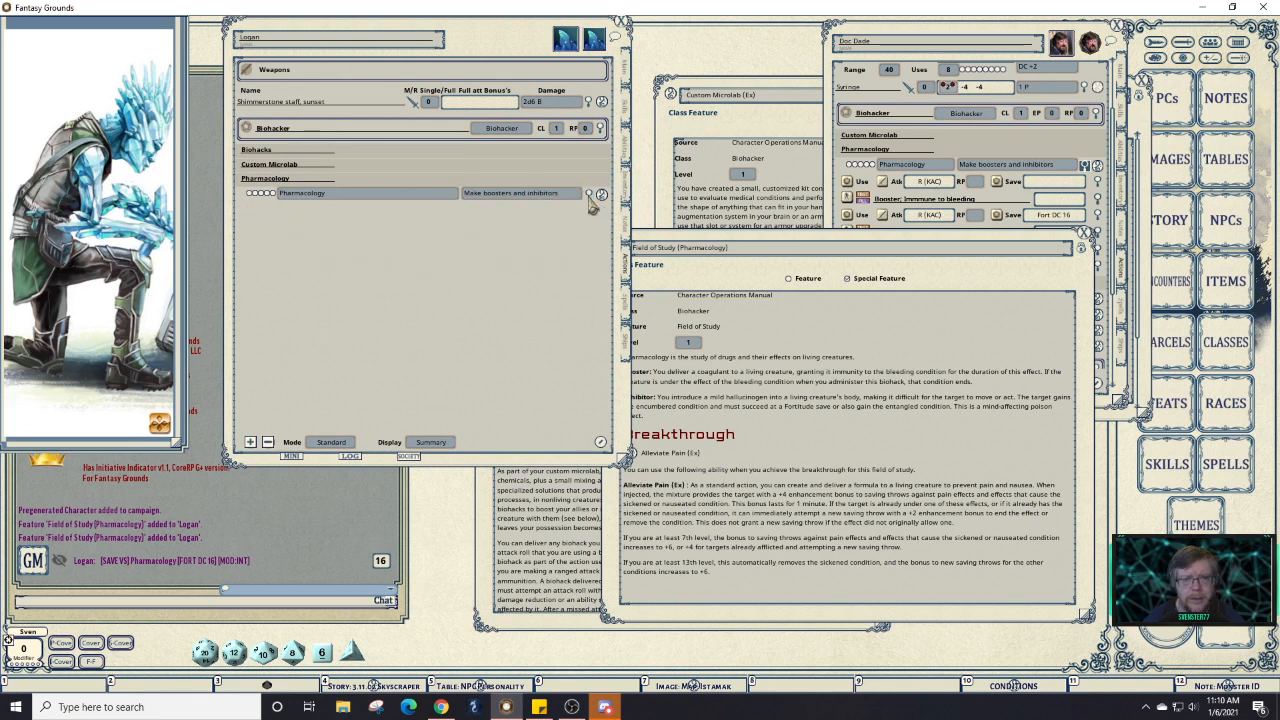
left_click(592, 204)
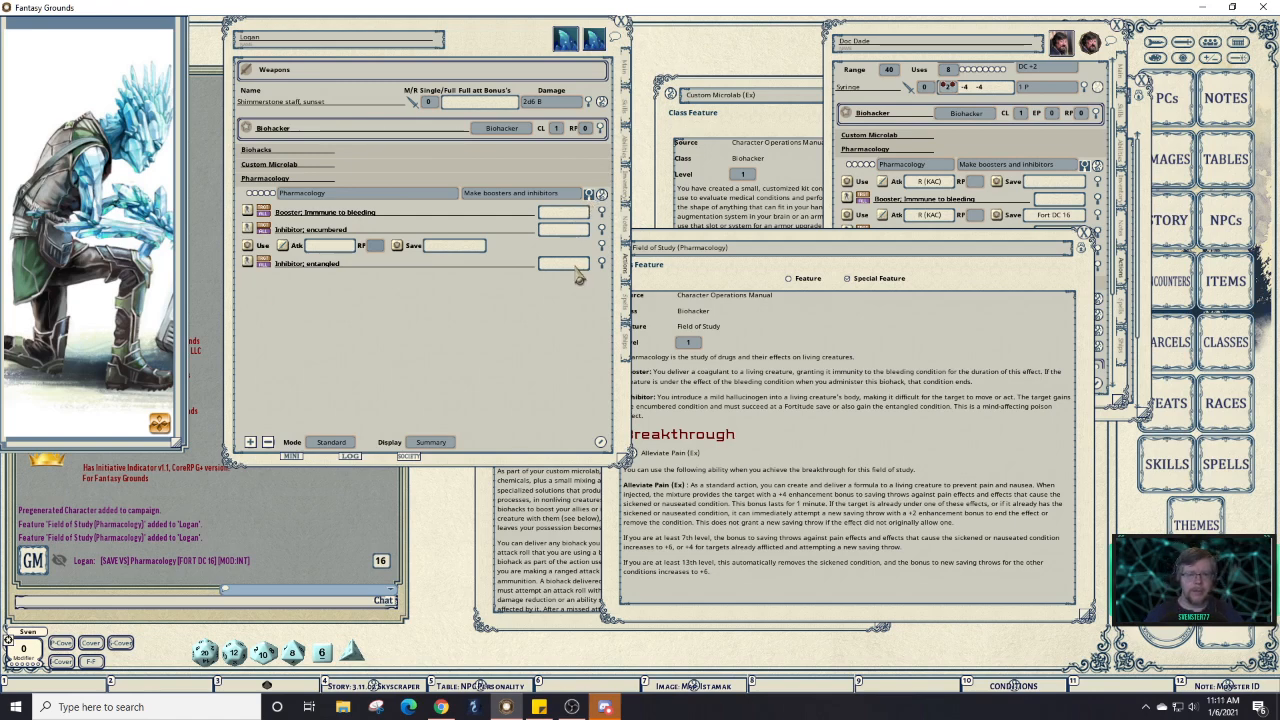
left_click_drag(549, 318, 864, 312)
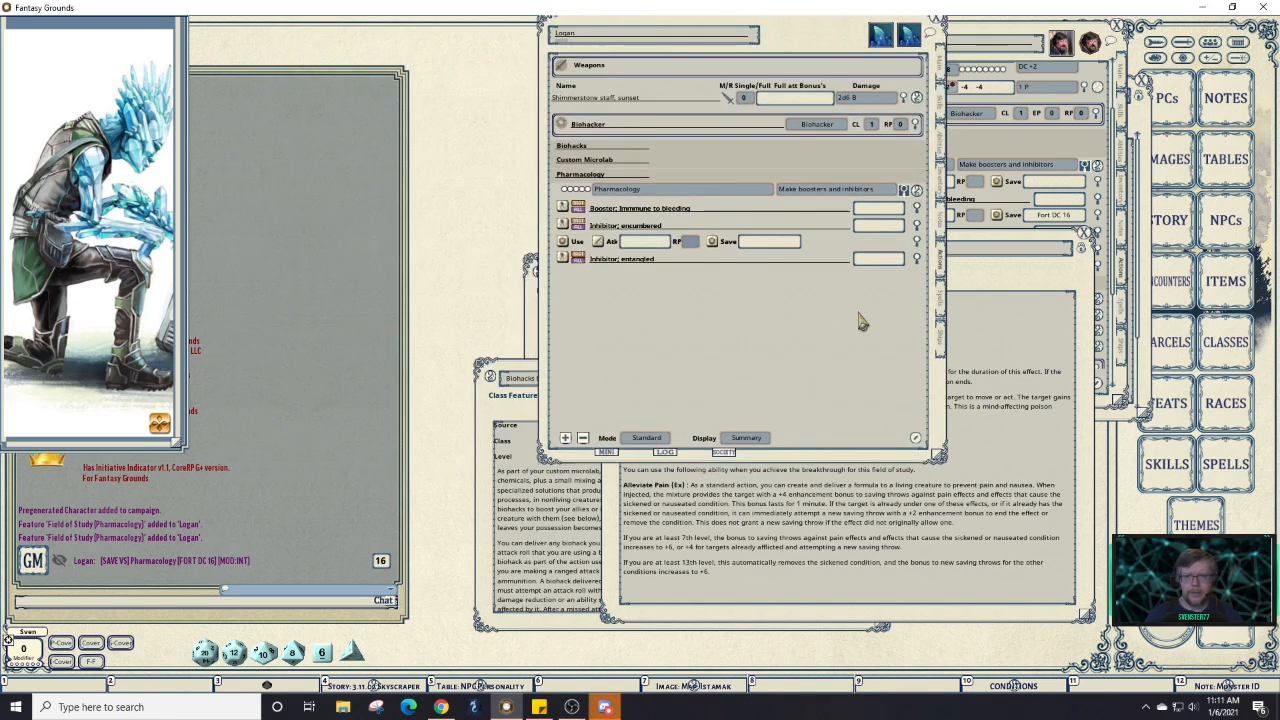
Roll the Pharmacology save against Fievel and apply the bleeding booster and both inhibitors to him.
left_click(1180, 44)
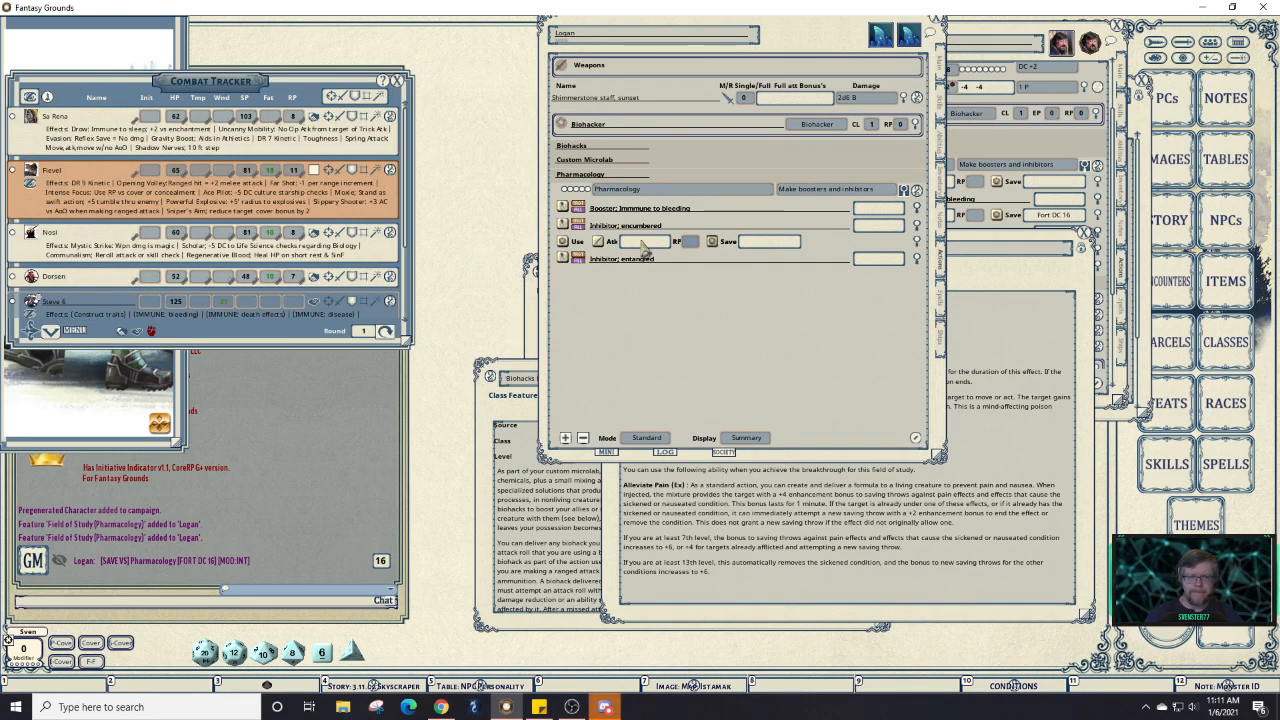
left_click_drag(250, 202, 250, 202)
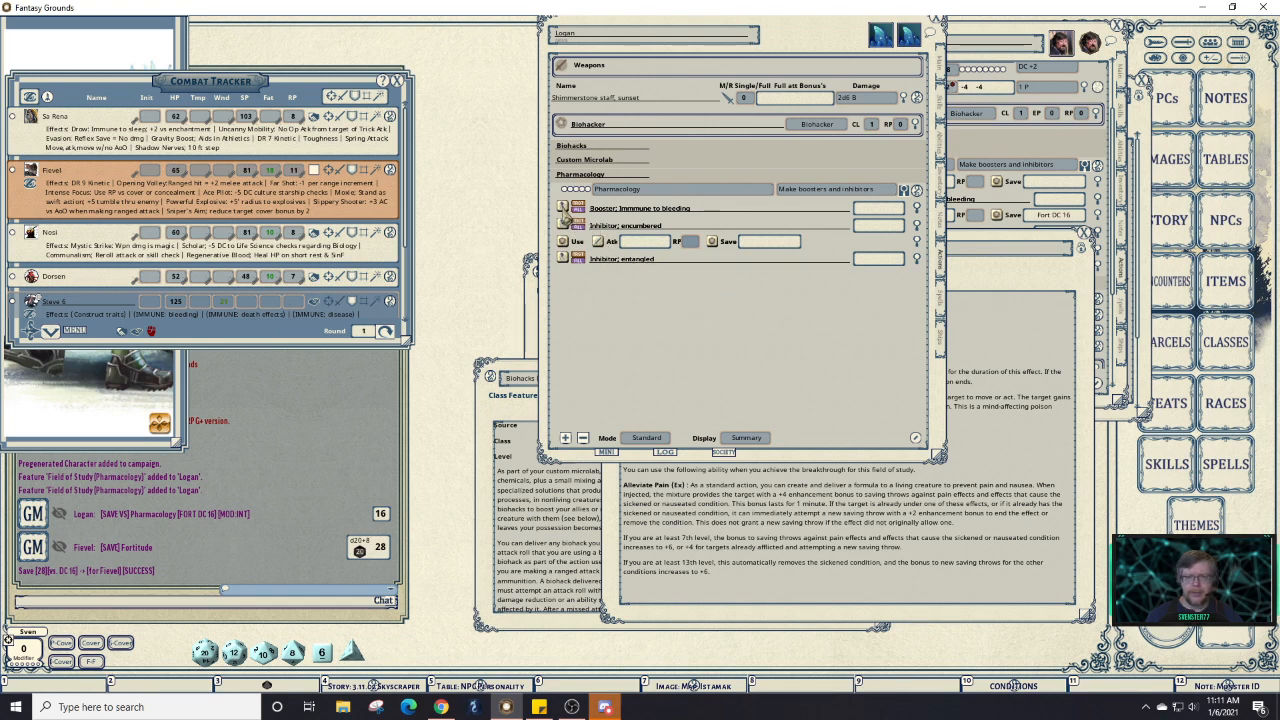
left_click(563, 209)
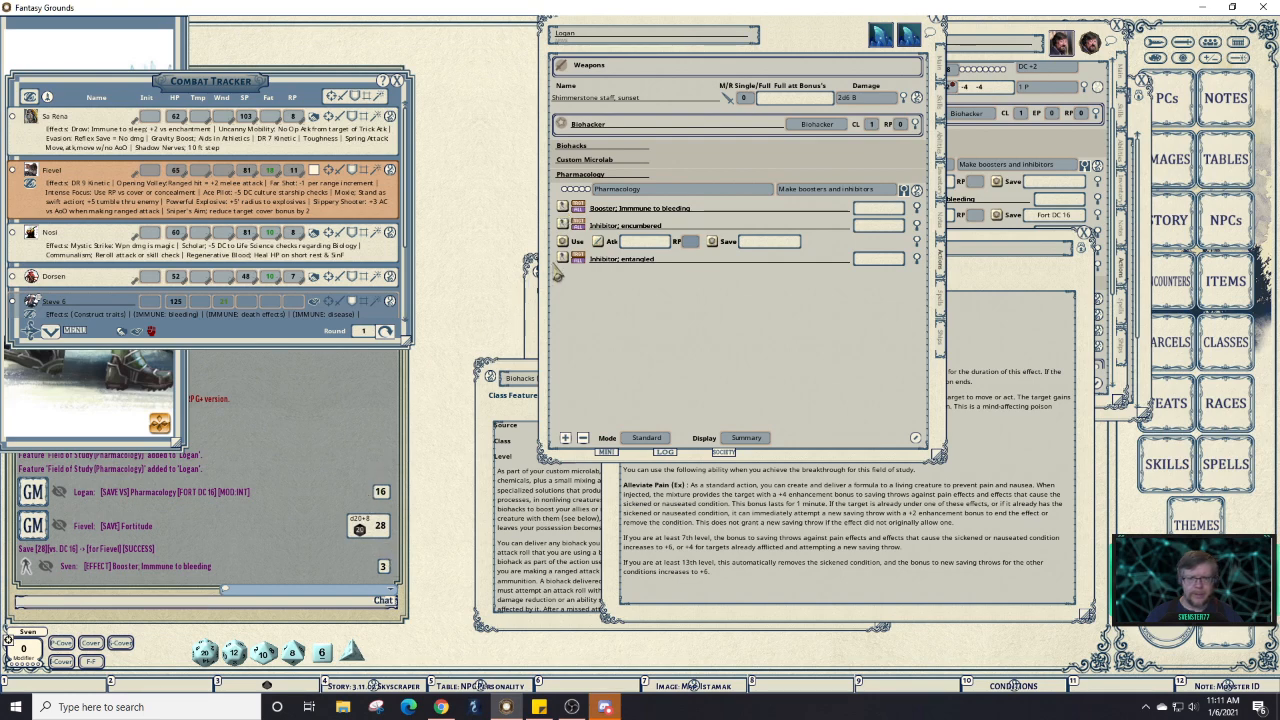
left_click(563, 226)
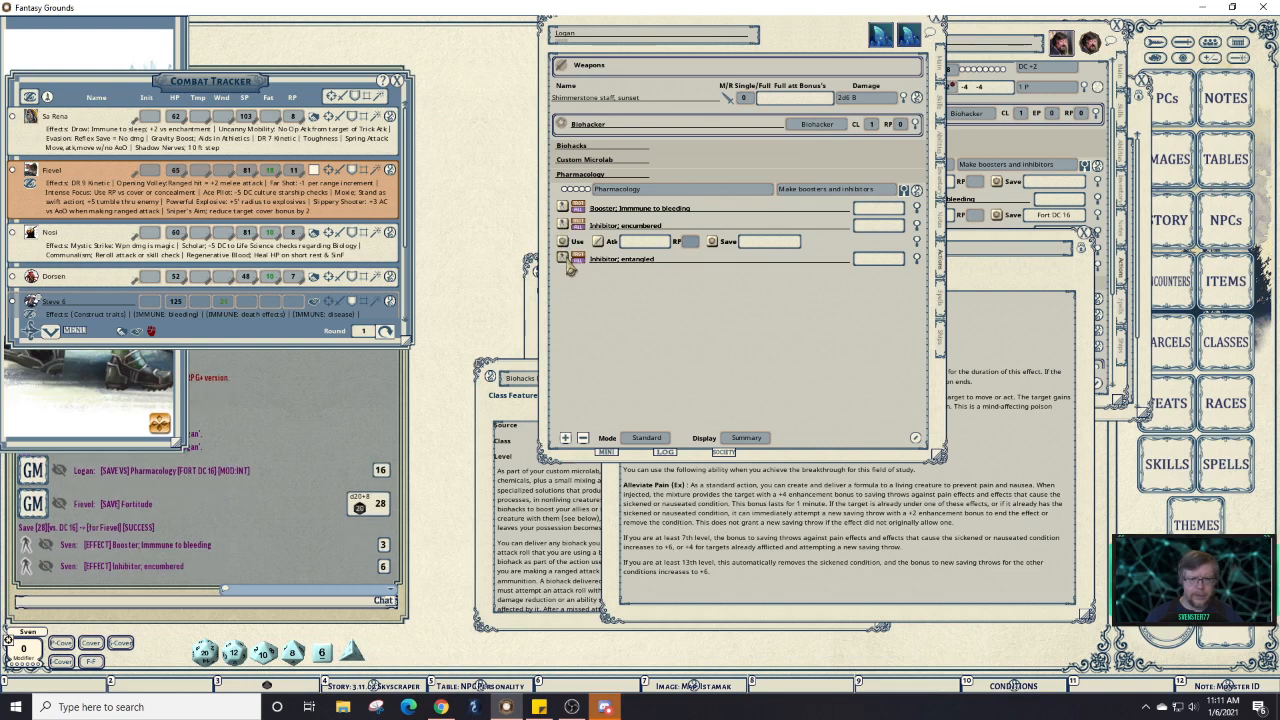
left_click(563, 259)
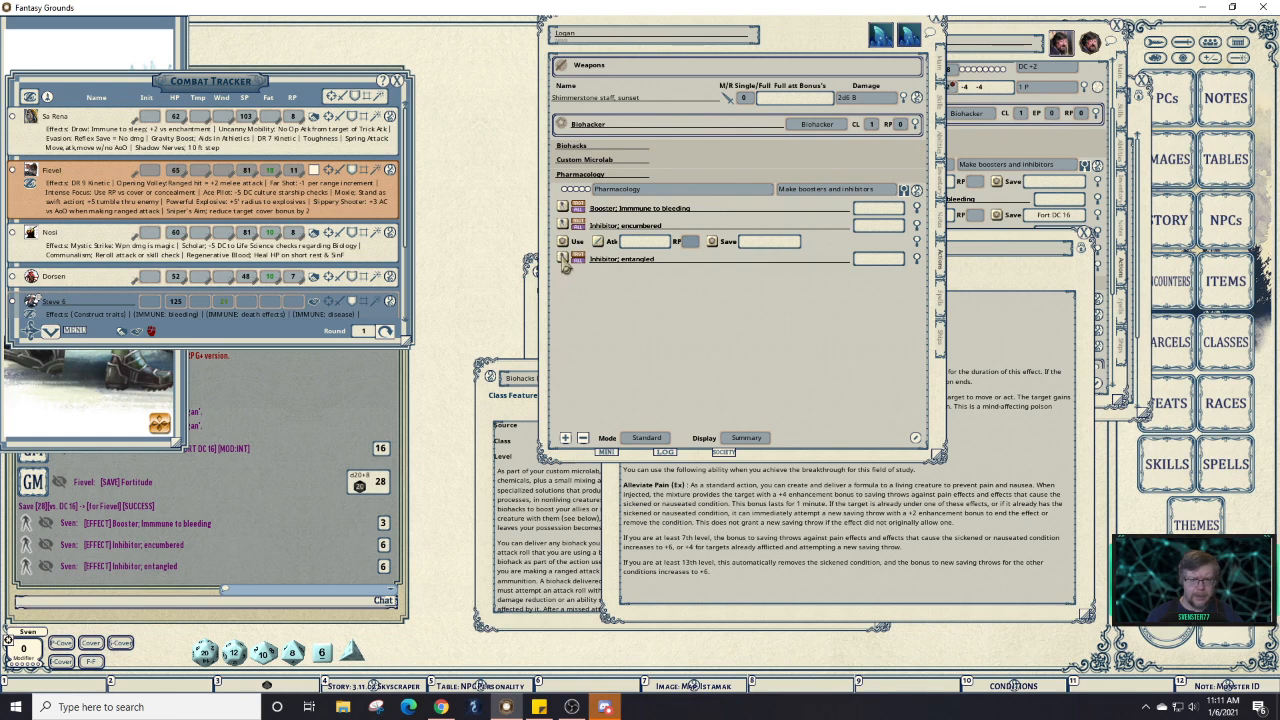
left_click_drag(564, 262, 347, 200)
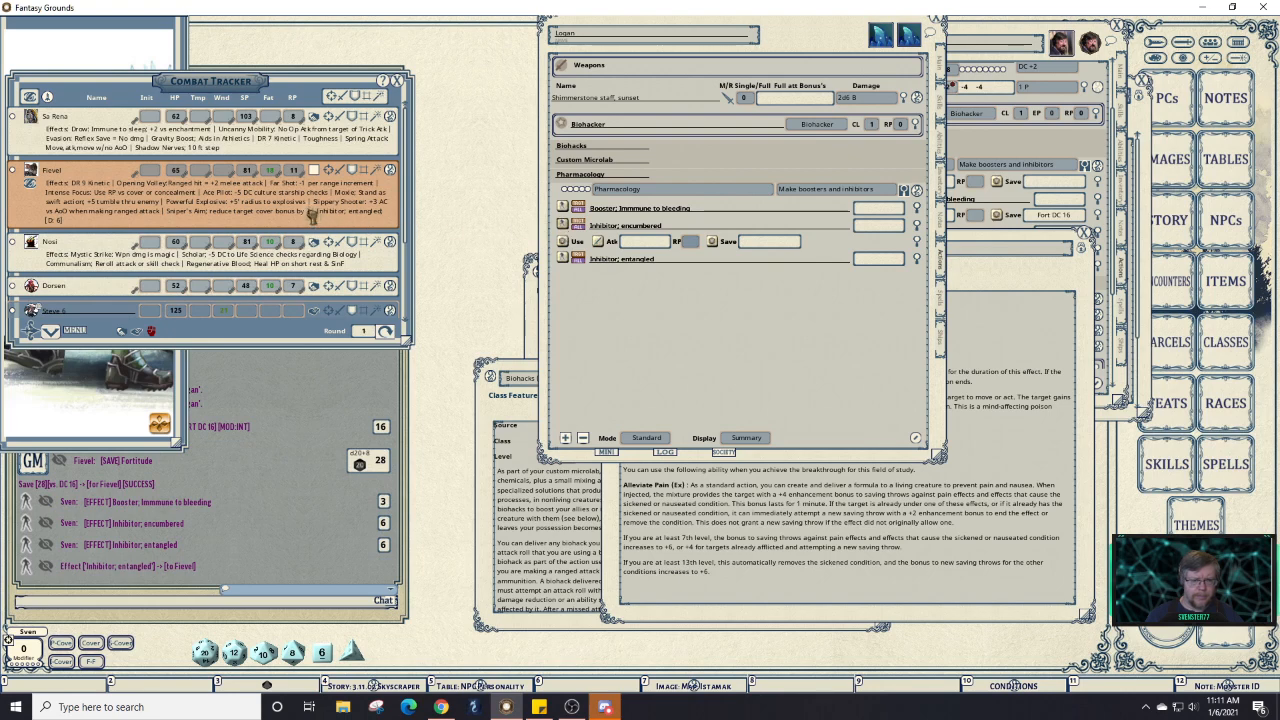
left_click_drag(312, 214, 312, 214)
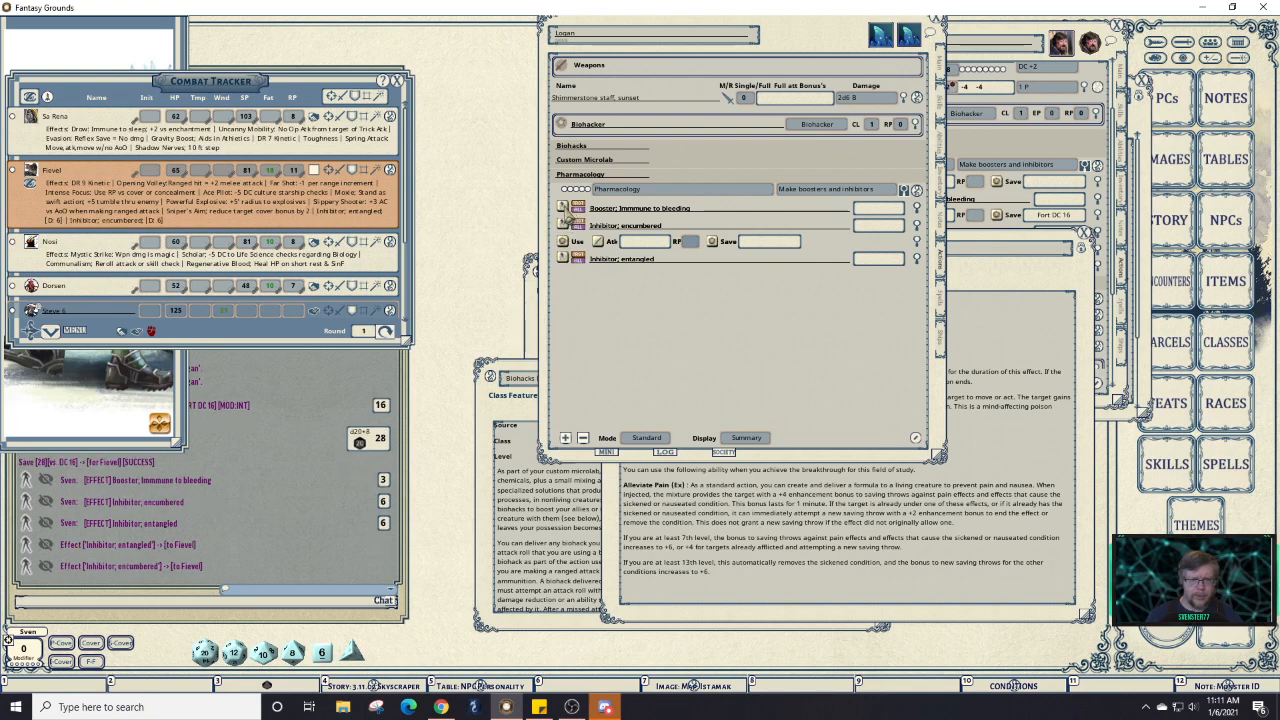
left_click_drag(564, 212, 340, 208)
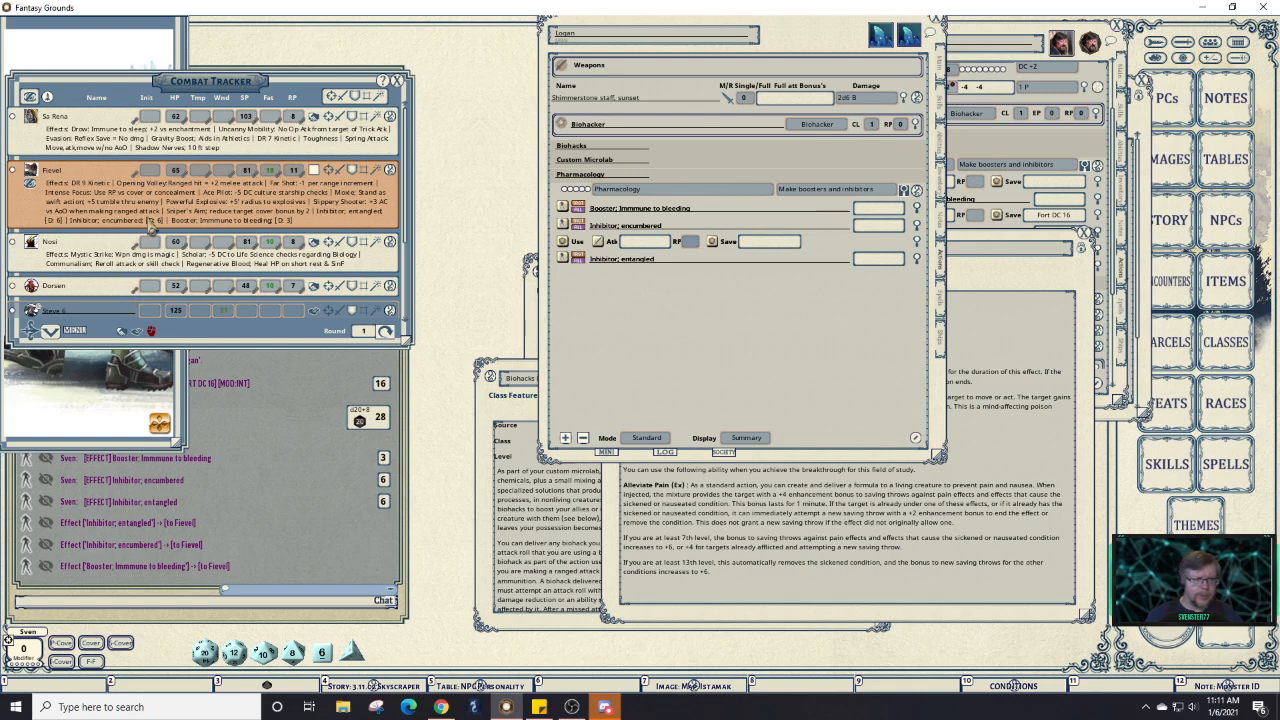
left_click(376, 172)
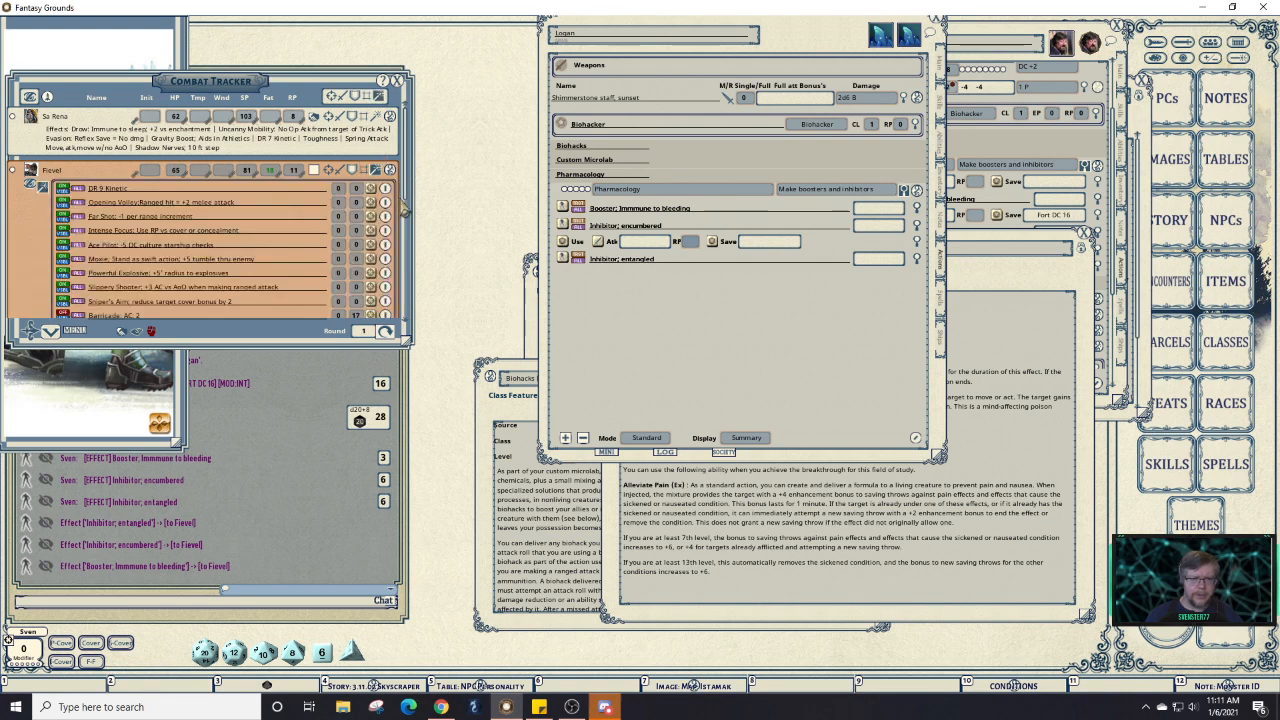
Delete both Inhibitor effects and the Booster from Fievel, then collapse his effects list.
scroll(407, 204, "down", 5)
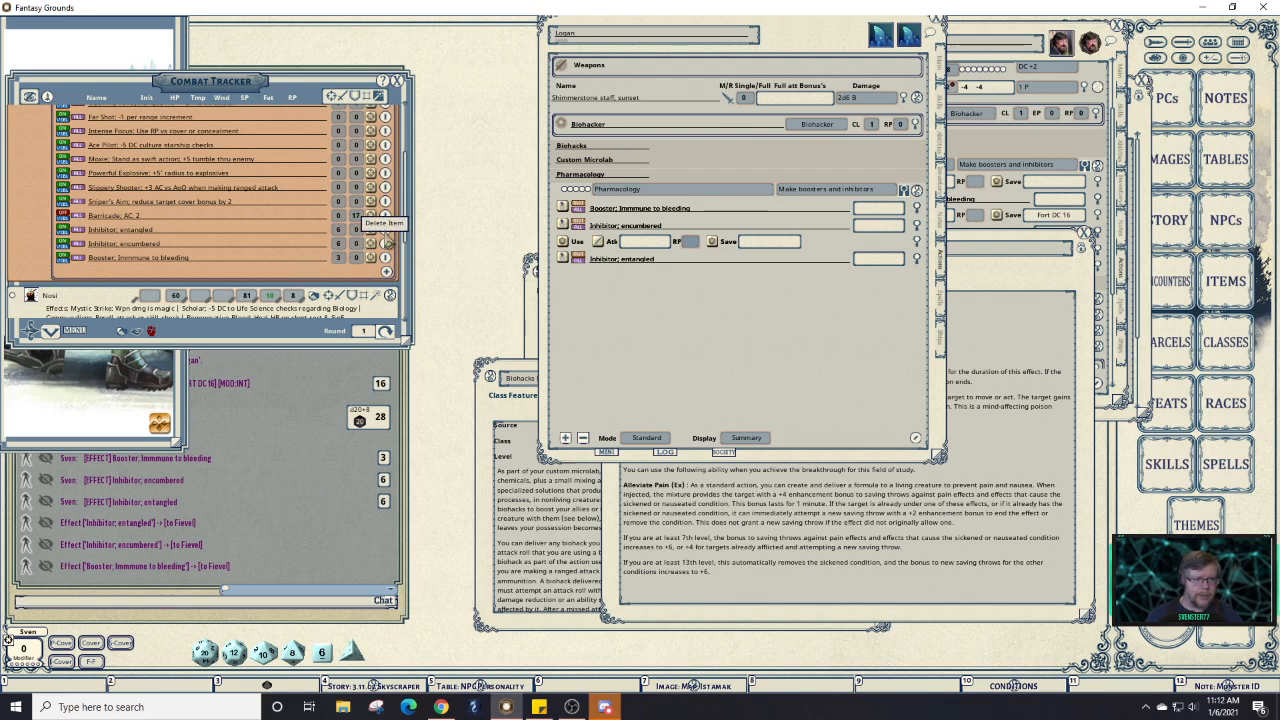
left_click(386, 243)
left_click(386, 229)
left_click(386, 229)
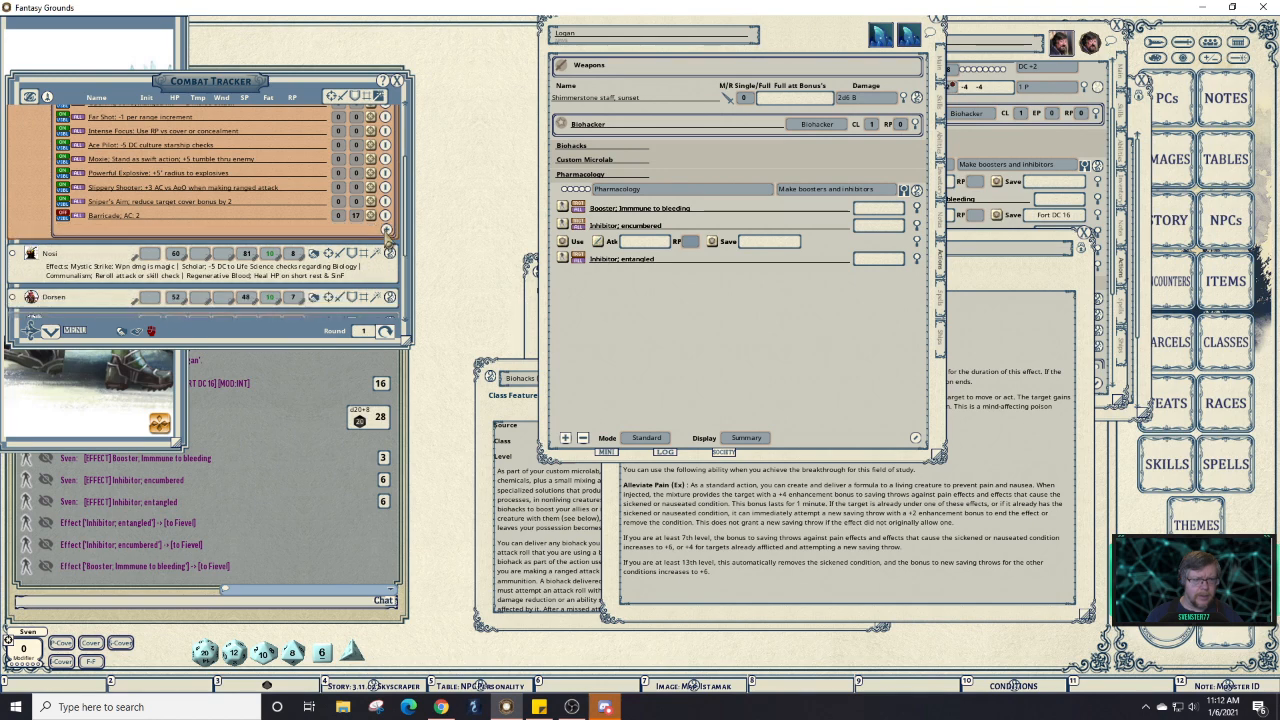
left_click(380, 96)
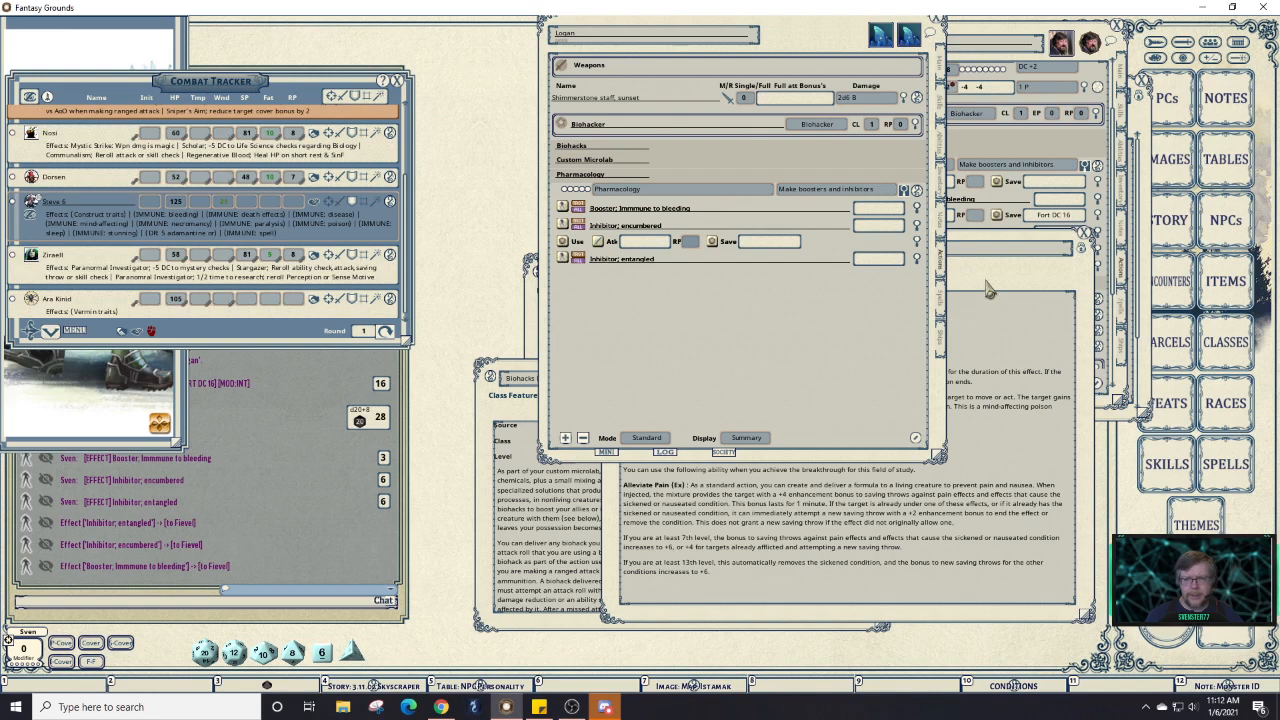
Close the Field of Study window, show Doc Dade's Biohacks list, and add a blank Biohacks entry.
left_click(752, 180)
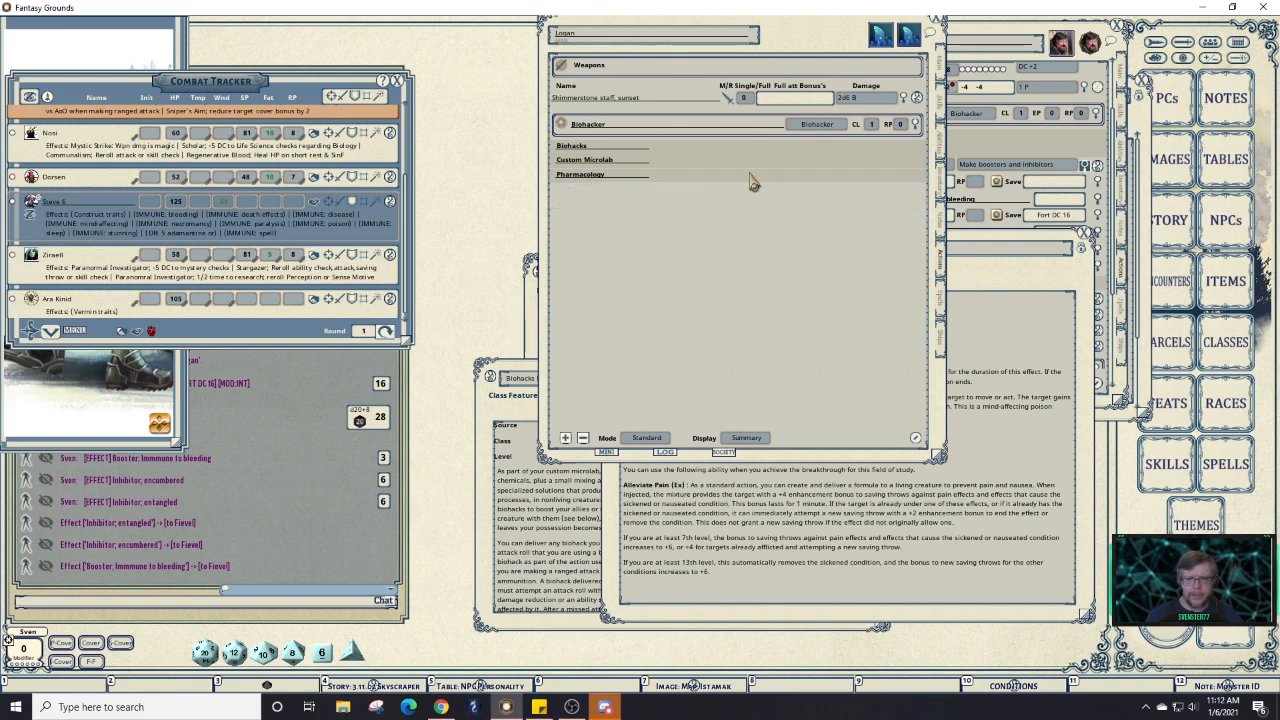
left_click_drag(828, 239, 716, 242)
left_click(911, 326)
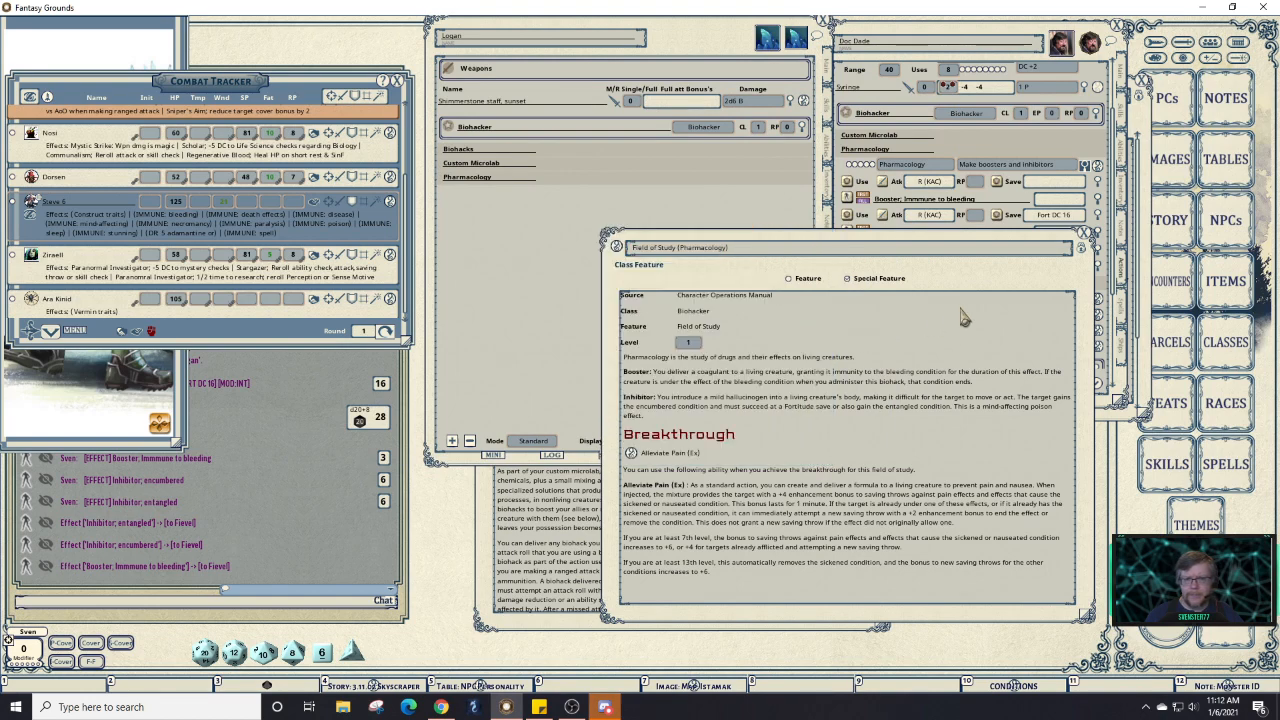
left_click(1084, 237)
left_click(852, 440)
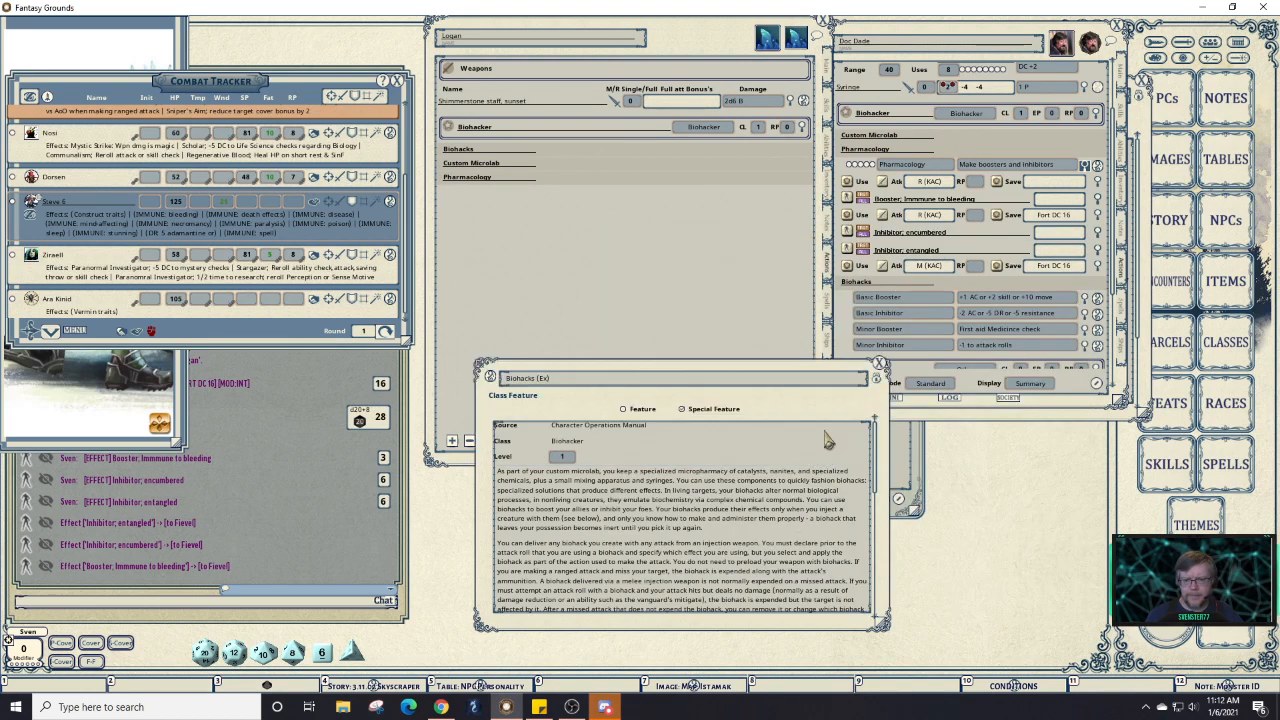
left_click_drag(766, 412, 957, 400)
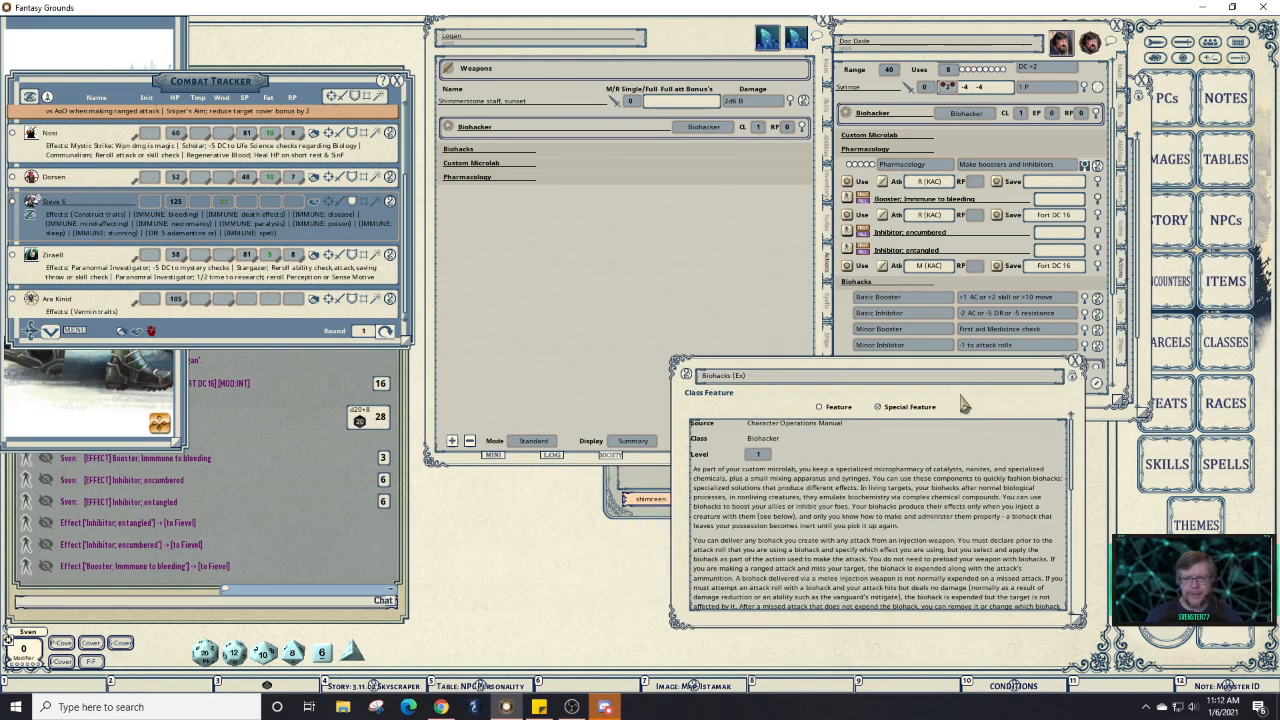
left_click(1042, 162)
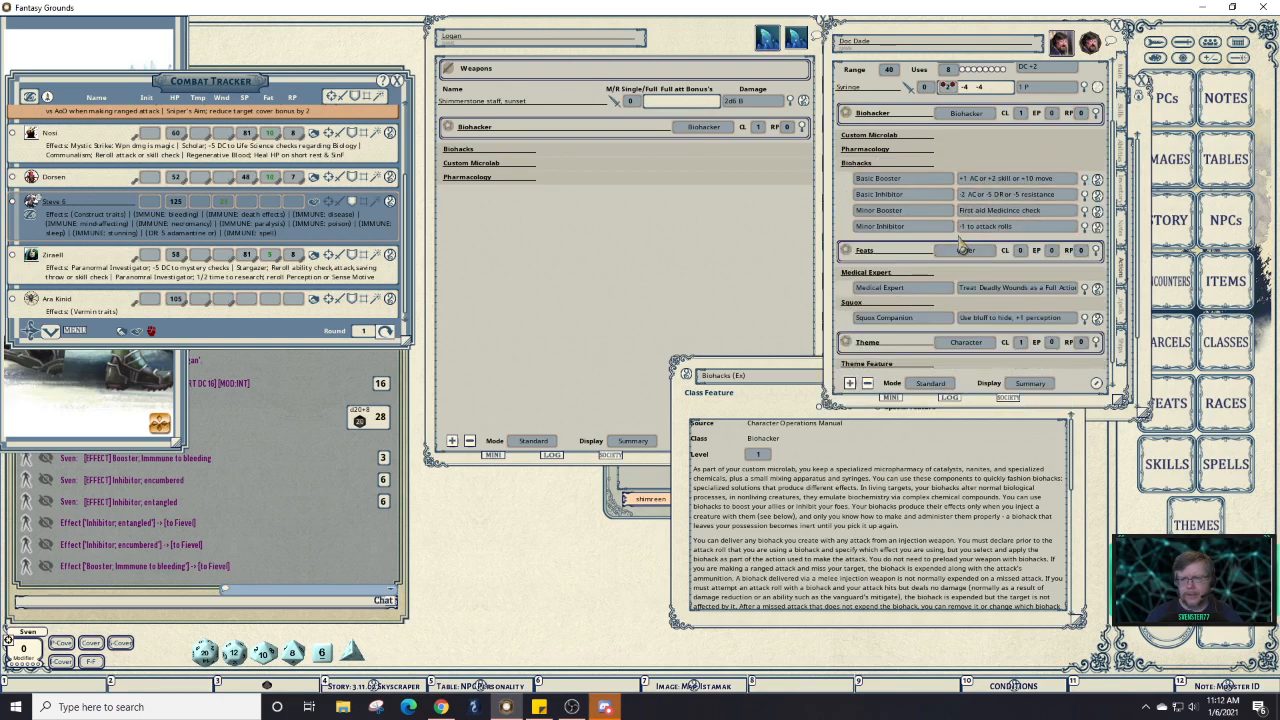
left_click(568, 157)
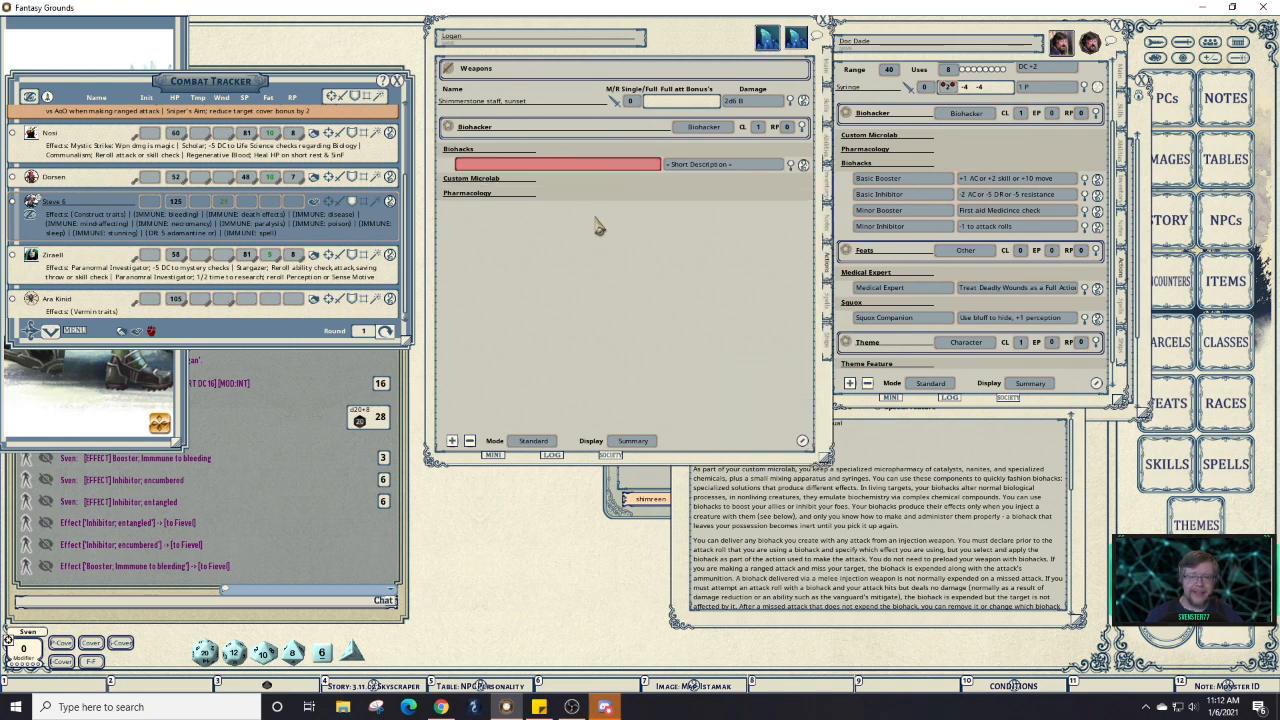
Copy Basic Booster, Basic Inhibitor, Minor Booster and Minor Inhibitor from the reference into Logan's Biohacks list.
left_click(902, 179)
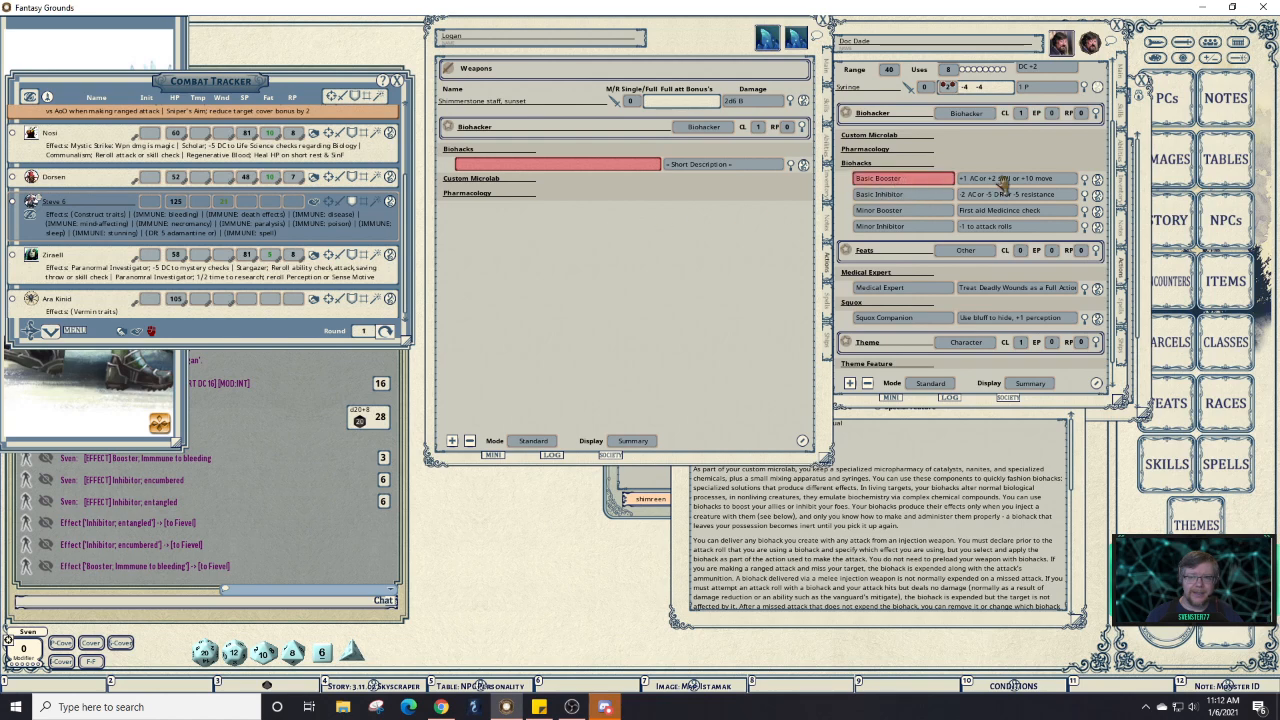
left_click(999, 178)
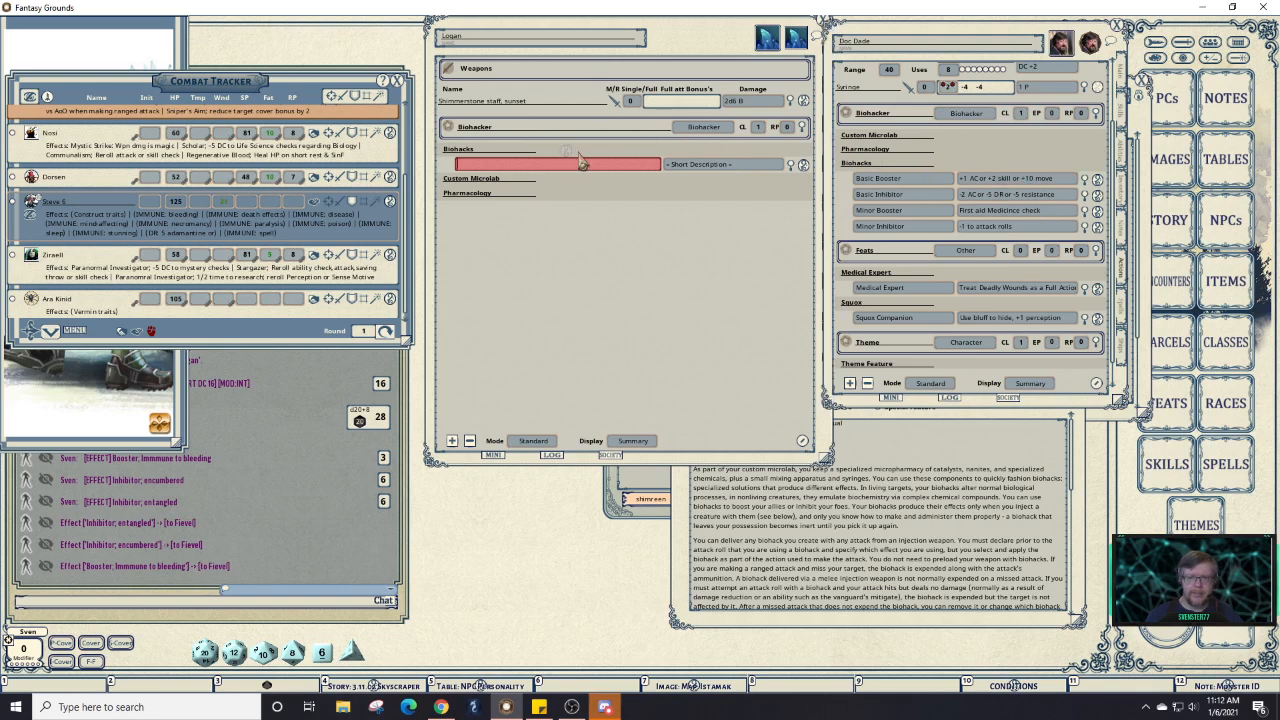
left_click_drag(581, 162, 583, 164)
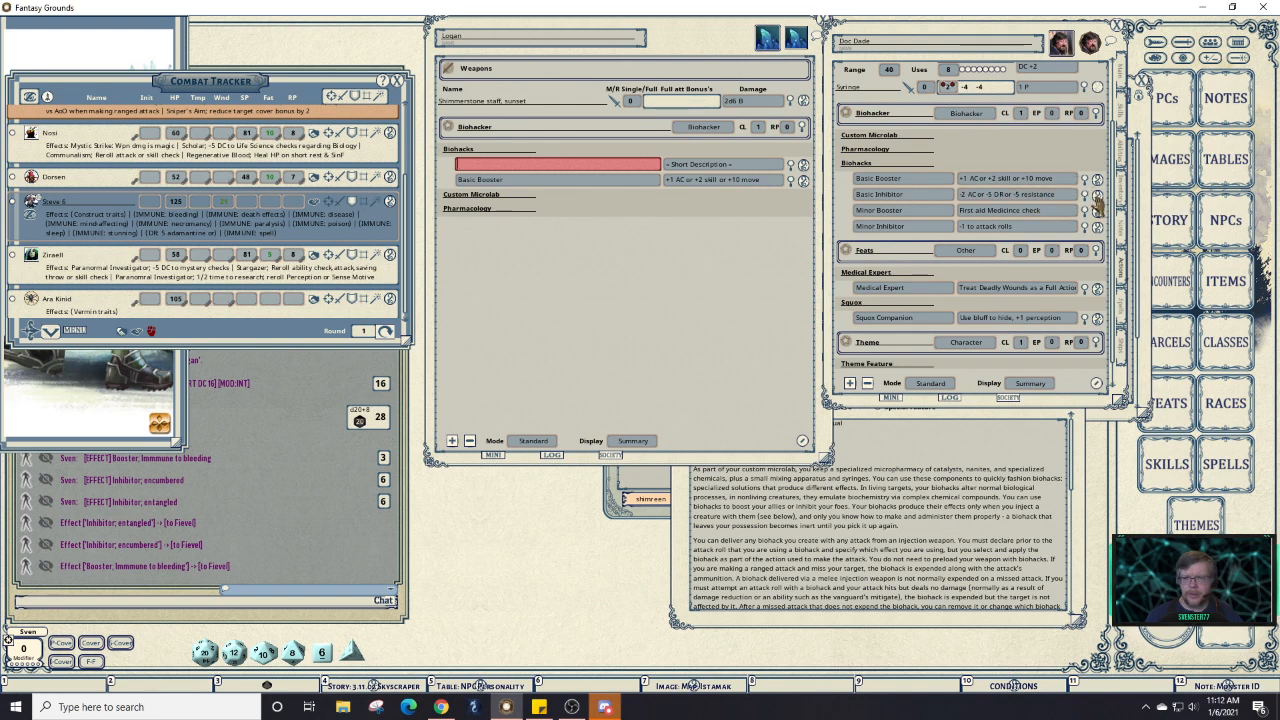
left_click_drag(1097, 202, 684, 167)
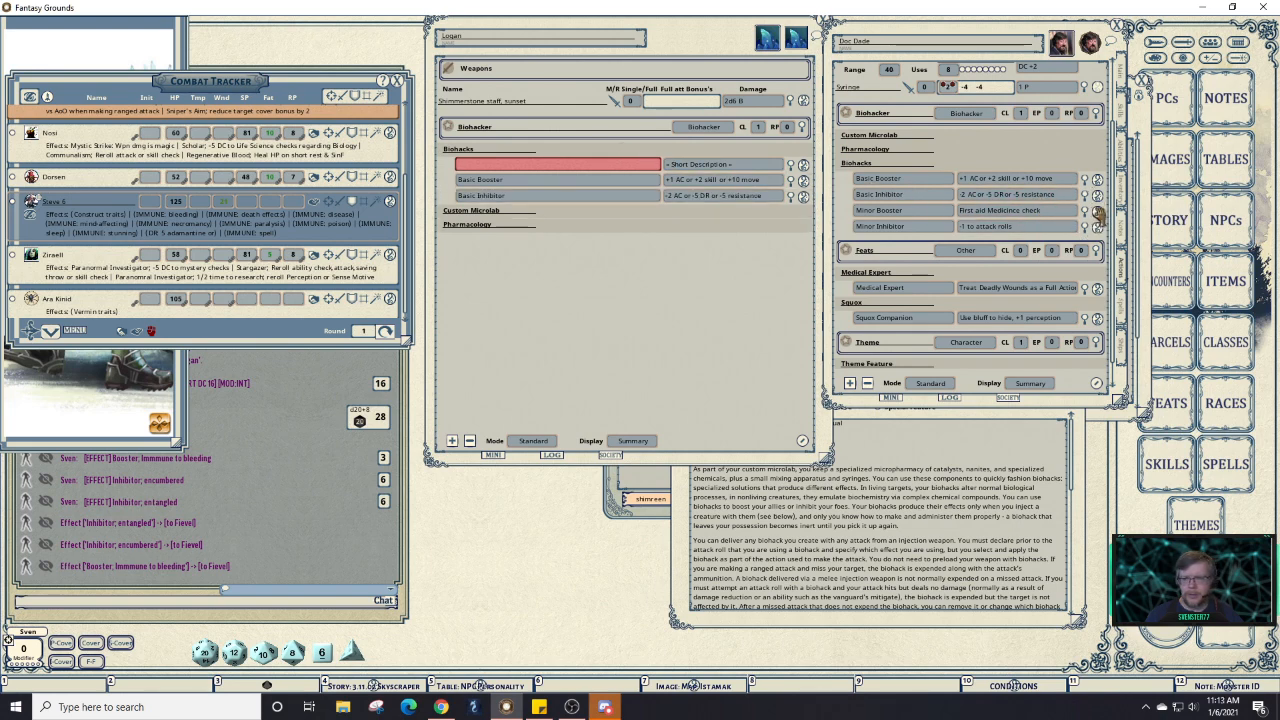
left_click_drag(1097, 213, 618, 155)
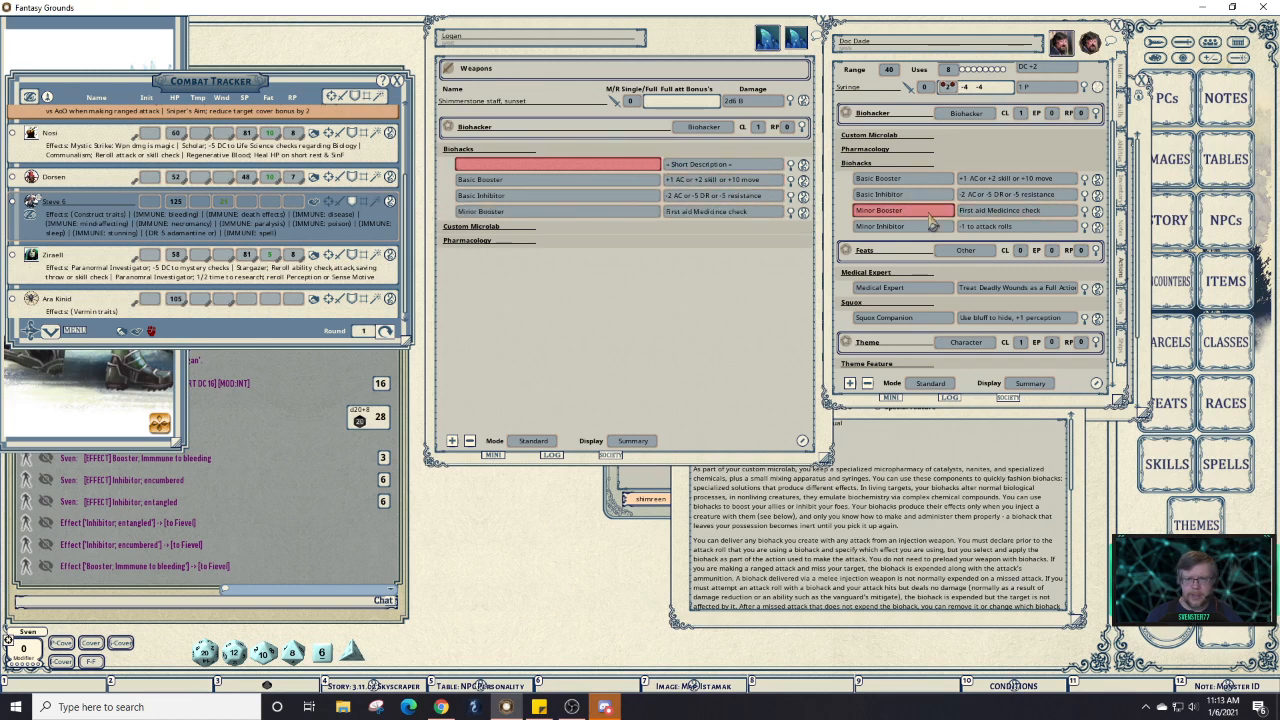
left_click_drag(1095, 229, 656, 158)
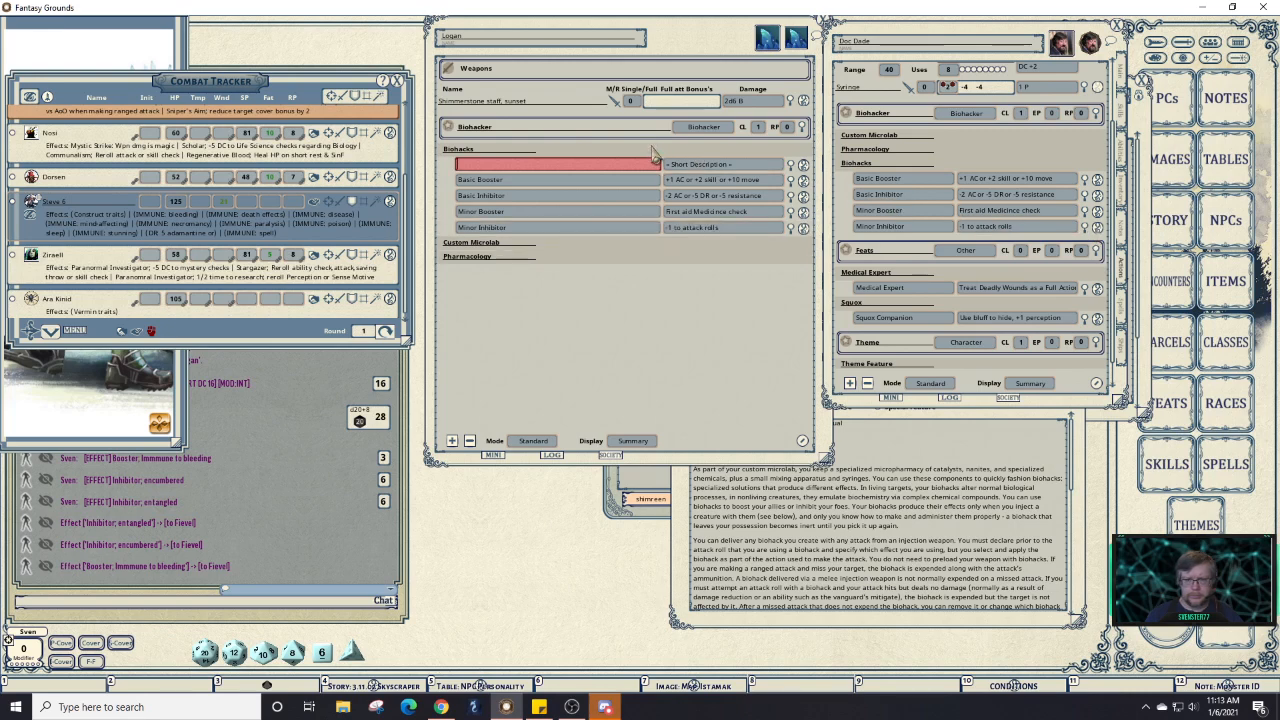
Delete the leftover empty entry from Logan's Biohacks list.
left_click(802, 440)
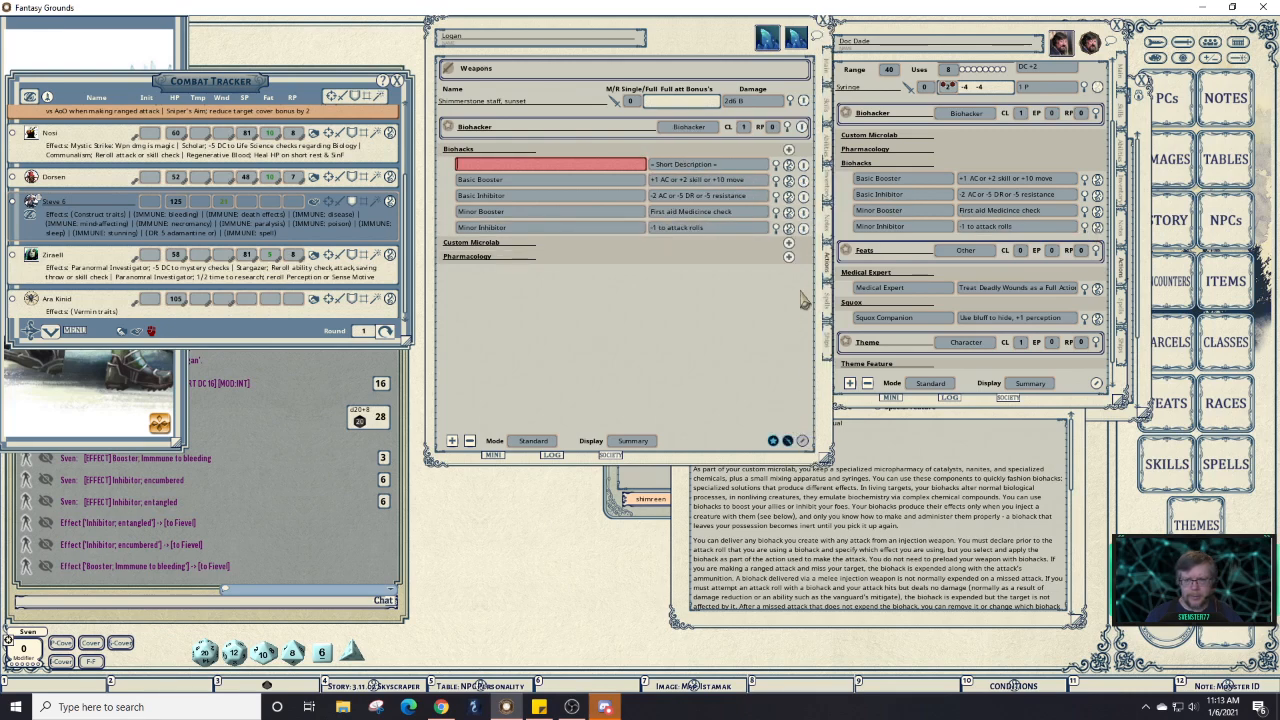
left_click(803, 164)
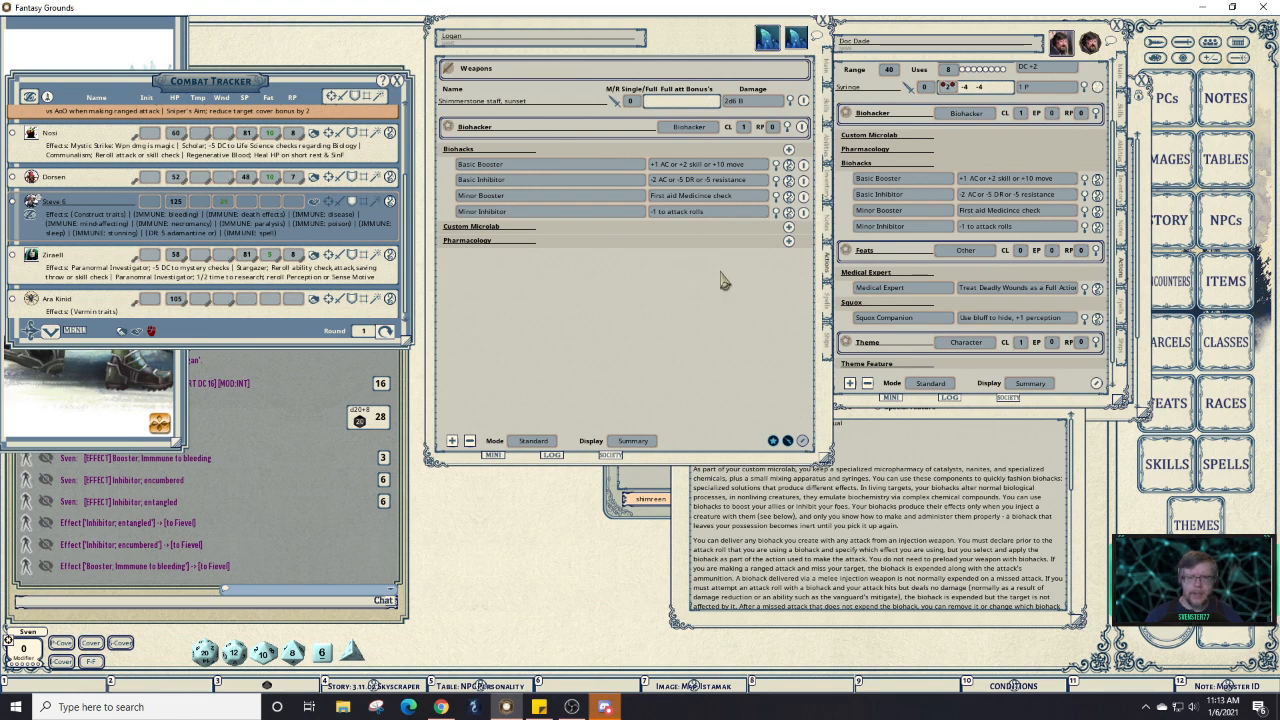
left_click(804, 445)
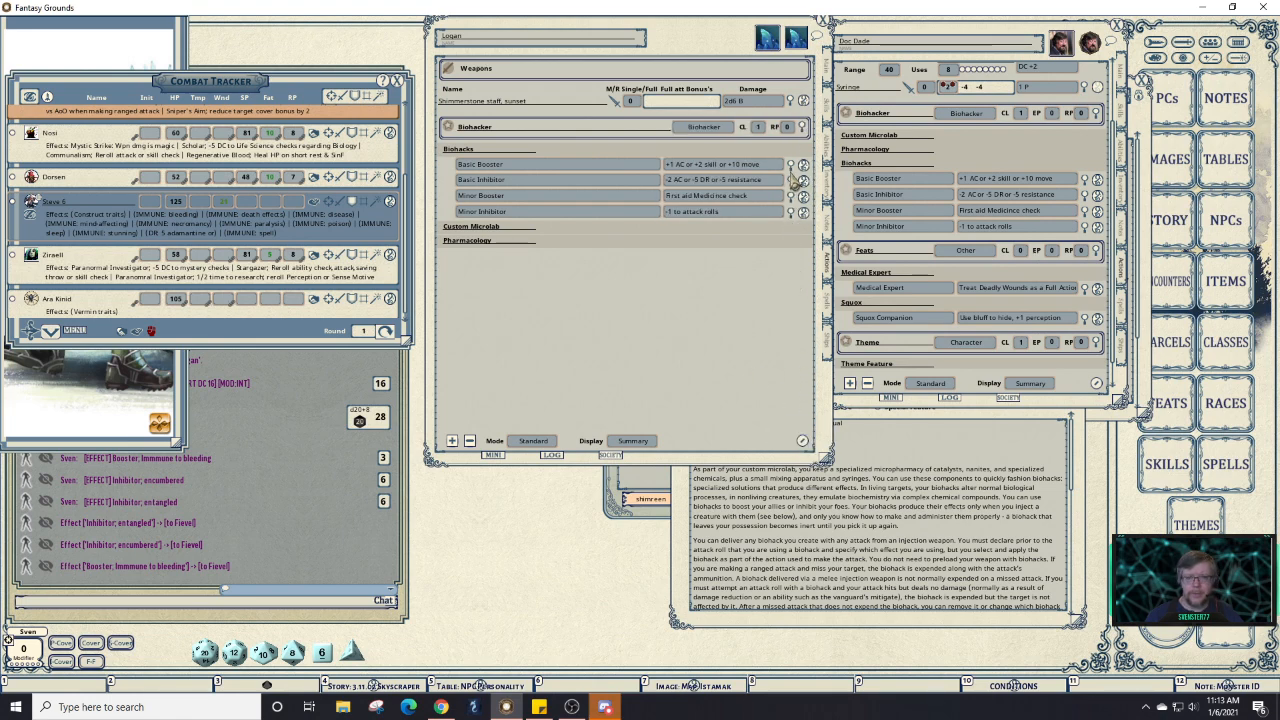
Expand Basic Booster on both sheets to compare its action with the reference's three effects.
left_click(790, 165)
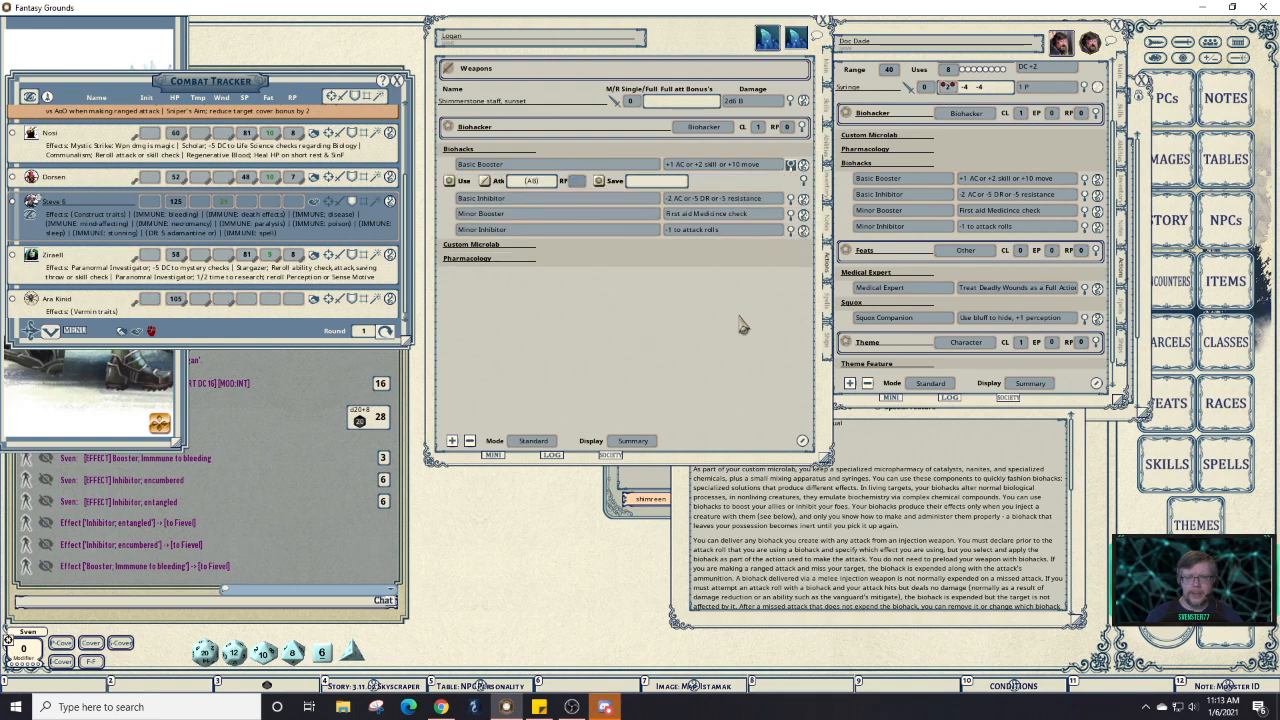
left_click(1085, 181)
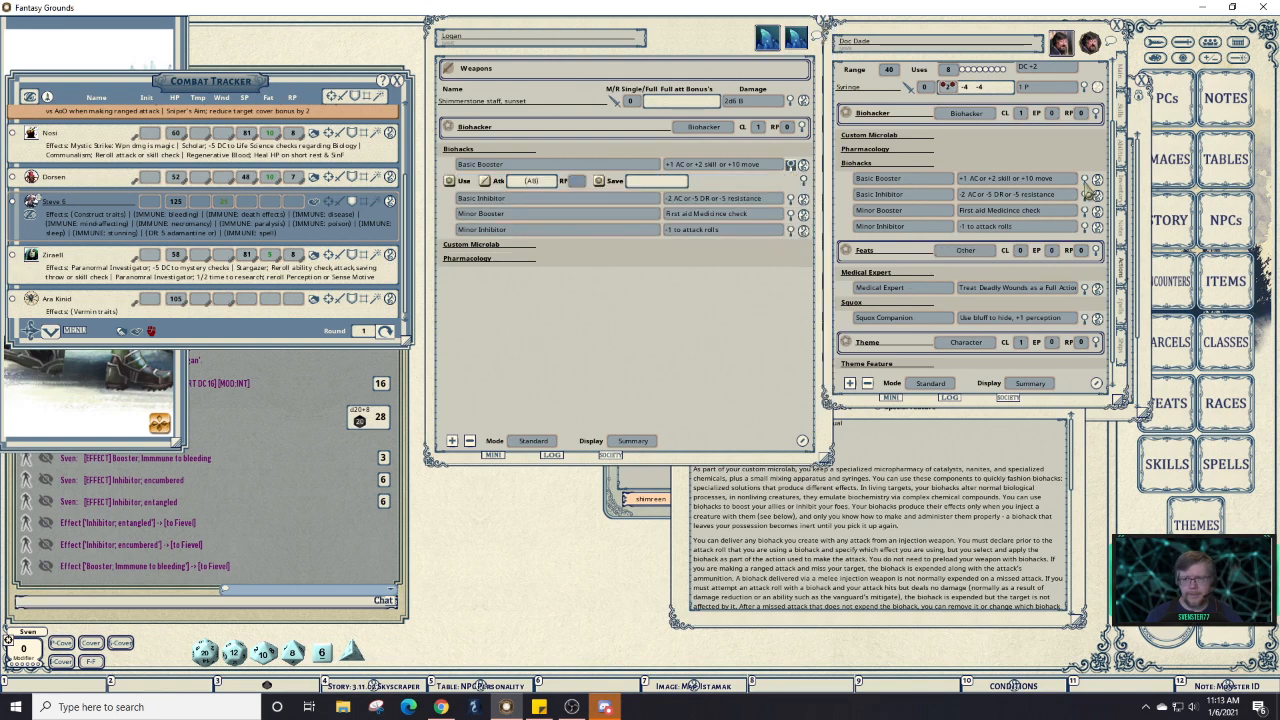
left_click(1084, 181)
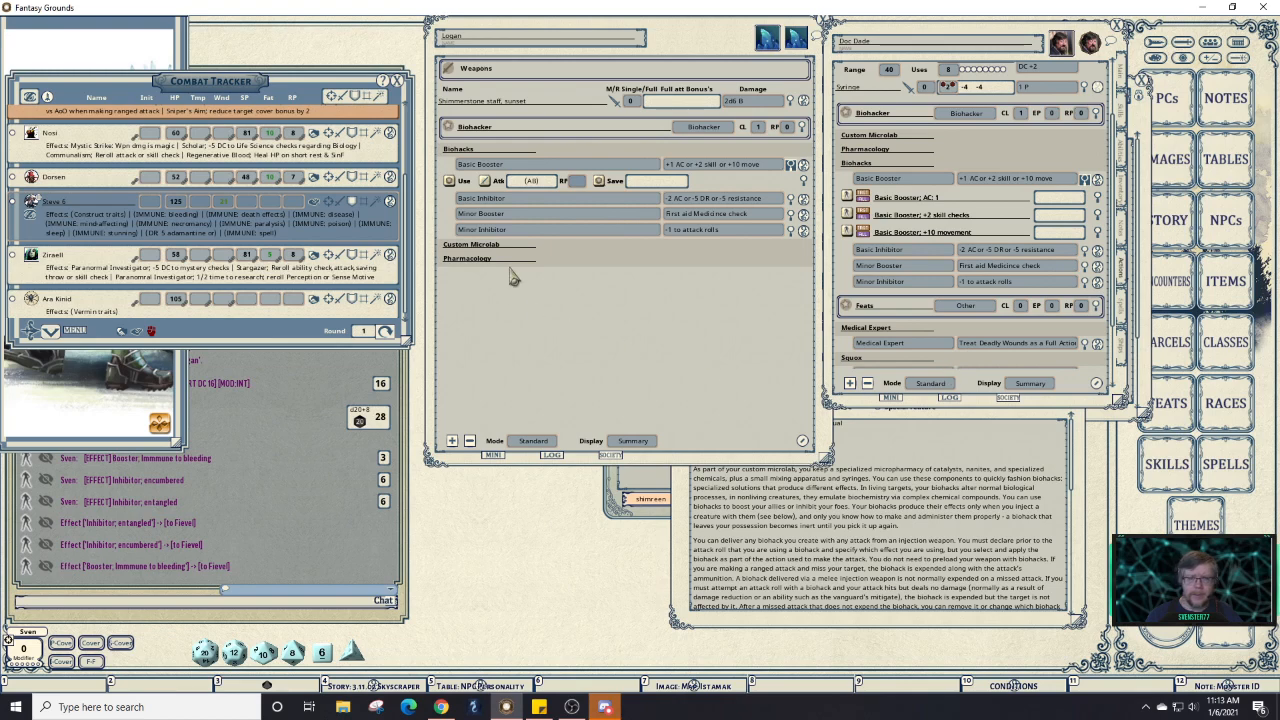
right_click(579, 167)
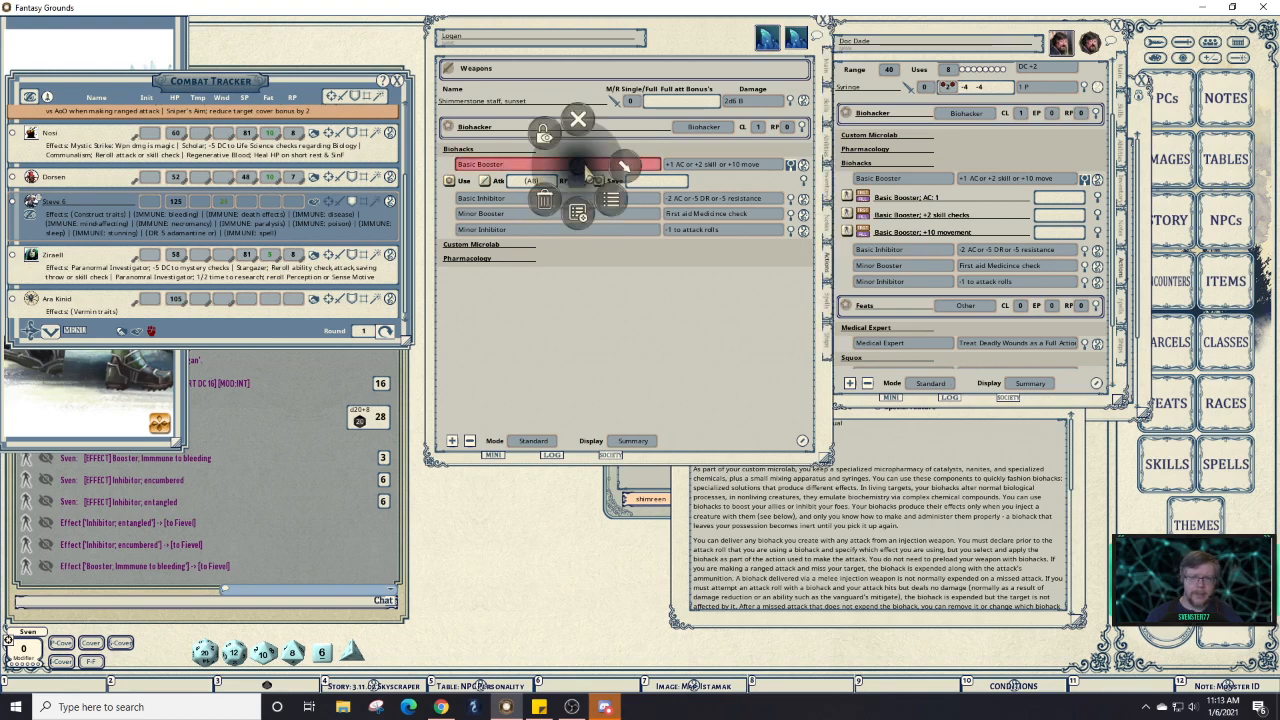
left_click(621, 167)
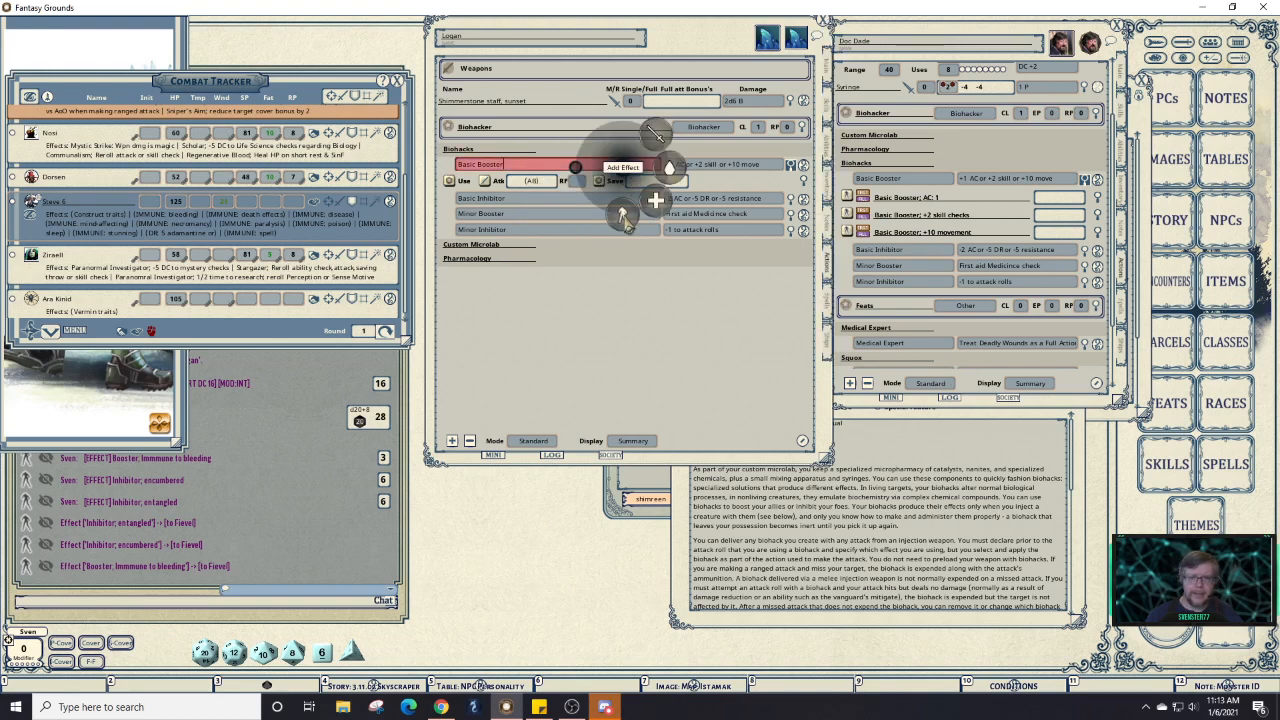
Add three blank effect entries under Logan's Basic Booster.
left_click(623, 213)
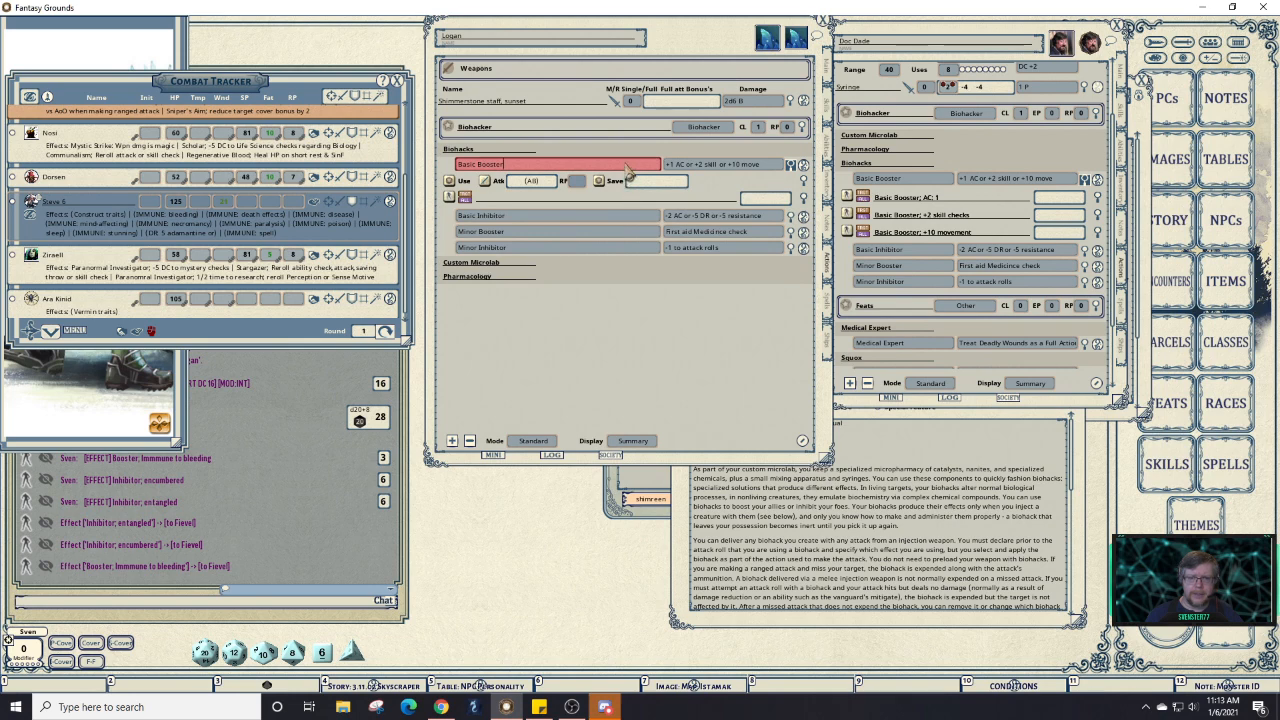
right_click(628, 170)
left_click(672, 166)
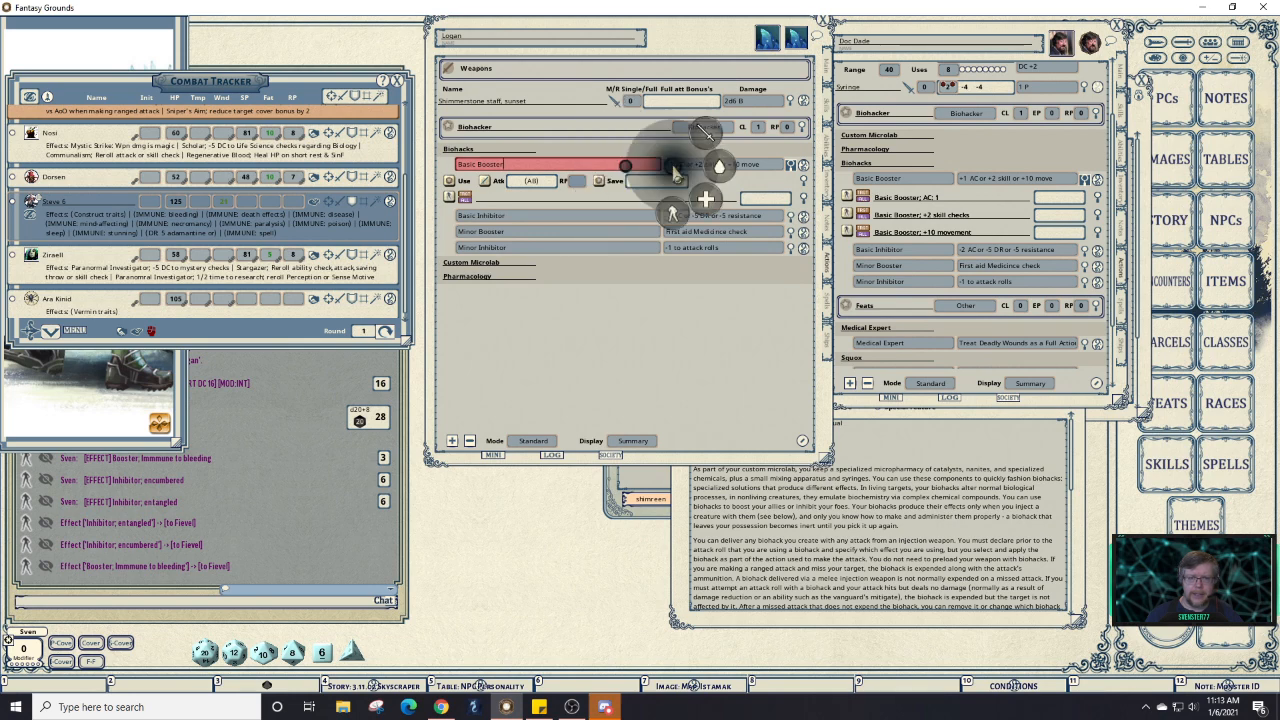
left_click(617, 199)
right_click(585, 172)
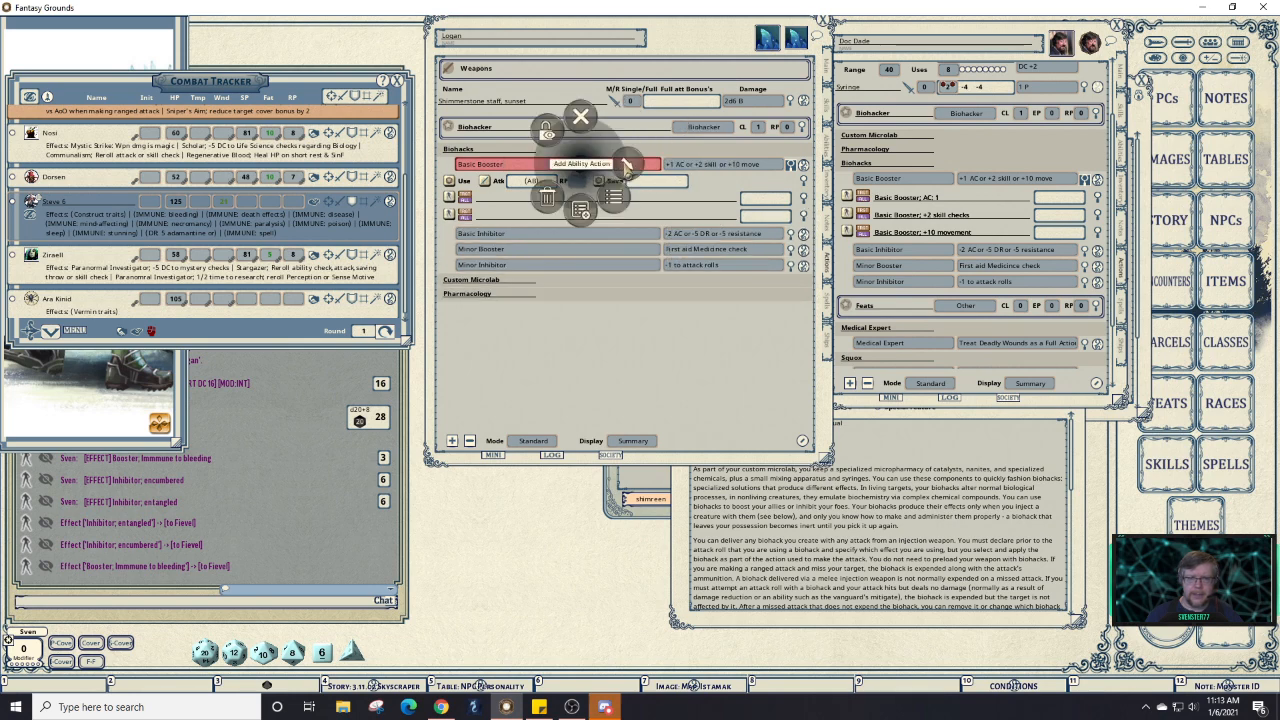
left_click(630, 170)
left_click(621, 207)
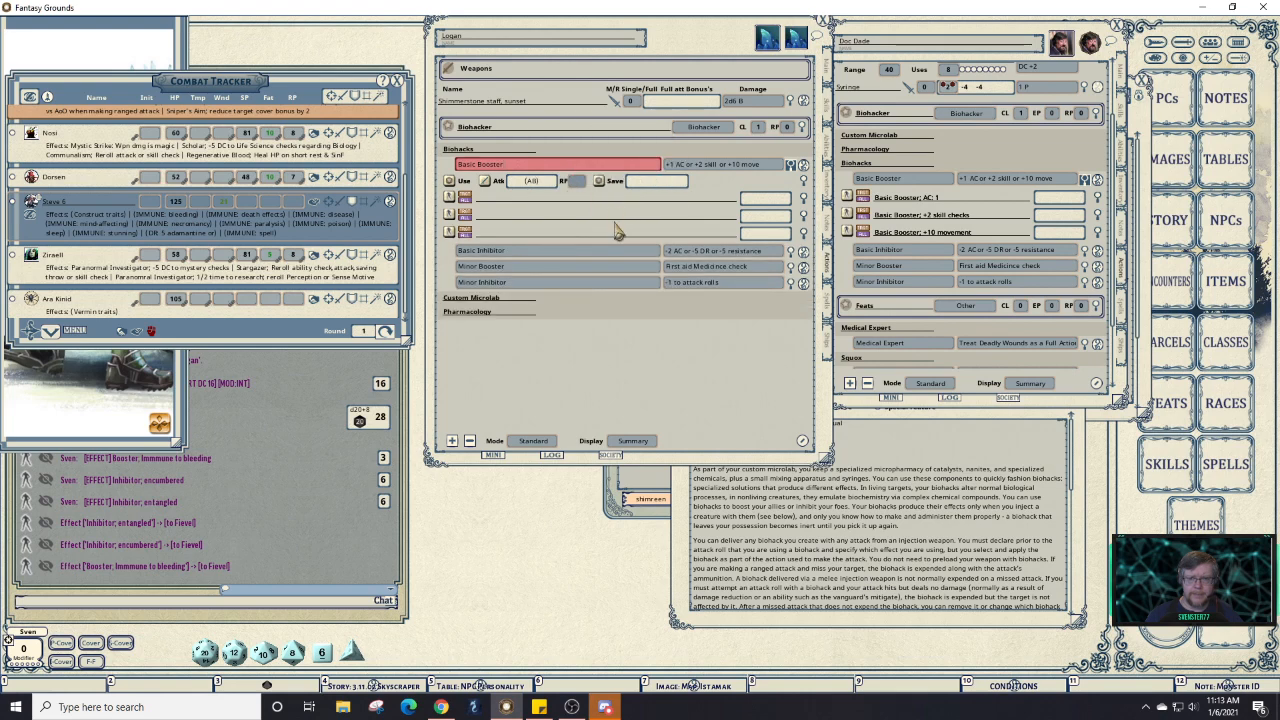
Copy 'Basic Booster:' from the reference effect and paste it into the new effects.
left_click(946, 201)
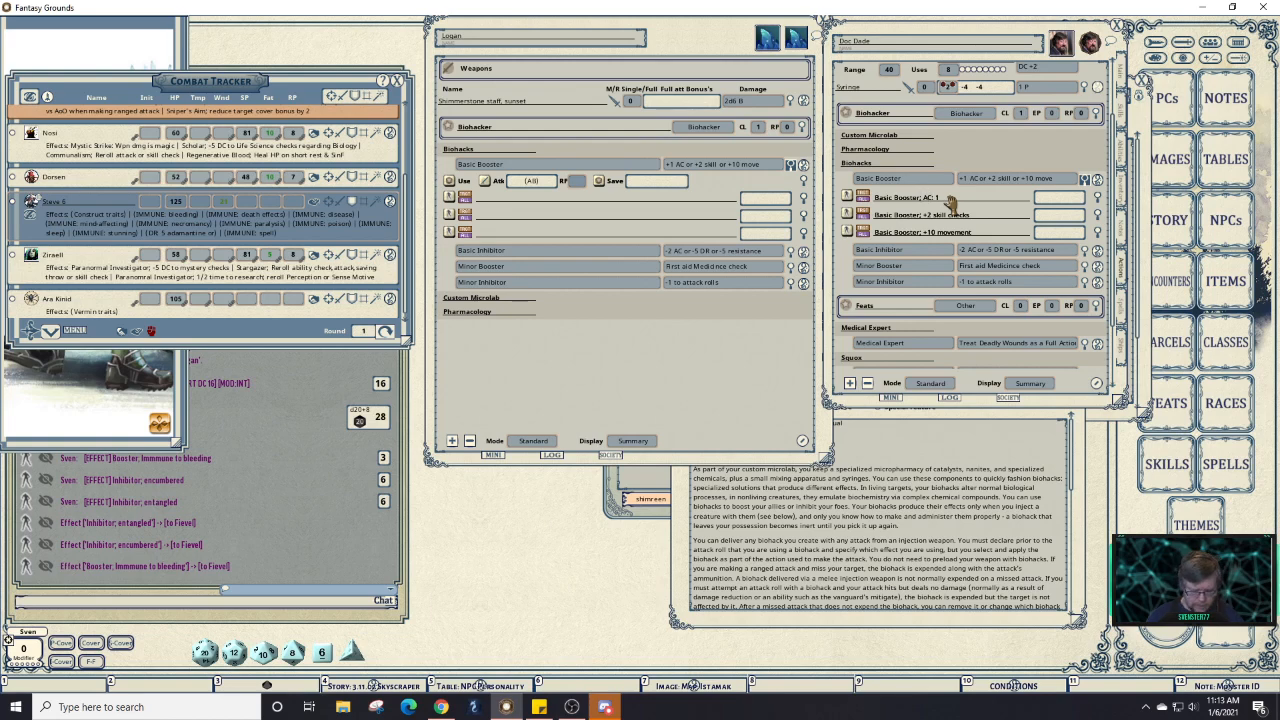
key("shift")
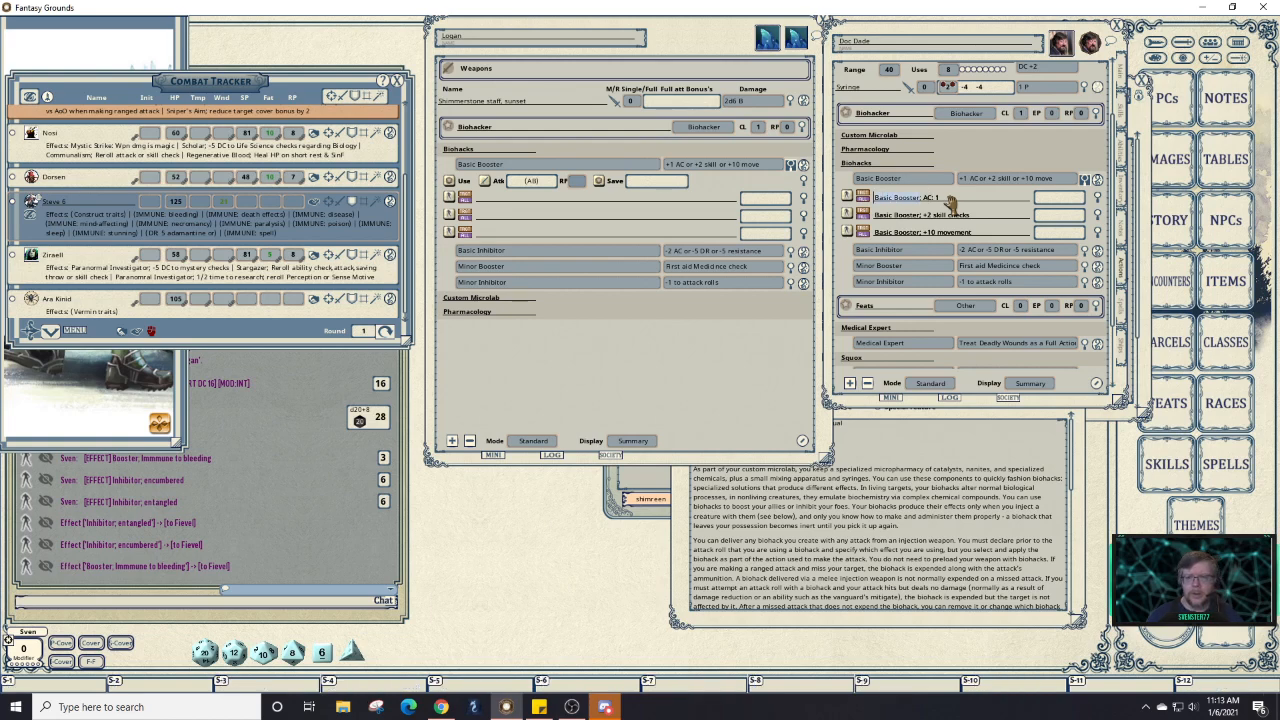
key("ctrl")
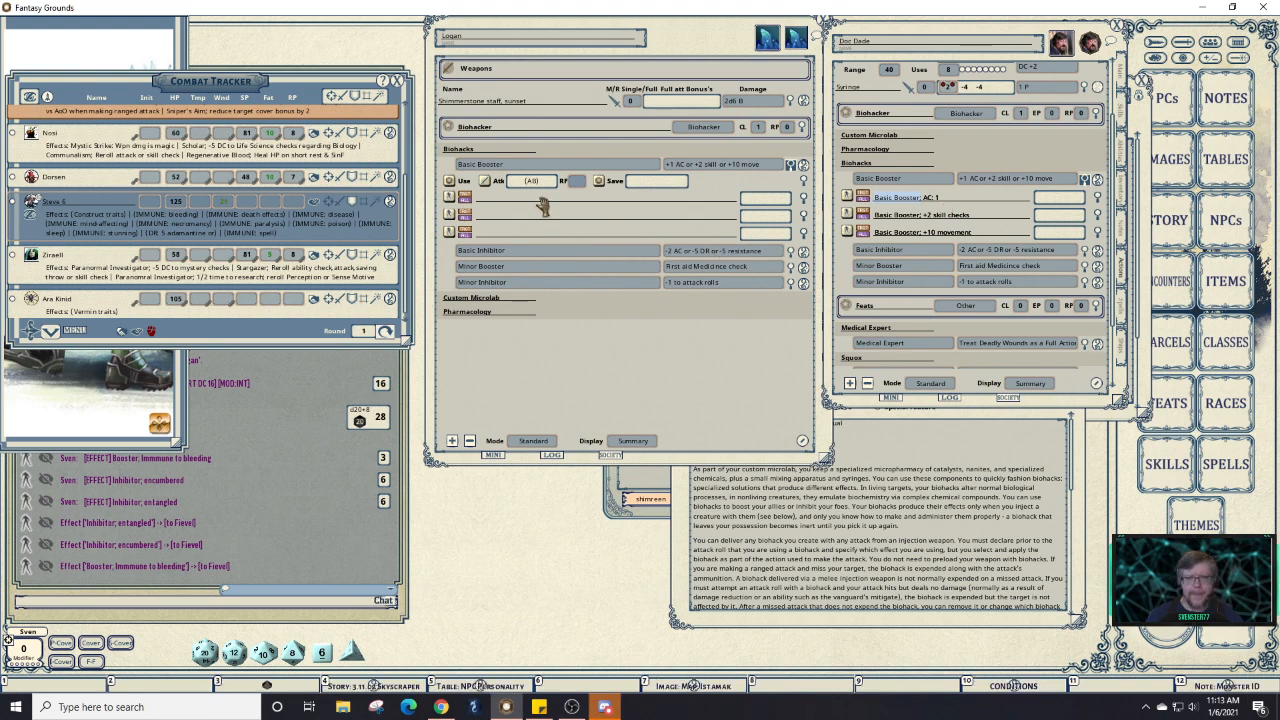
left_click(543, 204)
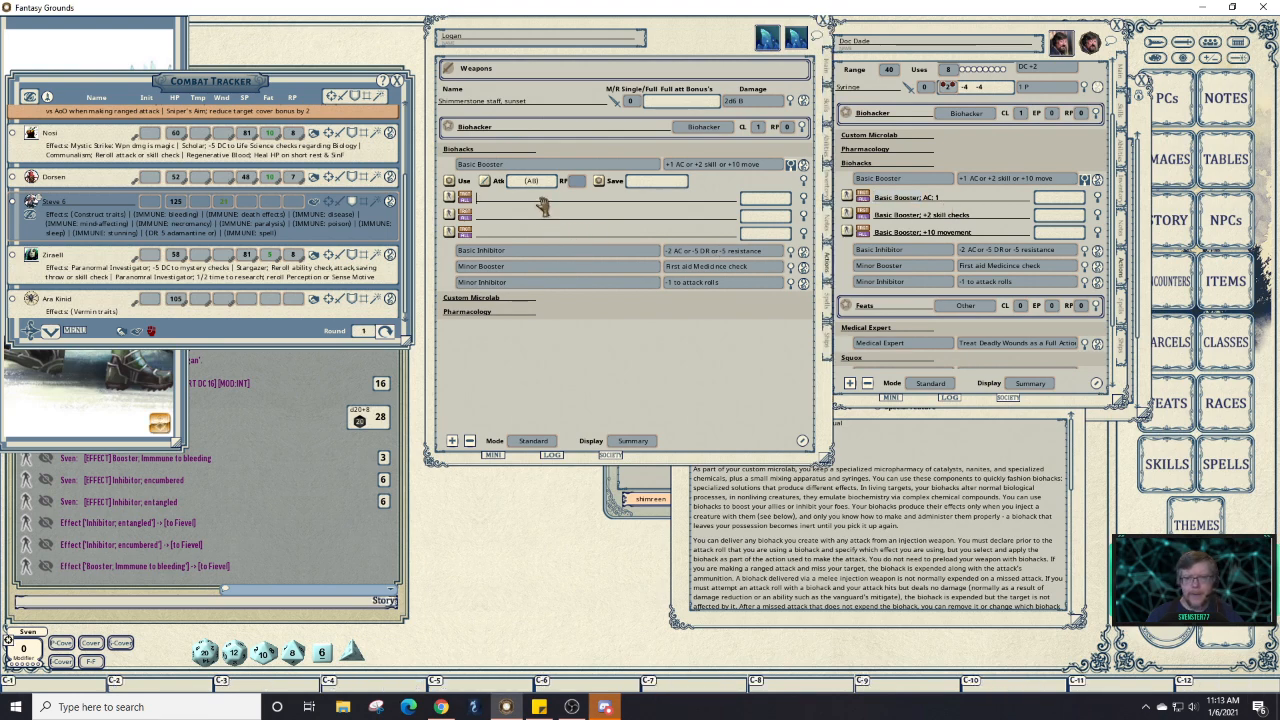
type("Basic Booster:")
type("Basic Booster:")
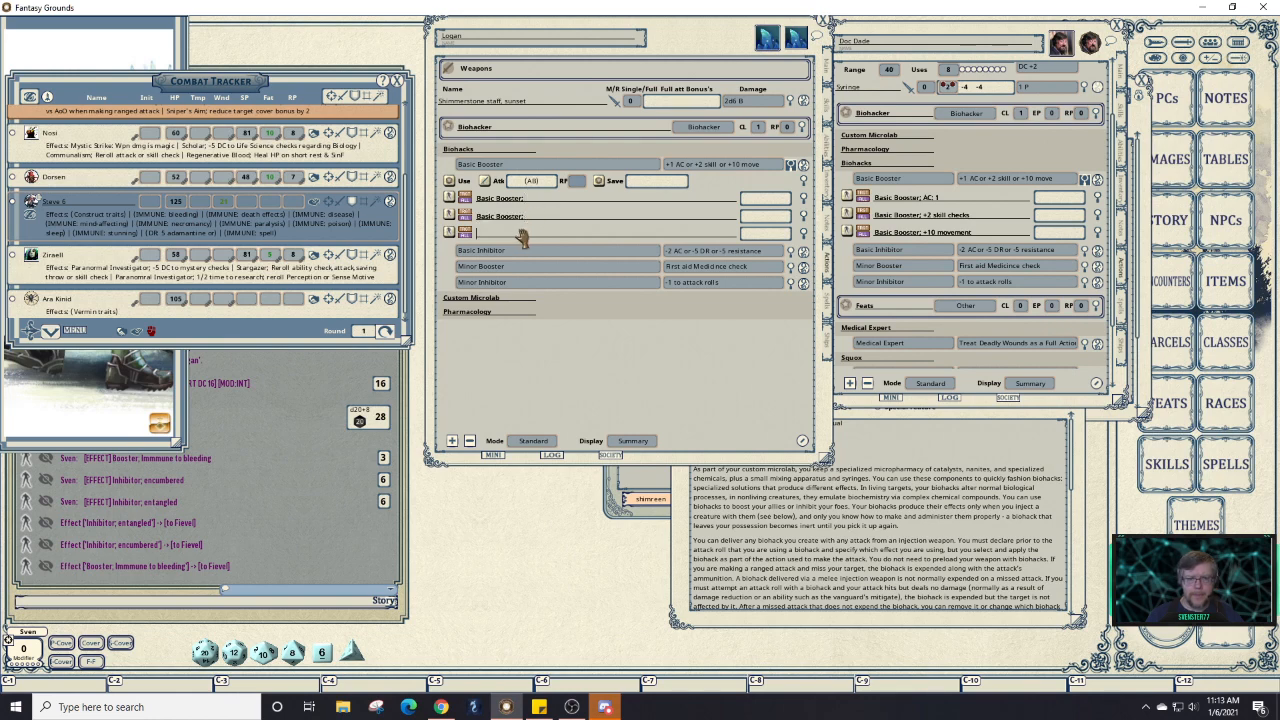
type("Basic Booster:")
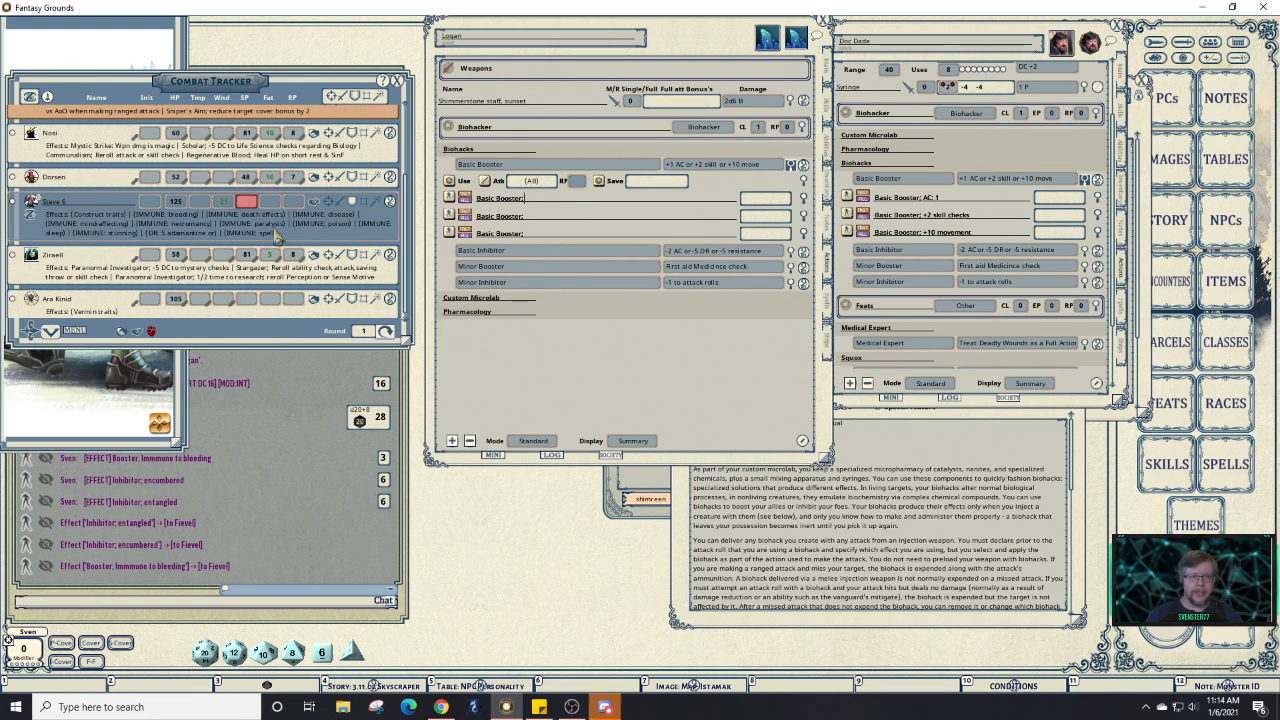
scroll(290, 262, "up", 3)
scroll(290, 262, "up", 2)
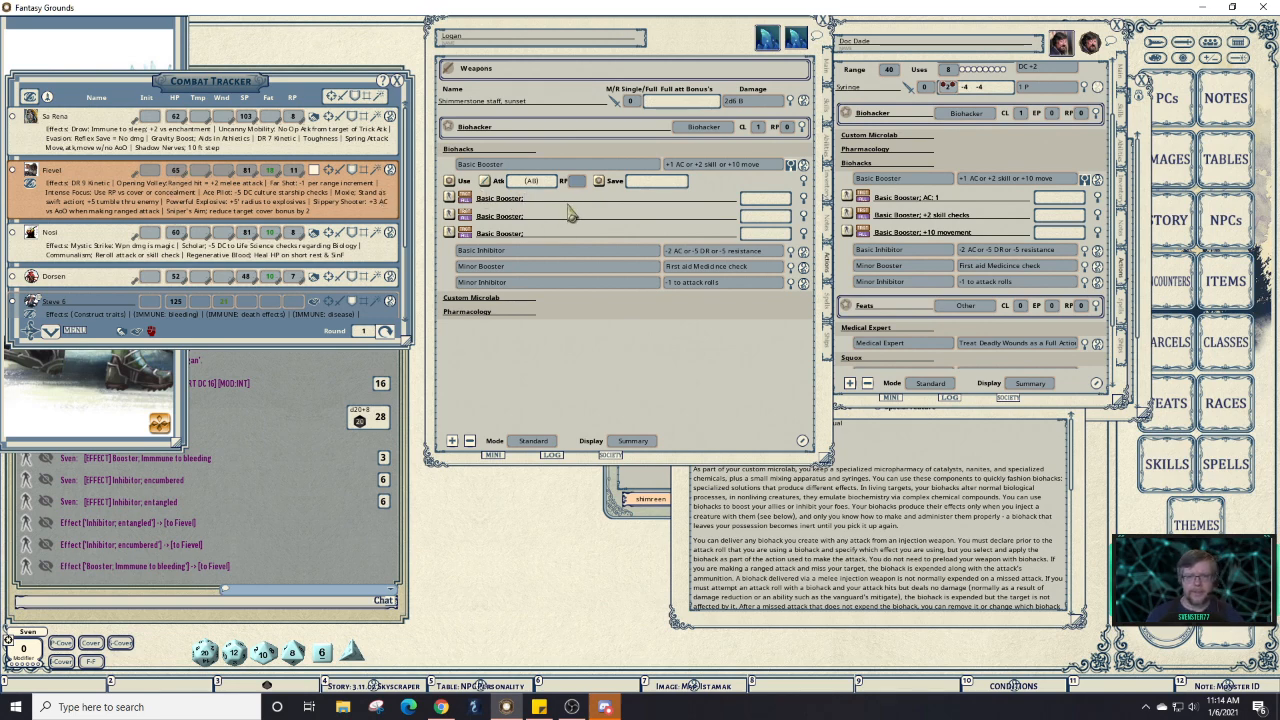
Delete Basic Booster's attack/save action line.
right_click(640, 187)
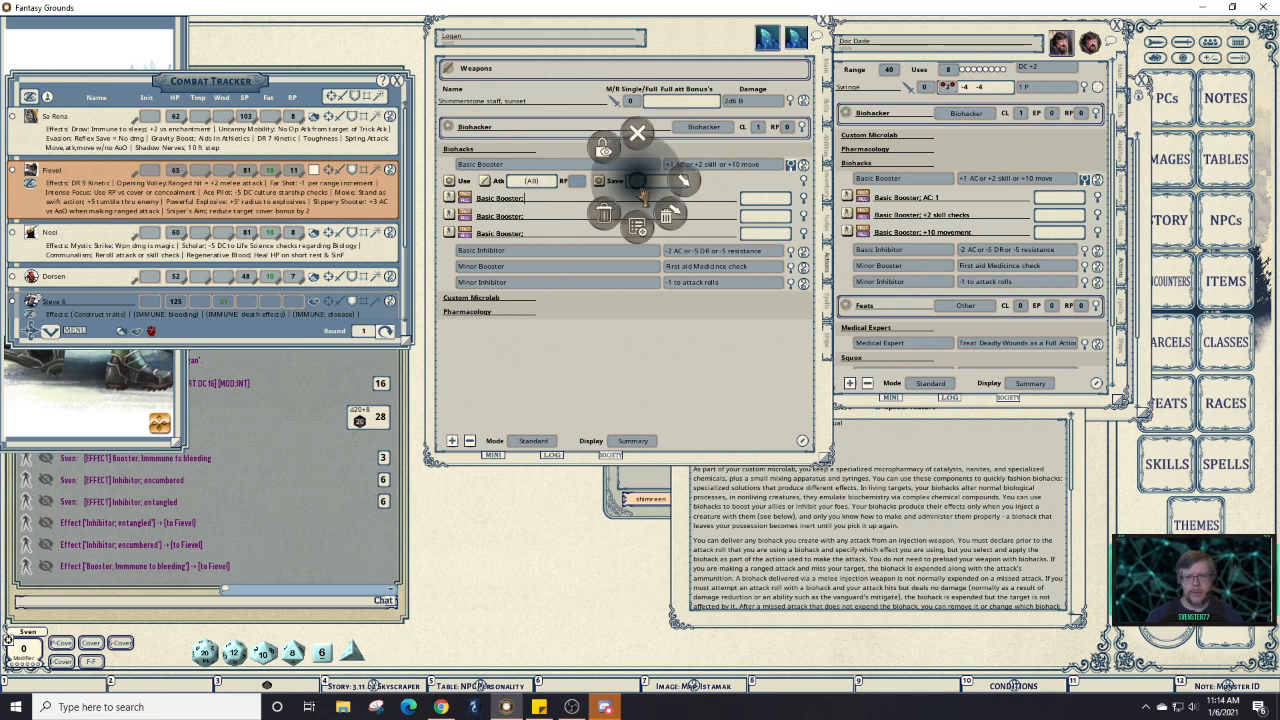
left_click(598, 221)
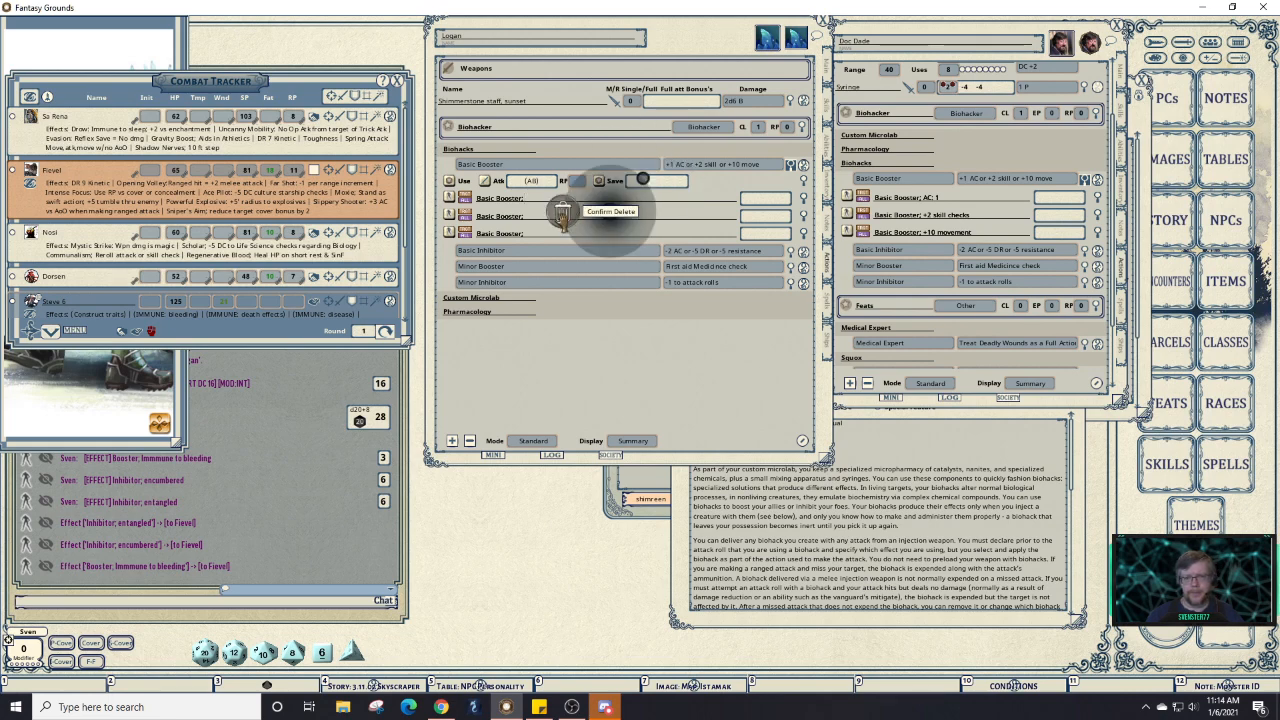
right_click(673, 181)
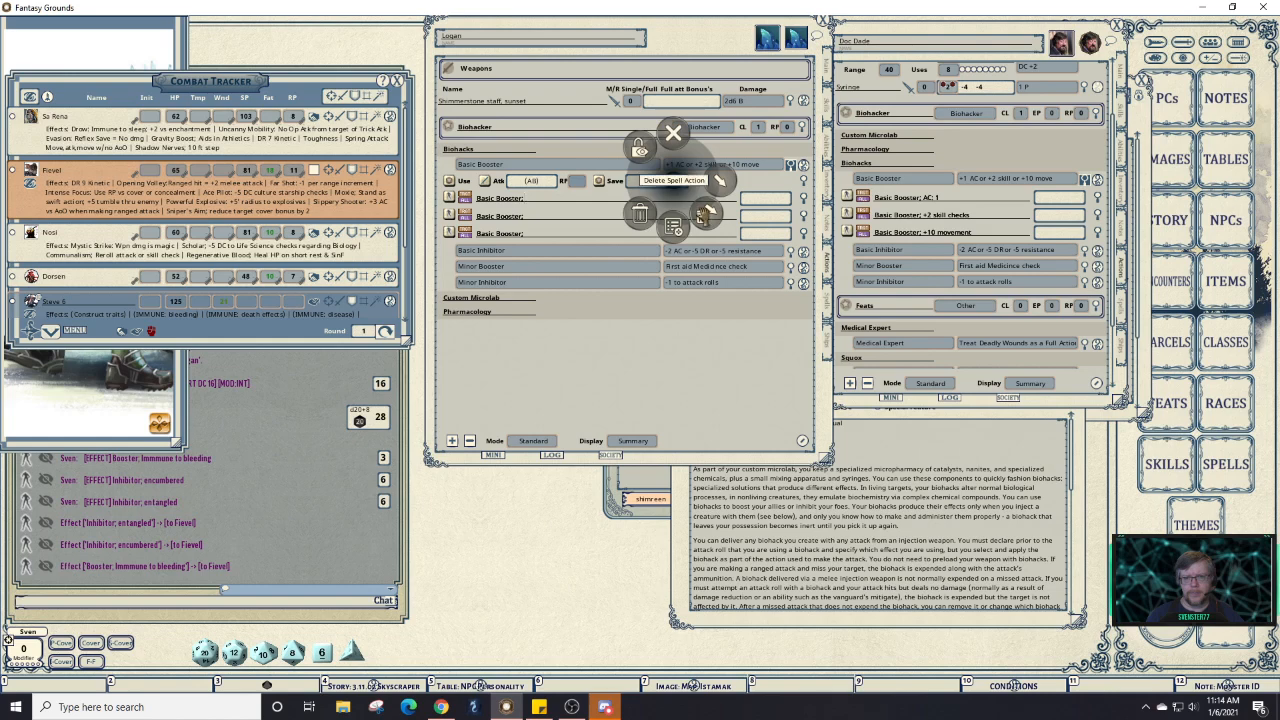
left_click(703, 214)
left_click(748, 214)
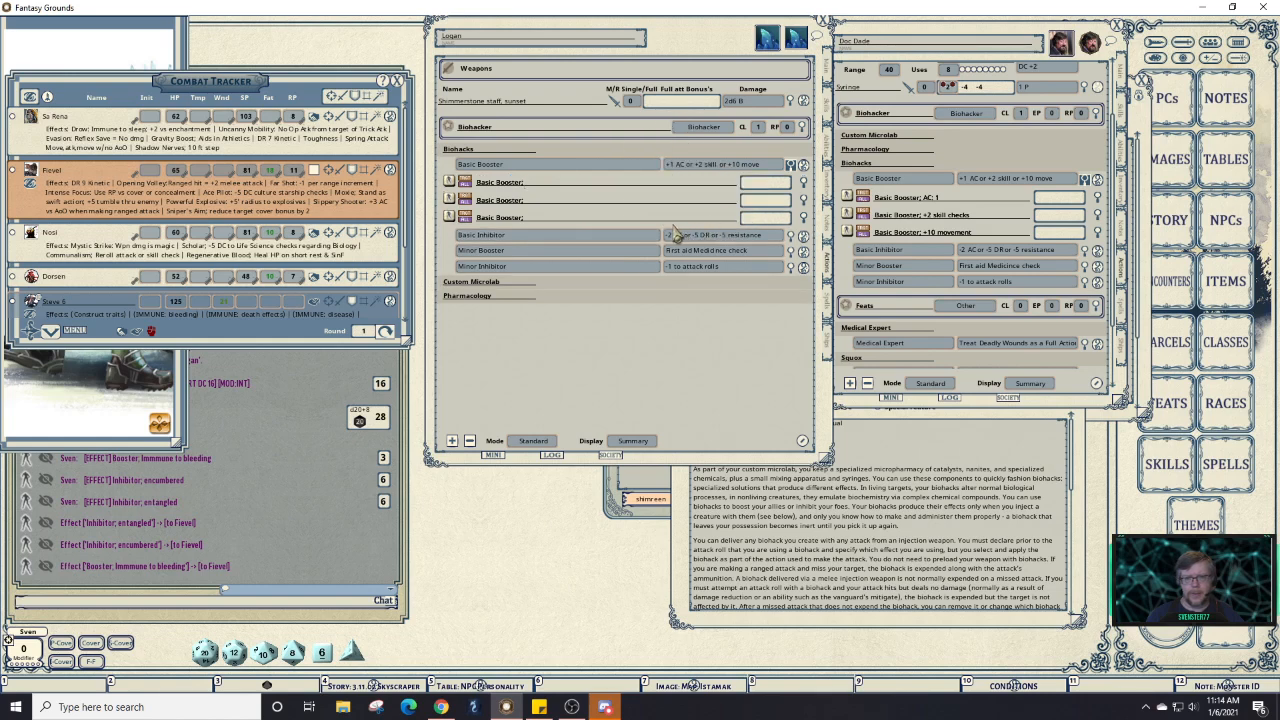
Make the first Basic Booster effect read 'AC 1' with an Int-based duration.
left_click(805, 186)
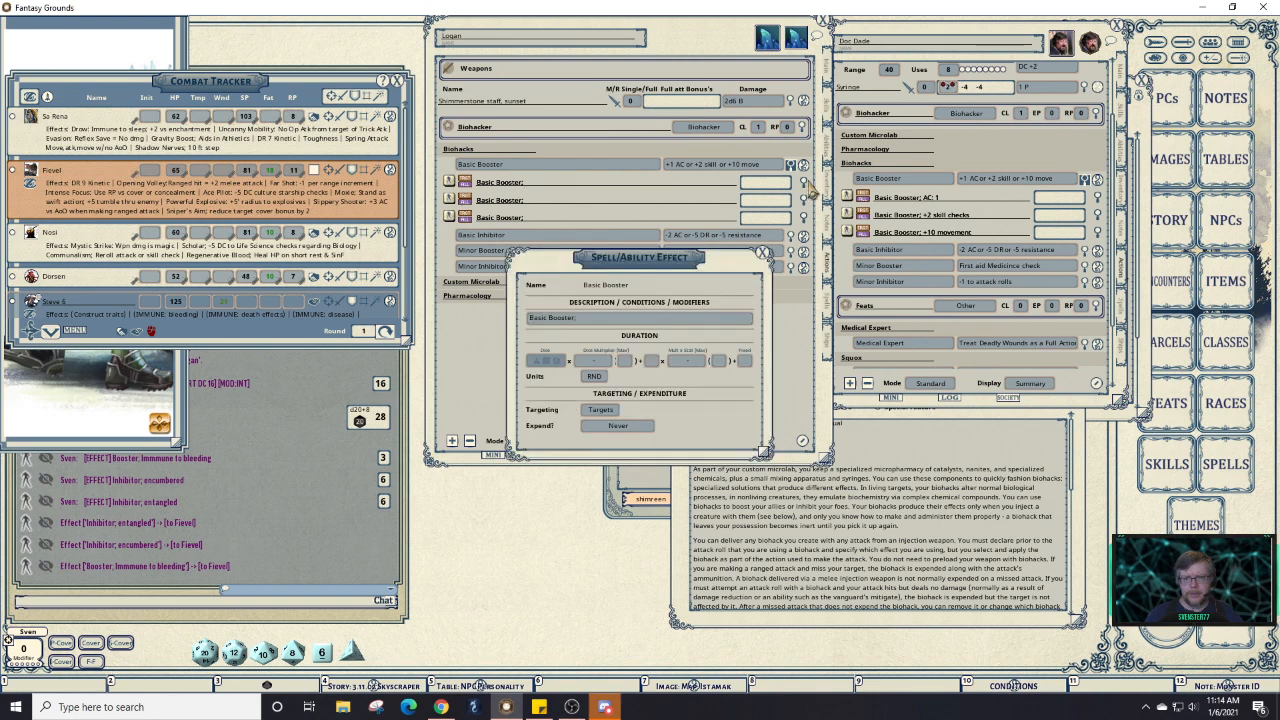
left_click(664, 319)
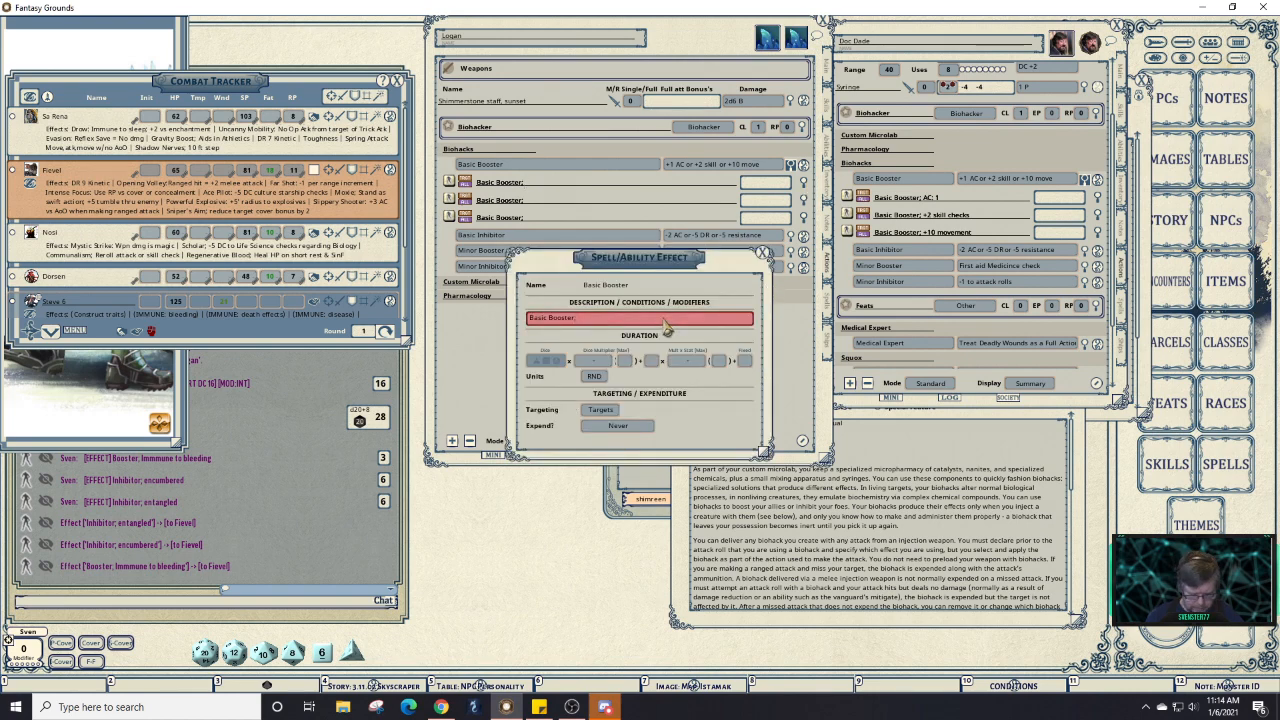
type("AC 1")
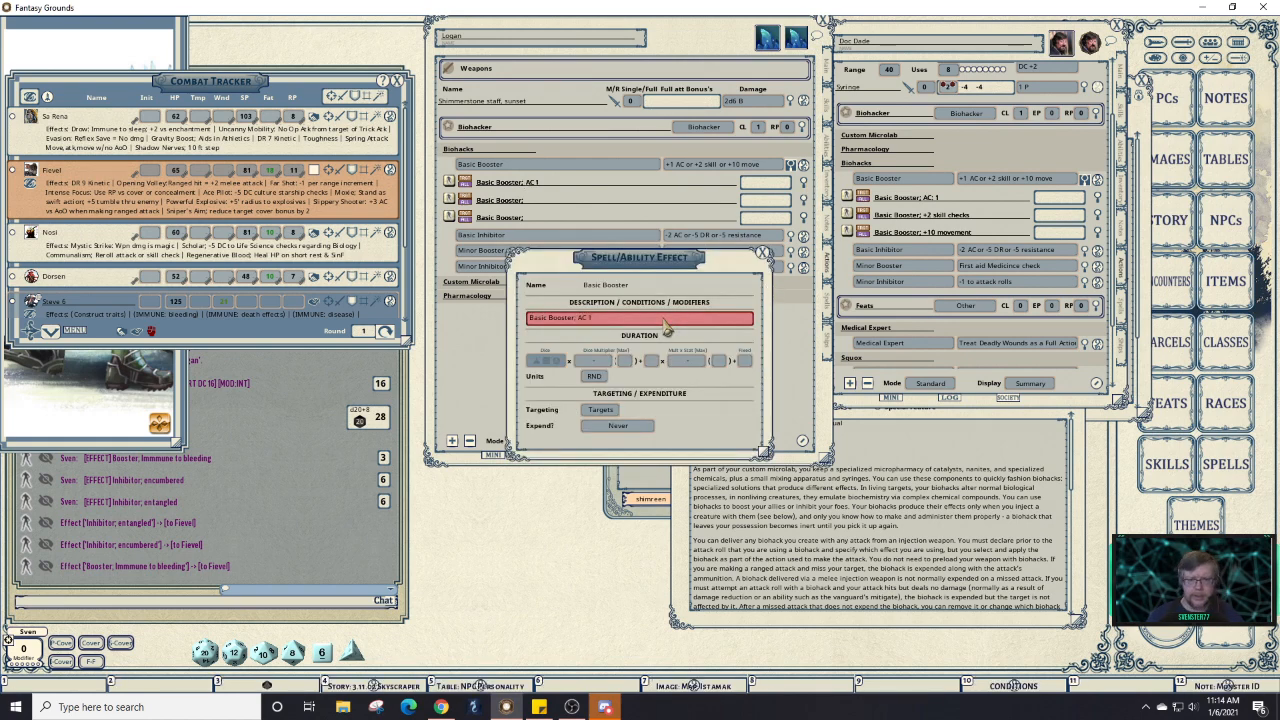
left_click(697, 365)
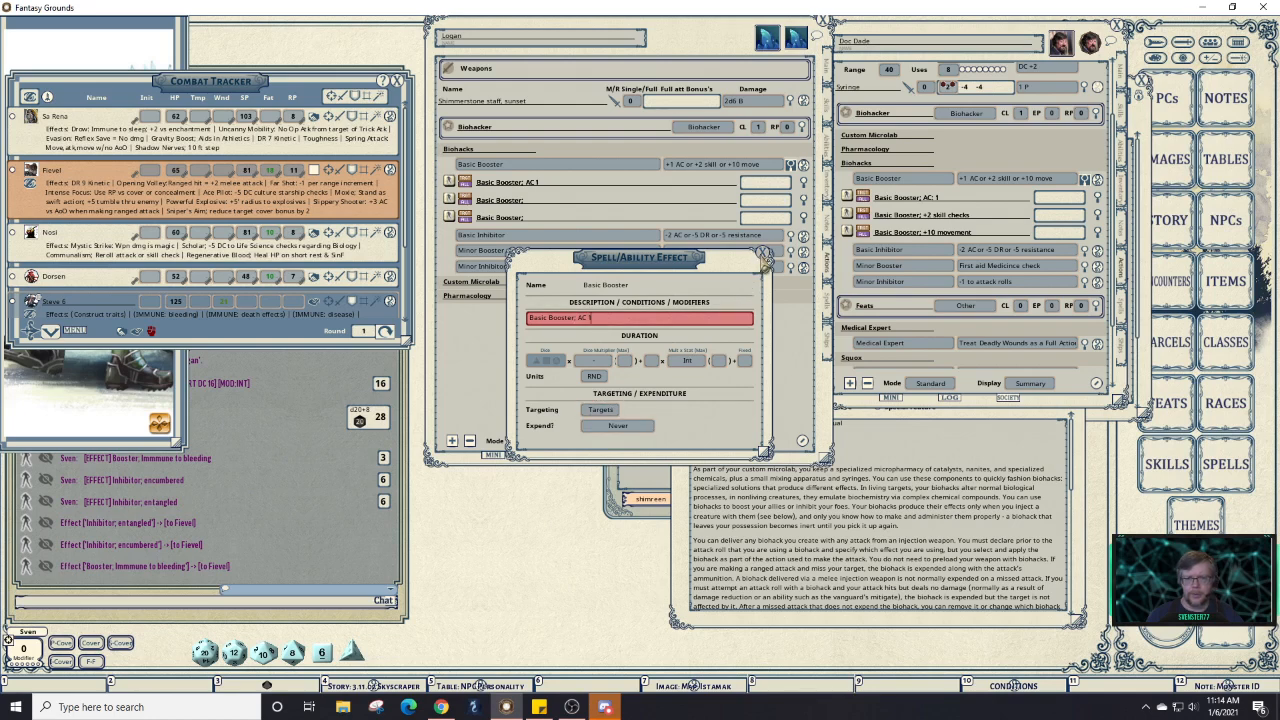
left_click(764, 258)
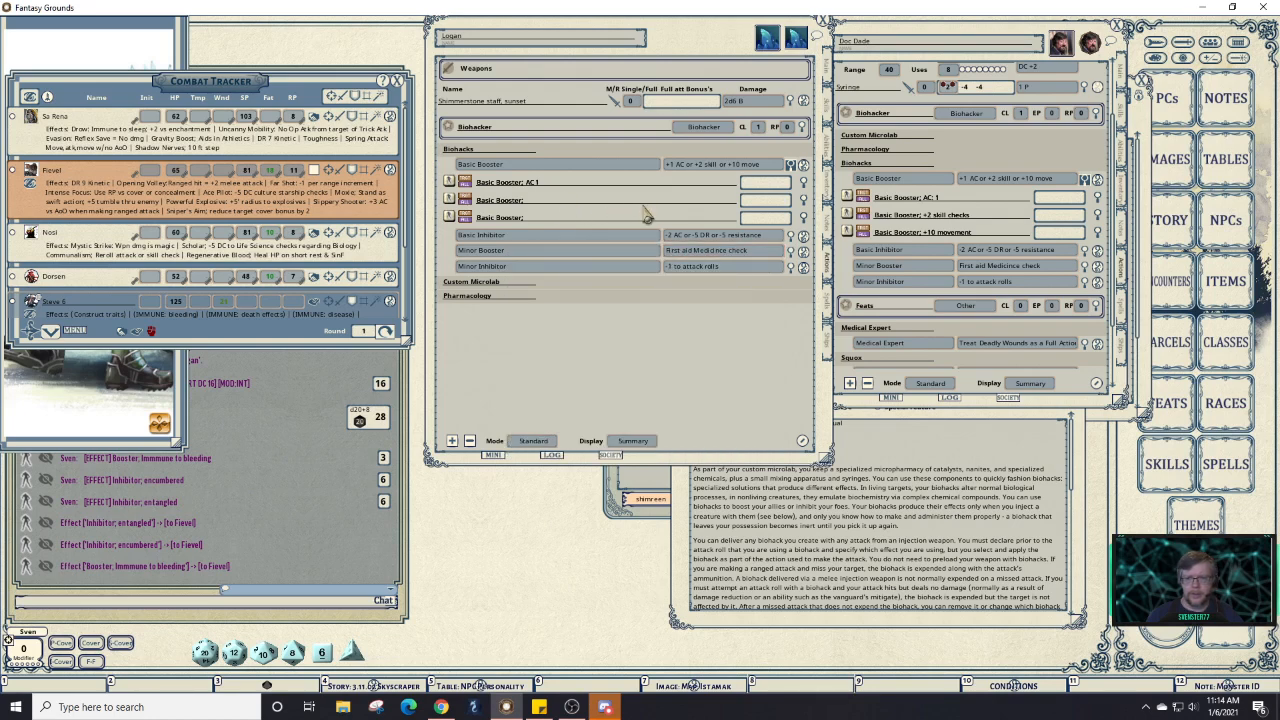
Make the second effect read '+2 skill checks' with duration scaling by Int.
left_click(805, 213)
left_click(648, 320)
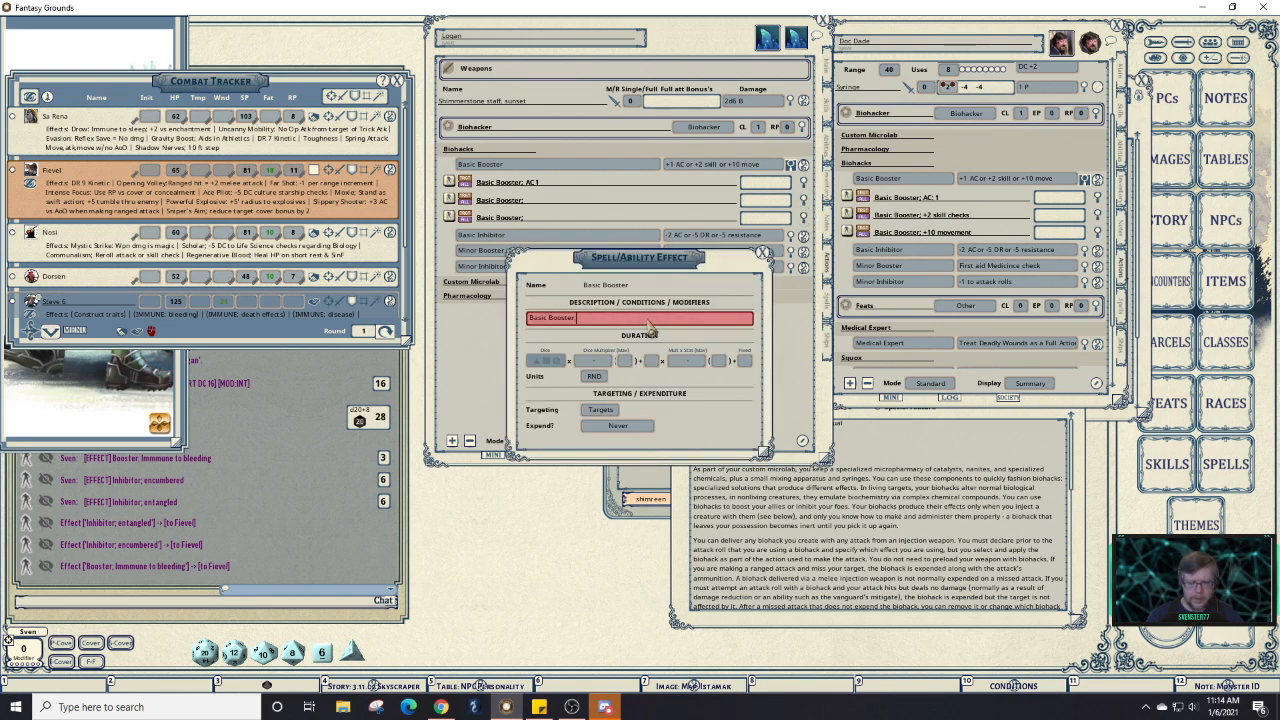
type("; +2")
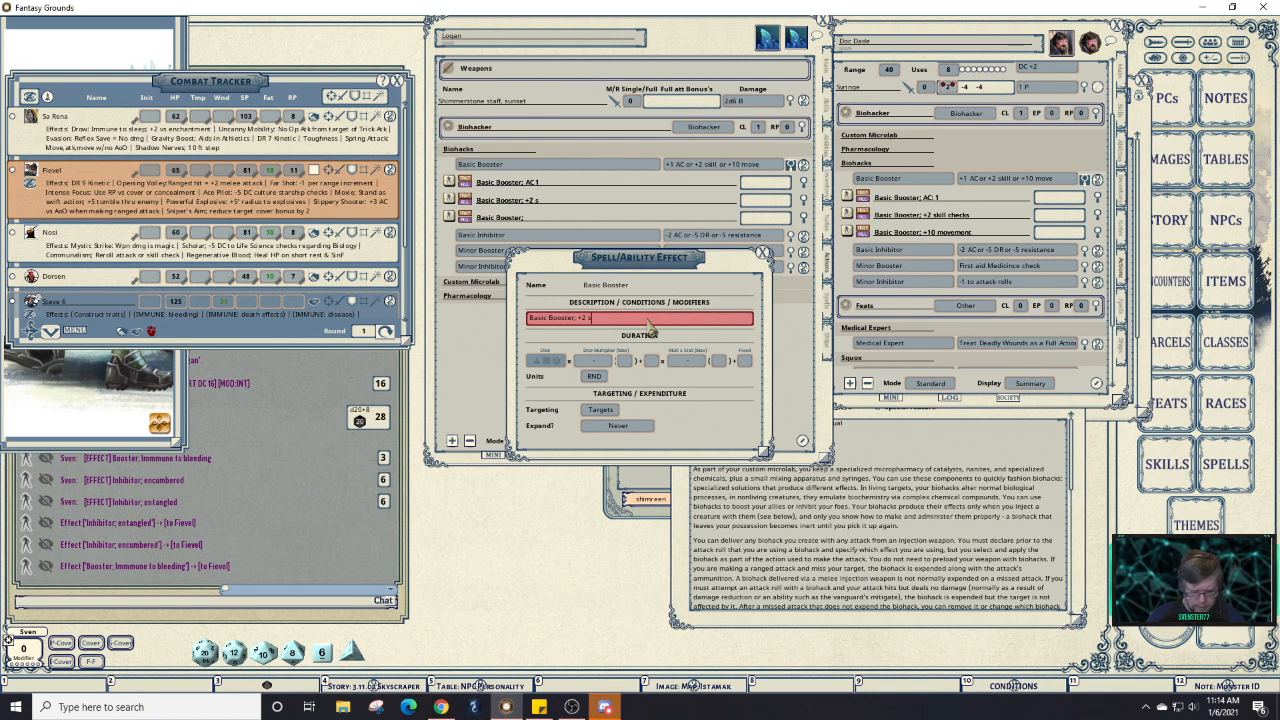
type("skill check")
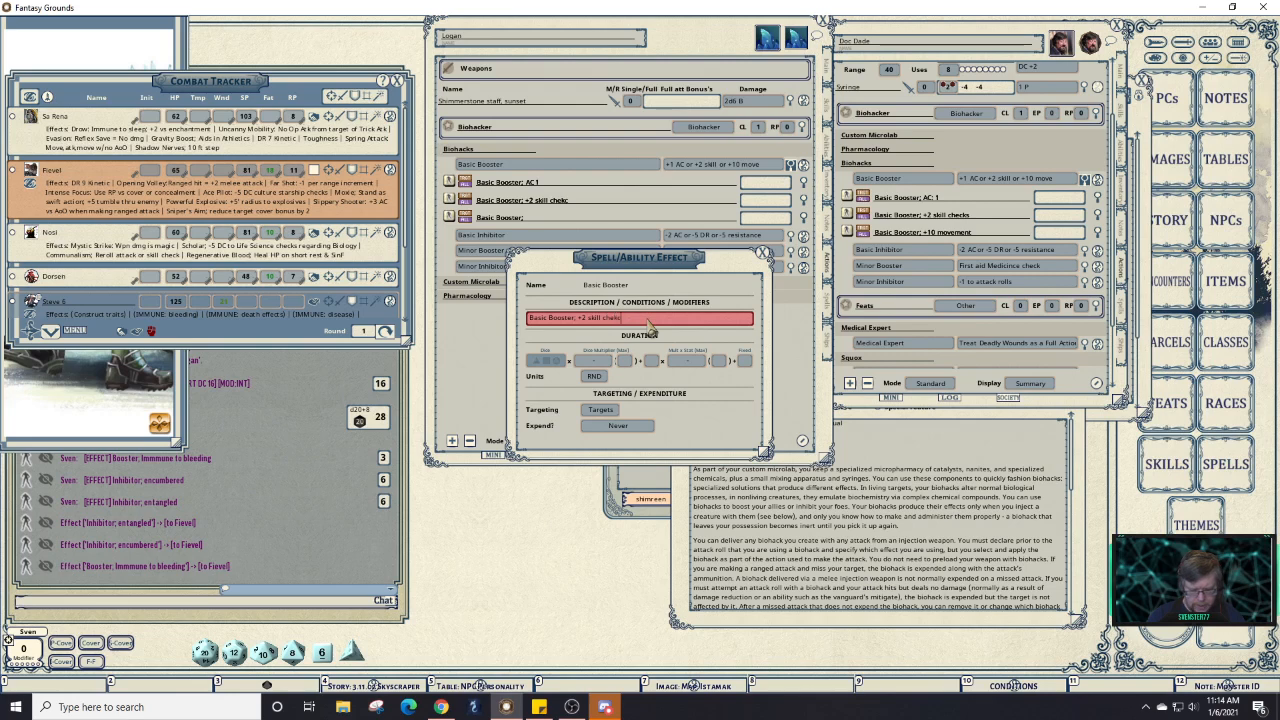
type("s")
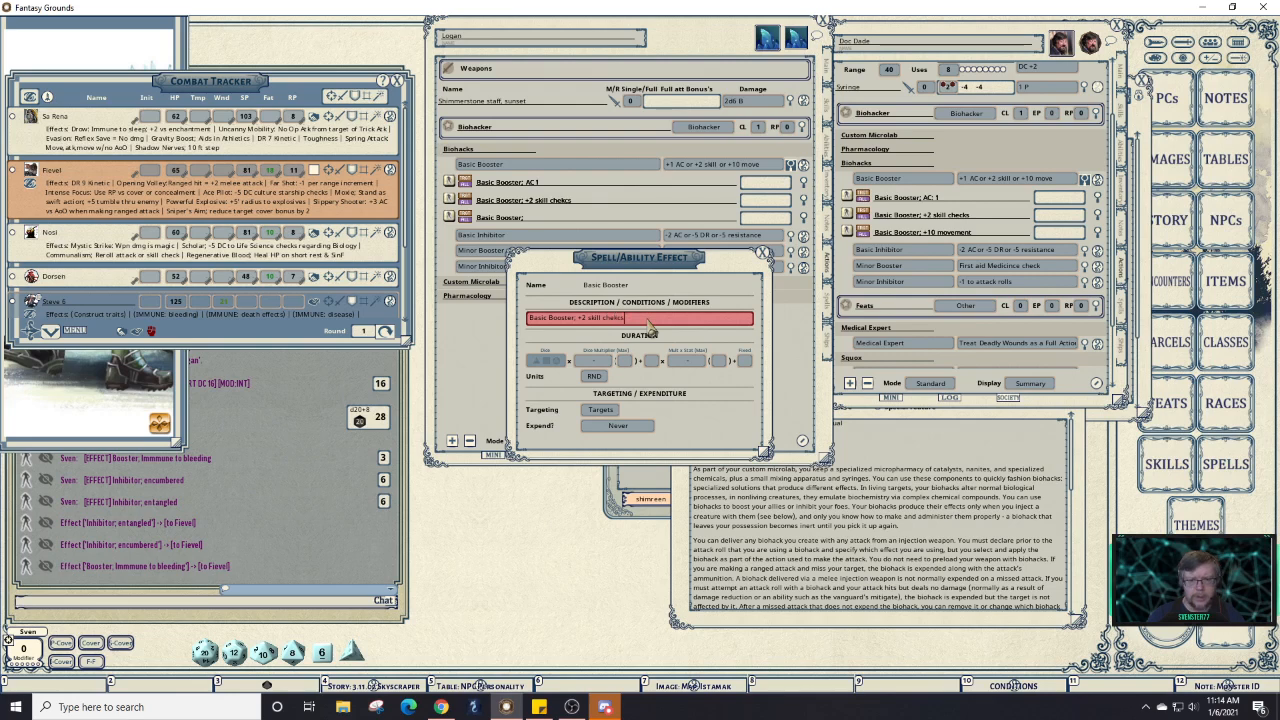
left_click(747, 363)
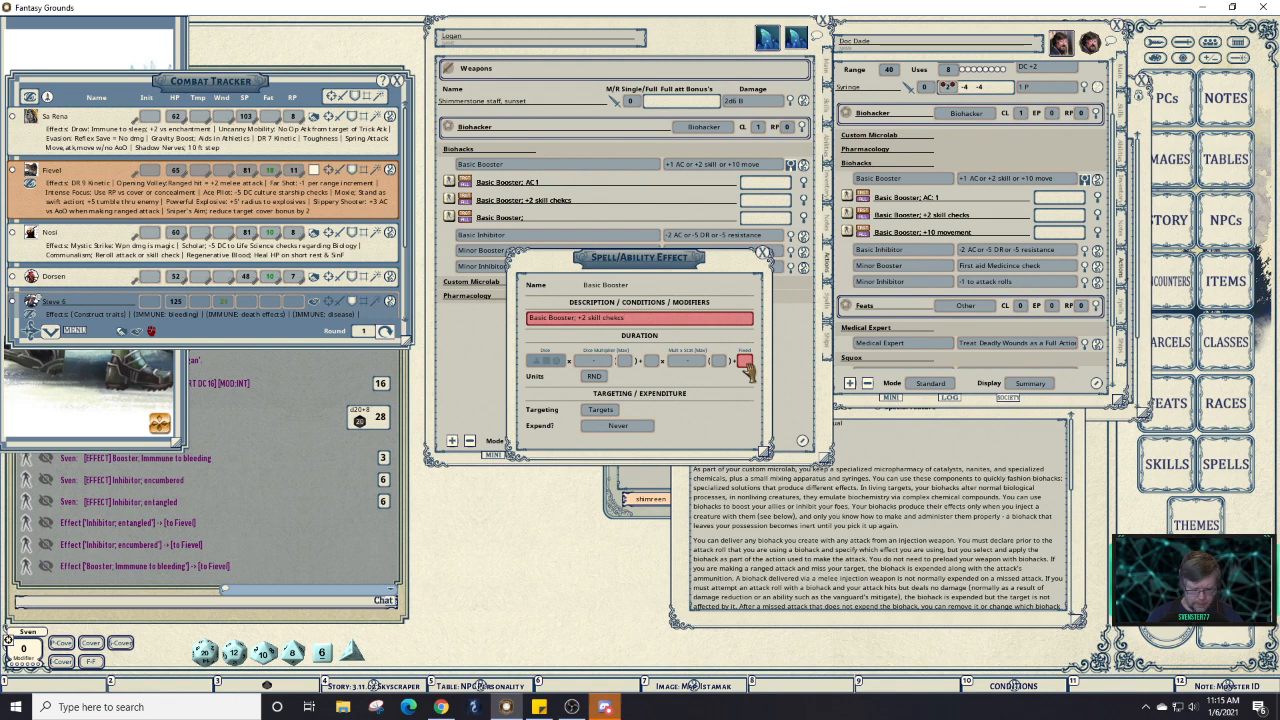
left_click(695, 363)
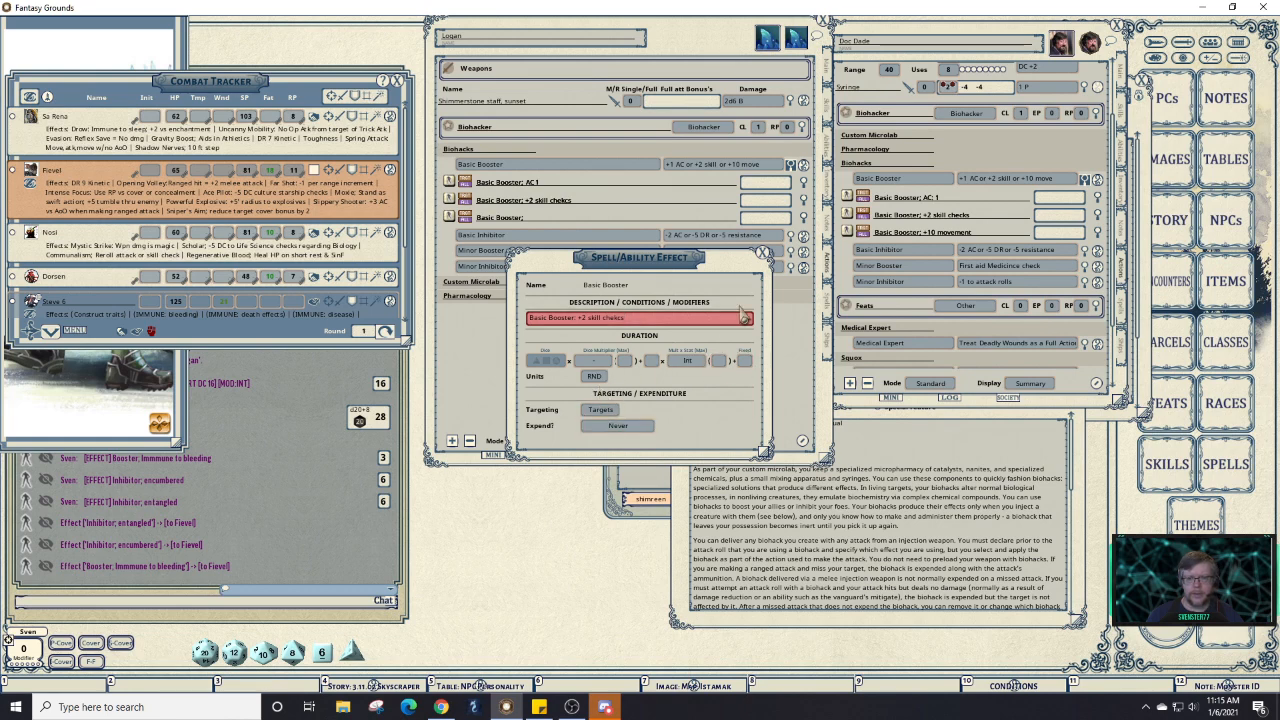
left_click(764, 254)
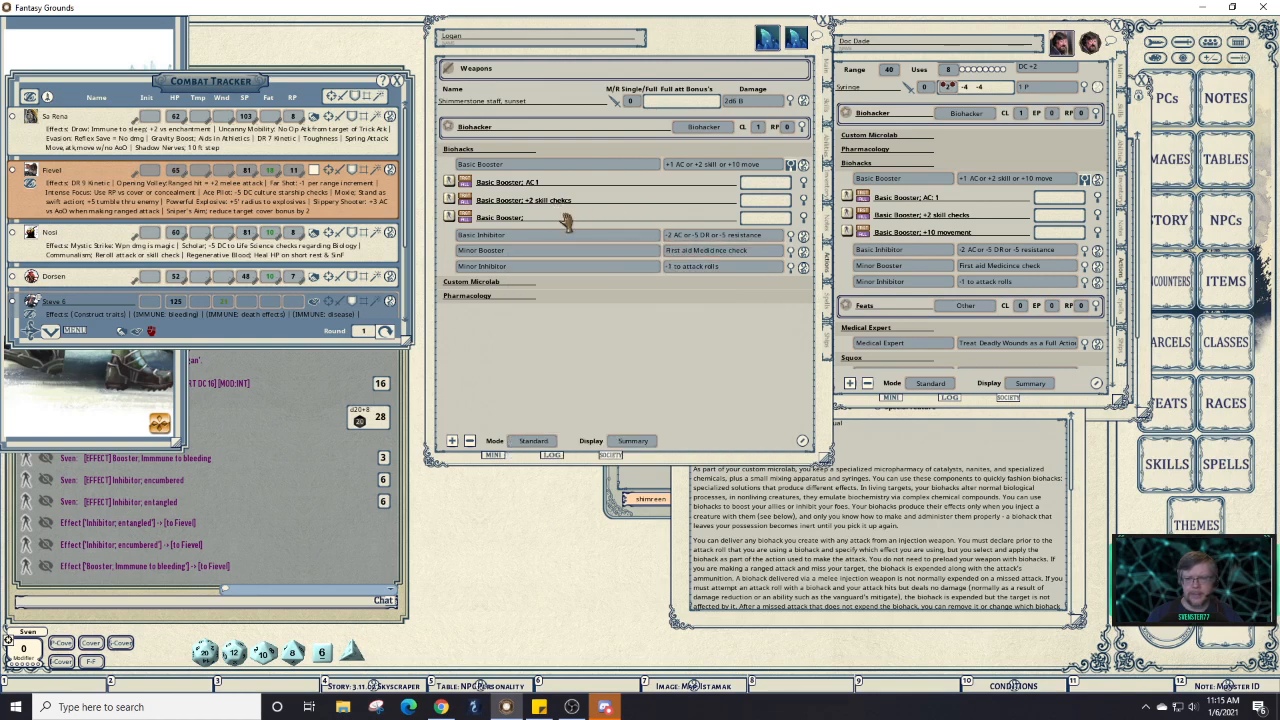
Add '+10 Movement' to the third Basic Booster effect's description.
left_click(804, 221)
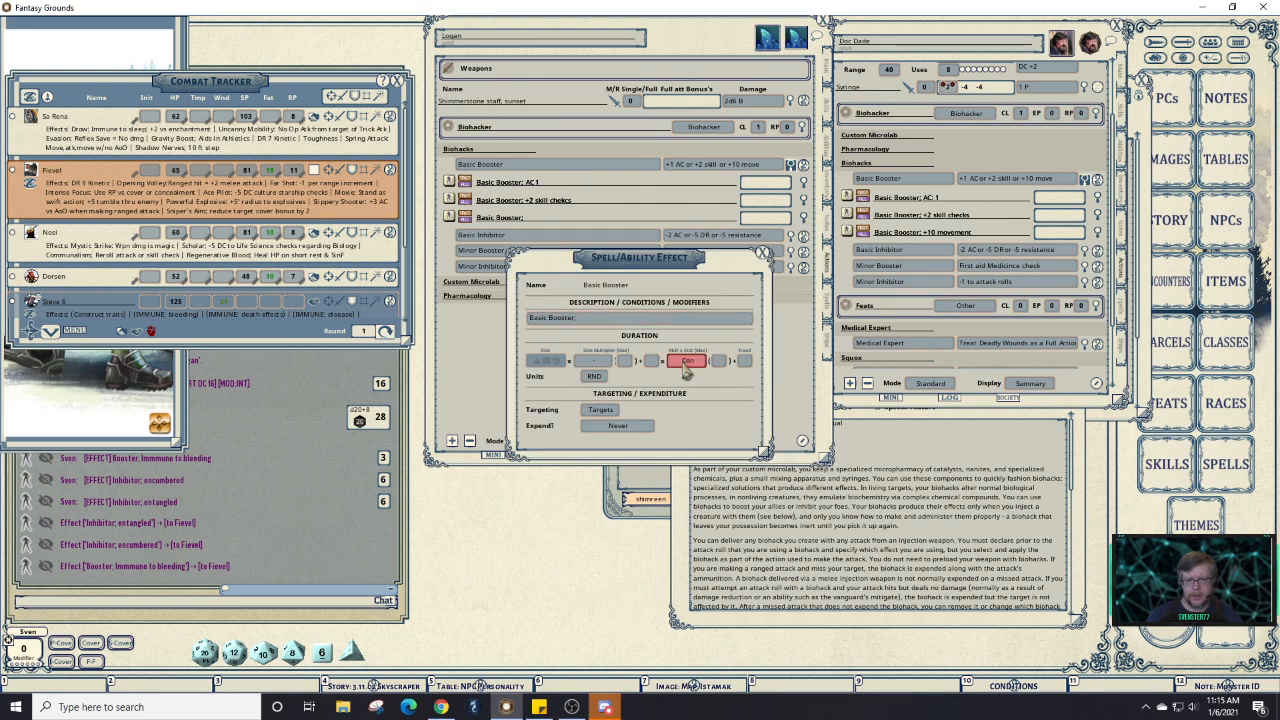
left_click(655, 320)
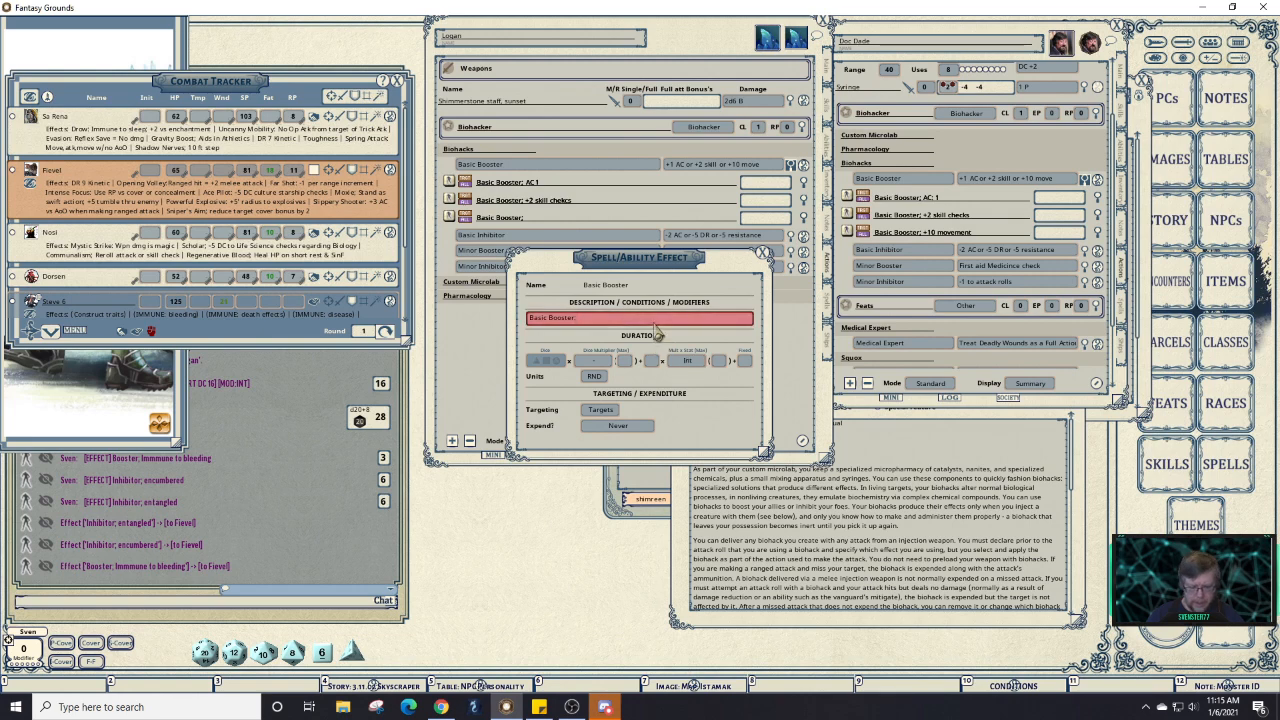
type("+10")
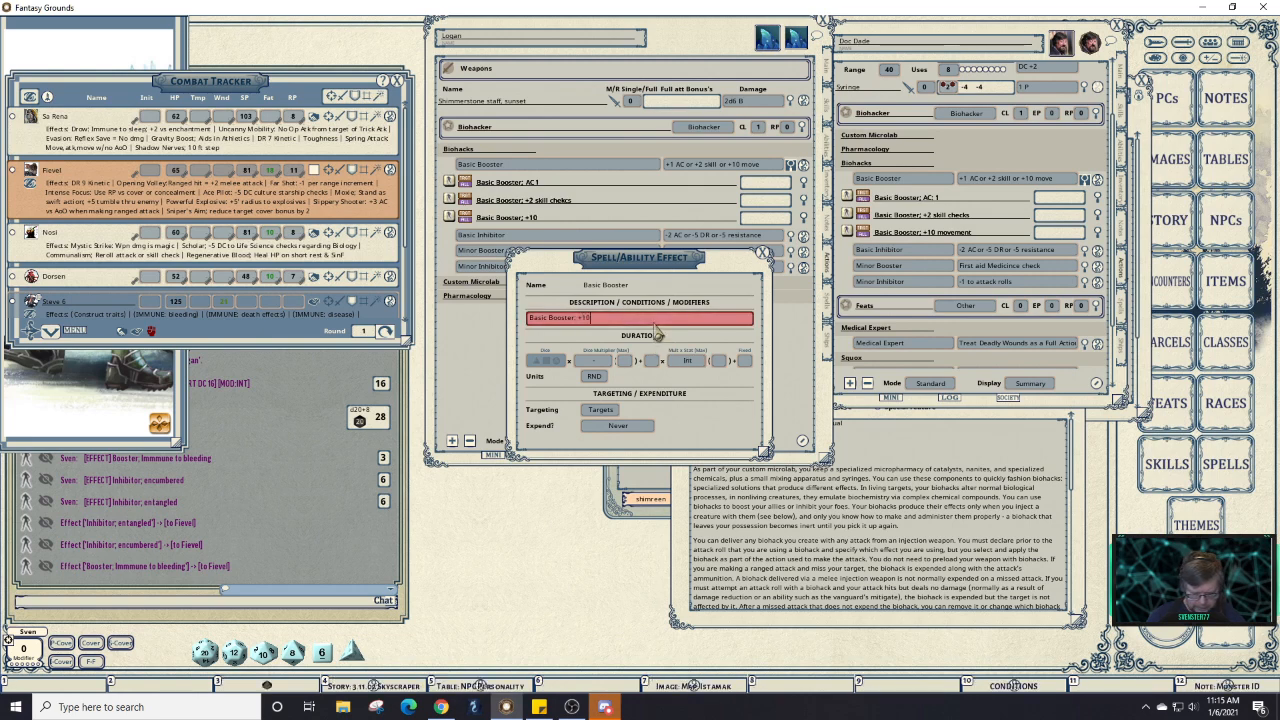
type(" Movement")
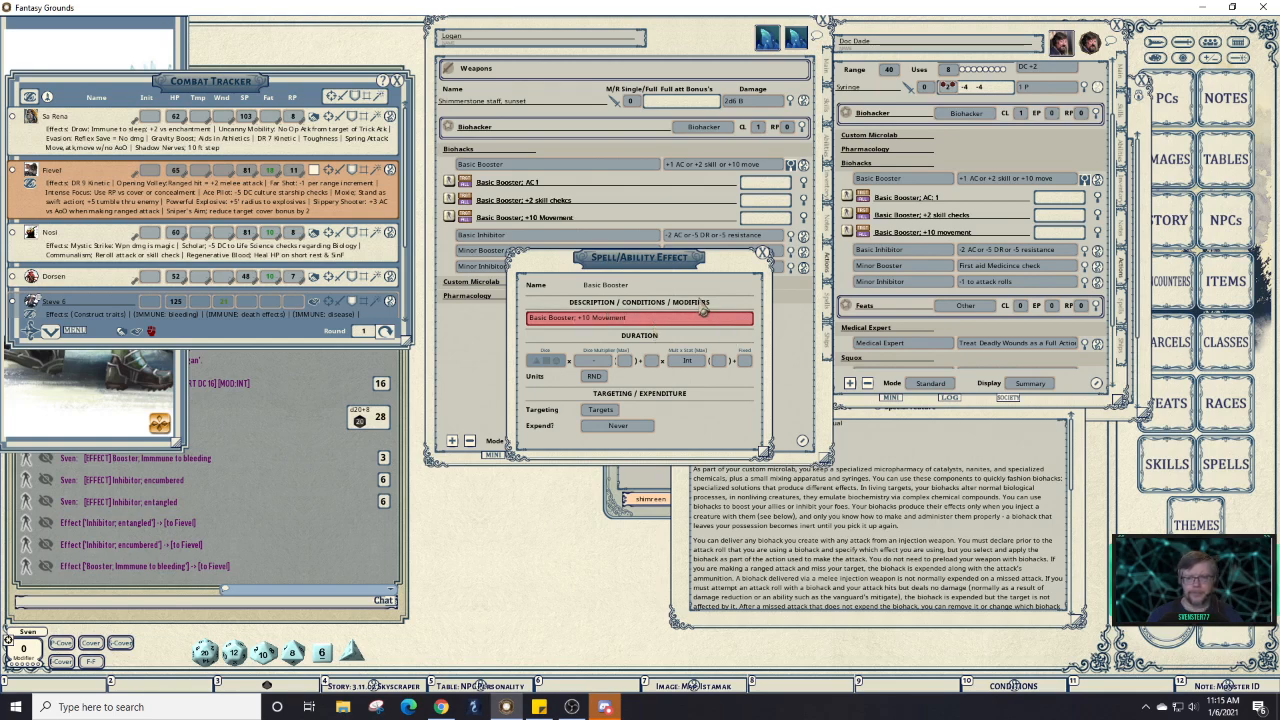
left_click(765, 256)
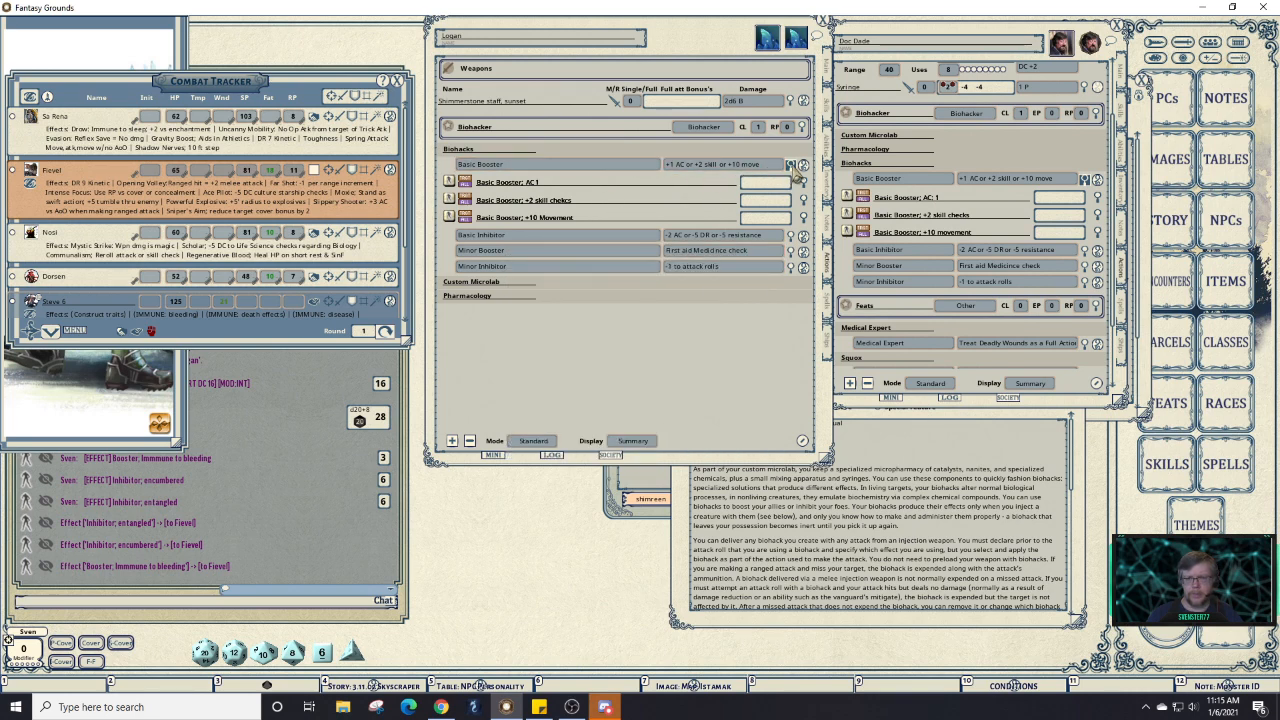
Collapse Basic Booster and expand Basic Inhibitor on both Logan's and the reference sheet.
left_click(796, 171)
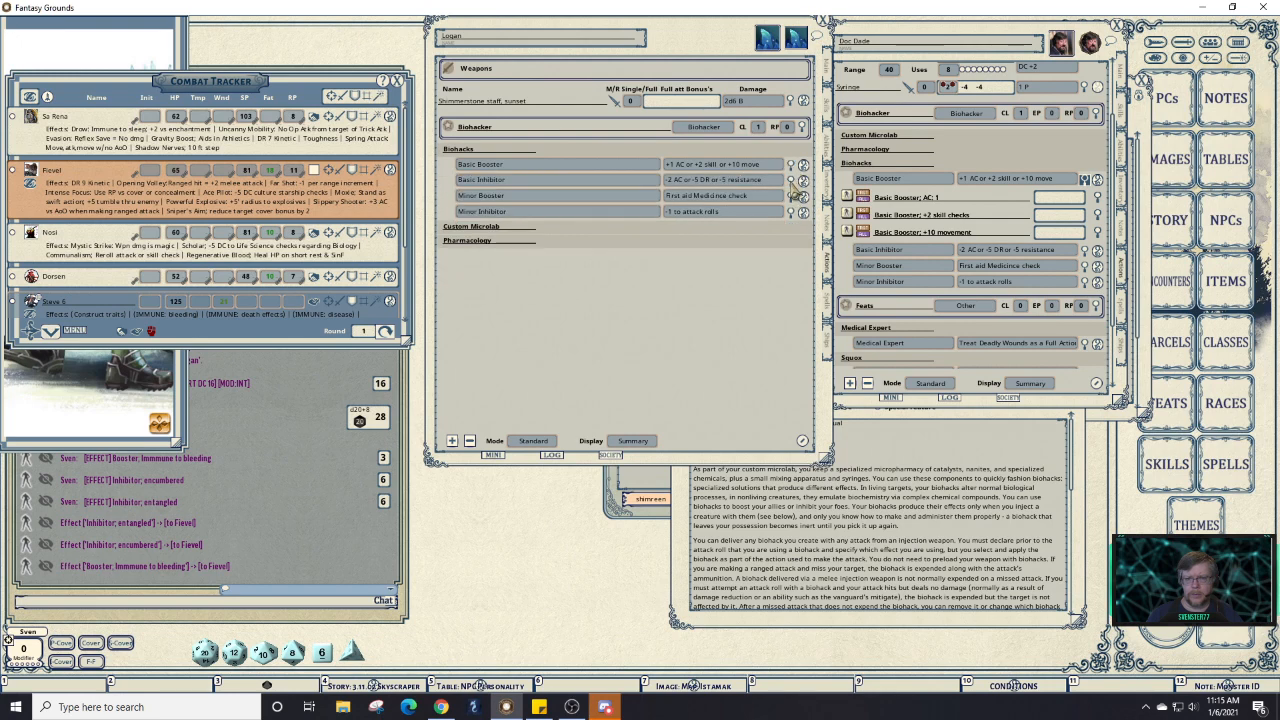
left_click(790, 181)
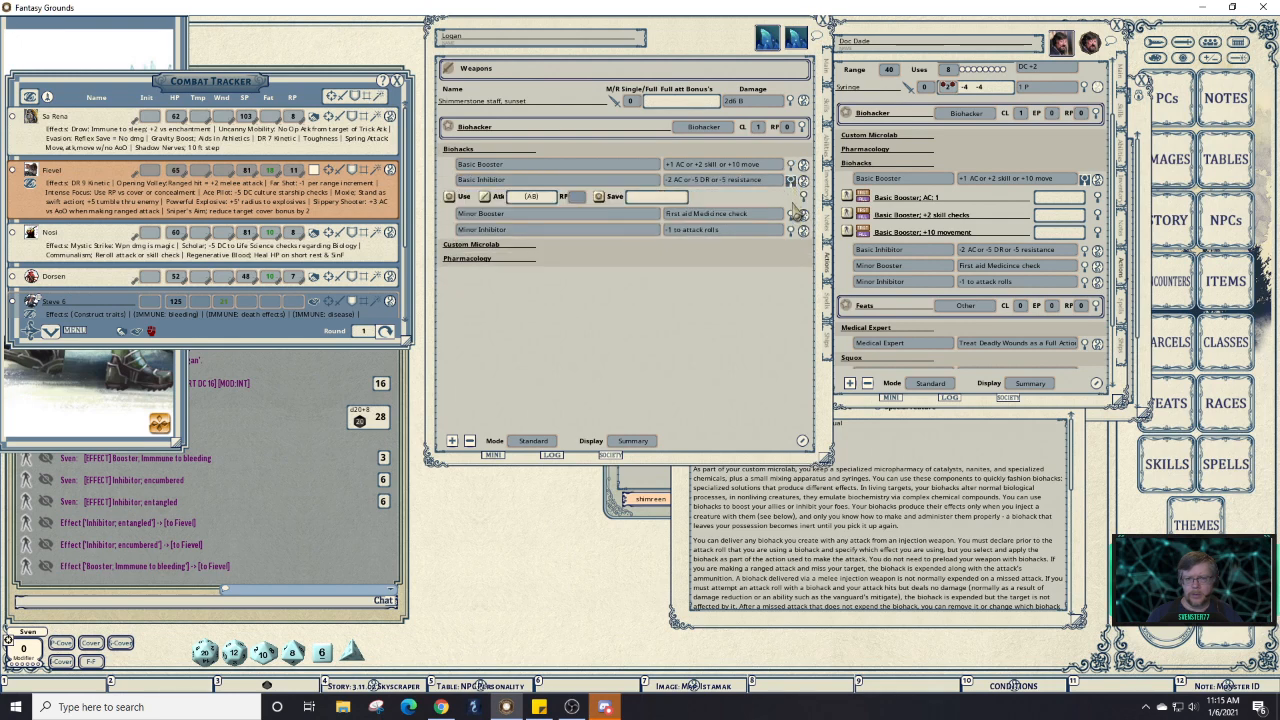
left_click(1084, 180)
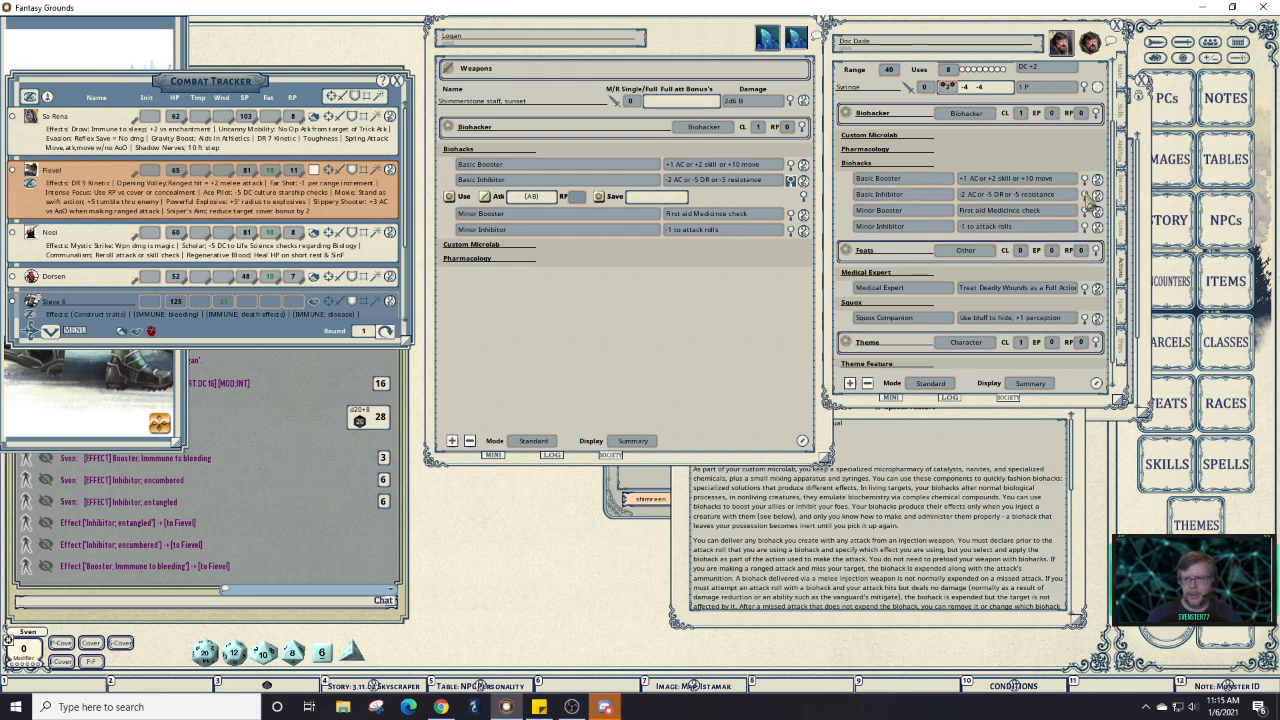
left_click(1084, 196)
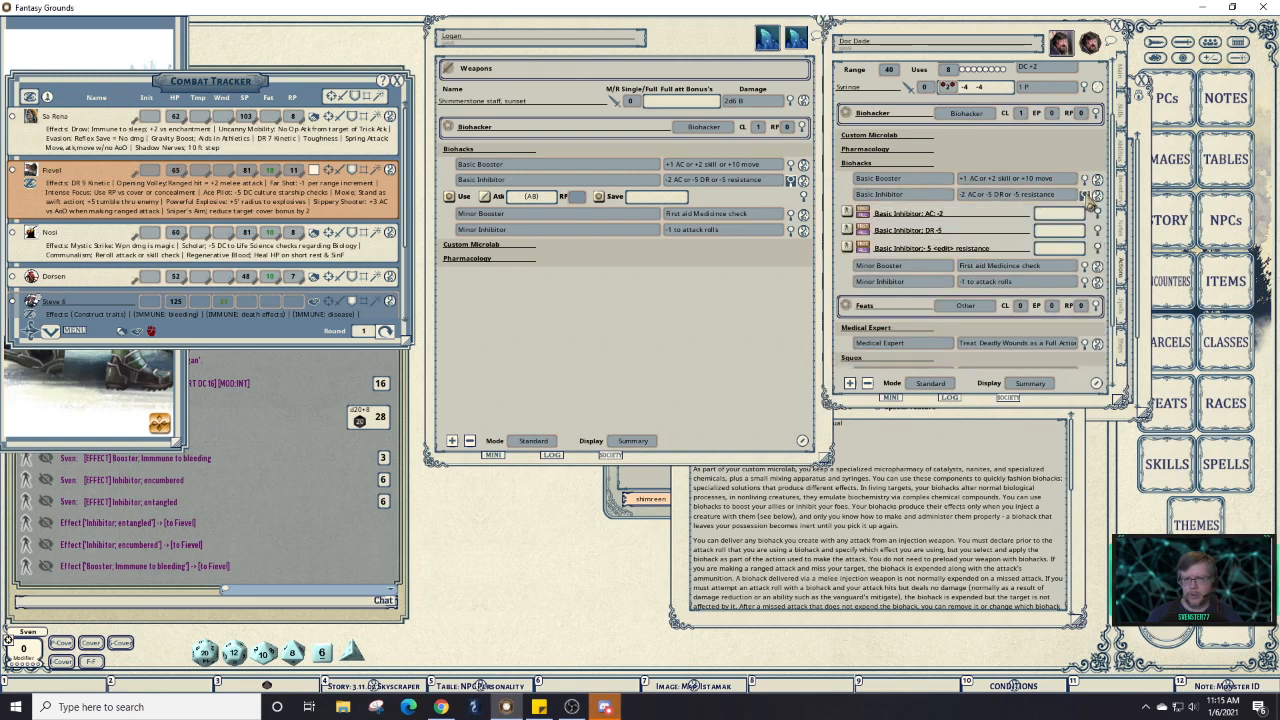
Add three effect entries under Logan's Basic Inhibitor.
left_click(591, 181)
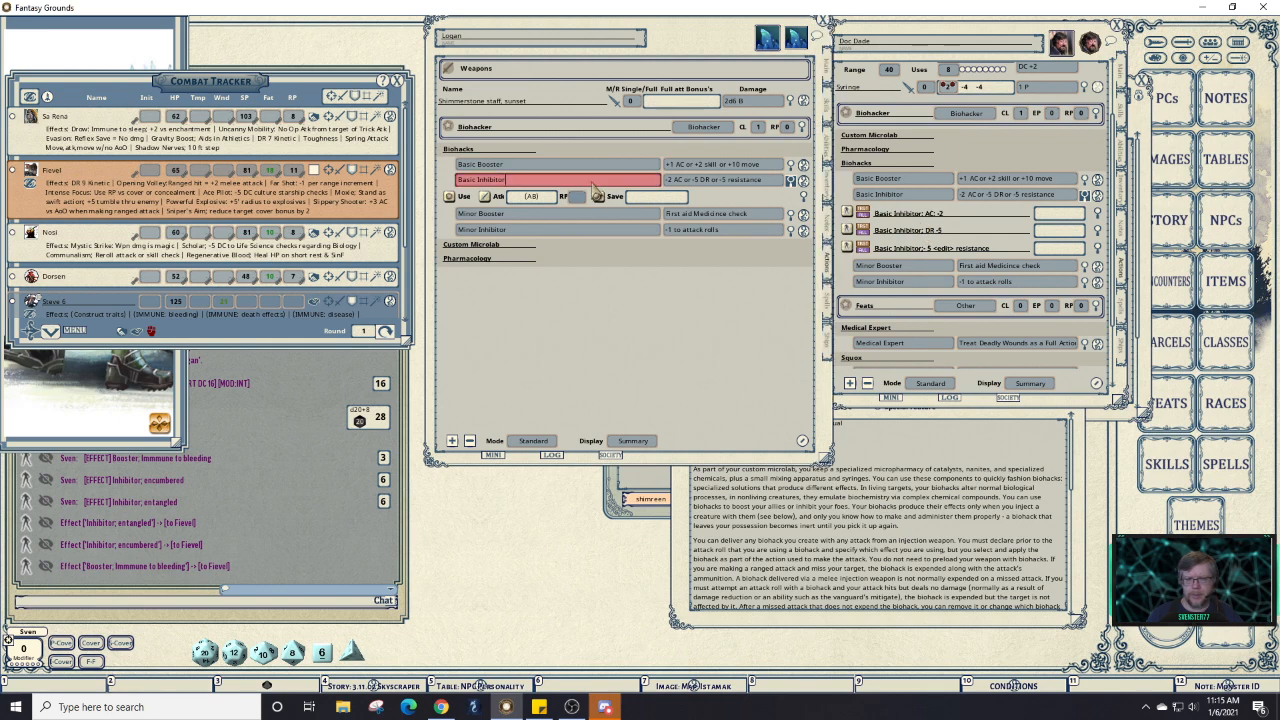
right_click(591, 182)
left_click(637, 183)
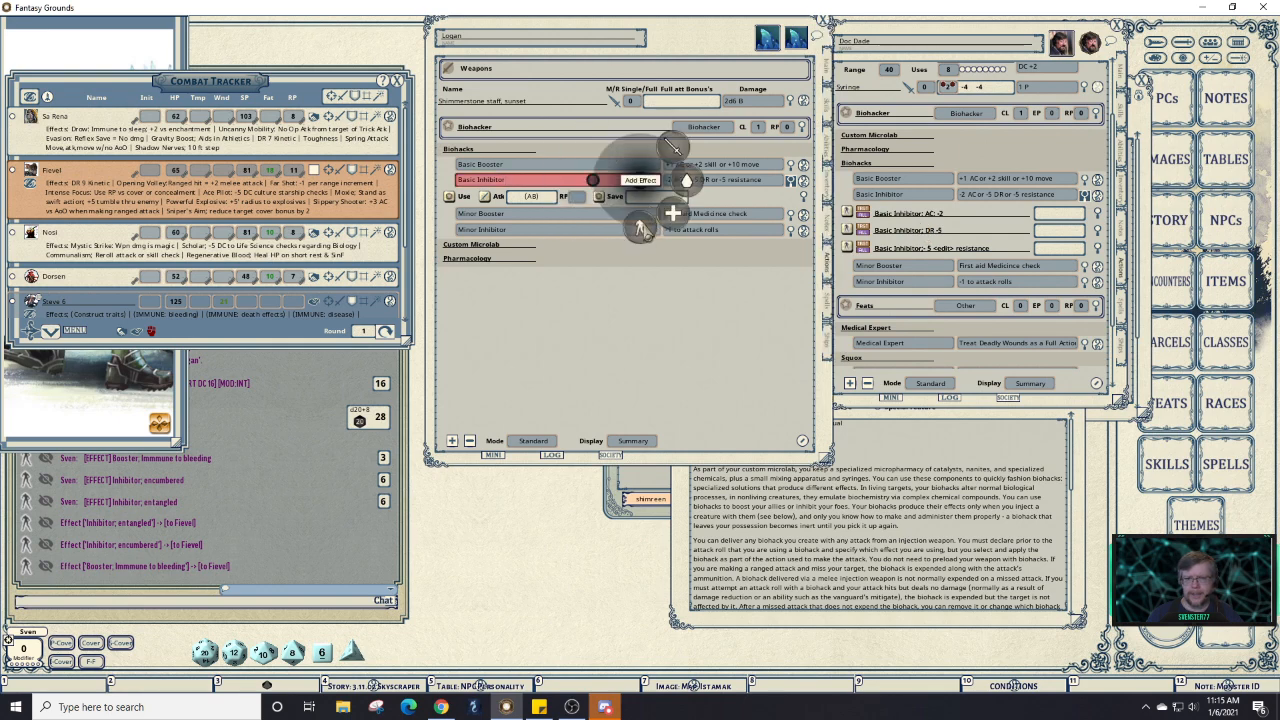
left_click(640, 226)
right_click(545, 185)
left_click(591, 188)
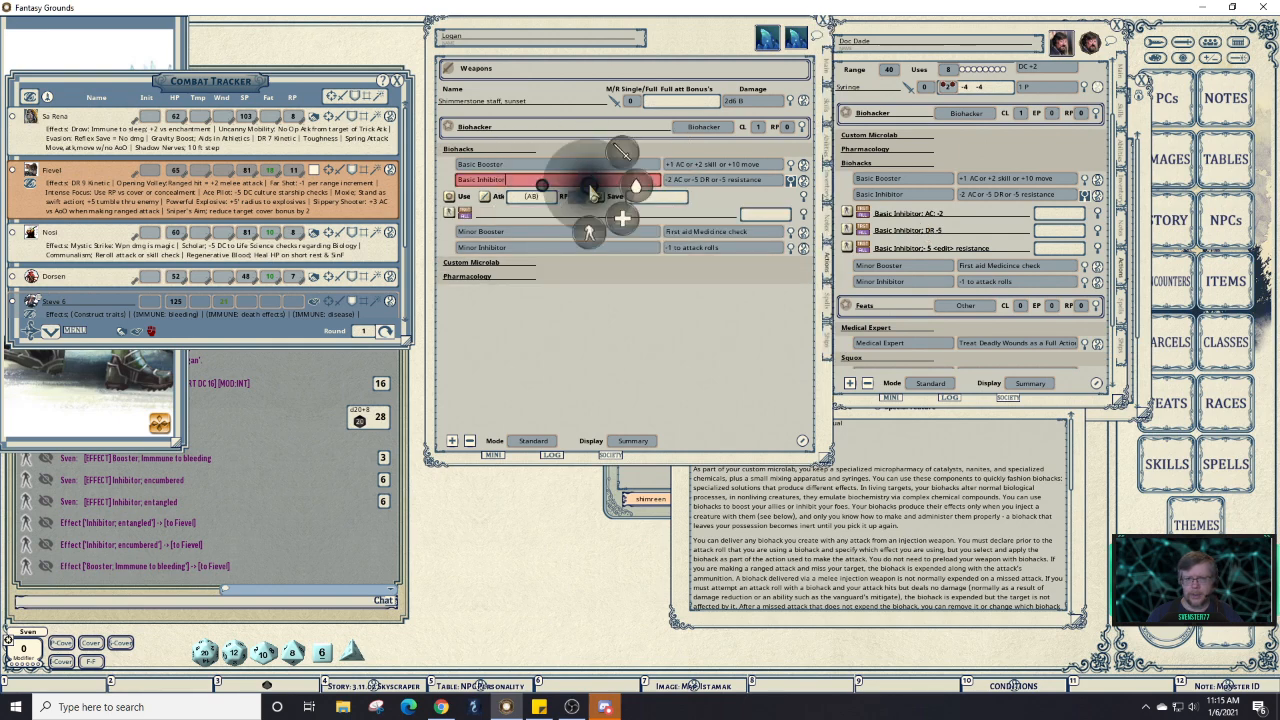
left_click(588, 230)
right_click(539, 180)
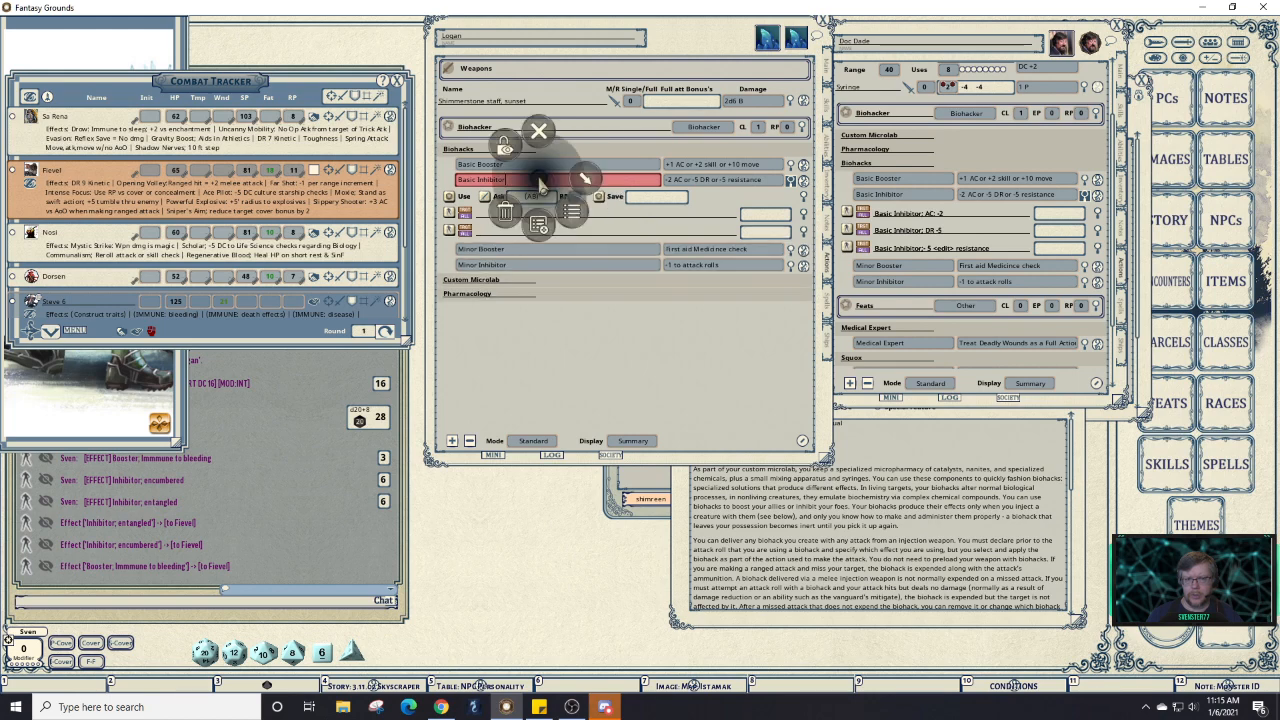
left_click(585, 182)
left_click(588, 228)
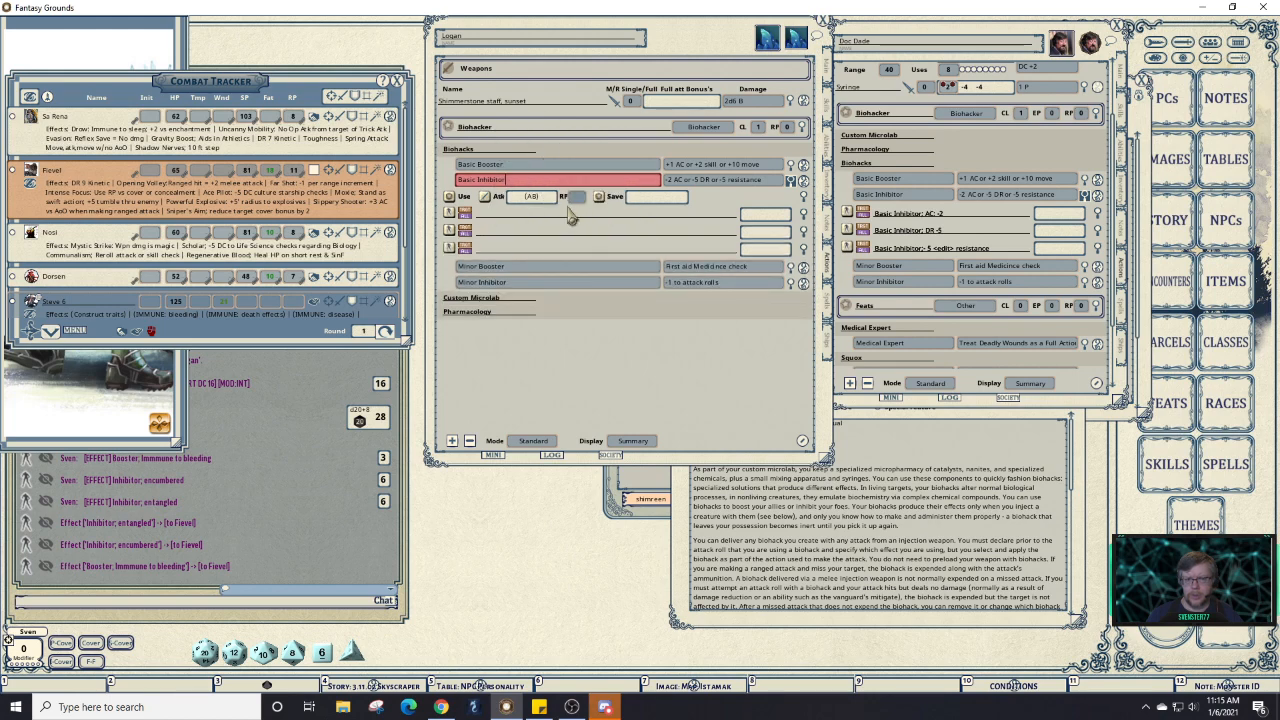
Delete Basic Inhibitor's empty attack/save action.
right_click(632, 196)
left_click(660, 232)
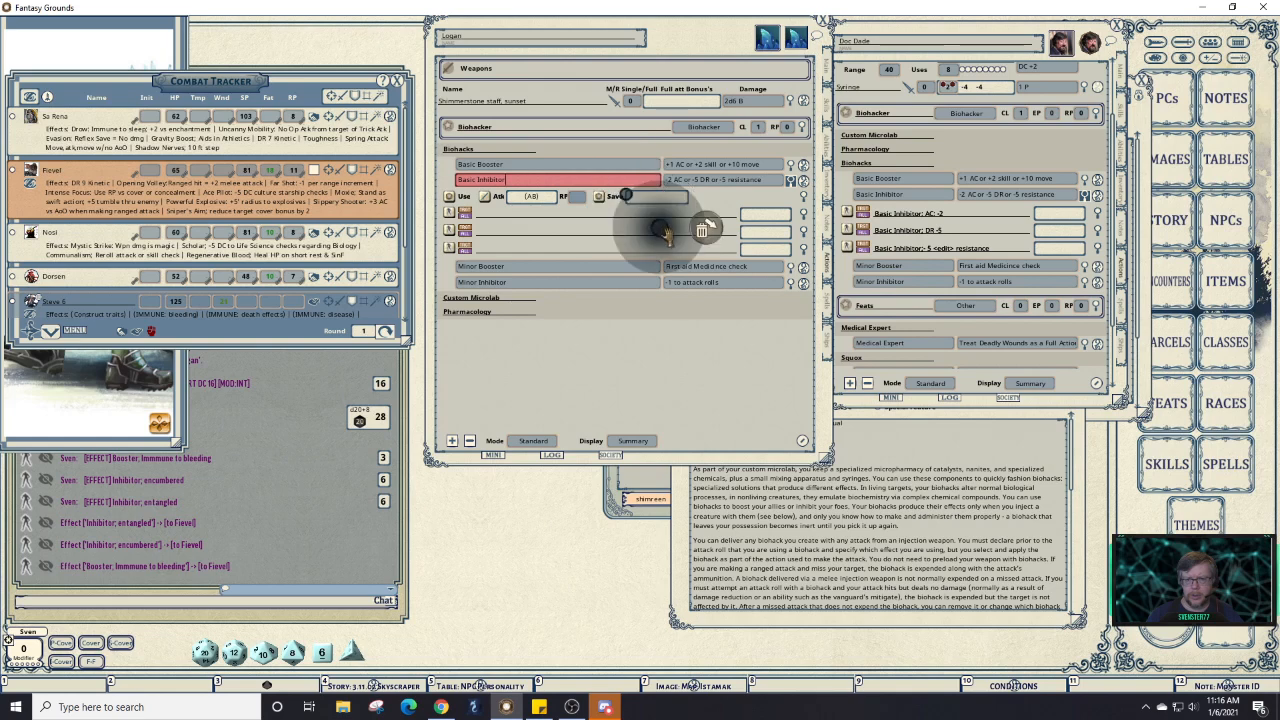
left_click(704, 228)
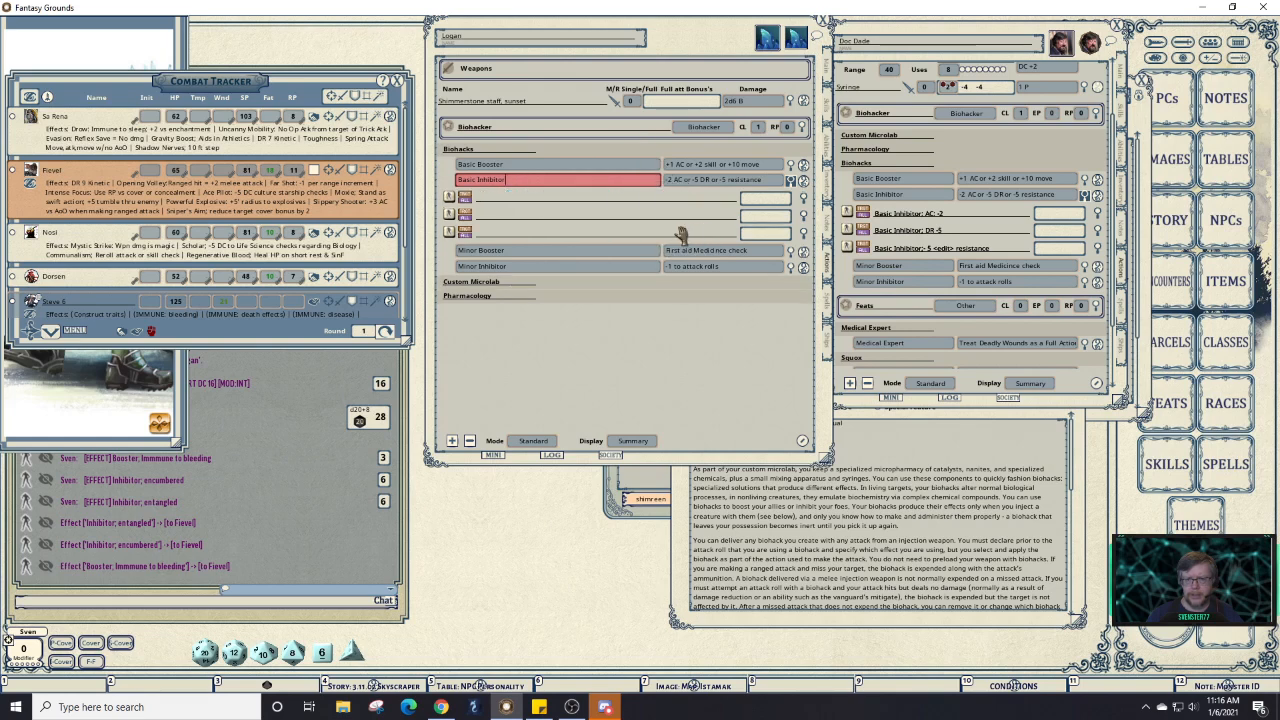
right_click(572, 200)
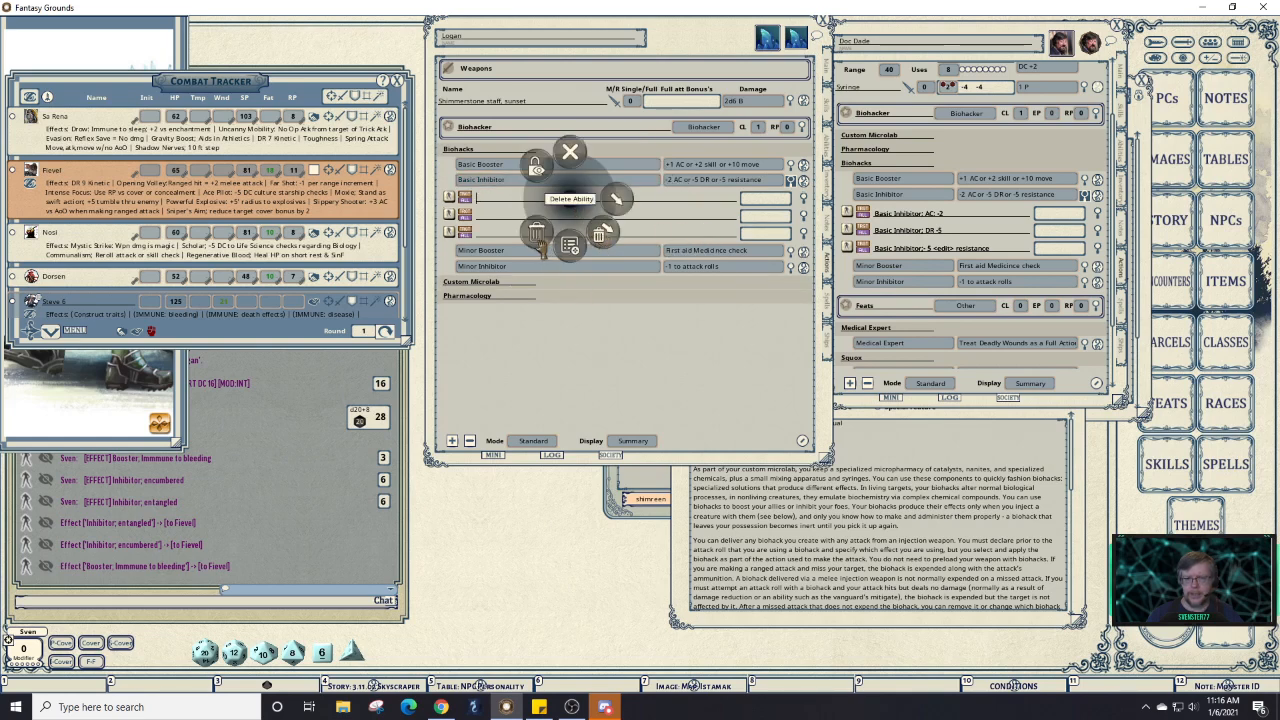
left_click(611, 341)
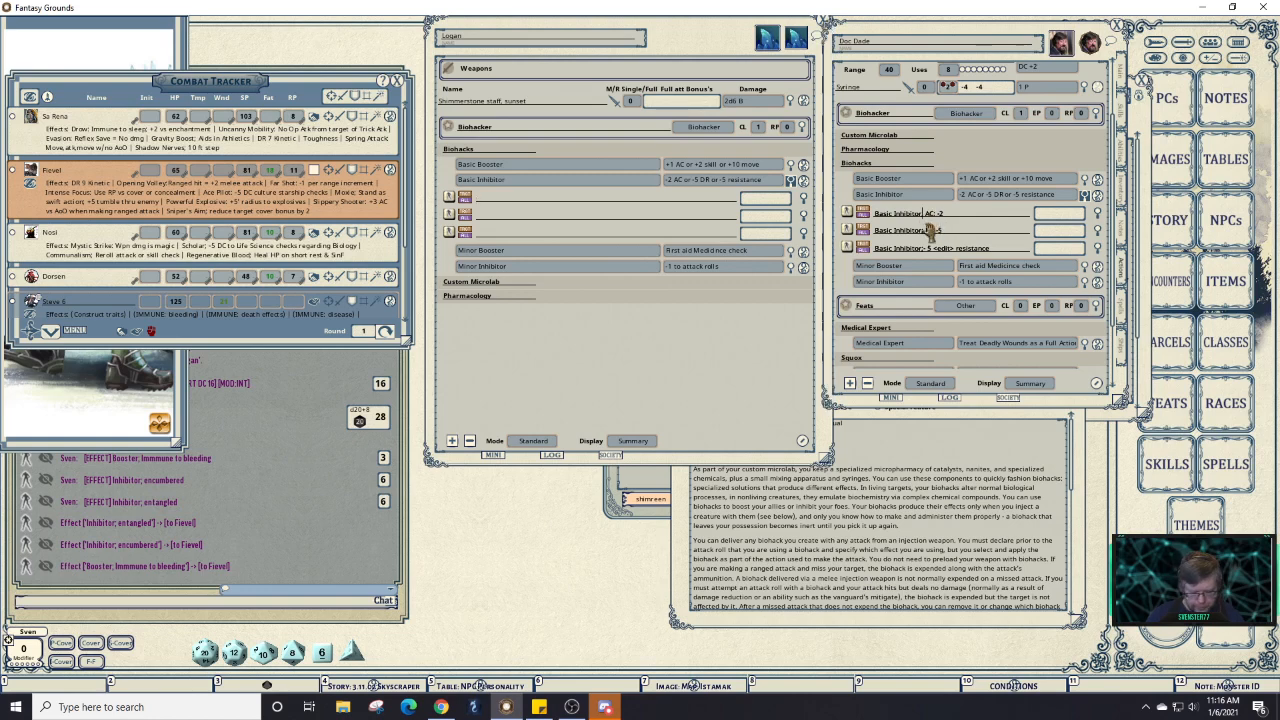
Copy 'Basic Inhibitor:' from the reference and paste it into all three new effects.
key("shift")
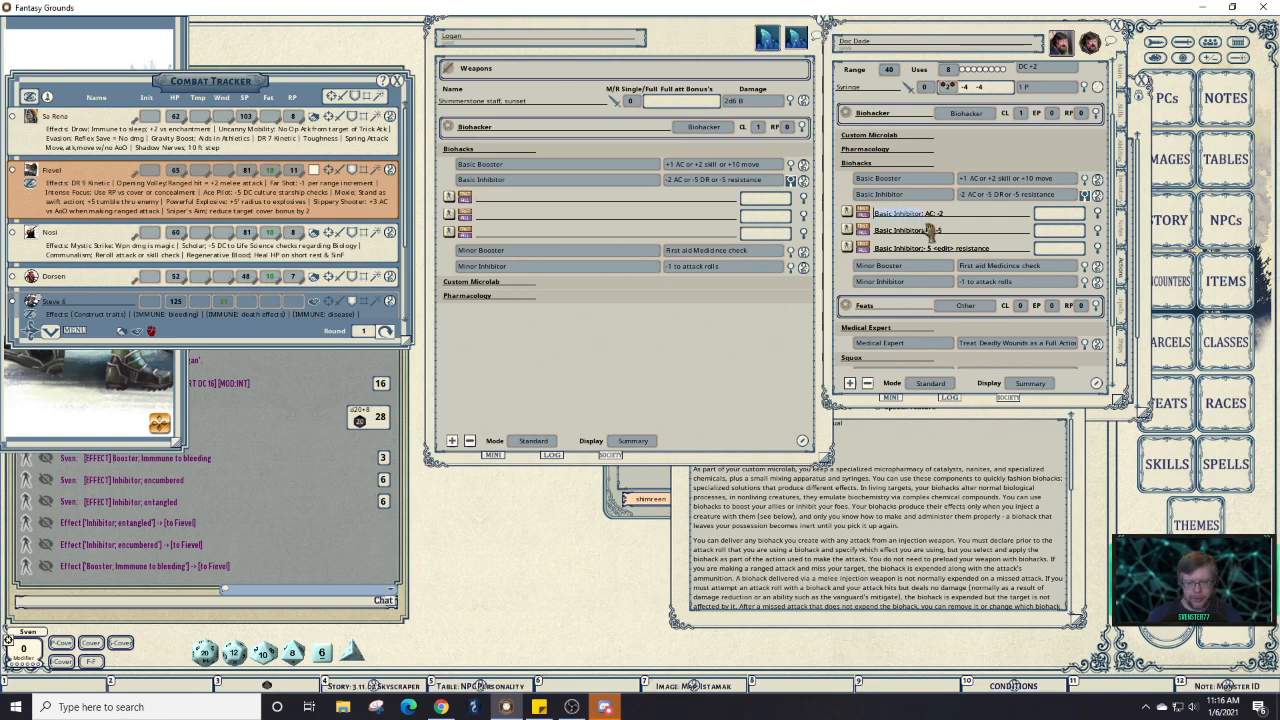
key("ctrl+c")
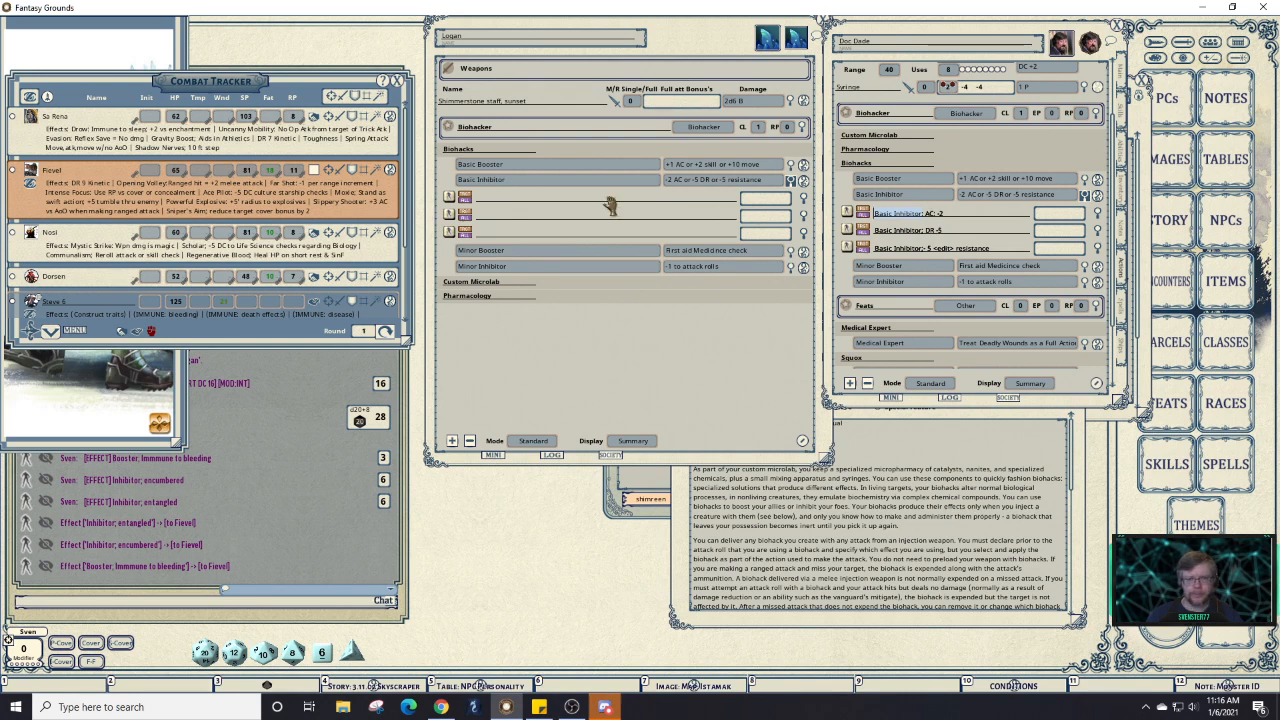
left_click(607, 199)
key("ctrl+v")
left_click(592, 214)
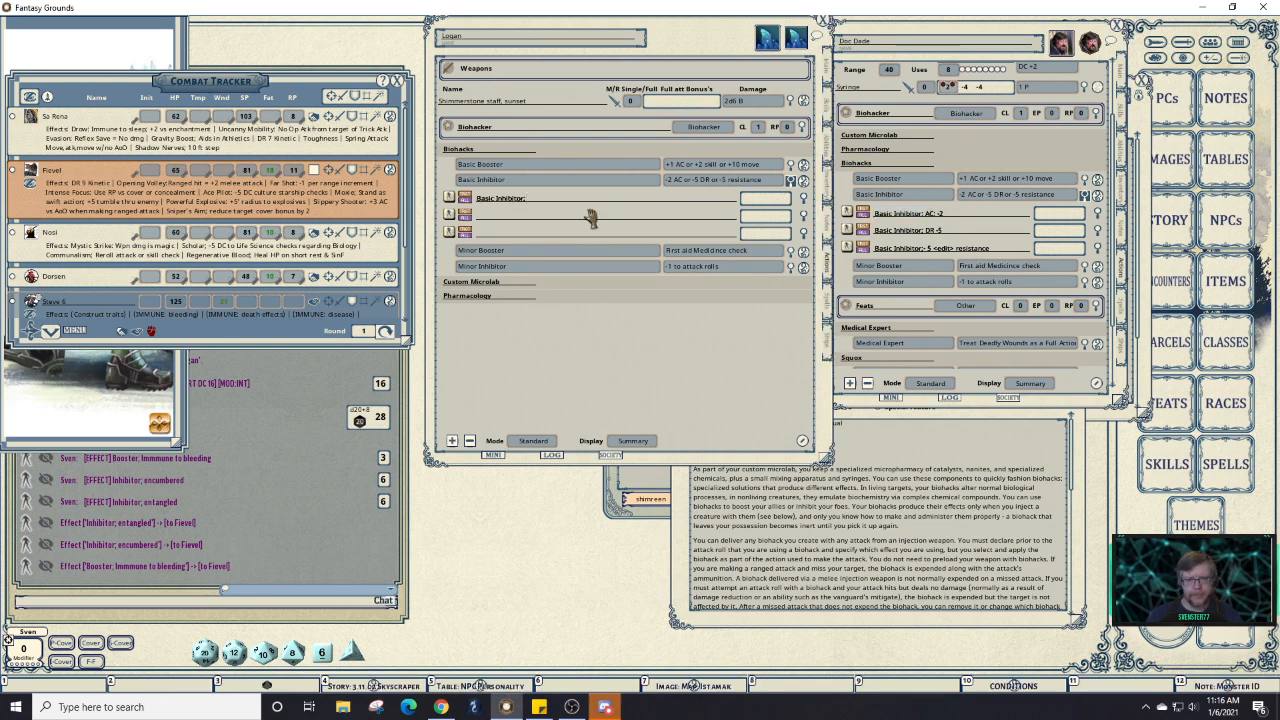
key("ctrl+v")
left_click(581, 234)
key("ctrl+v")
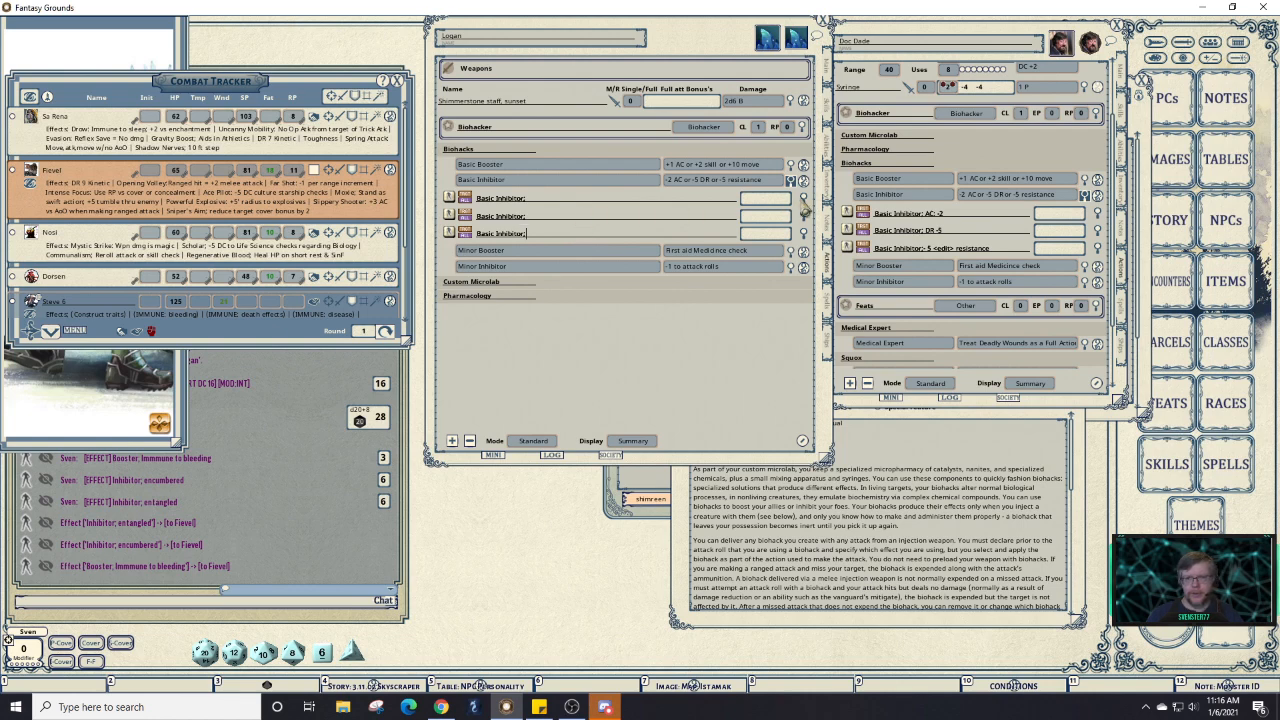
left_click(804, 207)
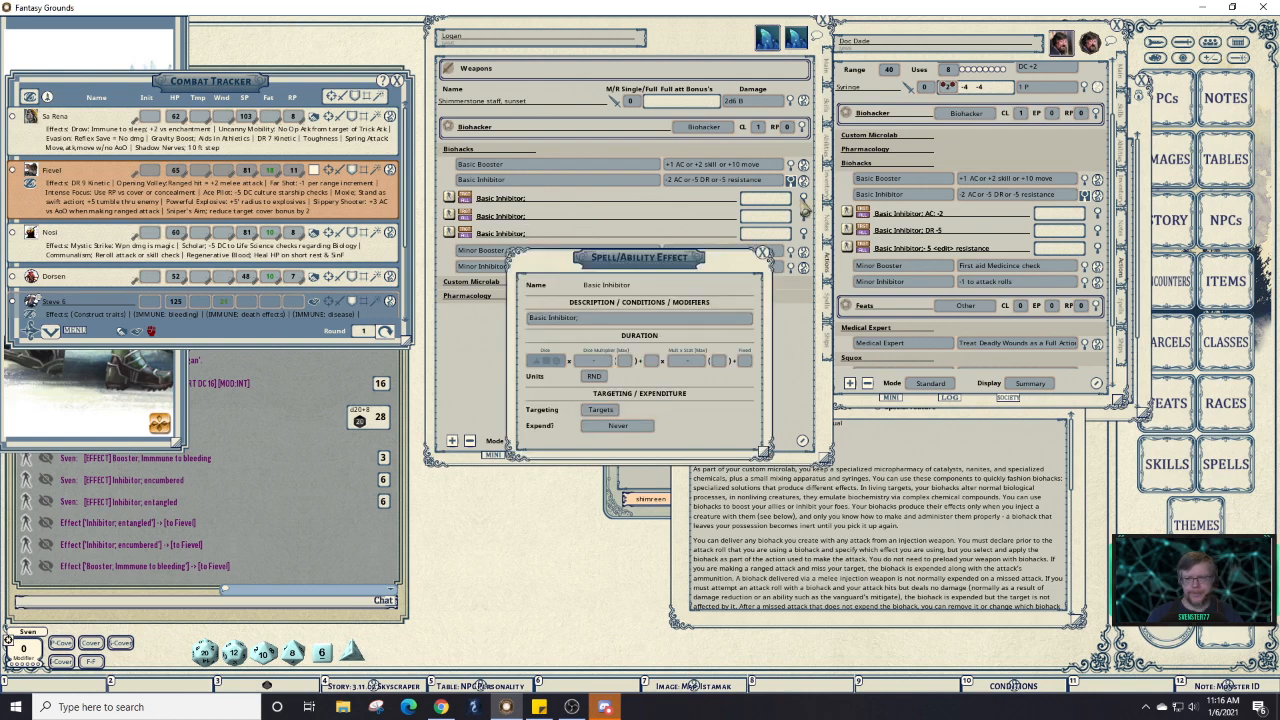
Set the first Basic Inhibitor effect to 'AC: -2' with a fixed duration of 3.
left_click(743, 362)
type("3")
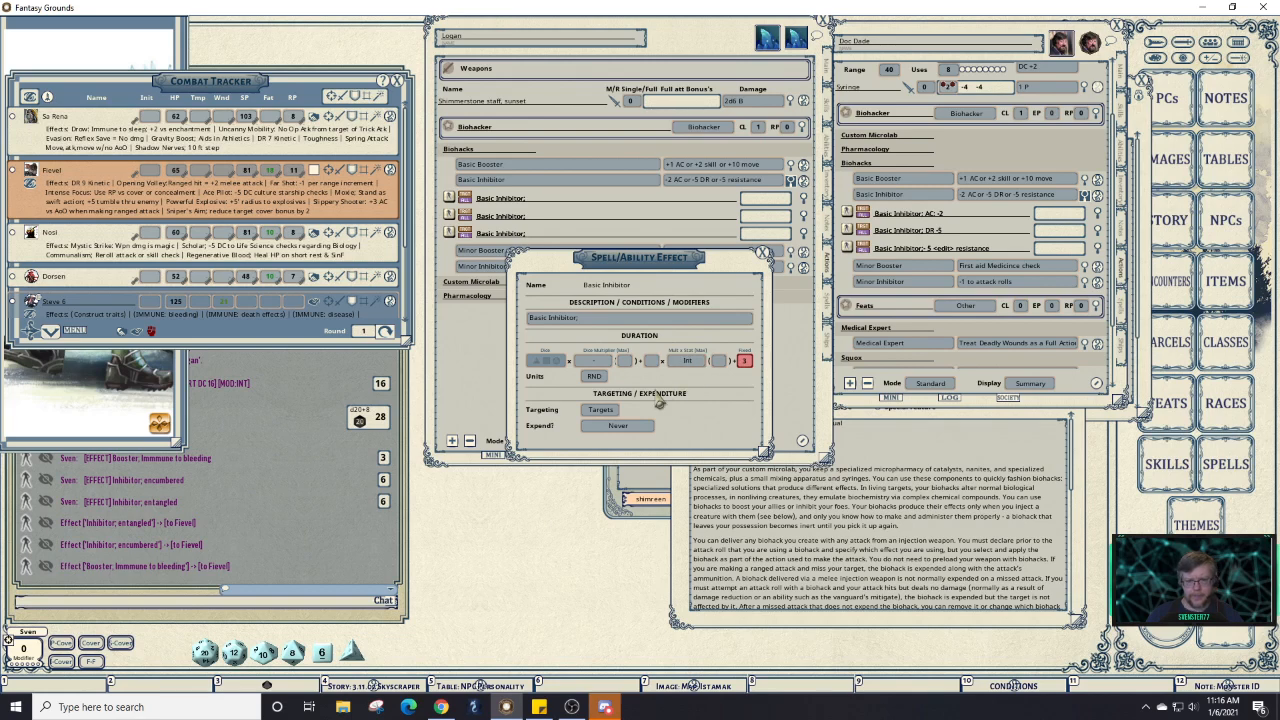
left_click(605, 320)
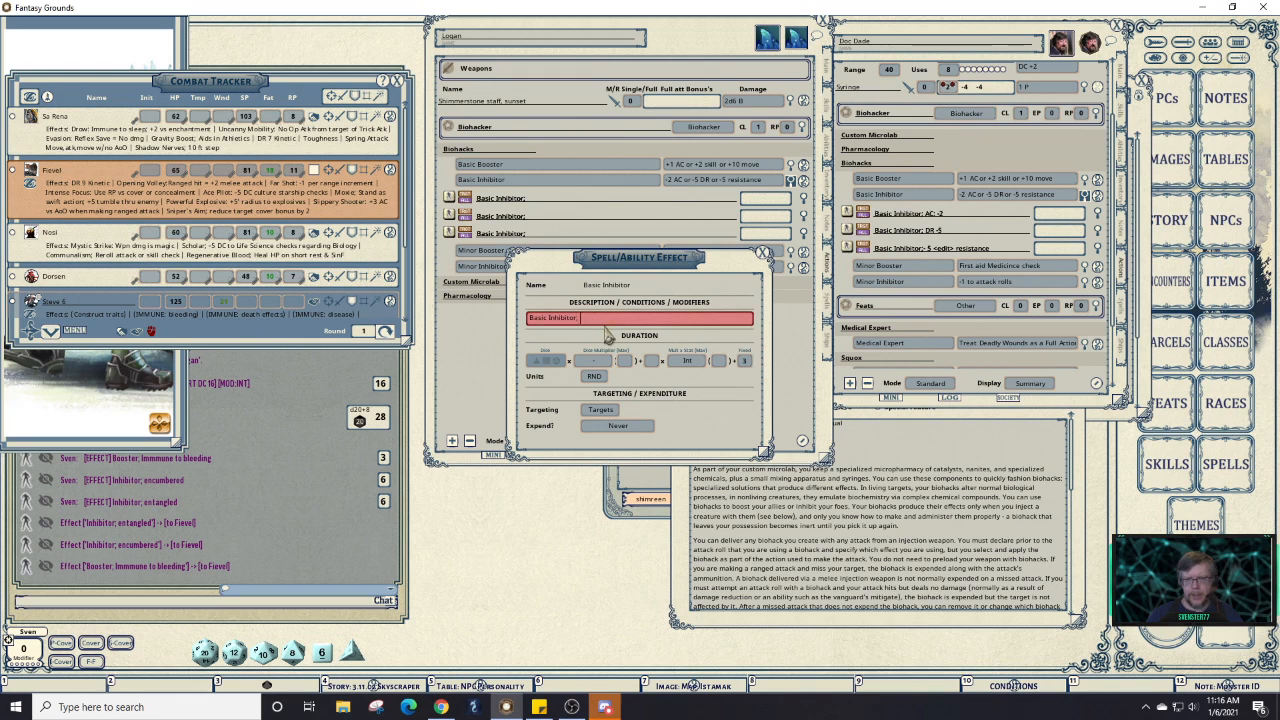
key("shift")
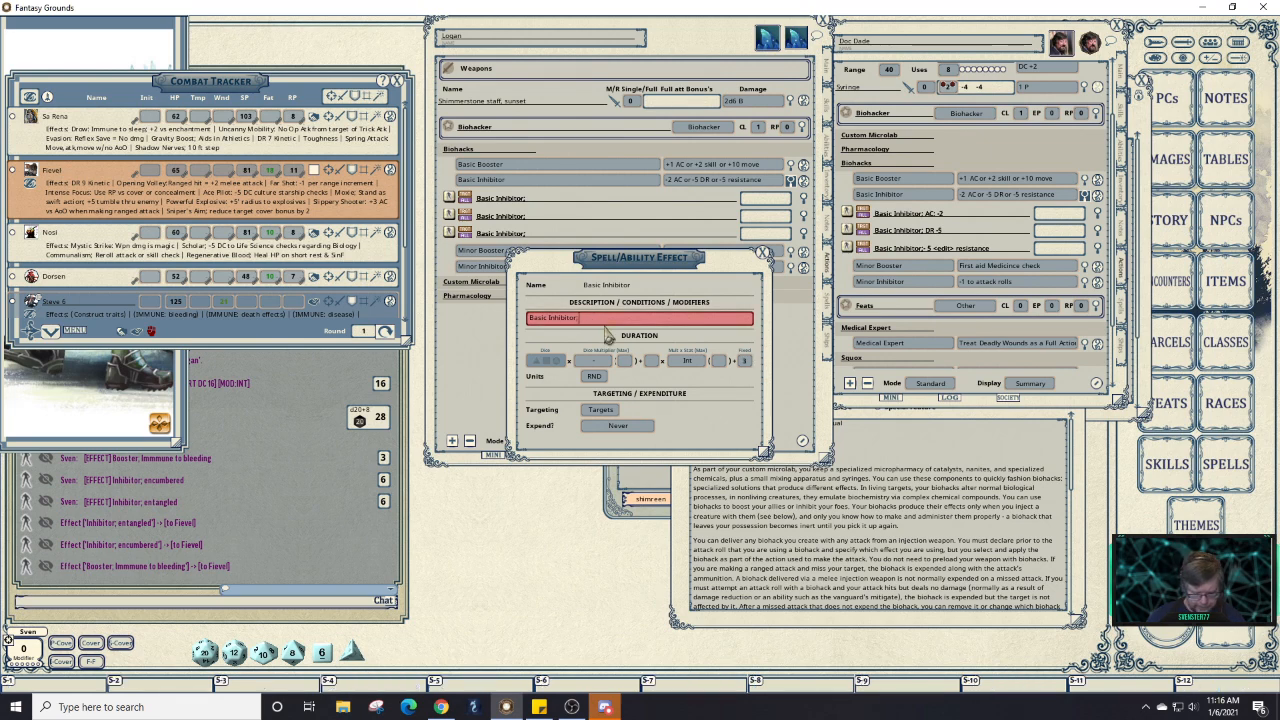
type("AC")
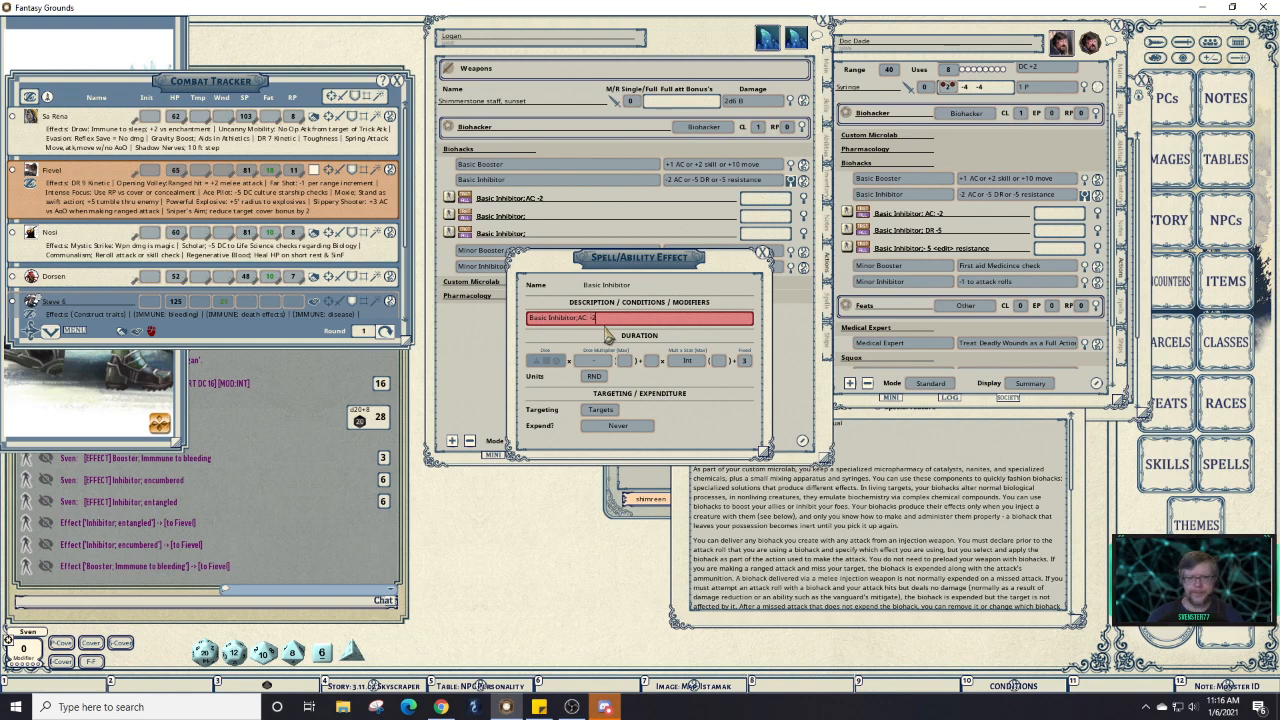
type(": -2")
left_click(791, 165)
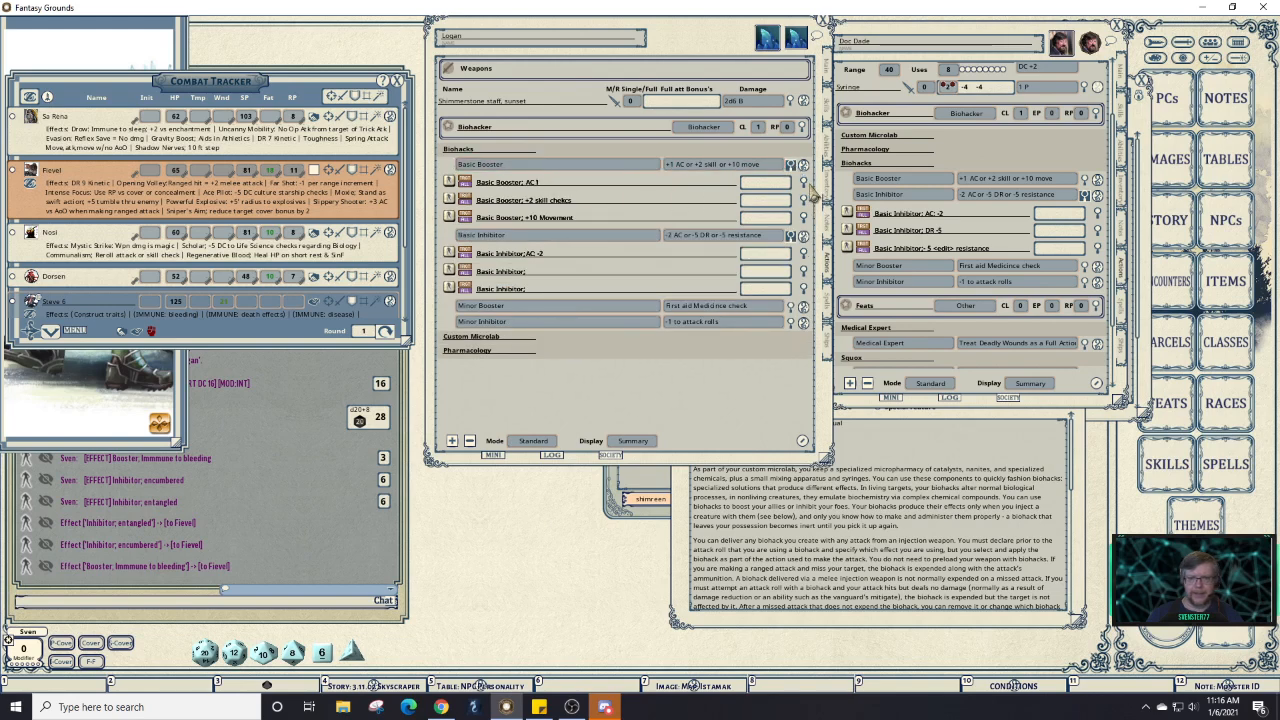
Change the Basic Booster effect from 'AC 1' to 'AC: 1'.
left_click(803, 184)
left_click(597, 318)
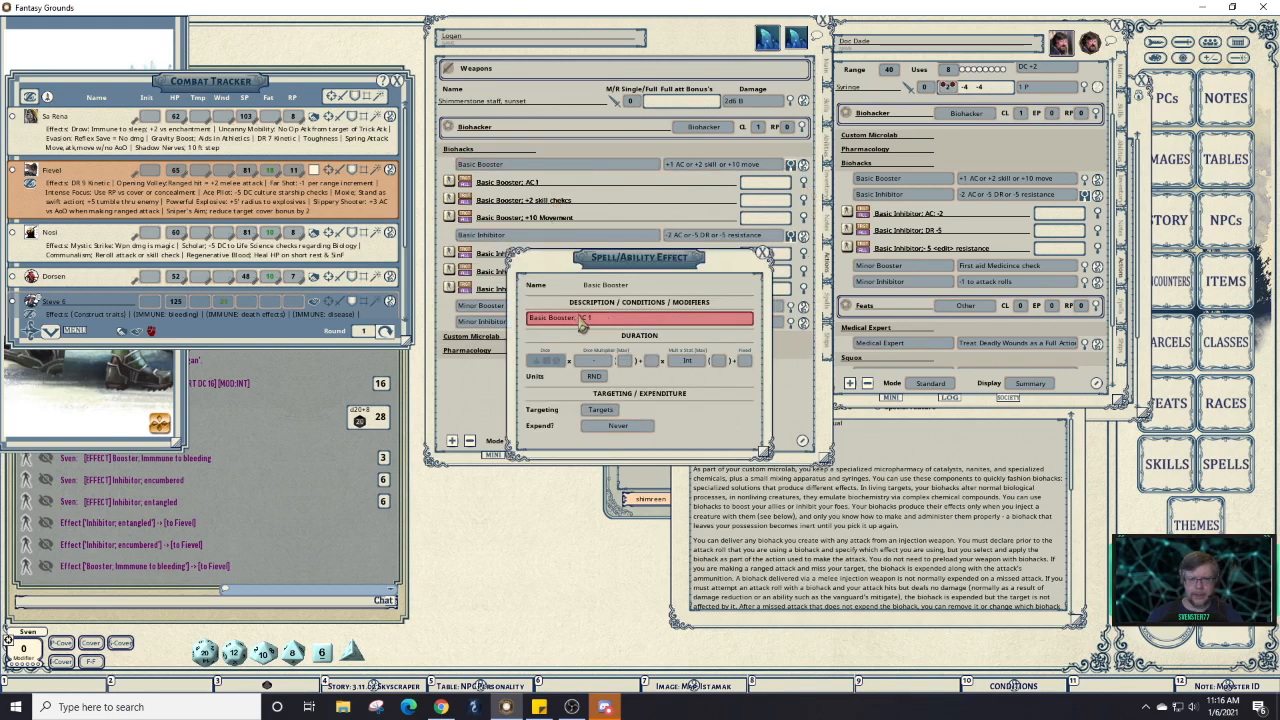
left_click(587, 320)
type(":")
left_click(719, 361)
left_click(764, 255)
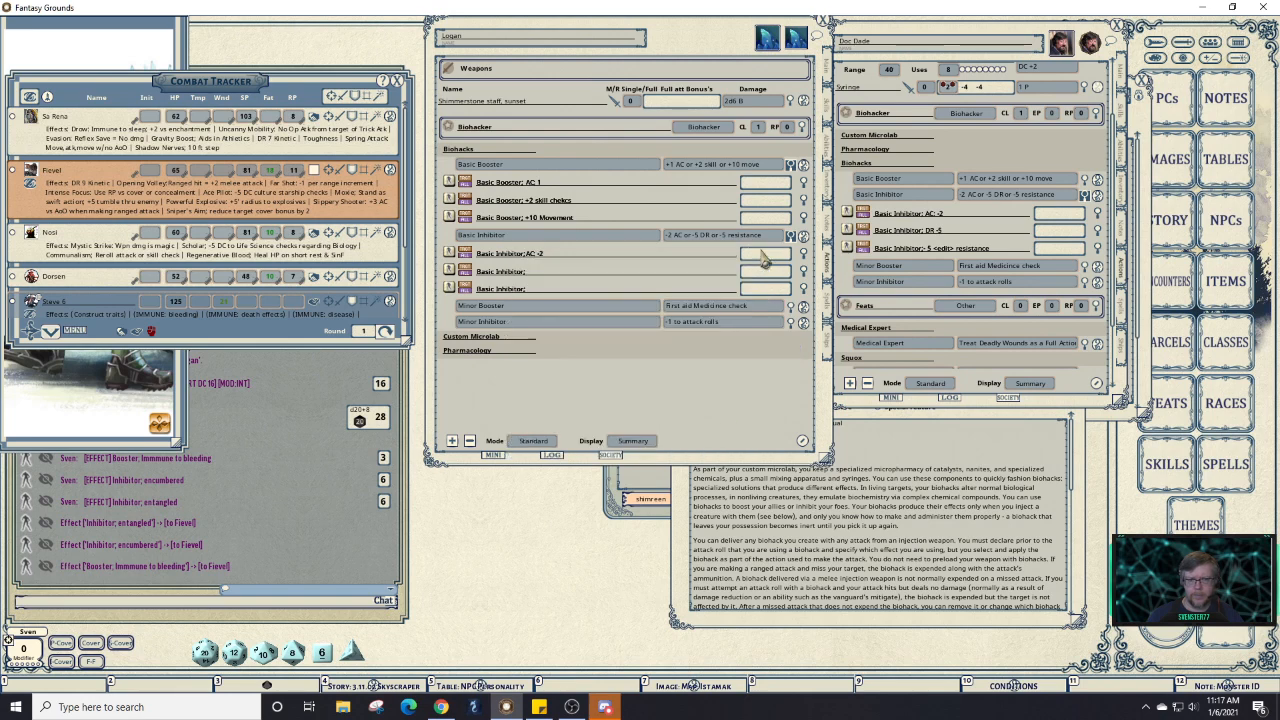
Check Basic Booster against the reference, then open the second Basic Inhibitor effect.
left_click(790, 165)
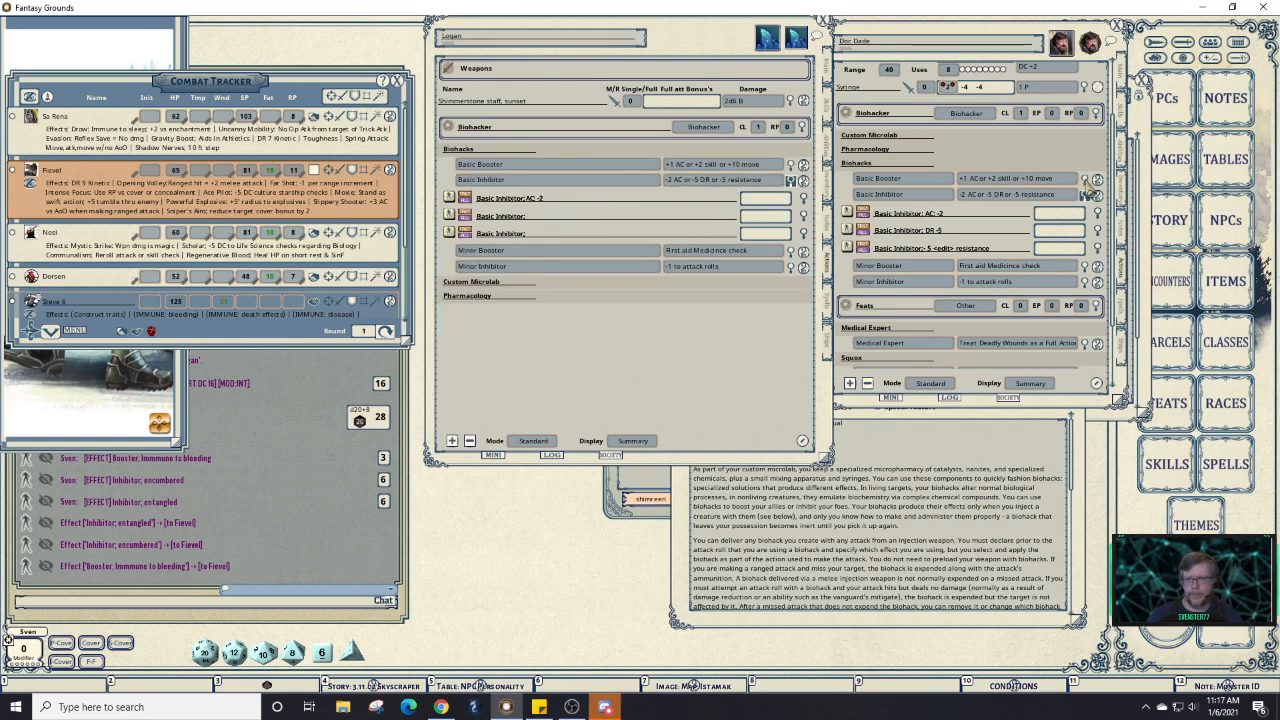
left_click(1086, 181)
left_click(1088, 183)
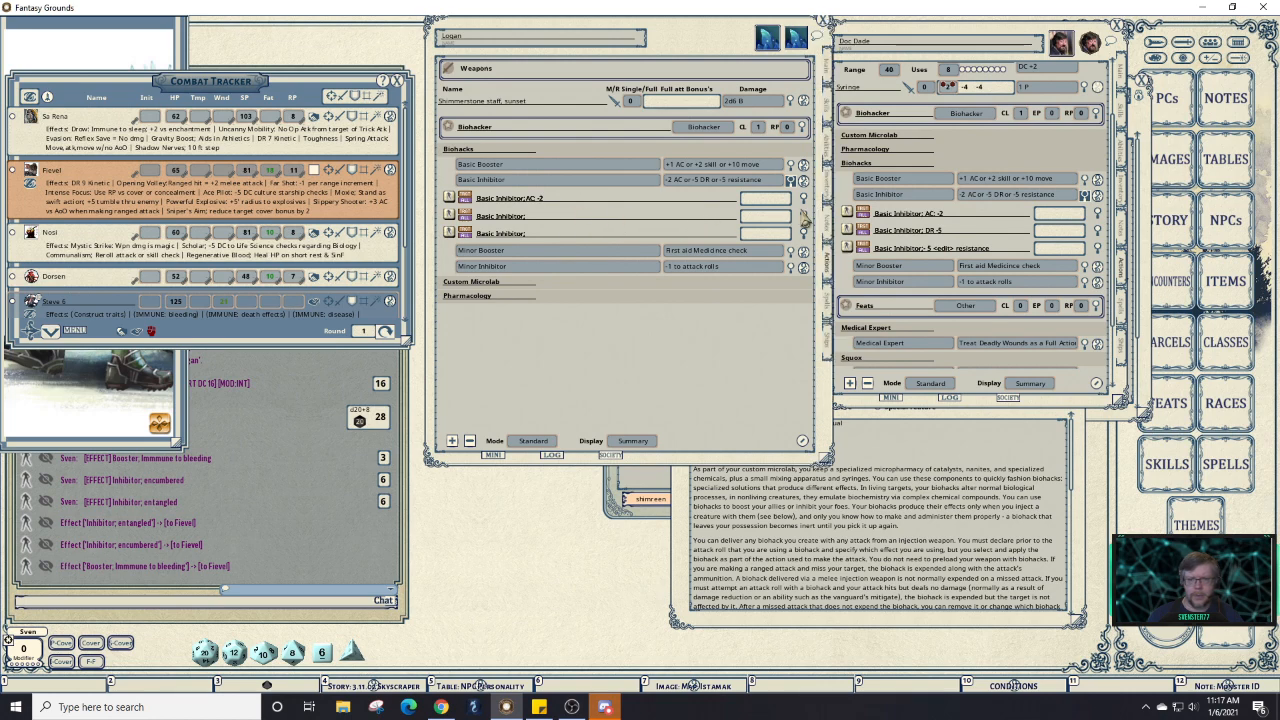
left_click(803, 216)
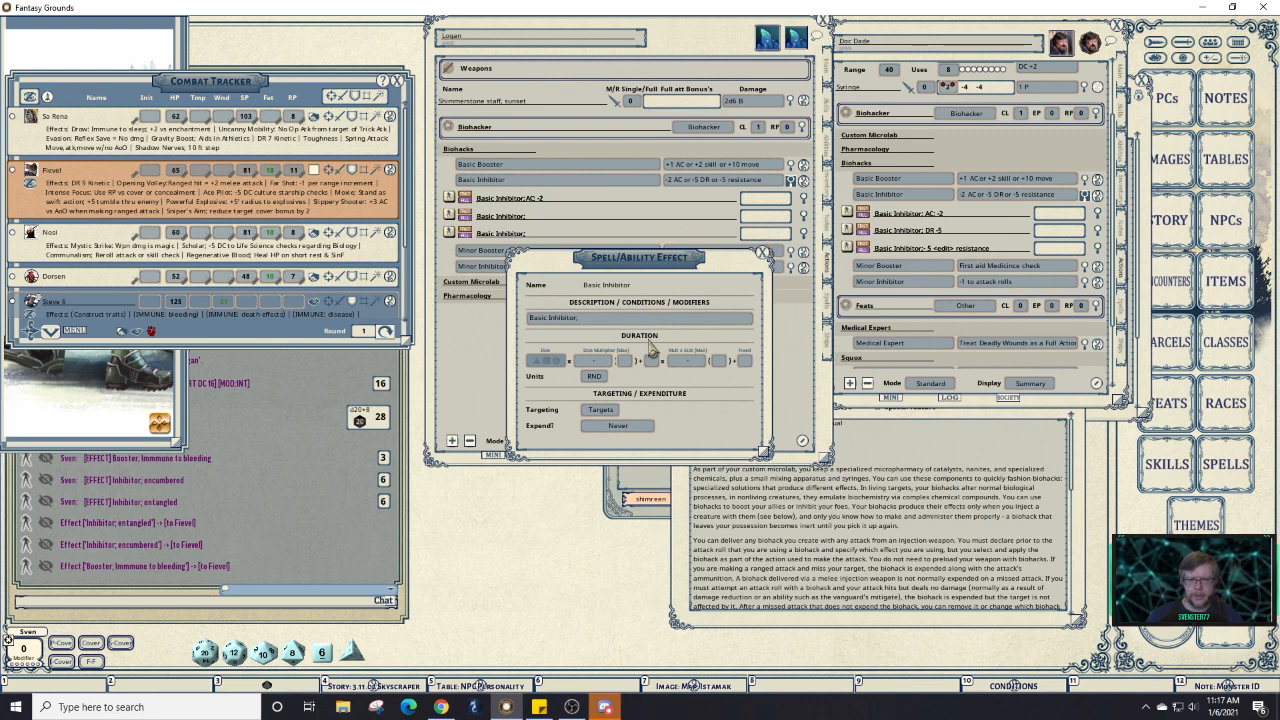
Set the second Basic Inhibitor effect to 'DR: -5' lasting Int plus 3 rounds.
left_click(598, 320)
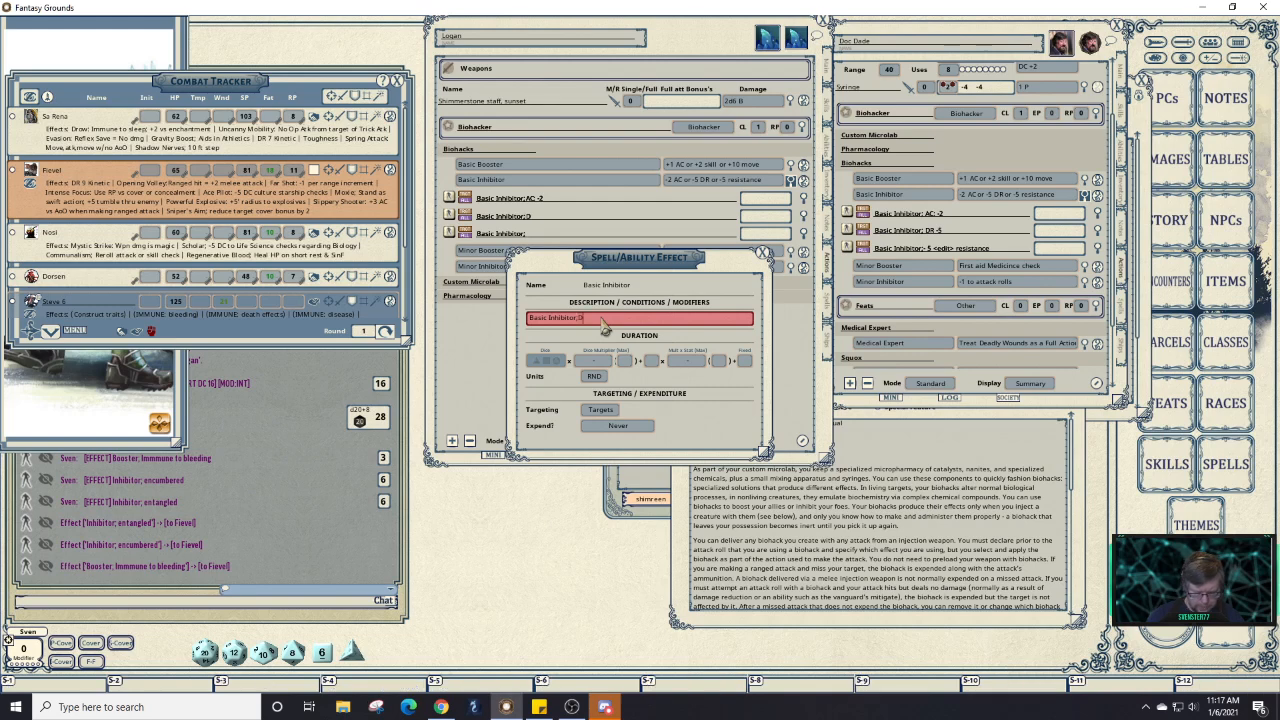
type("DR")
key("shift")
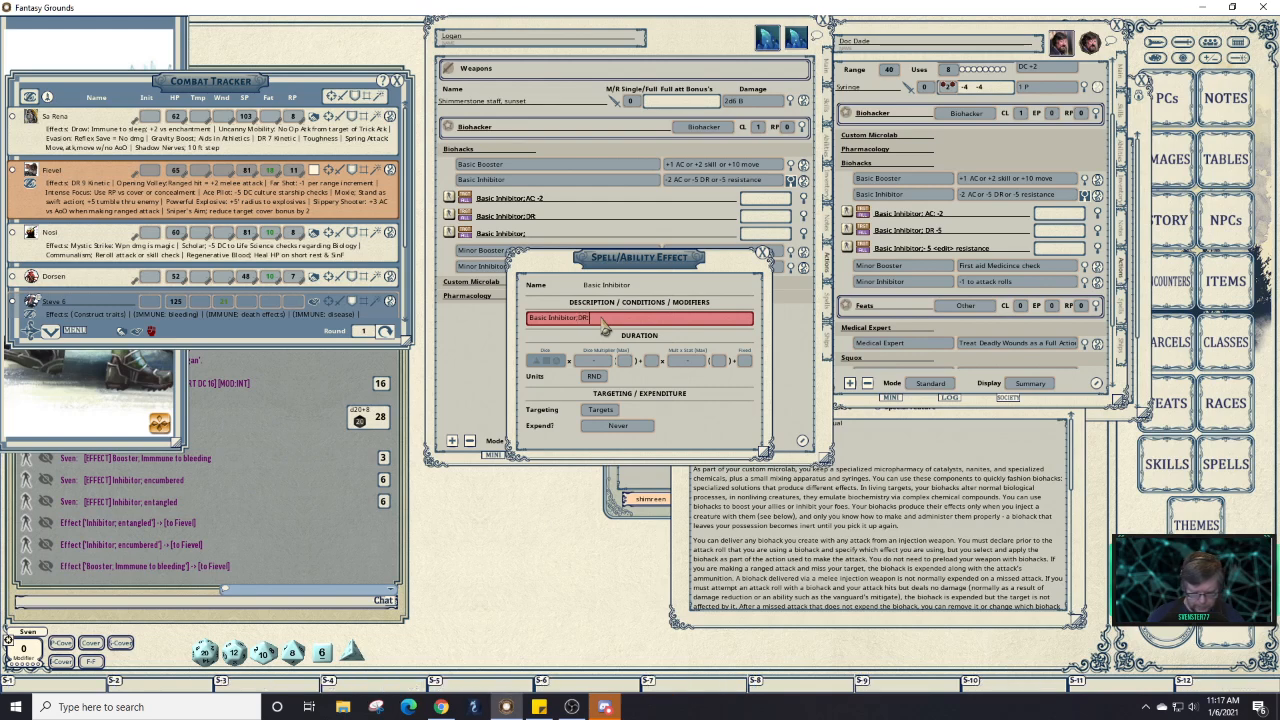
type(": -5")
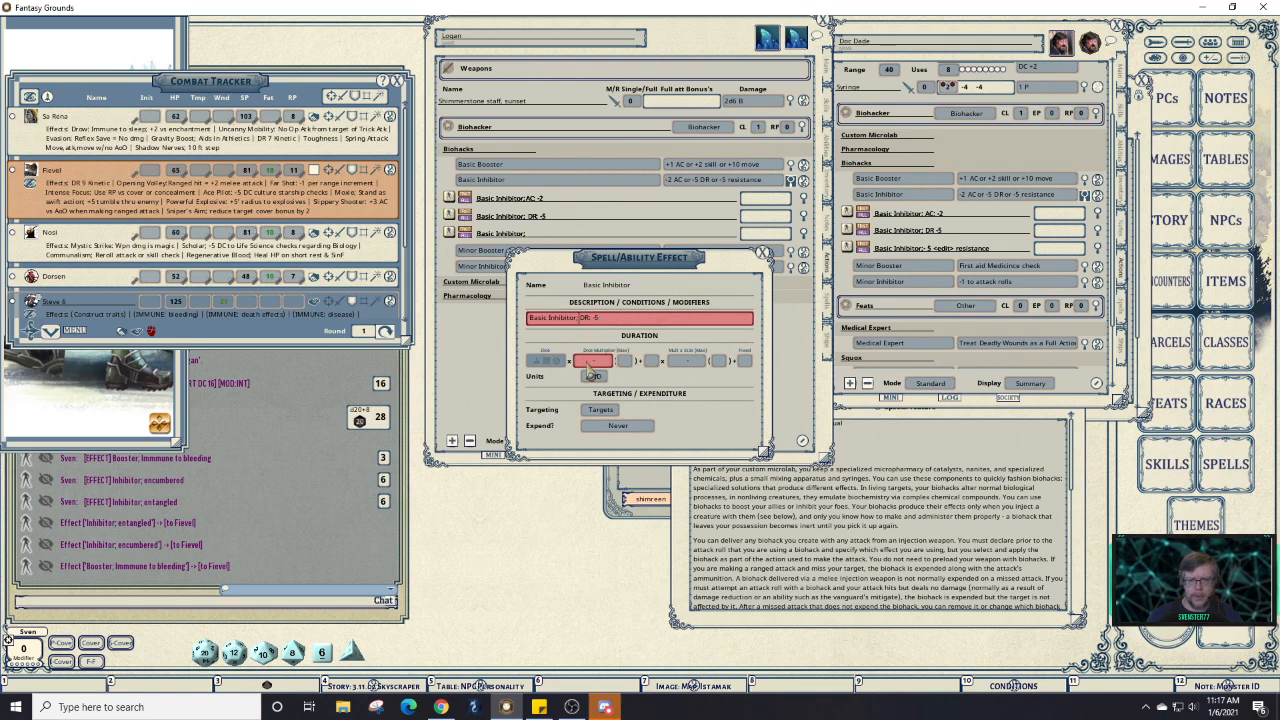
left_click(687, 362)
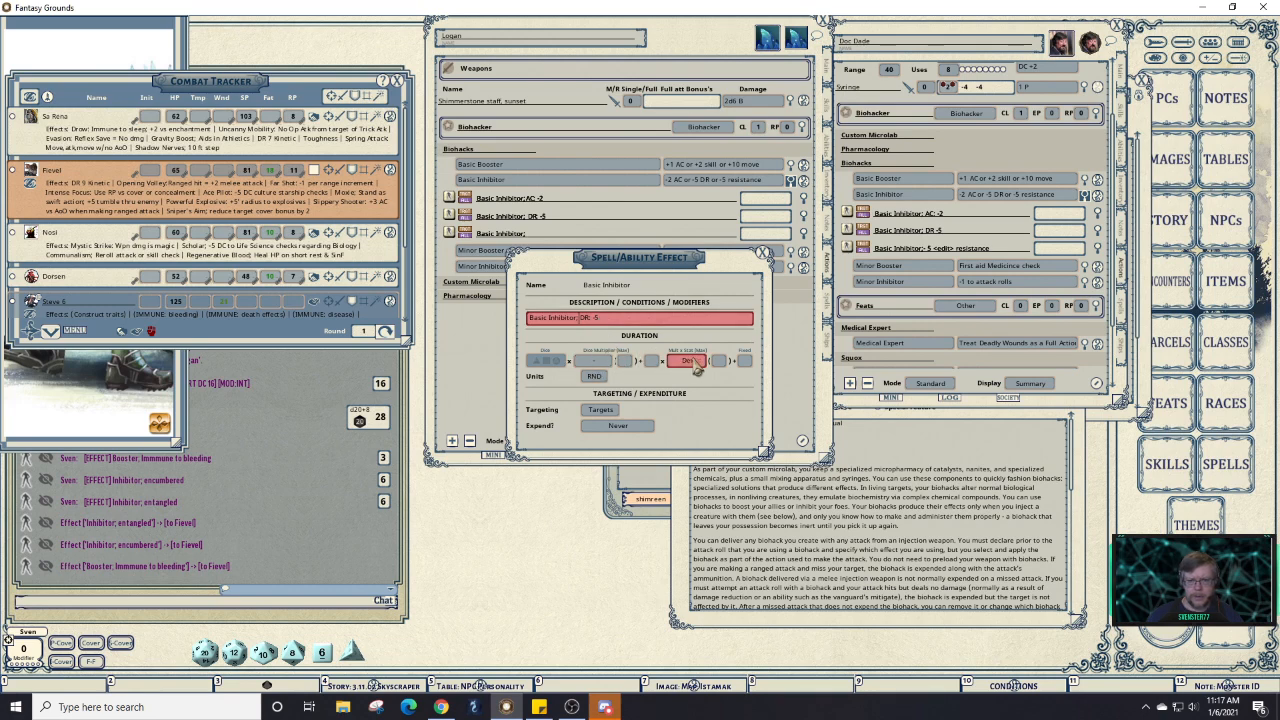
left_click(690, 362)
left_click(744, 362)
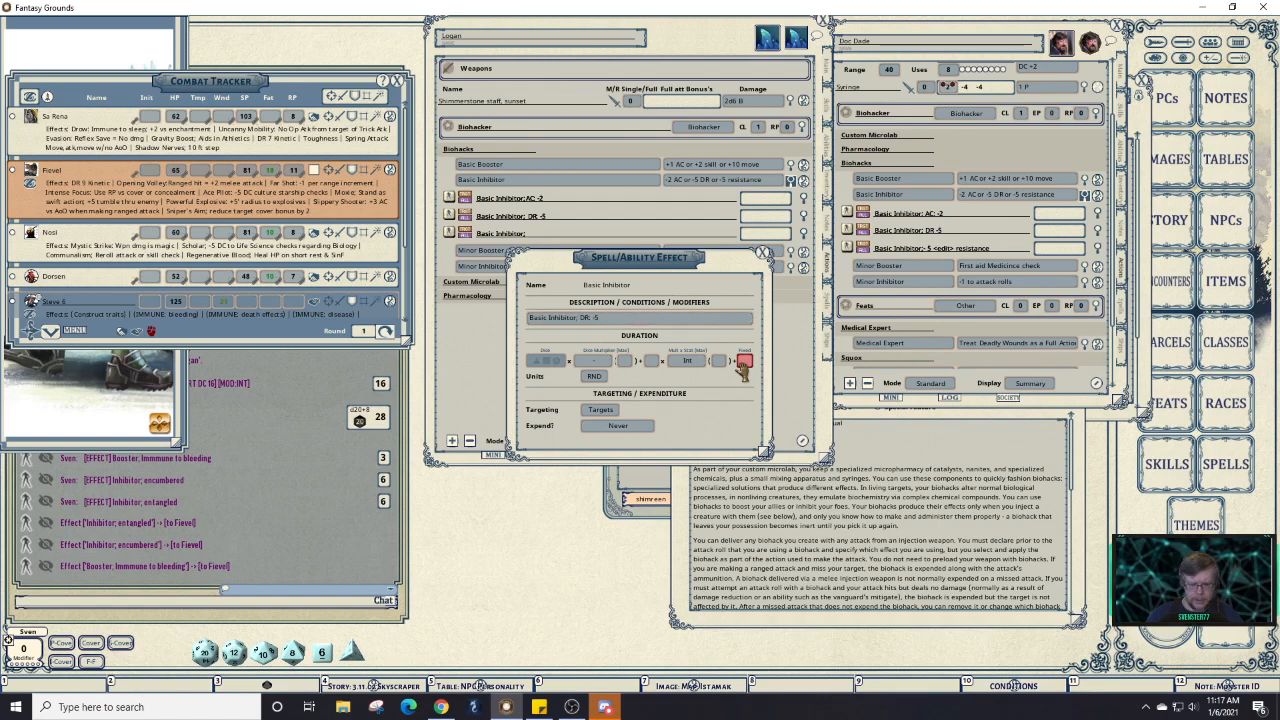
type("3")
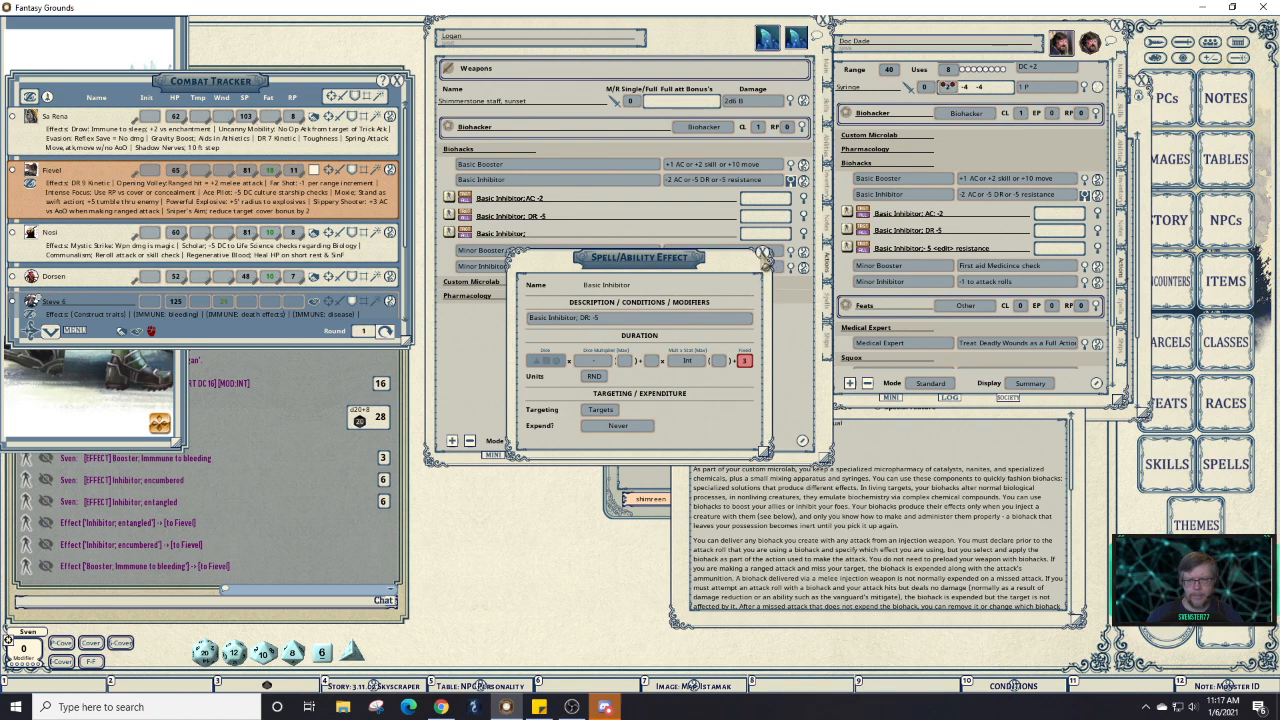
left_click(764, 254)
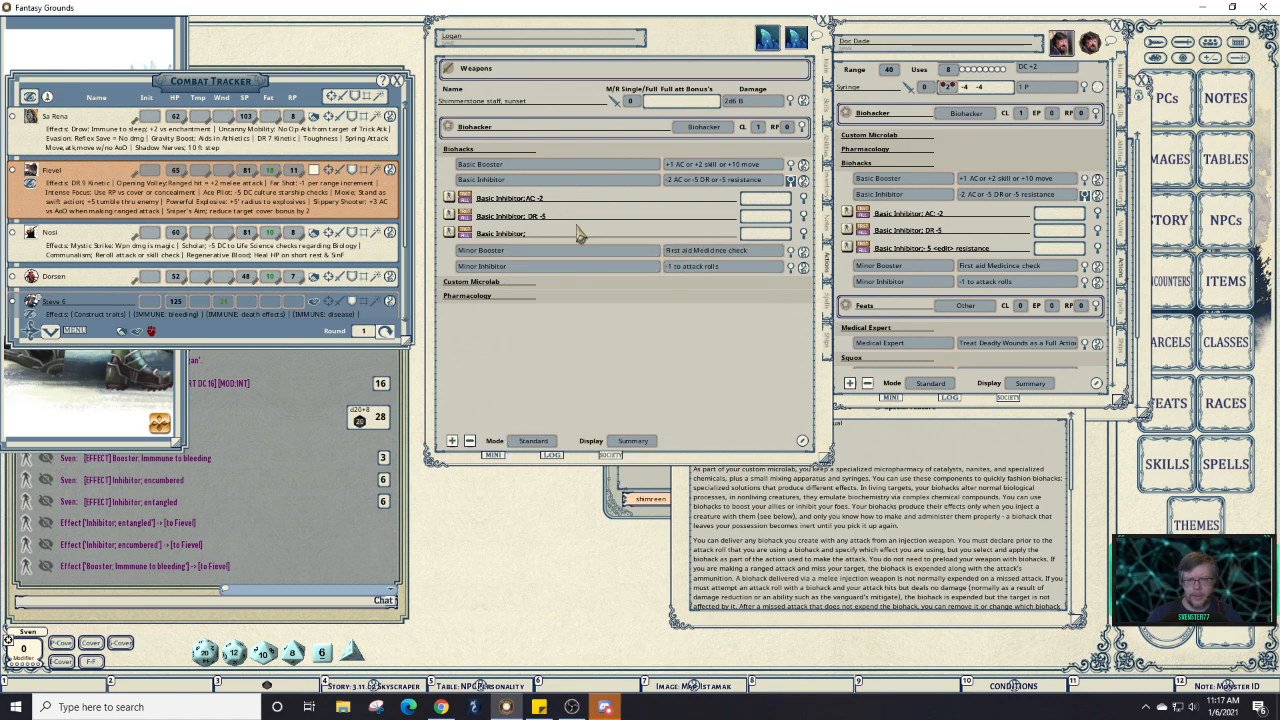
Set the third effect to '<edit> resistance' lasting Int plus 3 rounds, matching the reference.
left_click(1097, 250)
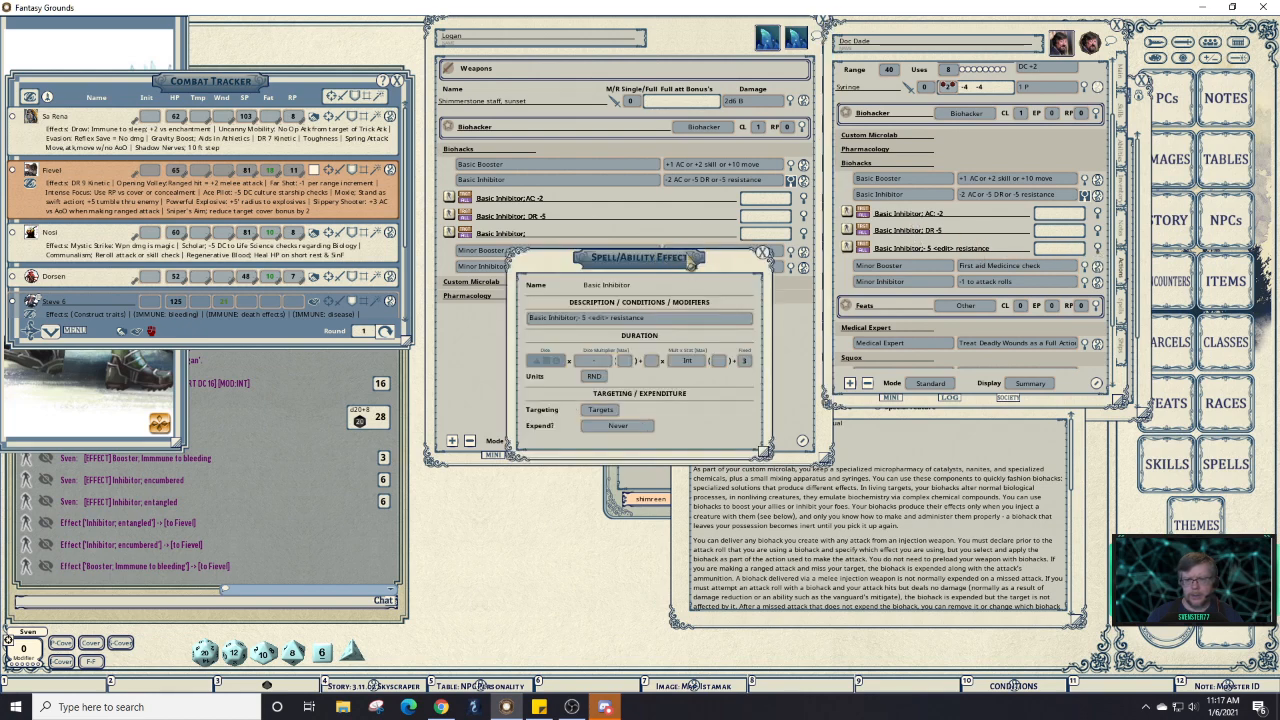
left_click(763, 253)
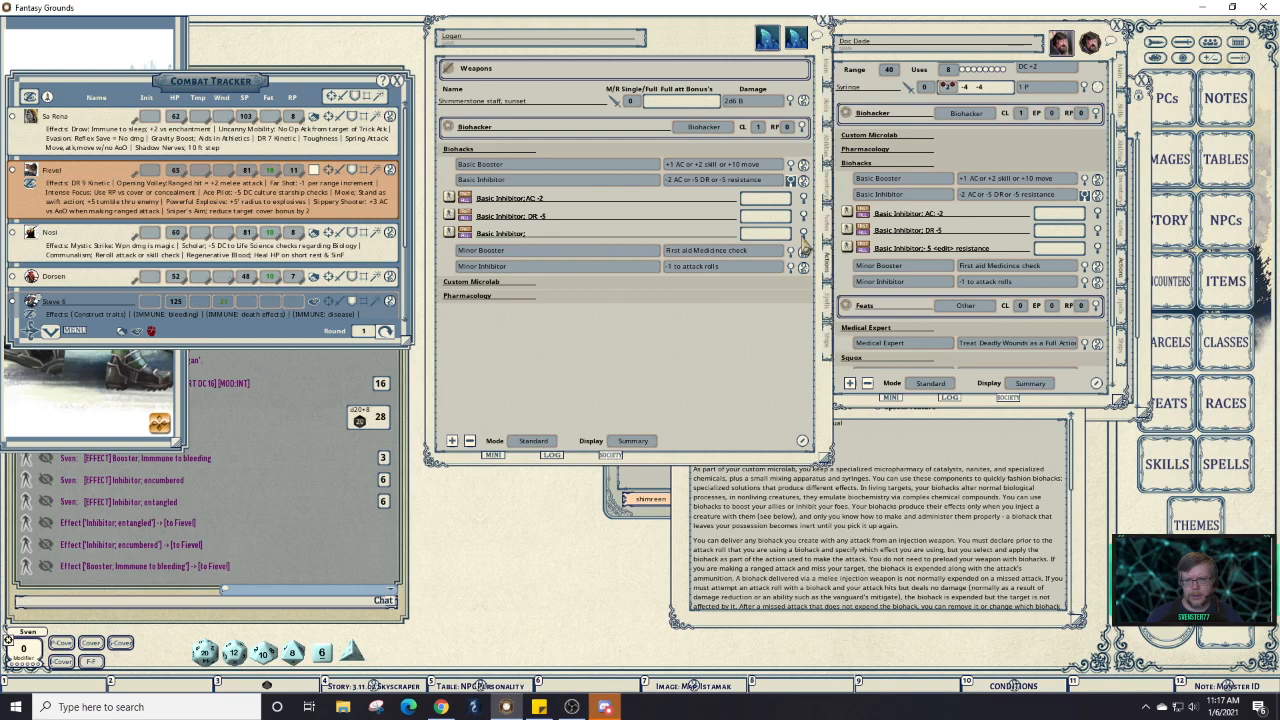
left_click(803, 235)
left_click(628, 318)
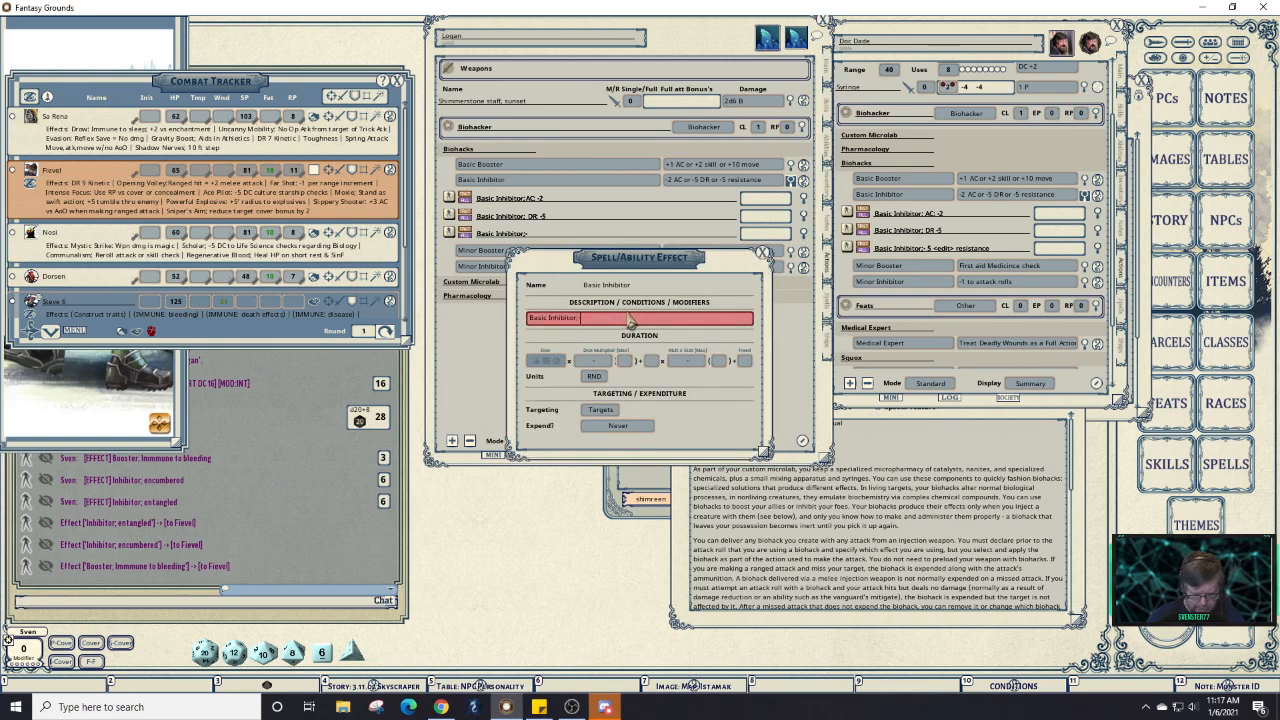
type("<edit> resistance")
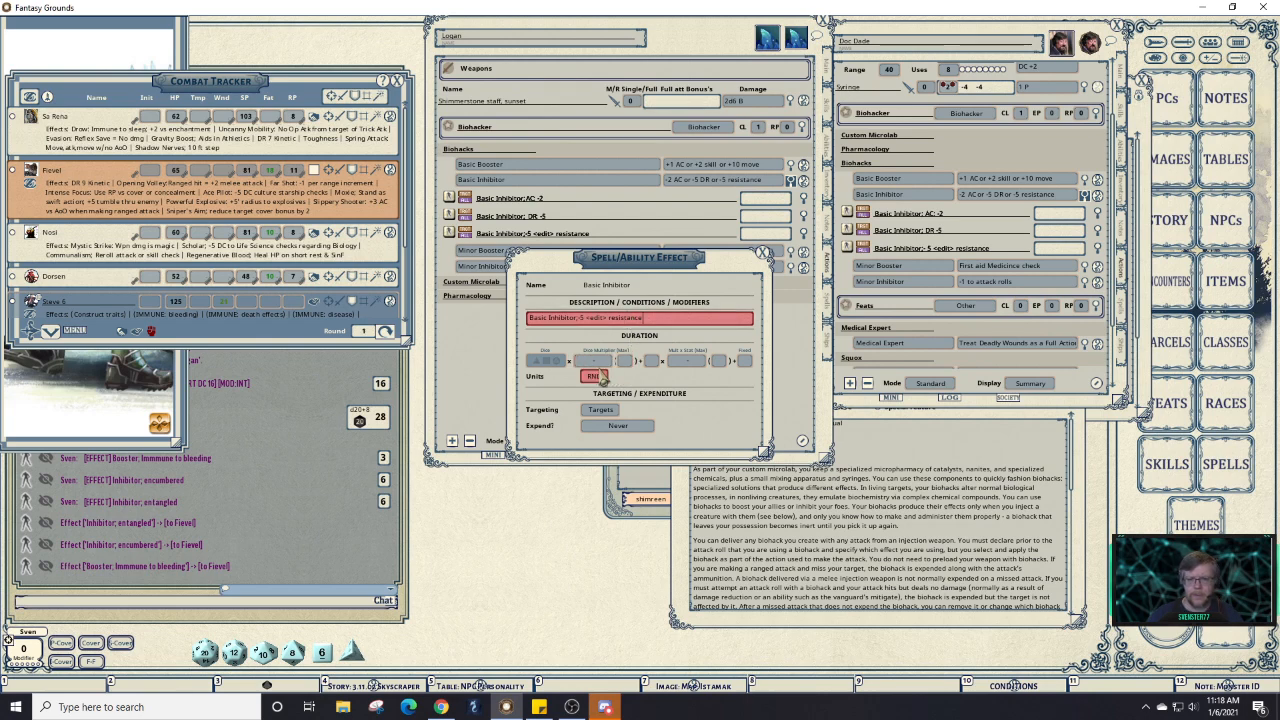
left_click(694, 366)
left_click(748, 364)
type("3")
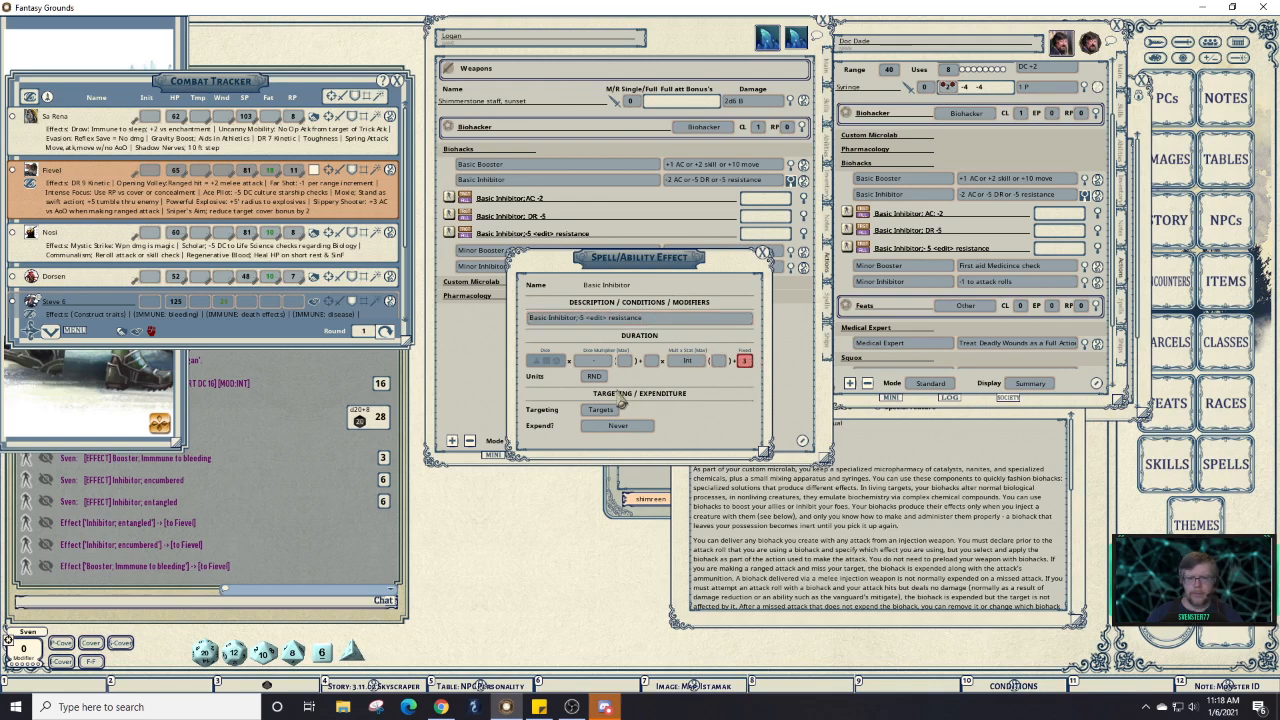
left_click(762, 260)
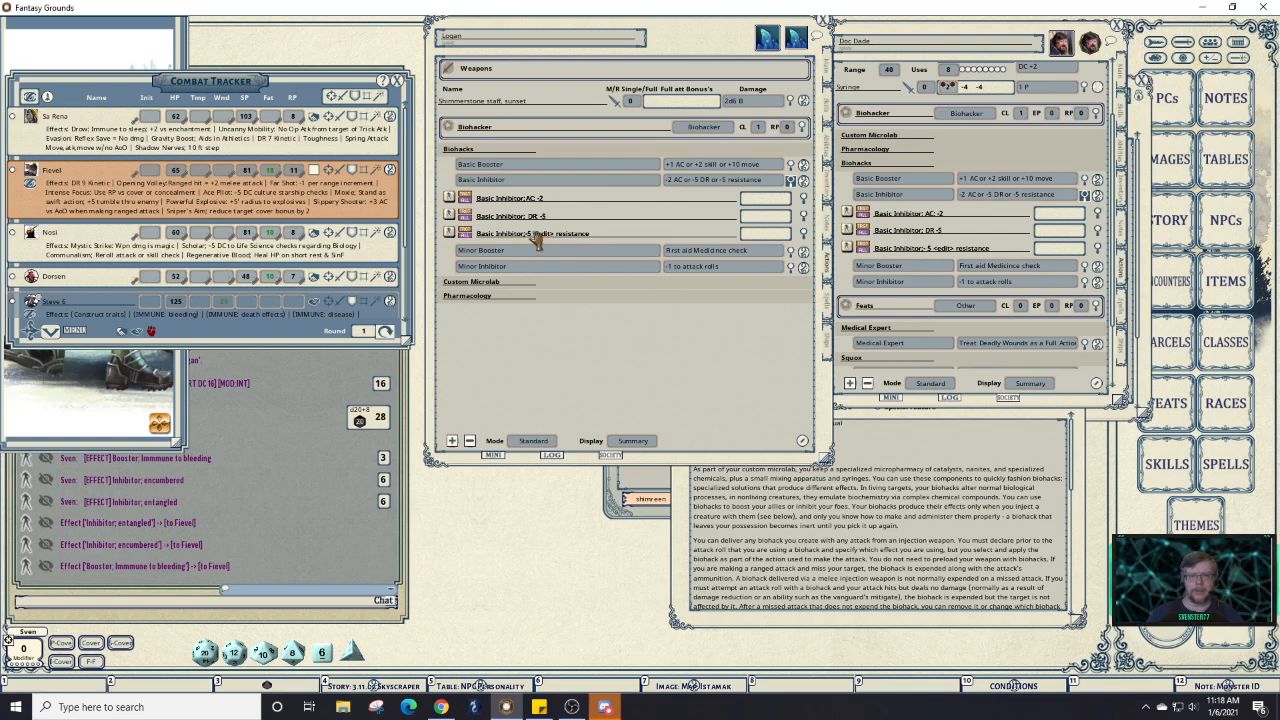
Bring the reference's Minor Booster entry across and delete Logan's unused Minor Booster action line.
left_click(790, 181)
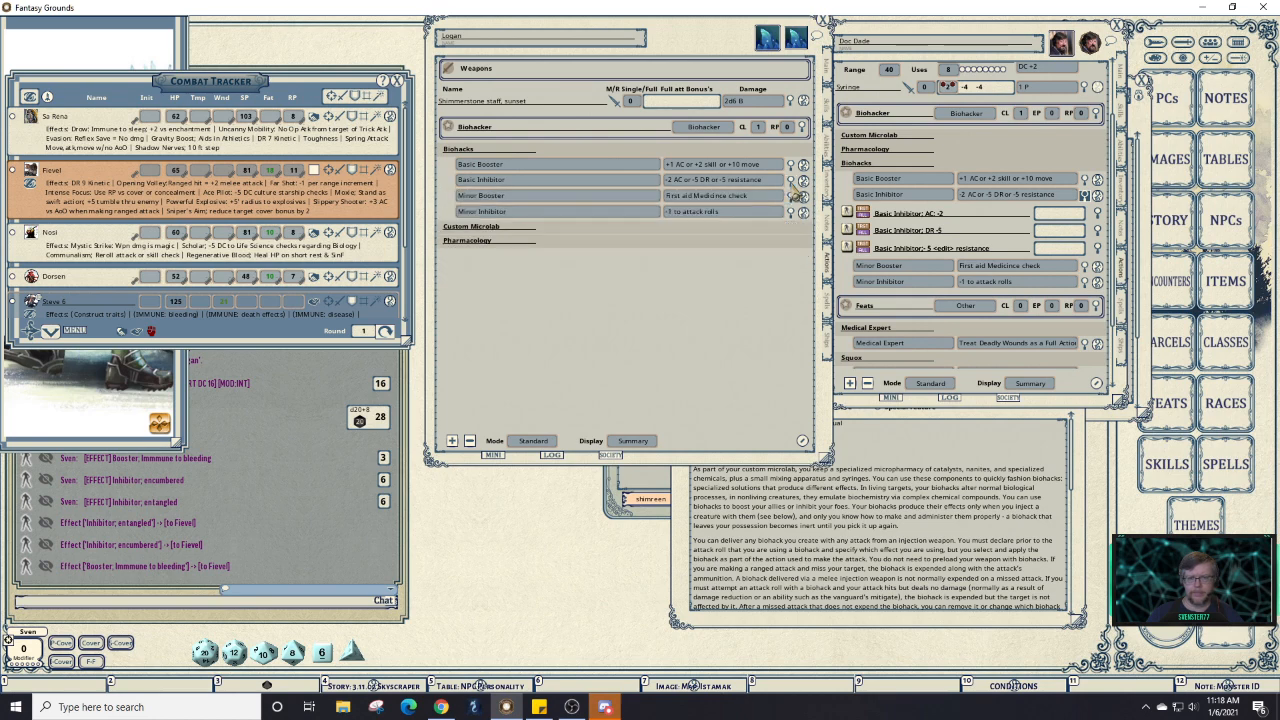
left_click(790, 197)
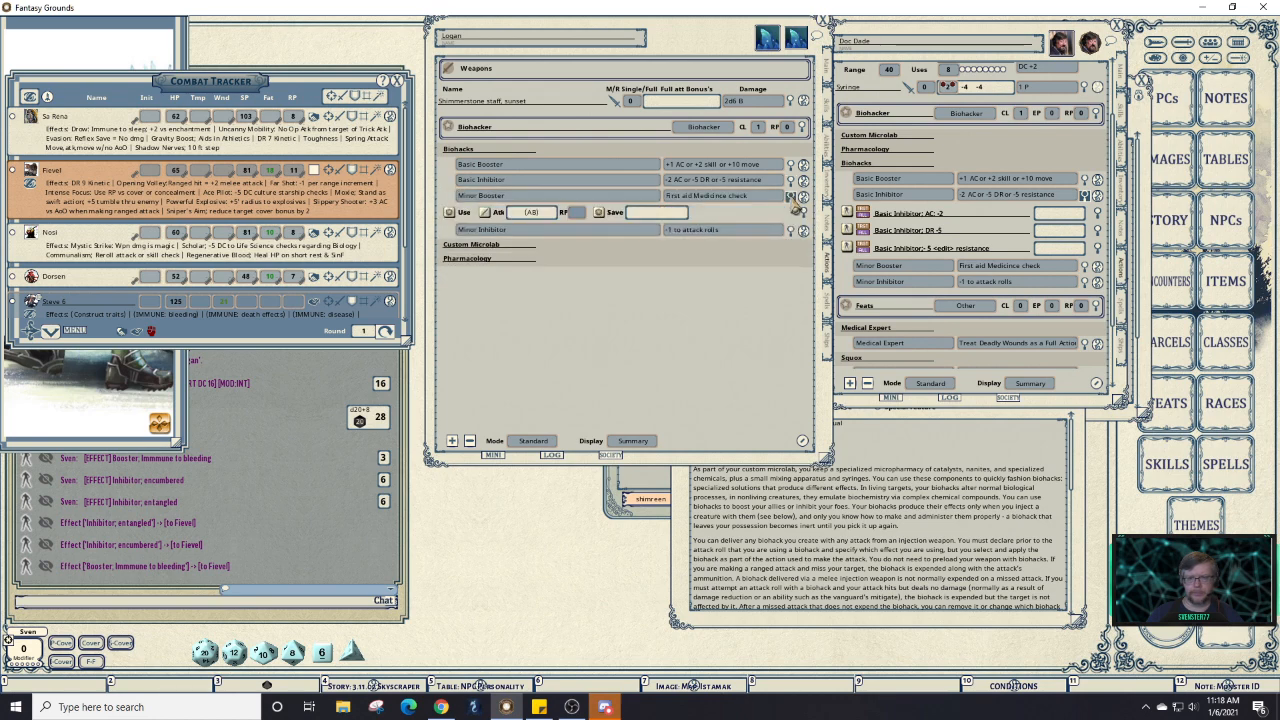
left_click(1084, 195)
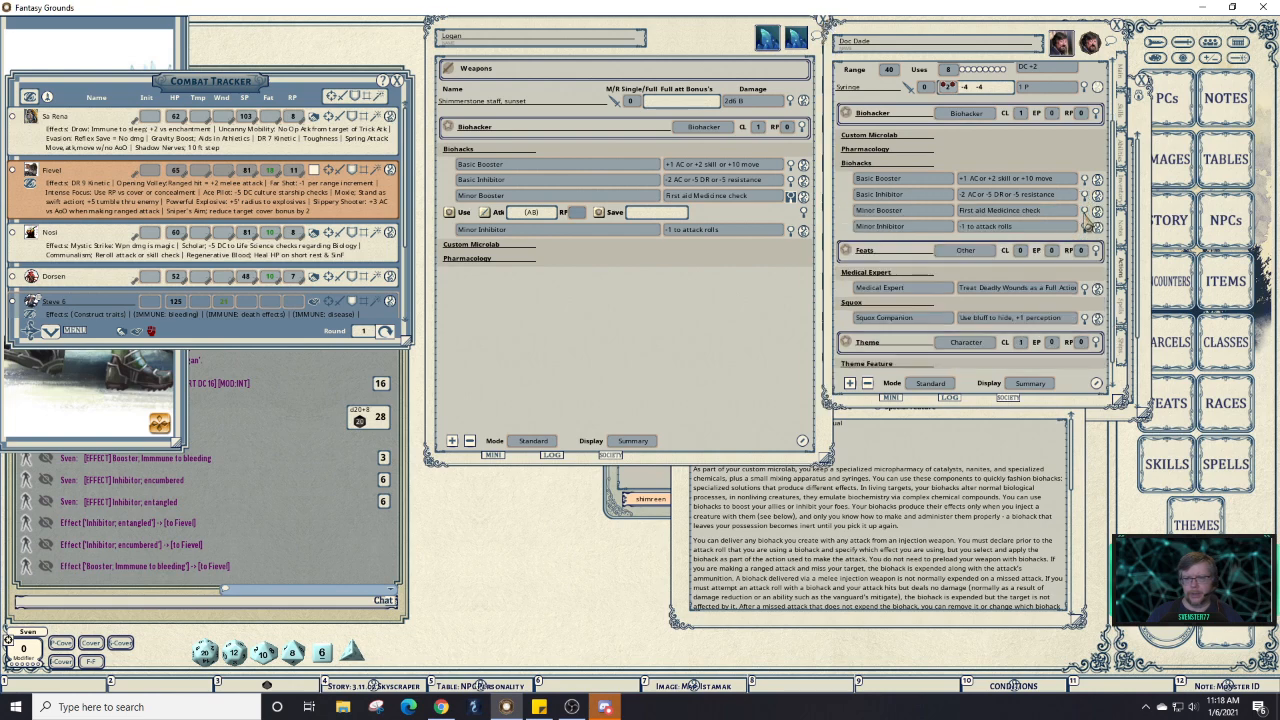
left_click(1084, 211)
left_click_drag(1086, 224, 646, 210)
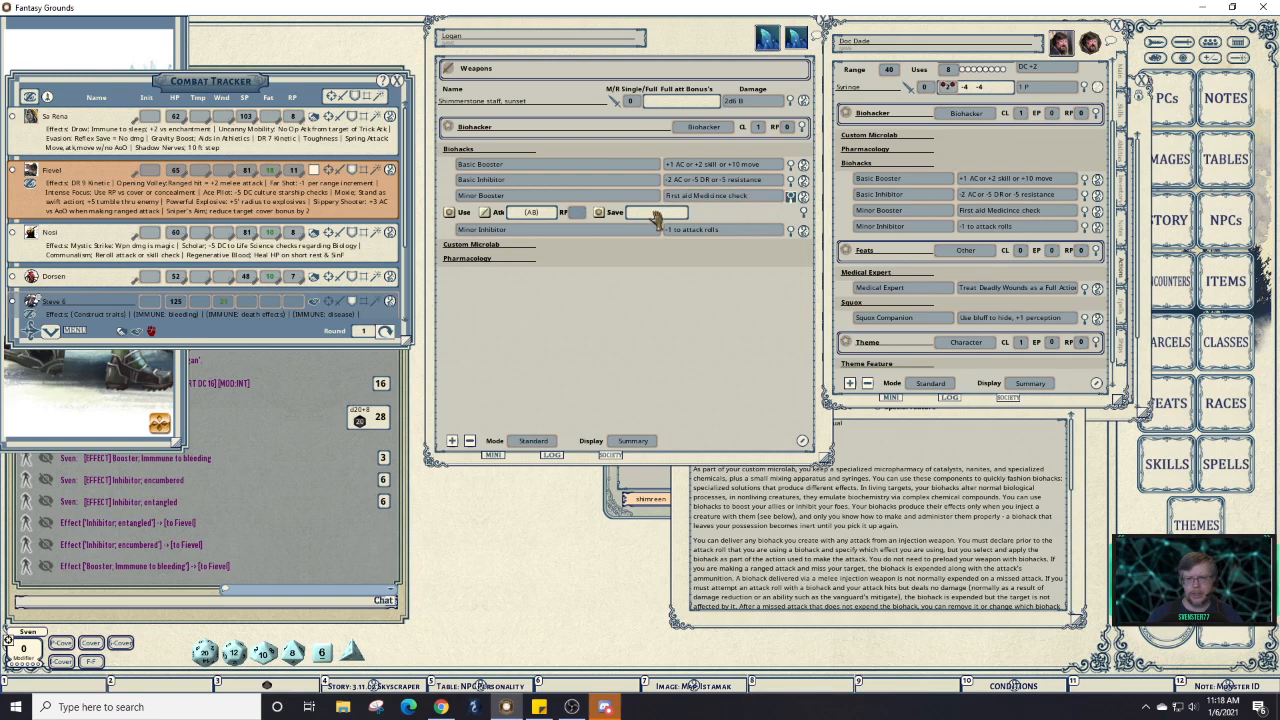
right_click(652, 212)
left_click(699, 212)
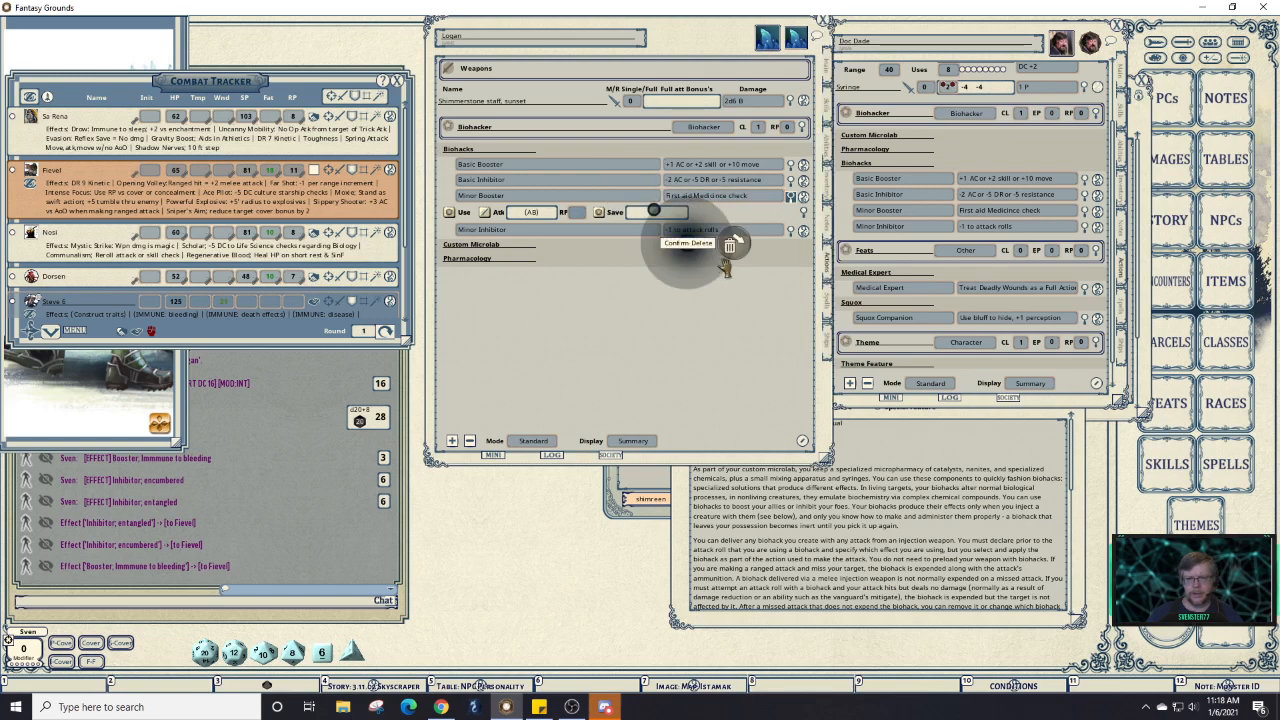
left_click(738, 247)
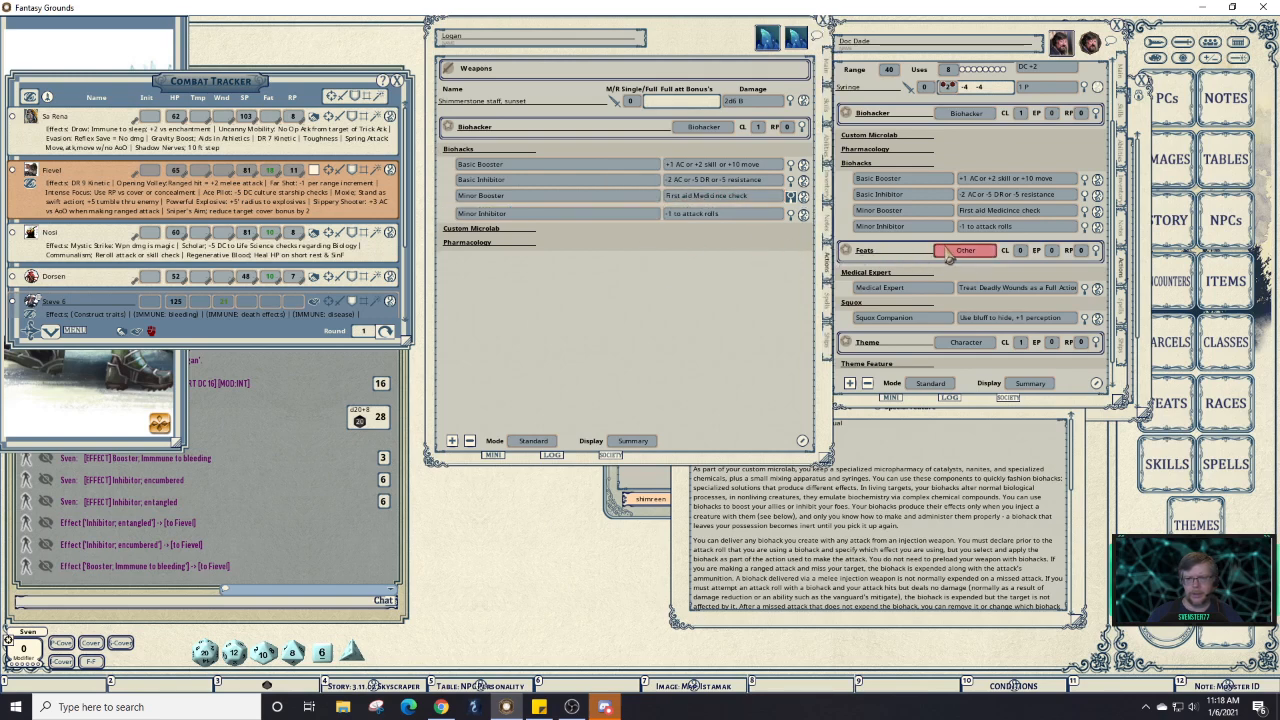
Add an effect line to Minor Inhibitor and delete its unused Use/Atk/Save line.
left_click(790, 217)
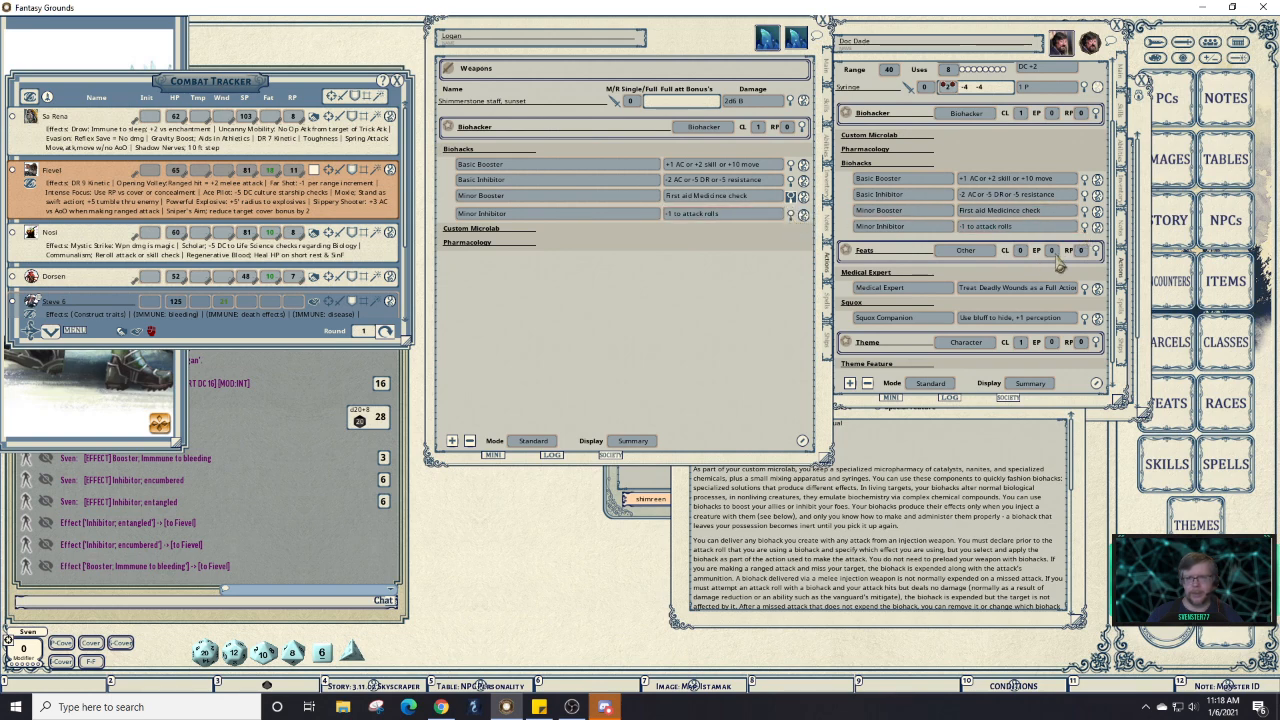
left_click(1086, 228)
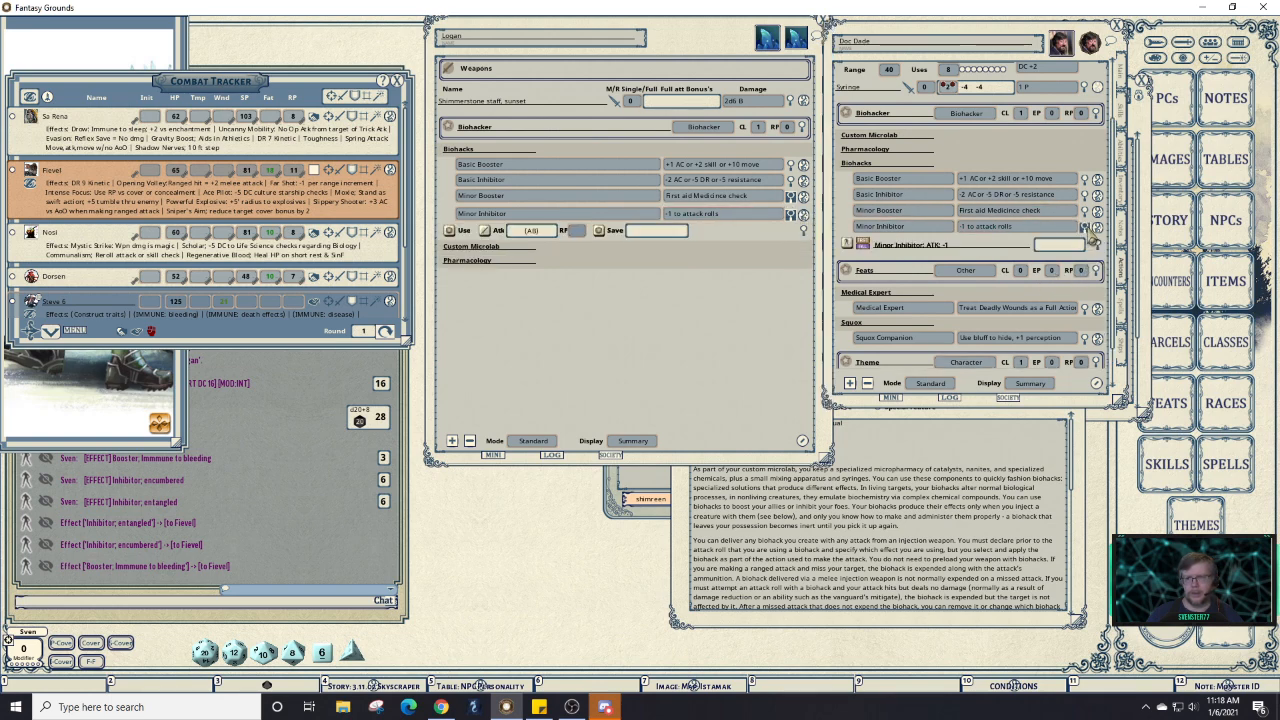
right_click(568, 213)
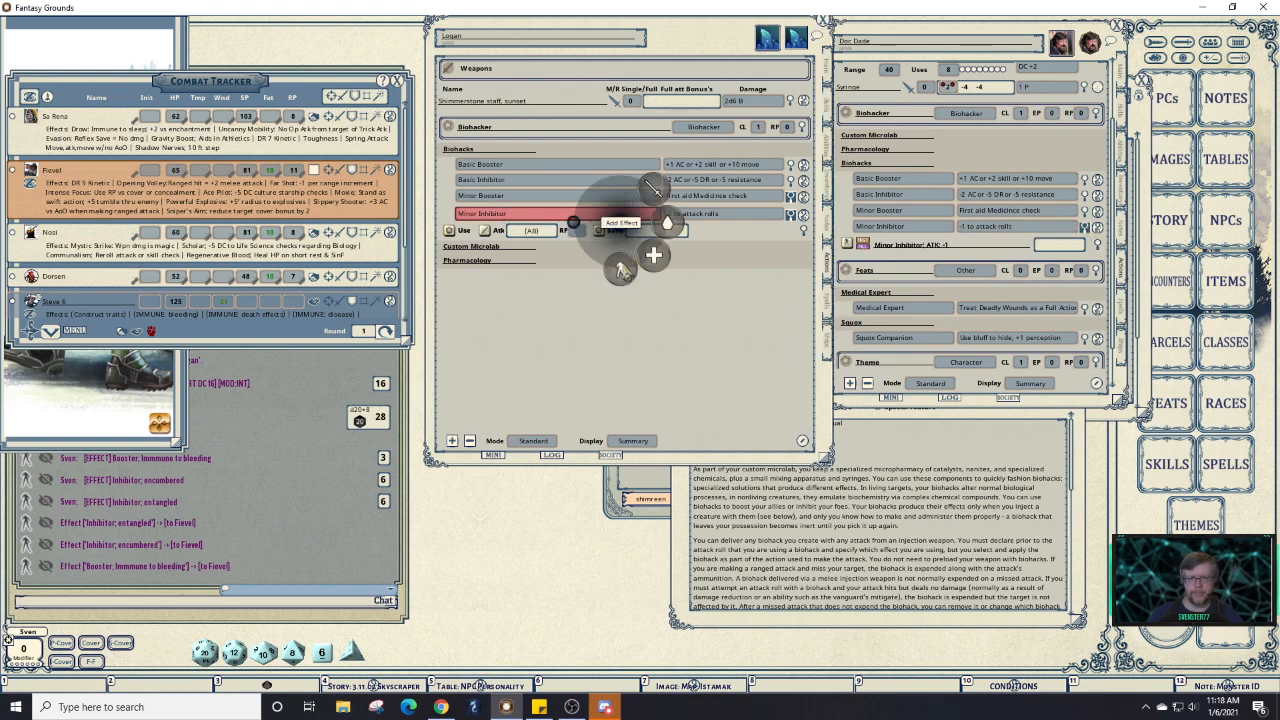
left_click(629, 268)
right_click(667, 231)
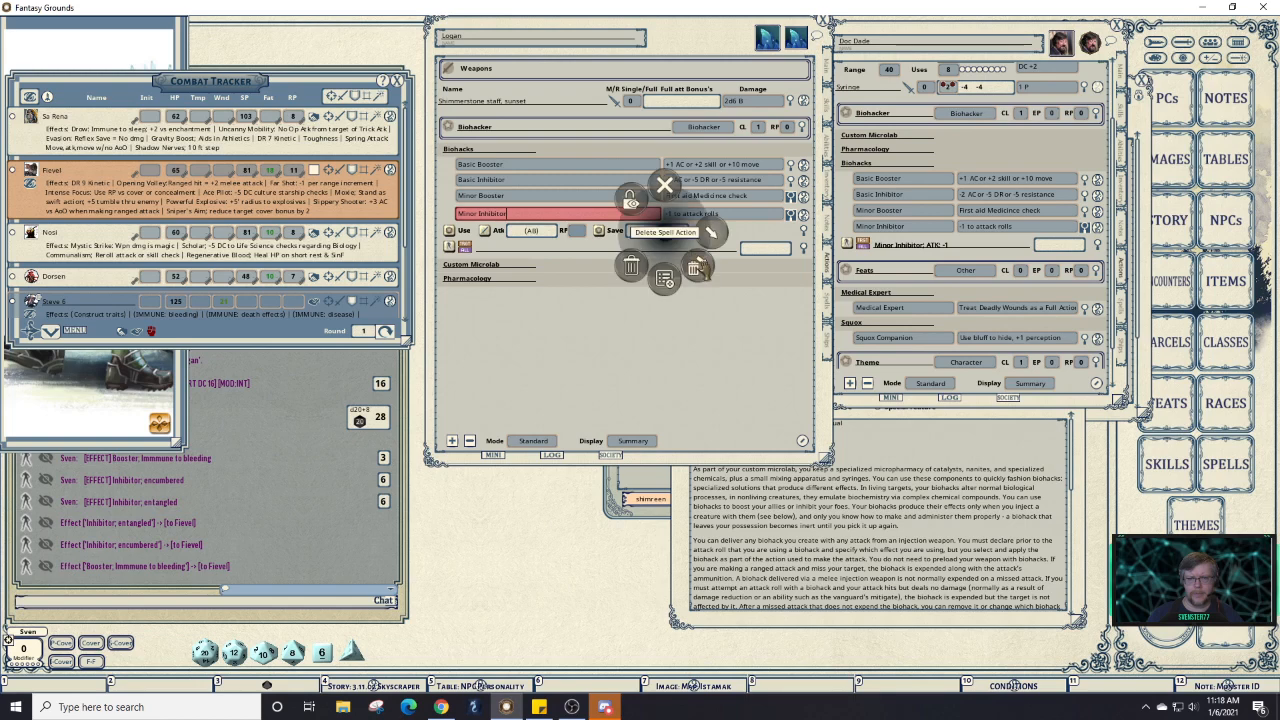
left_click(701, 263)
left_click(744, 263)
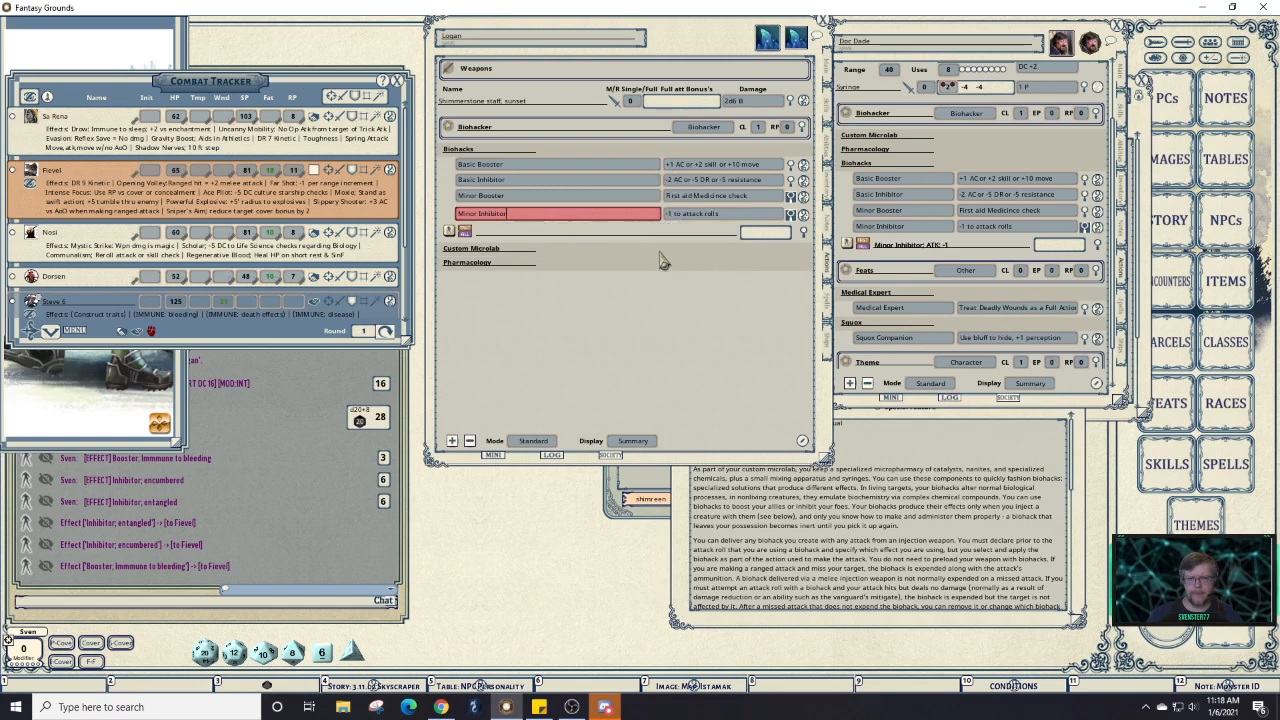
left_click(579, 236)
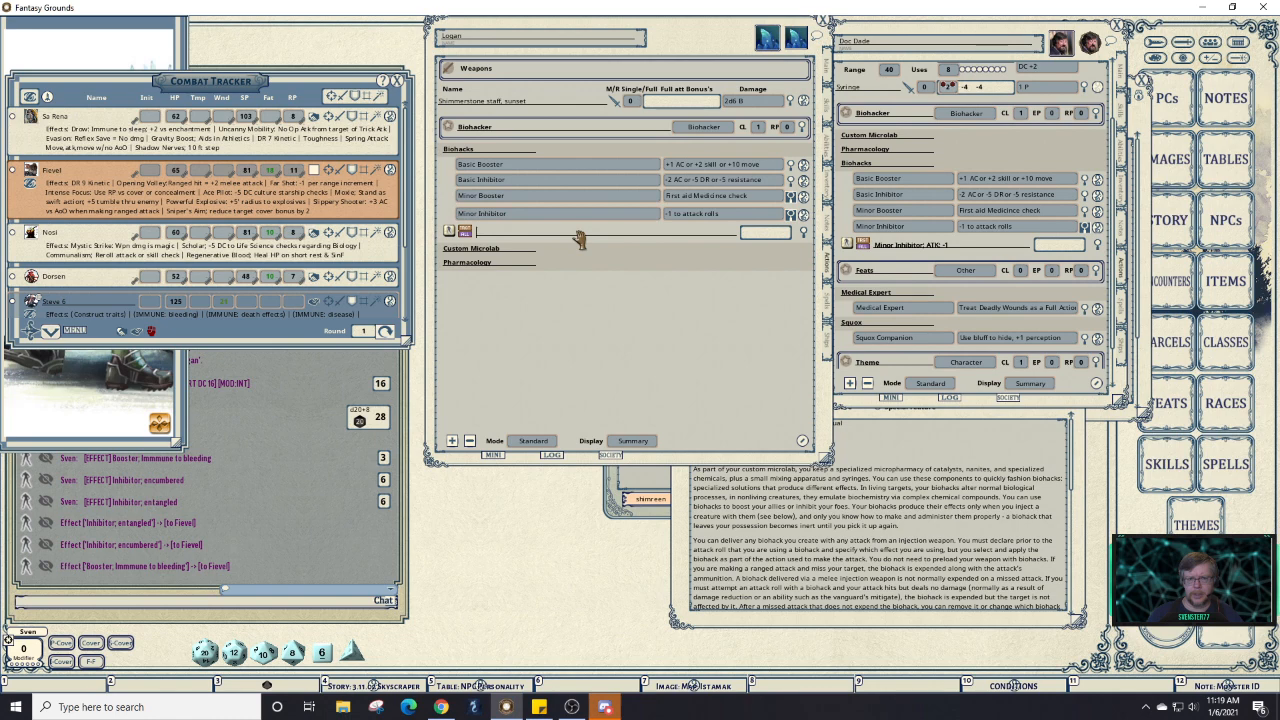
Give Logan's Minor Inhibitor effect the description 'Minor Inhibitor; ATK: -1' and a fixed duration of 3.
left_click(803, 234)
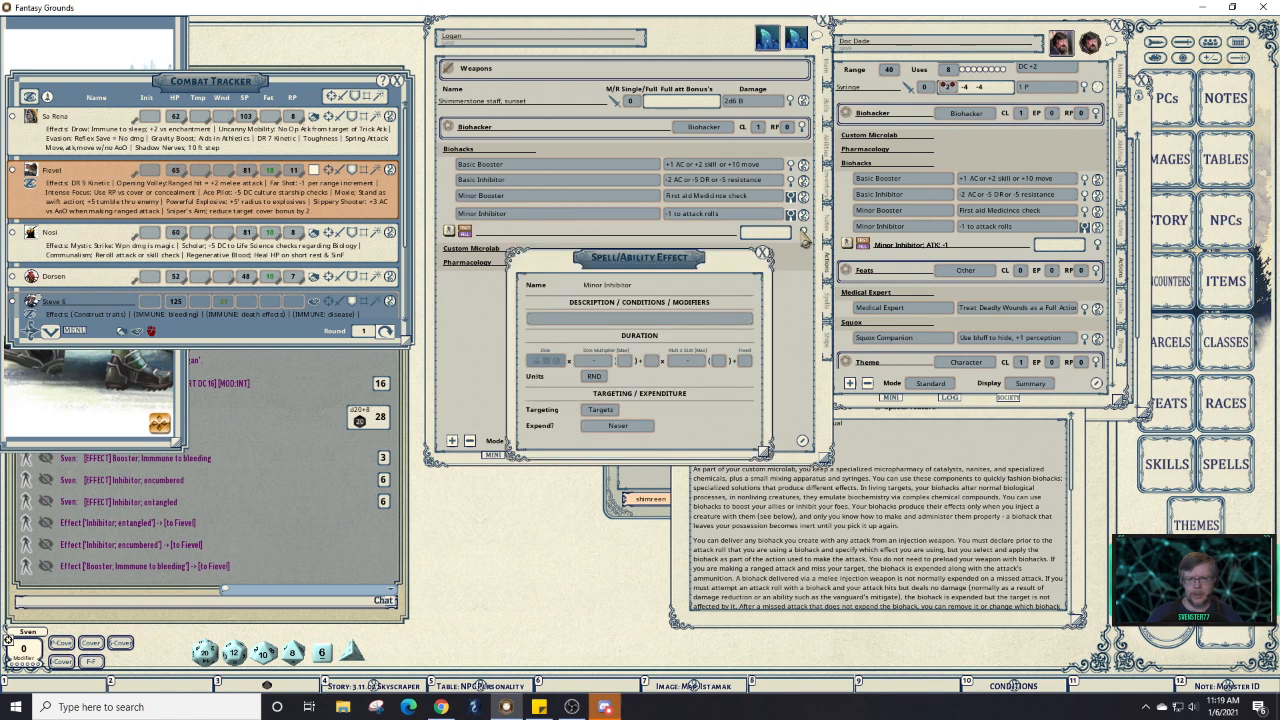
left_click(990, 249)
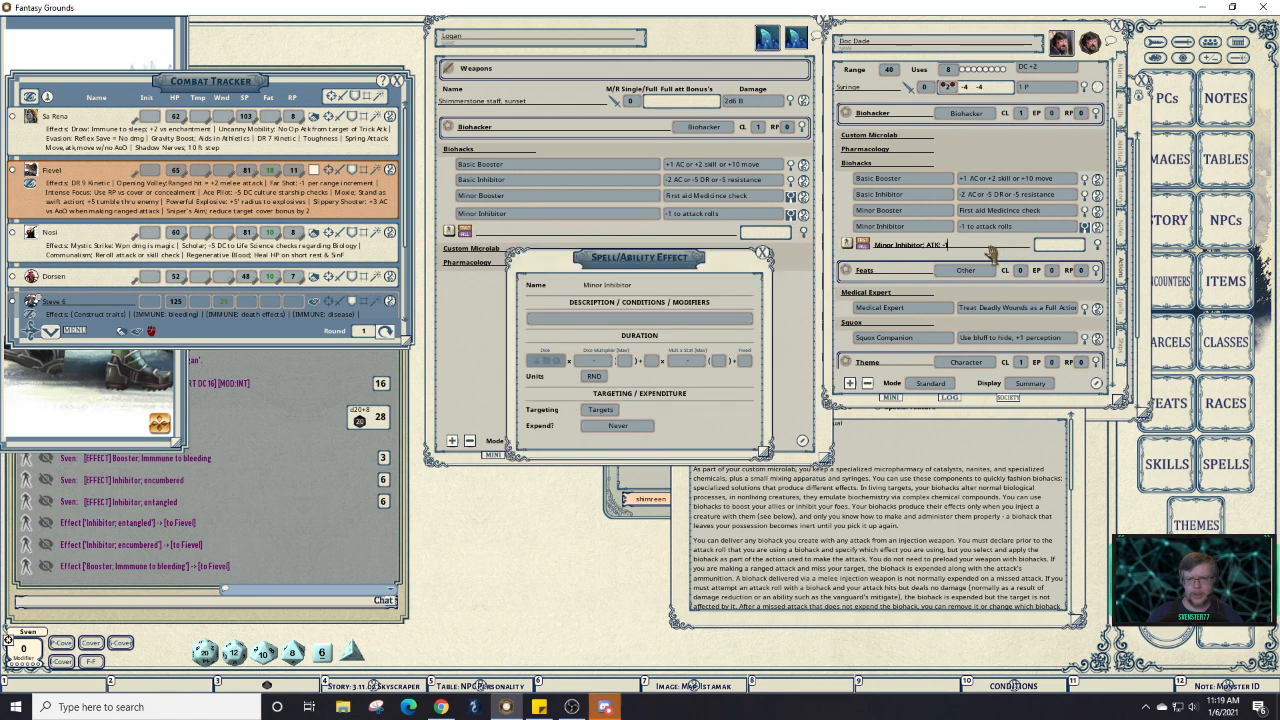
key("shift+Left")
key("shift+Left")
key("shift+Left")
key("shift+Left")
key("shift+Left")
key("shift+Left")
key("shift+Left")
key("shift+Left")
key("shift+Left")
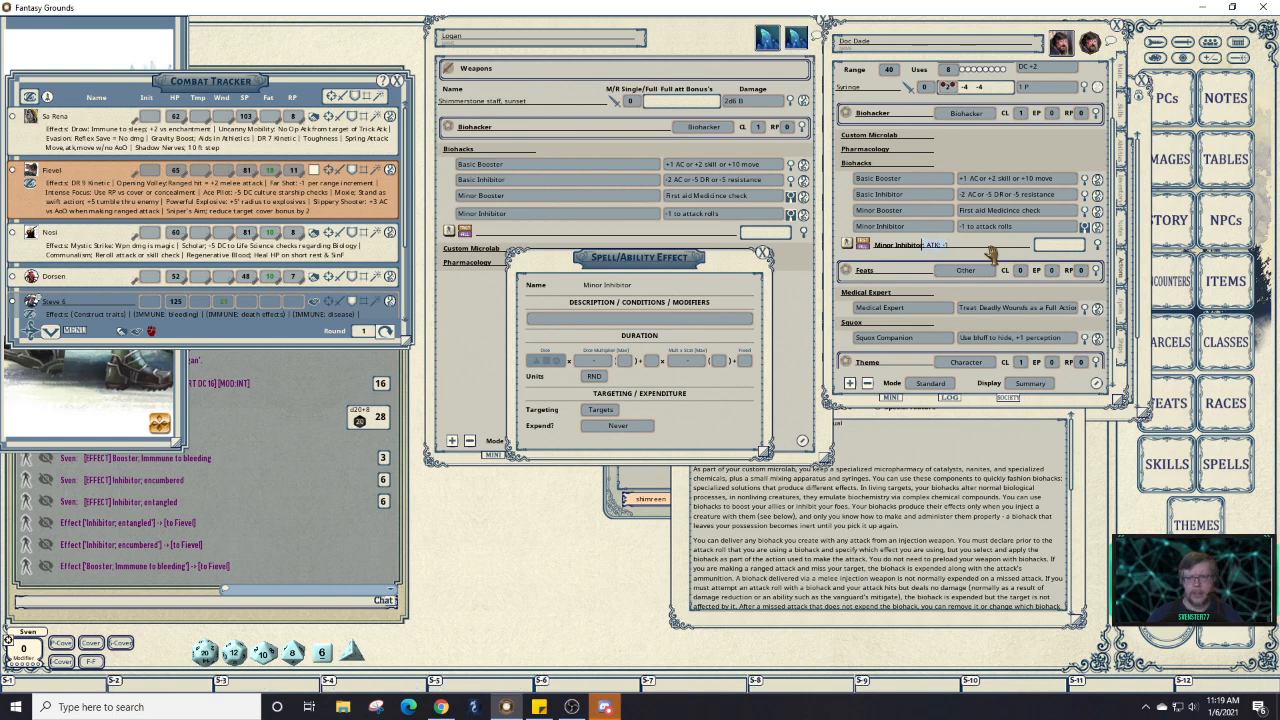
left_click_drag(990, 254, 560, 332)
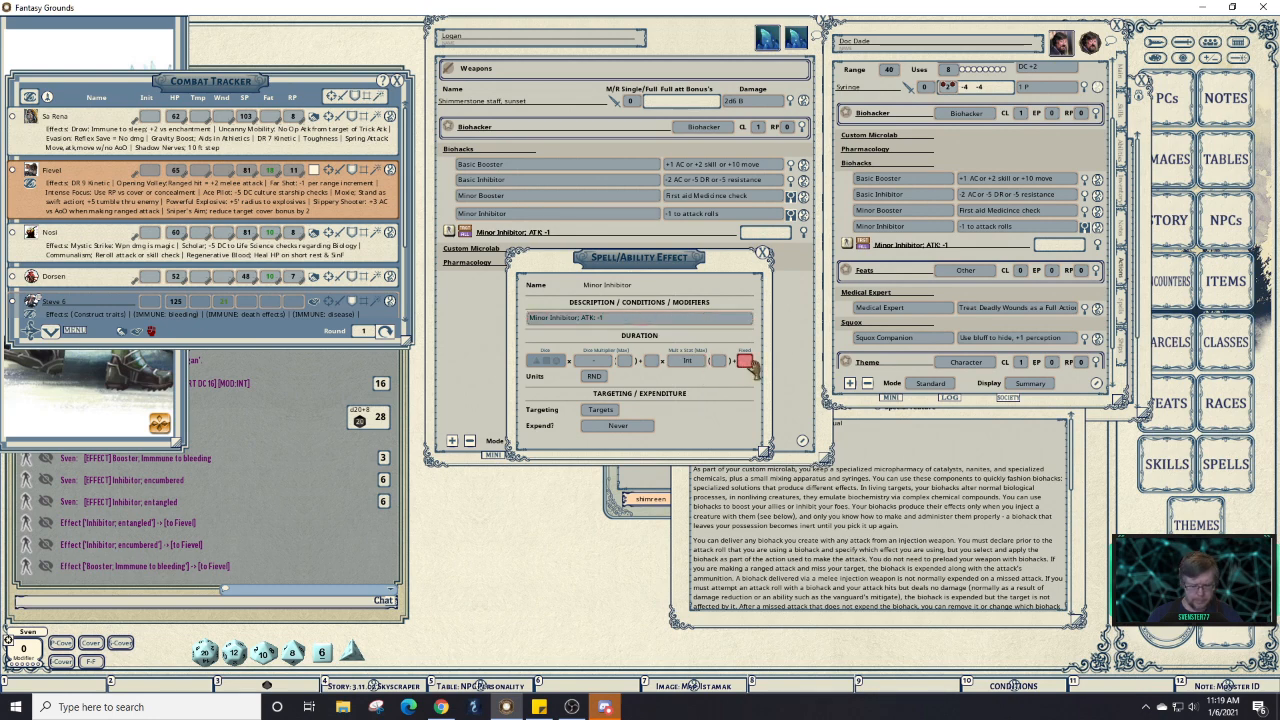
left_click(745, 361)
type("3")
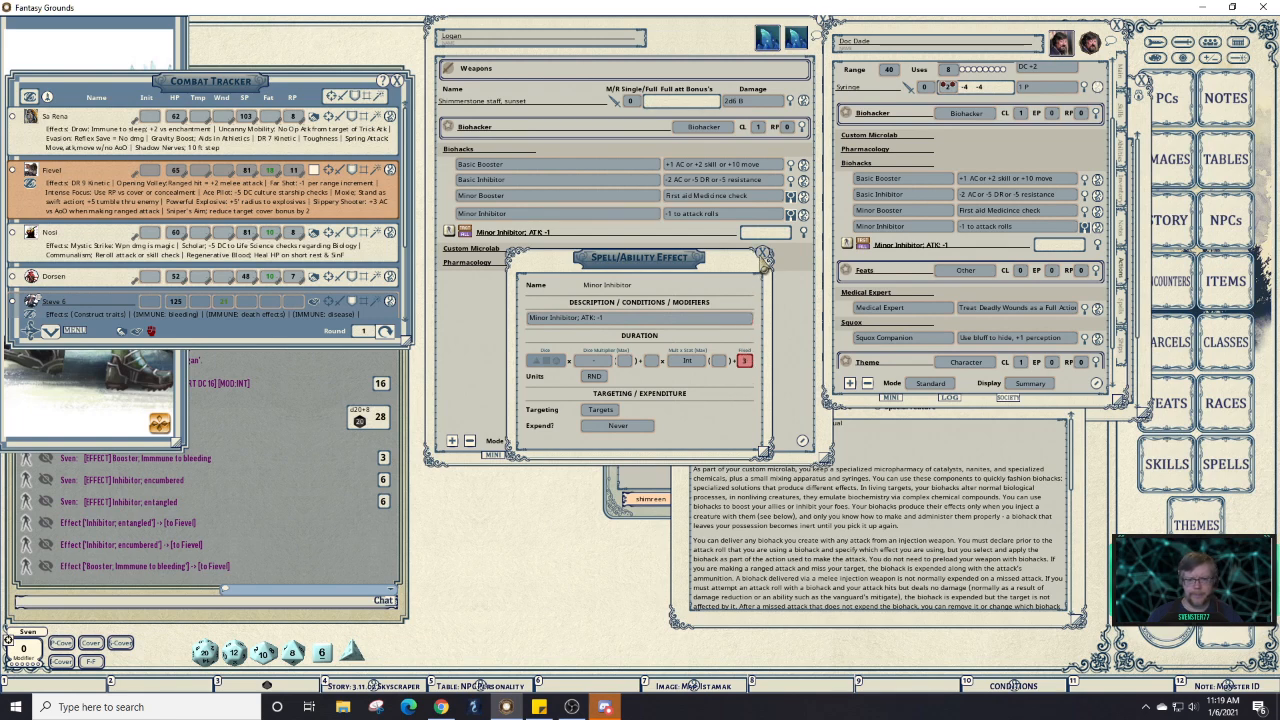
left_click(764, 258)
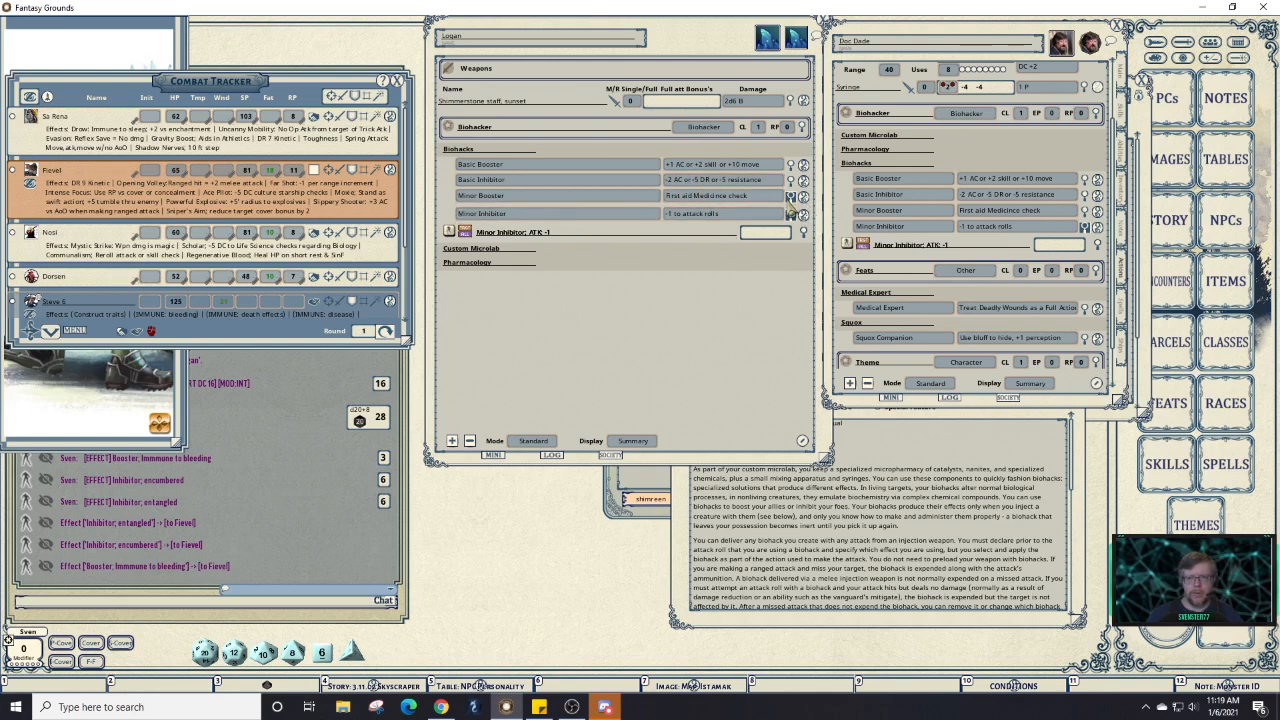
Check the reference's Minor Inhibitor effect, then collapse the Biohacks groups on both sheets.
left_click(790, 199)
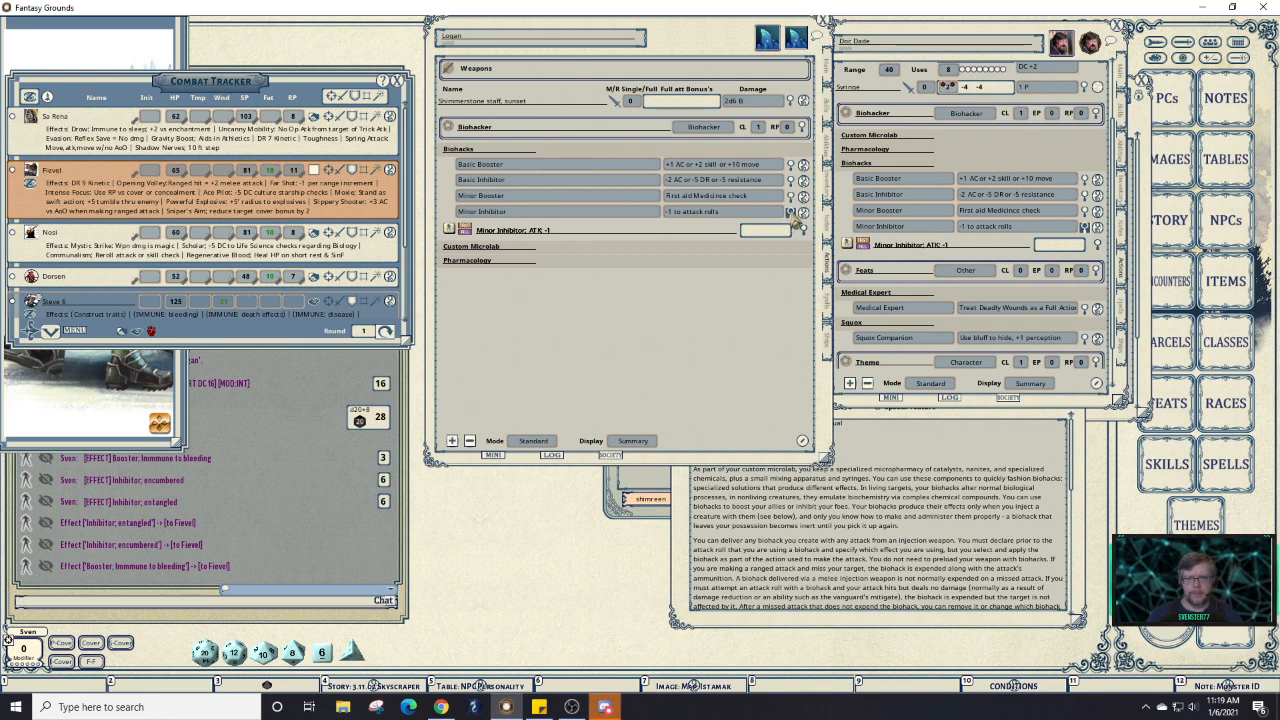
left_click(791, 213)
left_click(793, 214)
left_click(792, 214)
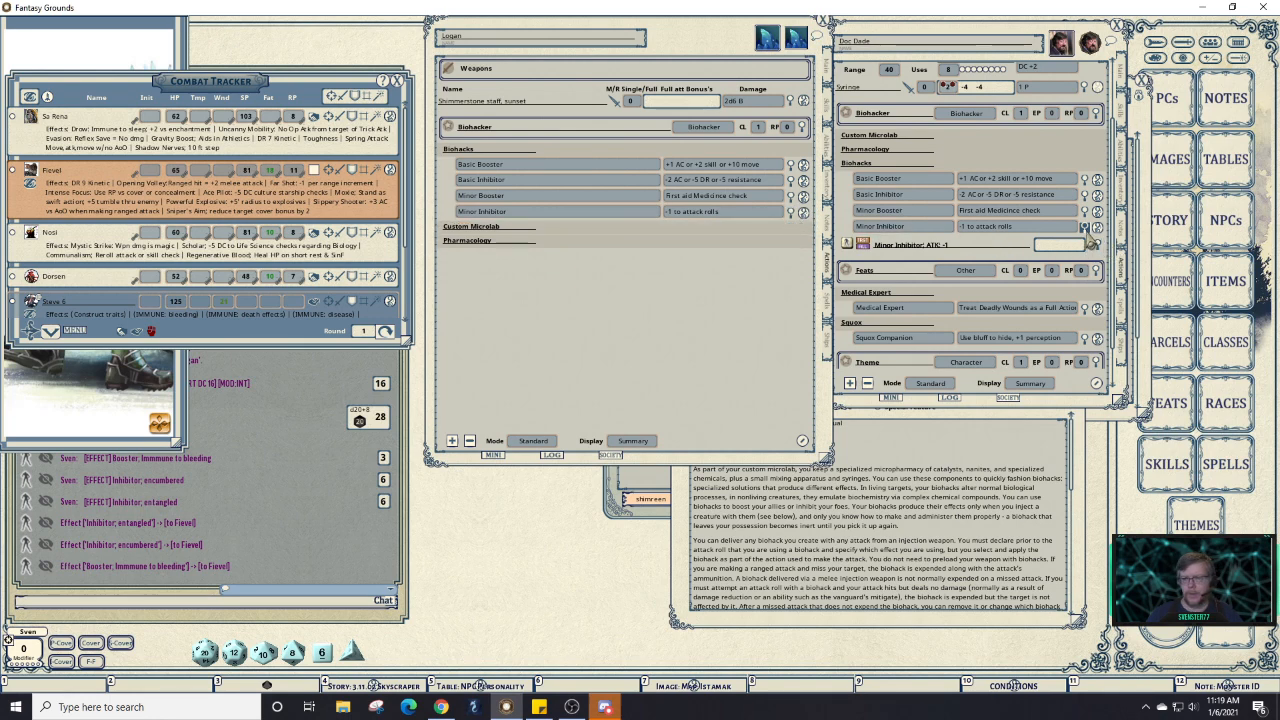
left_click(1097, 245)
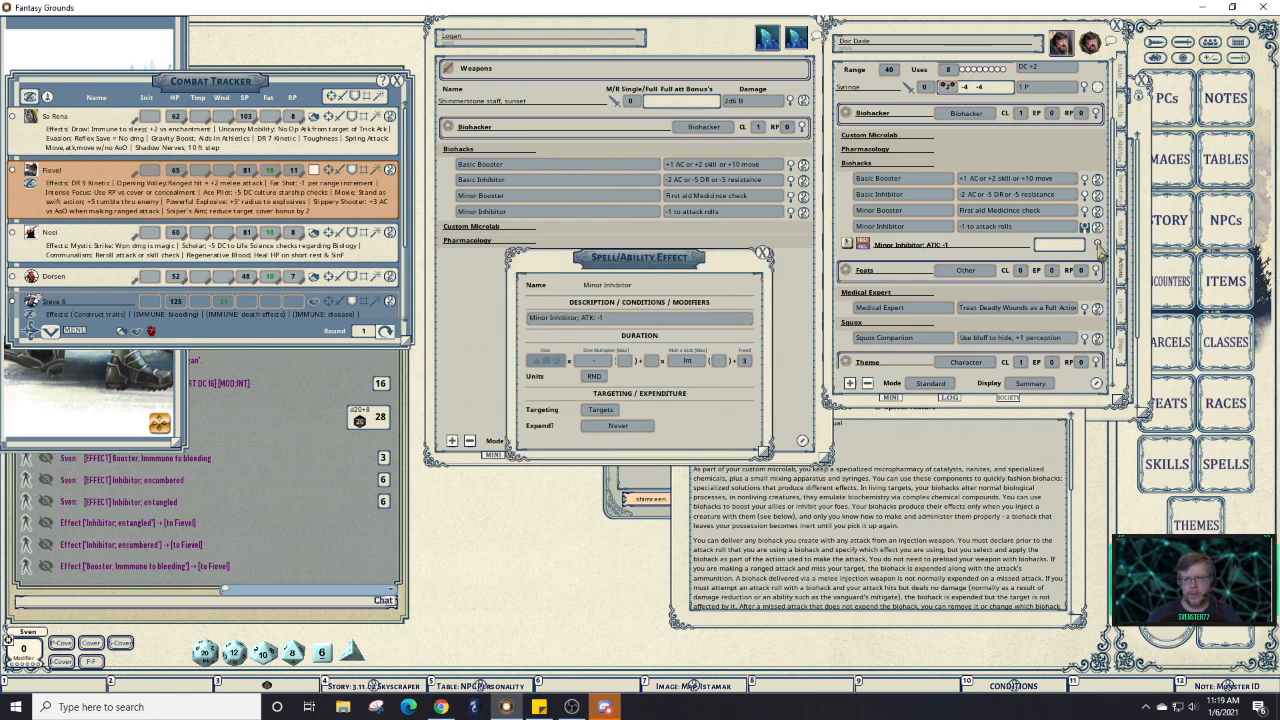
left_click(763, 253)
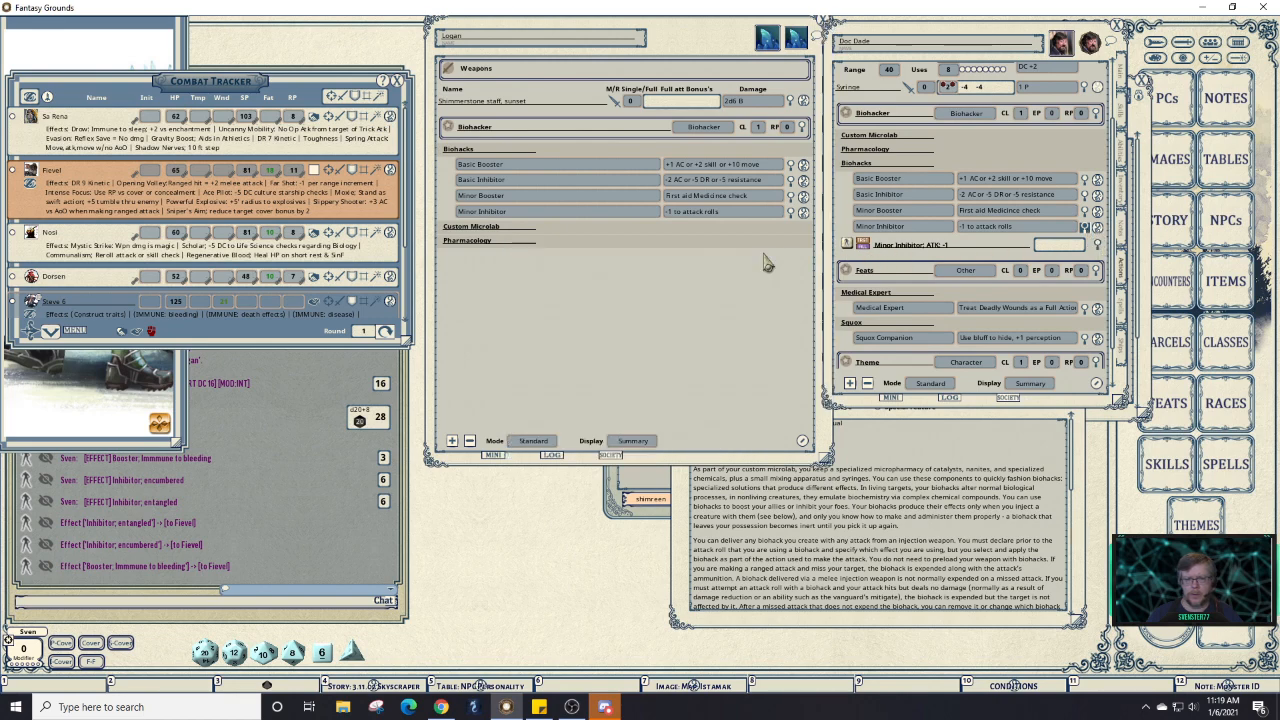
left_click(700, 150)
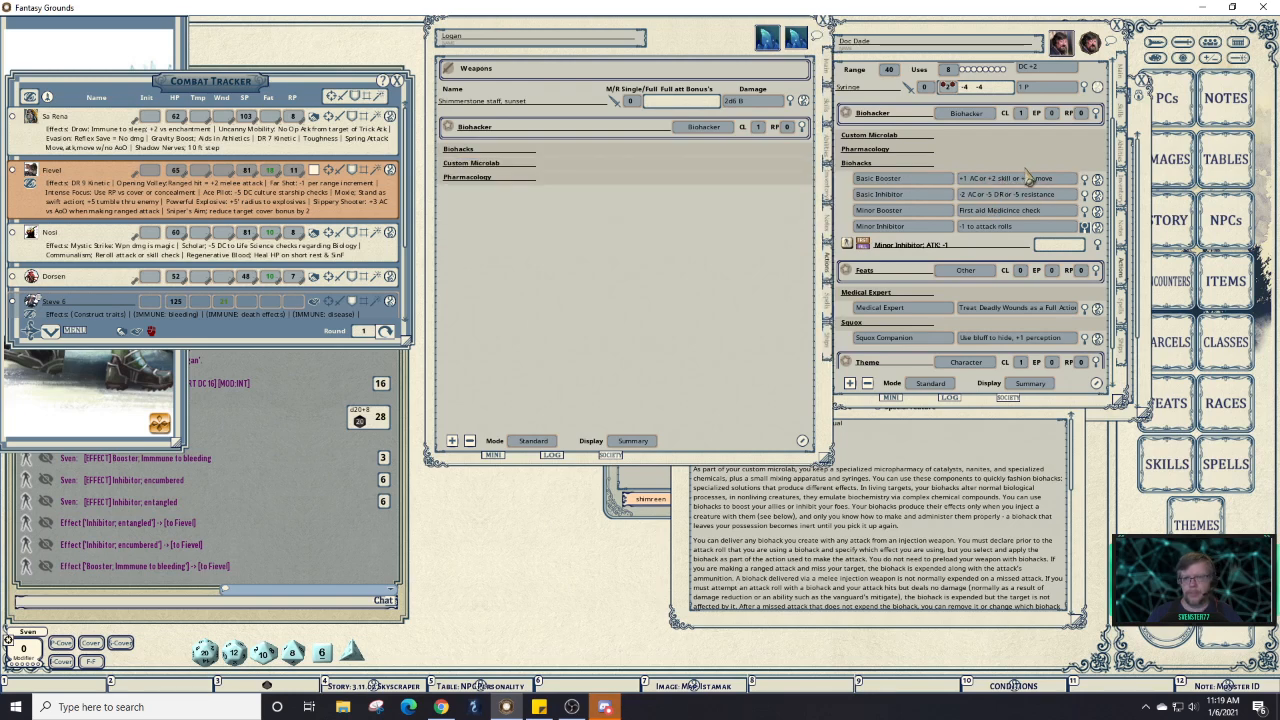
left_click(1029, 168)
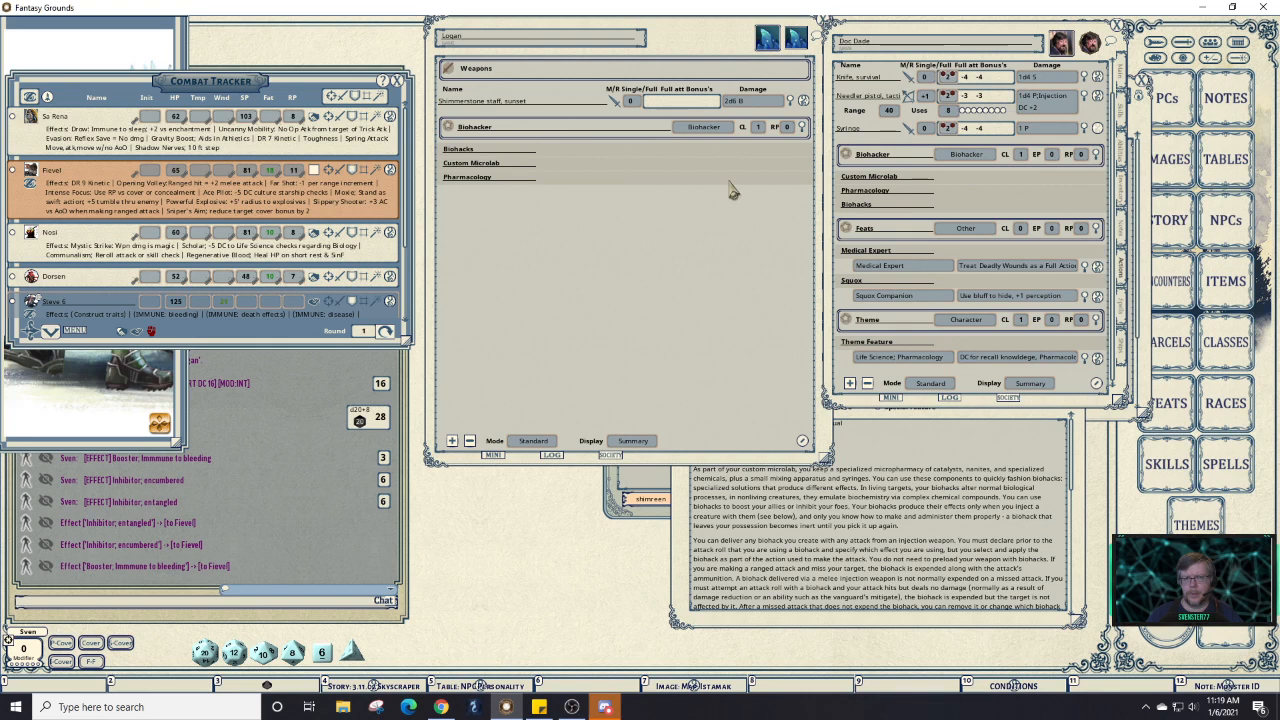
Expand Custom Microlab on both sheets and drag the reference's microlab entry into Logan's list.
left_click(607, 166)
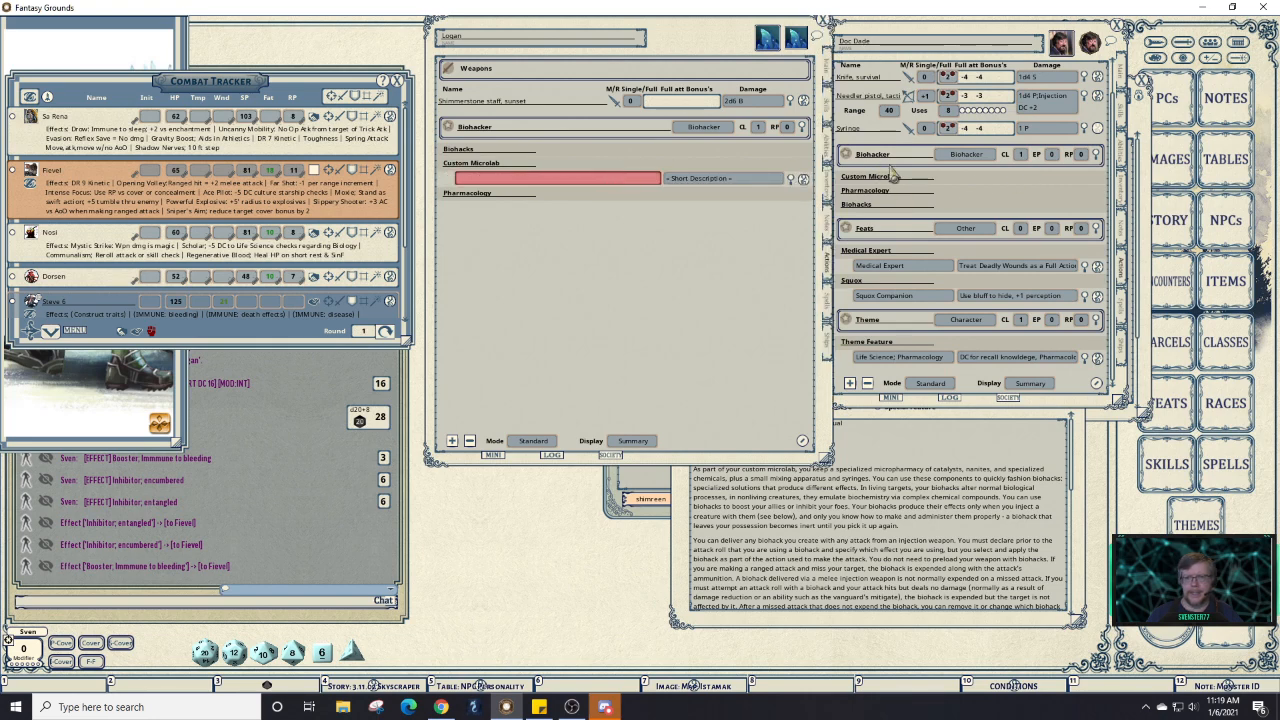
left_click(969, 187)
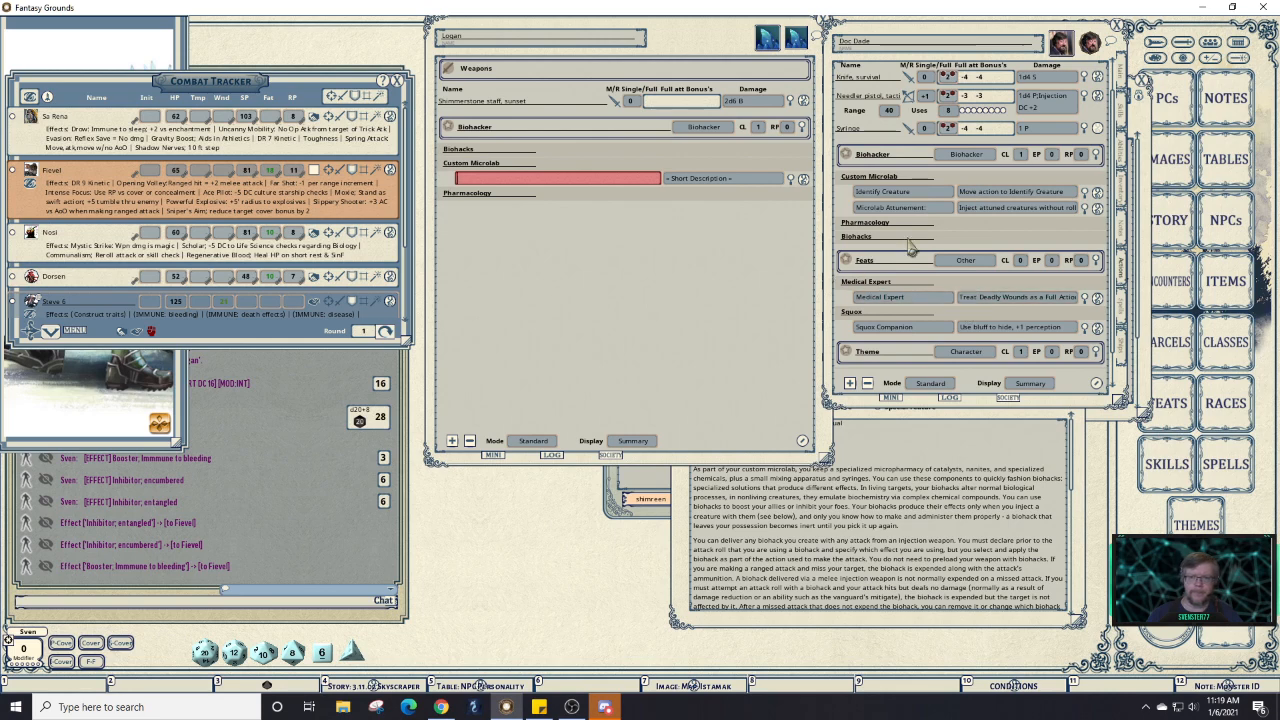
left_click_drag(1097, 193, 610, 170)
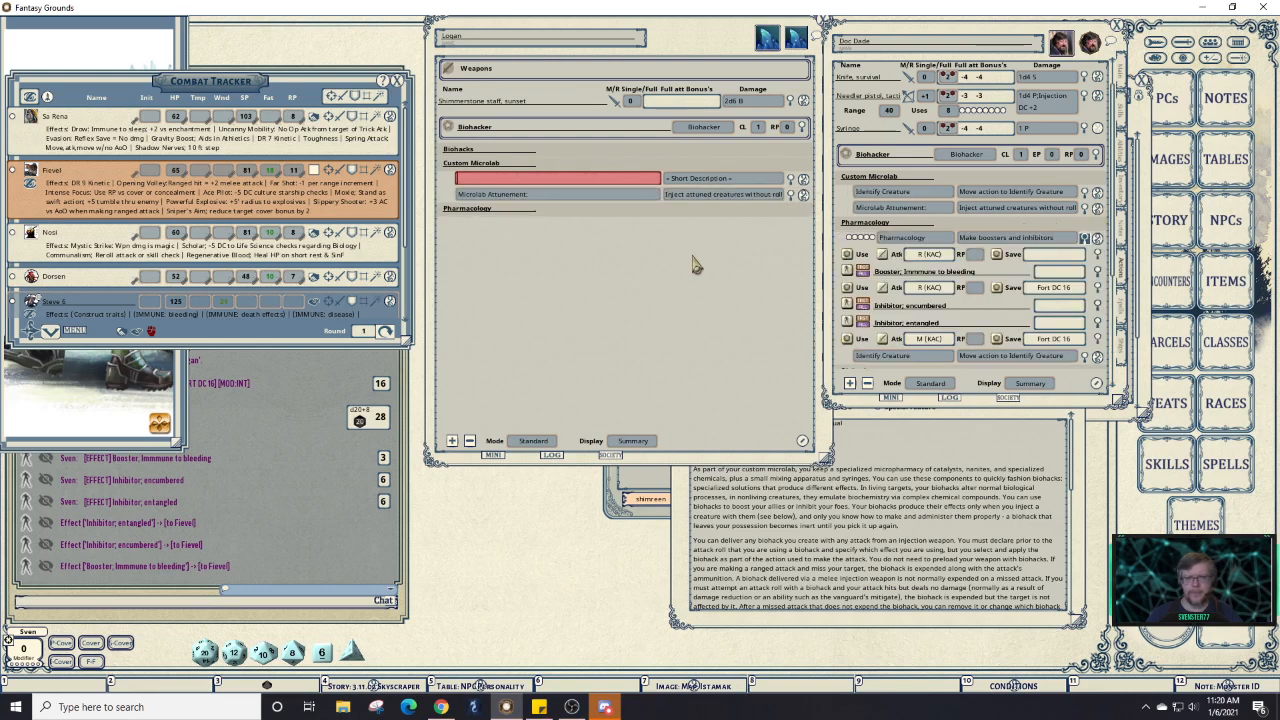
Delete the extra action line and the entangled save line from the reference's Pharmacology.
right_click(1043, 258)
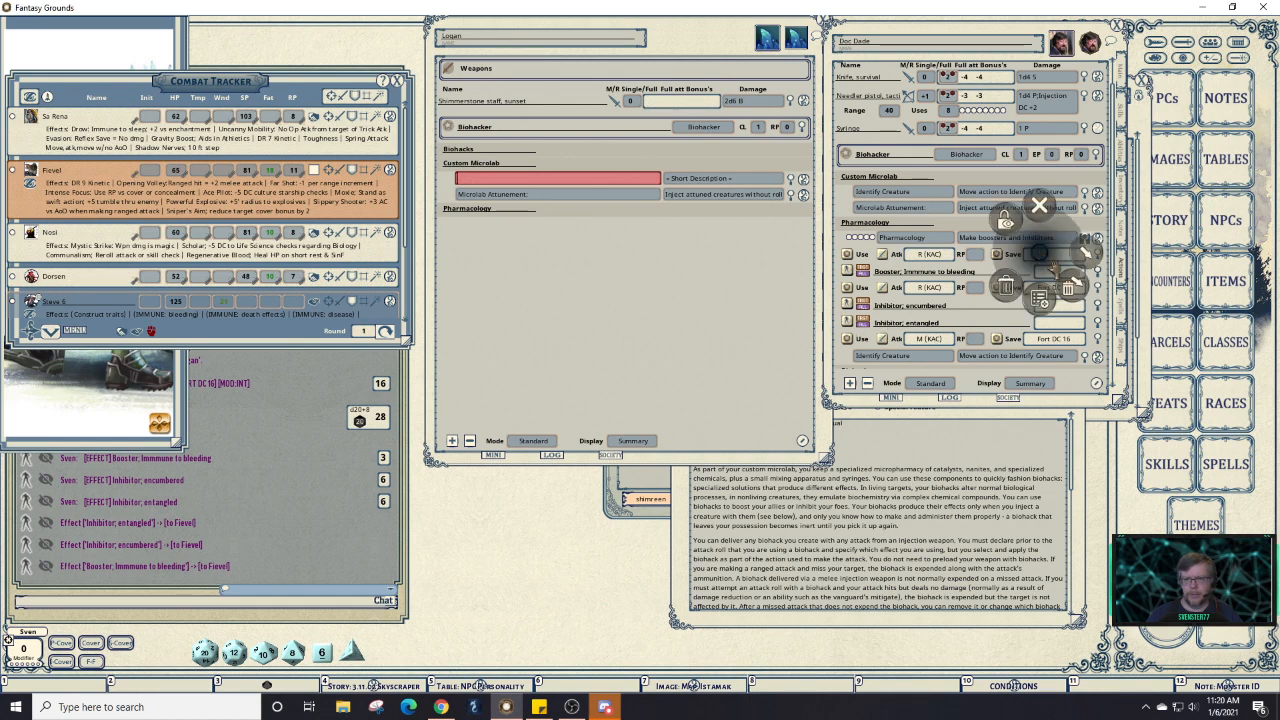
left_click(1077, 285)
left_click(1119, 279)
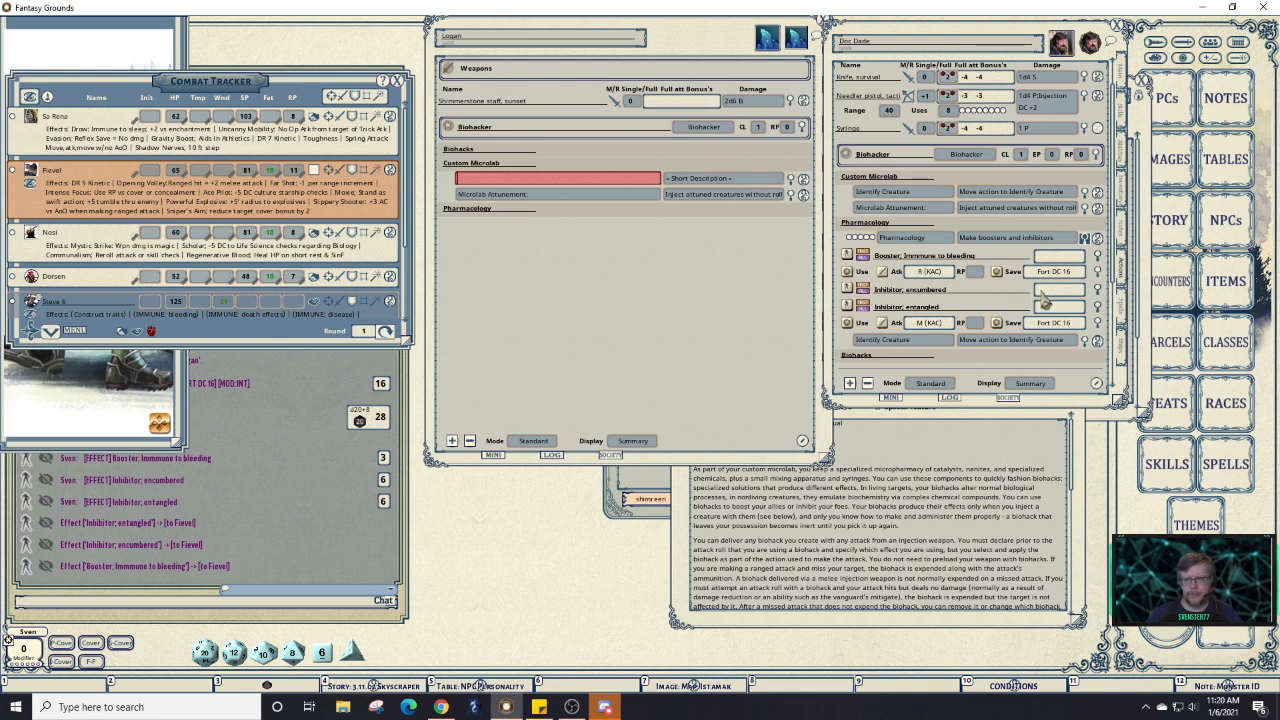
right_click(1052, 329)
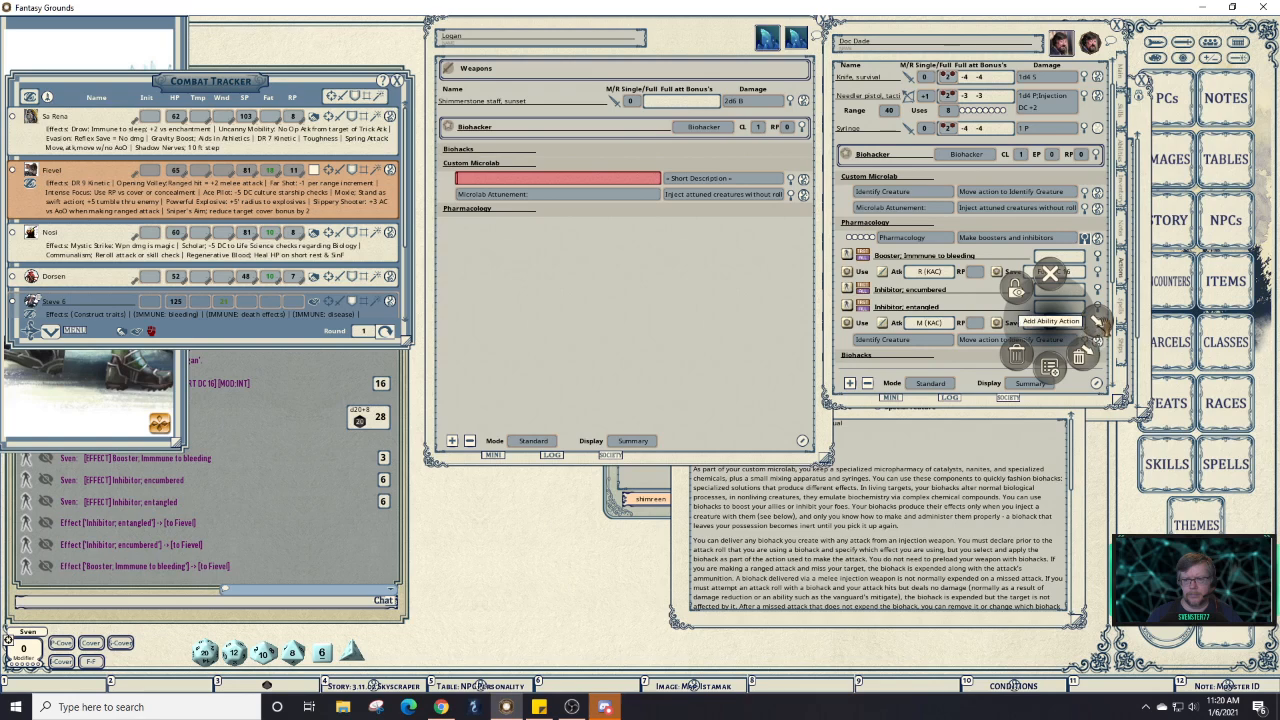
left_click(1096, 322)
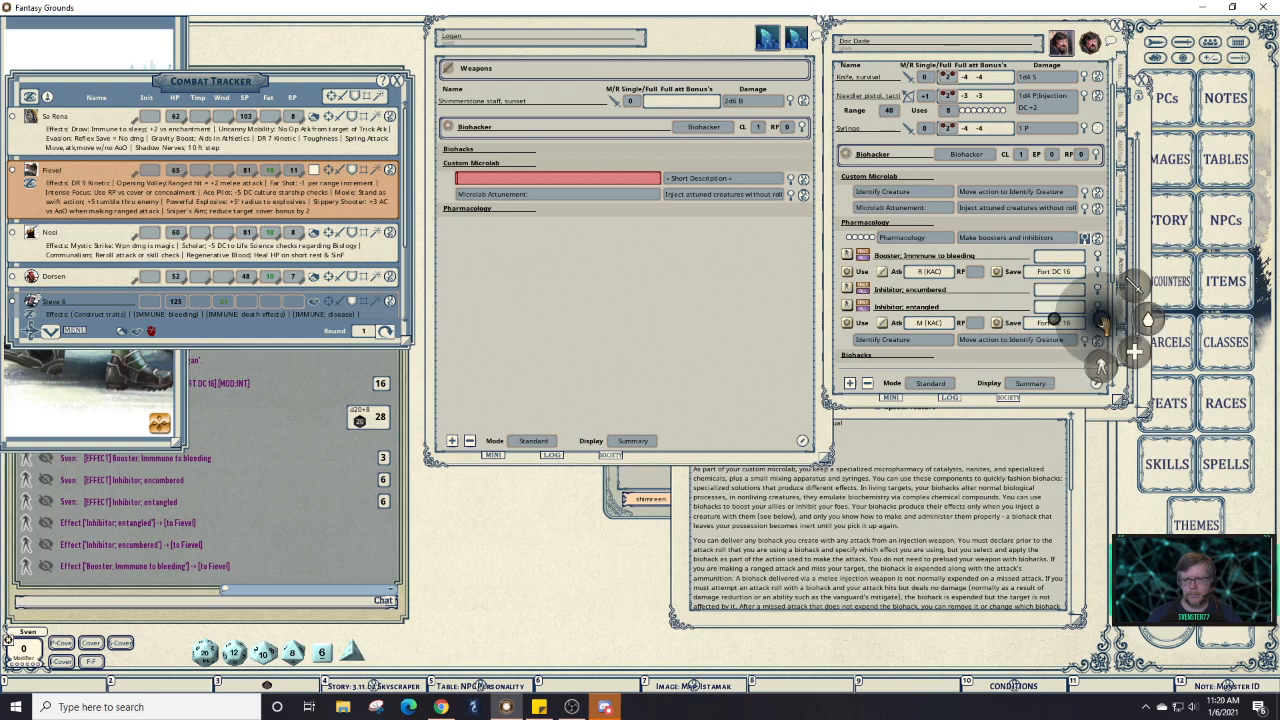
left_click(998, 313)
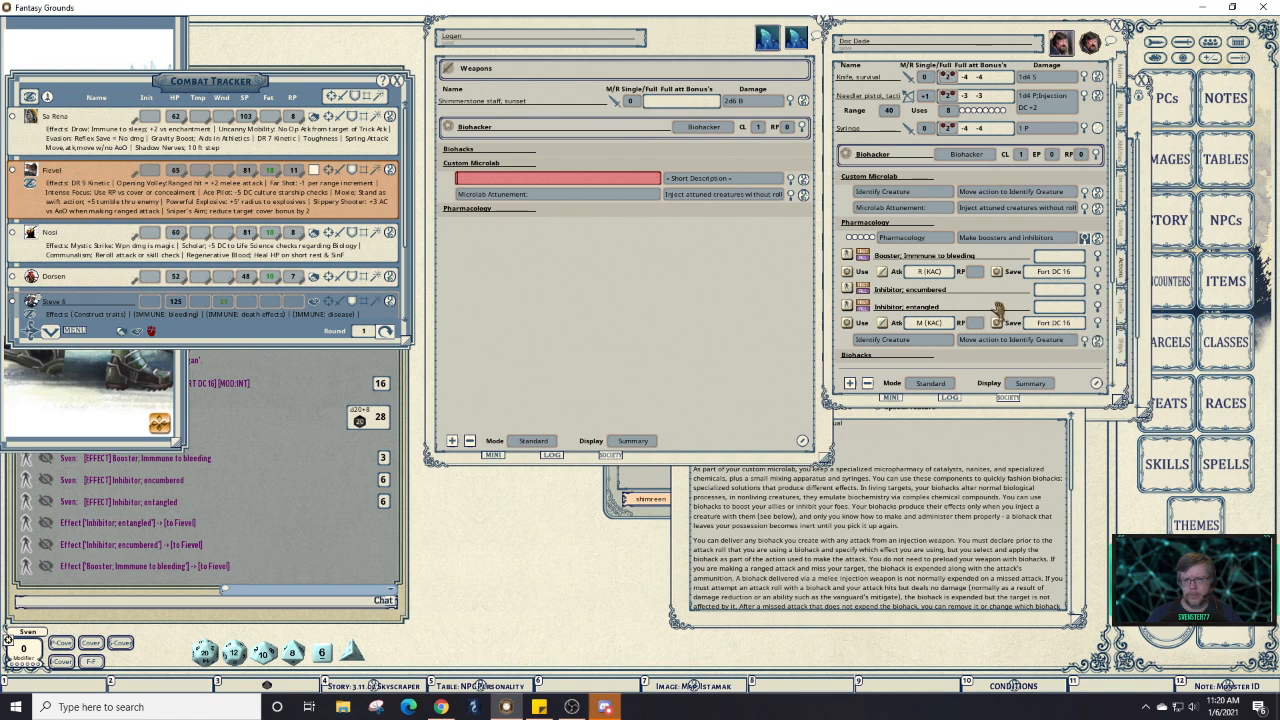
right_click(1033, 327)
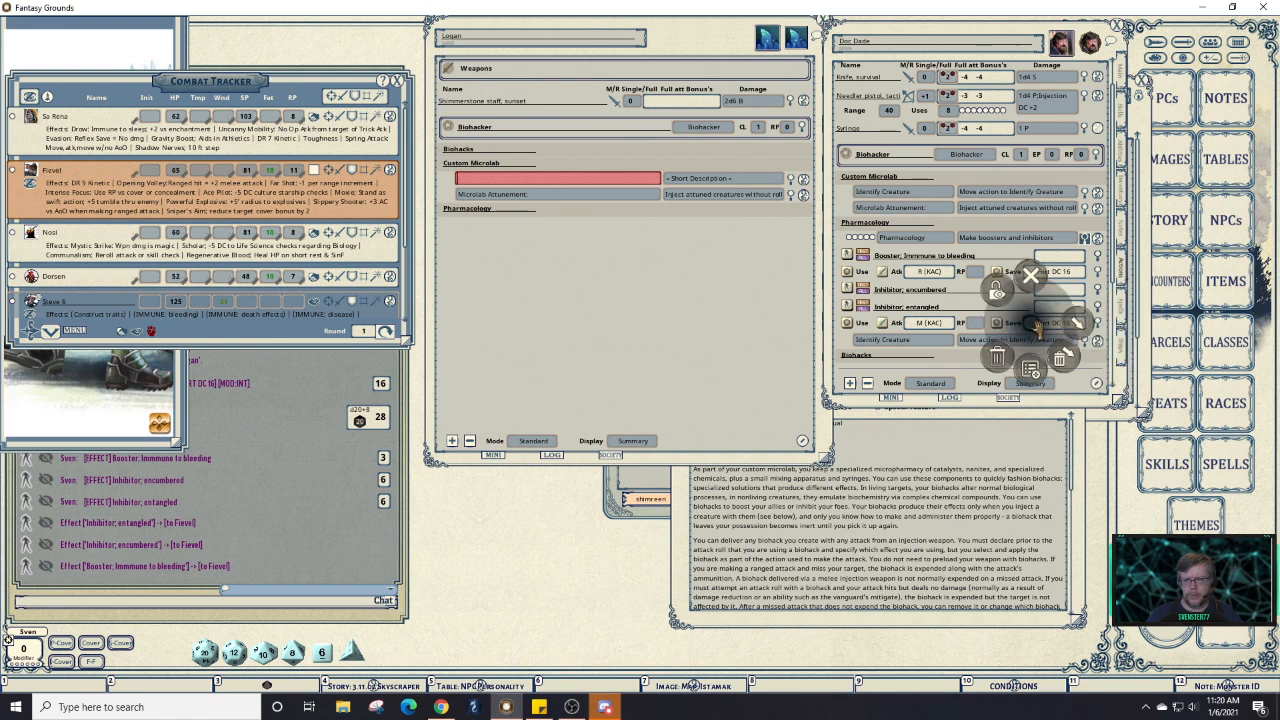
left_click(1064, 358)
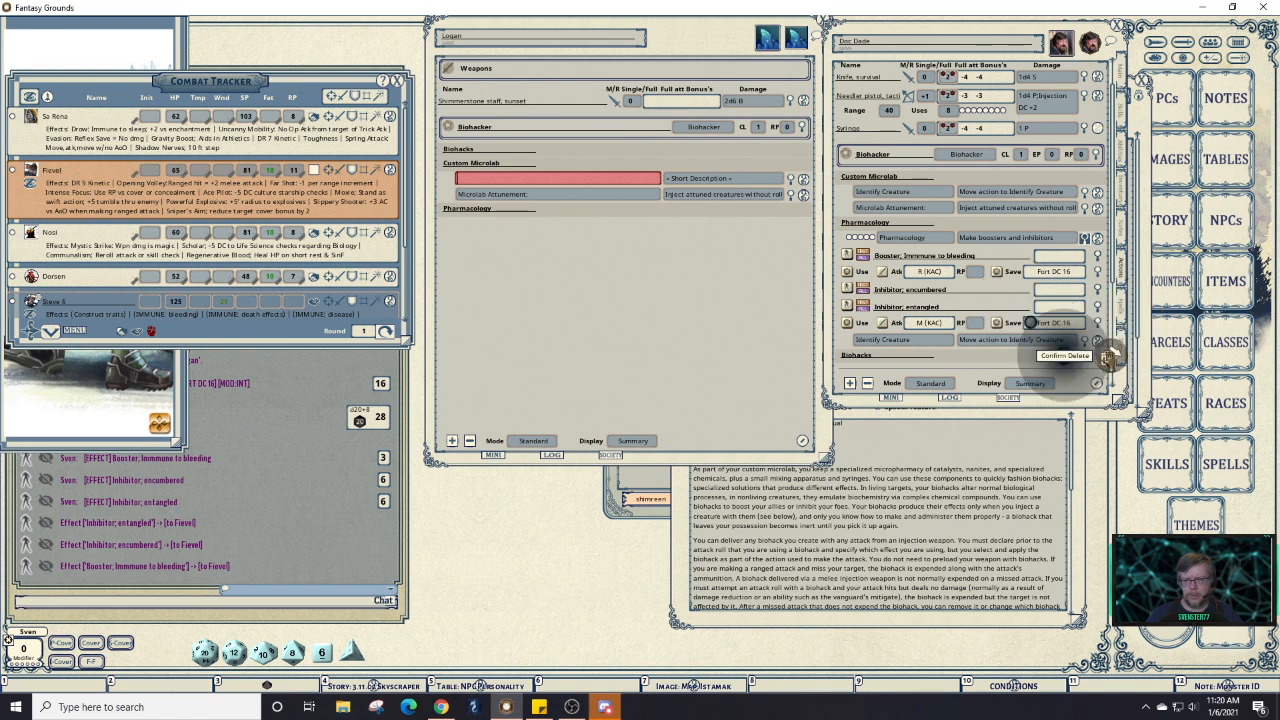
left_click(1106, 359)
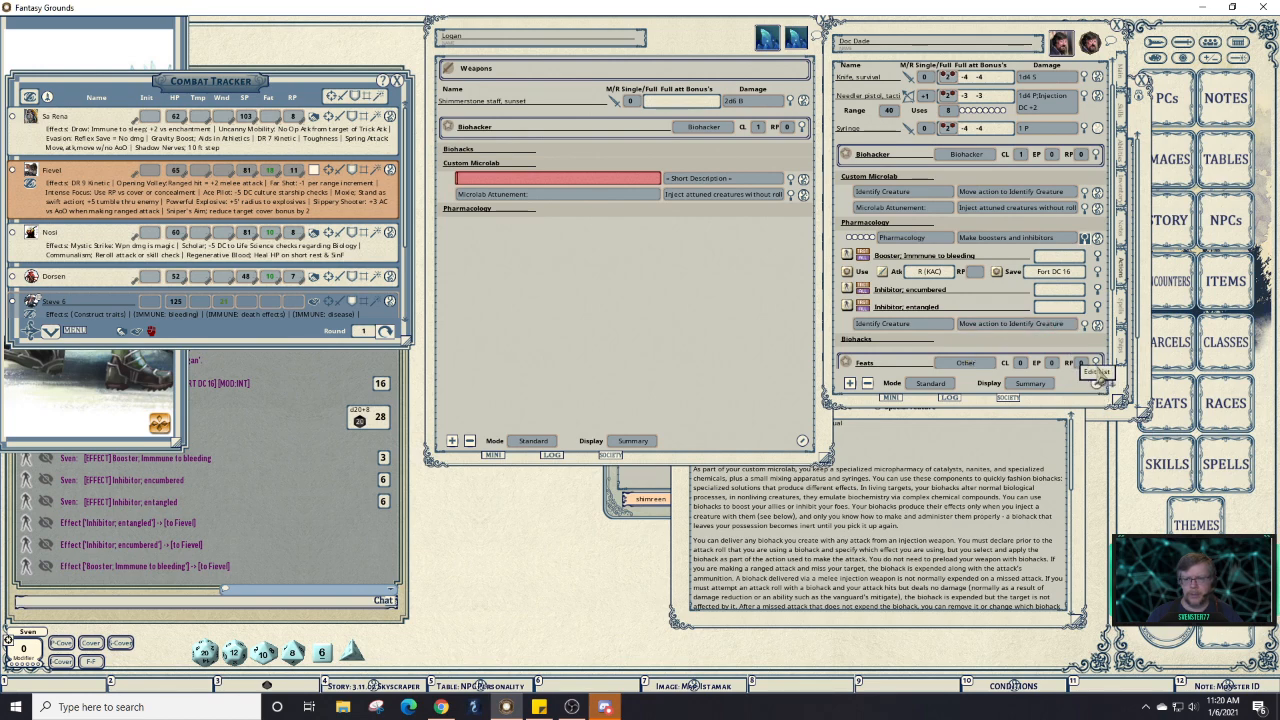
Remove the stray Identify Creature row under Pharmacology in list-edit mode.
left_click(1098, 385)
left_click(1098, 324)
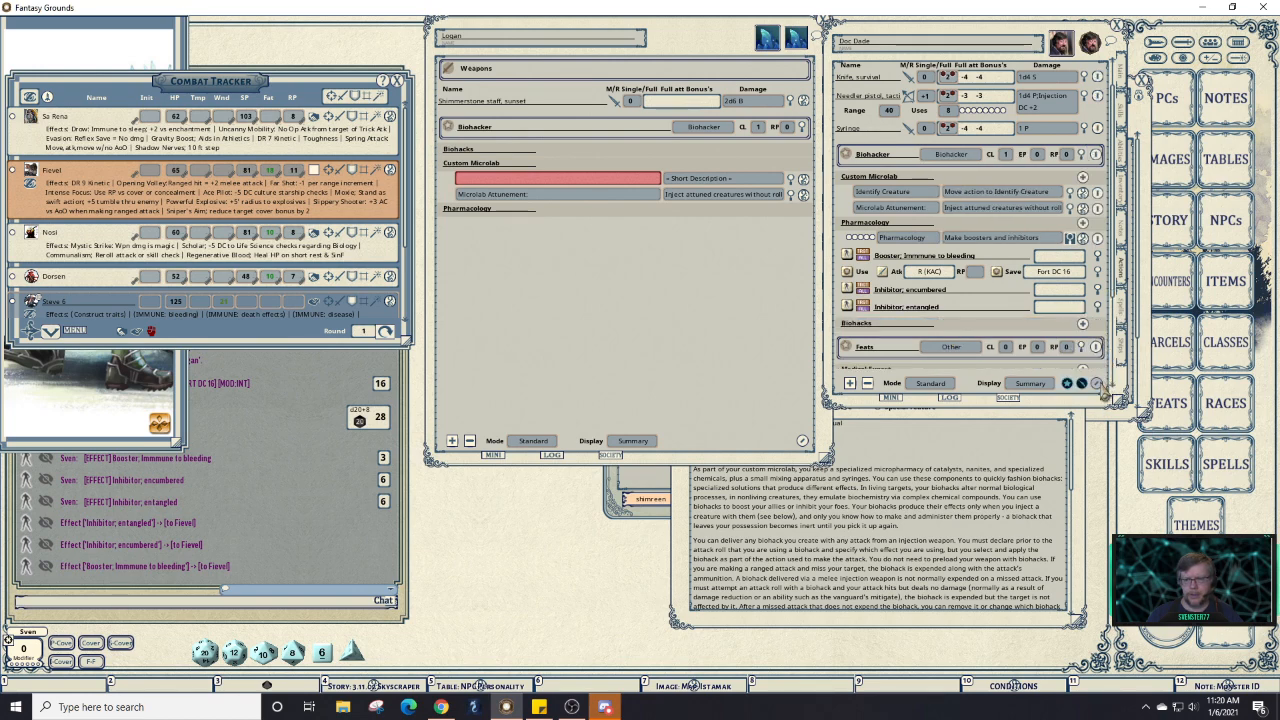
left_click(1099, 389)
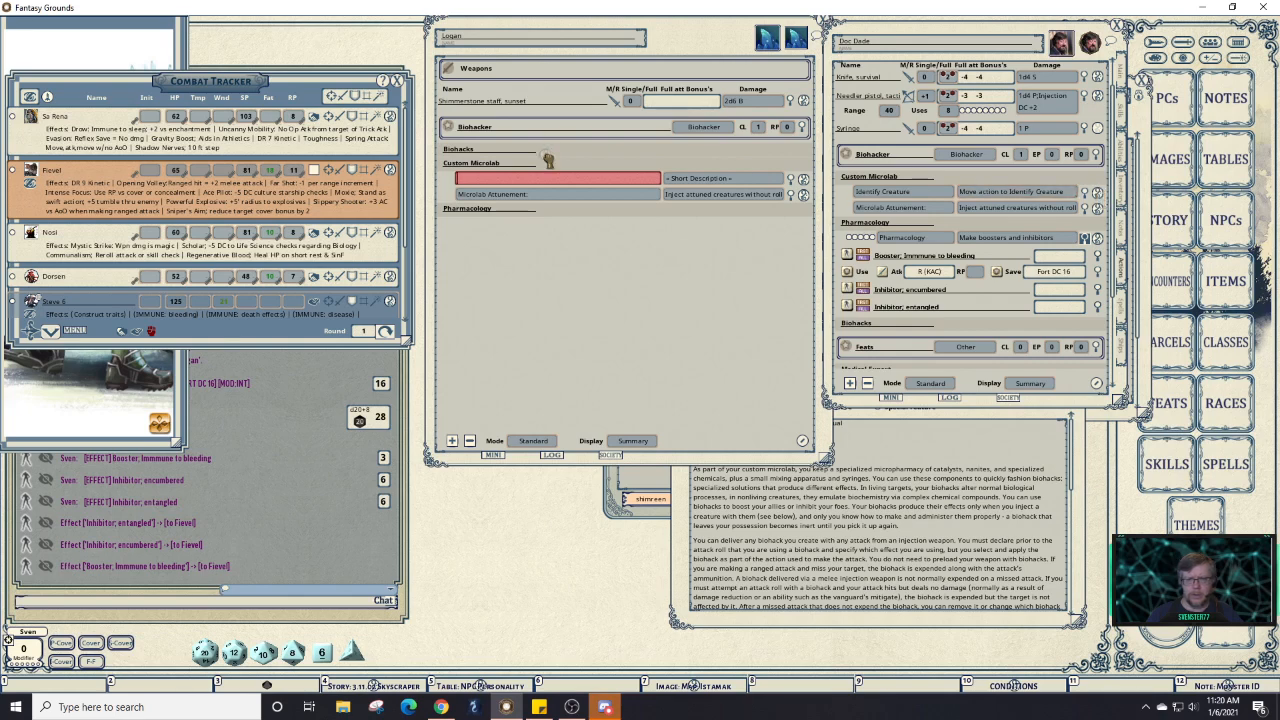
Add Identify Creature and Microlab Attunement to Logan's Custom Microlab, deleting the duplicate and empty rows.
left_click_drag(551, 172, 552, 175)
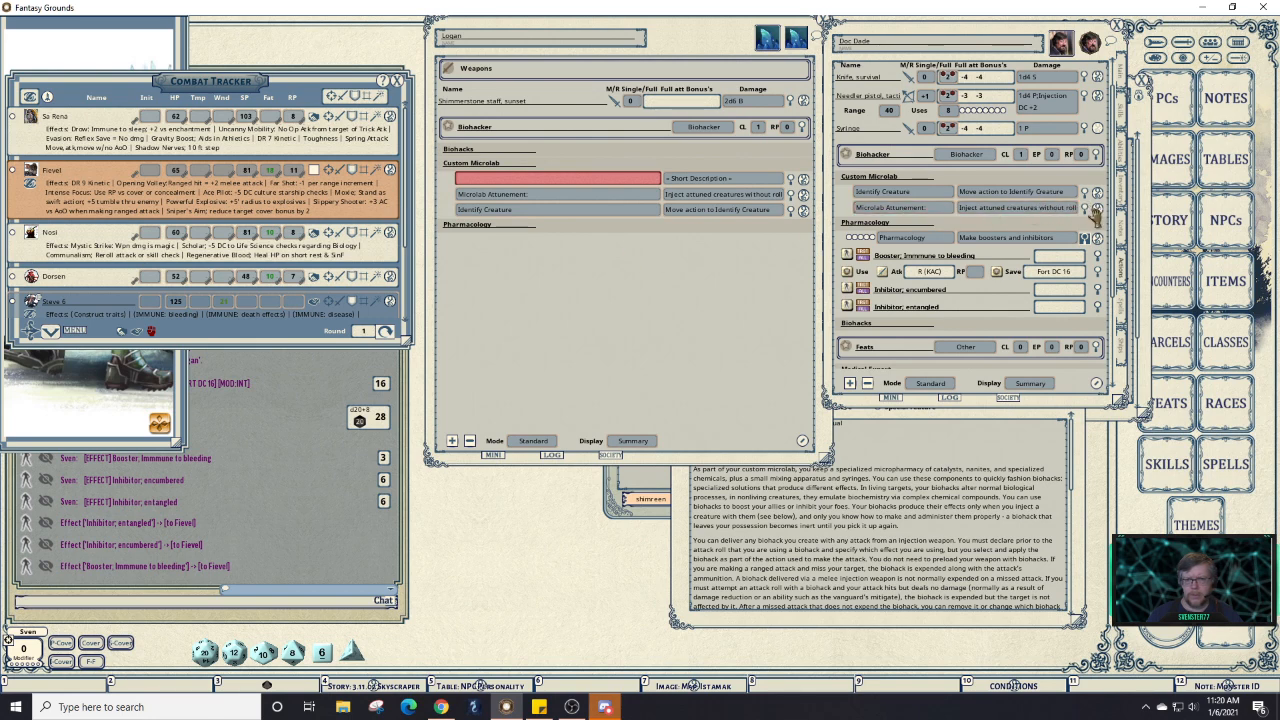
left_click_drag(1096, 212, 585, 175)
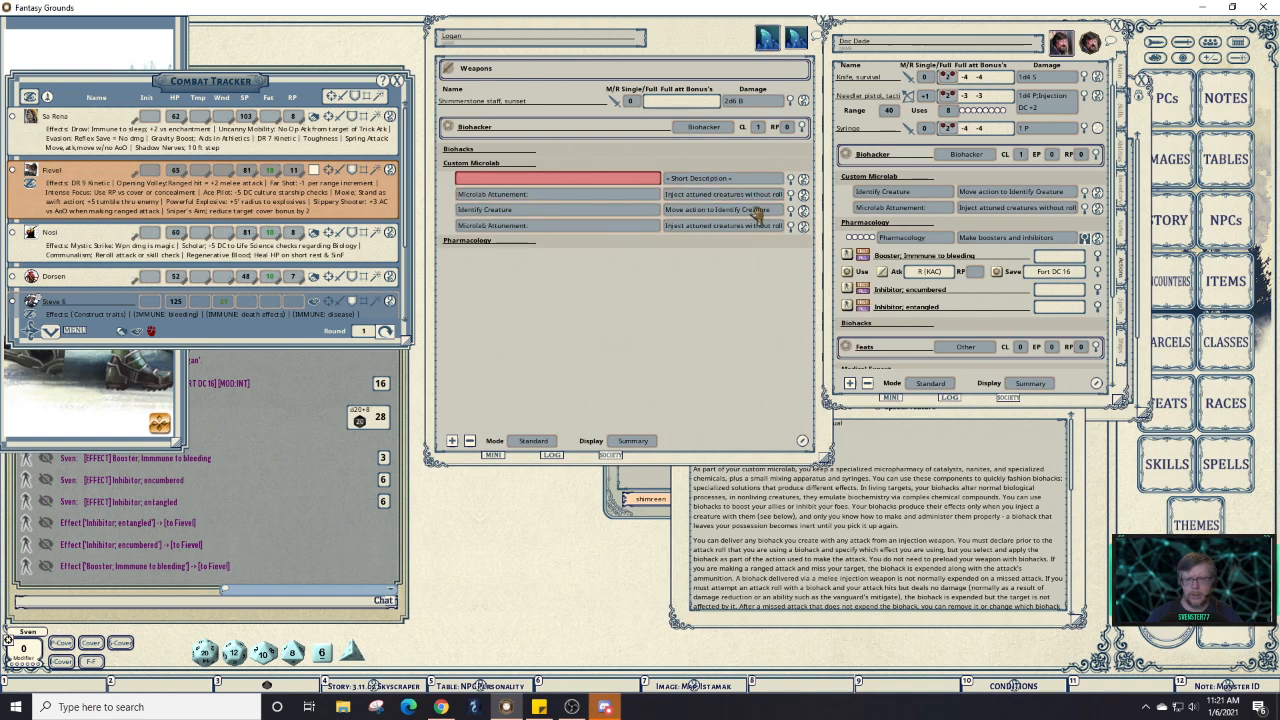
left_click(802, 441)
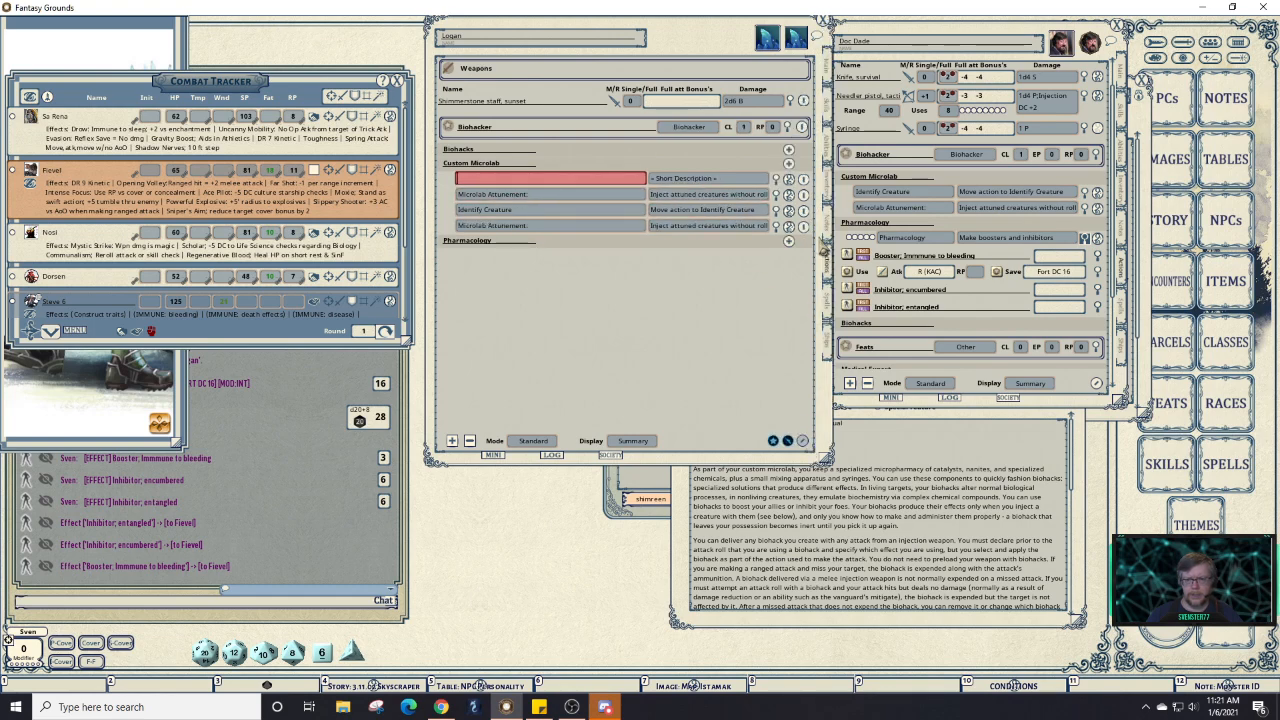
left_click(804, 193)
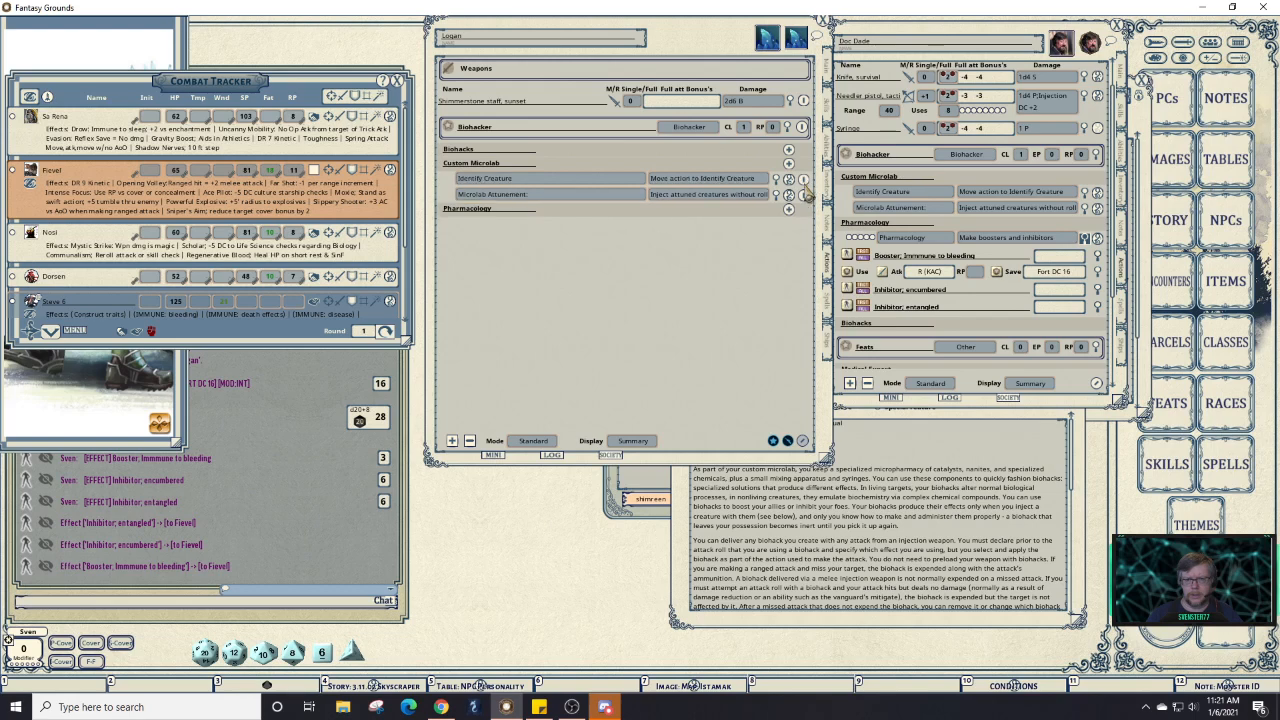
left_click(803, 179)
left_click(802, 441)
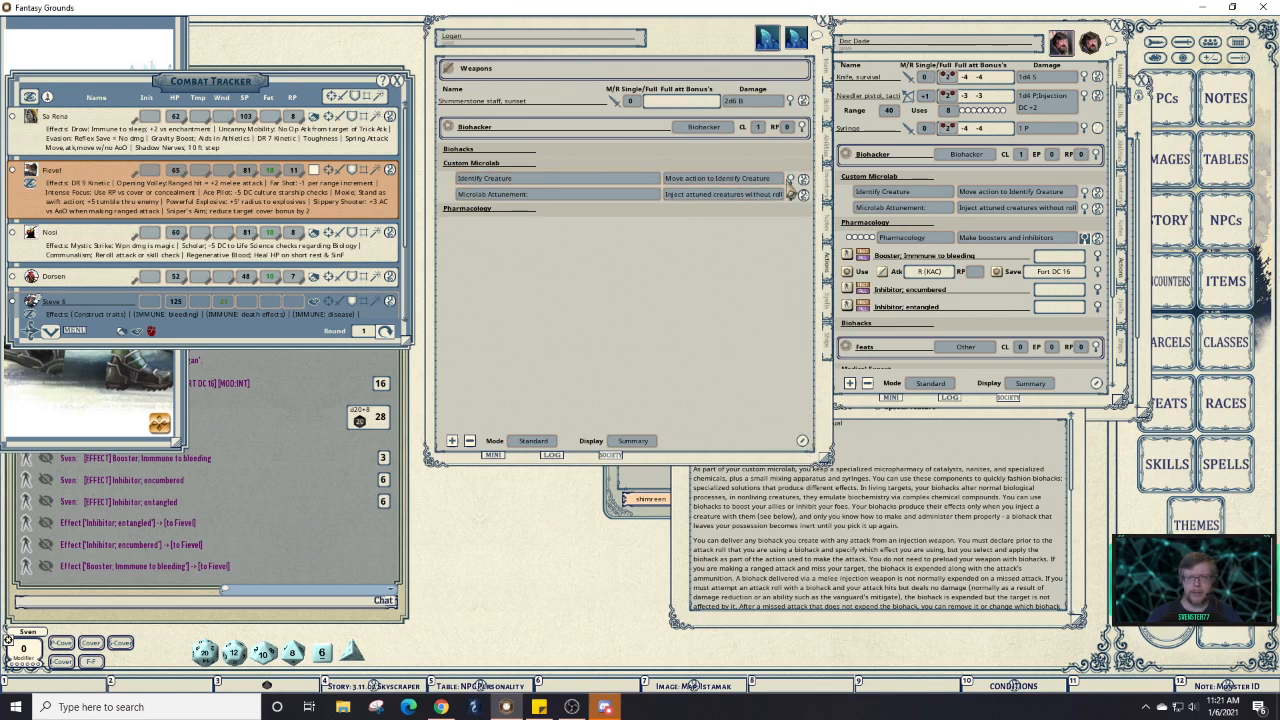
Expand the Identify Creature and Microlab Attunement action lines on both sheets.
left_click(791, 180)
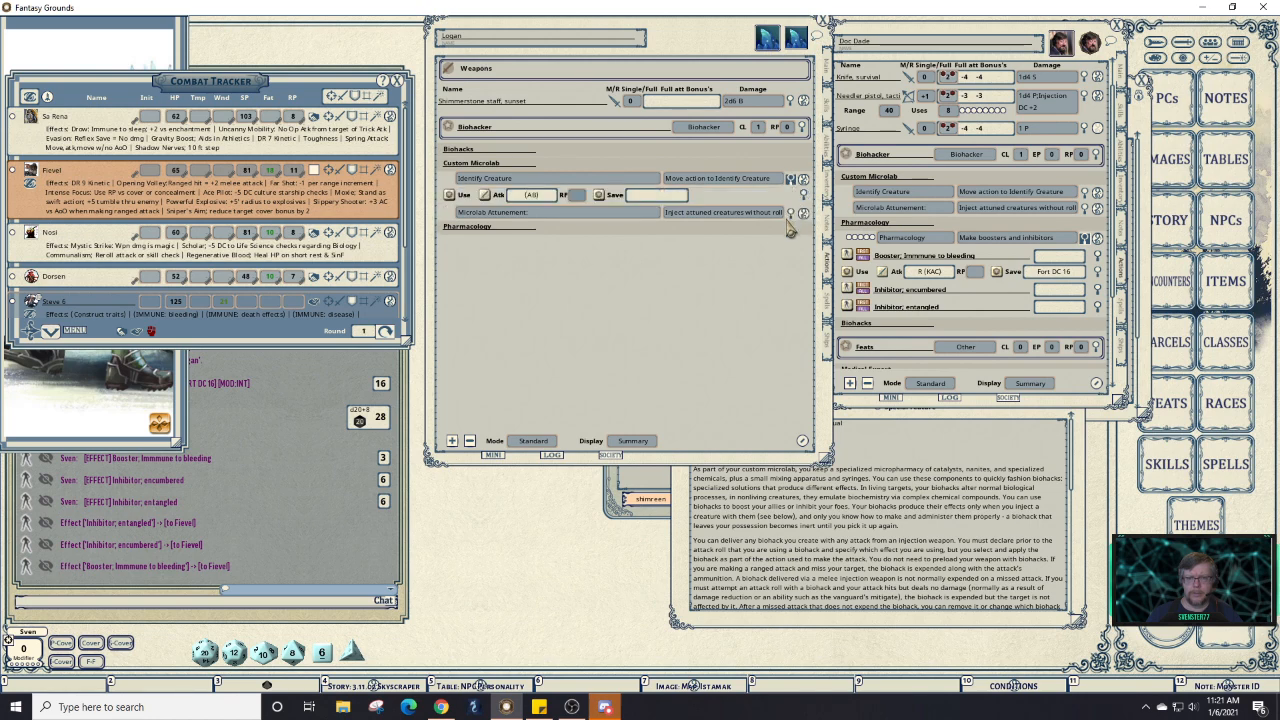
left_click(790, 213)
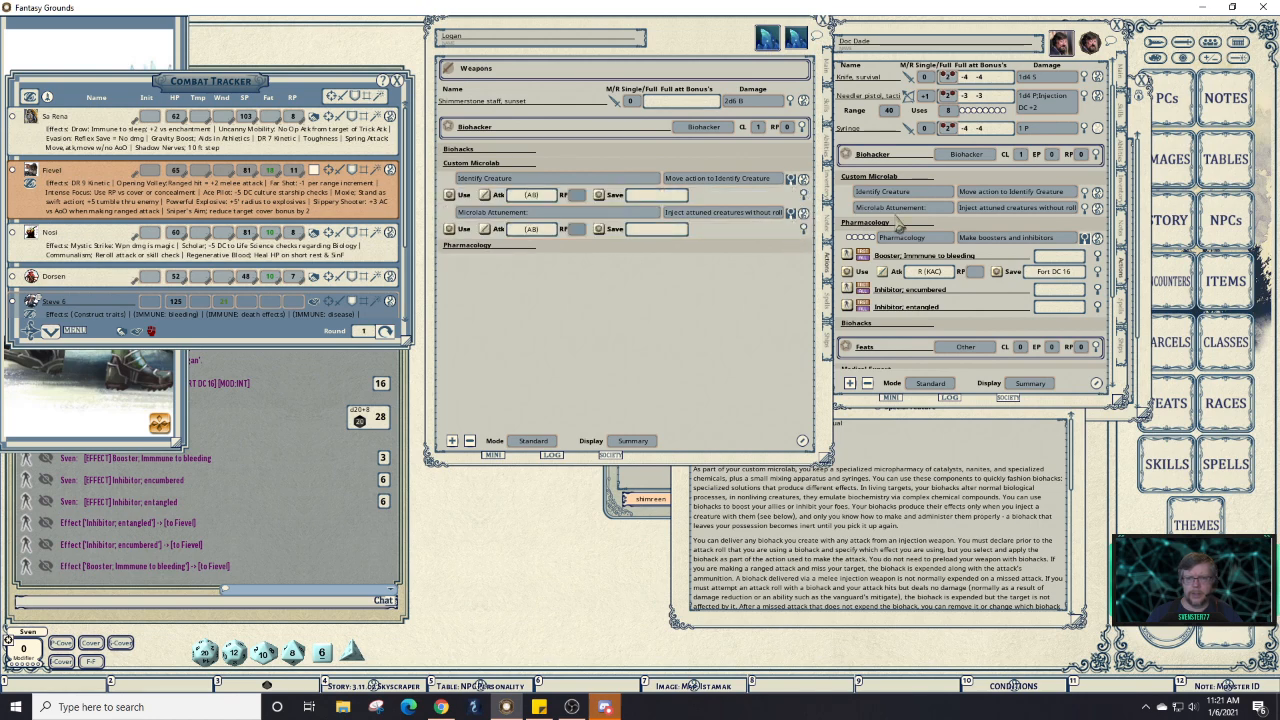
left_click(1086, 193)
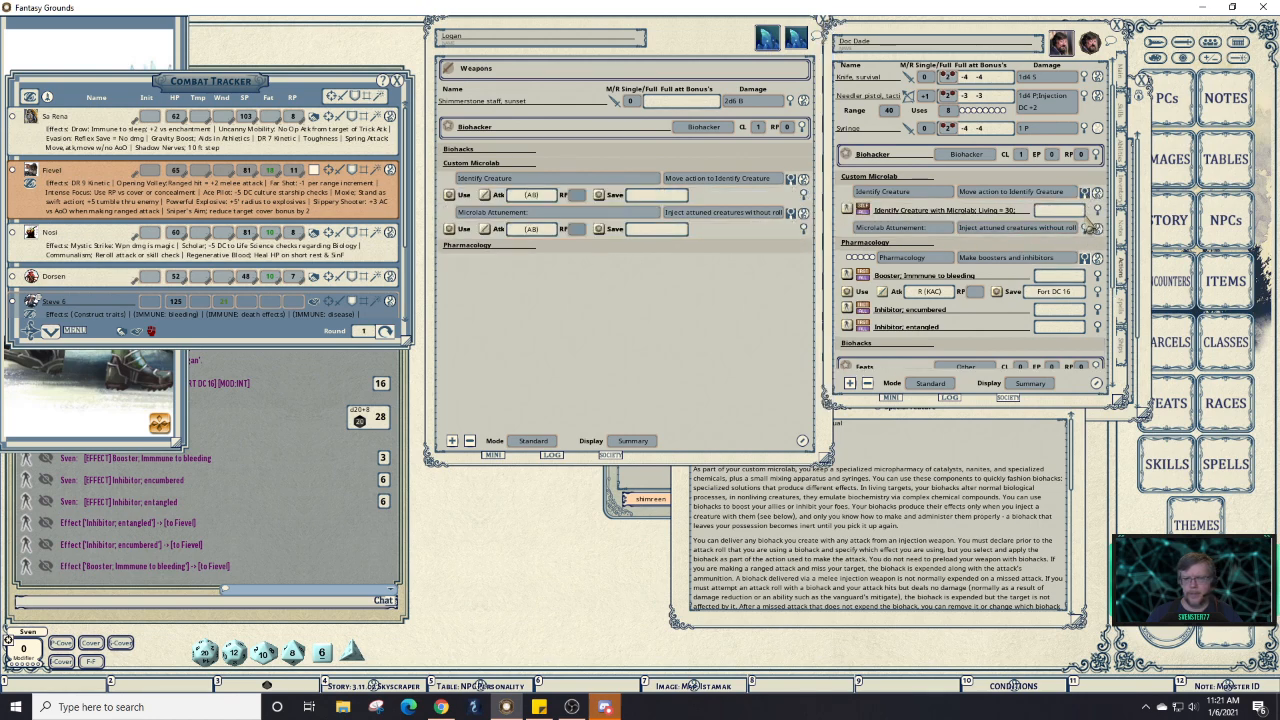
left_click(1094, 229)
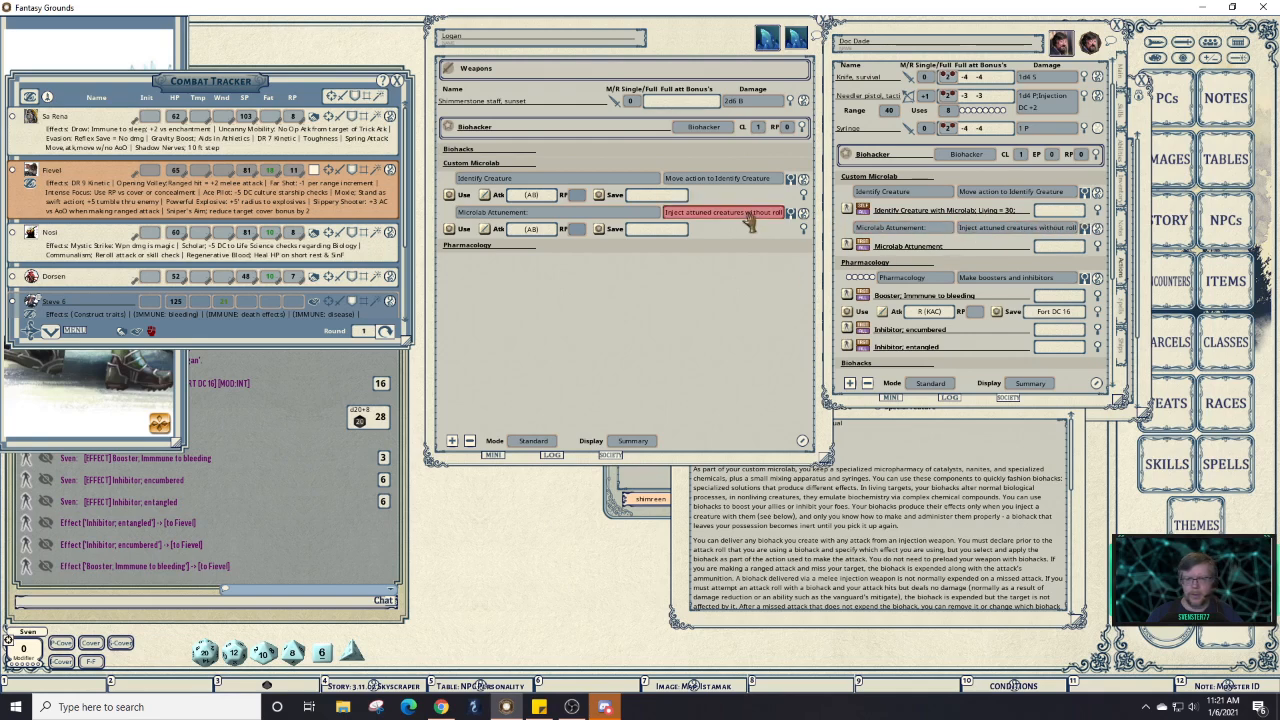
Add a blank effect line under both Identify Creature and Microlab Attunement.
right_click(598, 178)
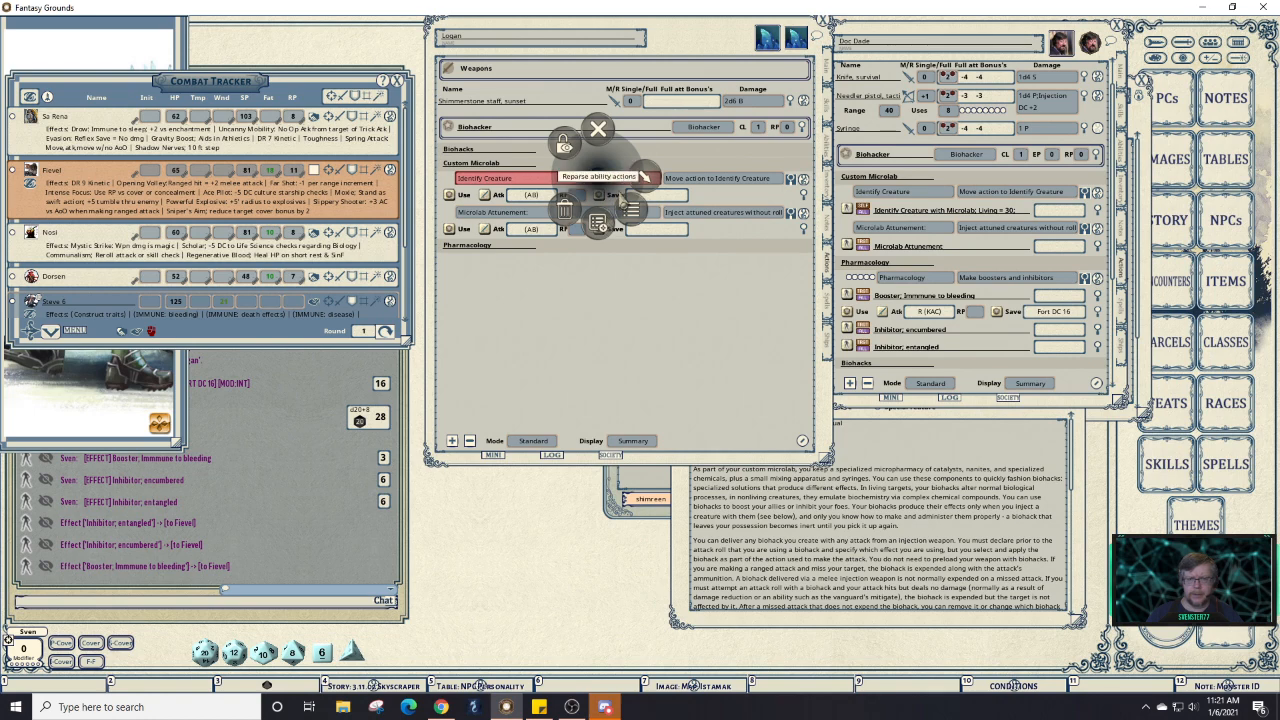
left_click(641, 183)
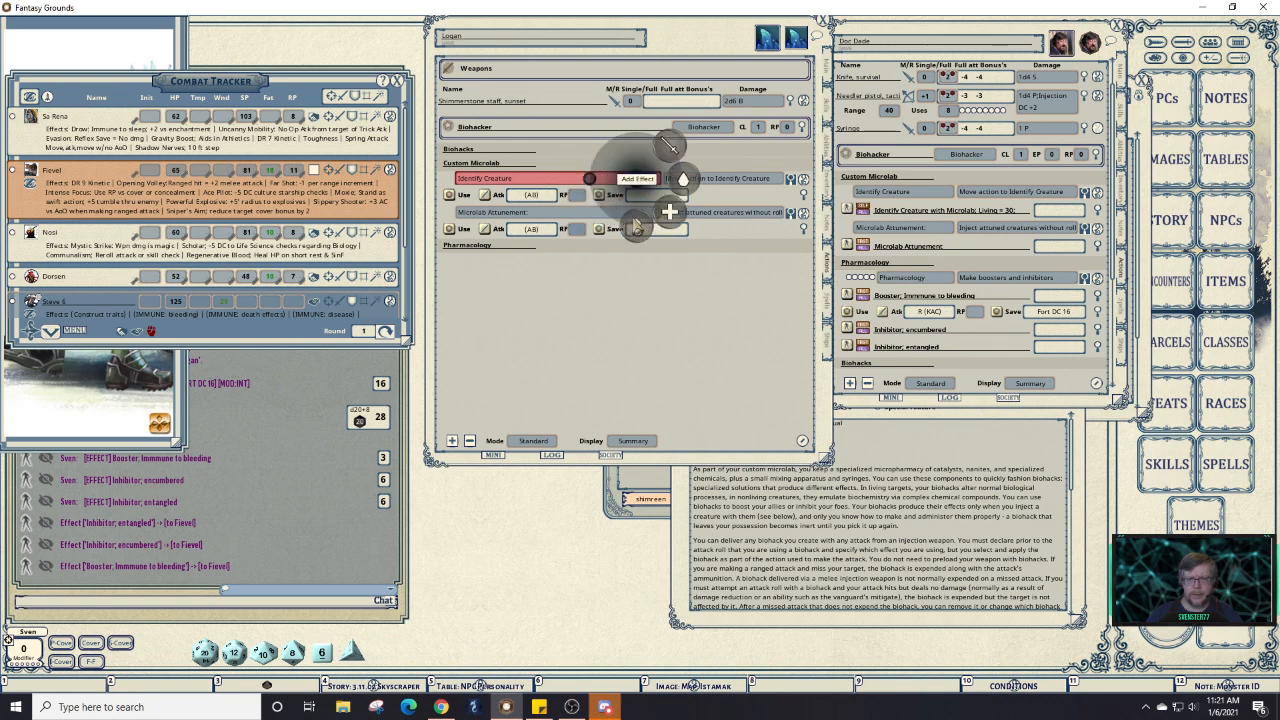
left_click(634, 219)
right_click(600, 232)
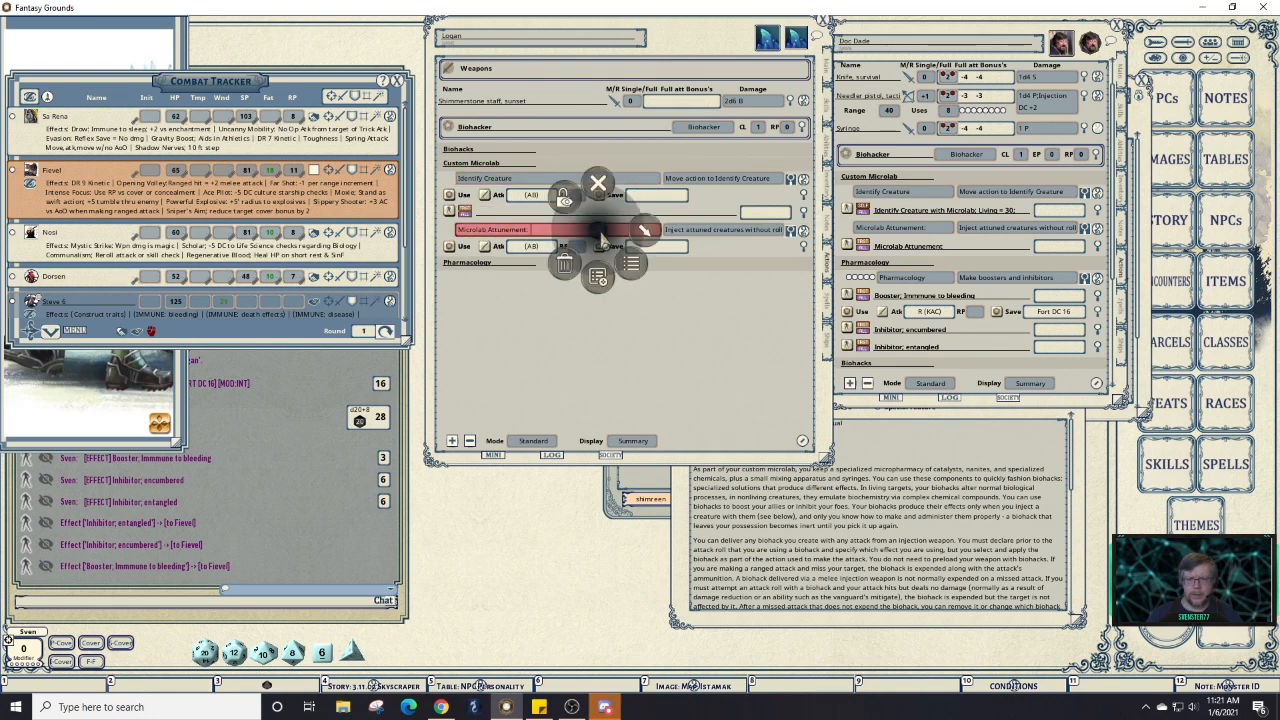
left_click(641, 237)
left_click(641, 282)
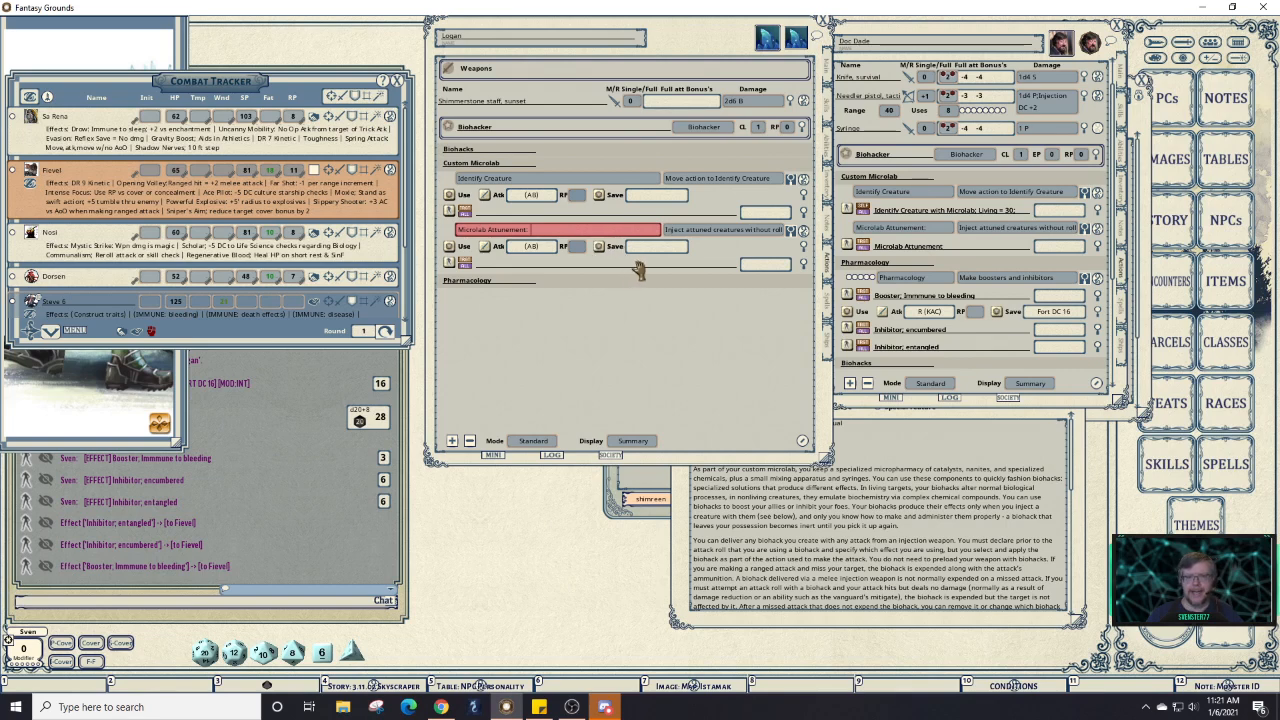
Delete both abilities' old attack lines and open the reference's Microlab Attunement description.
right_click(675, 255)
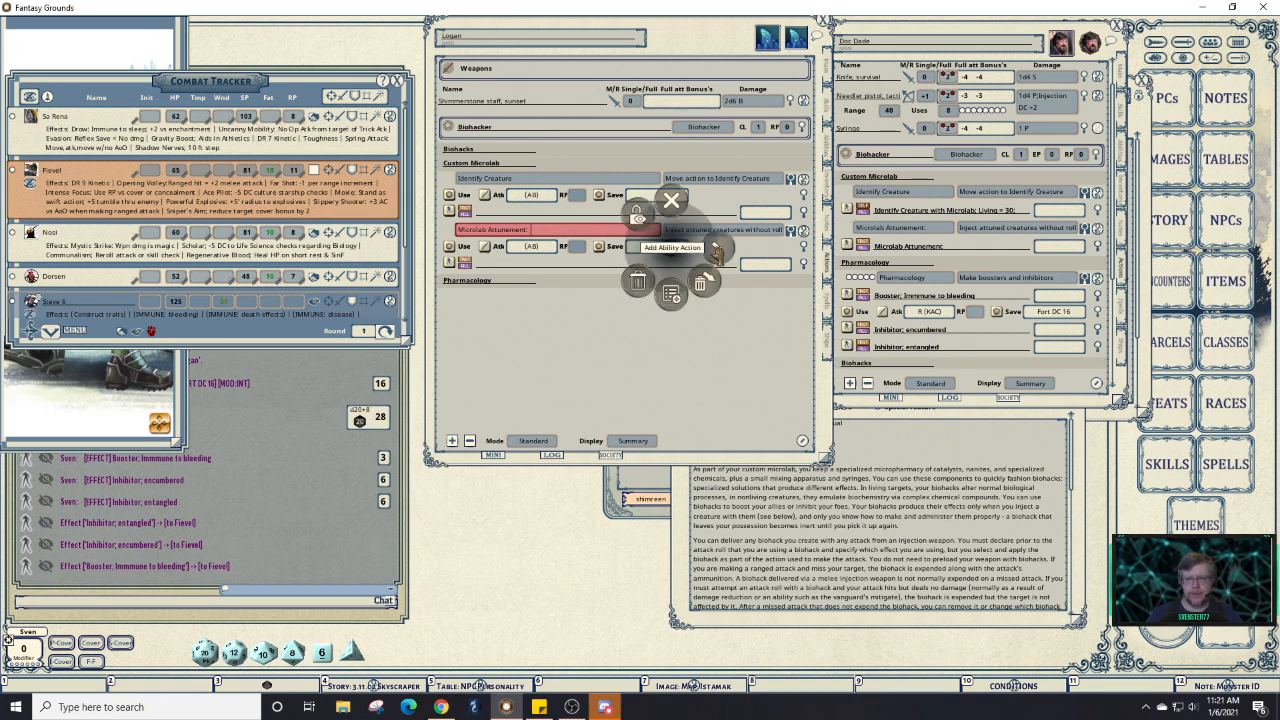
left_click(703, 283)
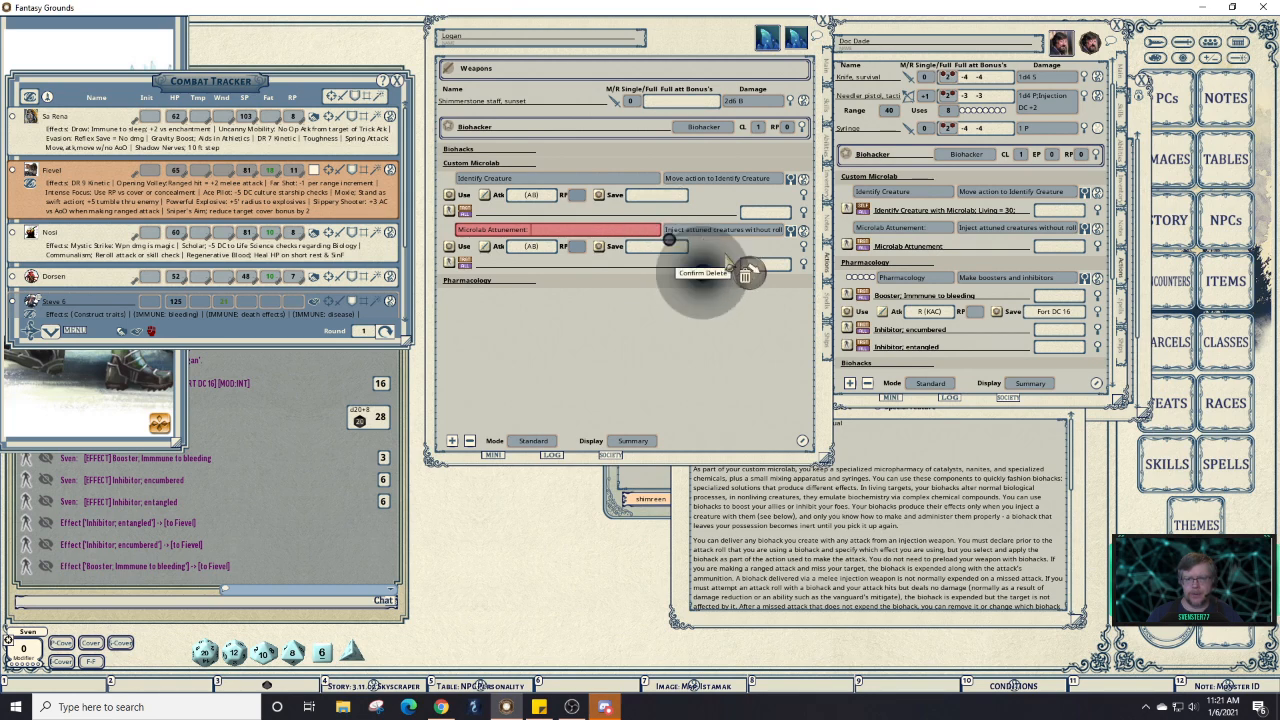
left_click(741, 271)
right_click(673, 196)
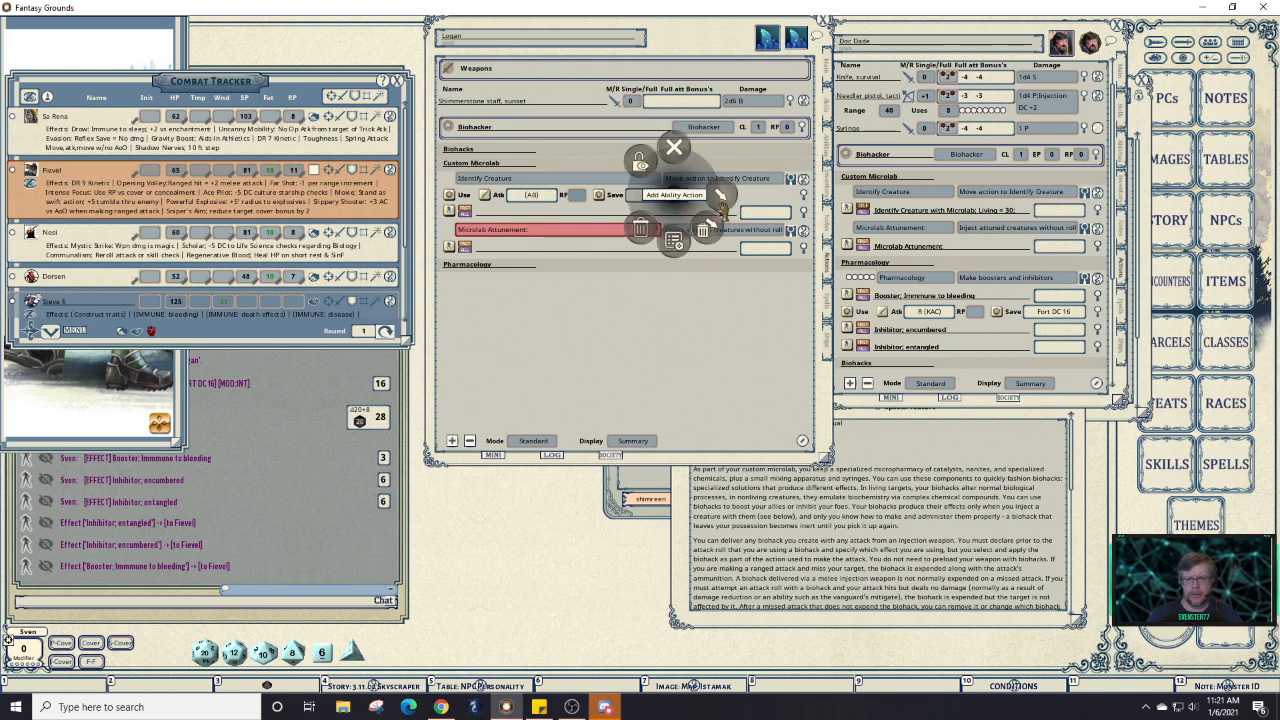
left_click(703, 230)
left_click(748, 236)
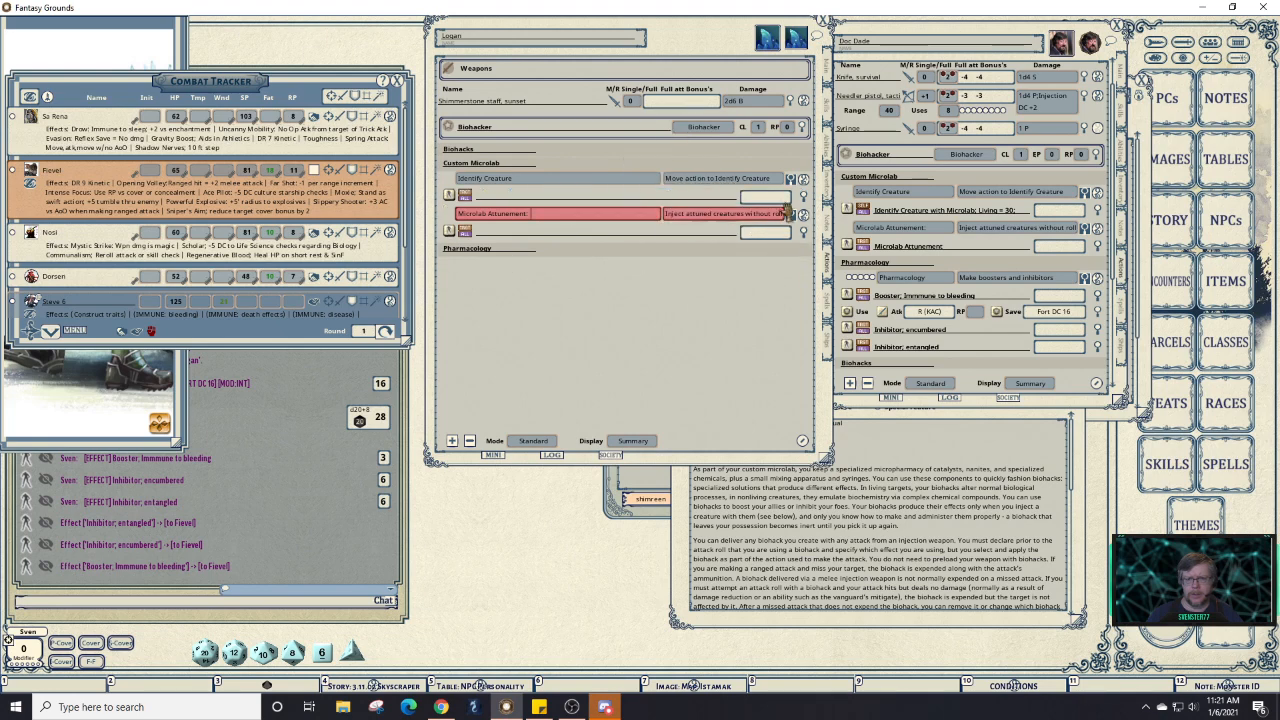
left_click(1098, 229)
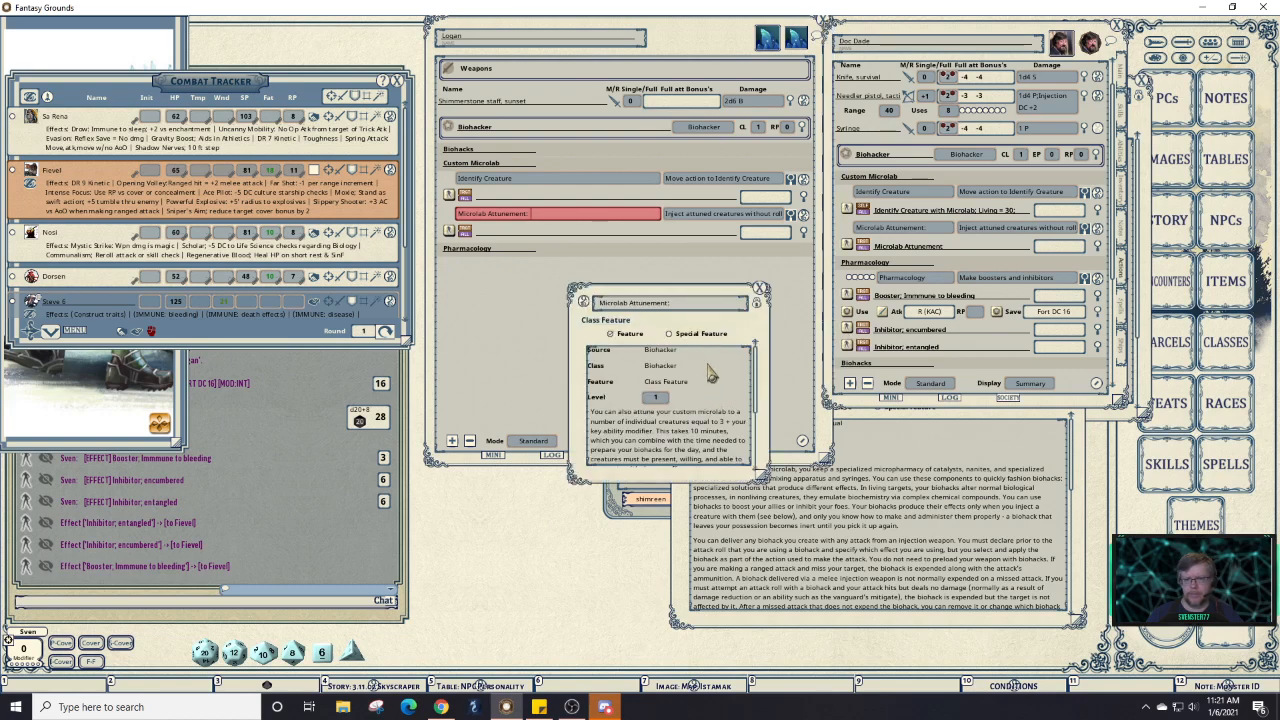
Compare both sheets' Microlab Attunement feature descriptions side by side, then close them.
left_click_drag(762, 322, 1039, 322)
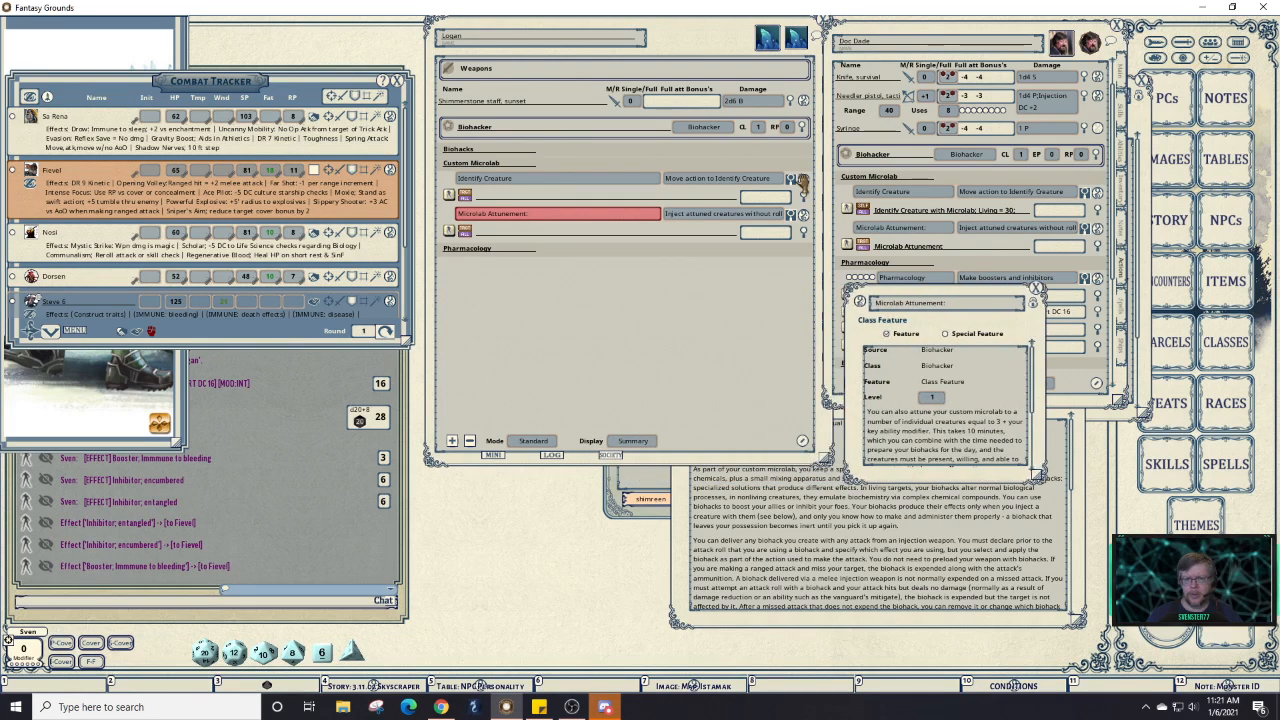
left_click(803, 182)
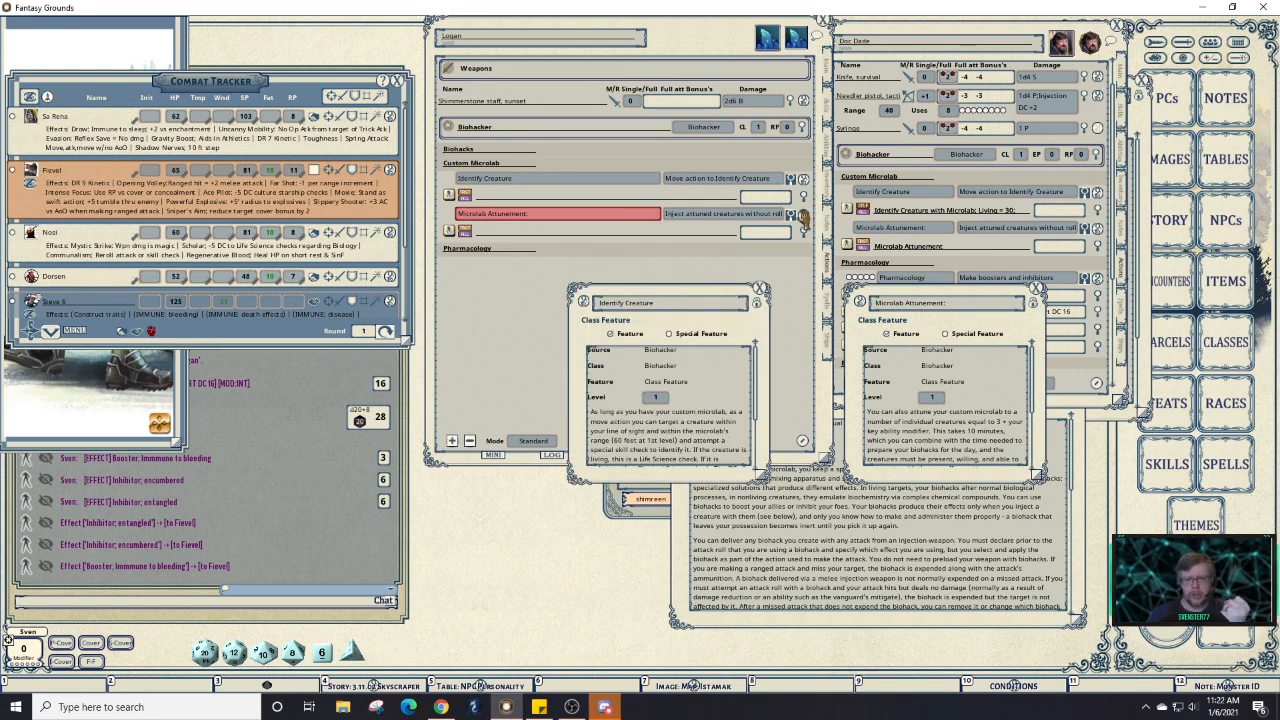
left_click(803, 216)
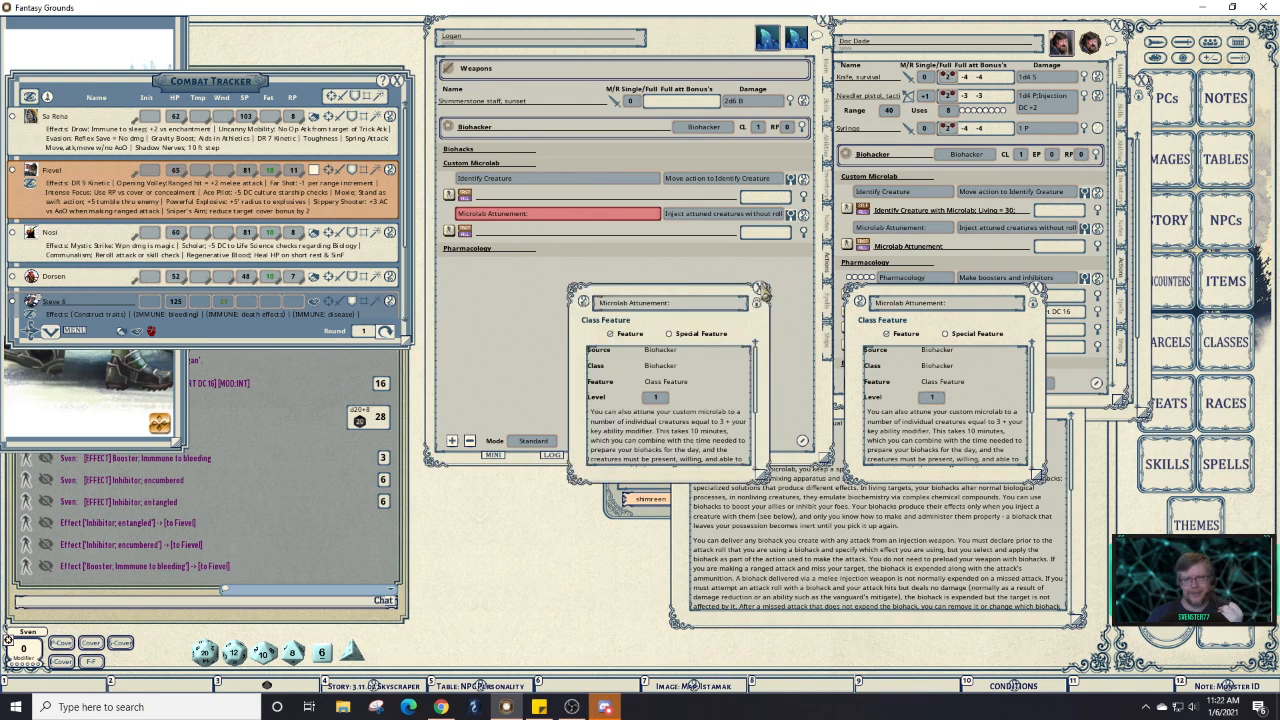
left_click(760, 289)
left_click(1037, 289)
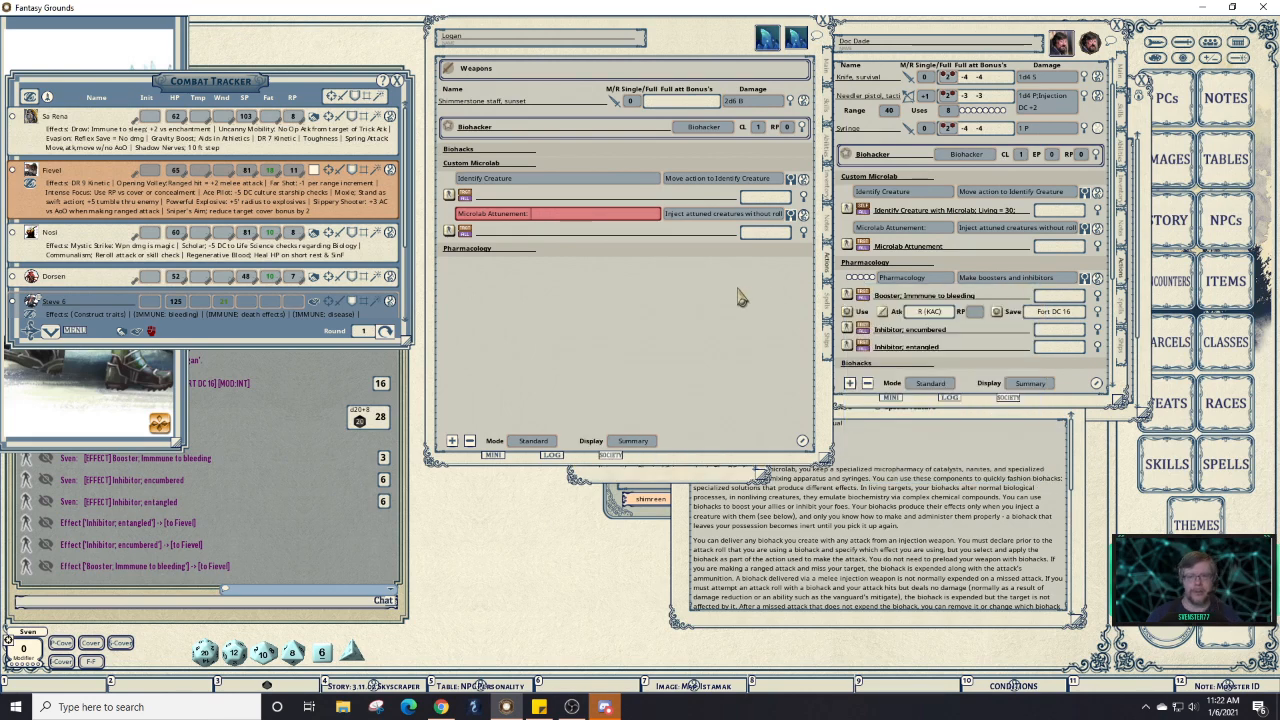
Copy the reference's effect 'Identify Creature with Microlab: Living = 30;' into Logan's Identify Creature effect line.
left_click(545, 201)
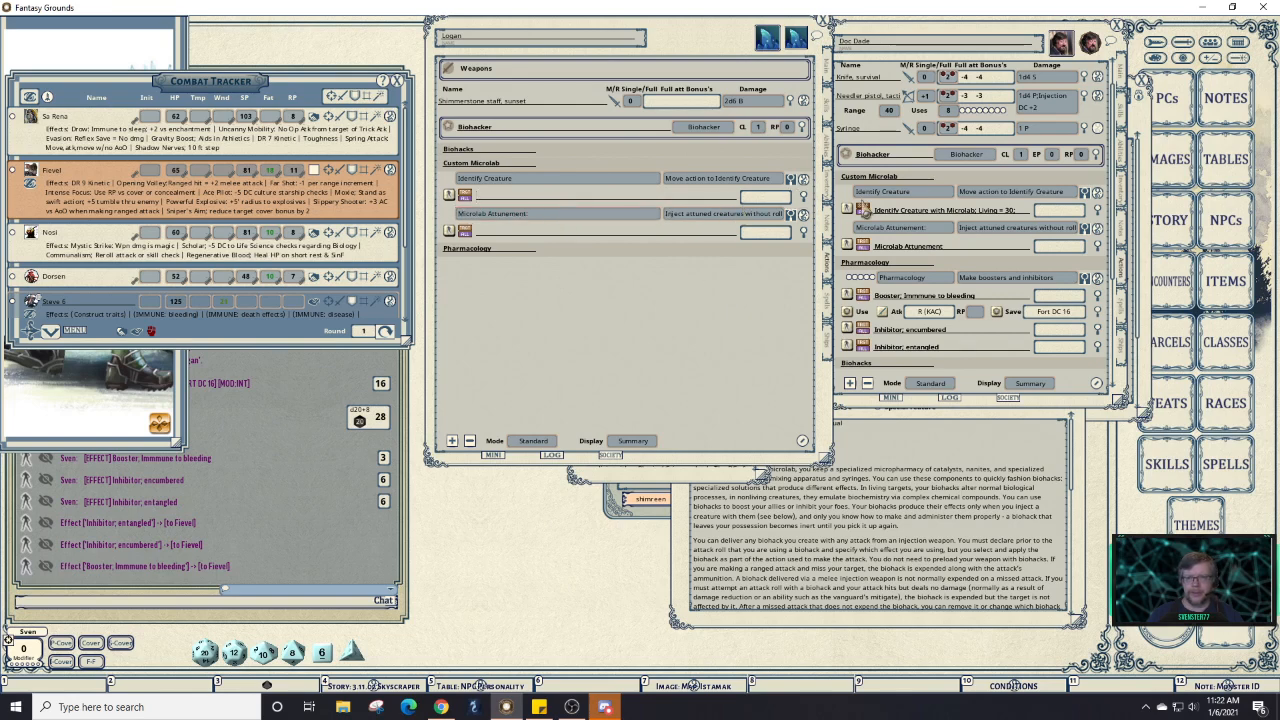
left_click(1023, 213)
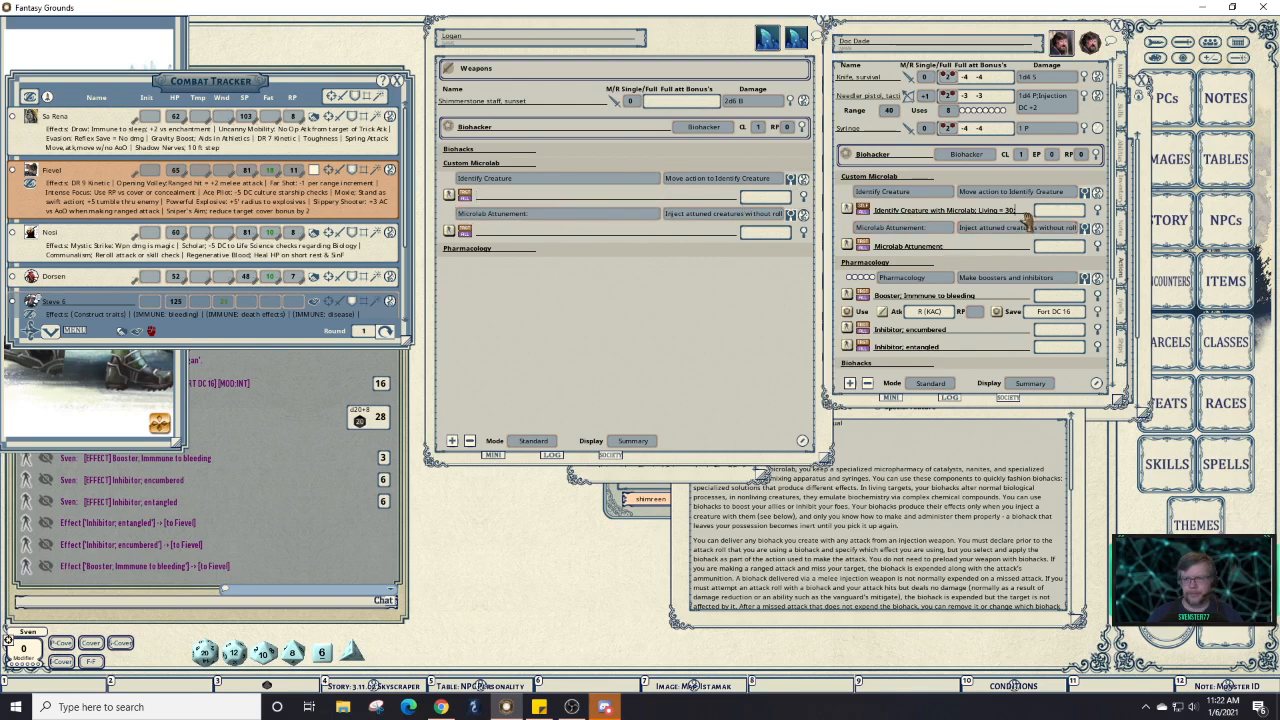
key("shift")
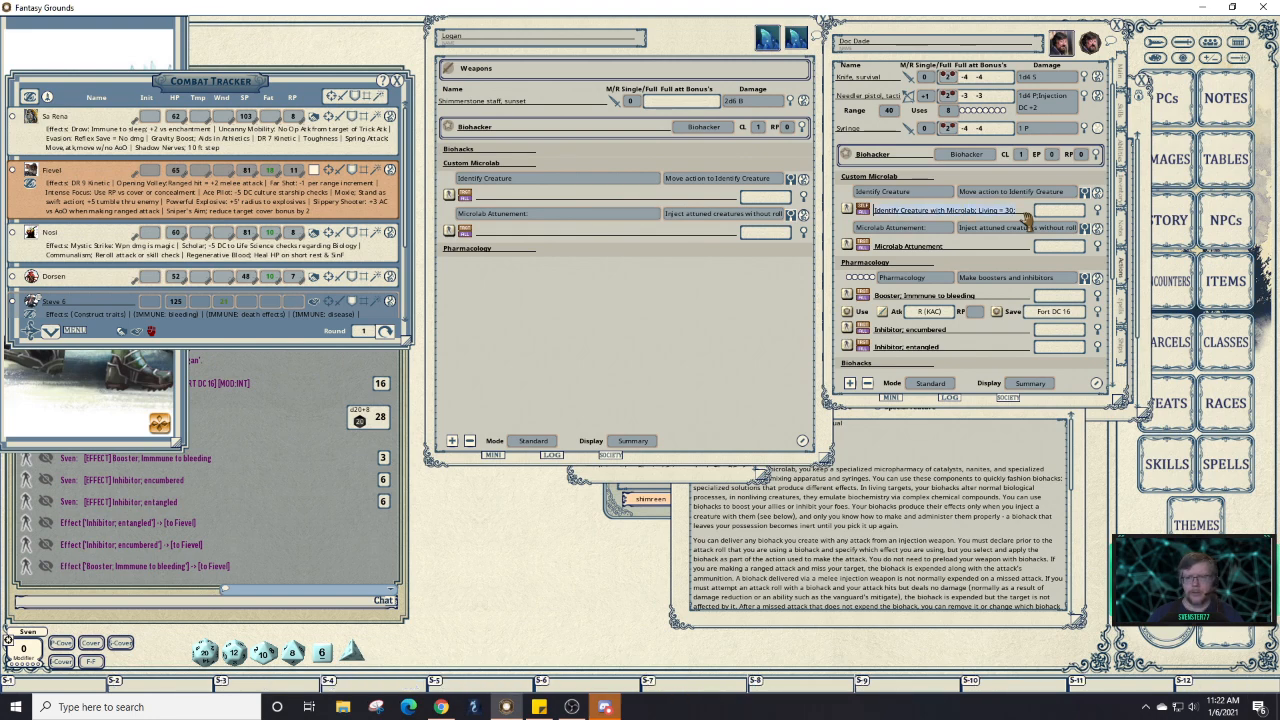
key("ctrl+c")
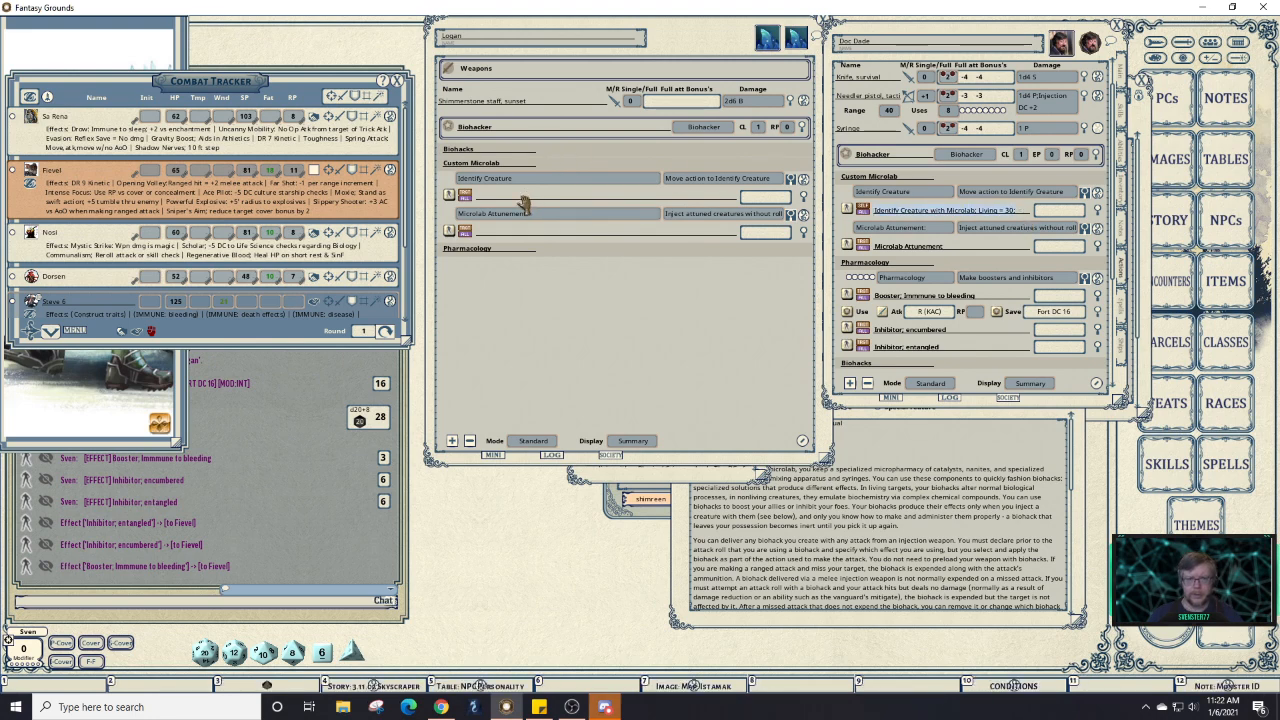
left_click(522, 197)
key("ctrl+v")
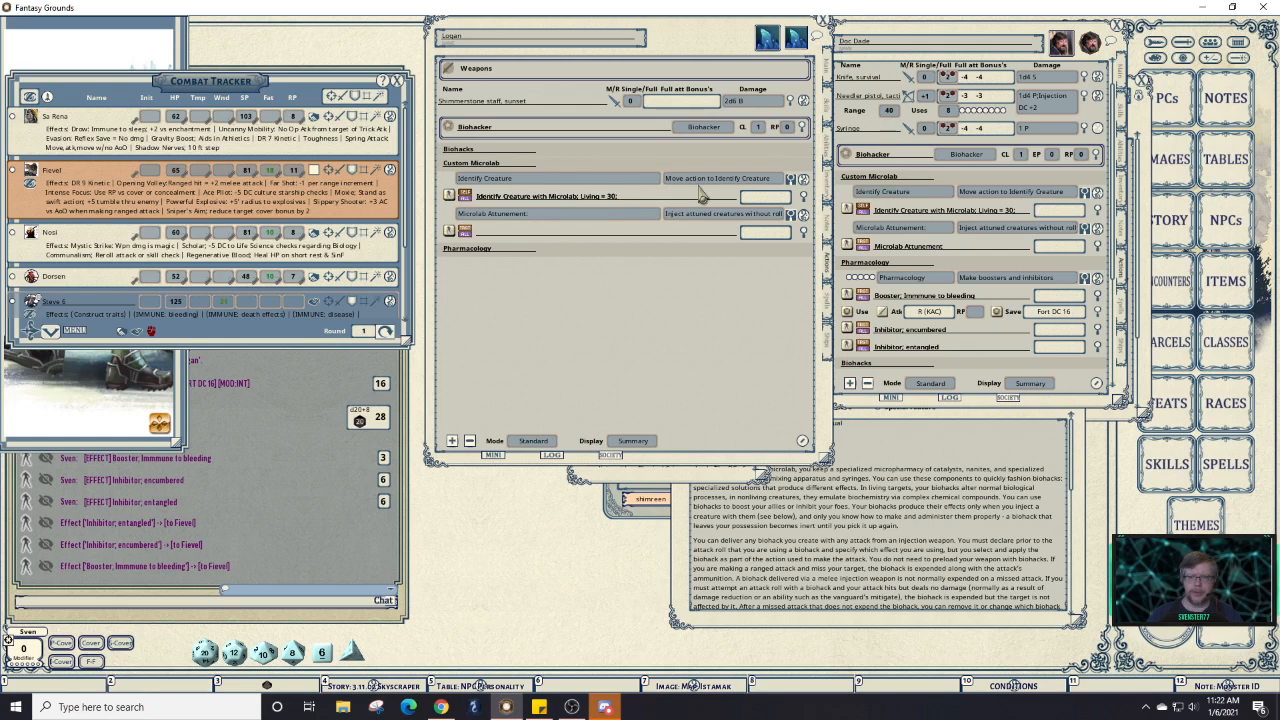
Open and enlarge the Identify Creature feature description, checking its Identify Creatures rules link.
left_click(803, 179)
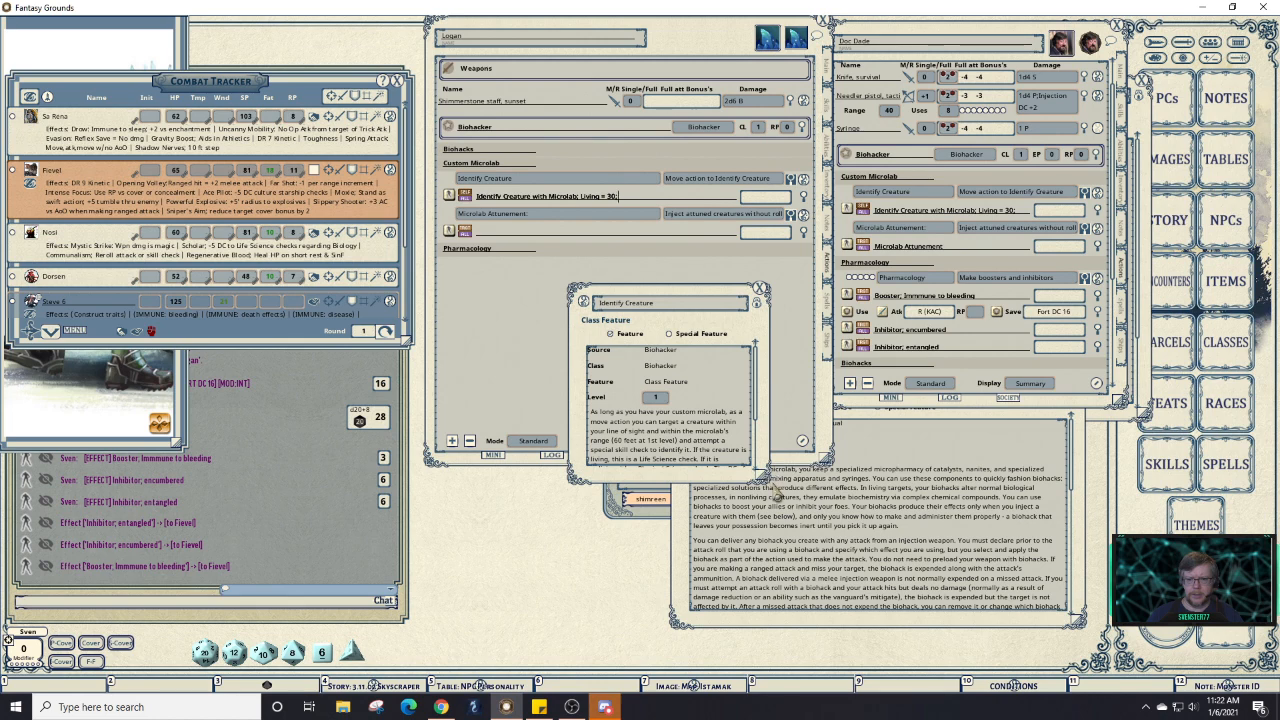
left_click_drag(772, 484, 1042, 512)
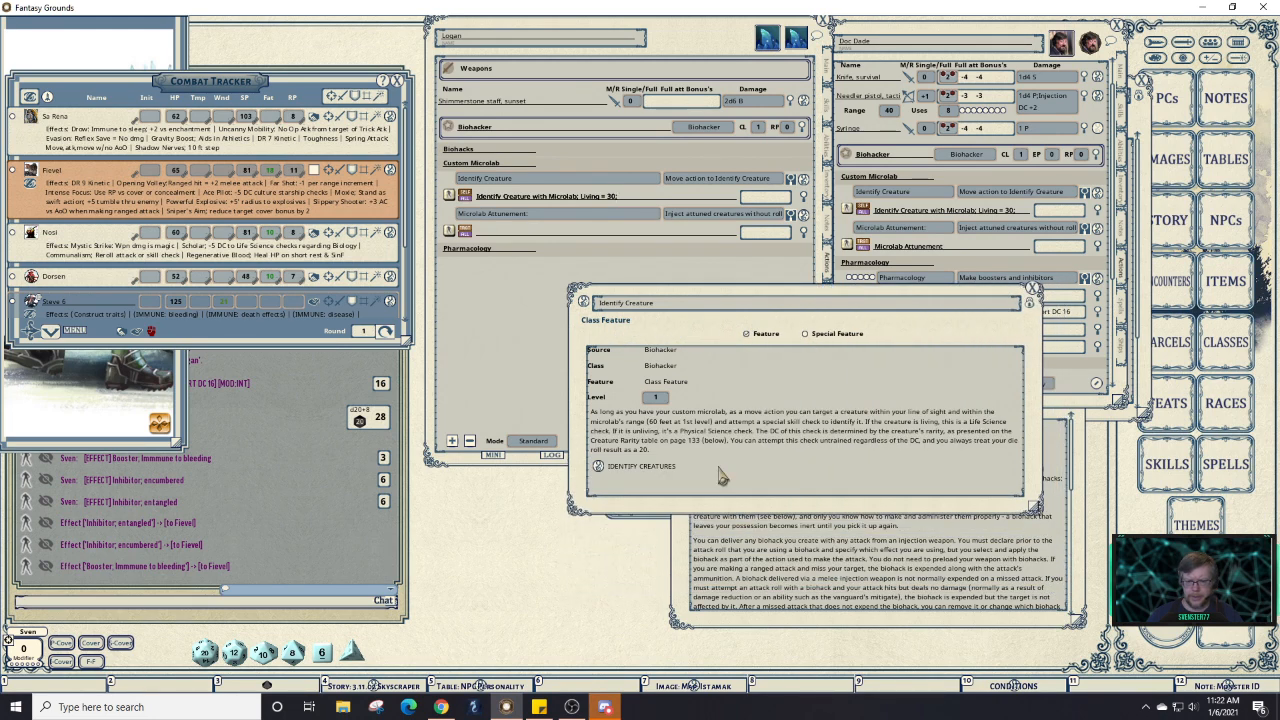
left_click(600, 470)
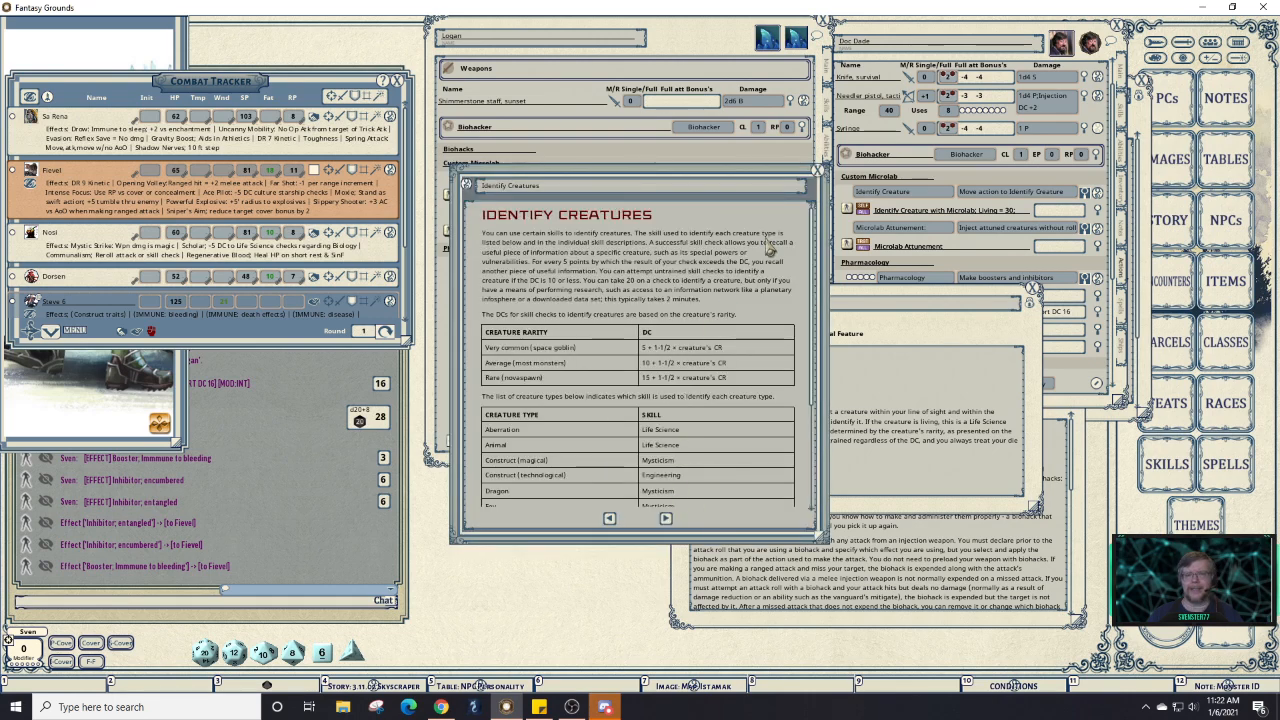
left_click(817, 170)
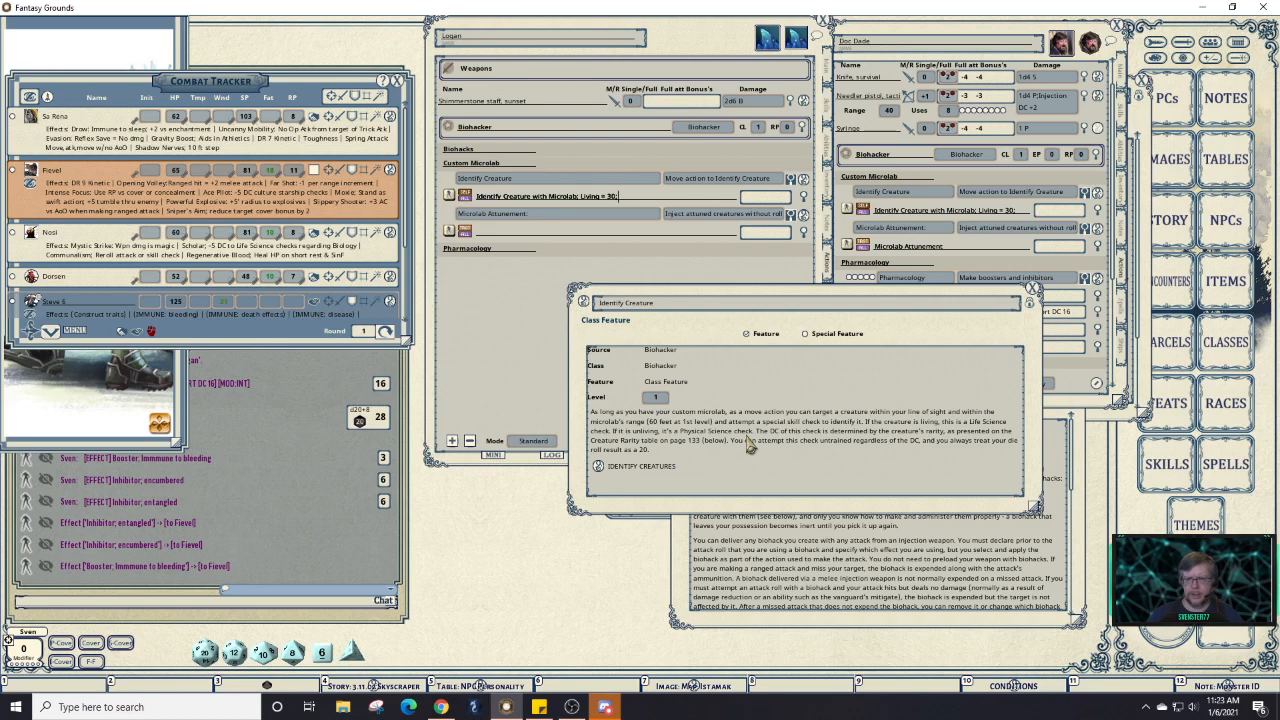
Check Doc Dade's Nonliving DC, then append 'Nonliving = 25' after Living = 30 in Logan's Identify Creature effect.
left_click(1098, 212)
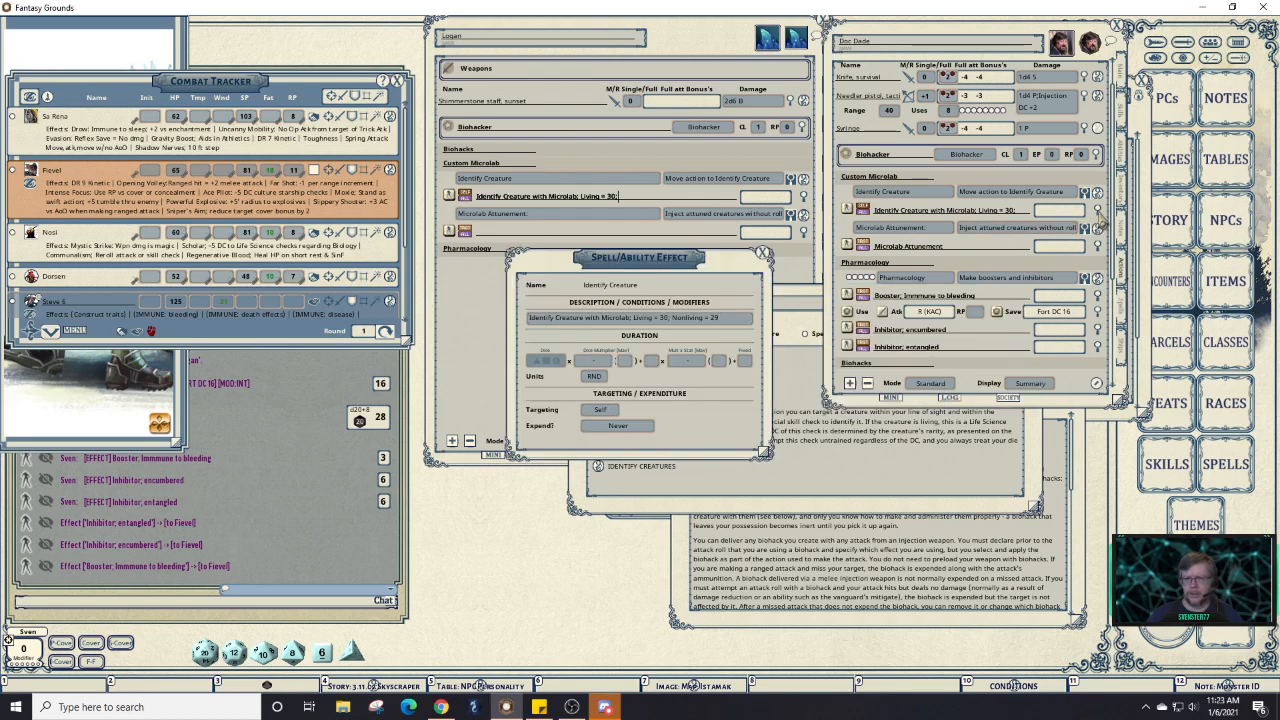
left_click(723, 319)
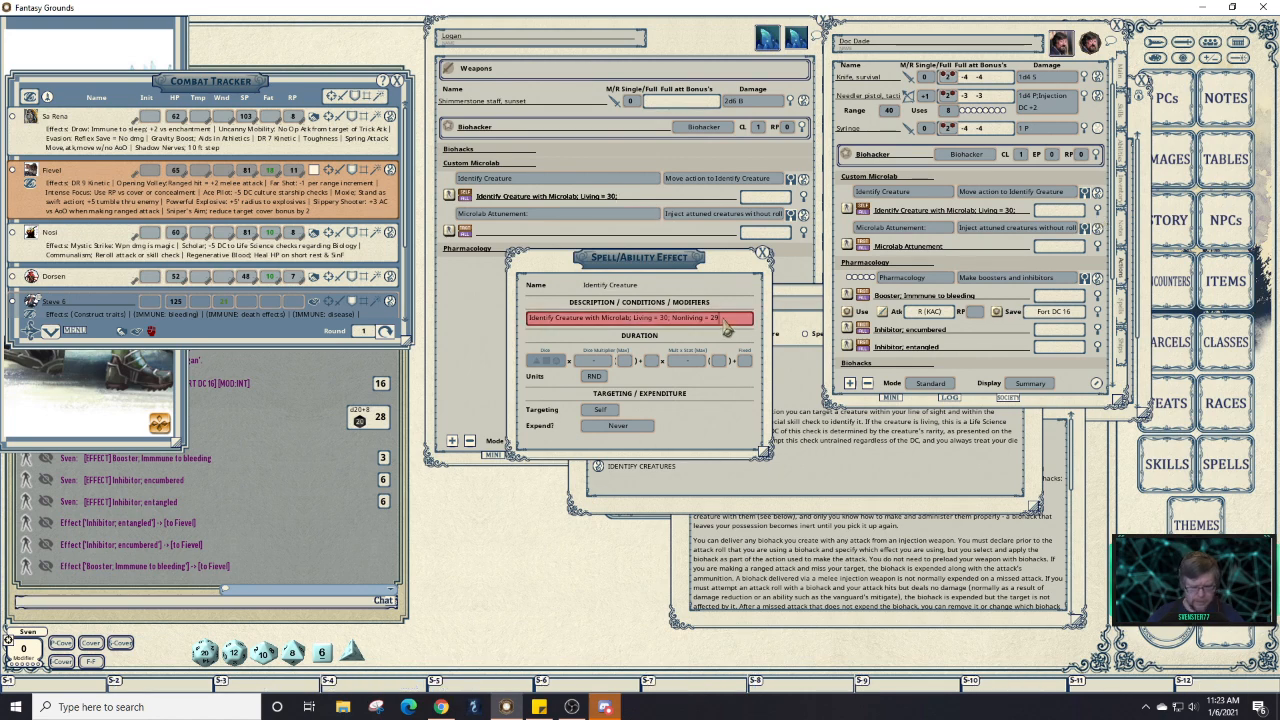
key("shift+Left")
key("shift+Left")
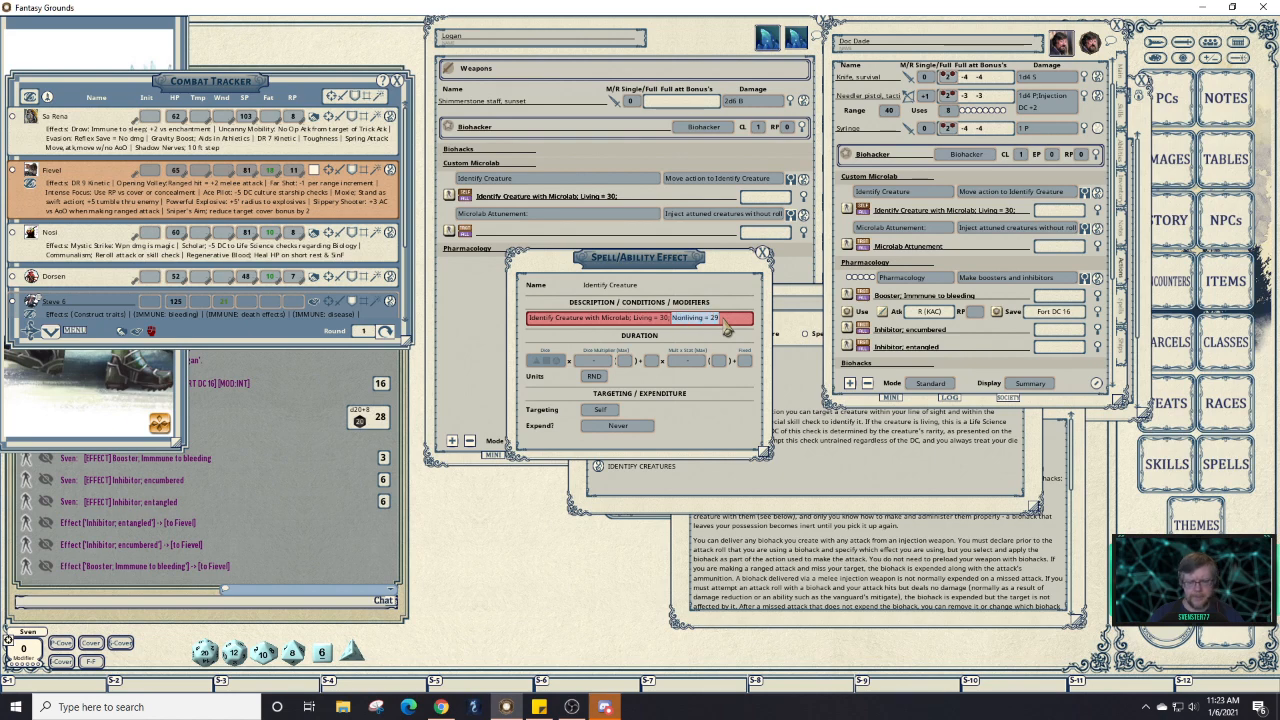
left_click(633, 200)
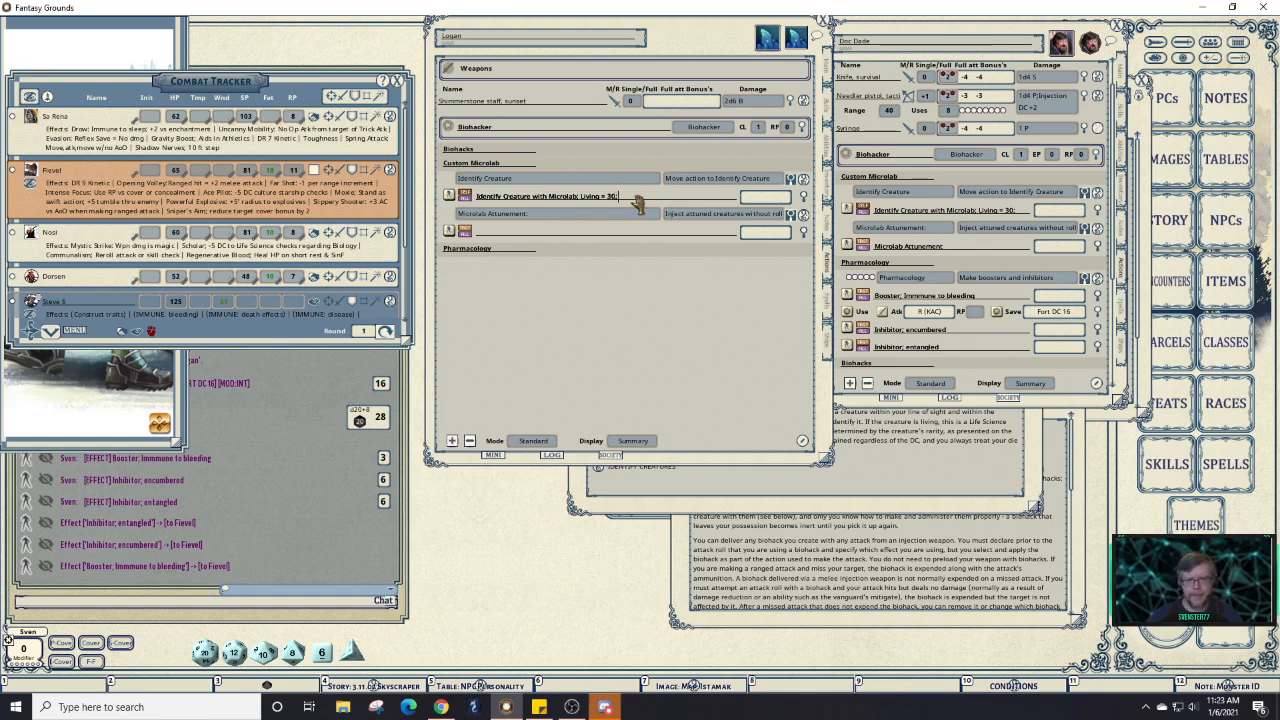
type("Nonliving = 25")
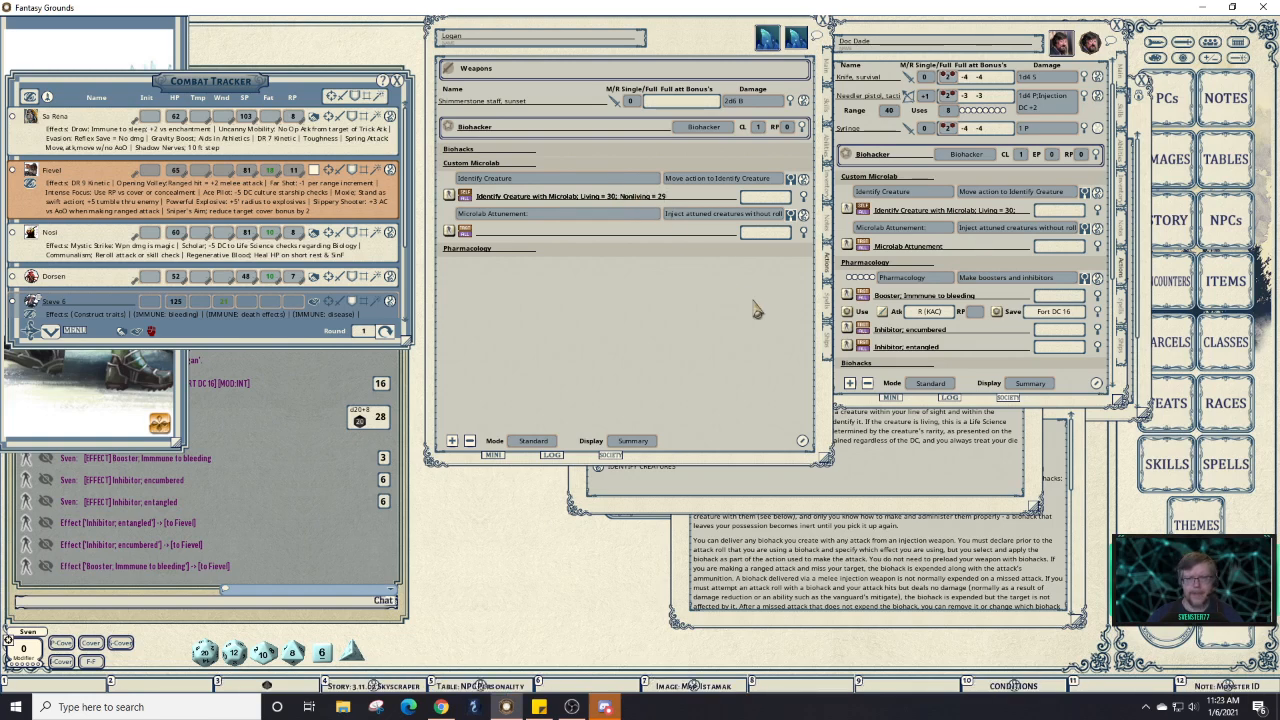
left_click(878, 474)
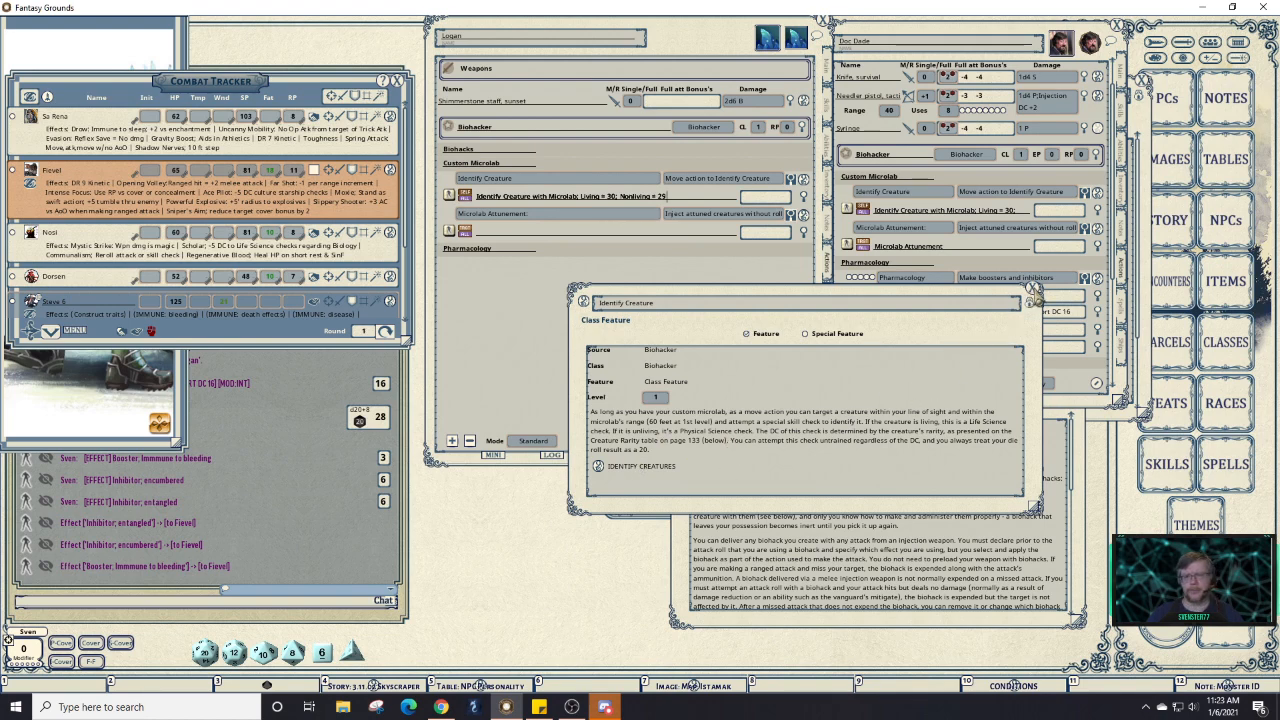
Close the Identify Creature feature window and show Logan's skills list.
left_click(1033, 289)
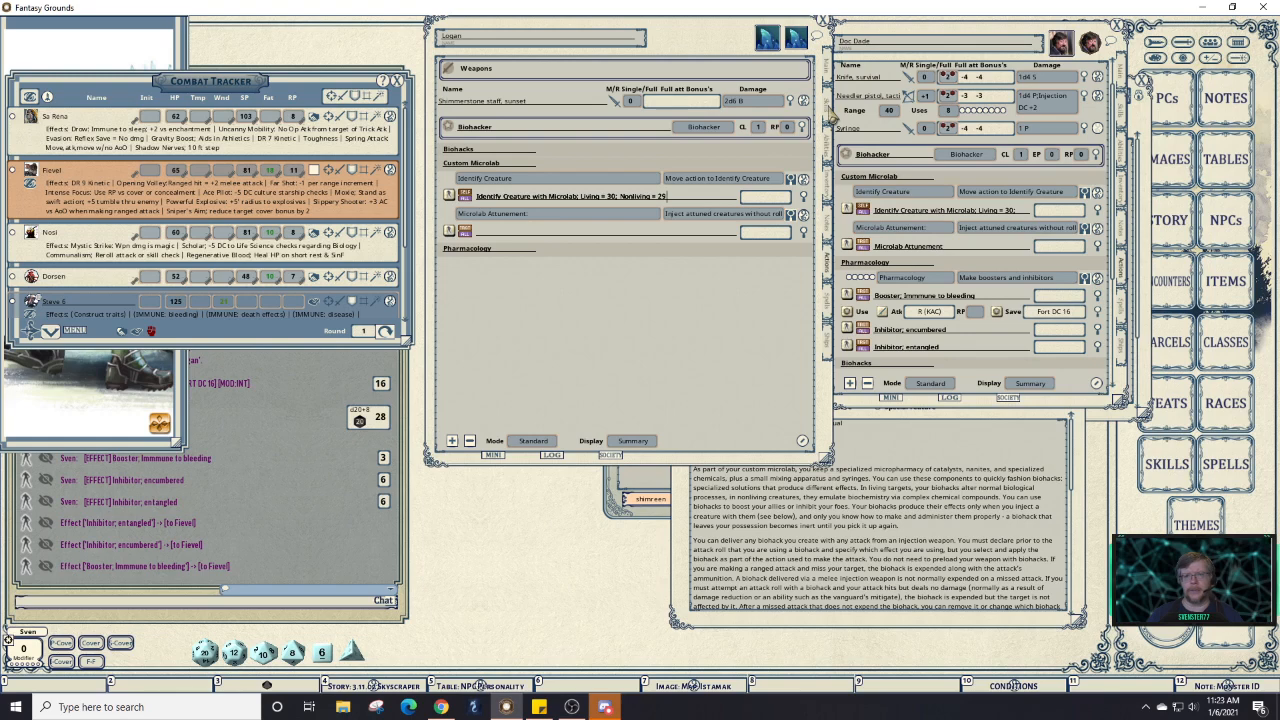
left_click(829, 118)
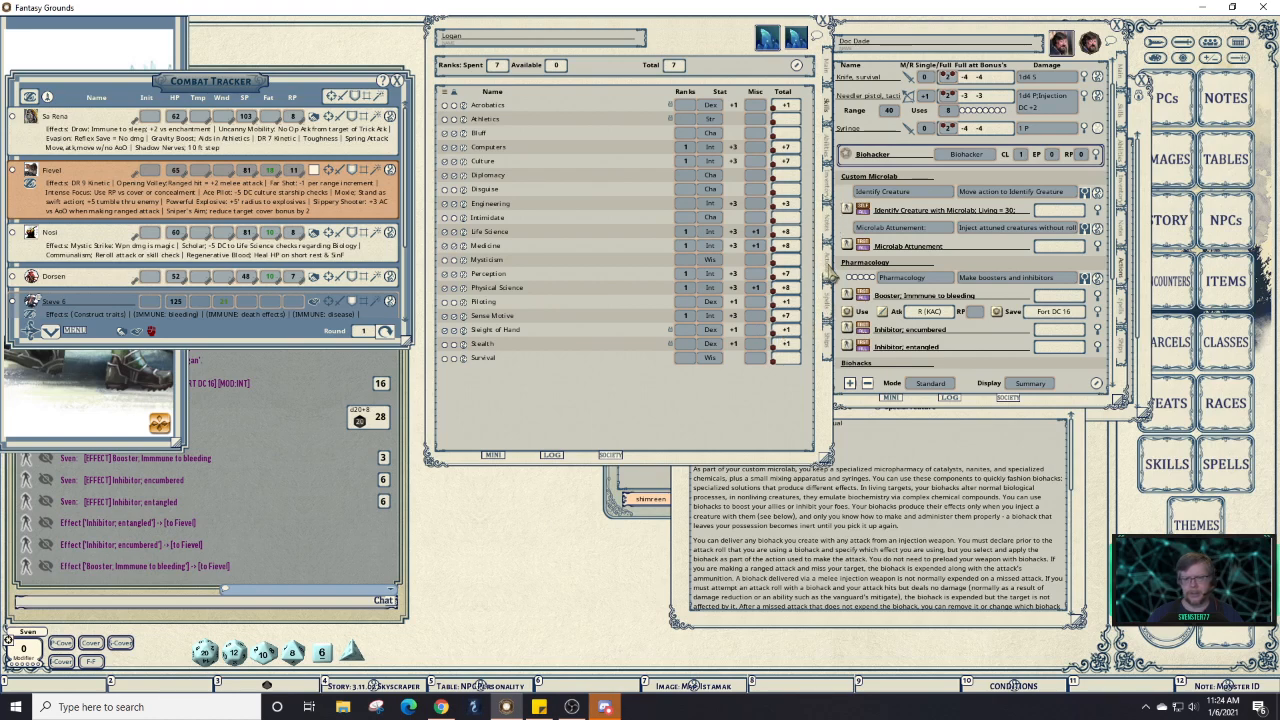
Change Logan's Identify Creature effect to Living = 28 and Nonliving = 28.
left_click(830, 271)
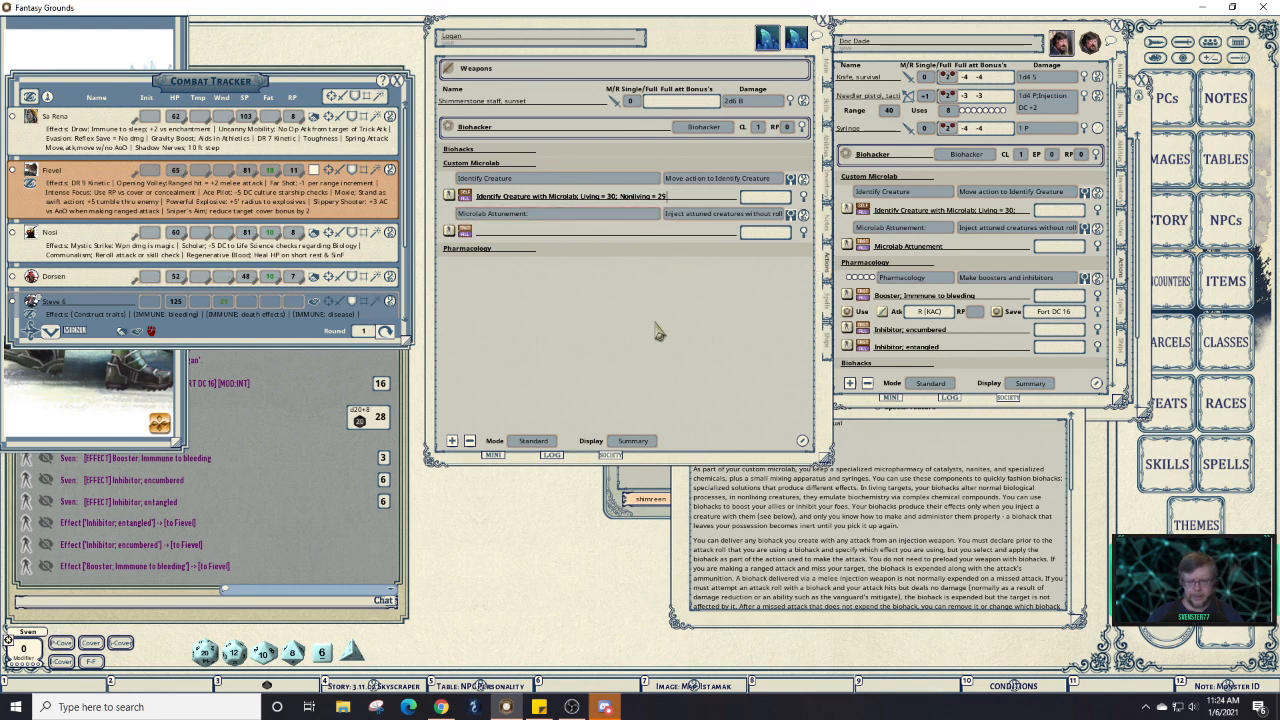
key("BackSpace")
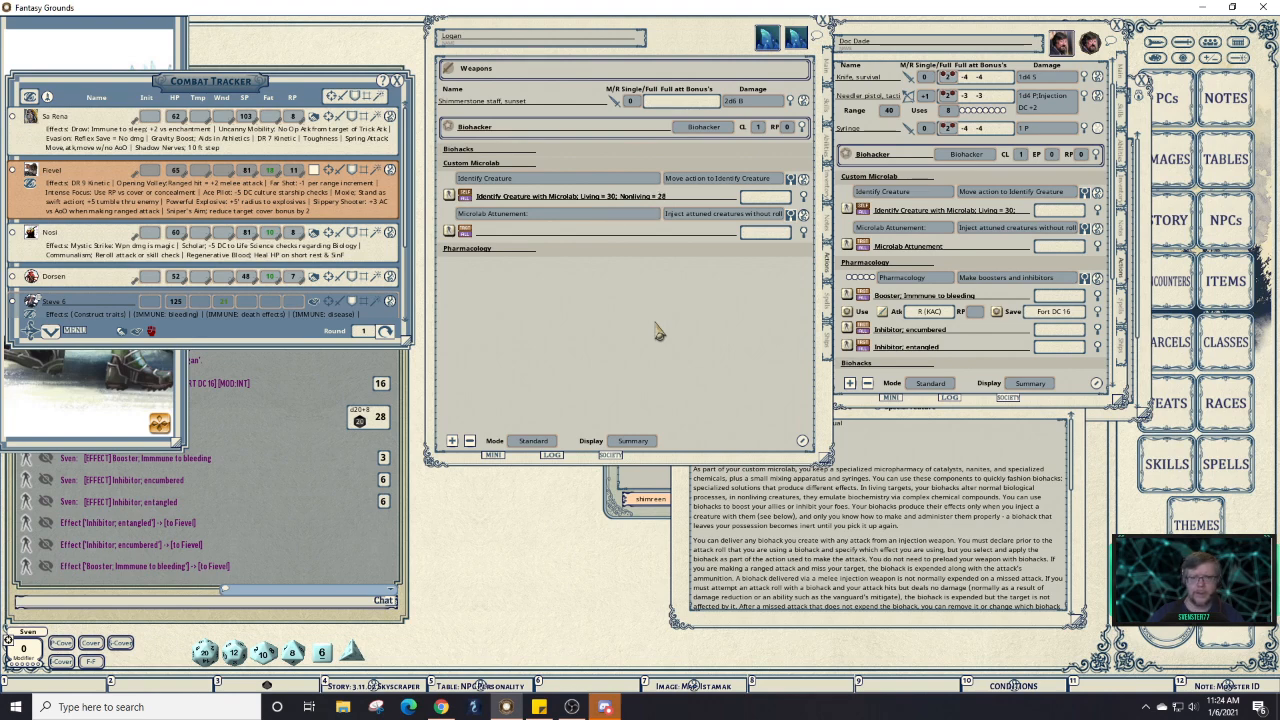
left_click(616, 198)
key("BackSpace")
key("BackSpace")
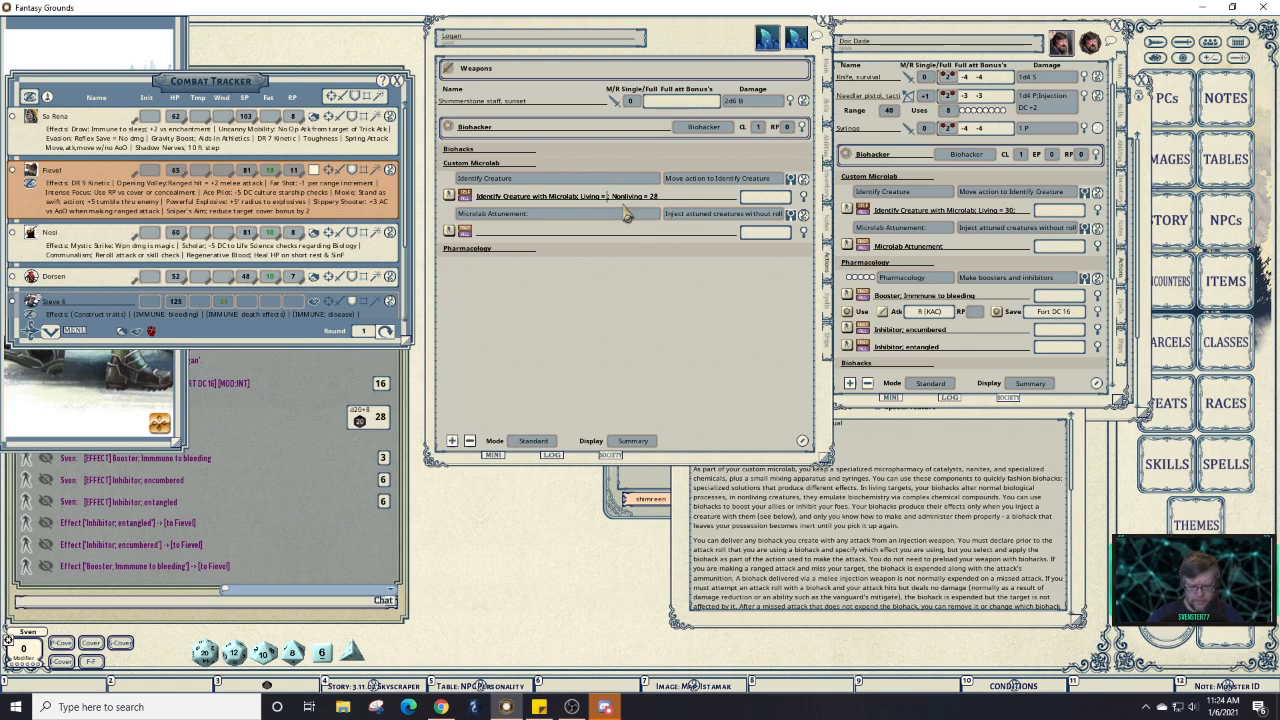
type("28")
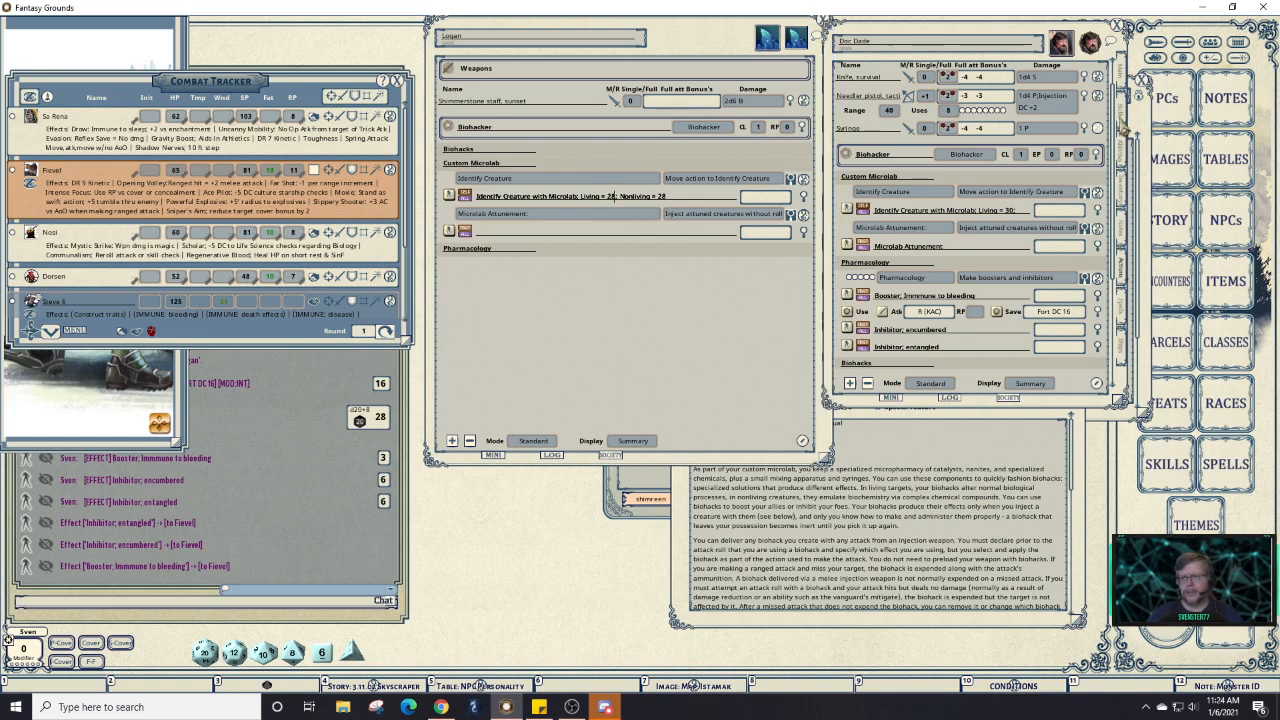
Compare Doc Dade's skills and actions, then expand Logan's Pharmacology biohack entries.
left_click(1123, 129)
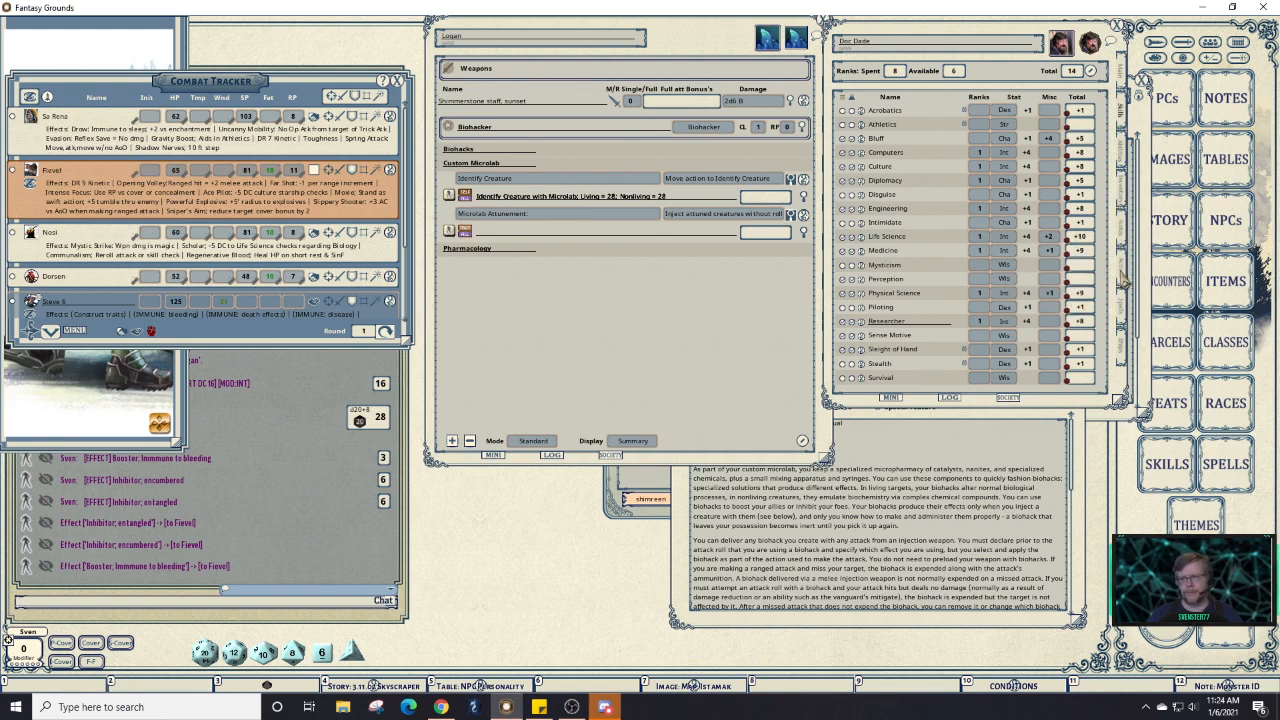
left_click(1126, 268)
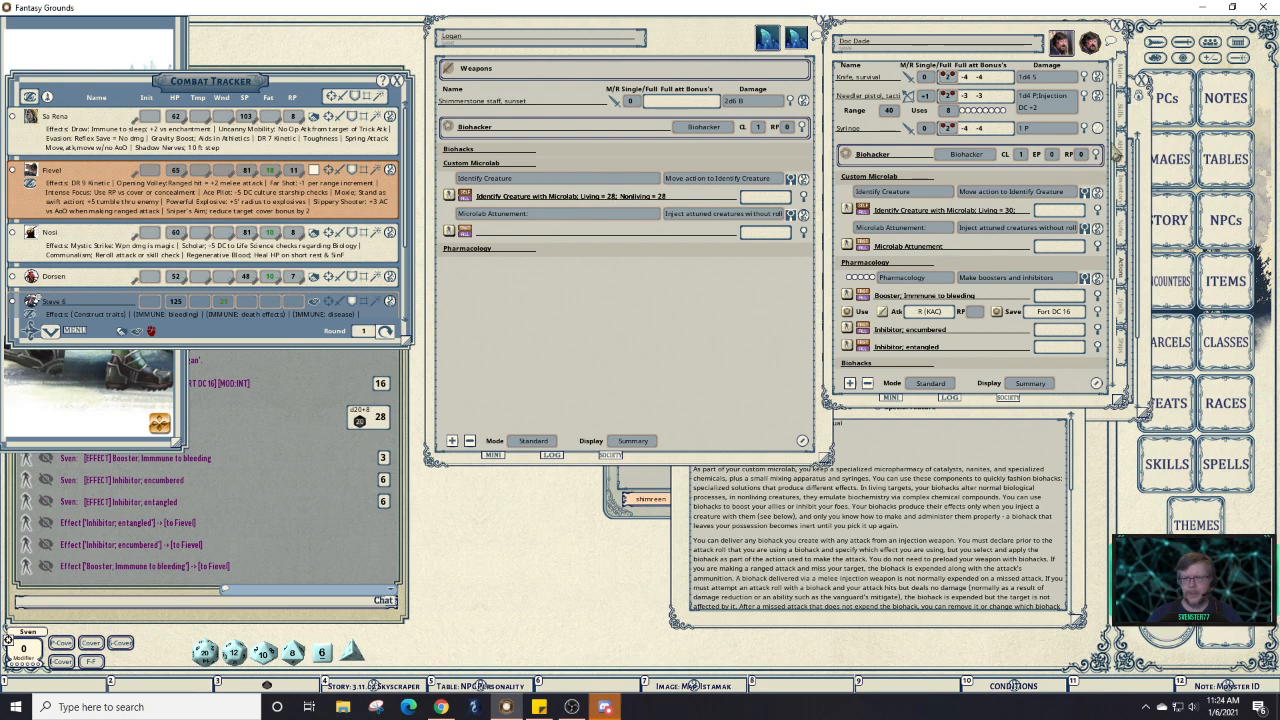
left_click(1122, 122)
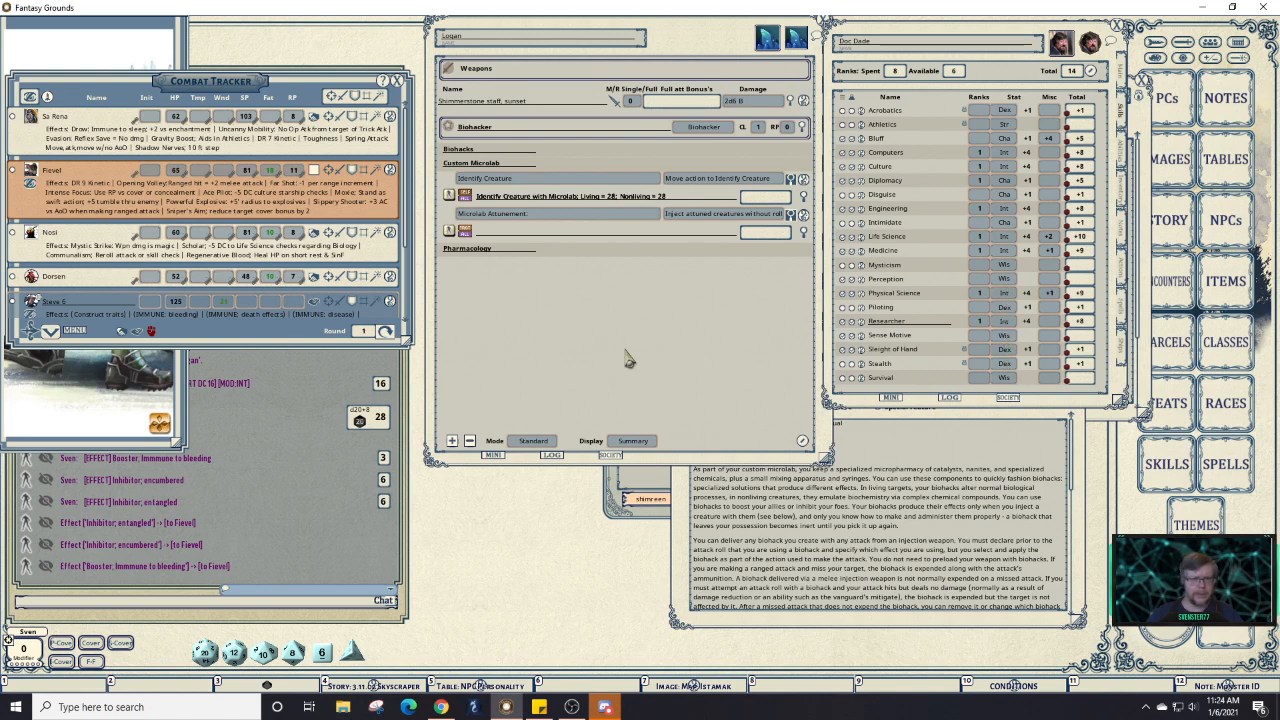
left_click(591, 260)
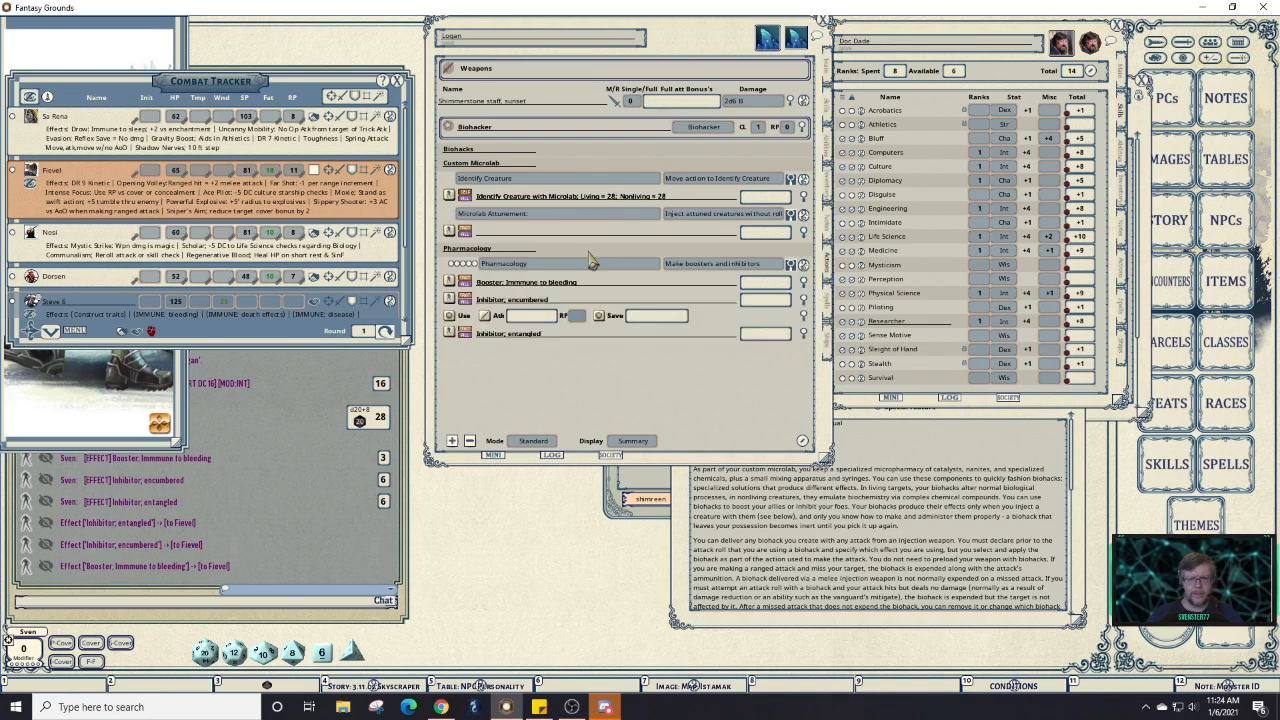
Enlarge and read the Pharmacology feature description, close it, and show Logan's class abilities.
left_click(803, 268)
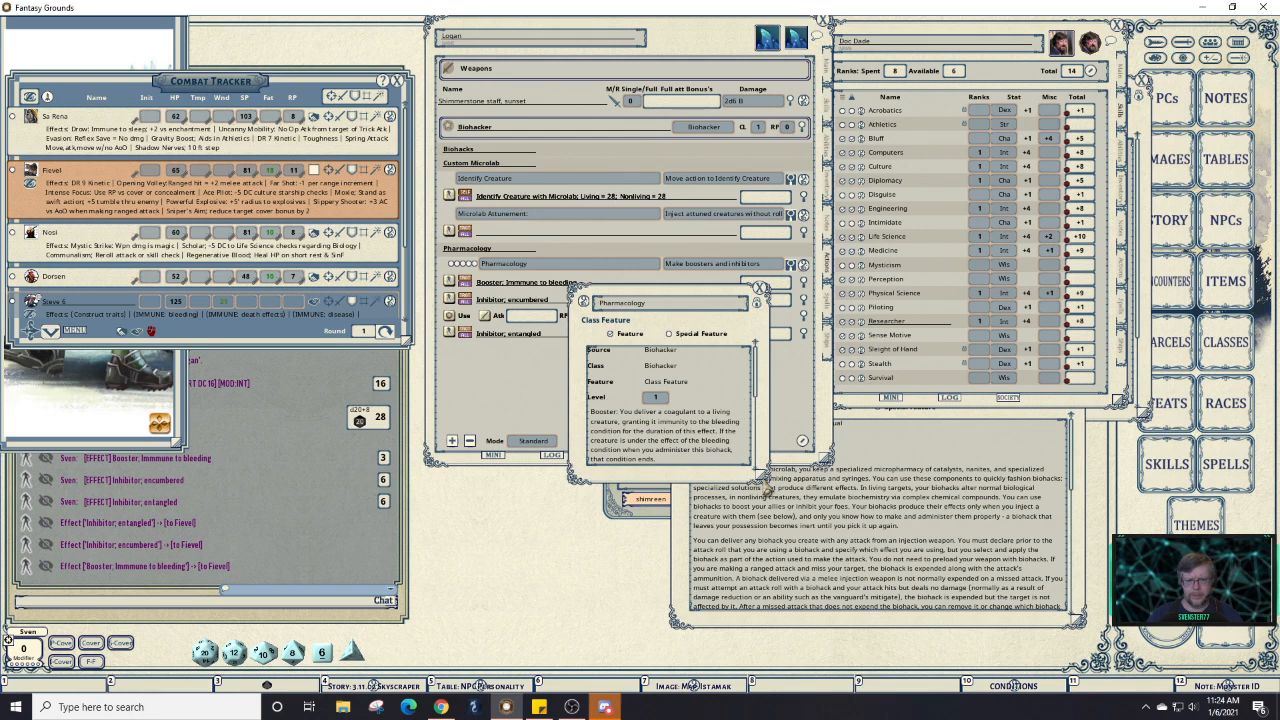
left_click_drag(760, 476, 843, 484)
left_click(732, 478)
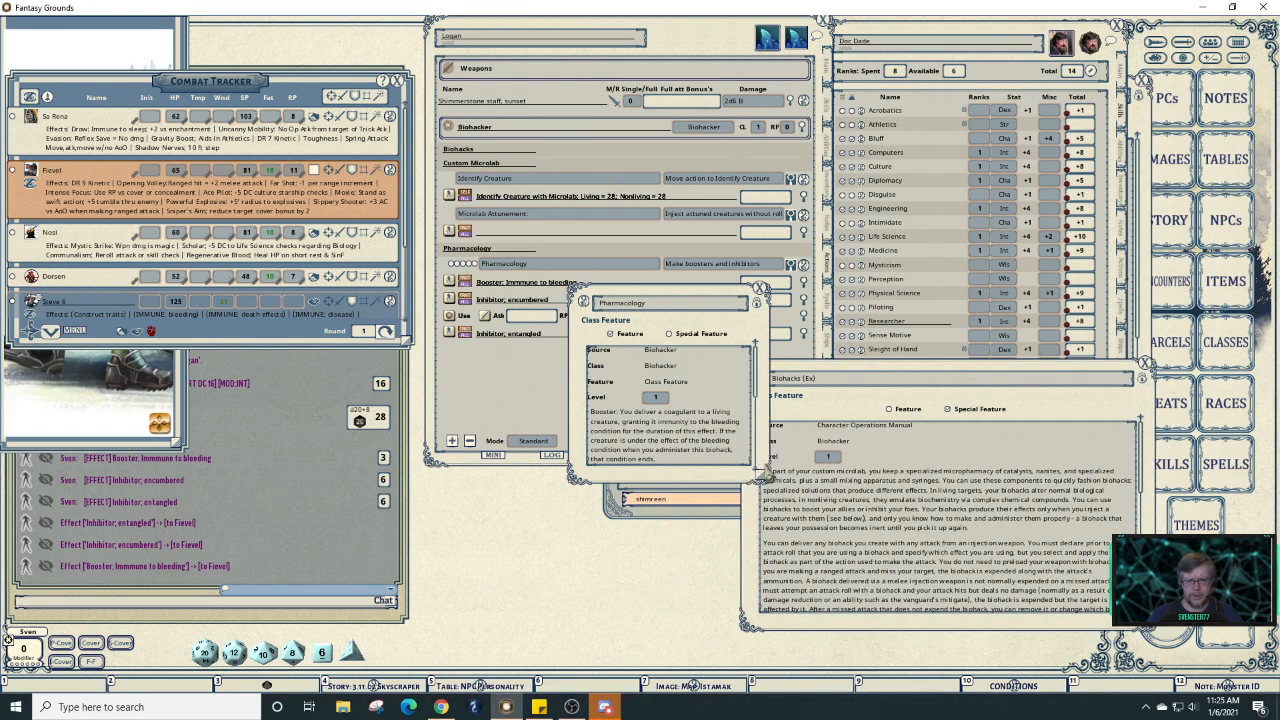
left_click_drag(765, 480, 946, 564)
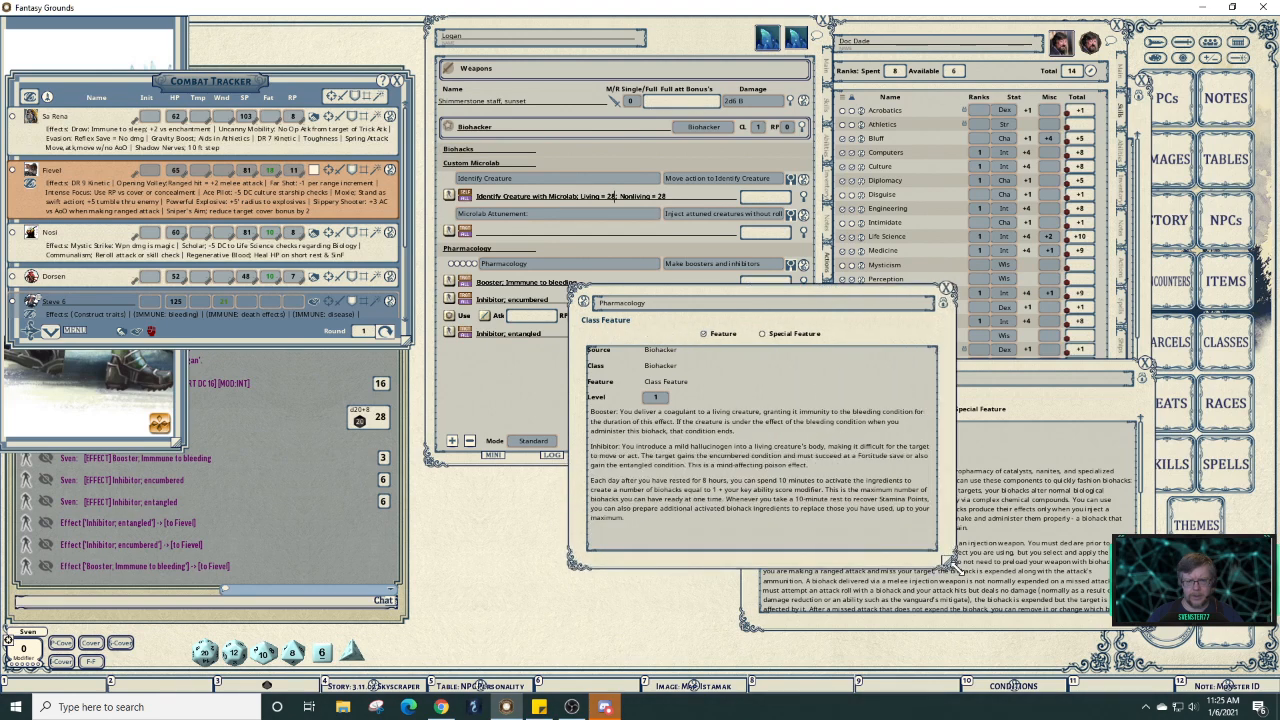
left_click(947, 297)
left_click(828, 150)
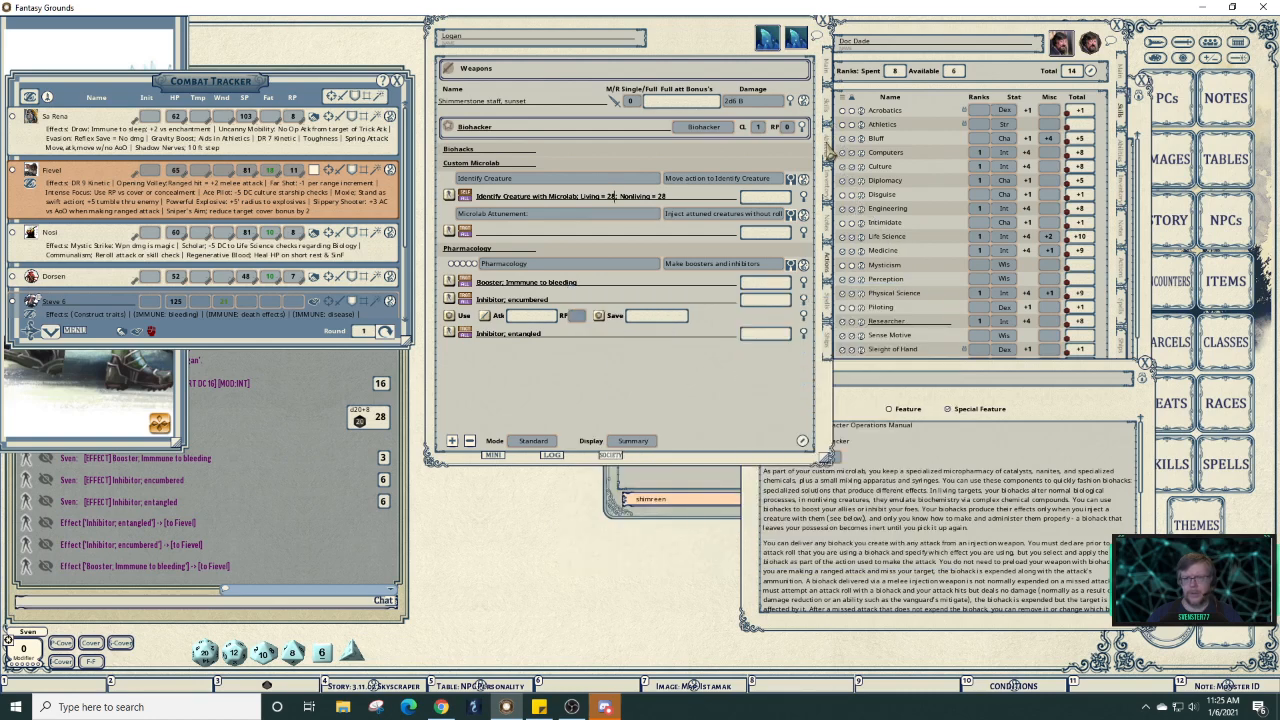
left_click(828, 150)
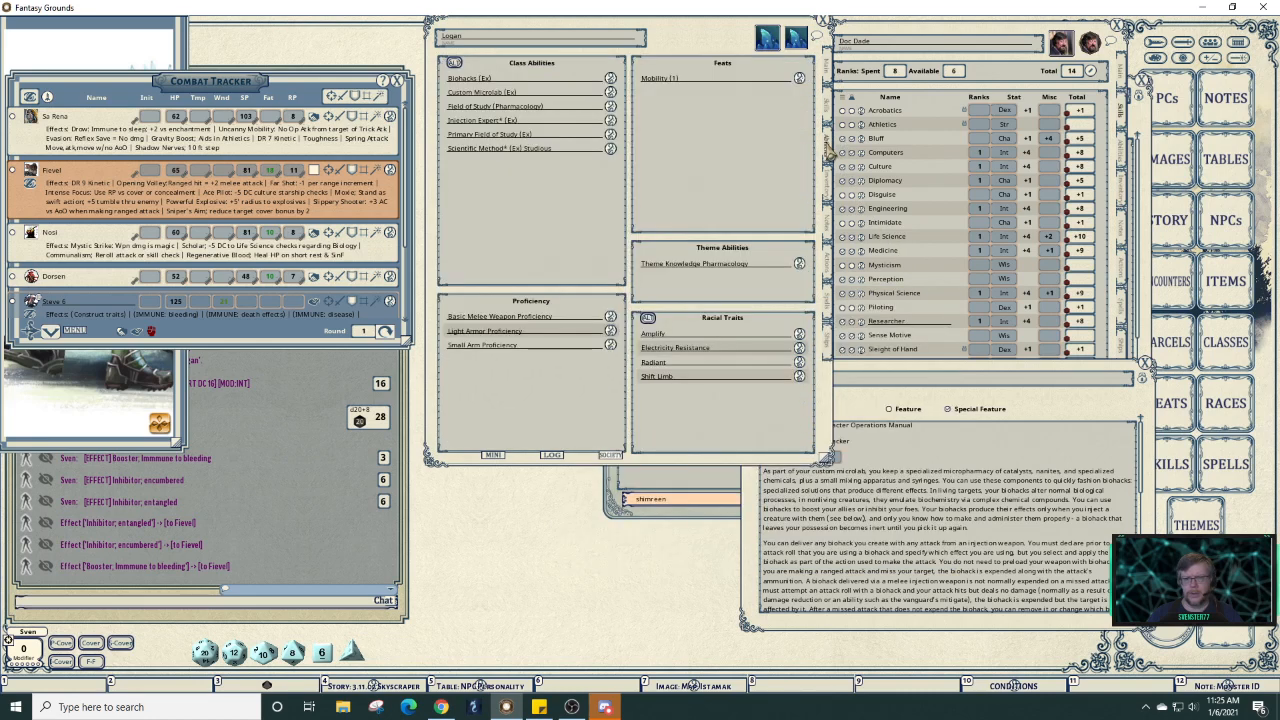
left_click(611, 107)
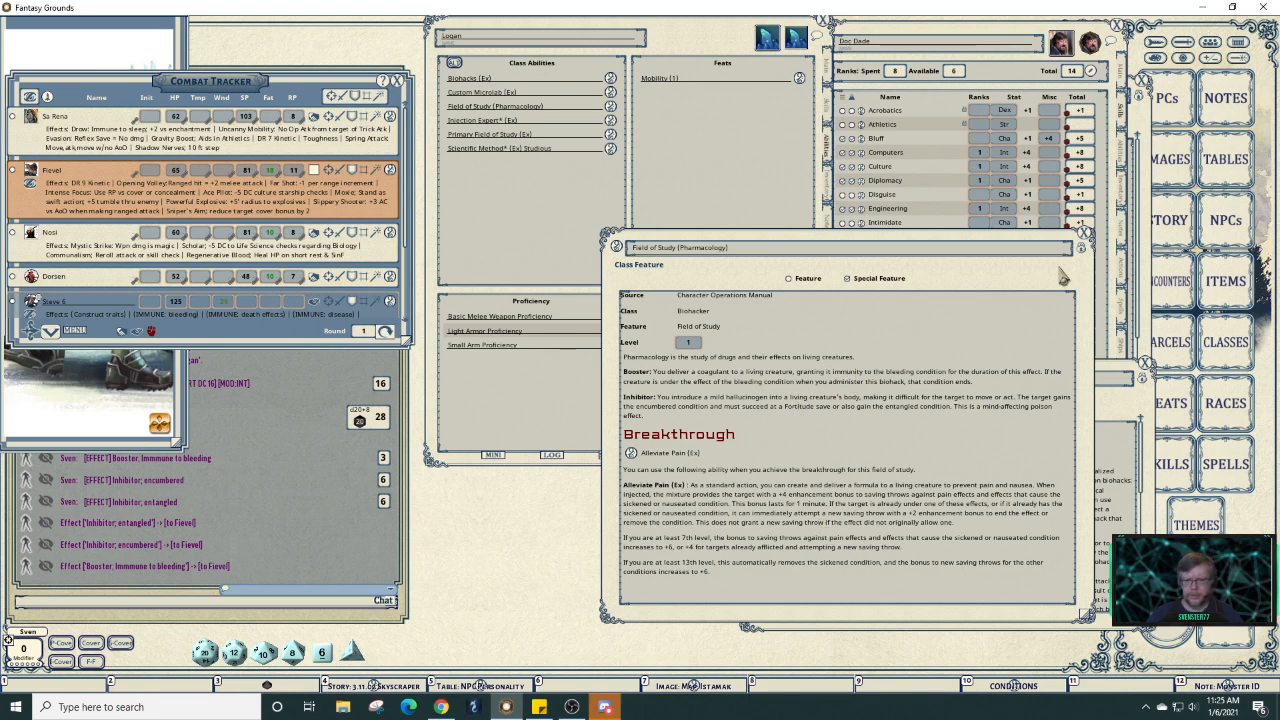
left_click(1085, 245)
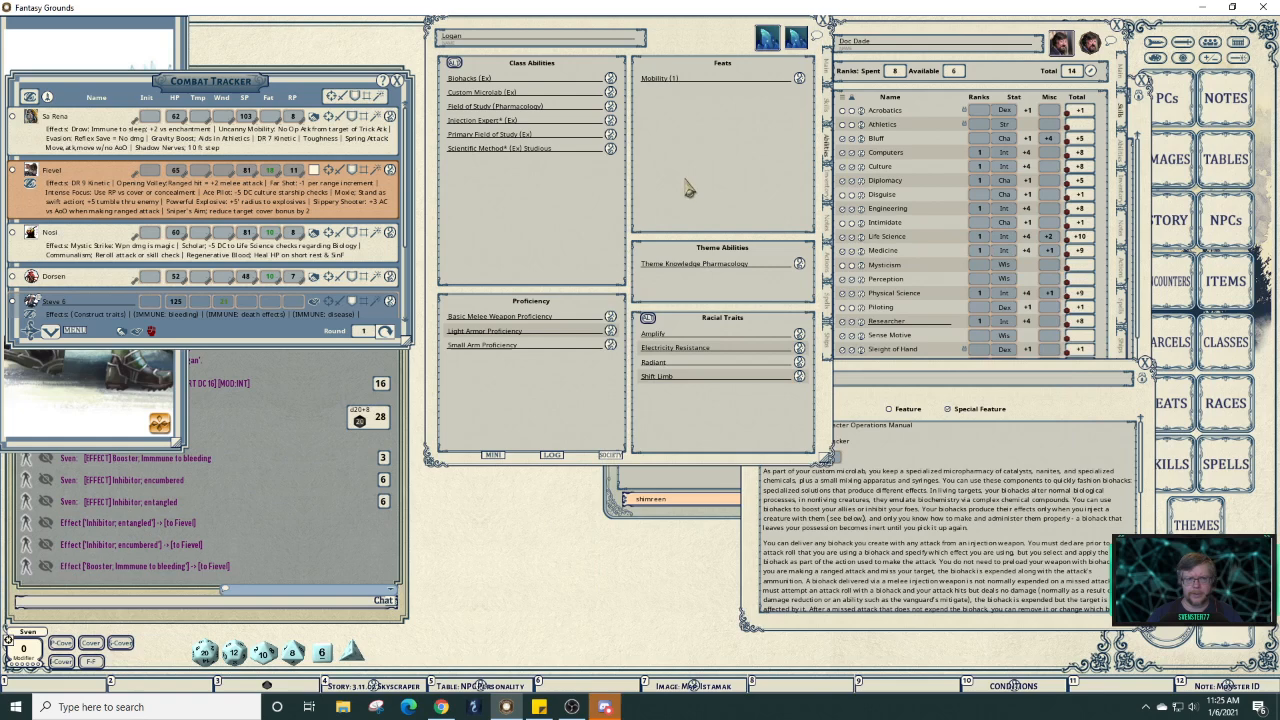
left_click(610, 148)
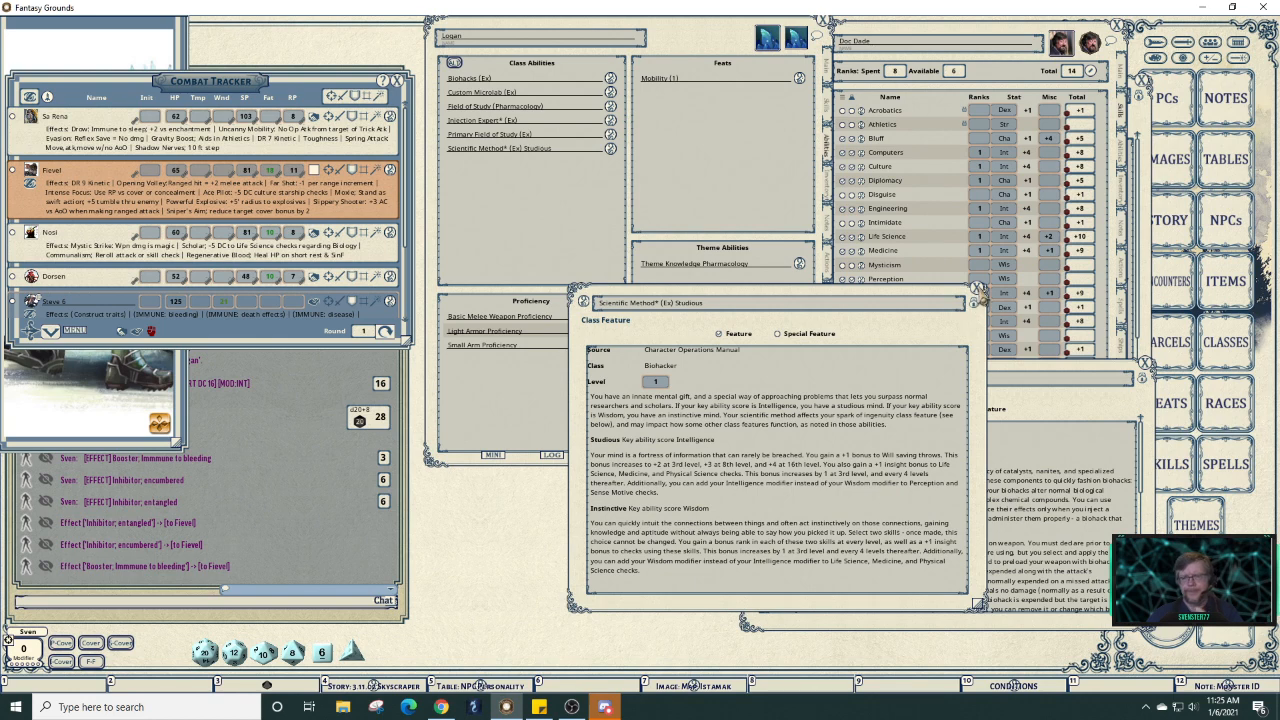
left_click(977, 293)
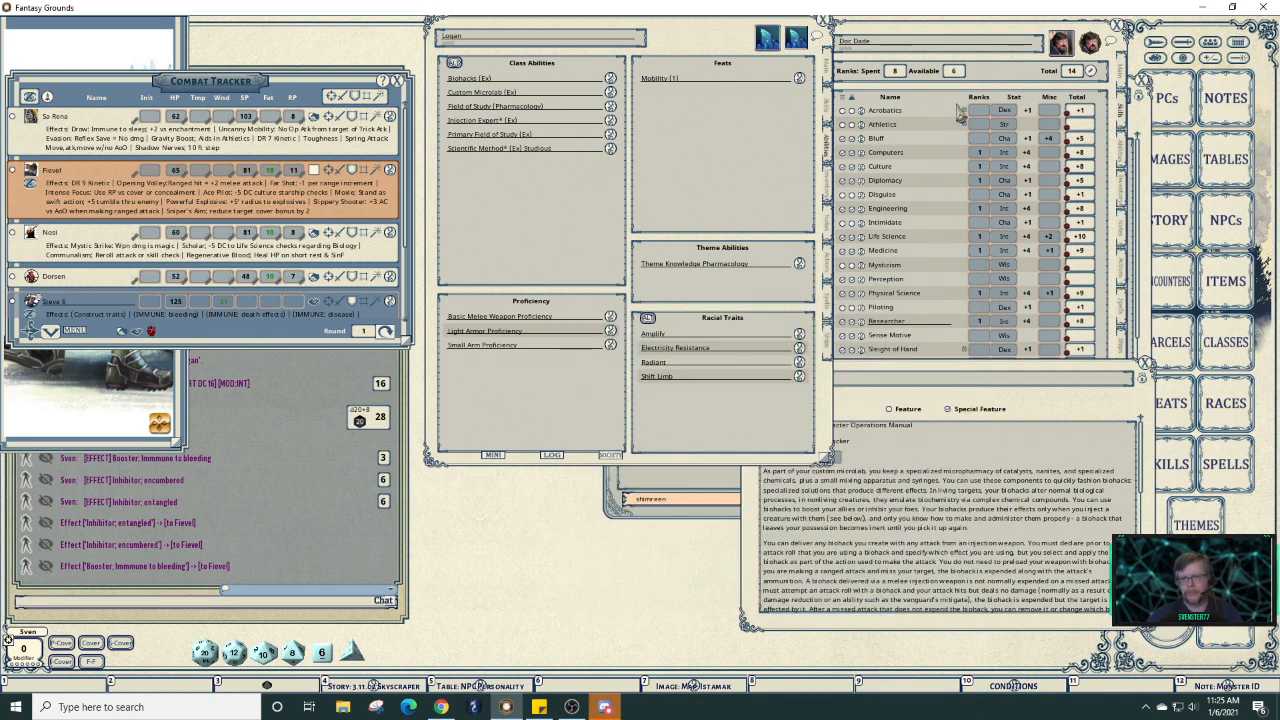
Set Doc Dade's Sense Motive ability to Str, then show both sheets' actions with Custom Microlab collapsed.
left_click(1008, 78)
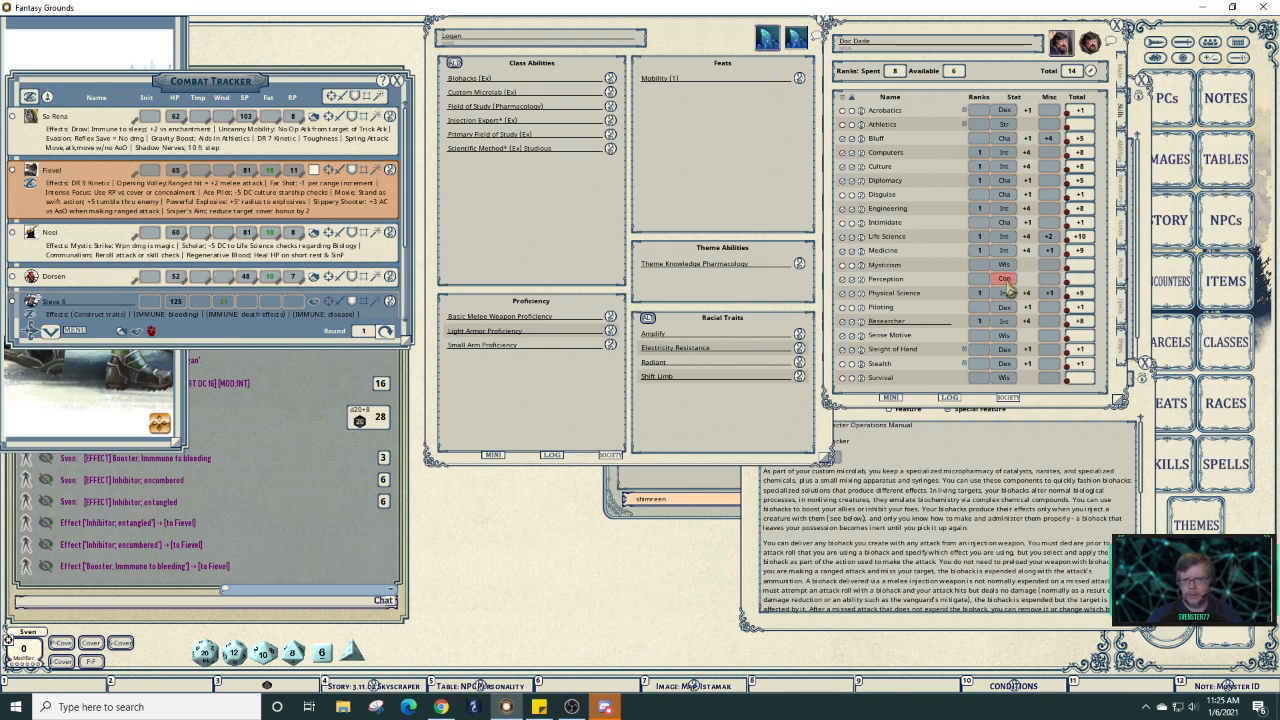
left_click(1001, 337)
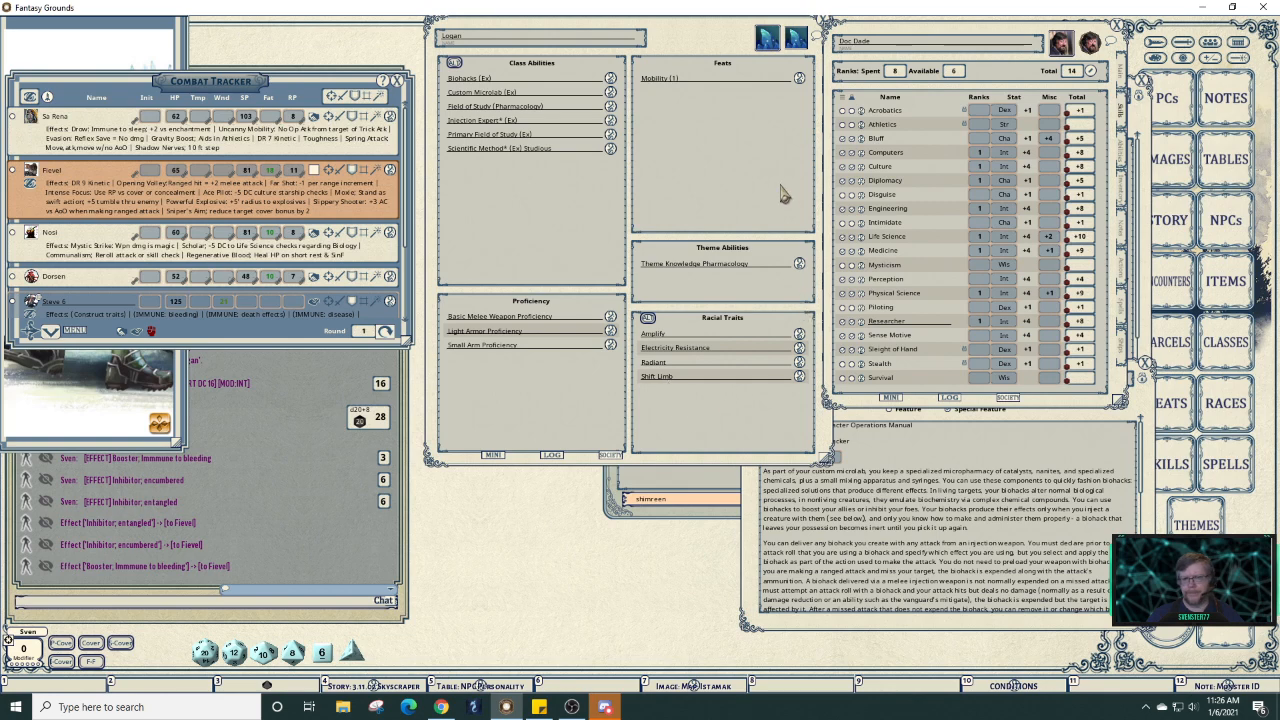
left_click(832, 258)
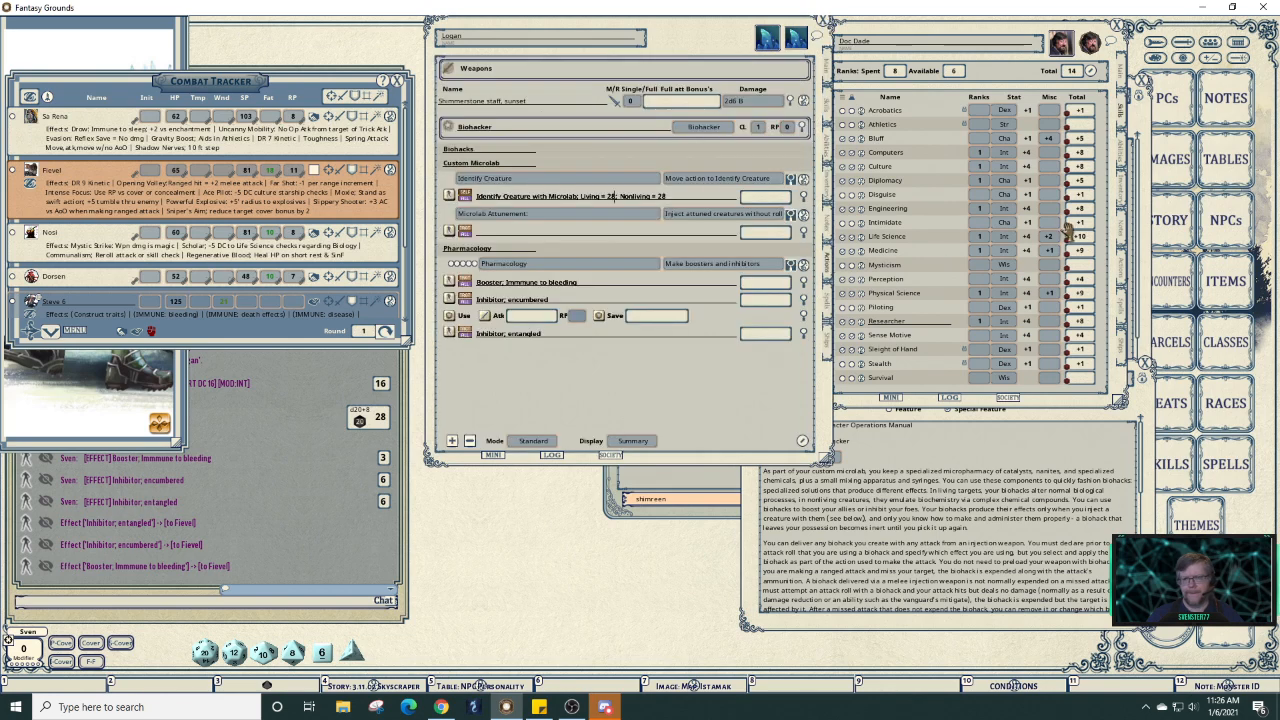
left_click(1122, 270)
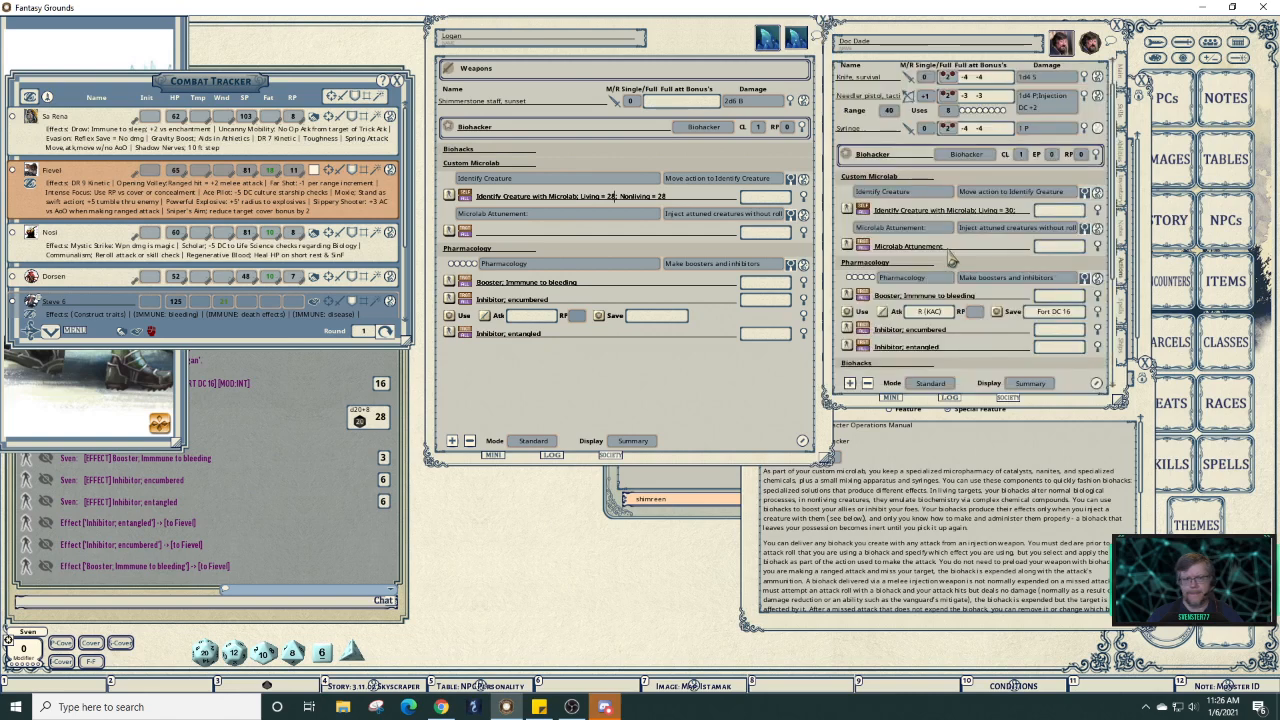
left_click(632, 164)
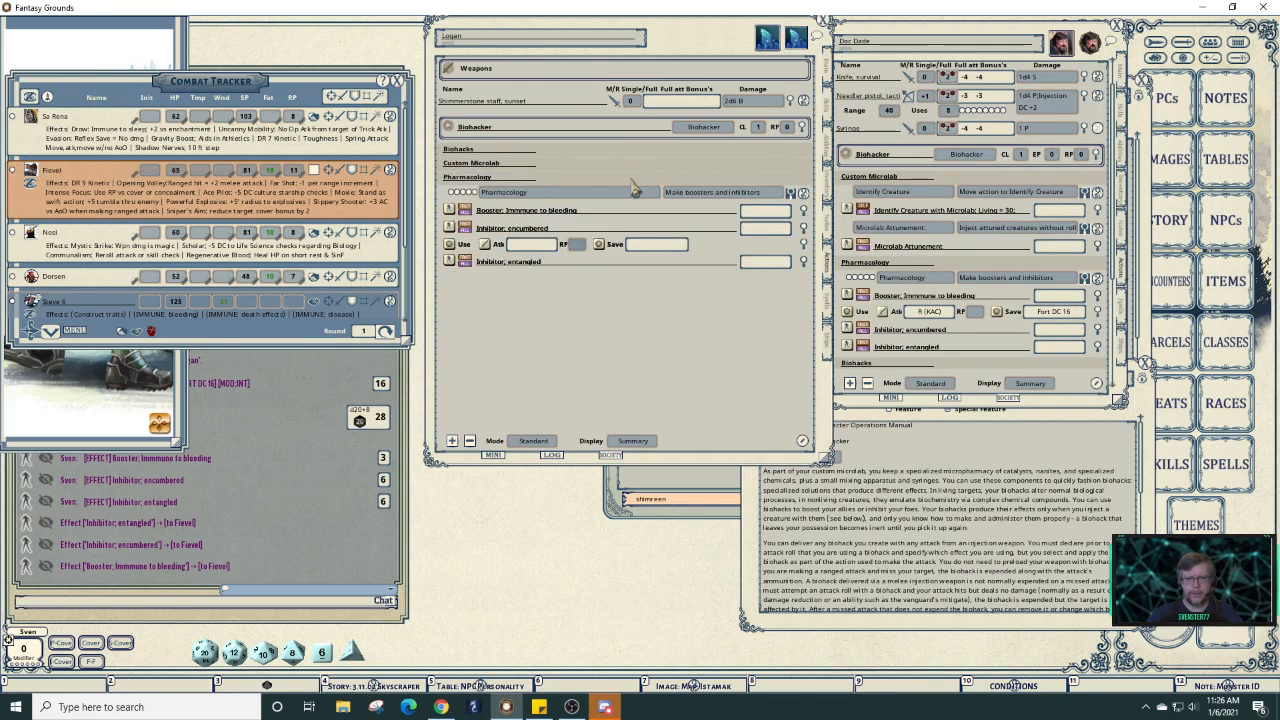
Copy Doc Dade's Microlab Attunement effect onto Logan's Microlab Attunement power and collapse his action groups.
left_click(633, 178)
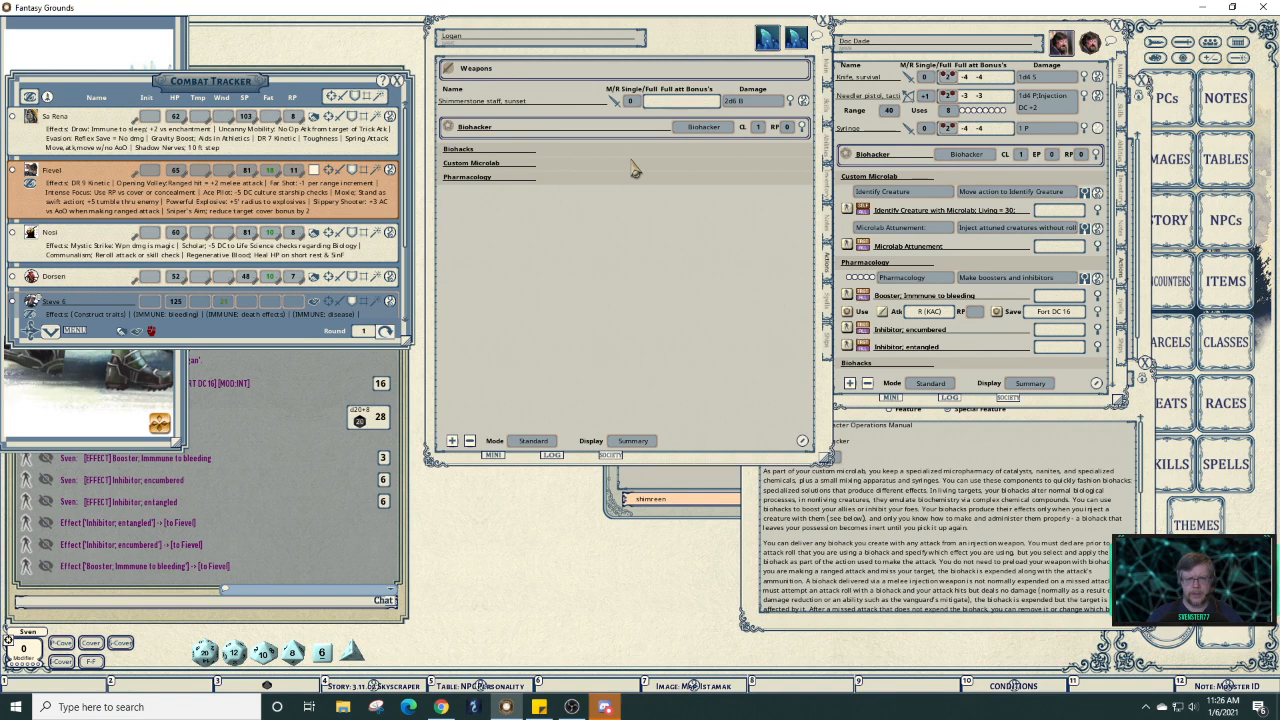
left_click(632, 164)
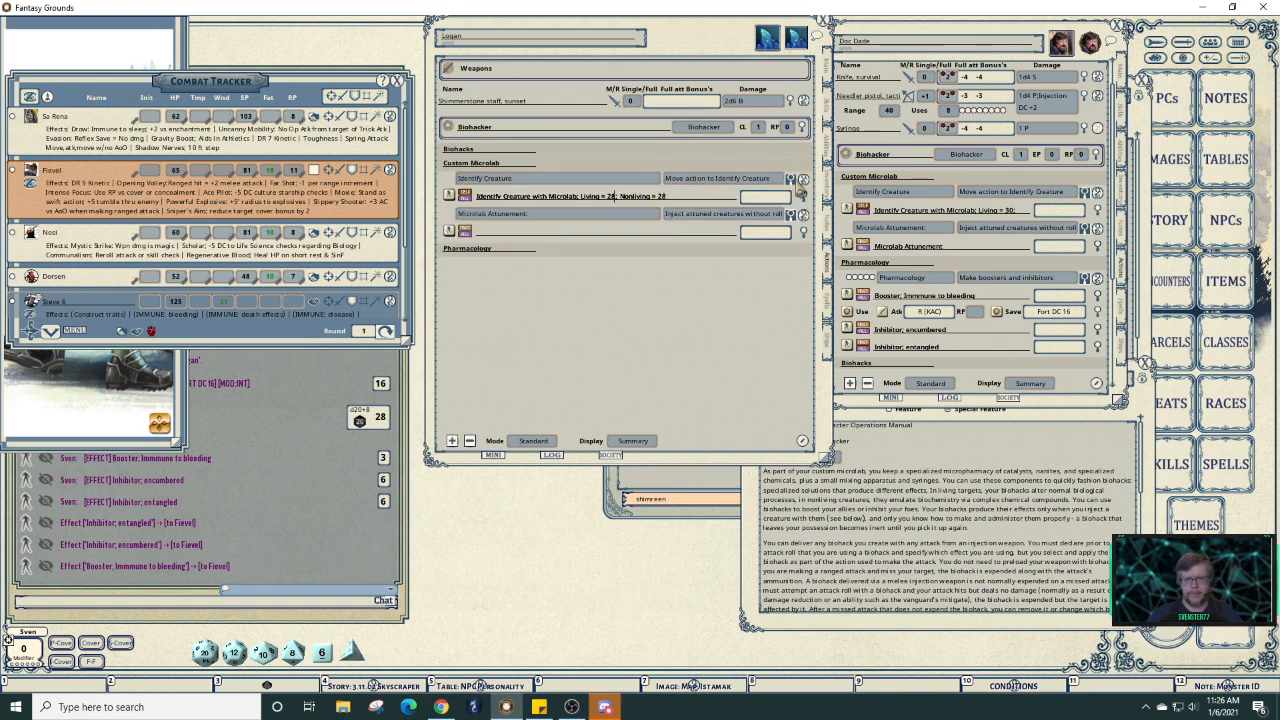
left_click(797, 189)
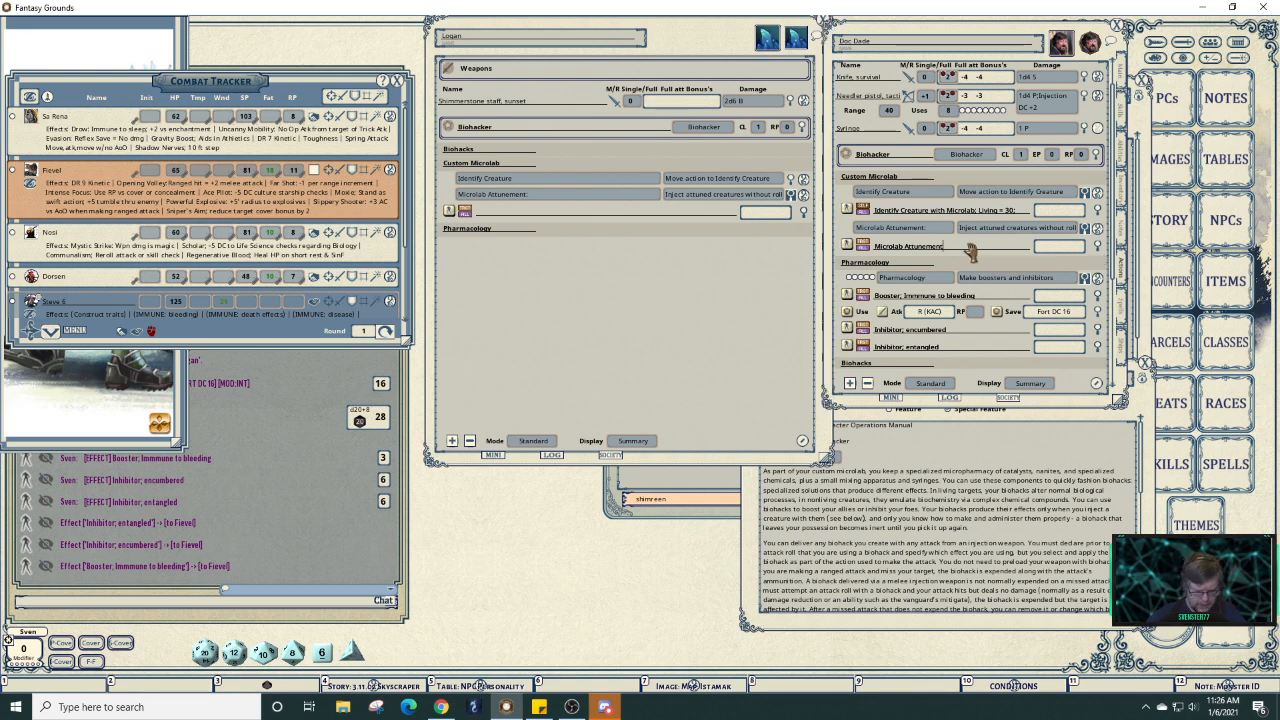
key("shift+Left")
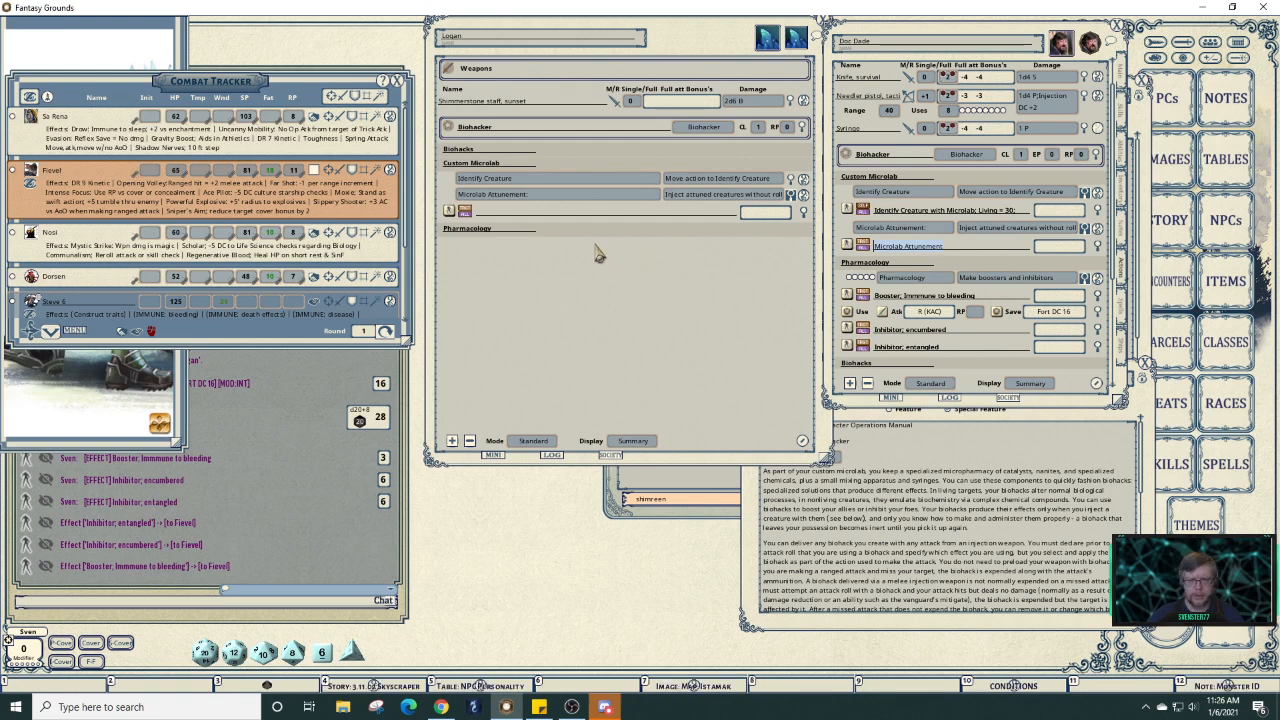
left_click_drag(538, 226, 540, 214)
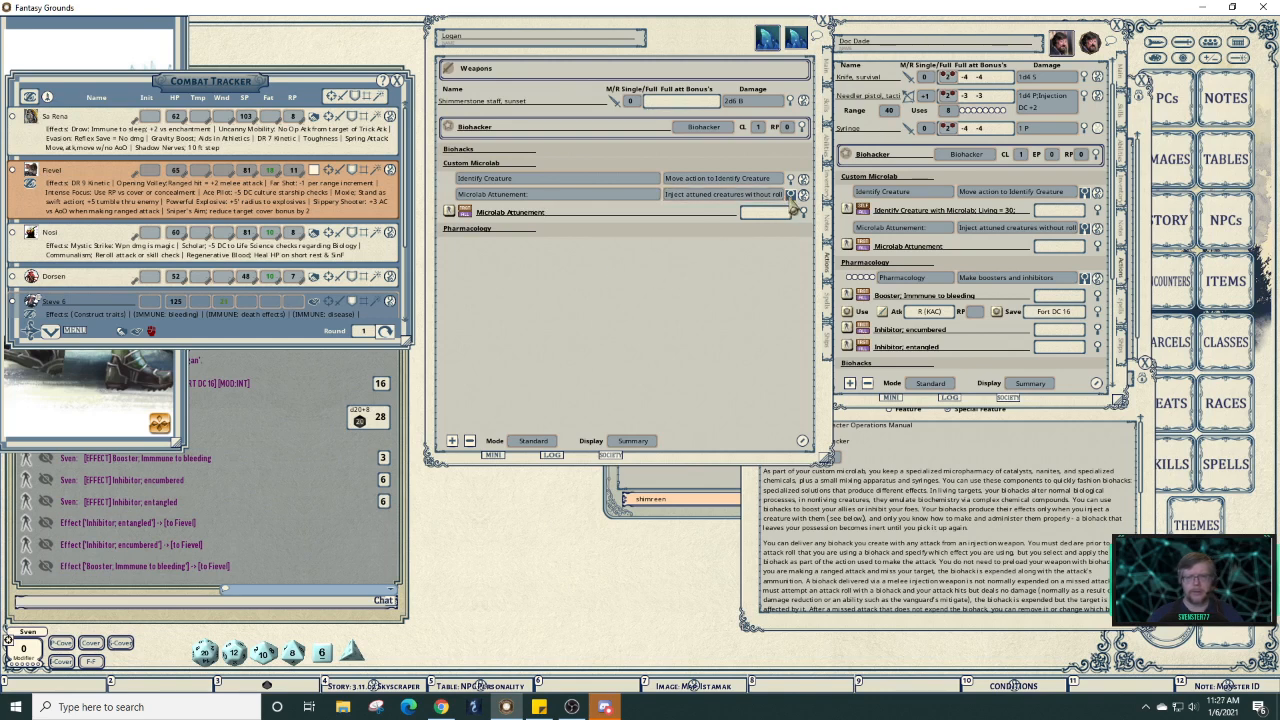
left_click(790, 197)
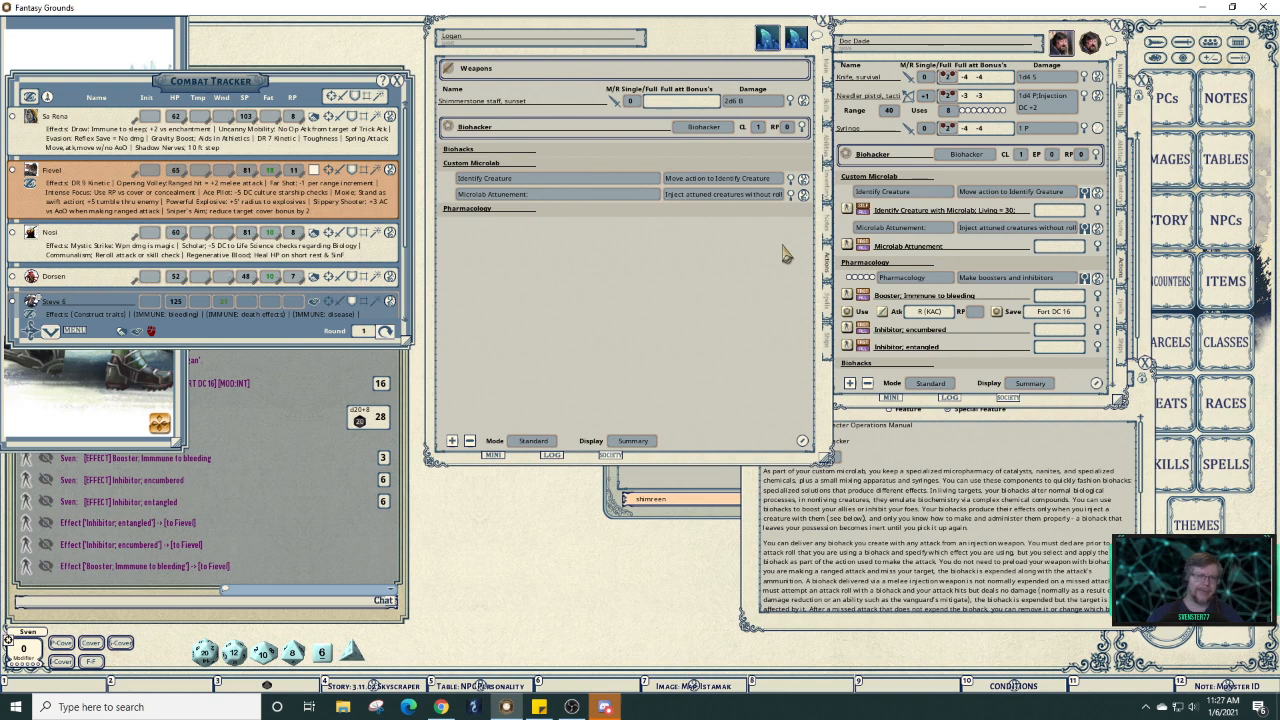
left_click(757, 164)
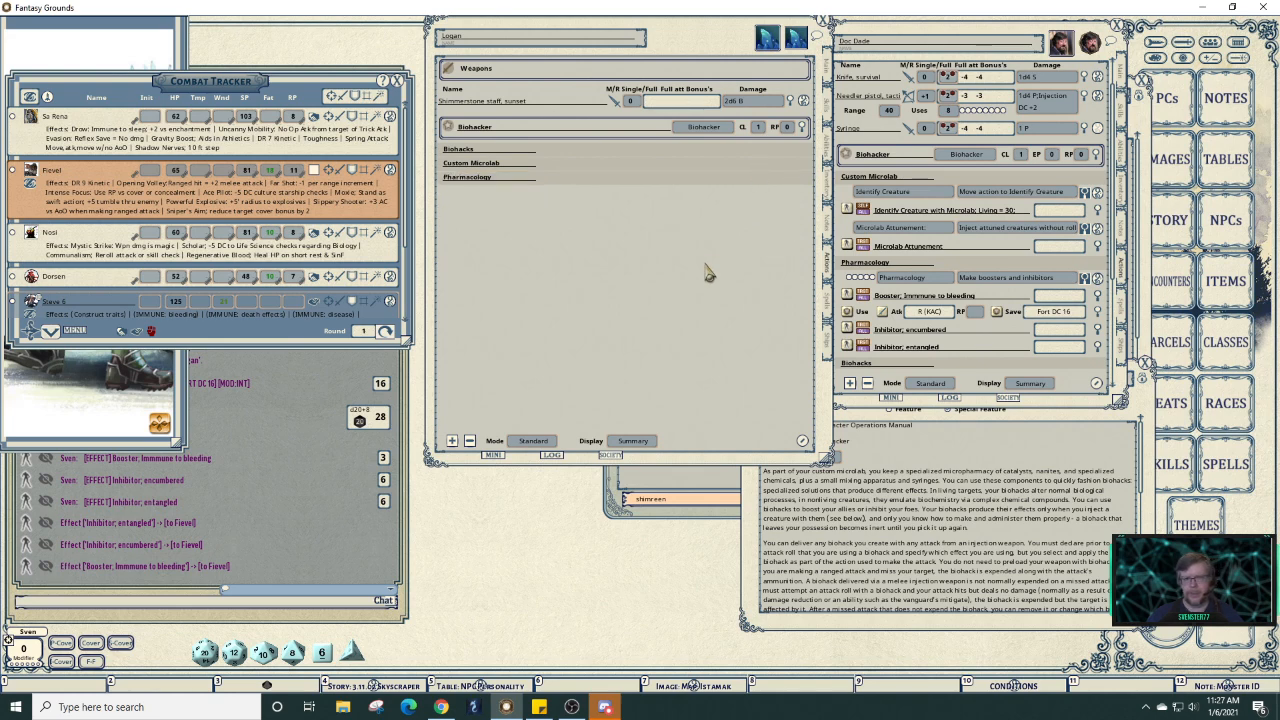
left_click_drag(695, 39, 485, 53)
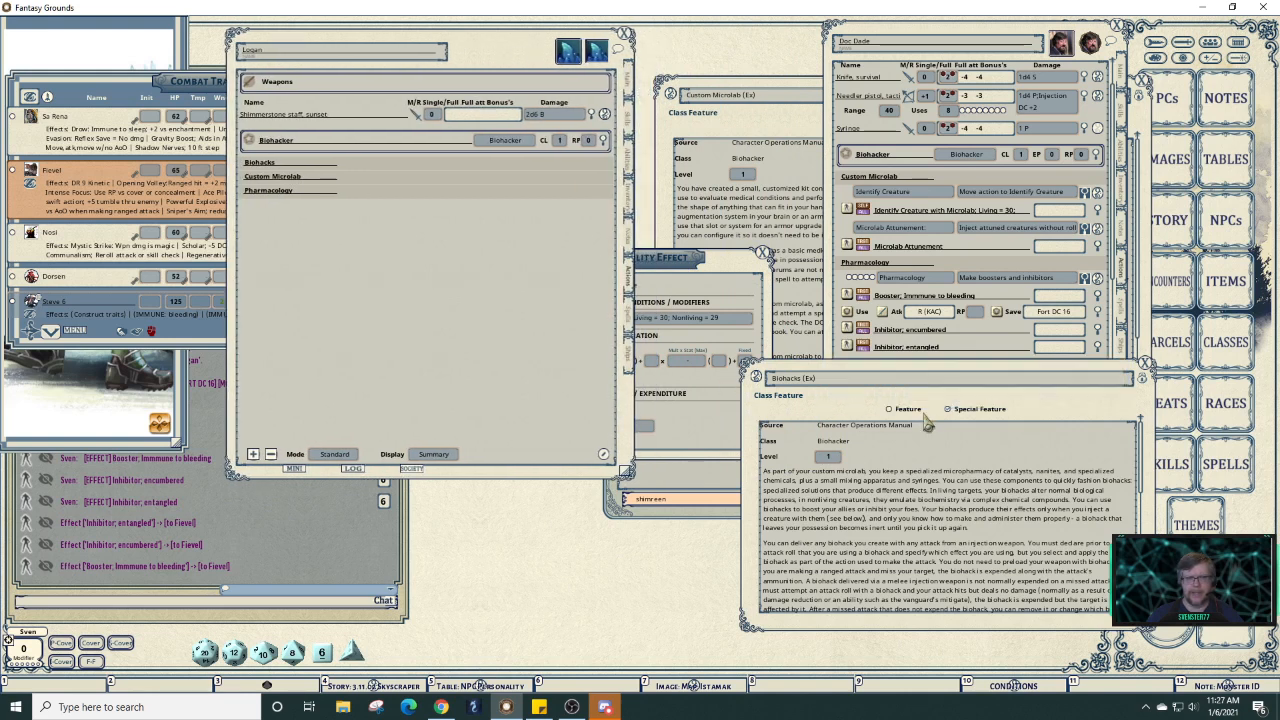
Close the Biohacks, Identify Creature and Basic Inhibitor windows and show Logan's class abilities beside Custom Microlab.
left_click(1145, 368)
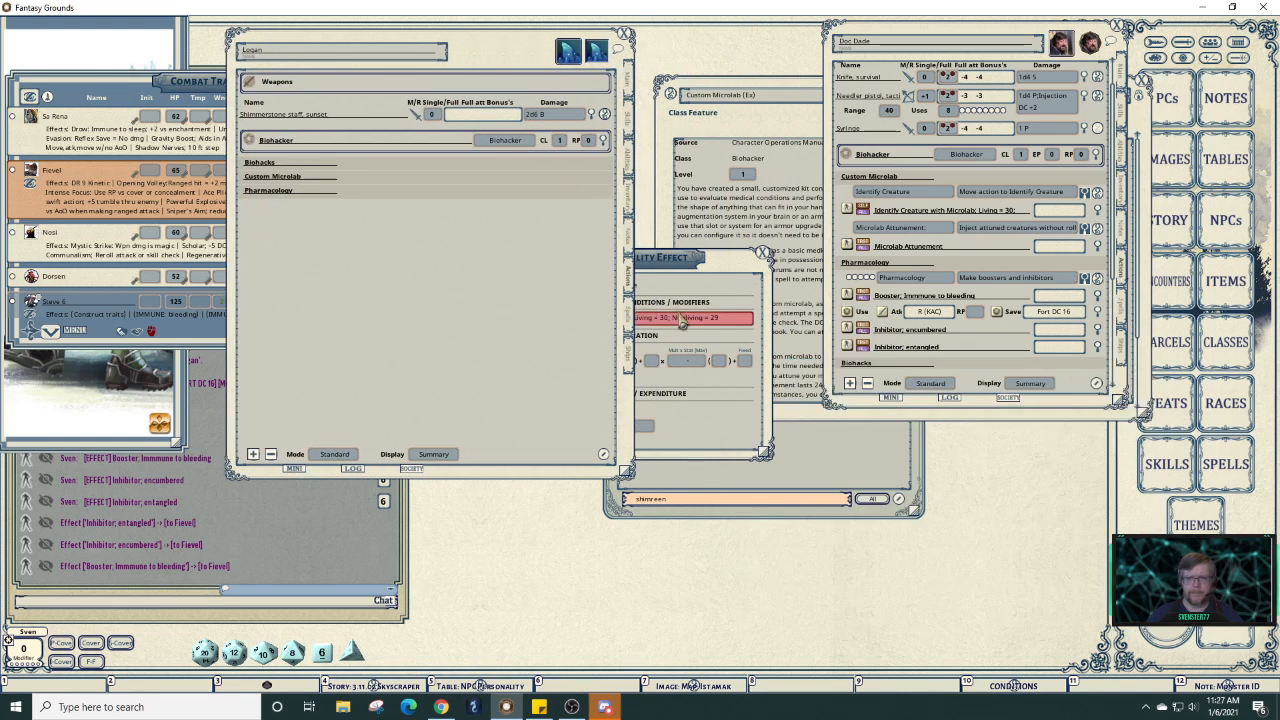
left_click(728, 266)
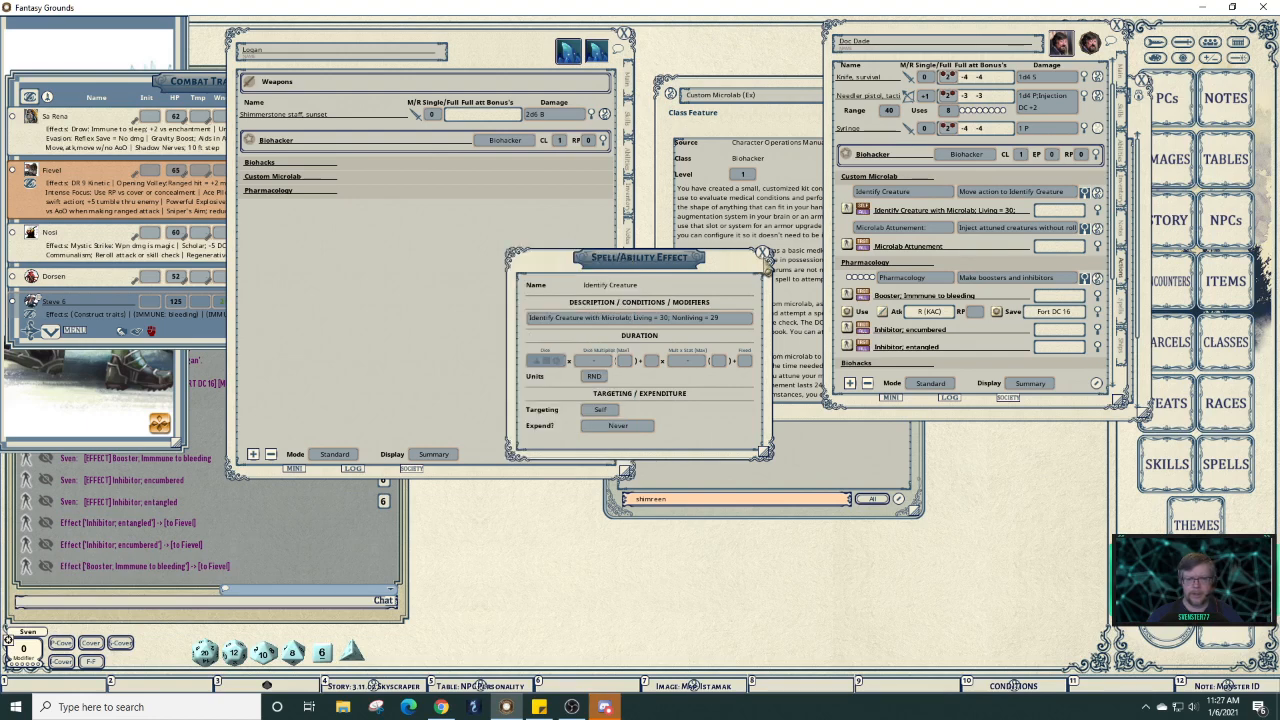
left_click(763, 252)
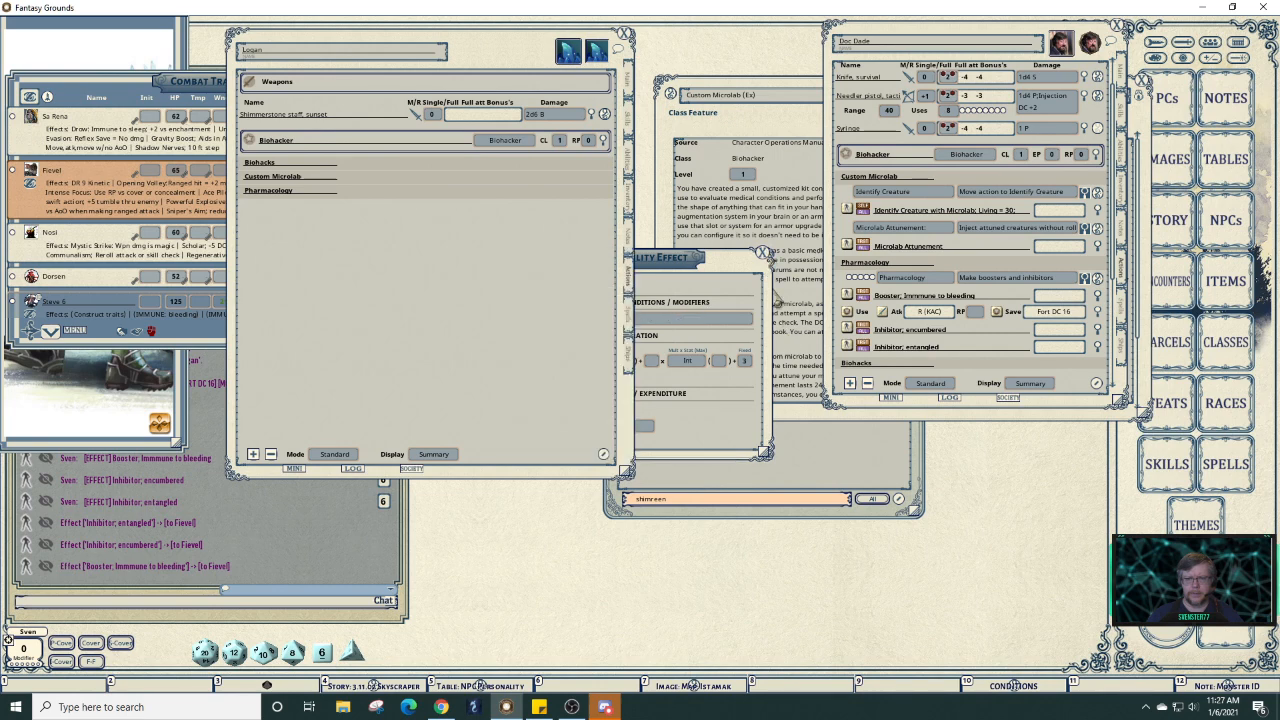
left_click(768, 262)
left_click(764, 254)
left_click(795, 418)
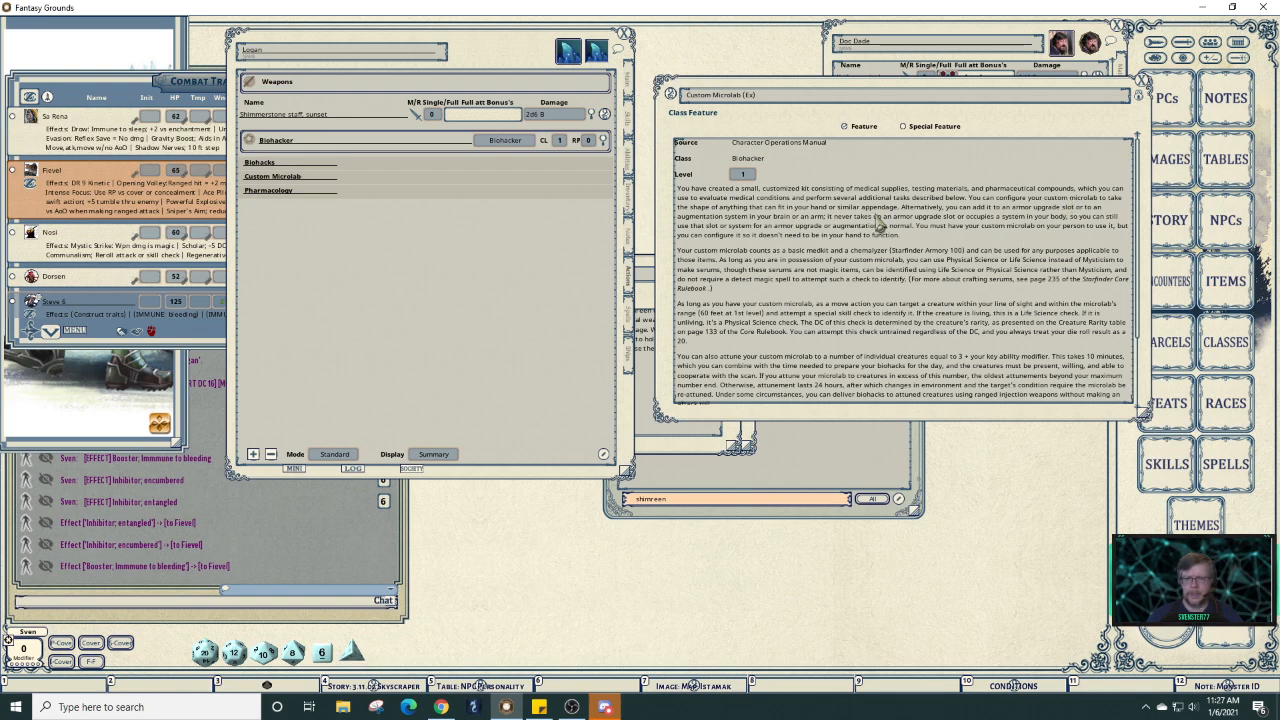
scroll(893, 243, "down", 3)
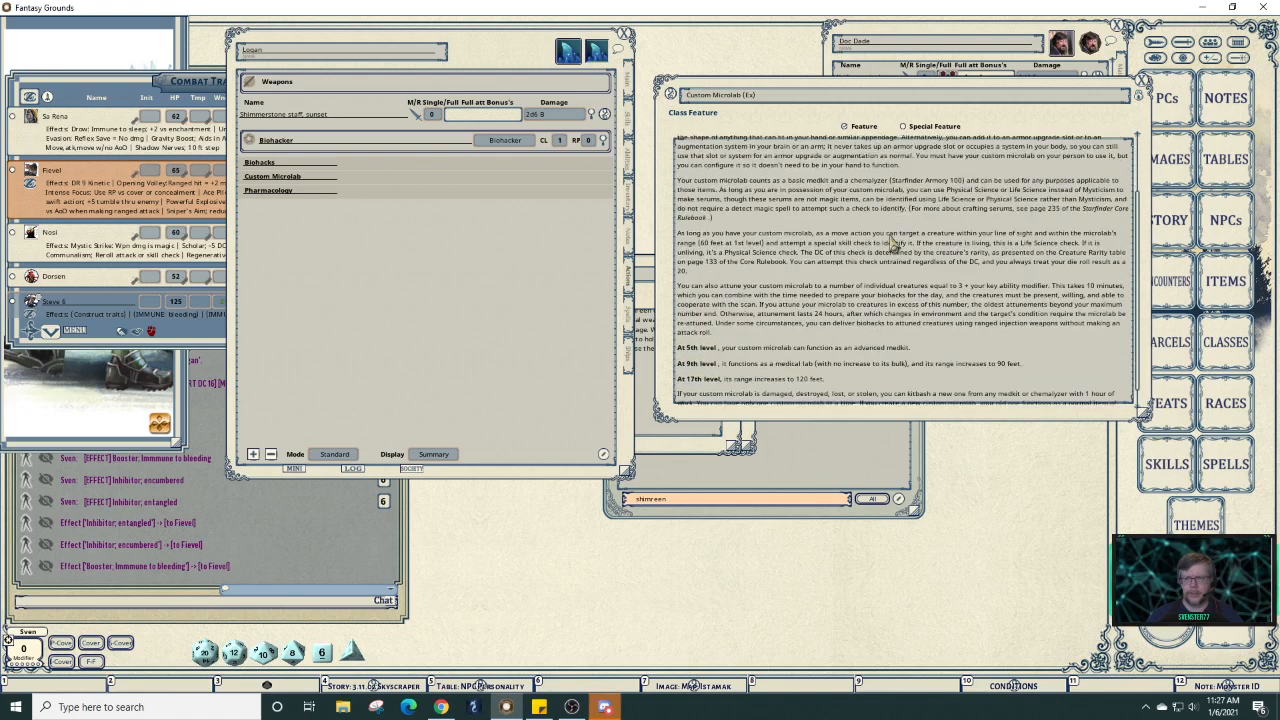
scroll(895, 247, "up", 5)
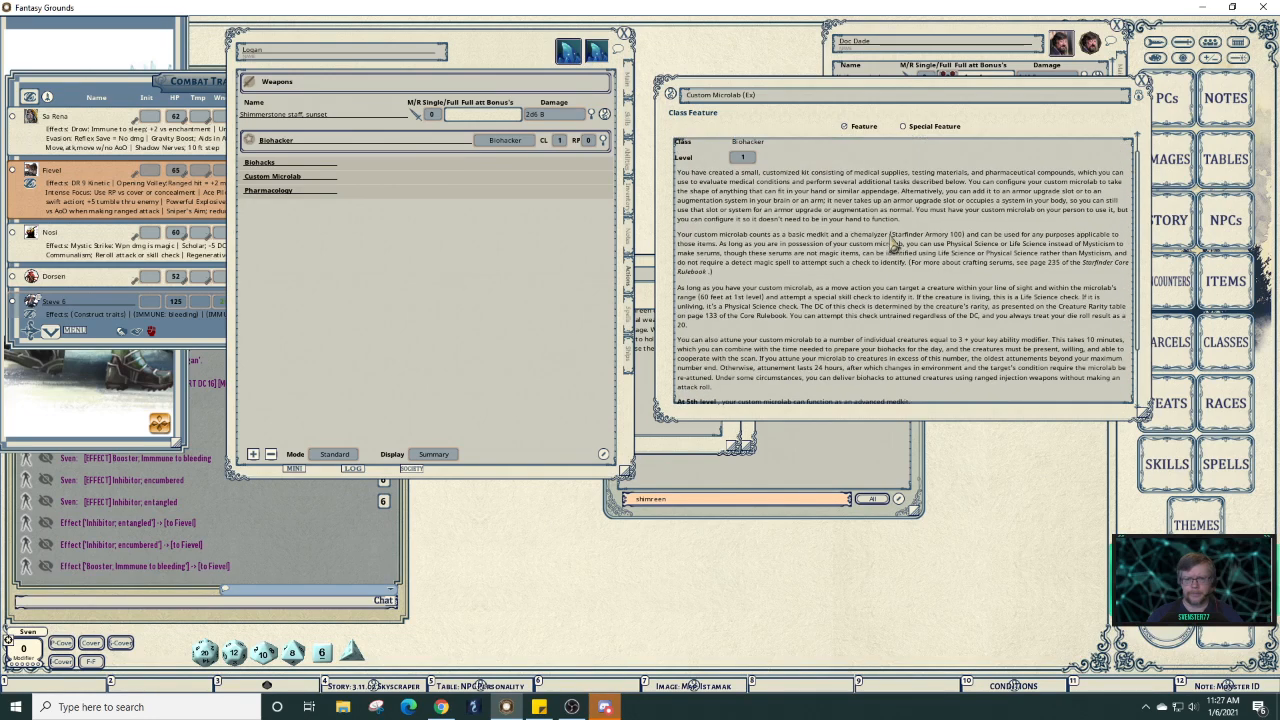
left_click(630, 158)
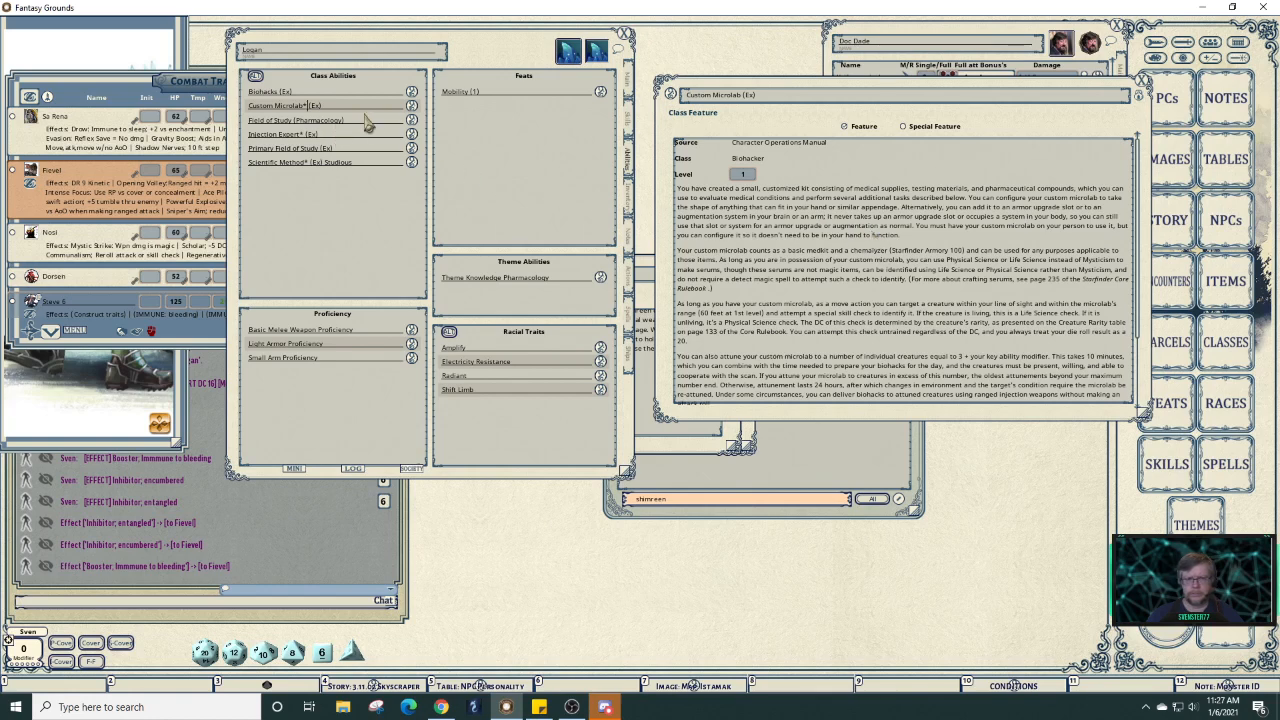
Read through the Biohacks class feature description, then close it.
left_click(411, 93)
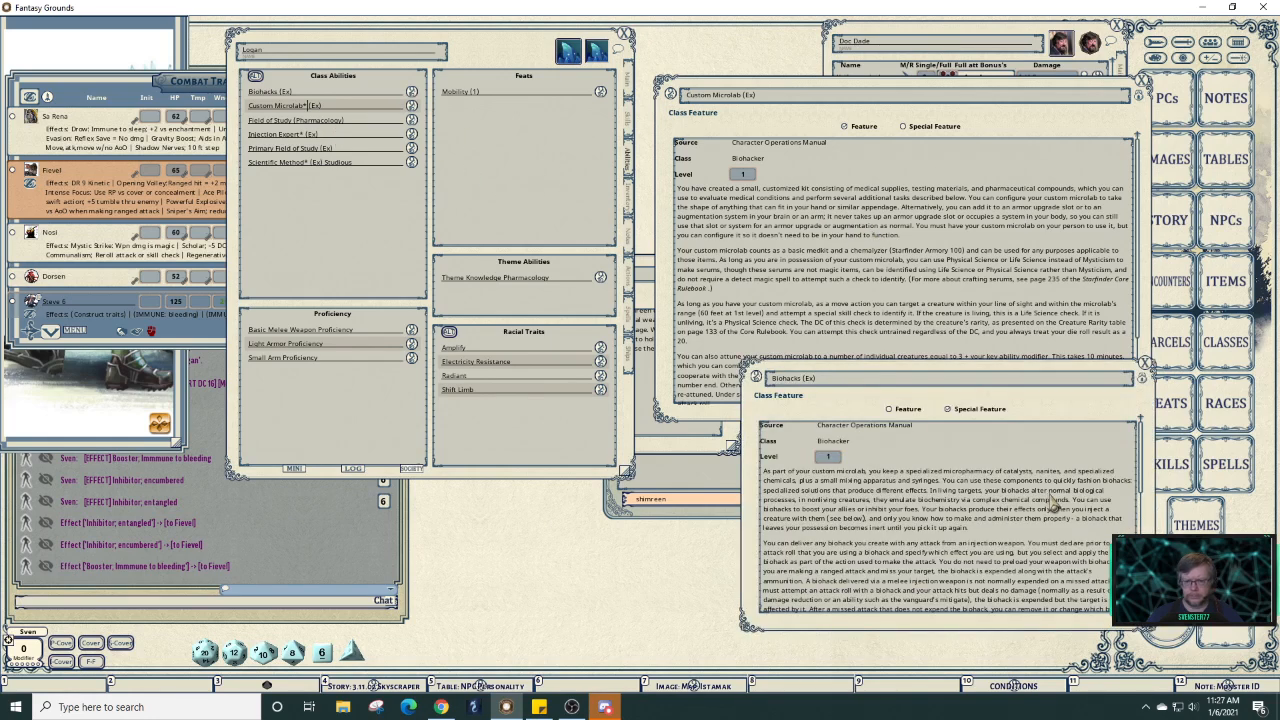
scroll(1050, 505, "down", 1)
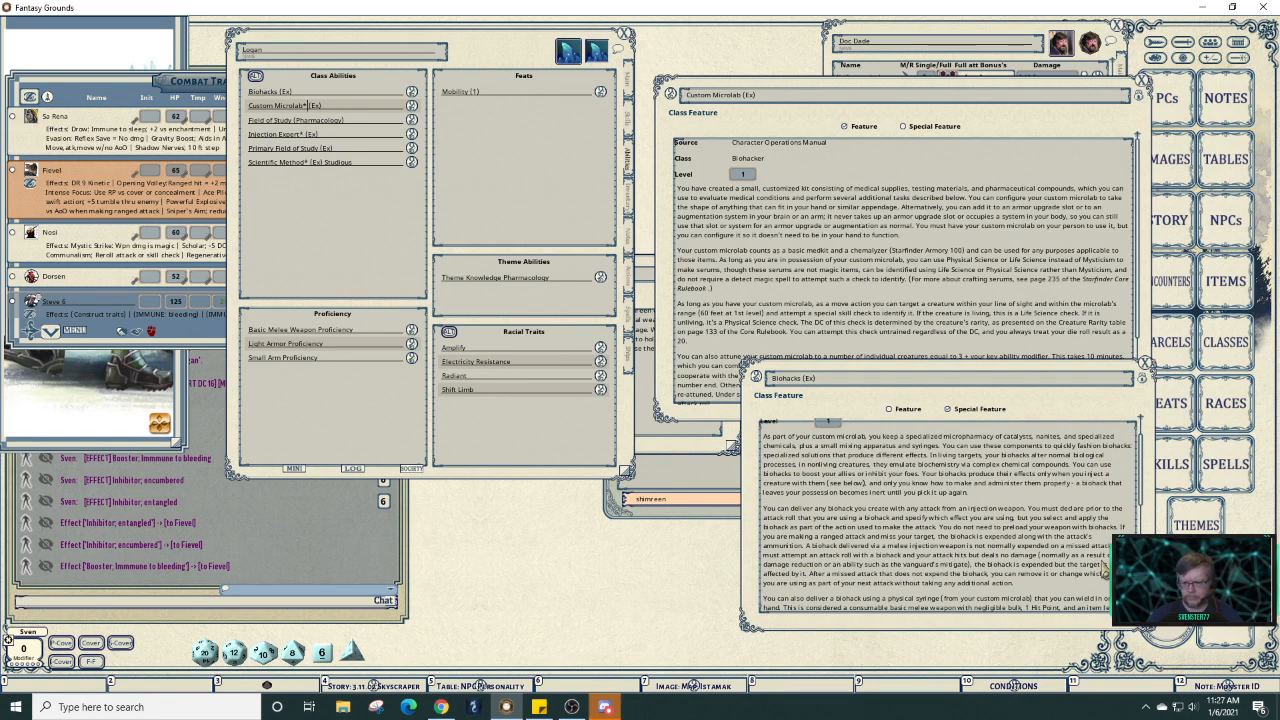
scroll(1104, 567, "down", 7)
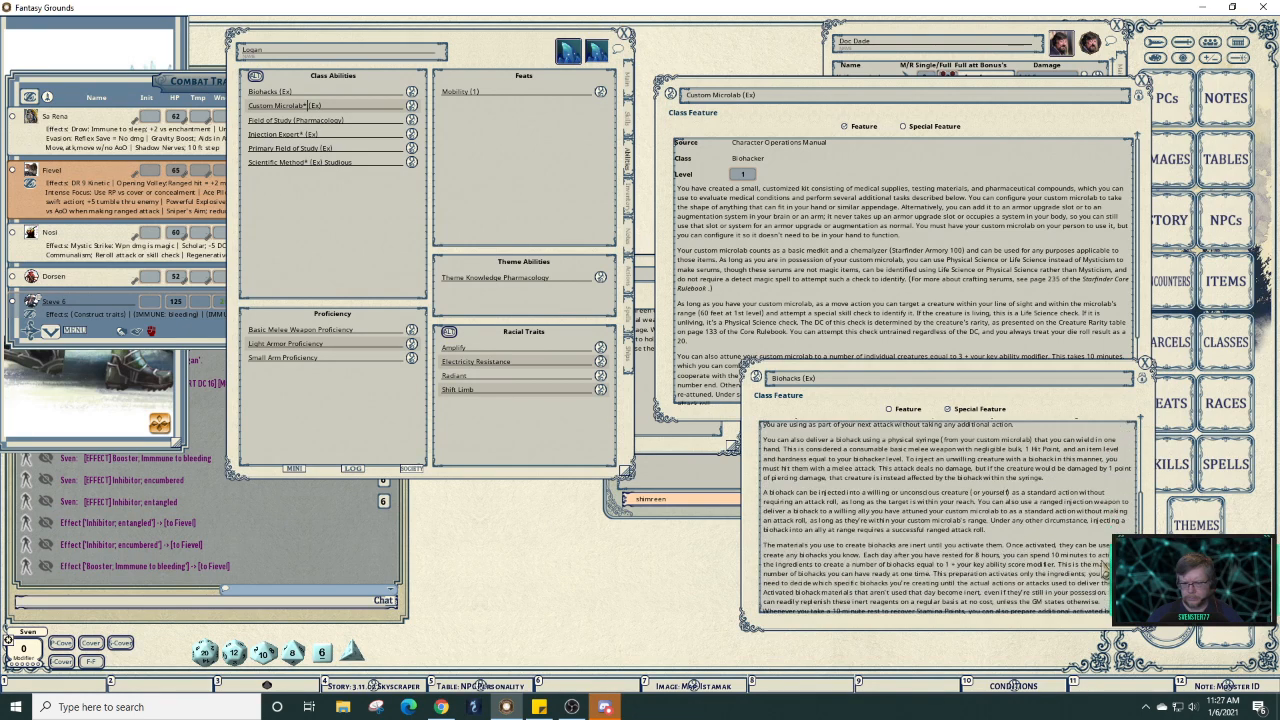
scroll(1104, 567, "down", 4)
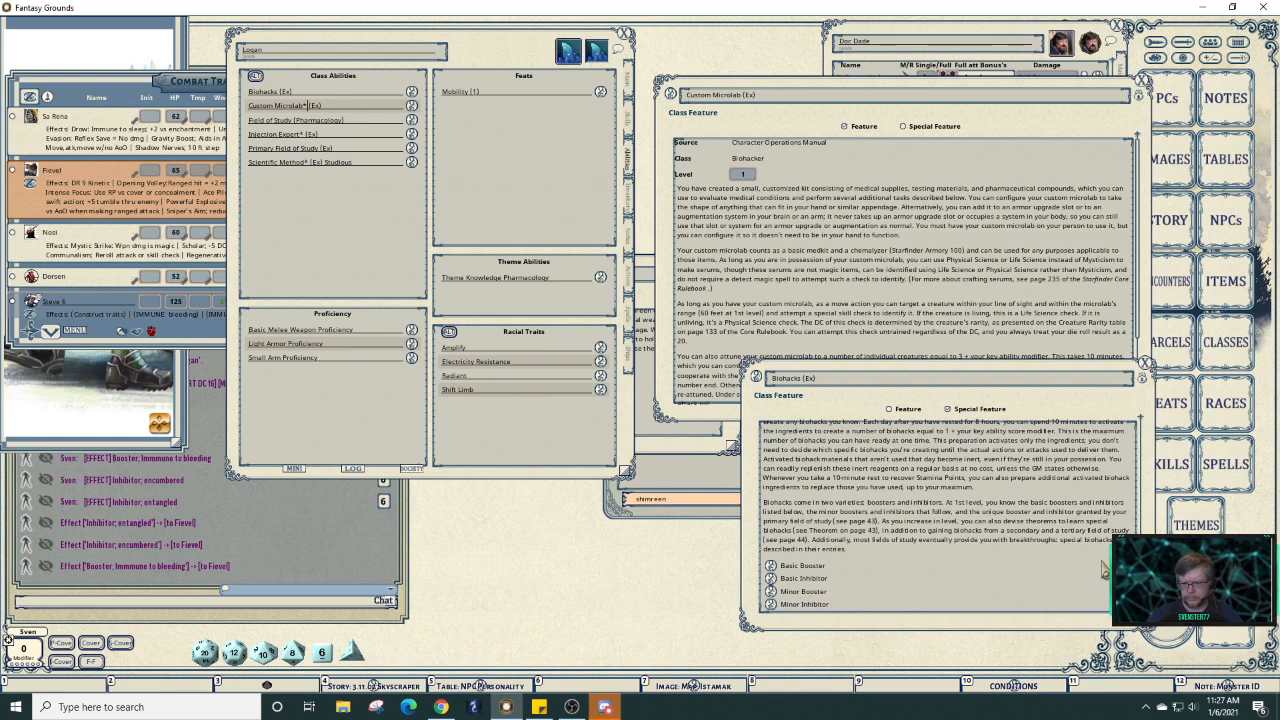
left_click(1147, 366)
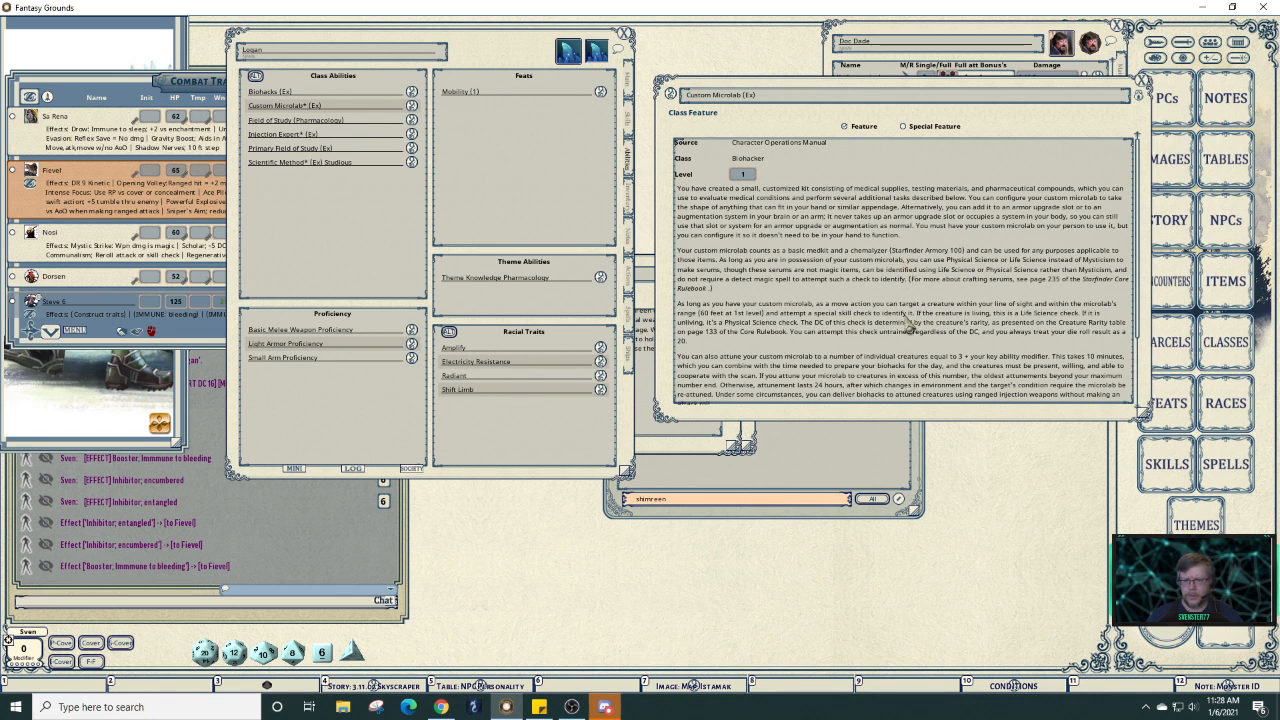
Reopen and read the Biohacks description, then switch Logan's sheet to Main and back to Actions.
scroll(908, 322, "down", 2)
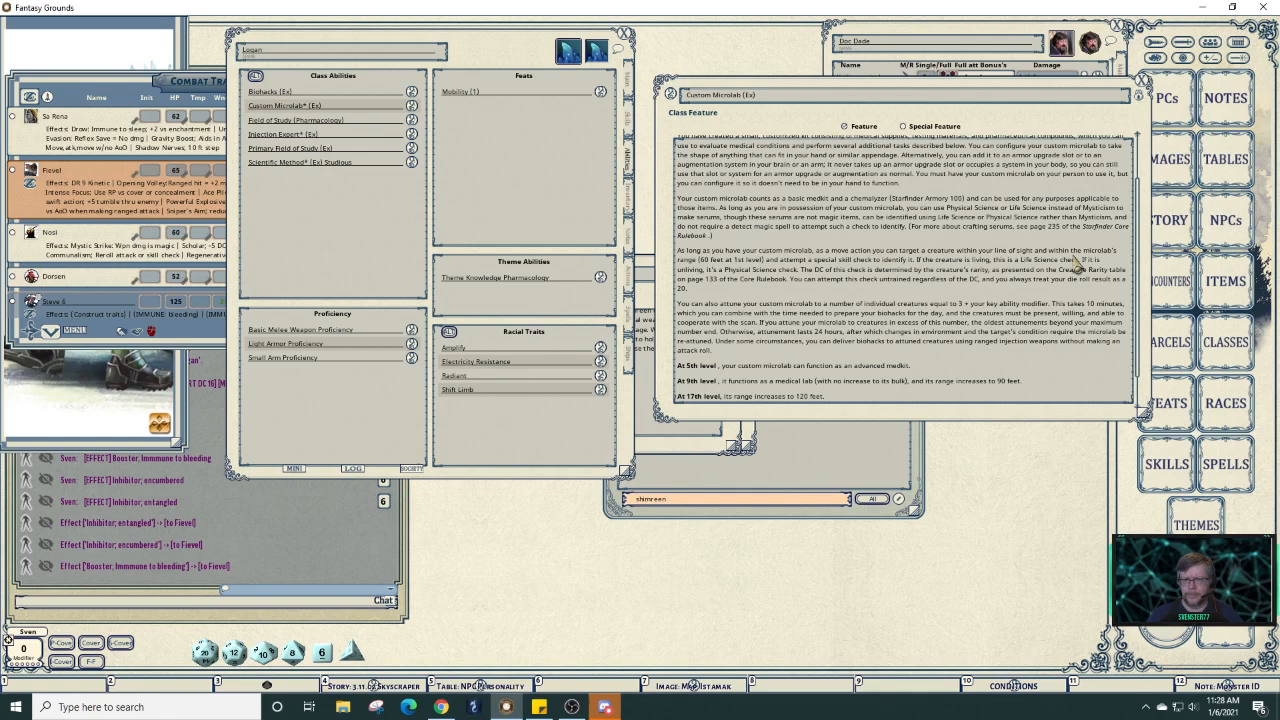
left_click(411, 92)
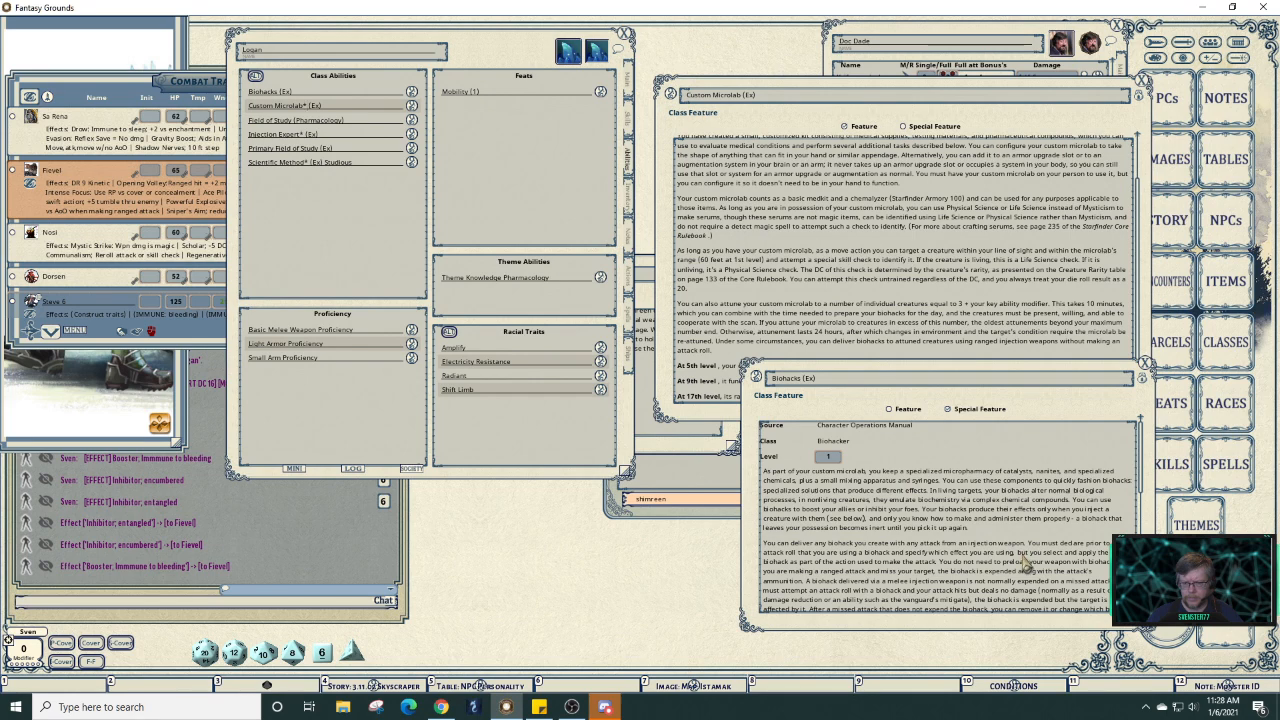
scroll(1025, 563, "down", 1)
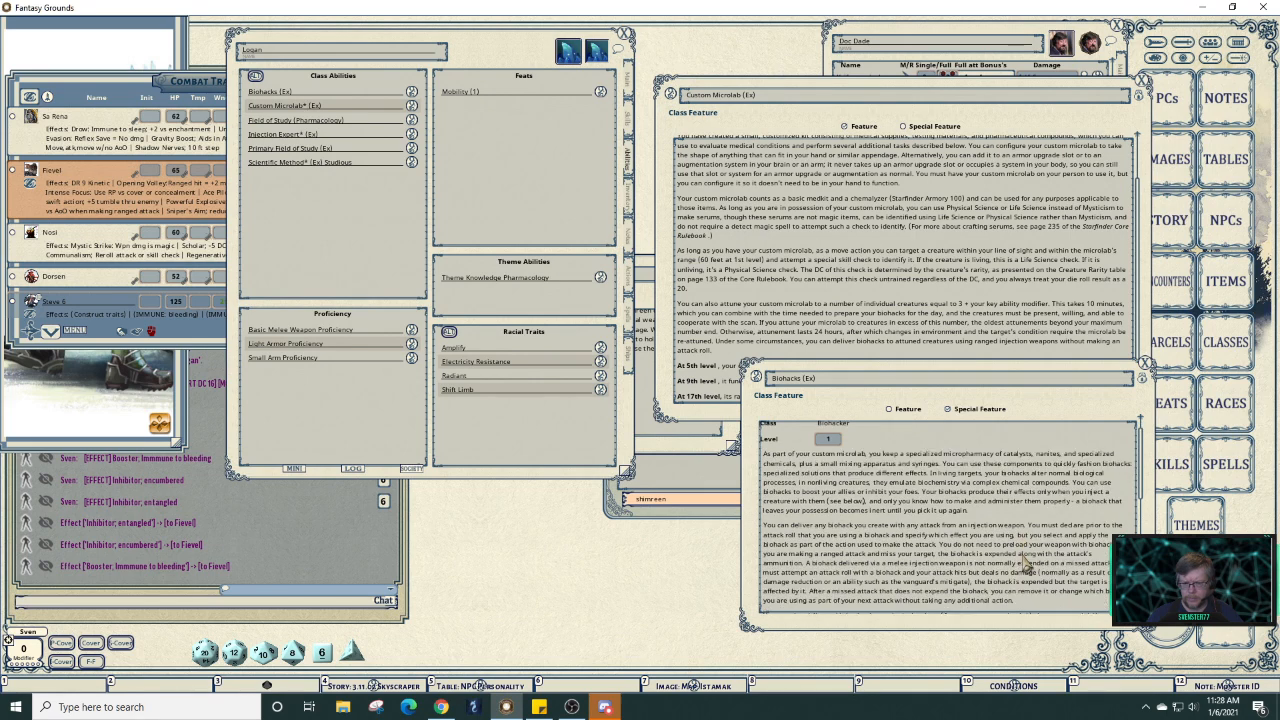
scroll(1025, 563, "down", 4)
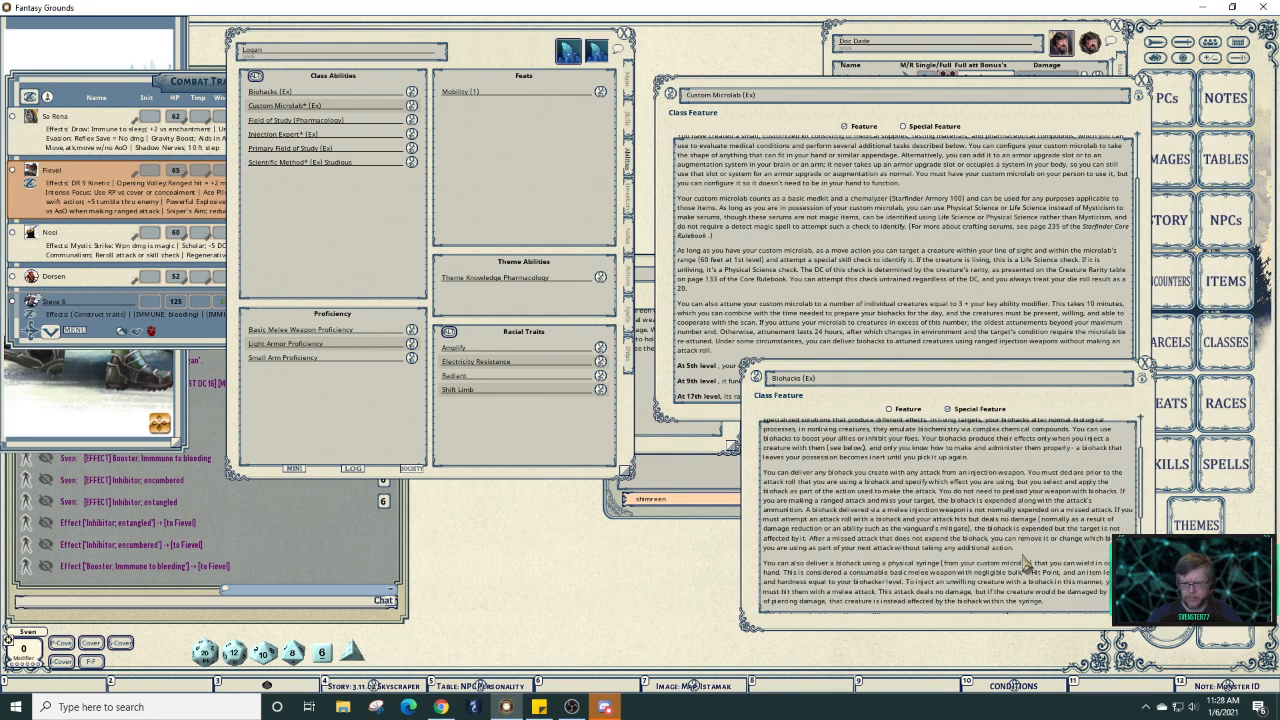
scroll(1025, 563, "down", 4)
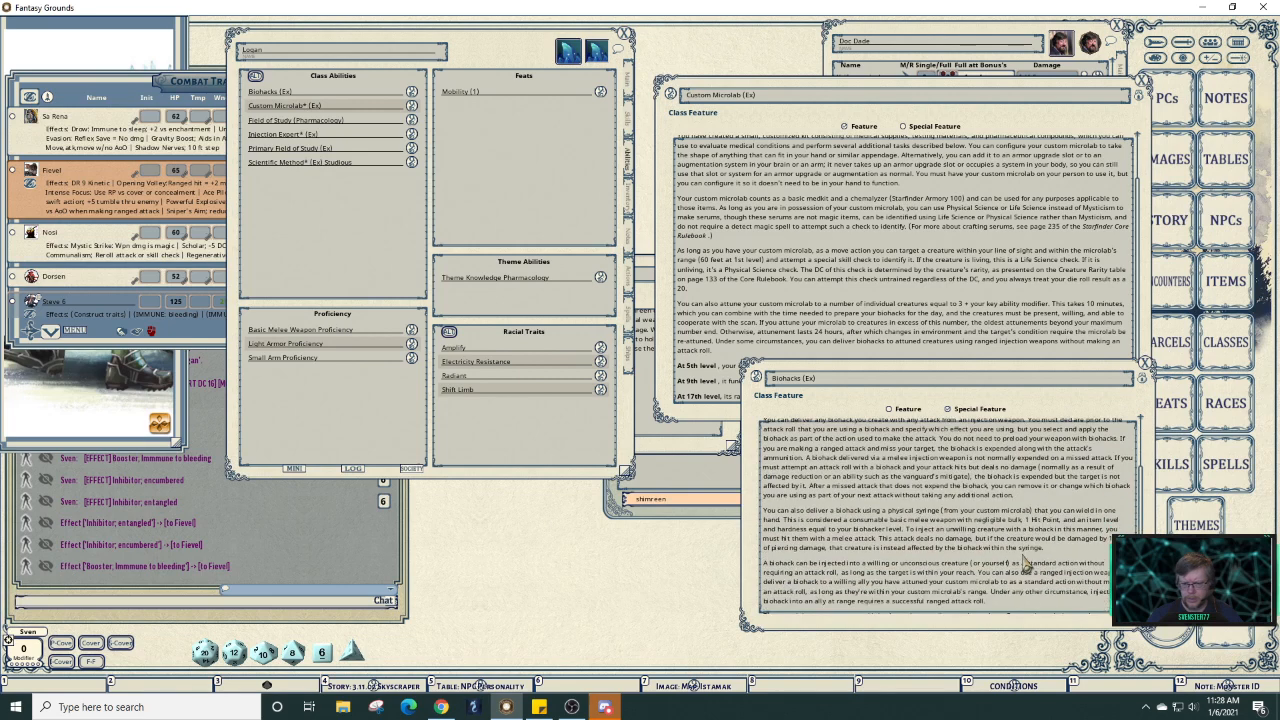
scroll(1025, 563, "down", 6)
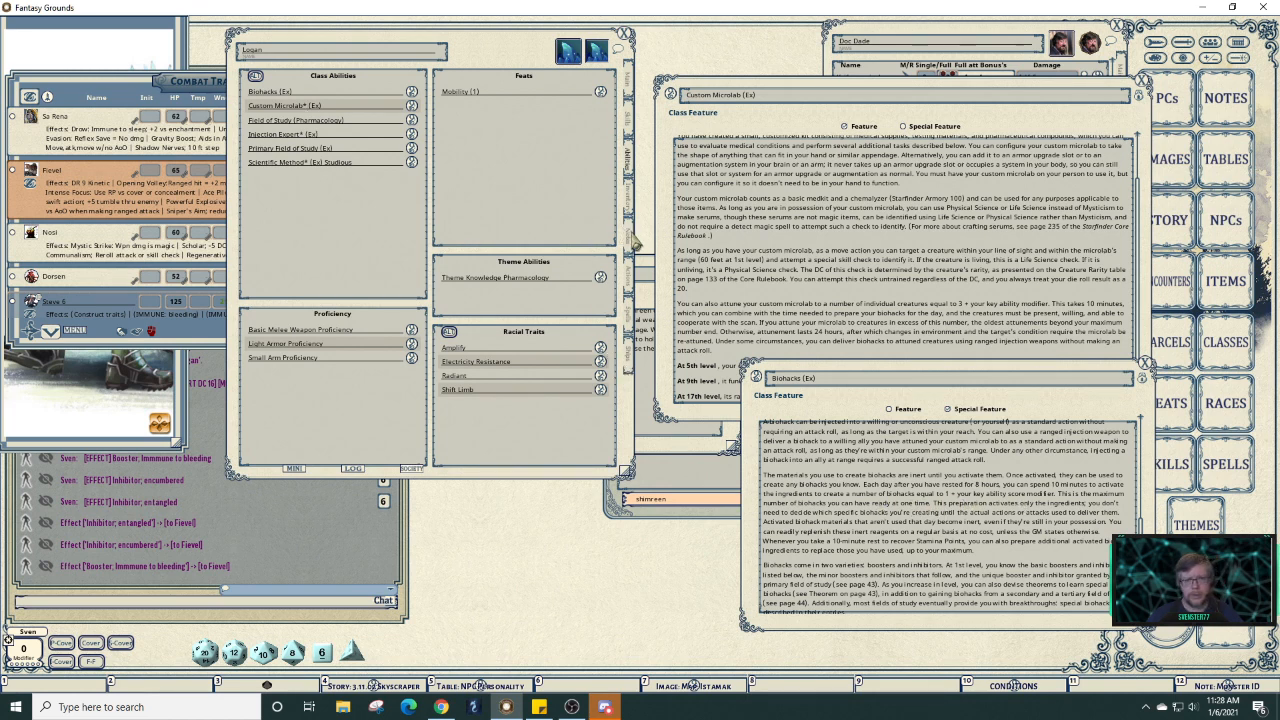
left_click(628, 86)
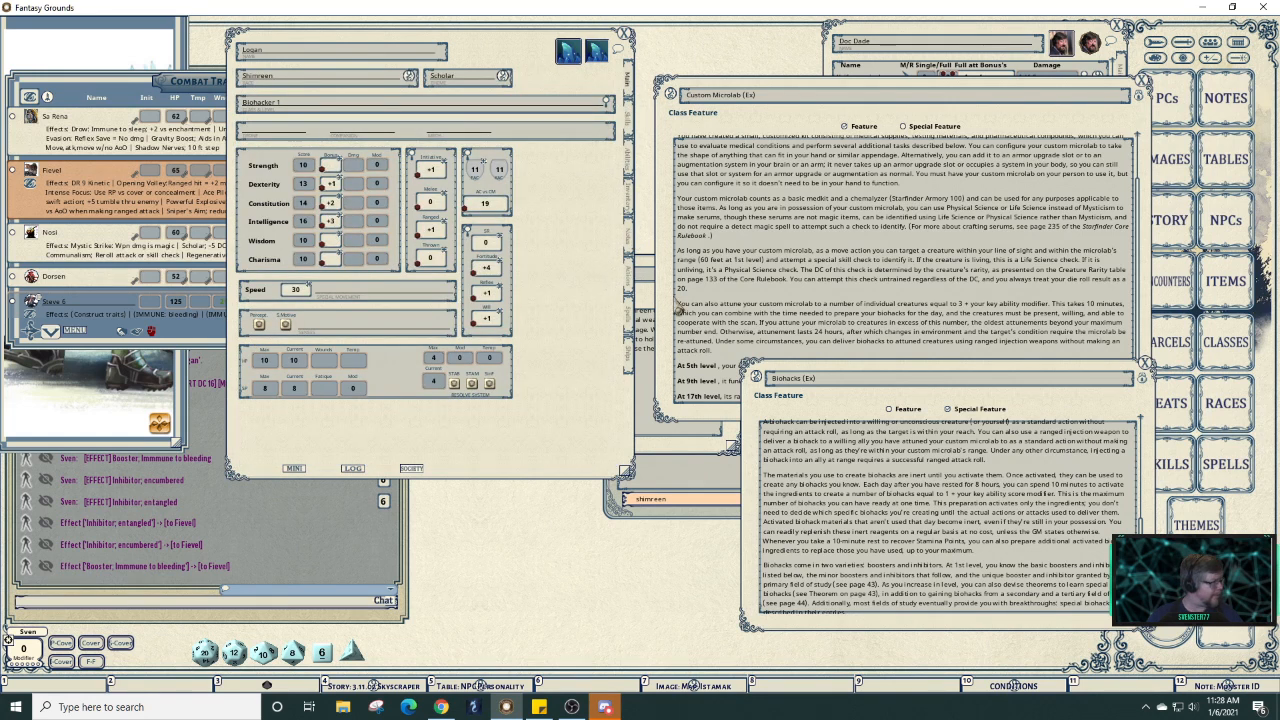
left_click(630, 292)
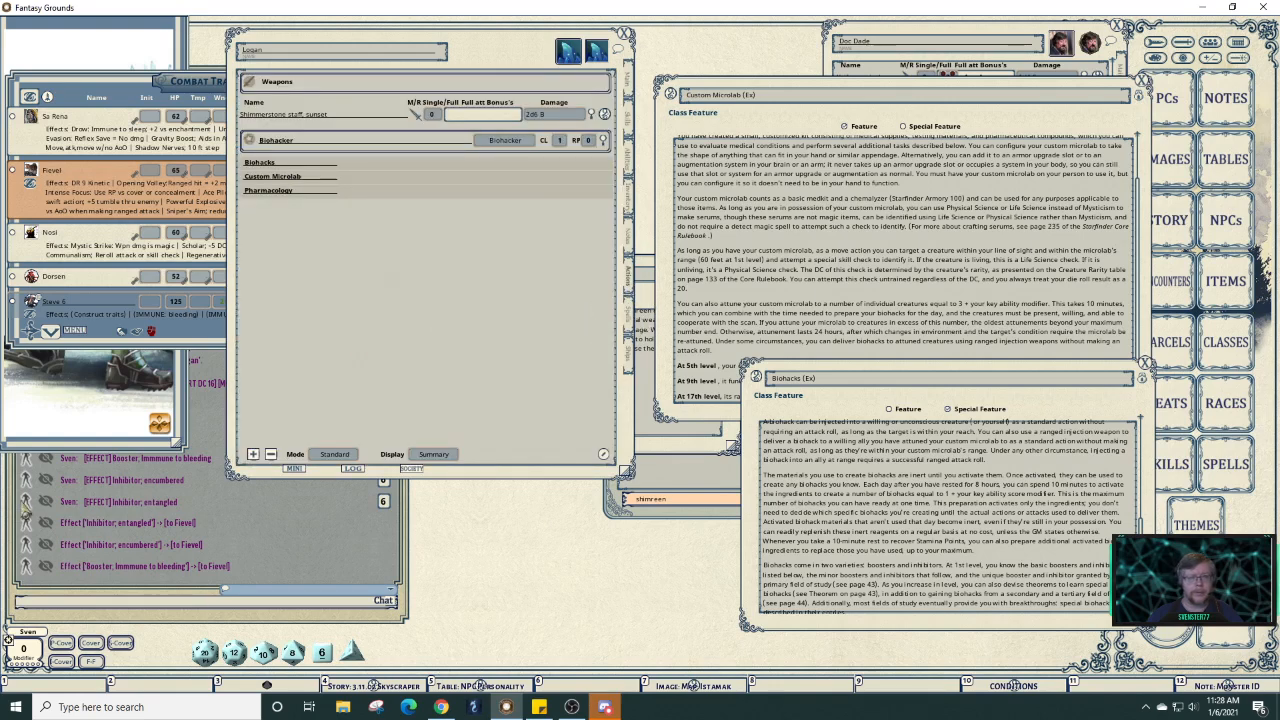
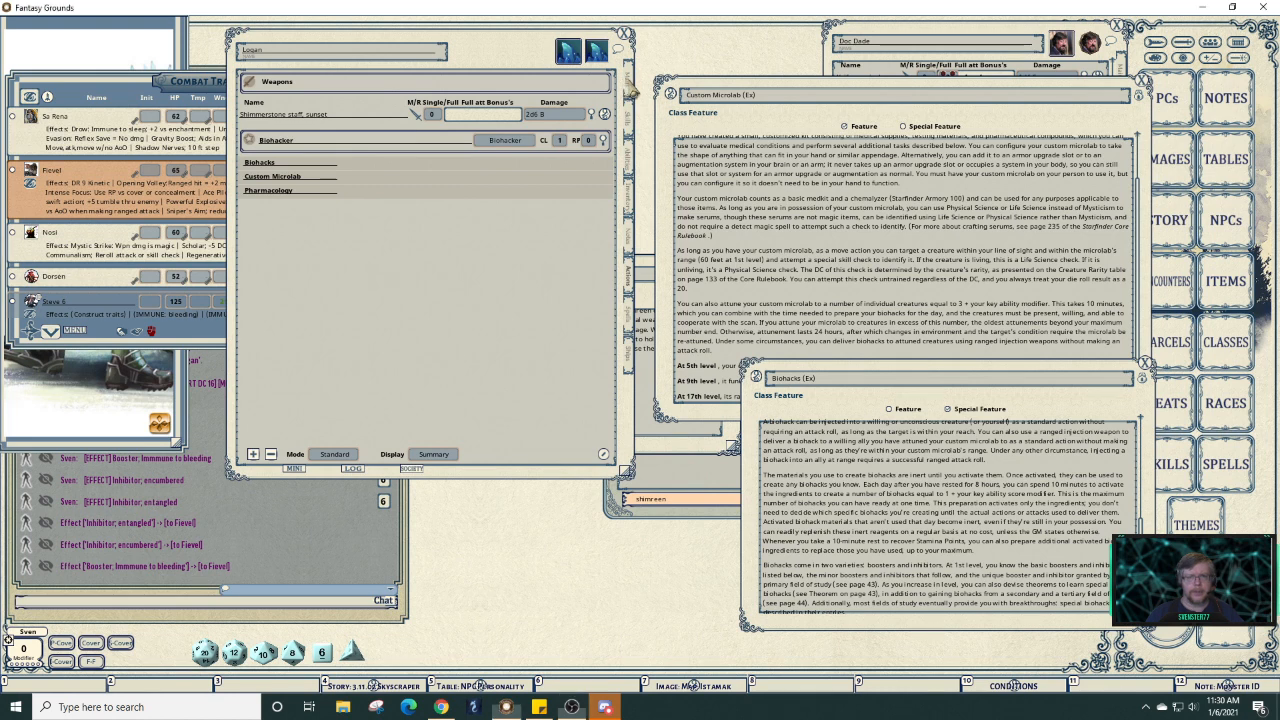
Check Logan's Main and Inventory tabs, then expand Pharmacology on Actions to show its booster and inhibitors.
left_click(628, 84)
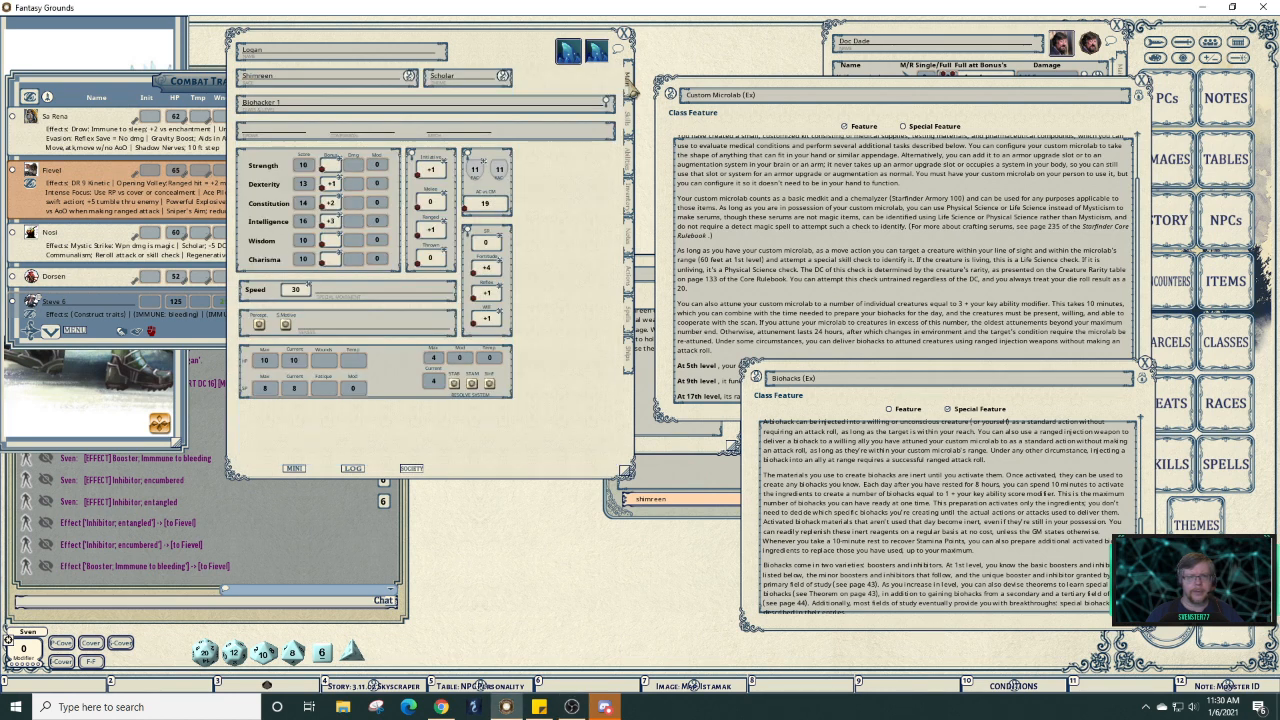
left_click(630, 196)
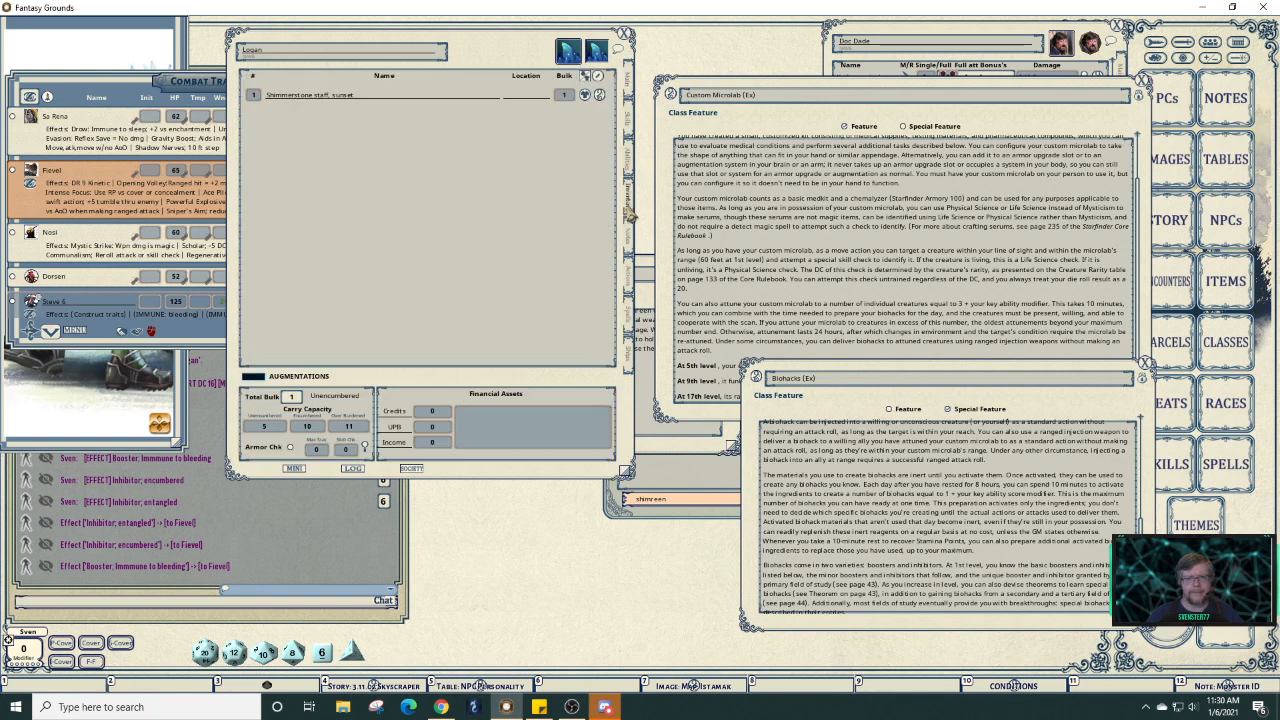
left_click(634, 288)
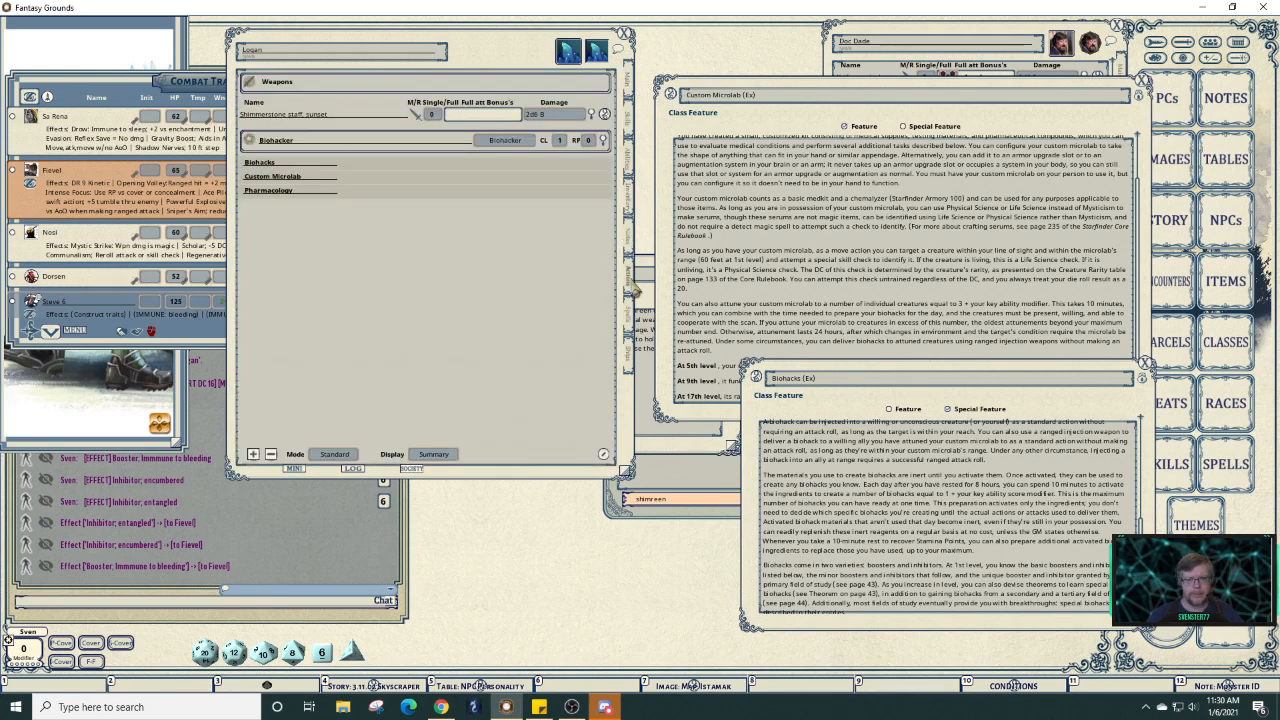
left_click(448, 195)
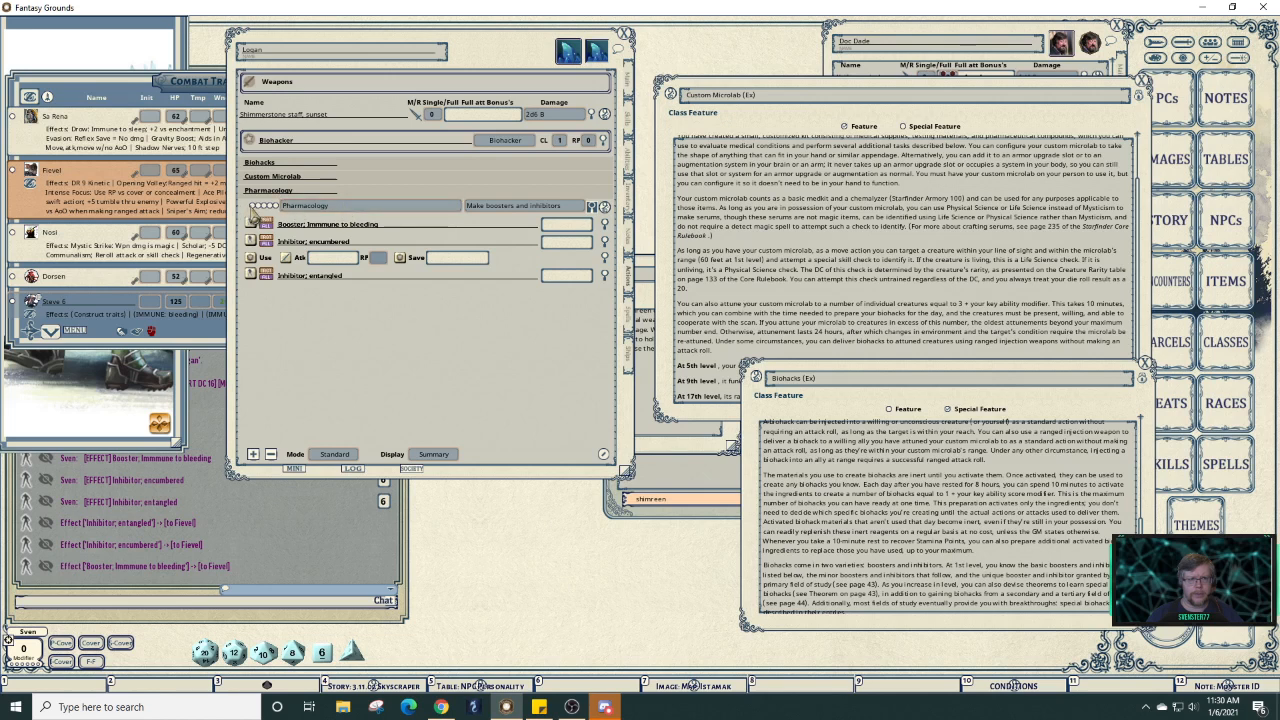
Toggle Preparation and Standard modes, collapse Pharmacology, and close the Biohacks (Ex) description.
right_click(458, 200)
left_click(466, 314)
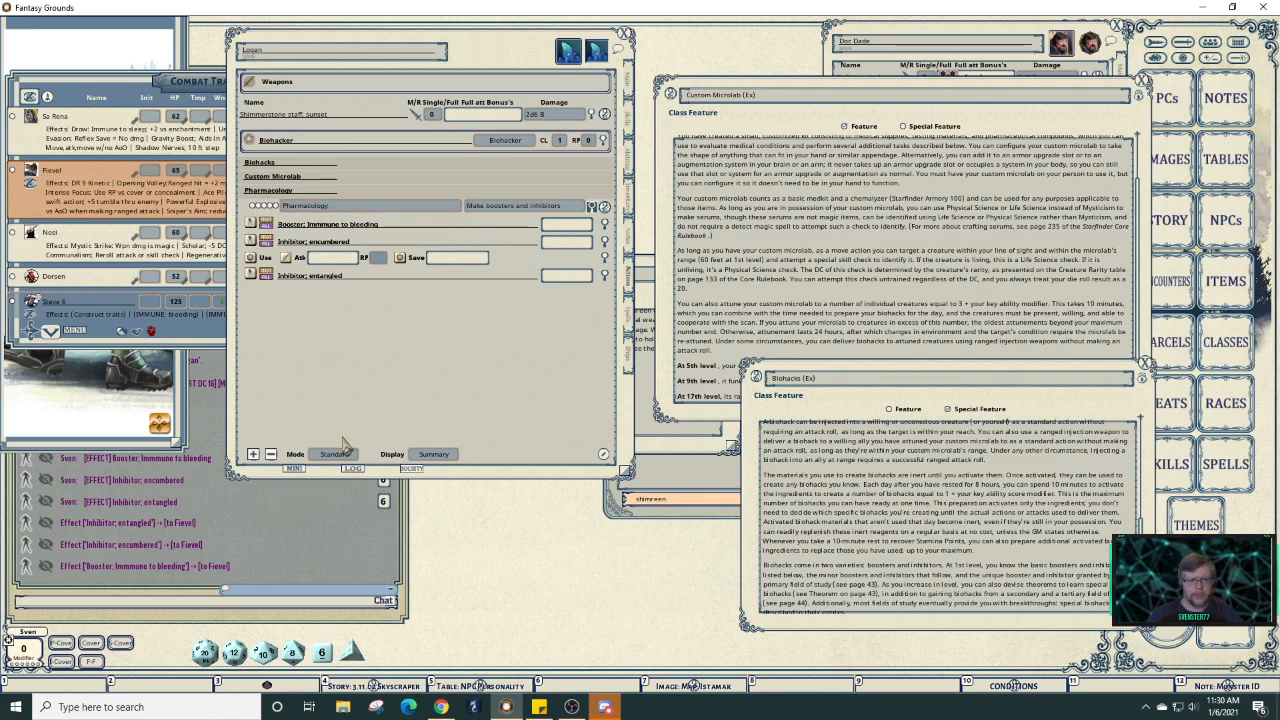
left_click(338, 458)
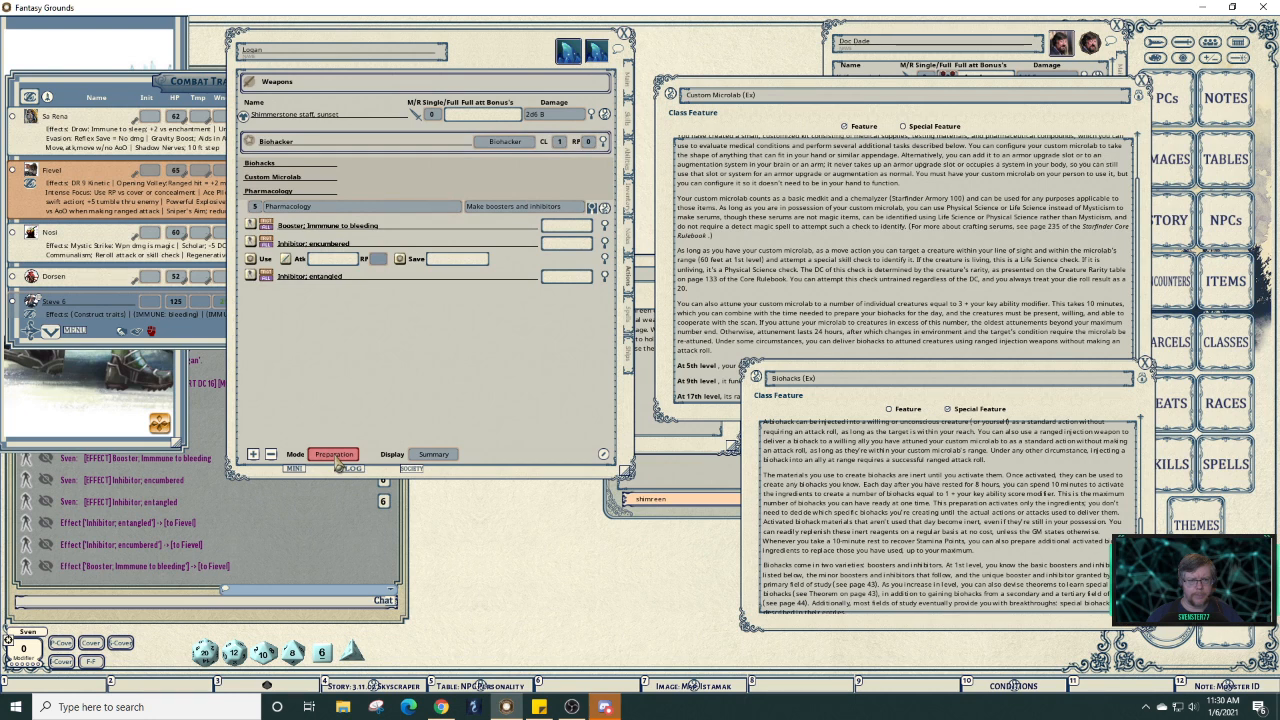
left_click(338, 456)
left_click(338, 456)
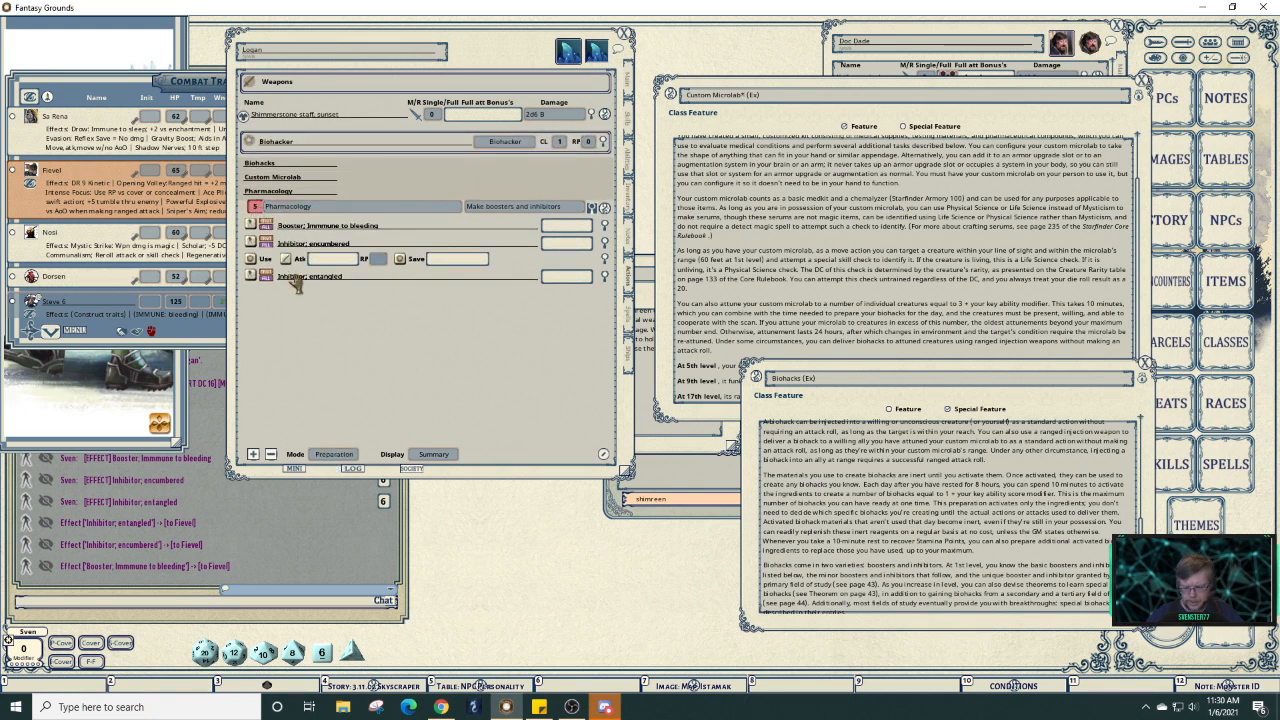
left_click(338, 458)
left_click(338, 458)
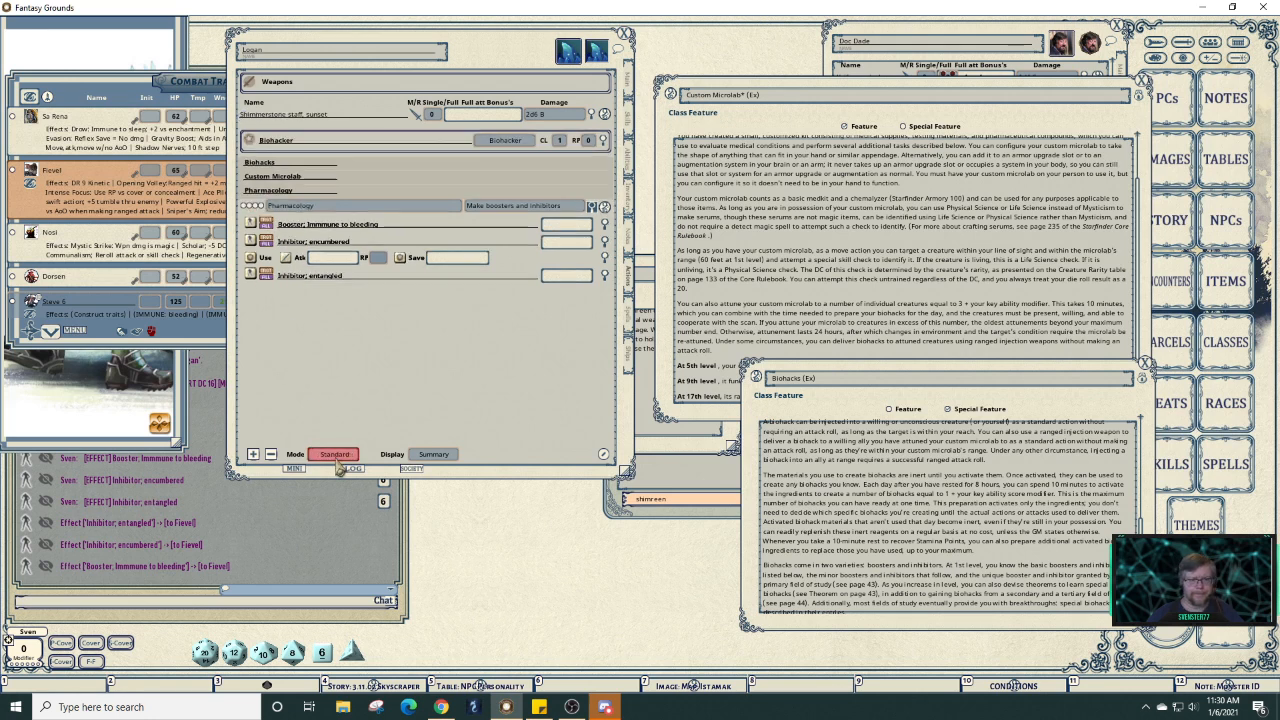
left_click(592, 206)
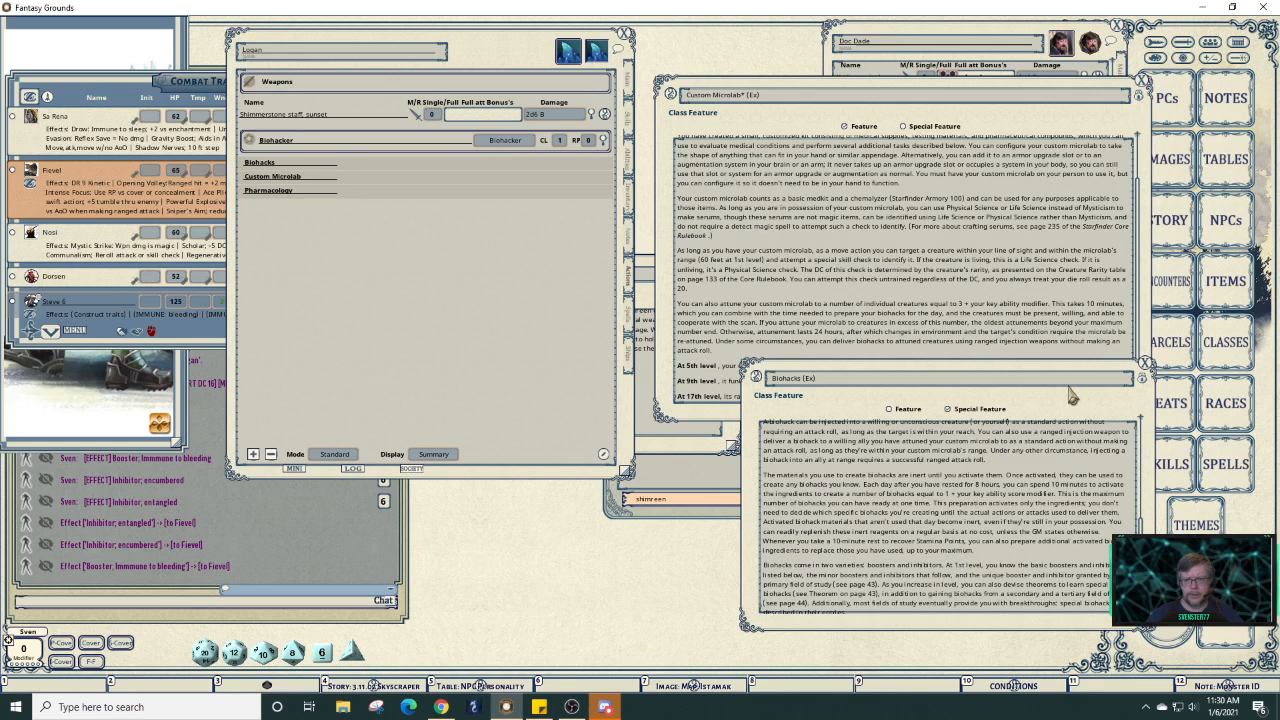
left_click(1145, 377)
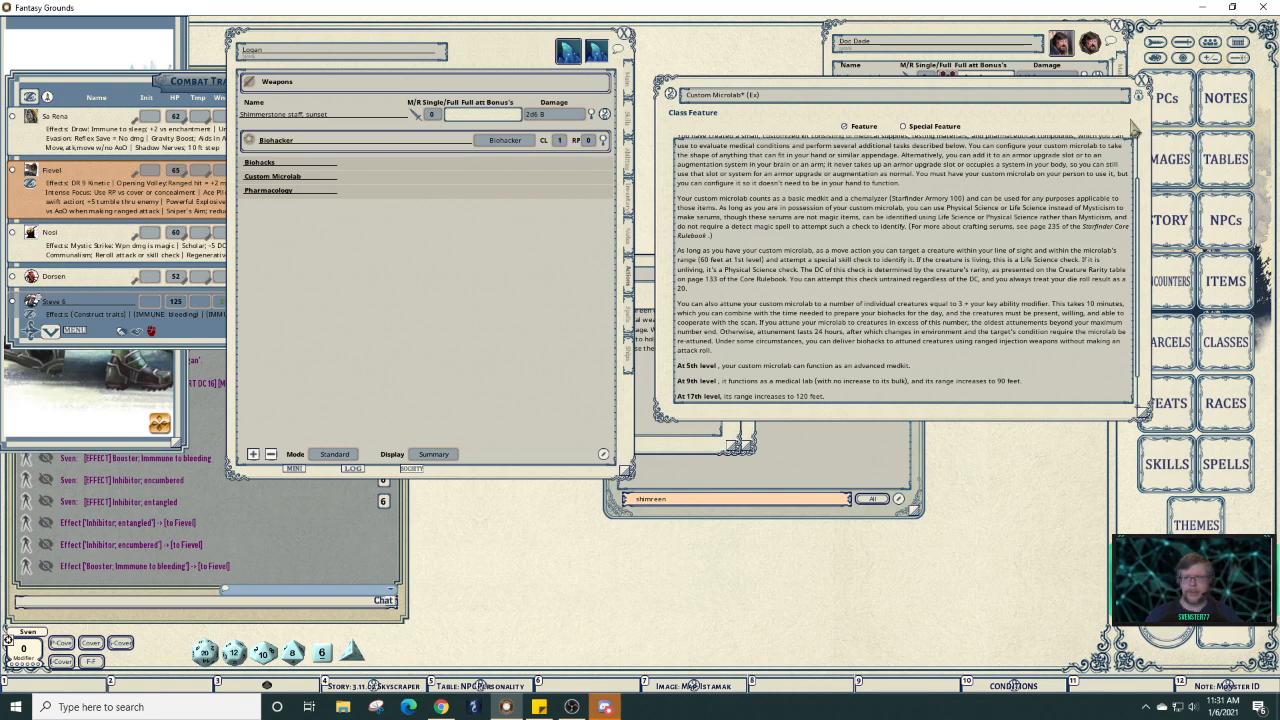
Close Custom Microlab and open the Theme Knowledge Pharmacology description, moved lower down.
left_click(1142, 82)
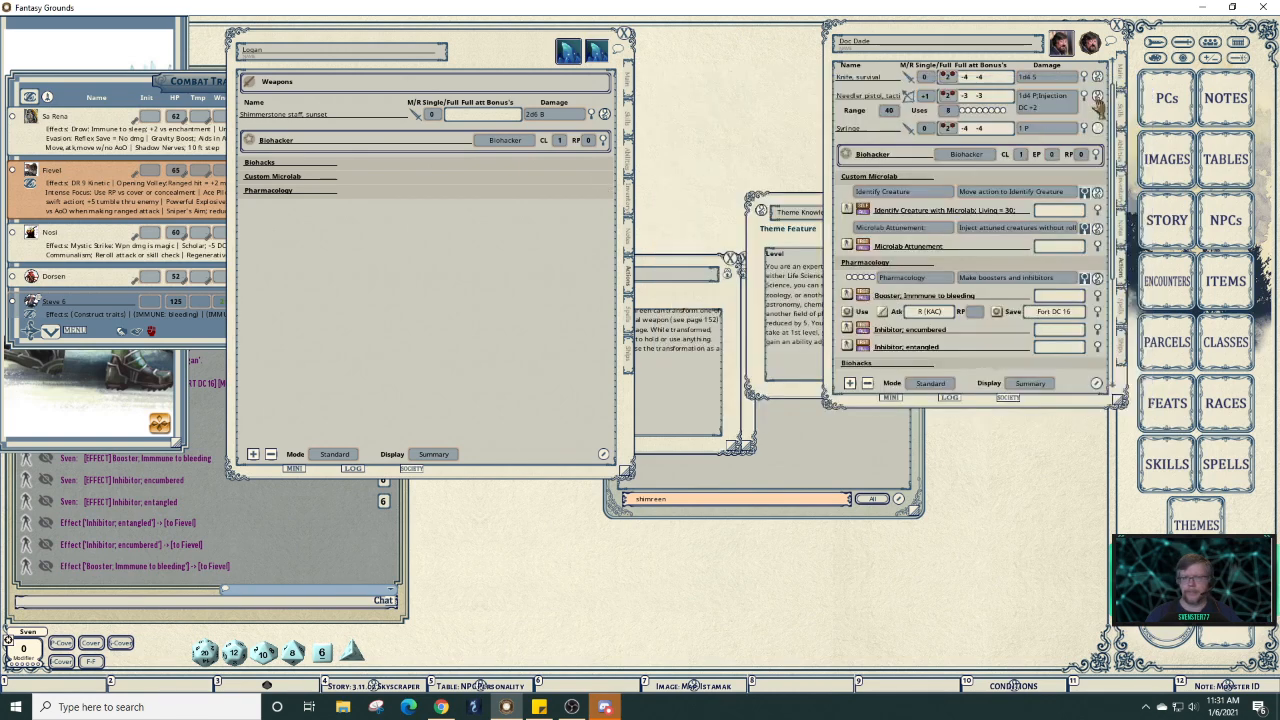
left_click(777, 238)
left_click_drag(844, 233, 777, 439)
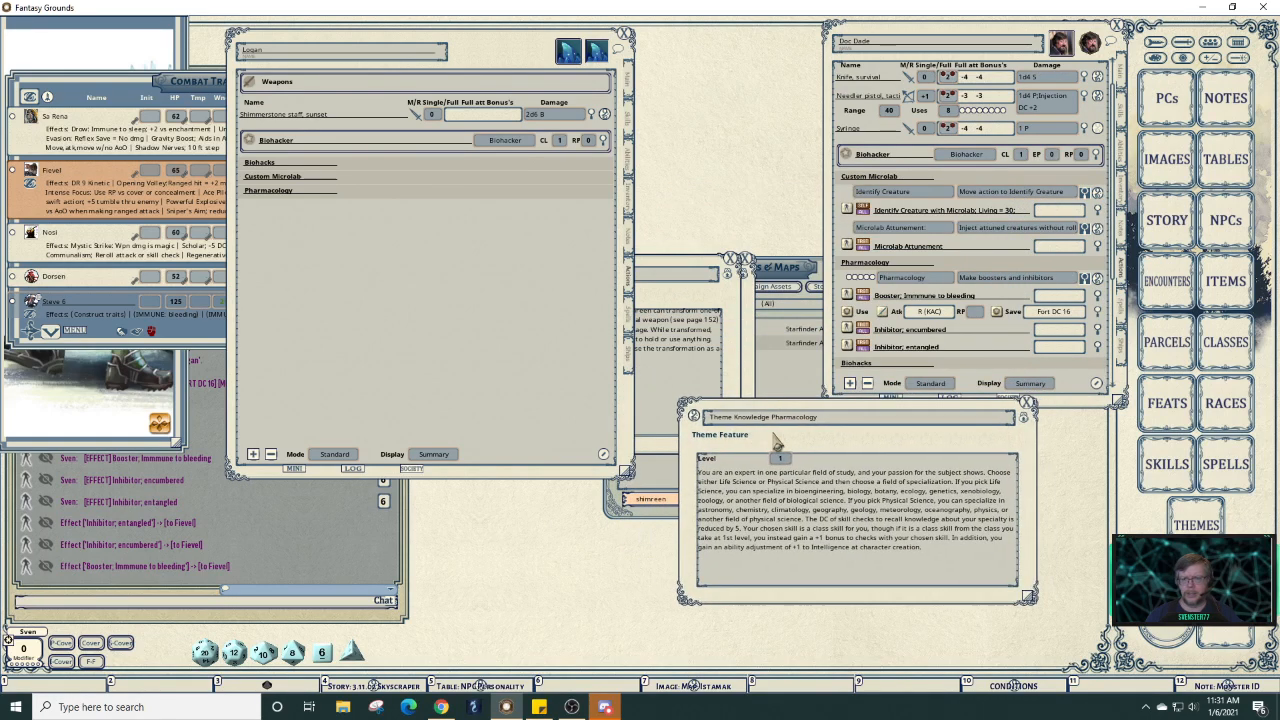
Collapse the reference sheet's Pharmacology, Custom Microlab, Medical Expert and Squox groups.
left_click(972, 265)
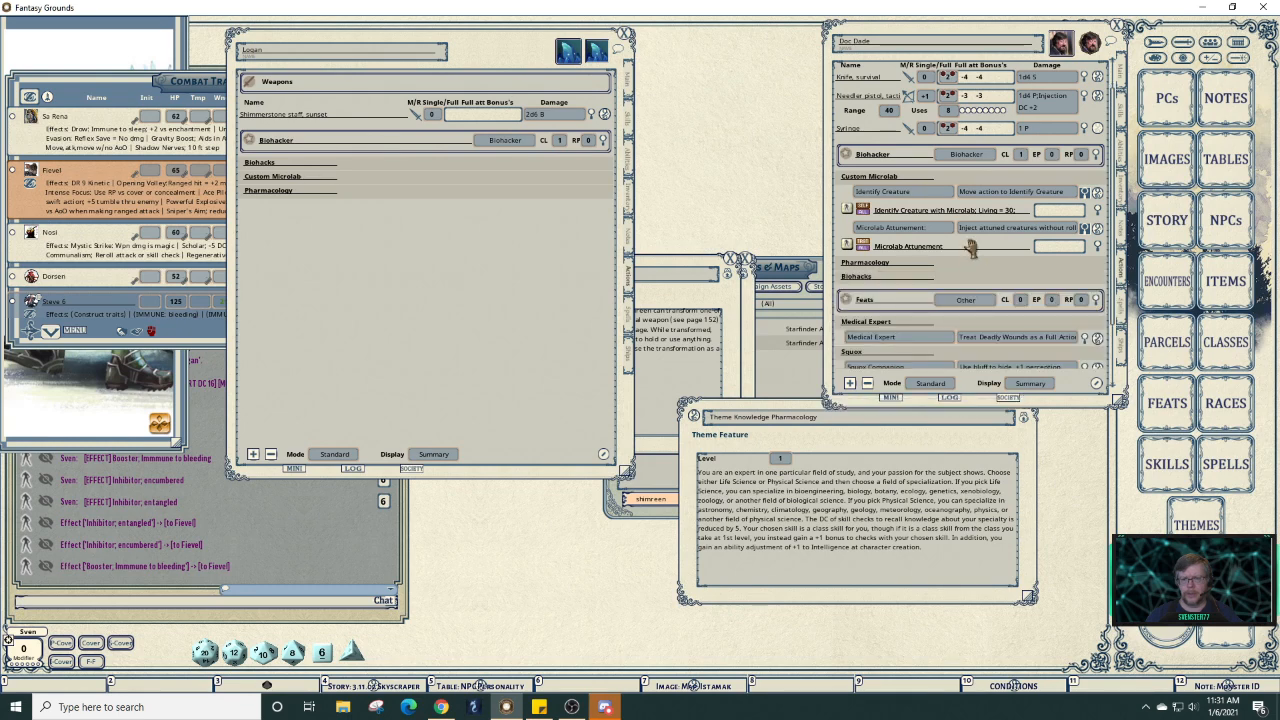
left_click(970, 181)
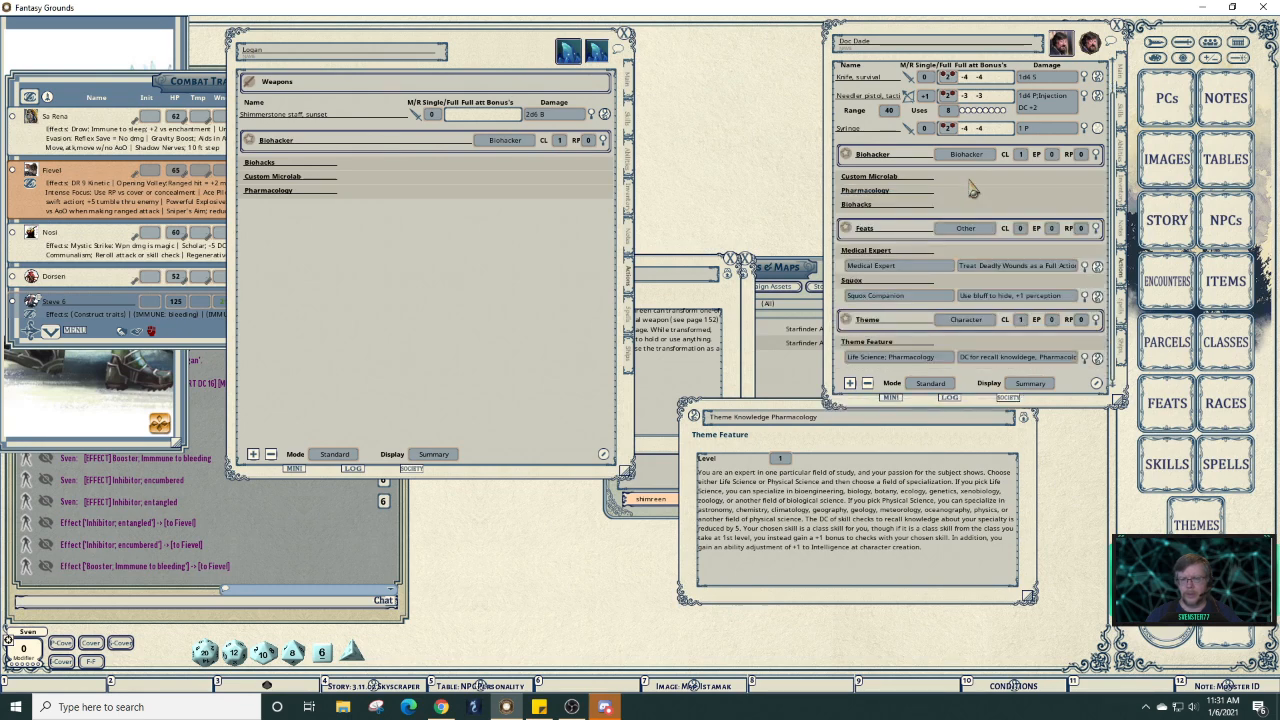
left_click(988, 252)
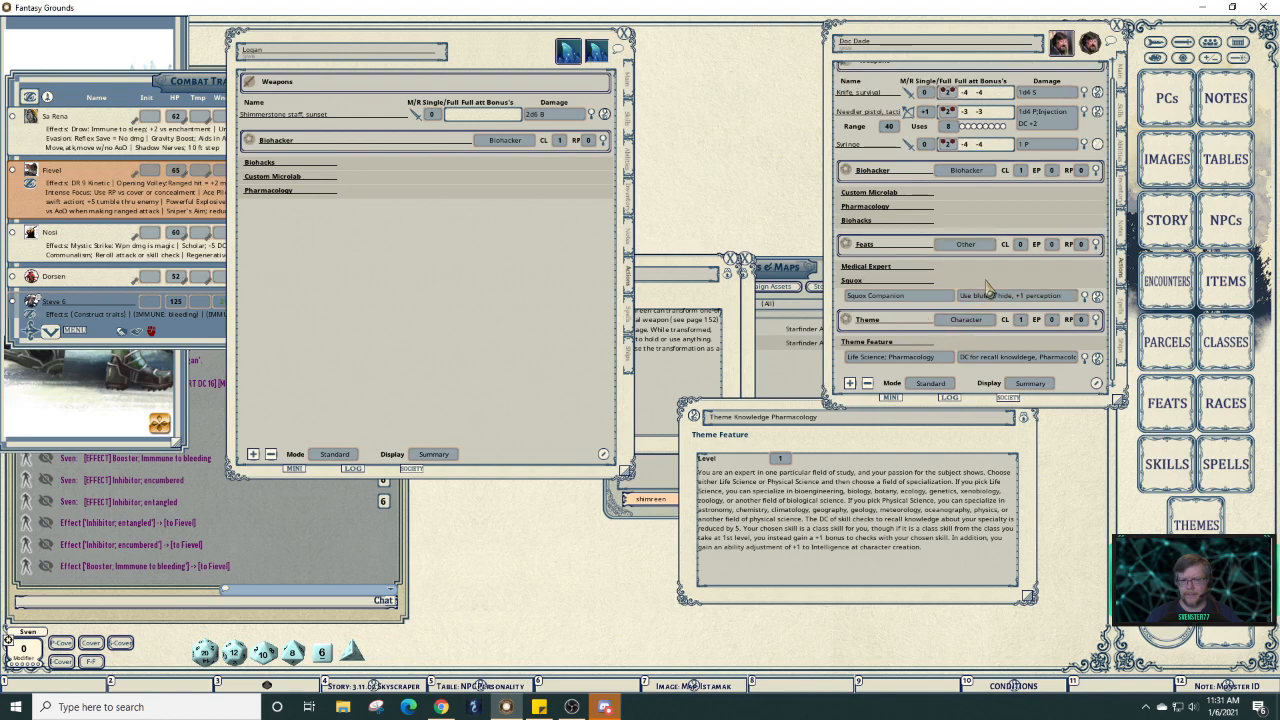
left_click(988, 284)
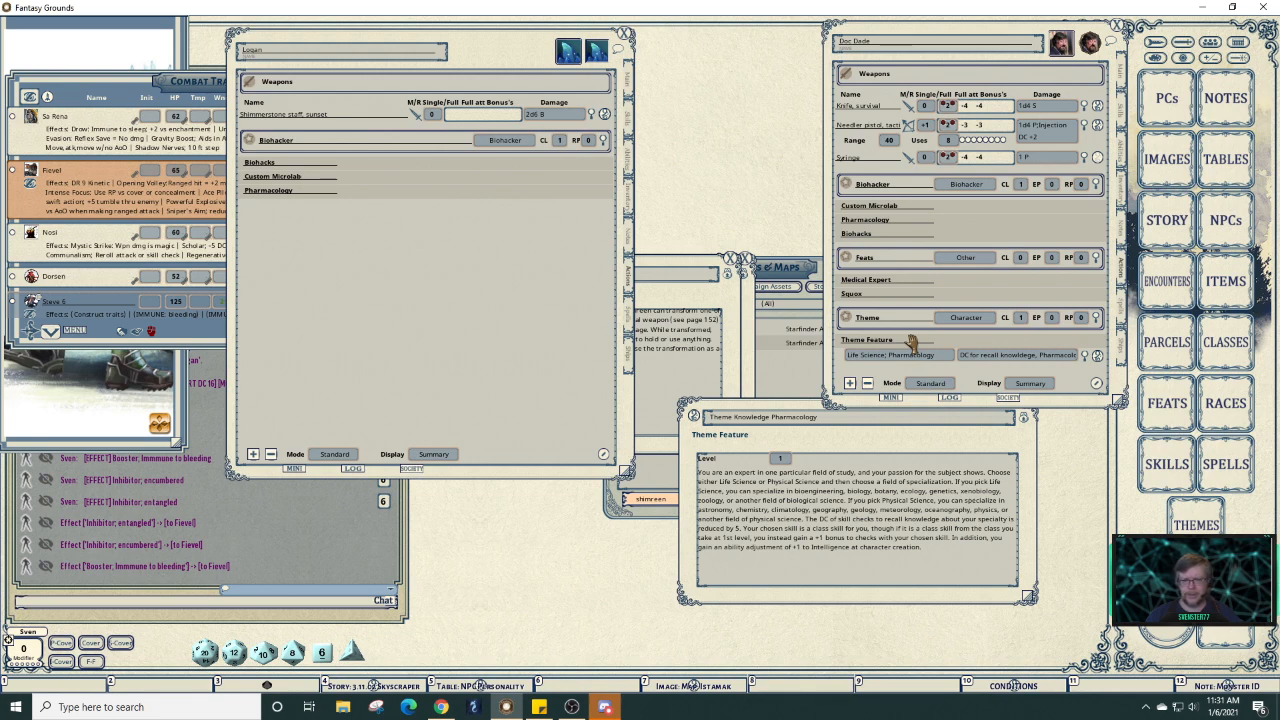
Add a new action section named Theme with one entry, set to the Character type.
right_click(396, 229)
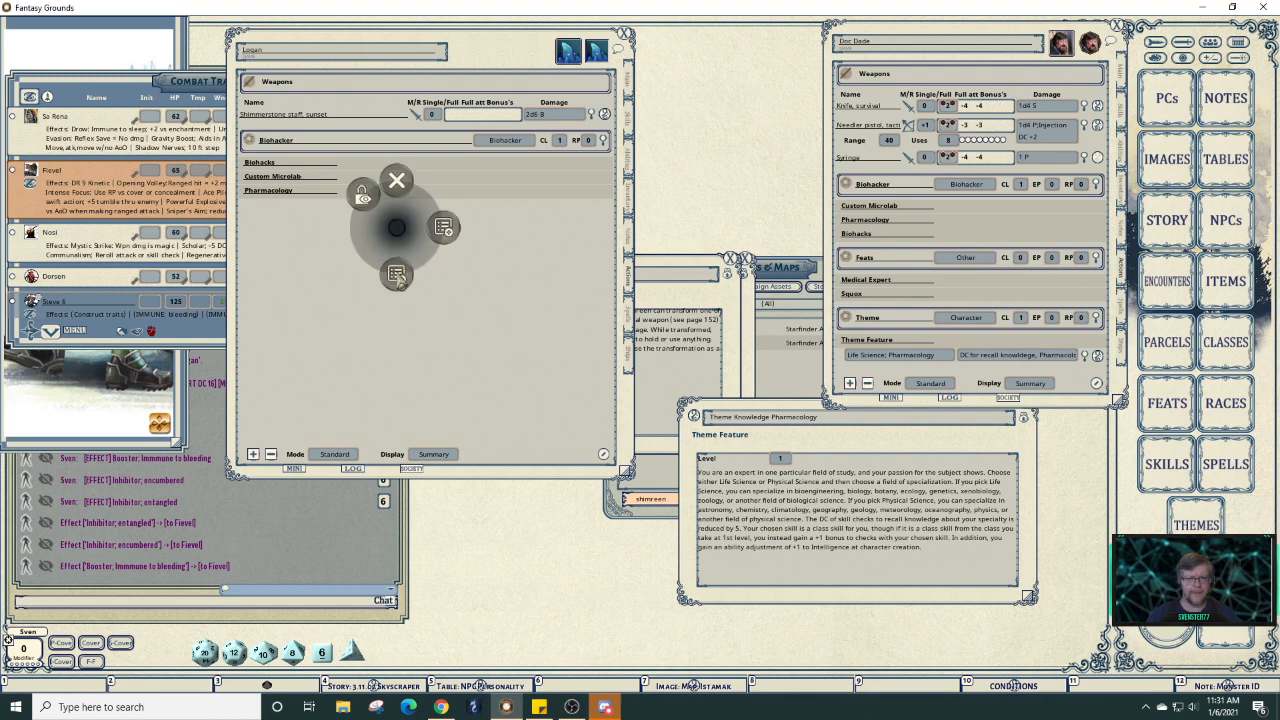
left_click(397, 276)
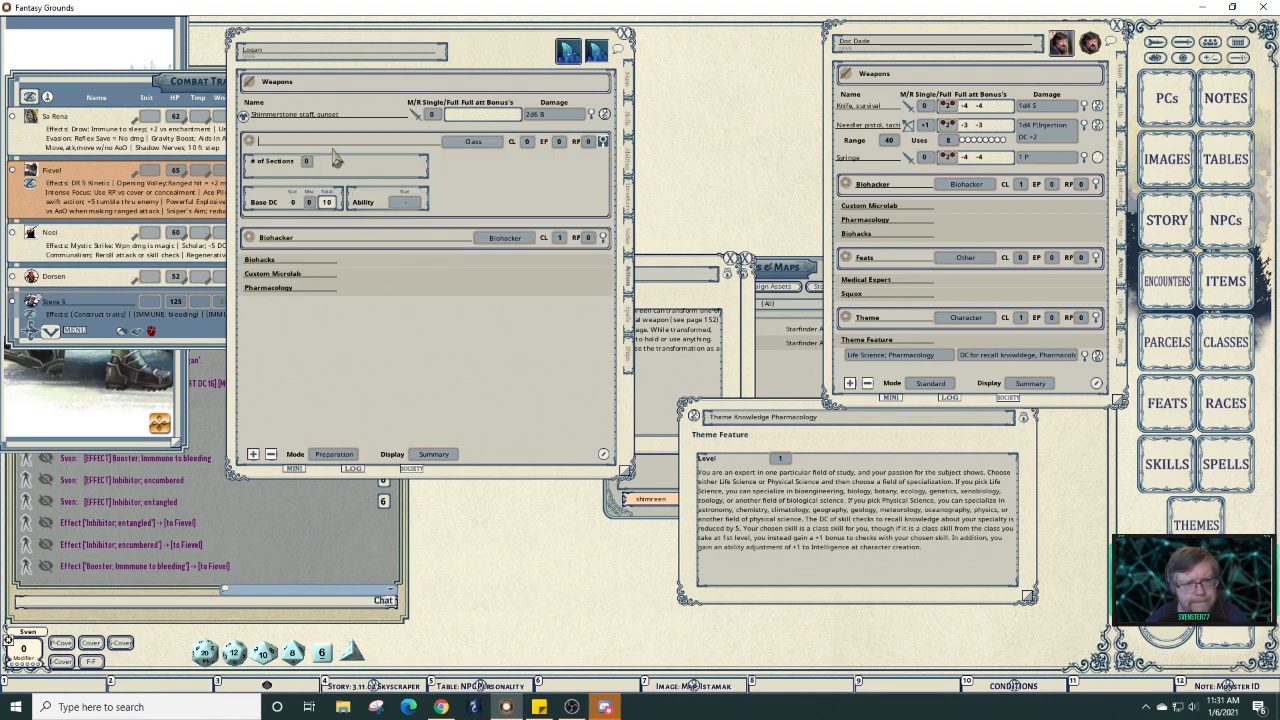
type("The")
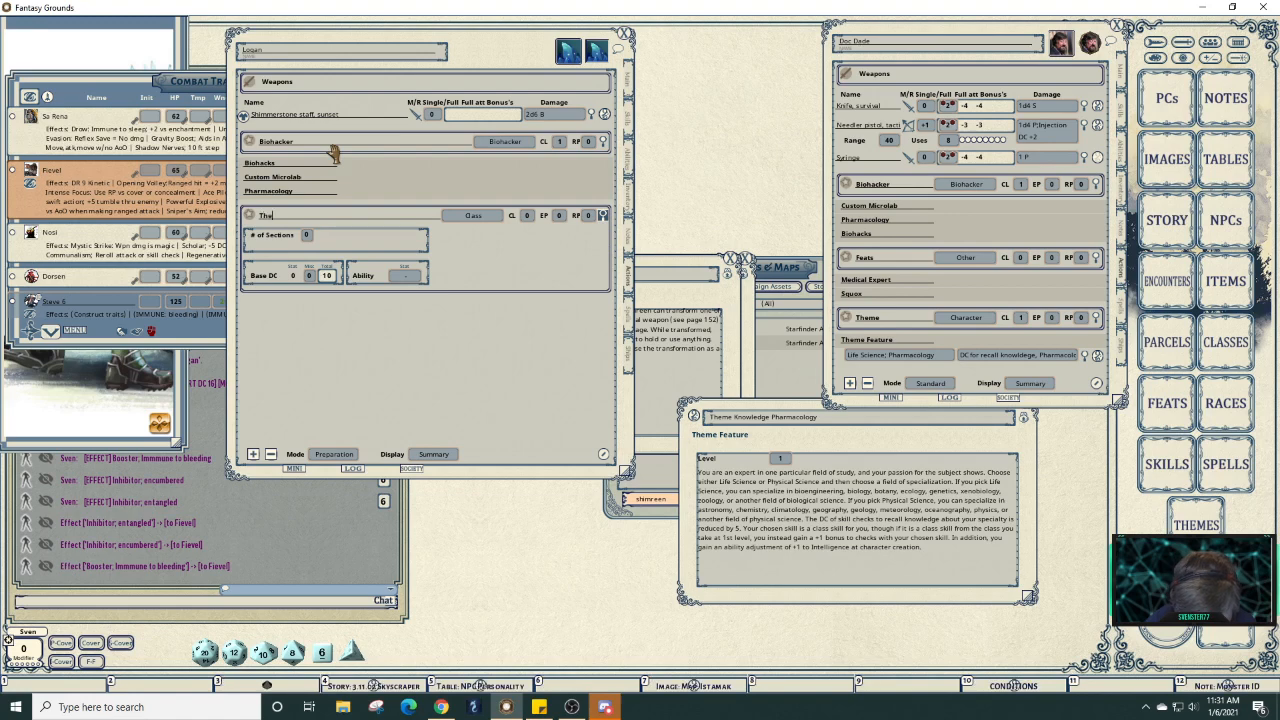
type("me")
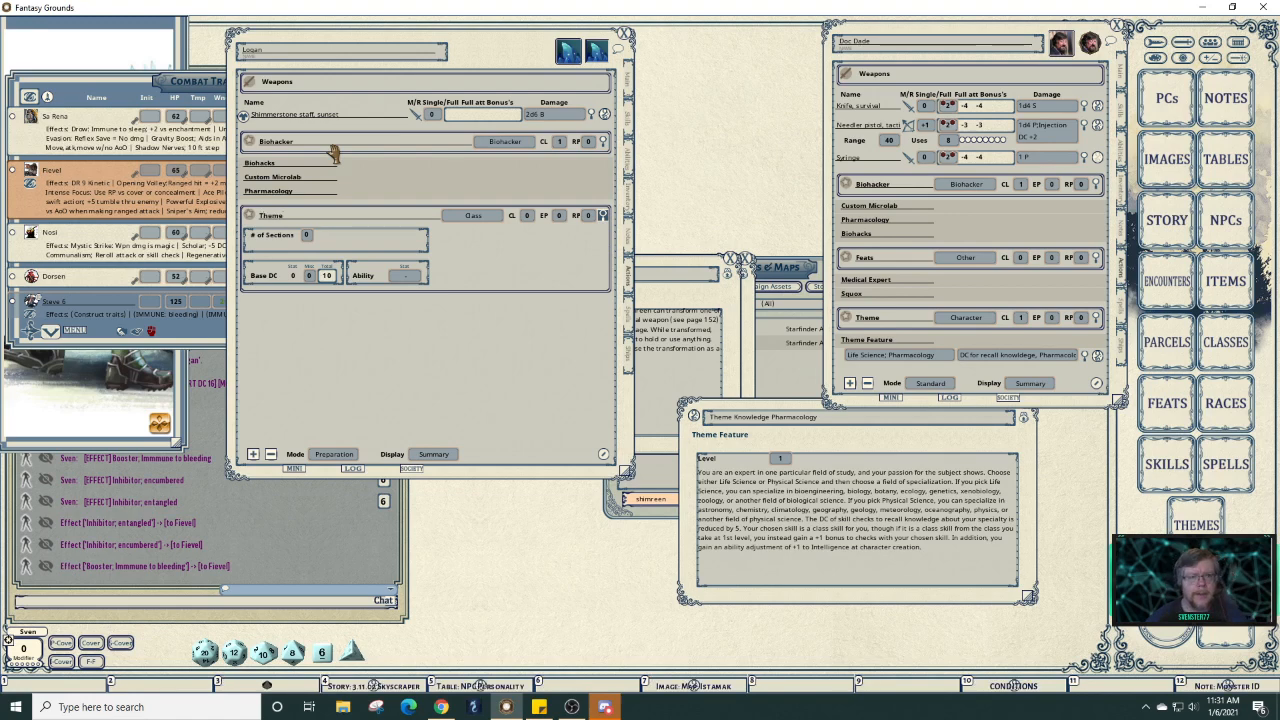
left_click(307, 236)
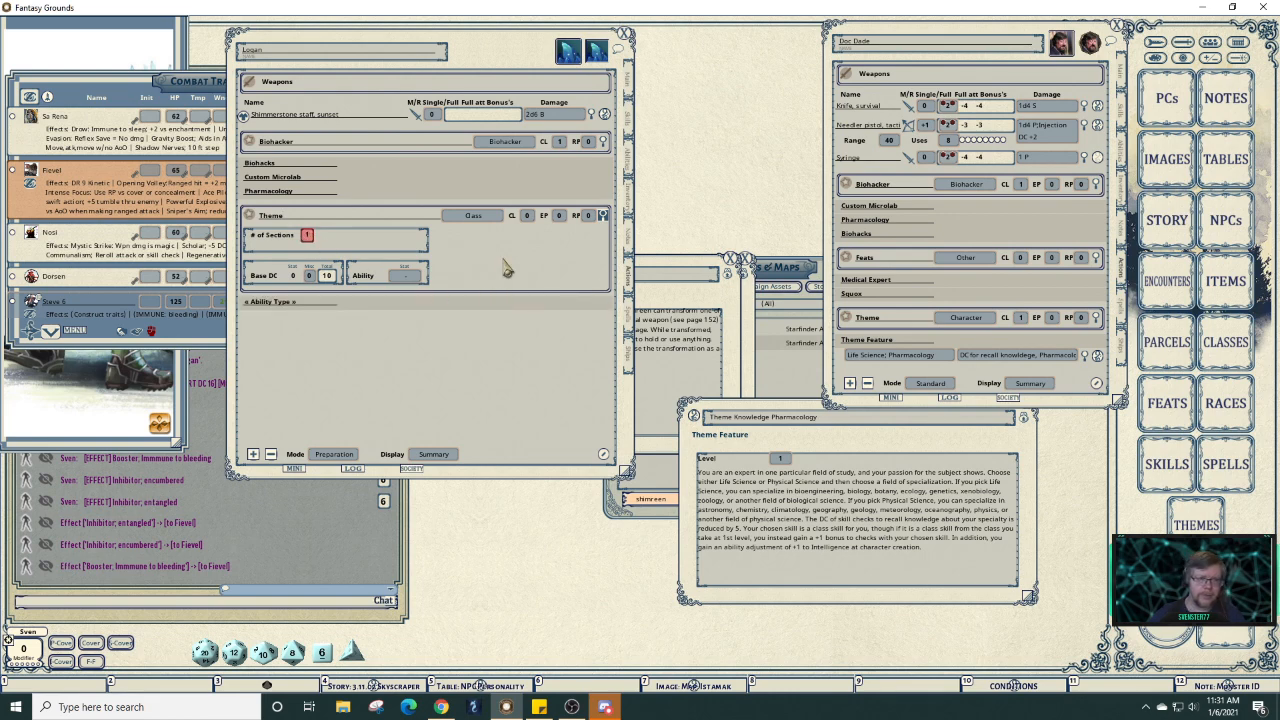
left_click(482, 221)
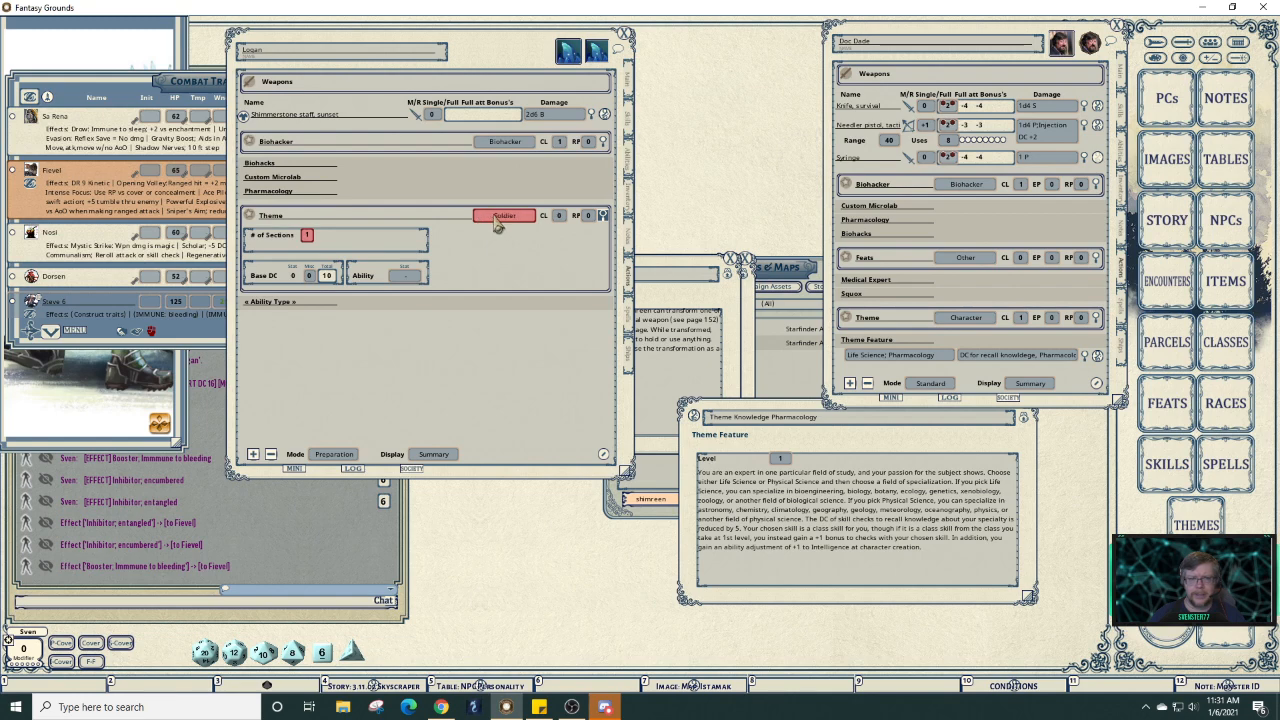
left_click(497, 220)
left_click(497, 220)
left_click(603, 217)
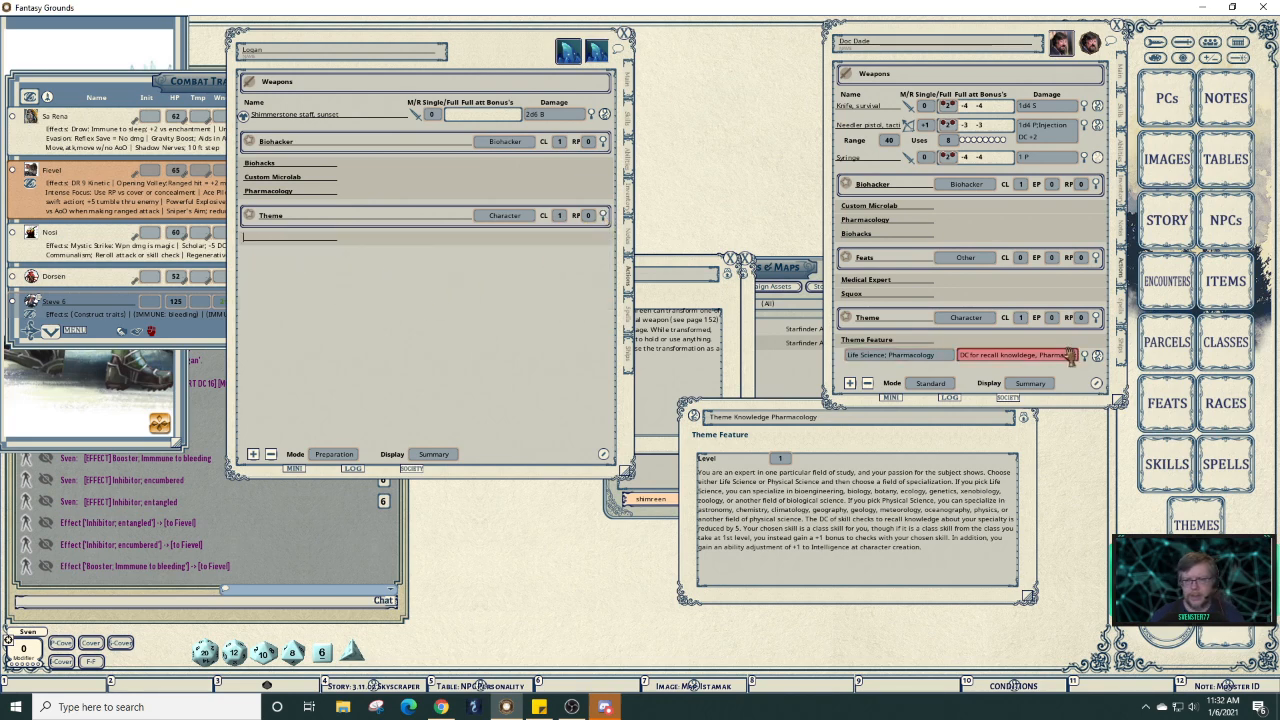
Copy Life Science; Pharmacology into the Theme section under a Theme Knowledge group.
left_click_drag(1097, 357, 450, 247)
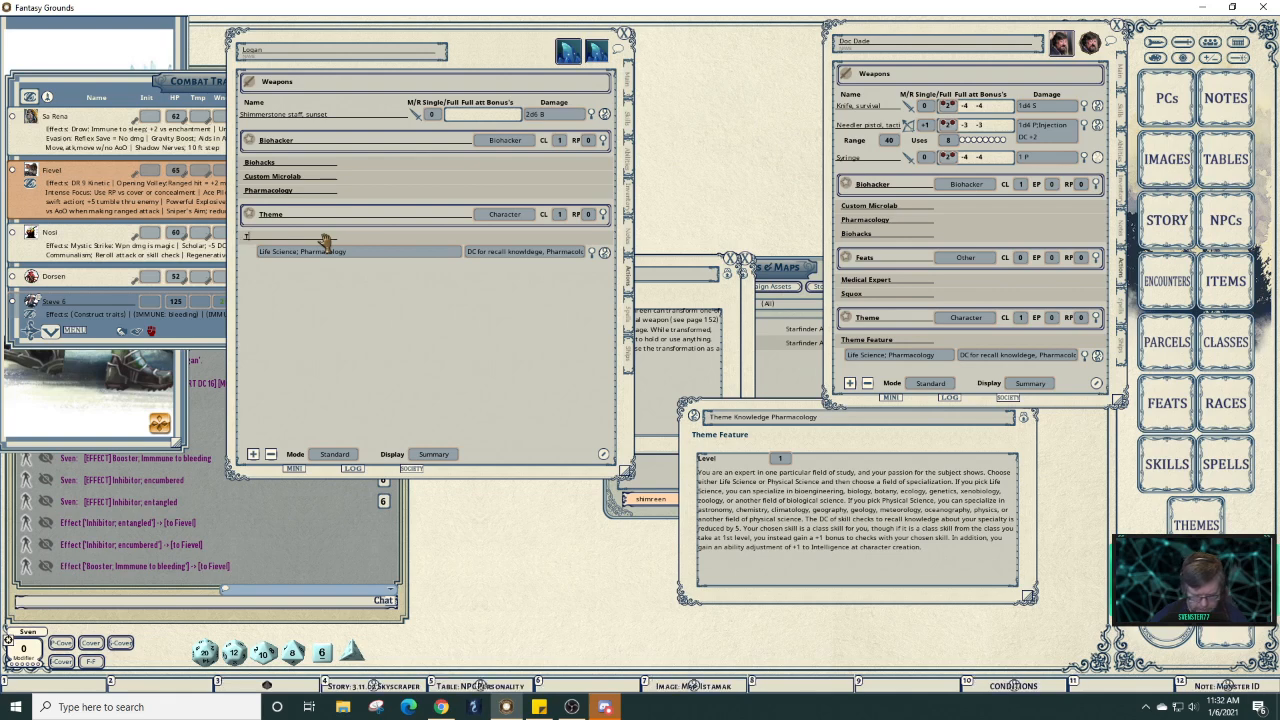
type("Theme Knowledge")
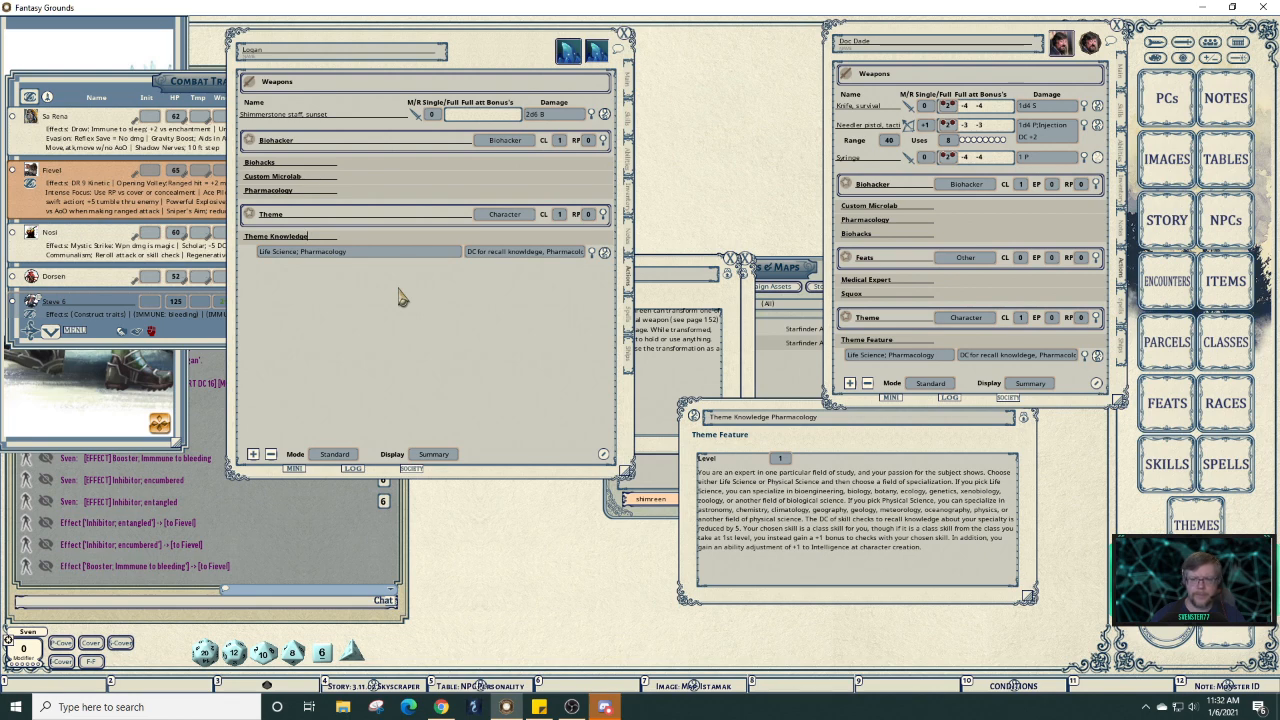
key("shift")
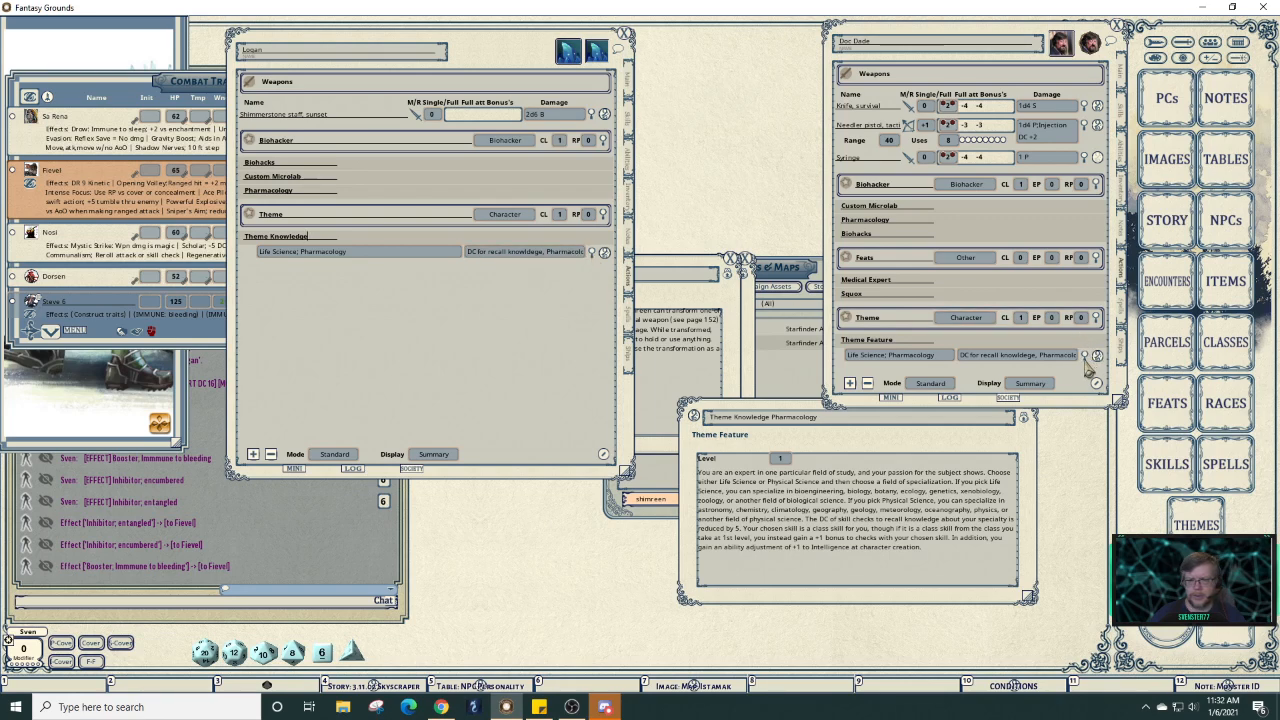
Replace the Life Science; Pharmacology attack/save action with a new effect action.
left_click(593, 253)
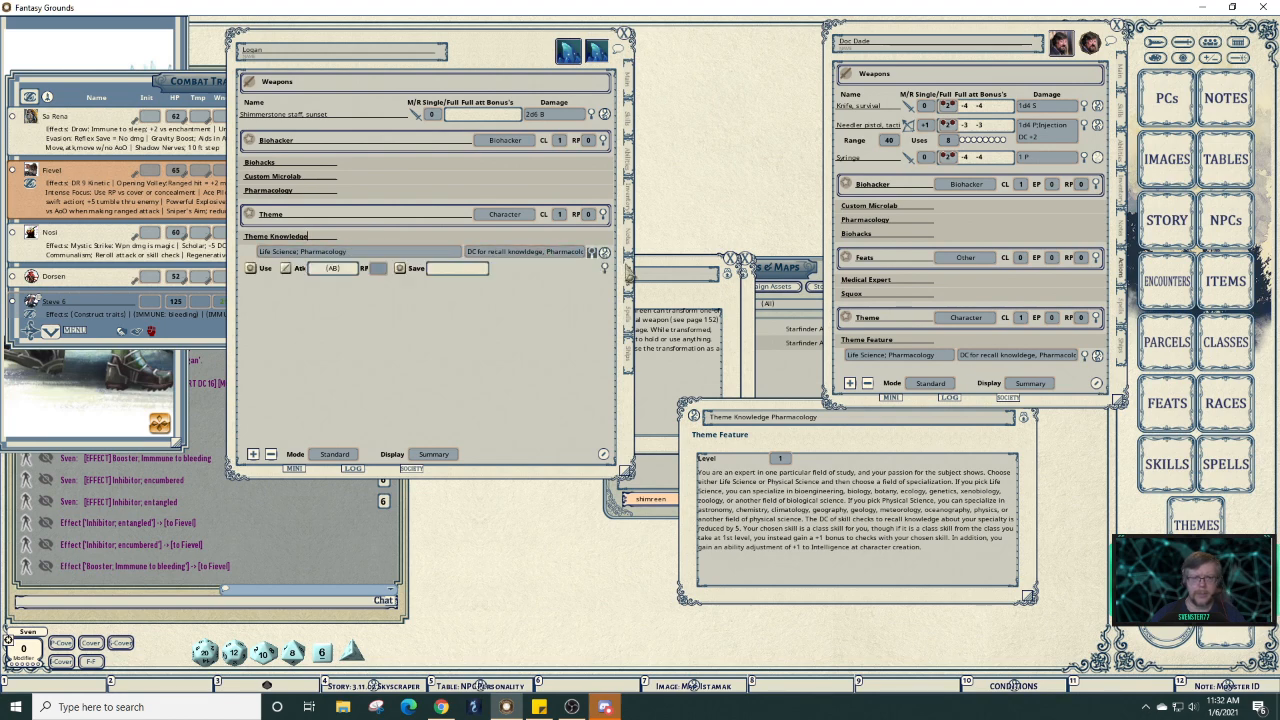
left_click(1096, 356)
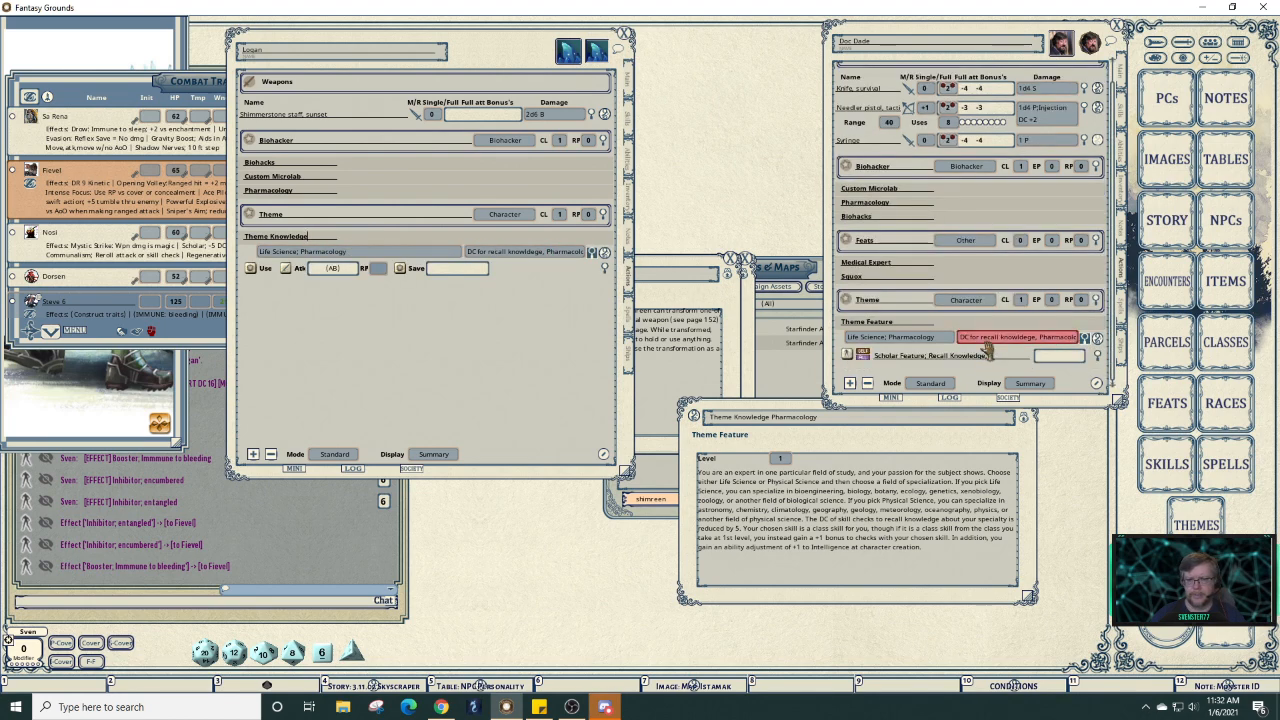
right_click(472, 272)
left_click(518, 273)
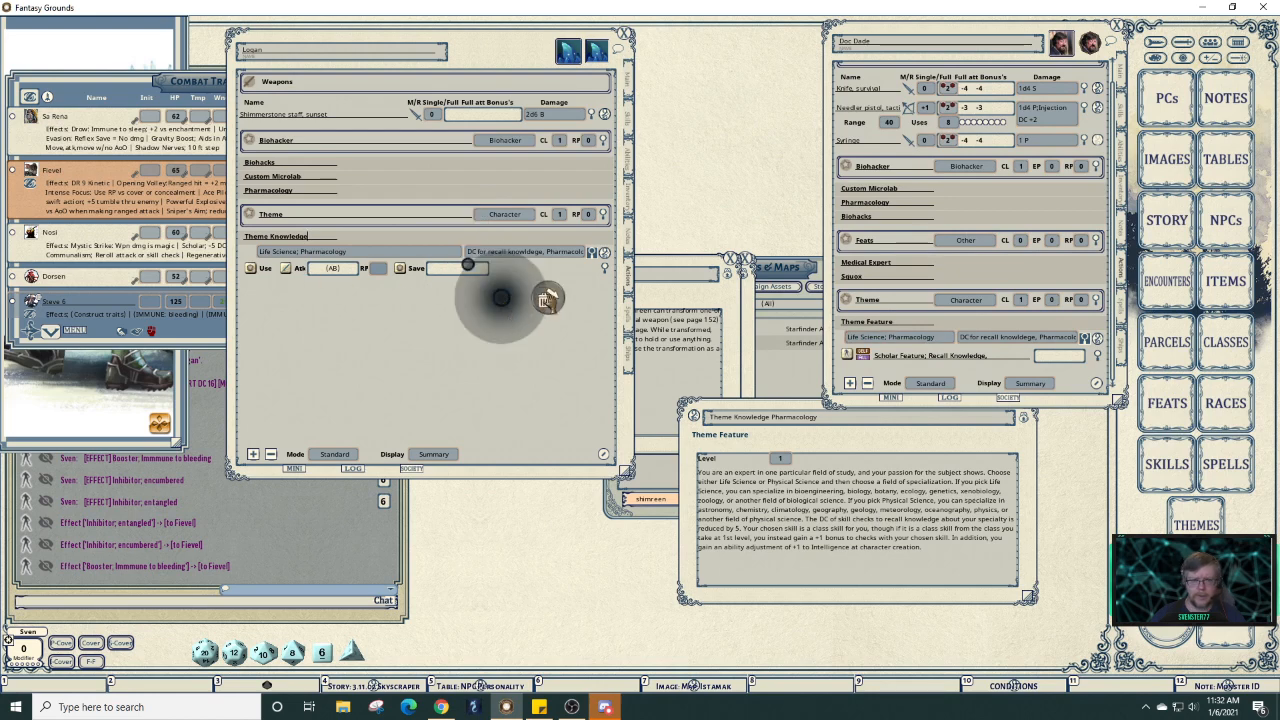
left_click(545, 297)
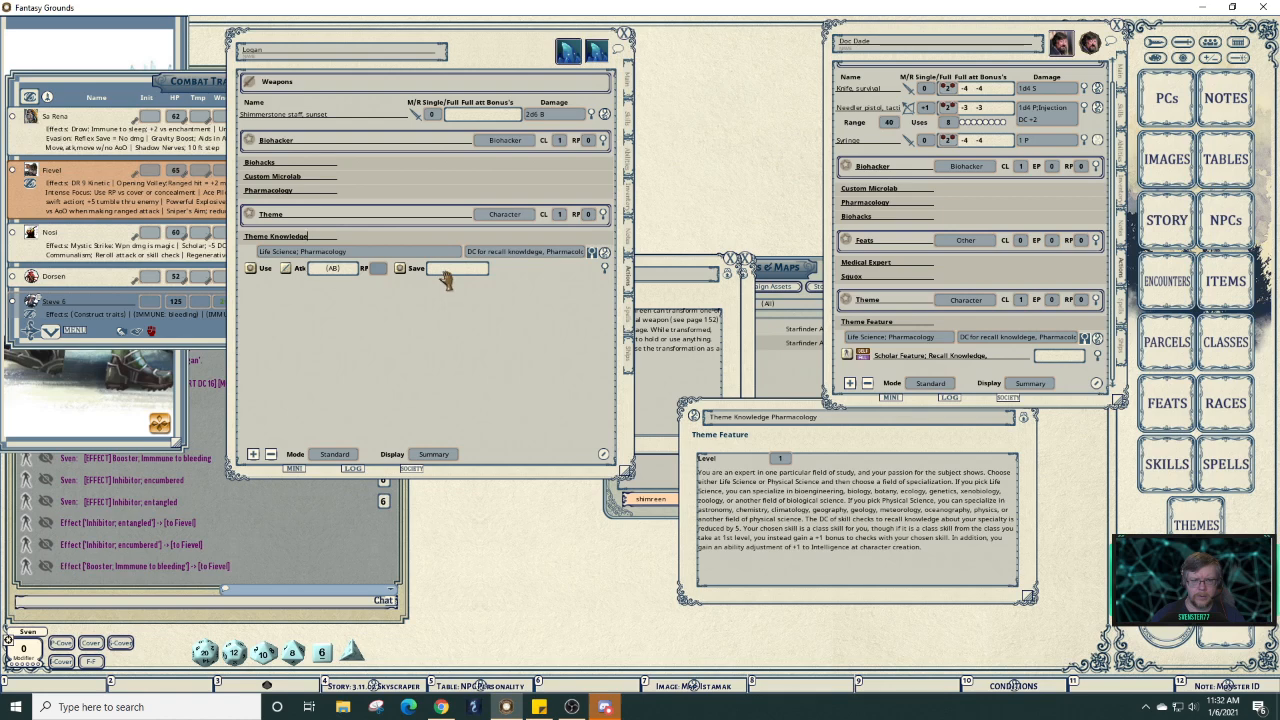
right_click(446, 280)
right_click(361, 251)
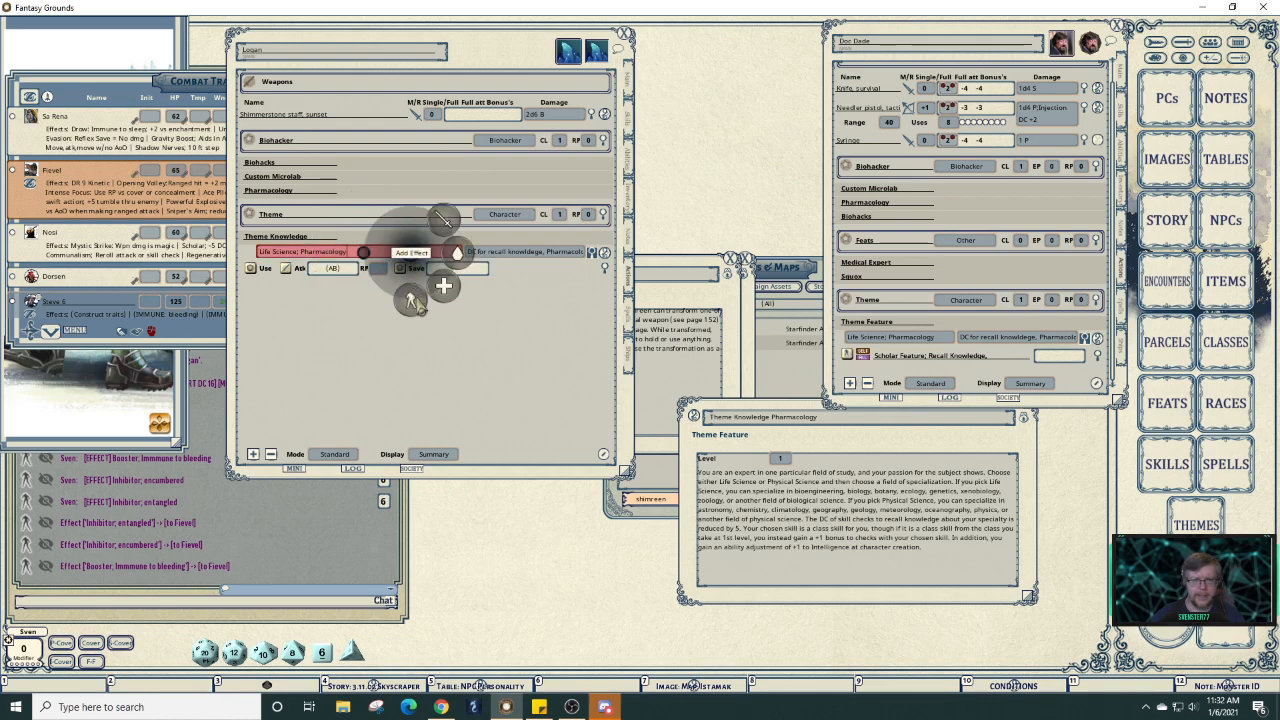
left_click(418, 288)
right_click(474, 276)
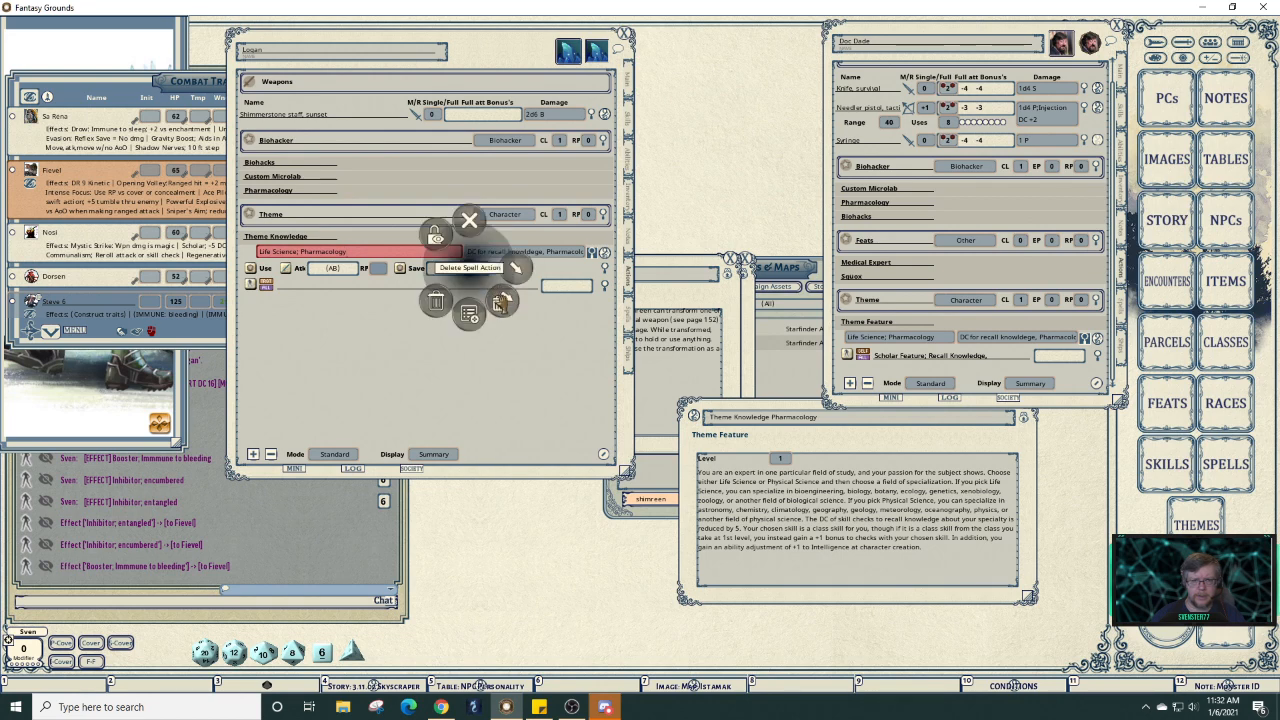
left_click(499, 300)
left_click(541, 301)
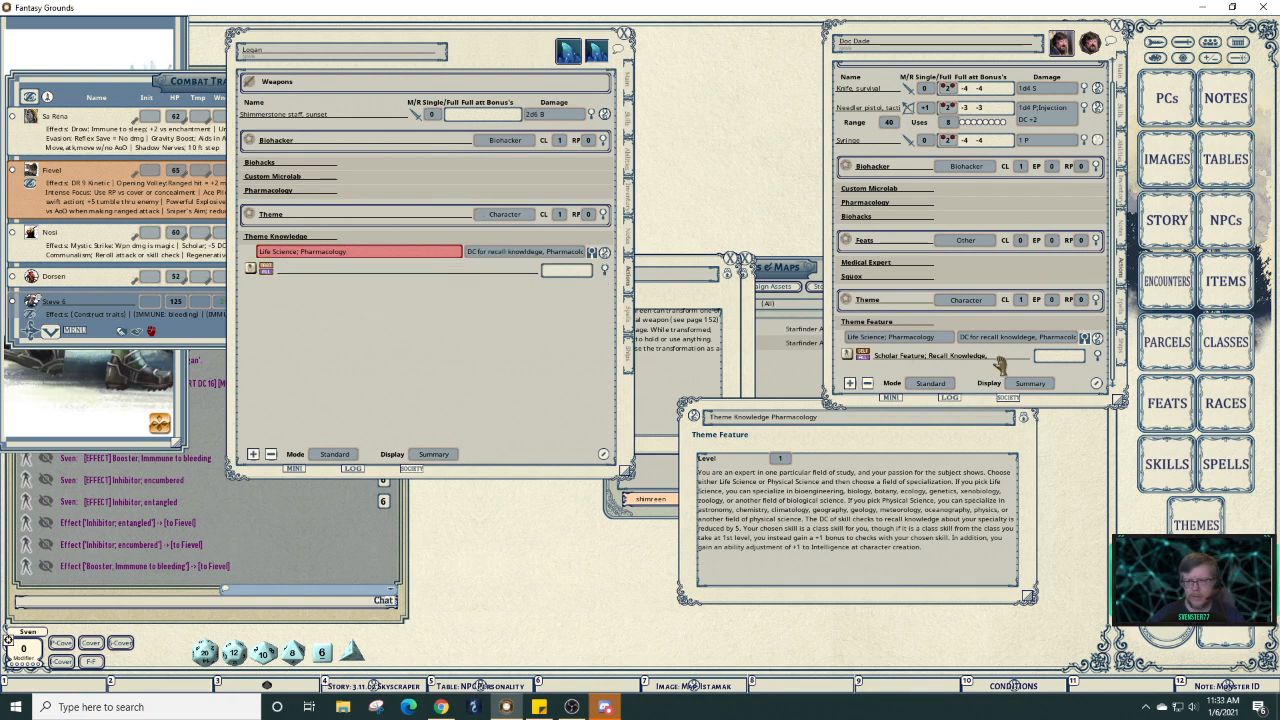
Copy the reference effect text 'Scholar Feature: Recall Knowledge, Pharmacology -5 DC' into the new effect.
left_click(1097, 356)
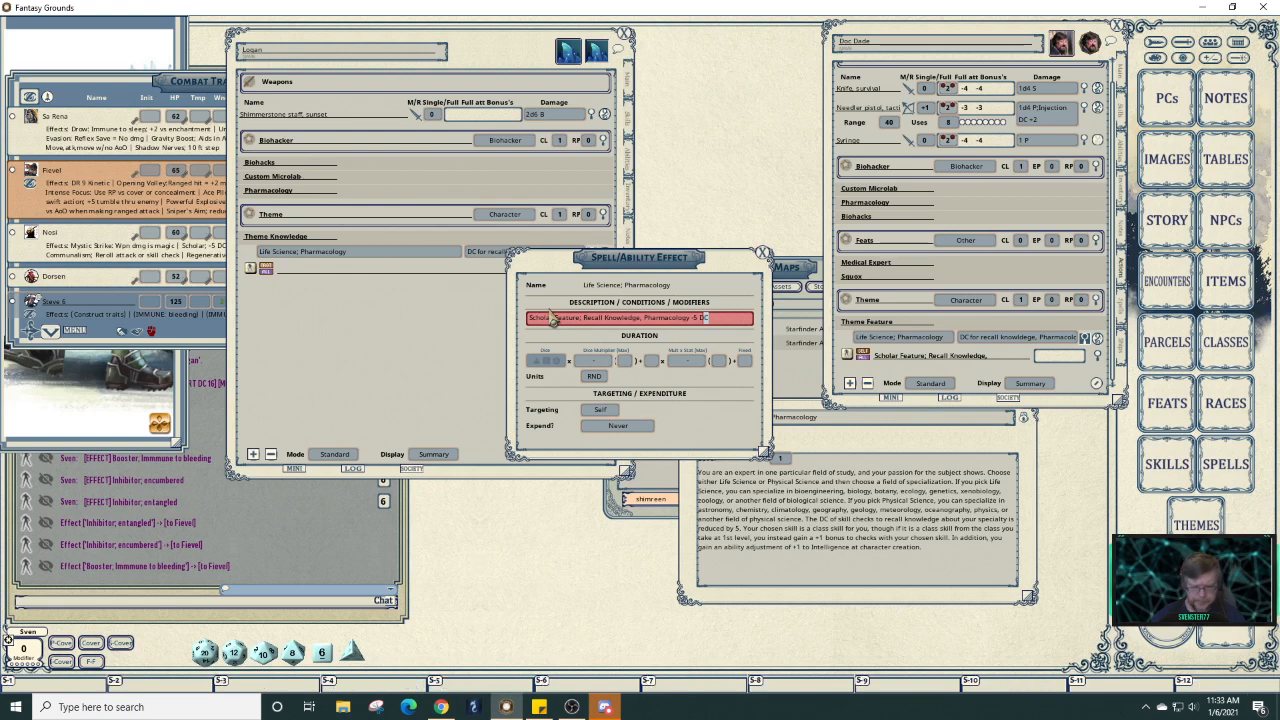
key("shift+Left")
key("shift+Left")
key("shift+Left")
key("shift+Left")
key("shift+Left")
key("shift+Left")
key("shift+Left")
key("shift+Left")
key("shift+Left")
key("shift+Left")
key("shift+Left")
key("shift+Left")
key("shift+Left")
key("shift+Left")
key("shift+Left")
key("shift+Left")
key("shift+Left")
key("shift+Left")
key("shift+Left")
key("shift+Left")
key("shift+Left")
key("shift+Left")
key("shift+Left")
key("shift+Left")
key("shift+Left")
key("shift+Left")
key("shift+Left")
key("shift+Left")
key("shift+Left")
key("shift+Left")
key("shift+Left")
key("shift+Left")
key("shift+Left")
key("shift+Left")
key("shift+Left")
key("shift+Left")
key("shift+Left")
key("shift+Left")
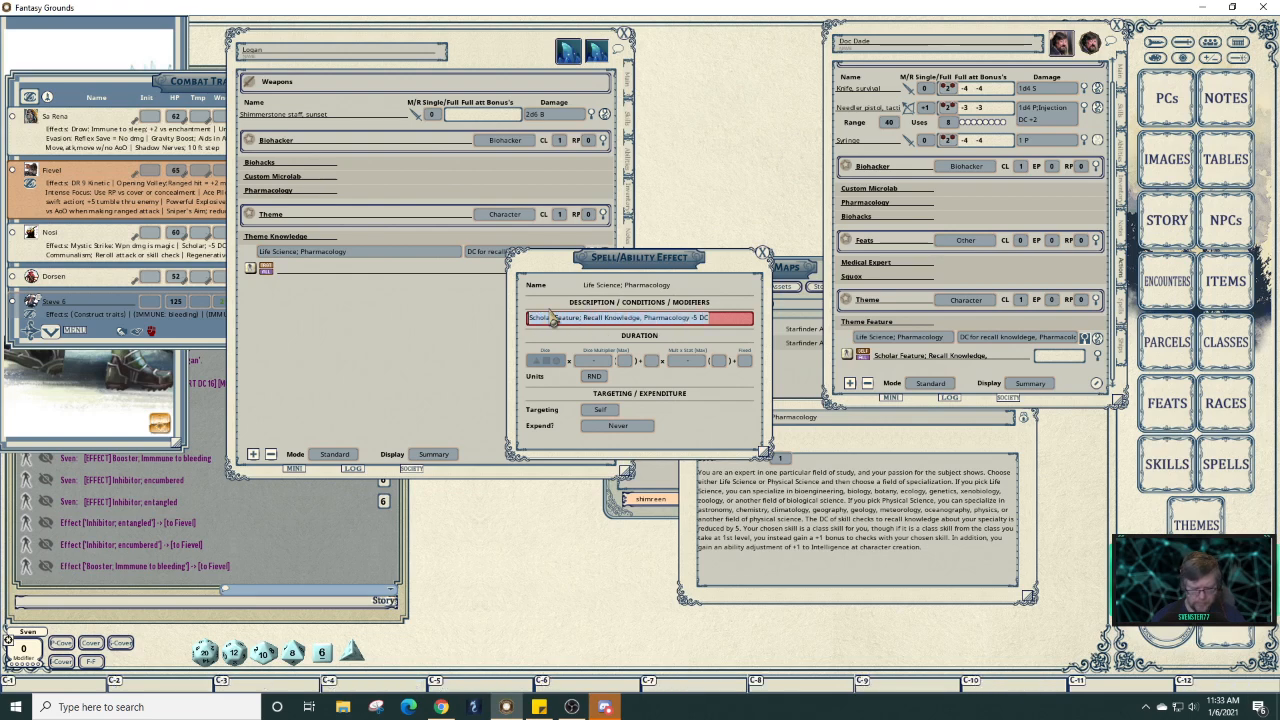
key("ctrl+c")
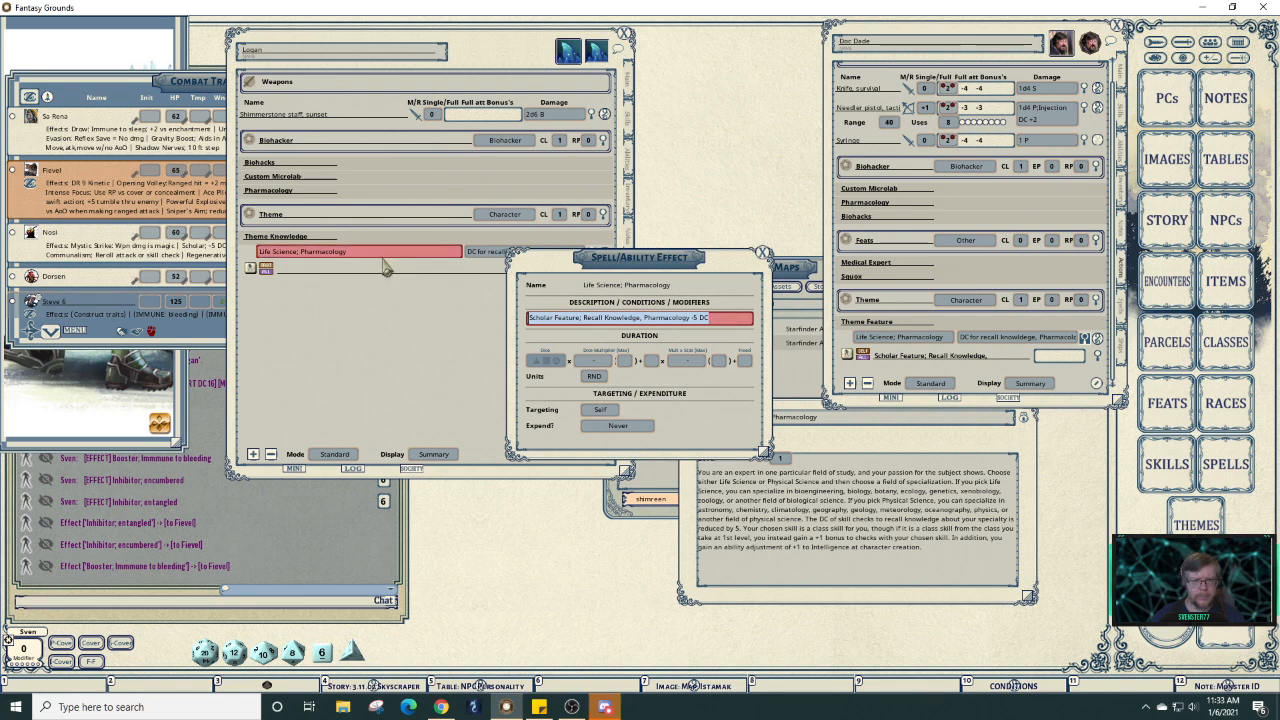
left_click(382, 270)
key("ctrl+v")
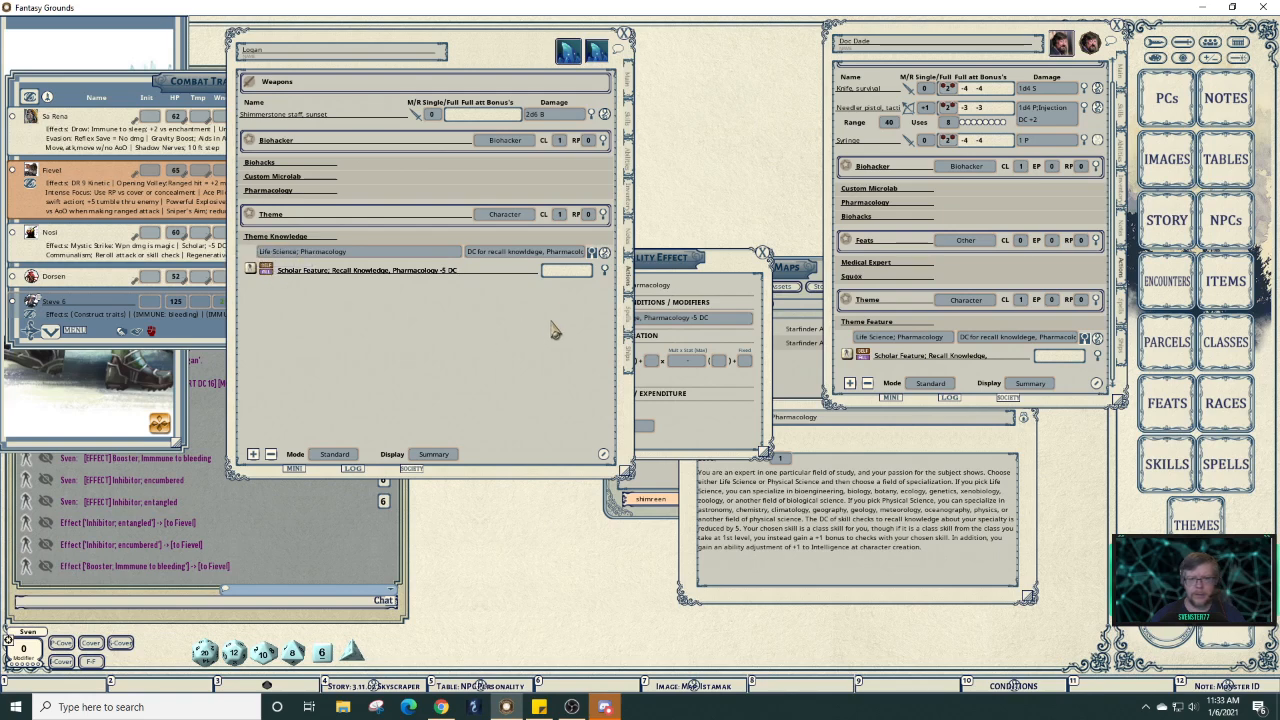
left_click(598, 262)
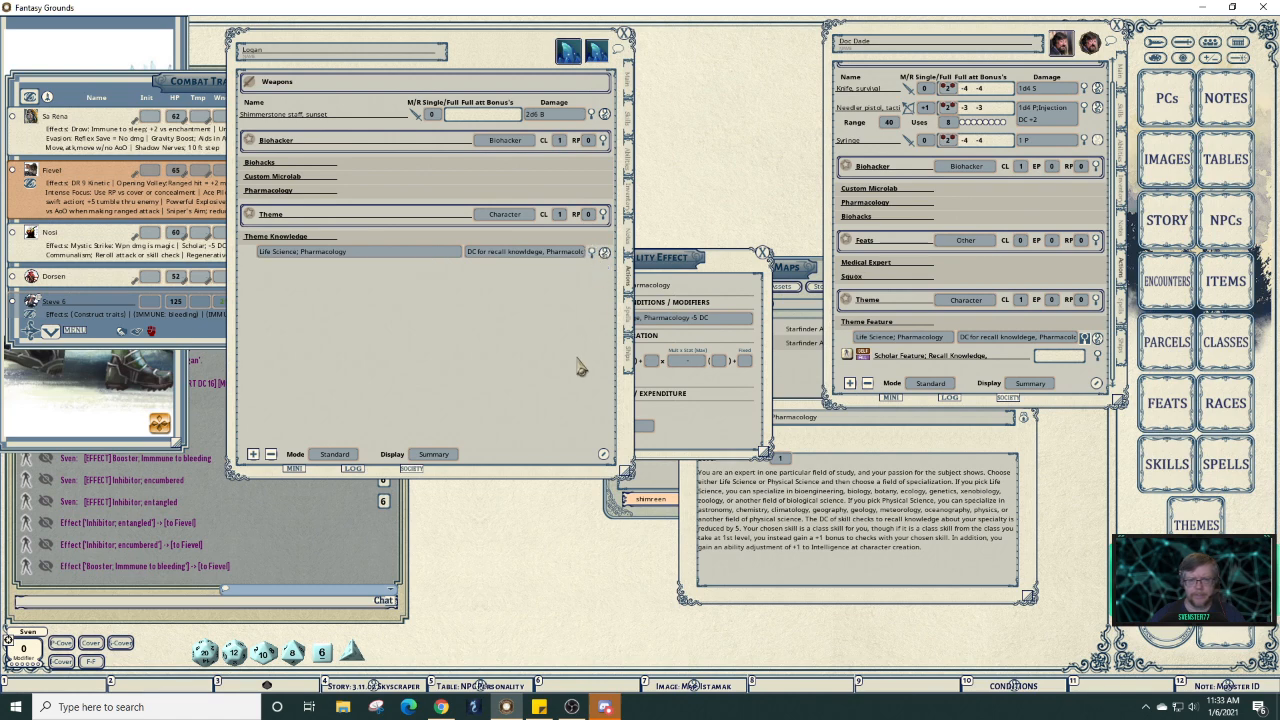
Collapse the reference theme feature, close Theme Knowledge Pharmacology, and move the effect window aside.
left_click(988, 319)
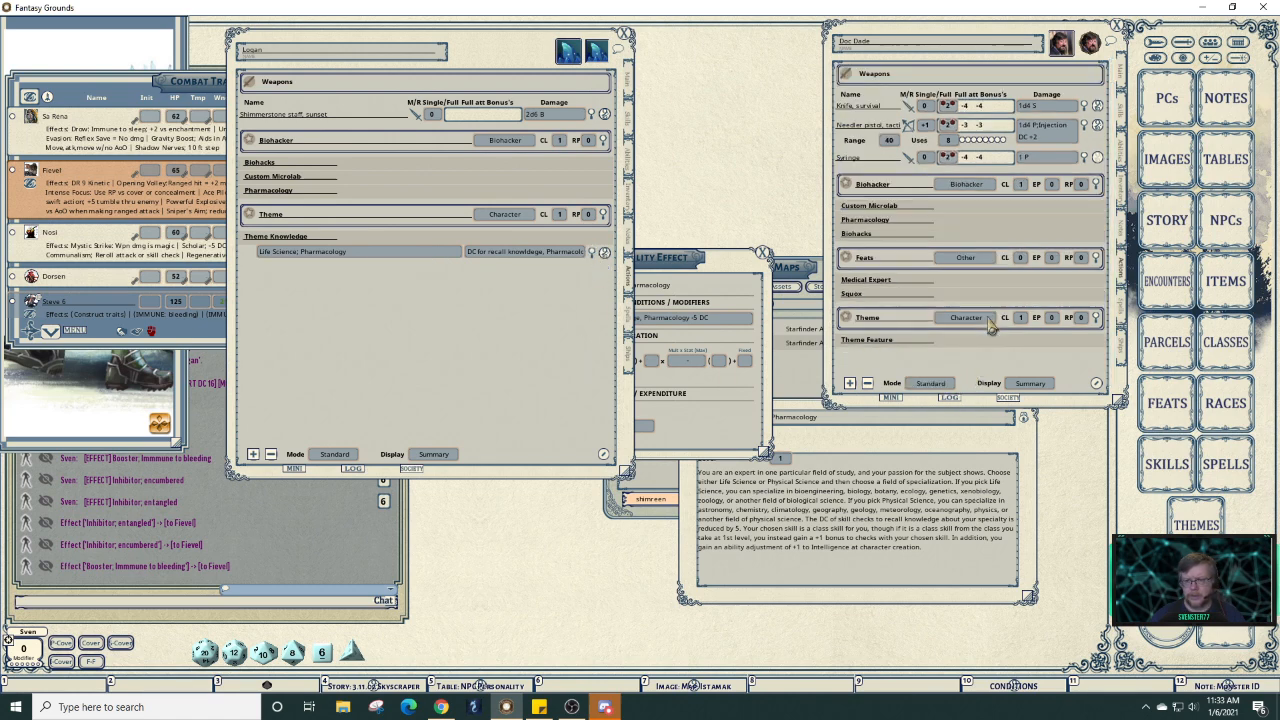
left_click(1000, 447)
left_click(1028, 405)
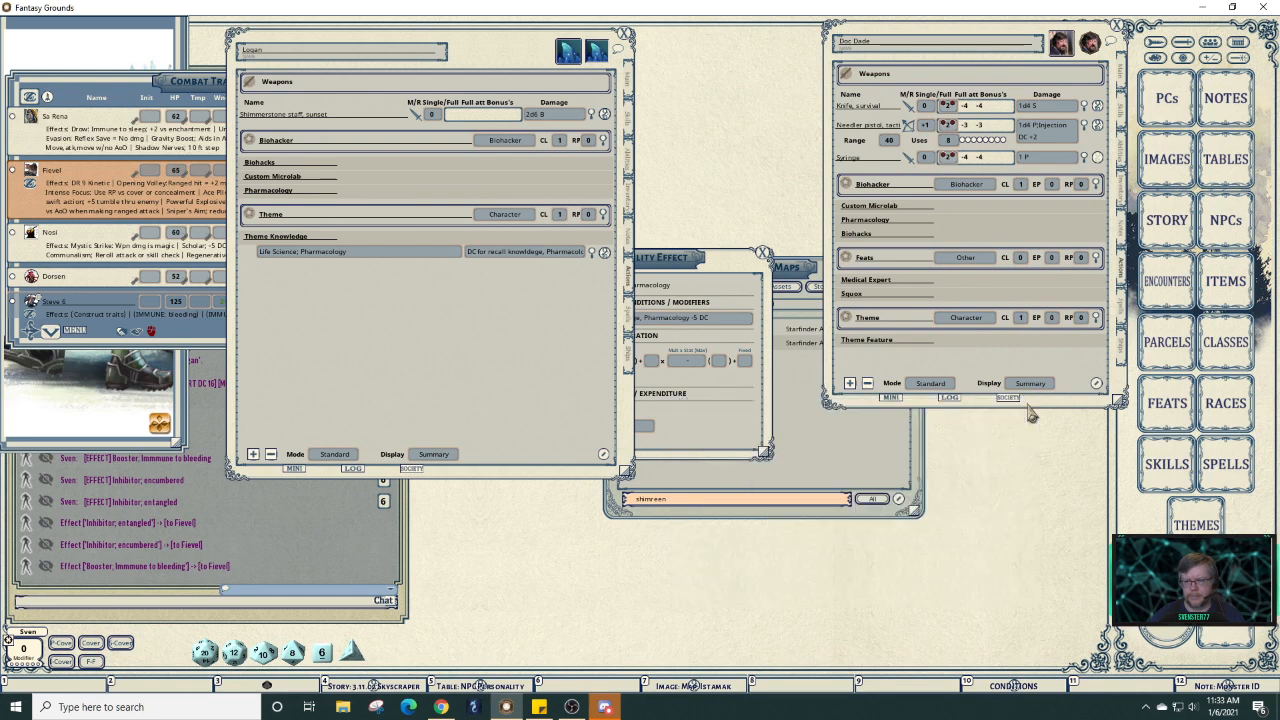
left_click_drag(726, 268, 859, 429)
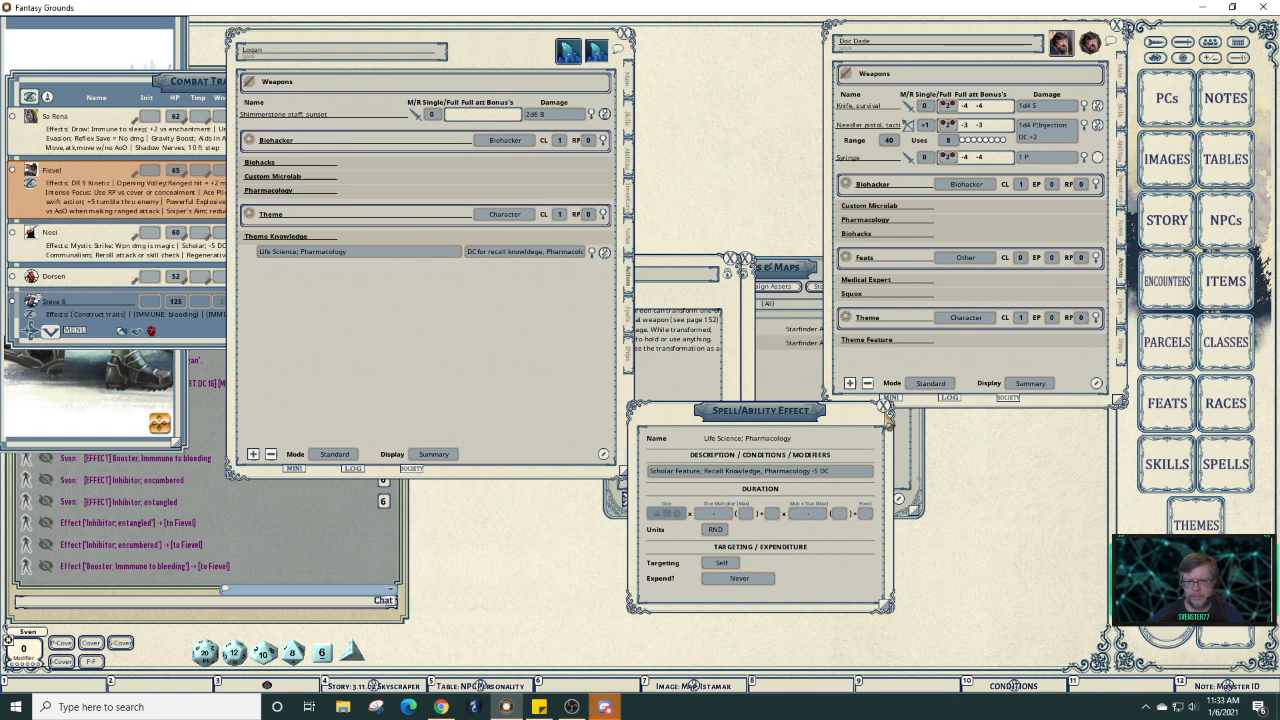
Close the Spell/Ability Effect window and move the Mobility feat description to the right.
left_click_drag(857, 417, 820, 401)
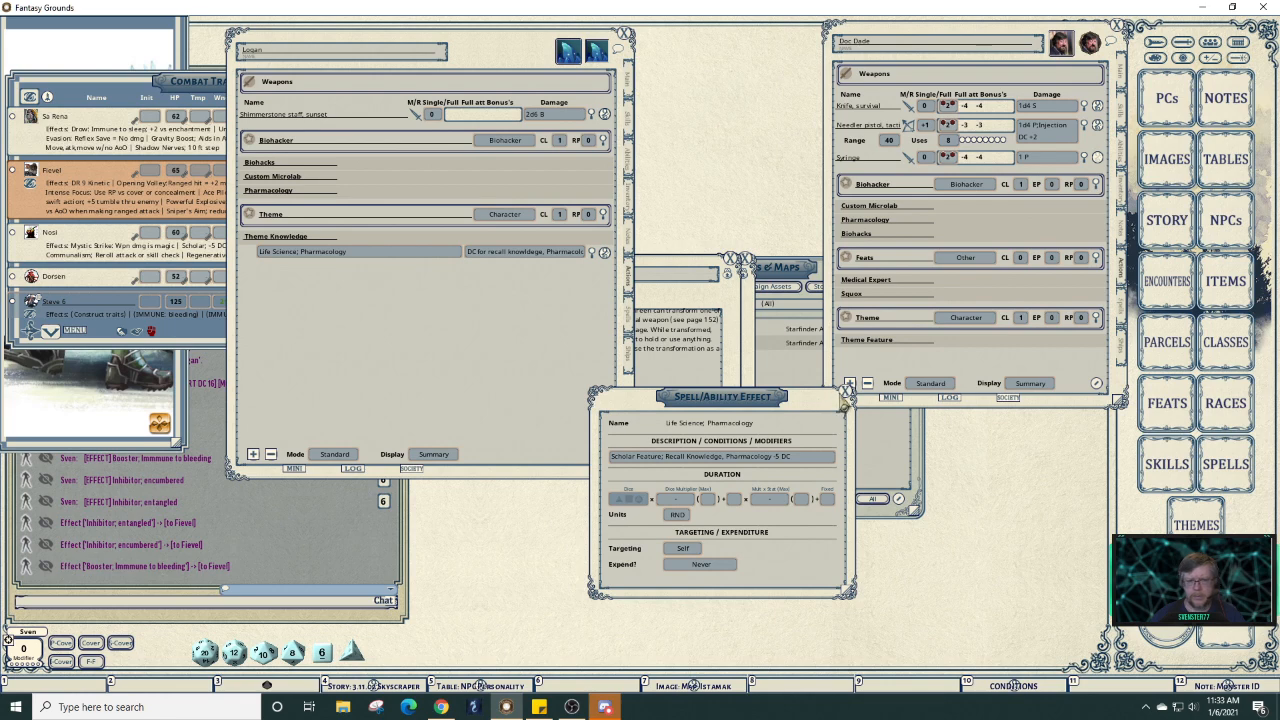
left_click(845, 395)
left_click(743, 299)
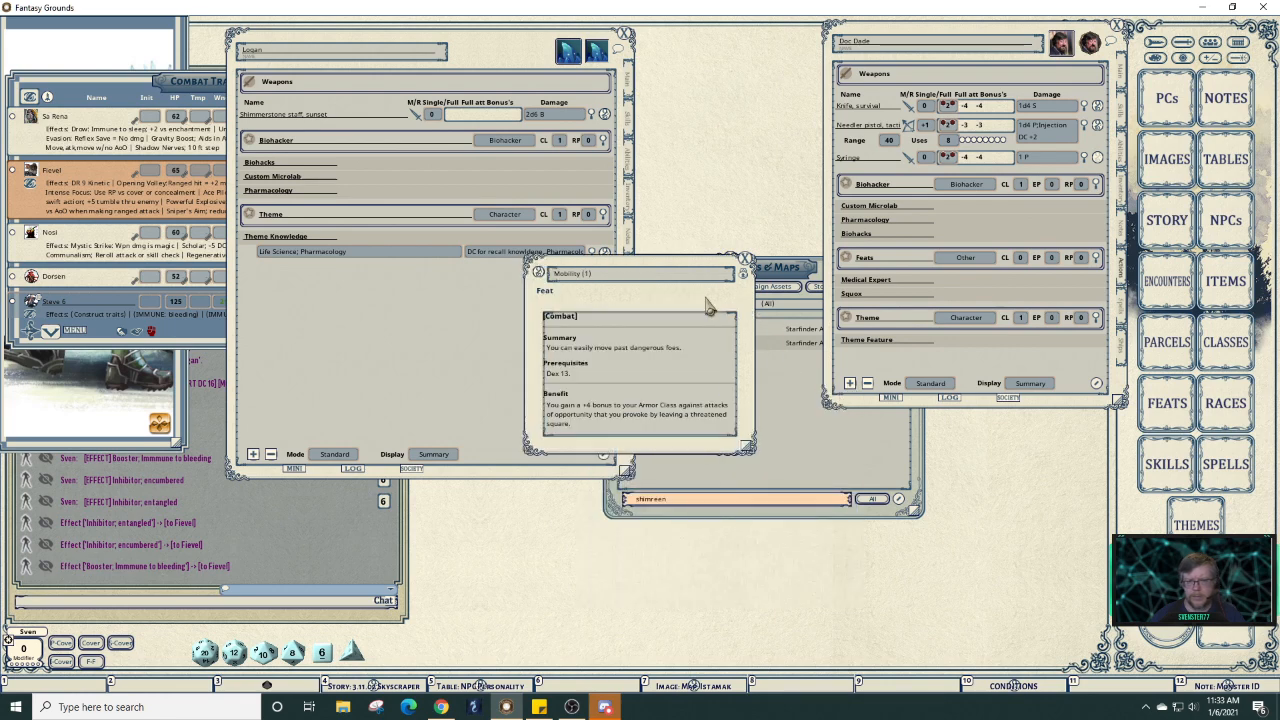
left_click_drag(710, 302, 842, 399)
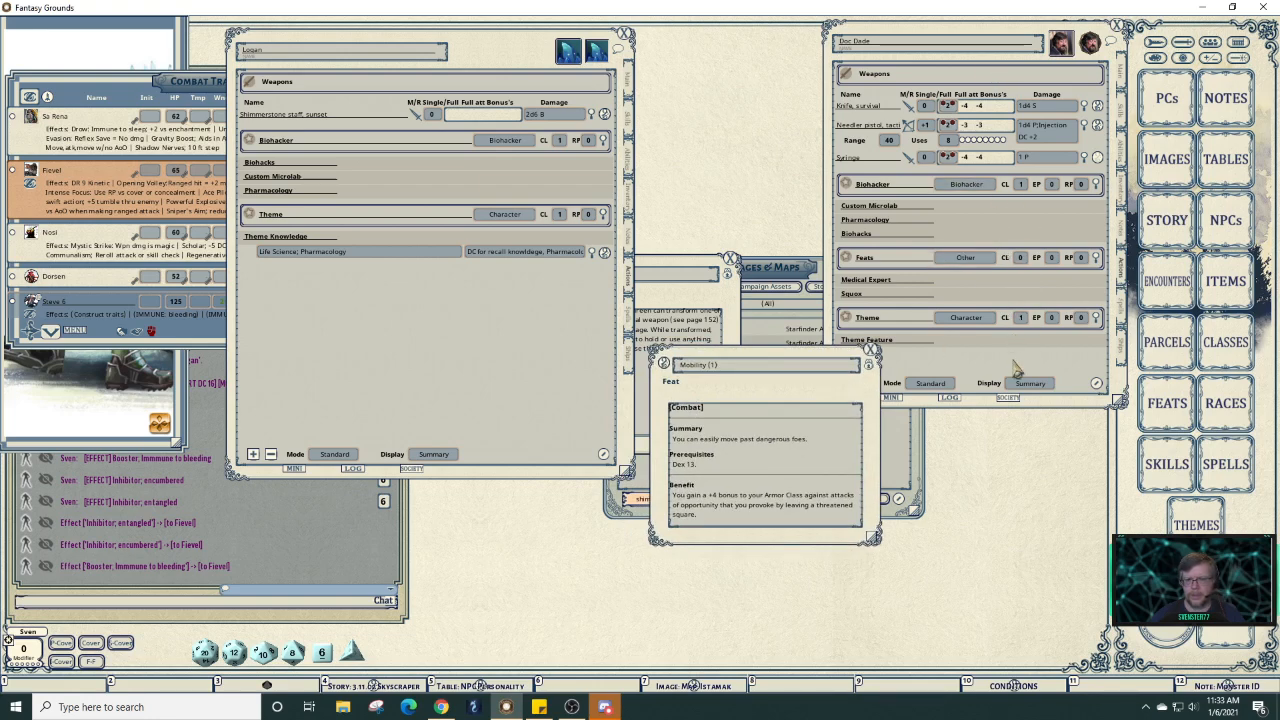
Glance at Medical Expert, close the reference Biohacker's sheet, and park the Mobility feat top-right.
left_click(978, 288)
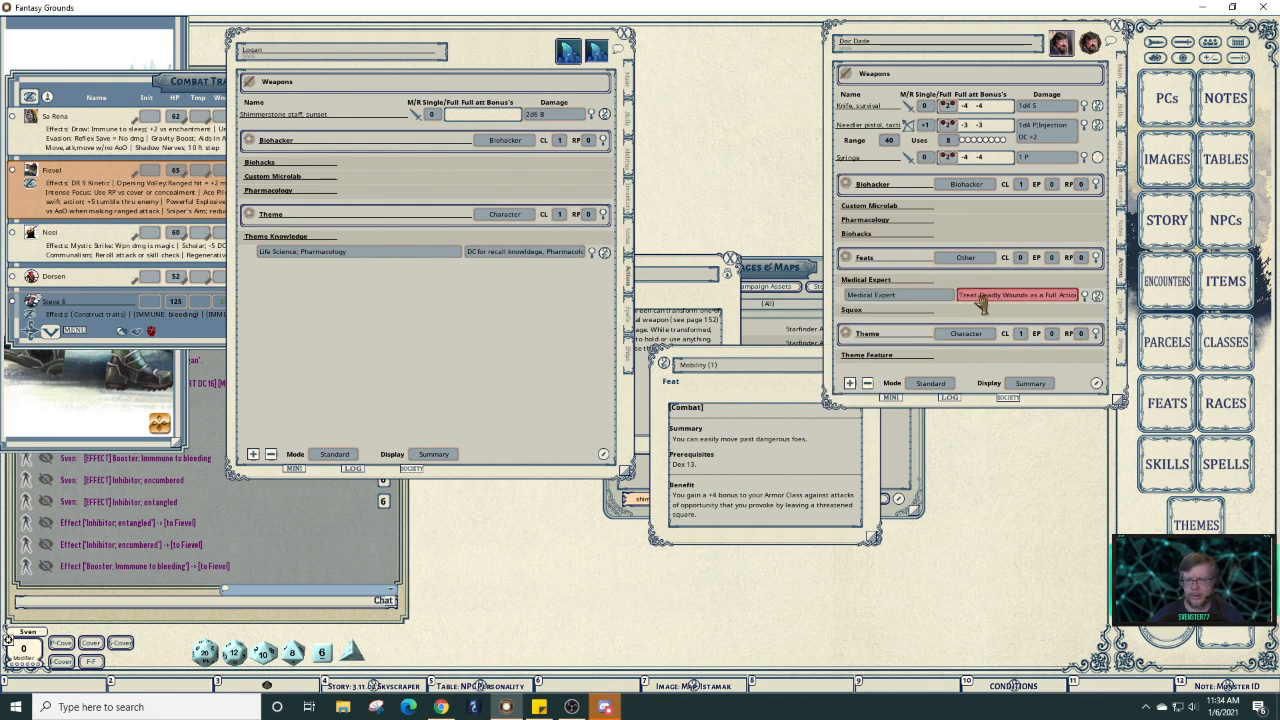
left_click(980, 282)
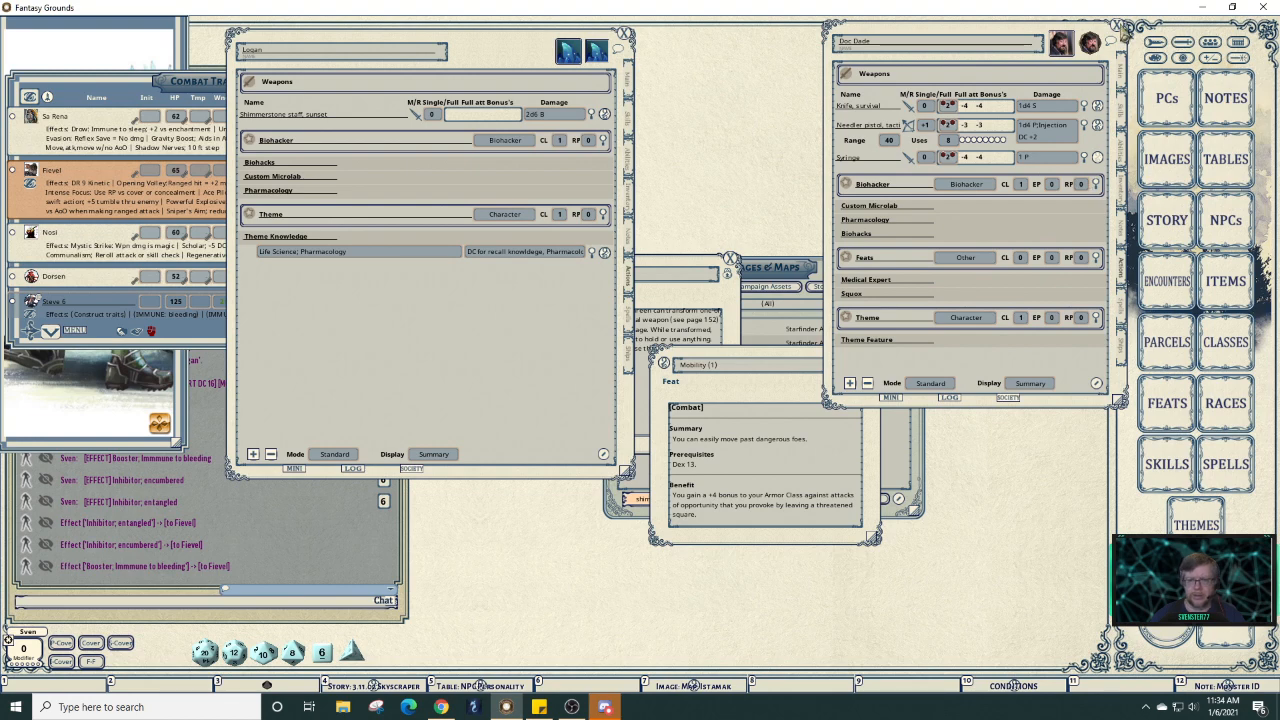
left_click(1119, 26)
left_click_drag(772, 392, 1051, 33)
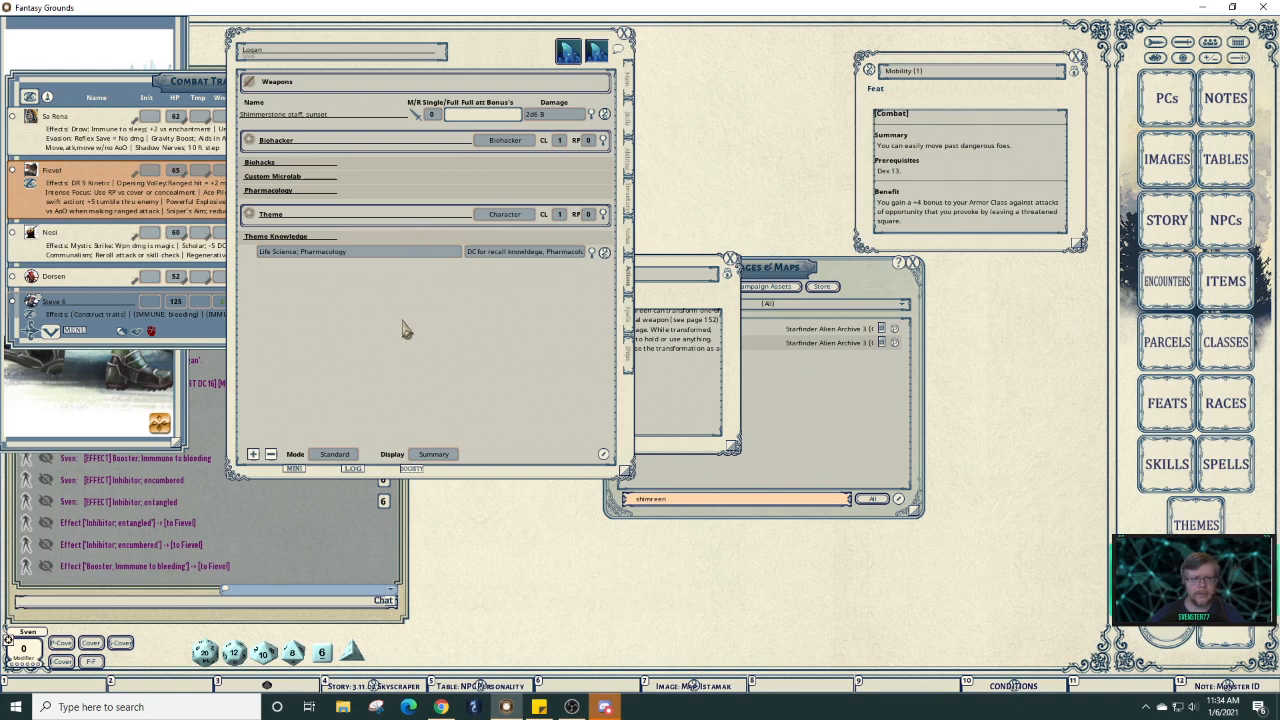
Add a Feats action section with one group, set to the Character type.
left_click(428, 237)
right_click(417, 296)
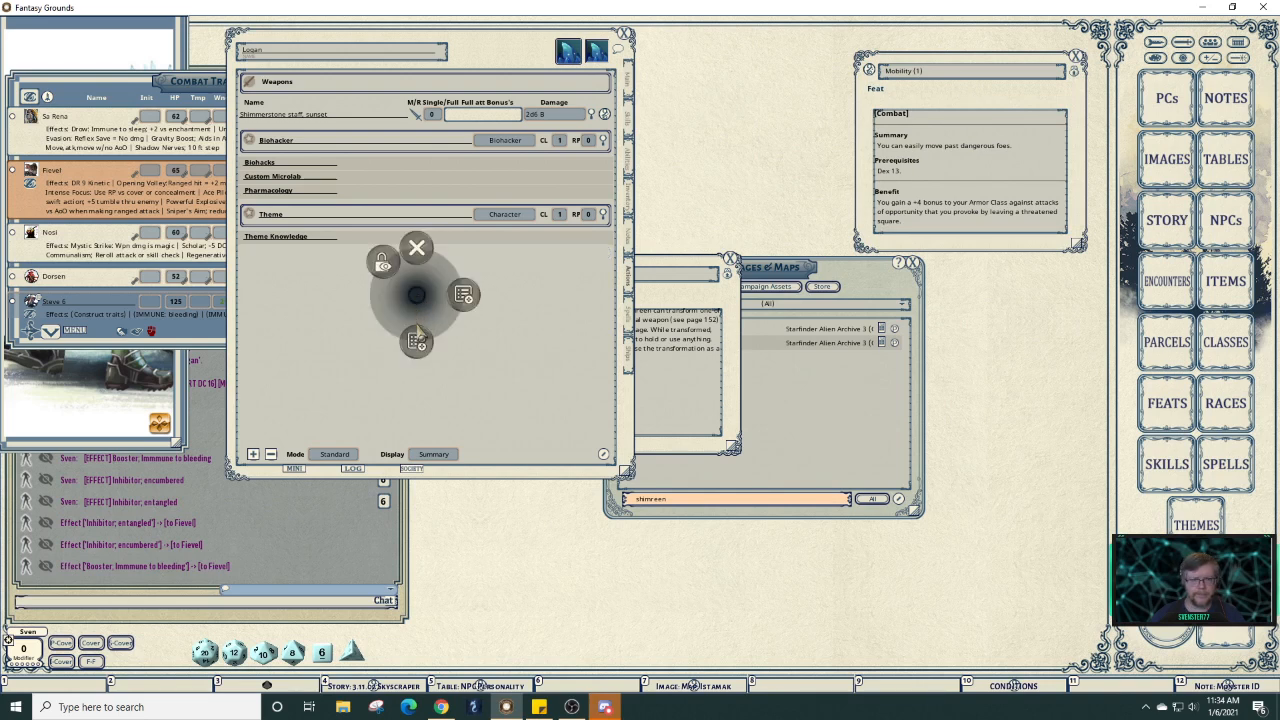
left_click(417, 341)
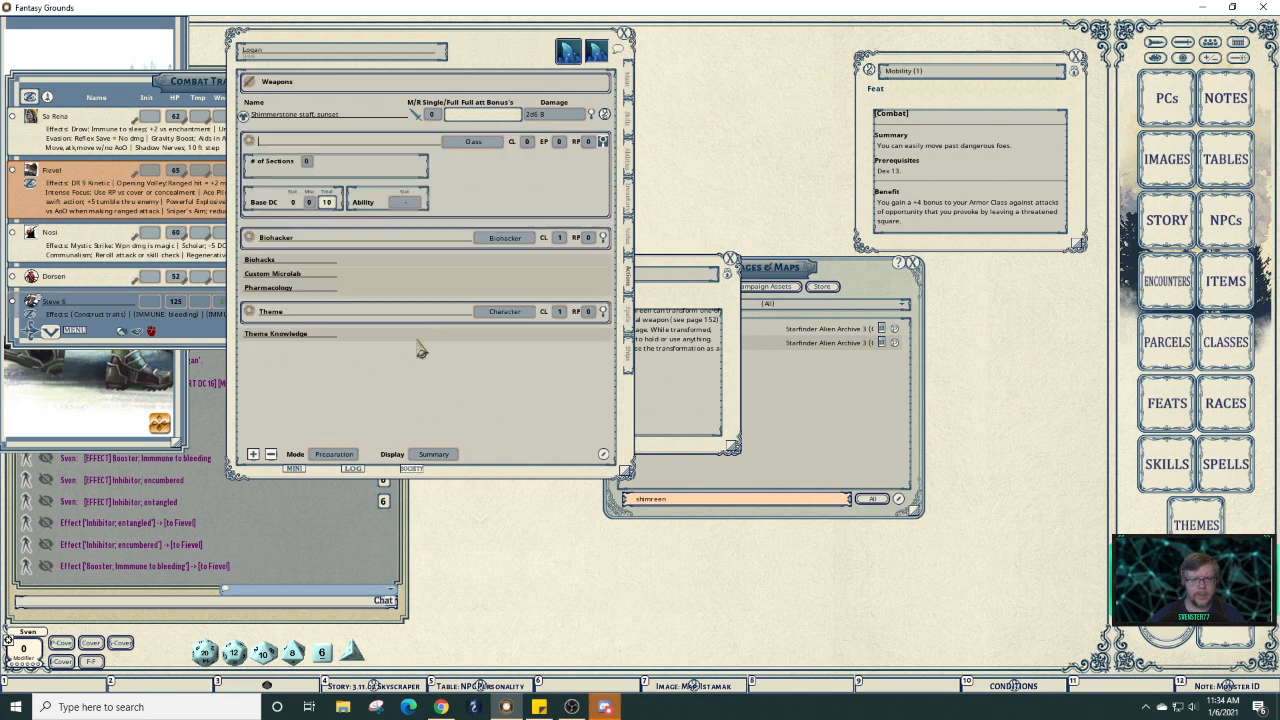
type("Feats")
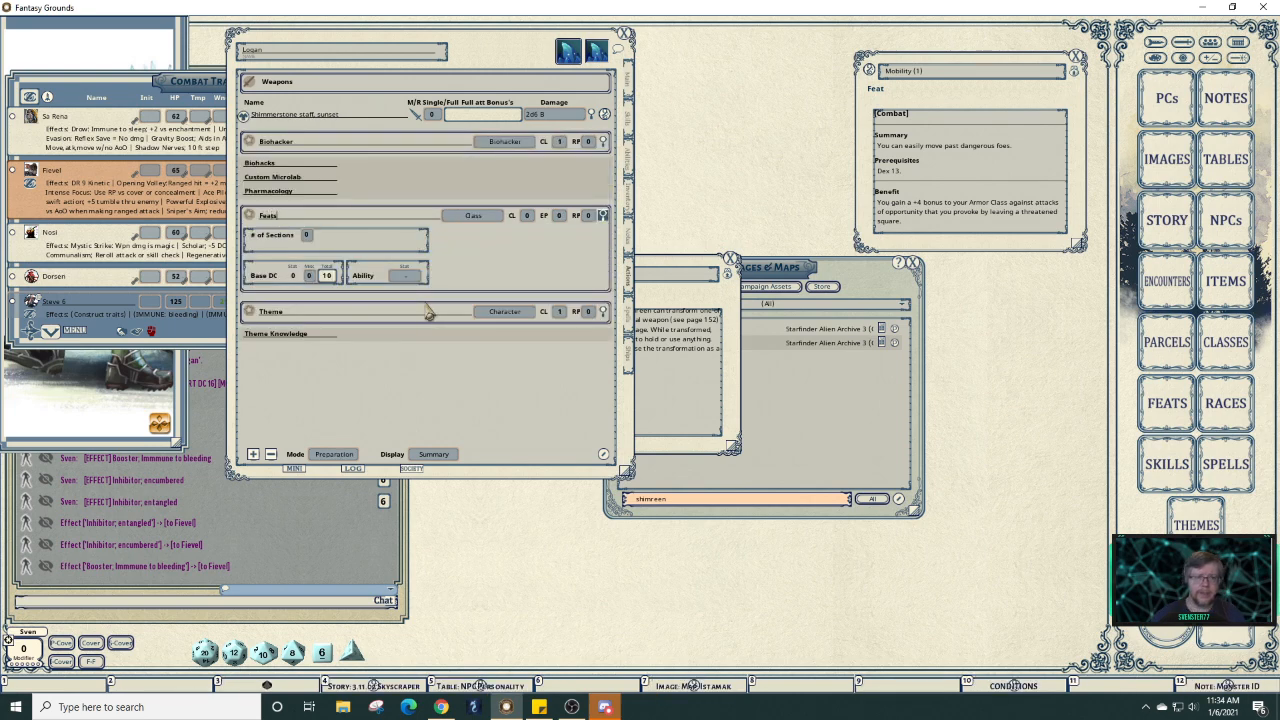
left_click(307, 235)
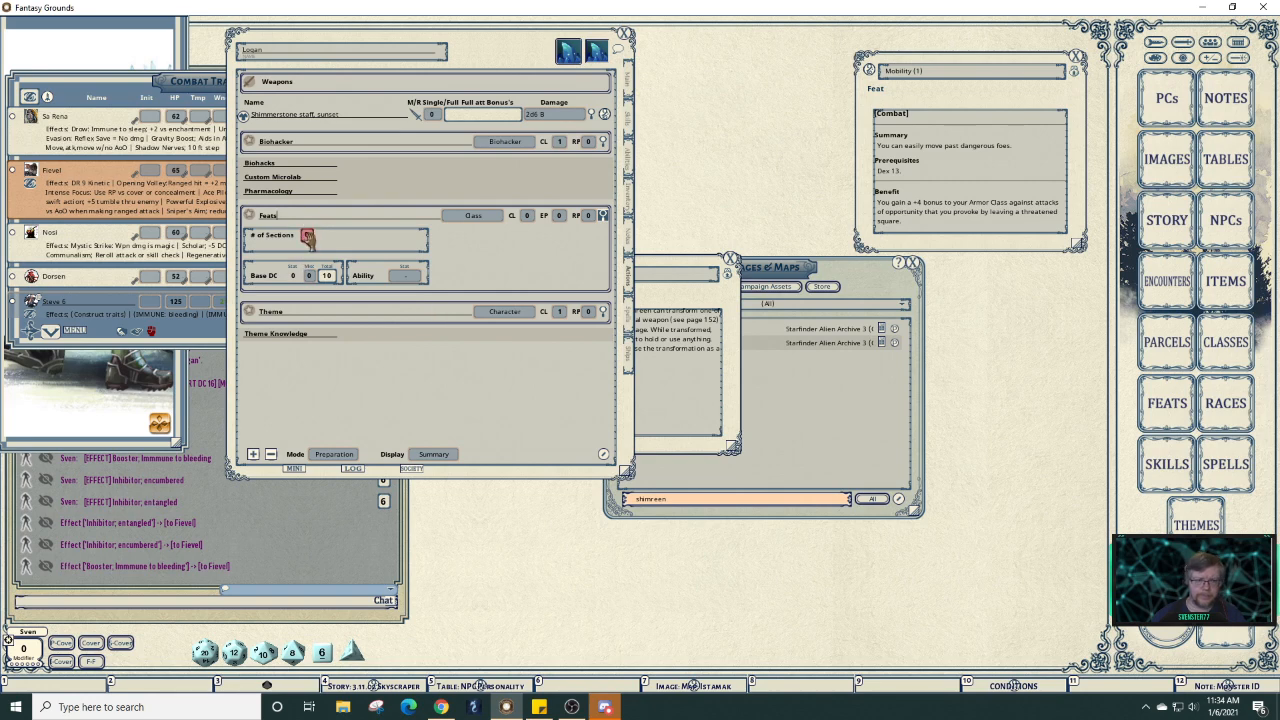
type("1")
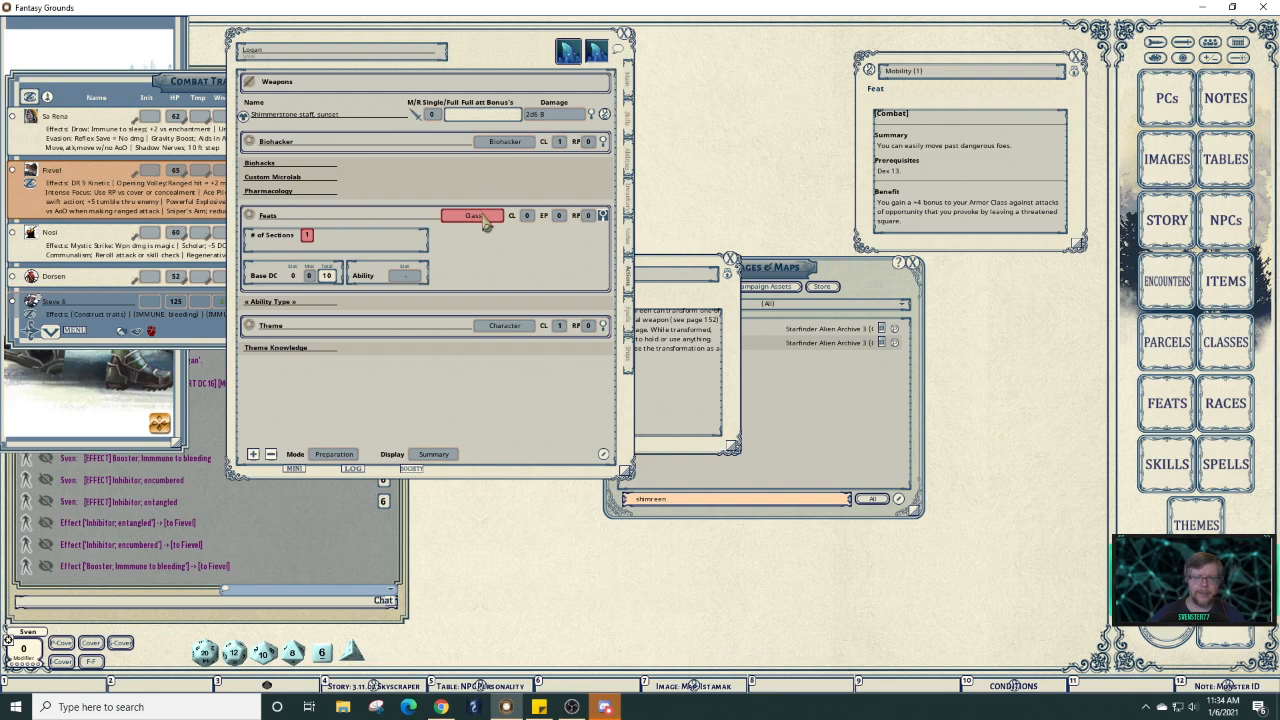
left_click(485, 220)
left_click(494, 222)
left_click(494, 222)
left_click(604, 221)
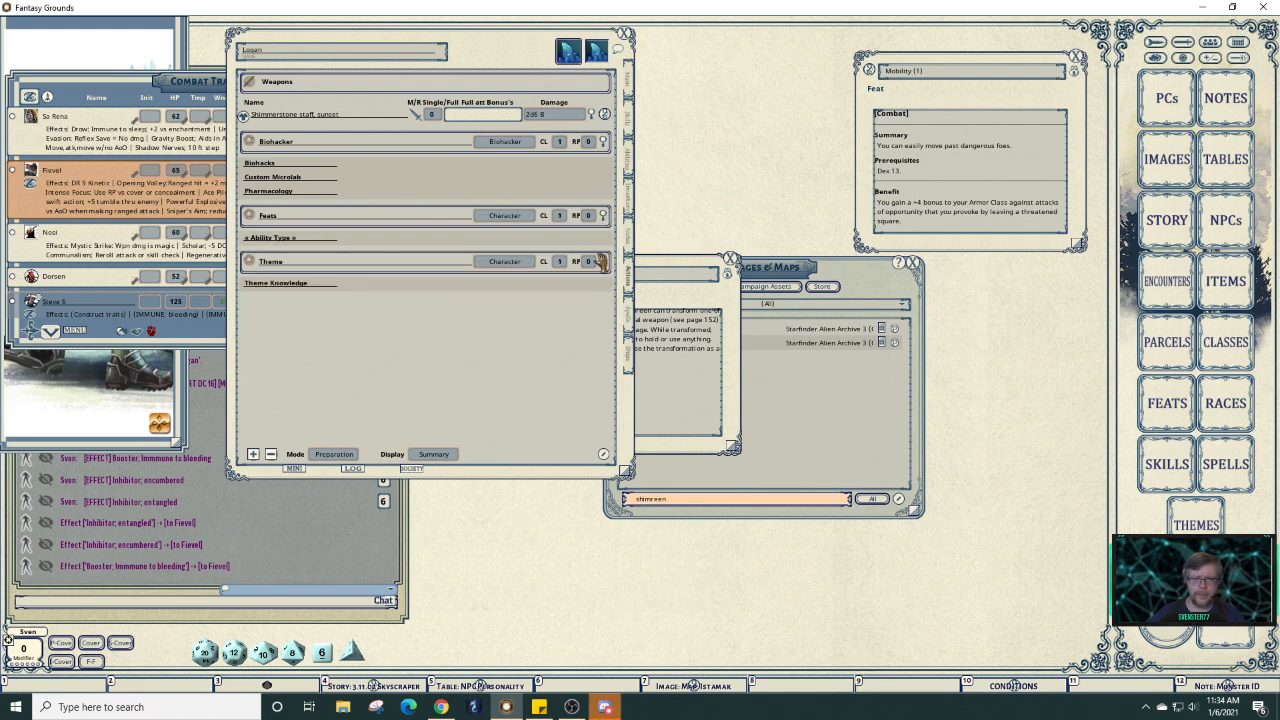
Name the Feats group Mobility and add a blank entry row under it.
left_click(304, 239)
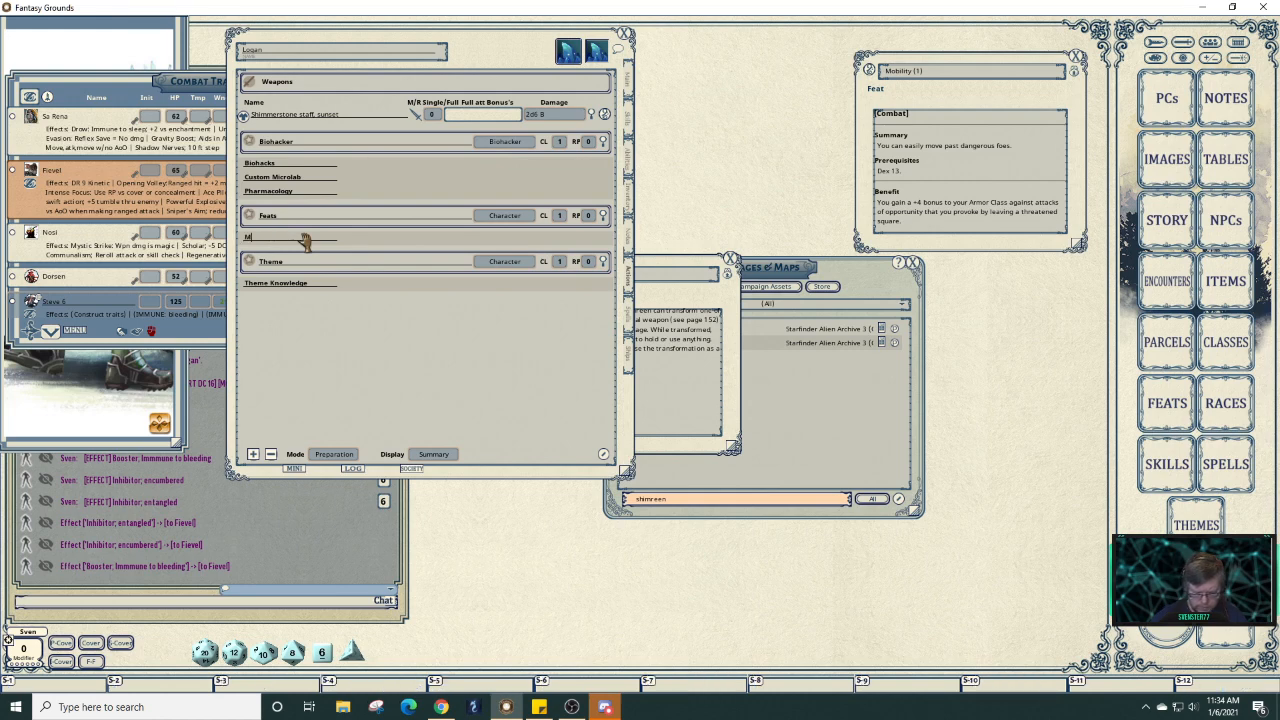
type("Mobility")
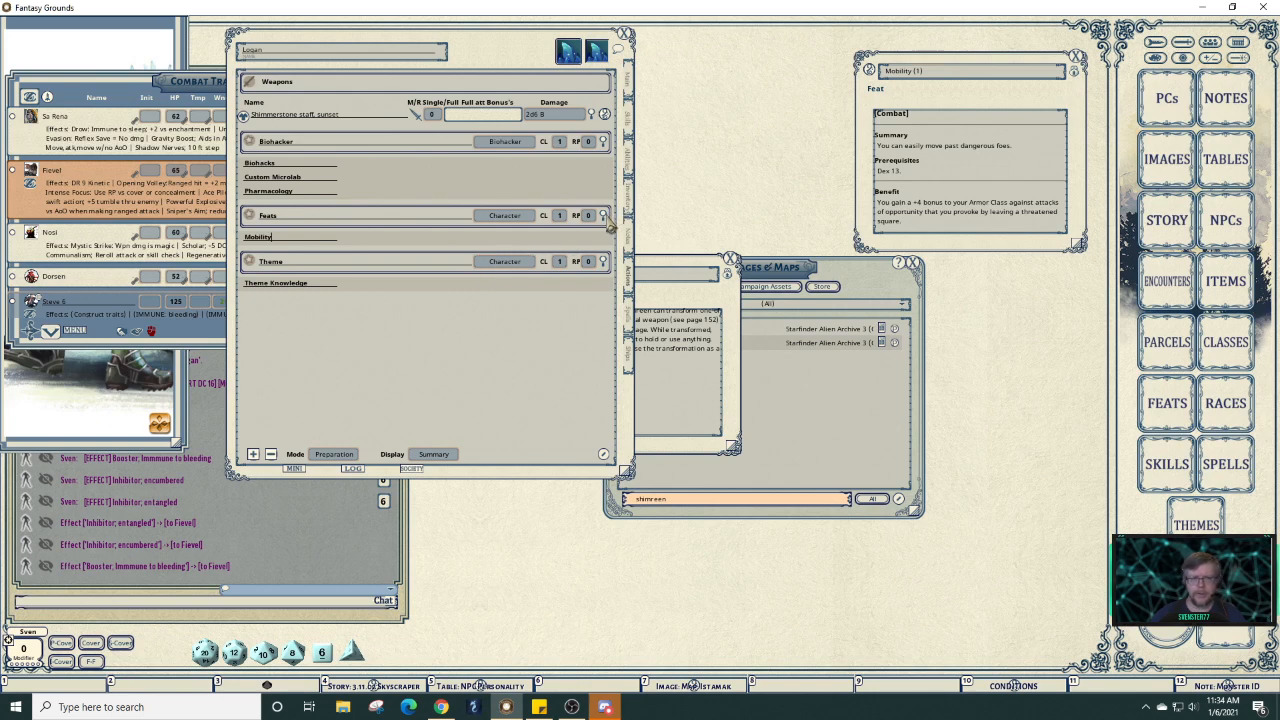
left_click(516, 238)
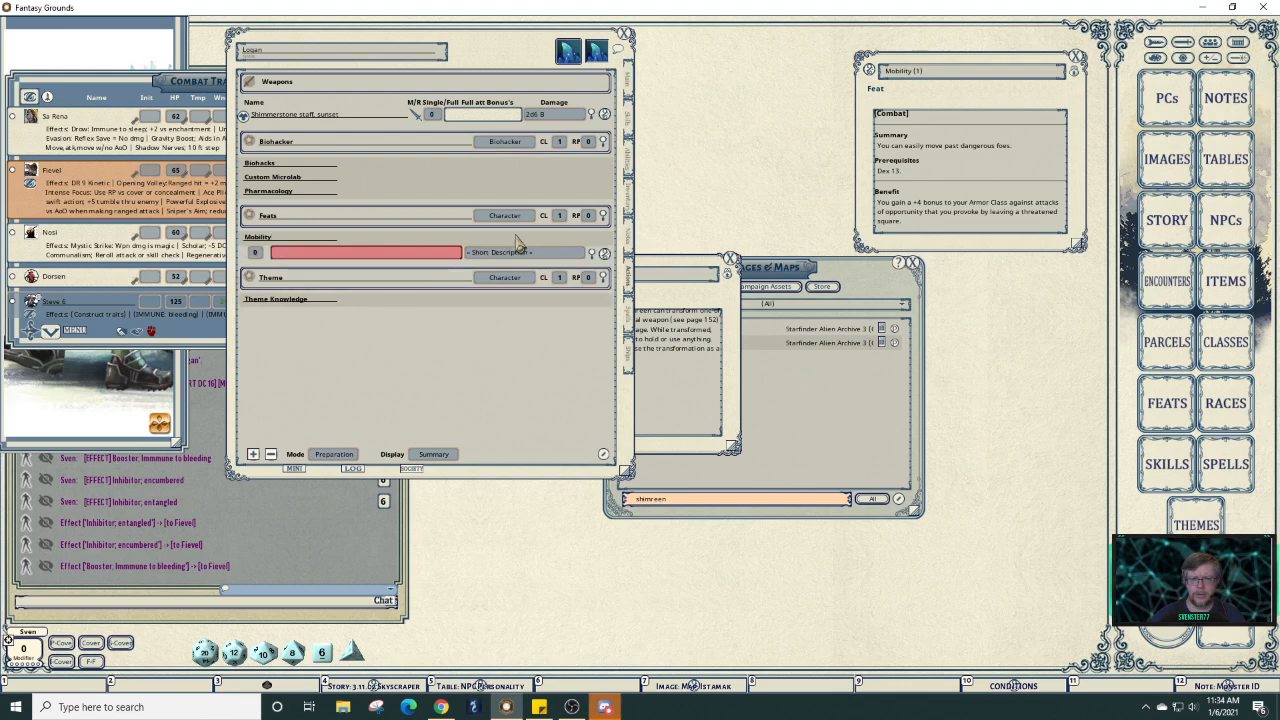
In the entry's class feature record, set Source to Core Rulebook and Feature to Combat Feat.
left_click(604, 253)
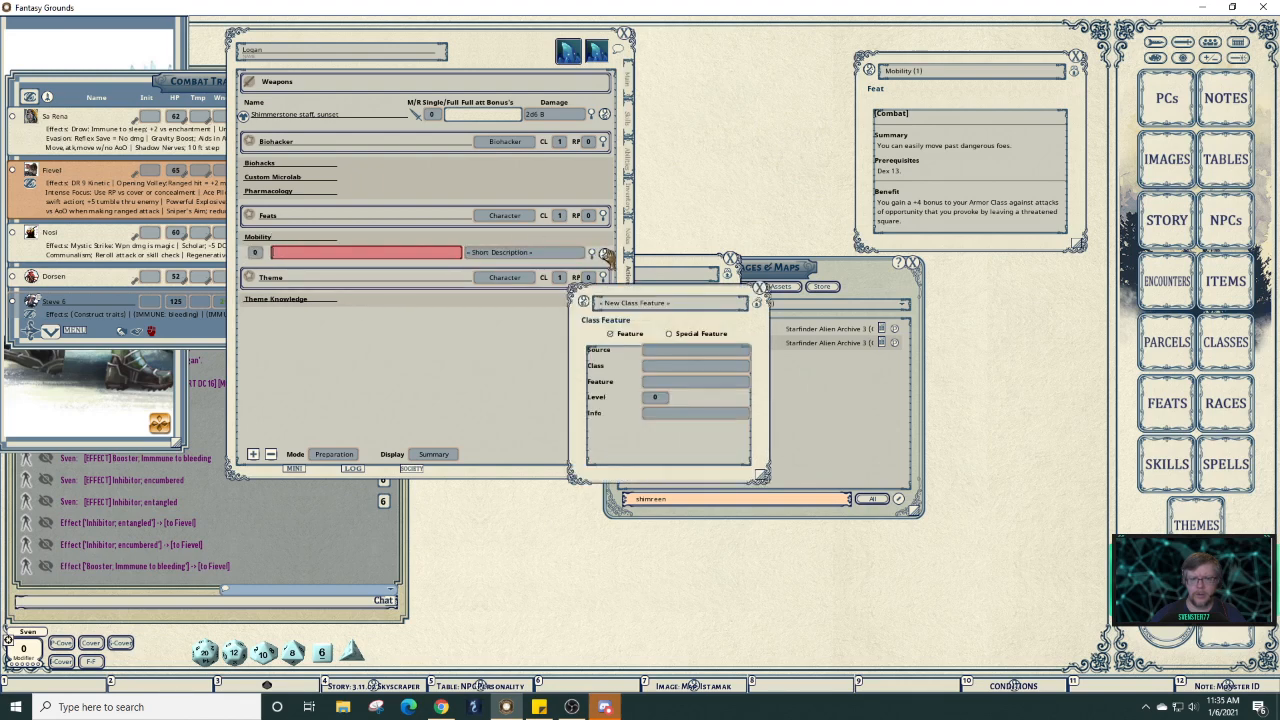
left_click(655, 352)
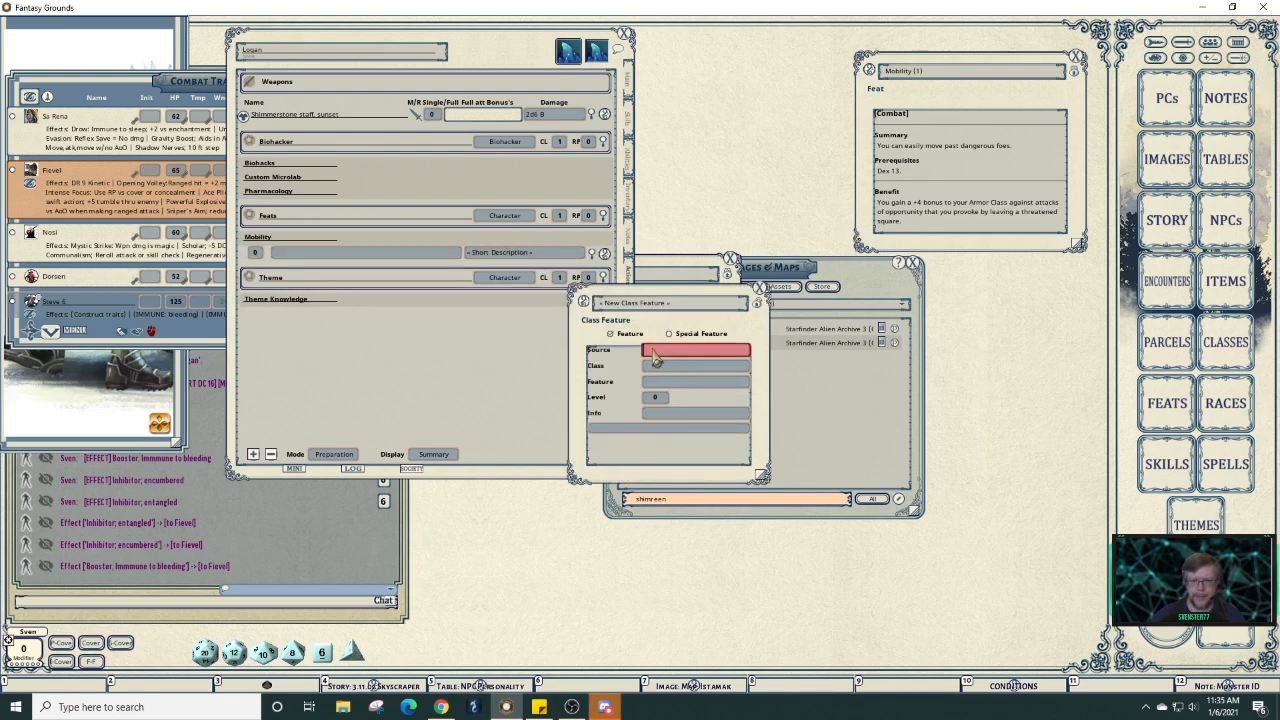
type("Core Ru")
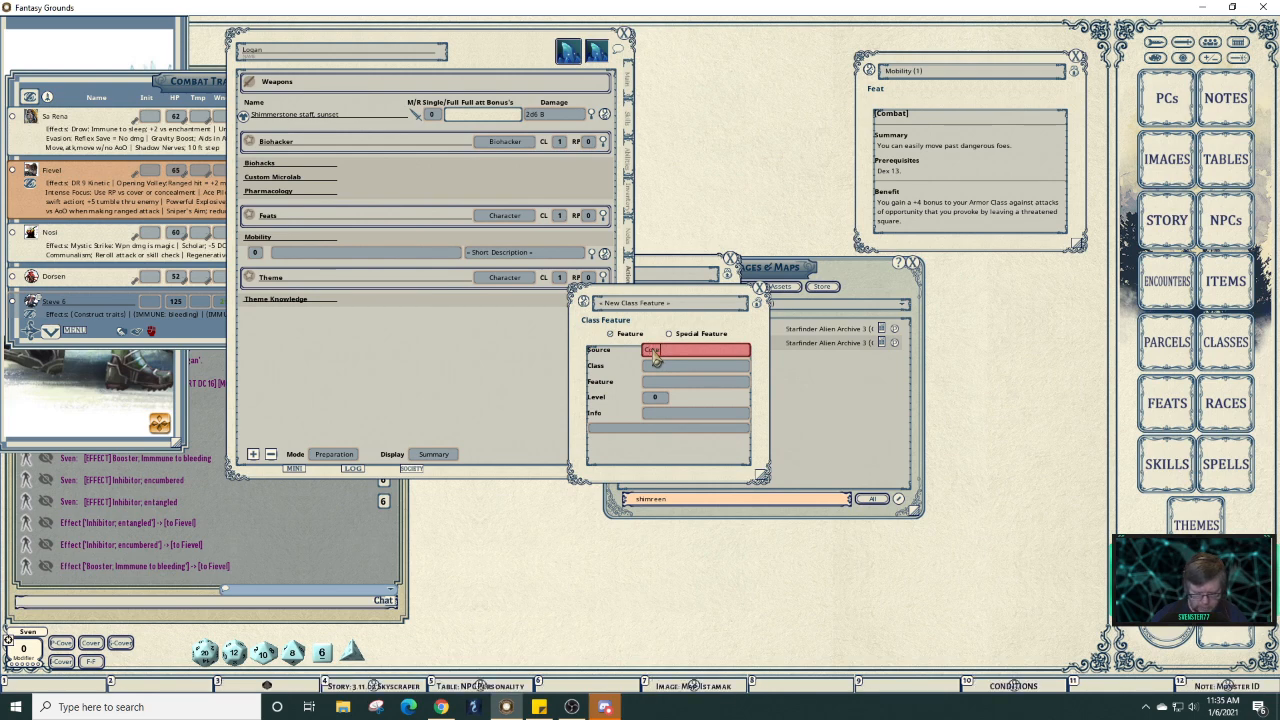
type("lebook")
key("Tab")
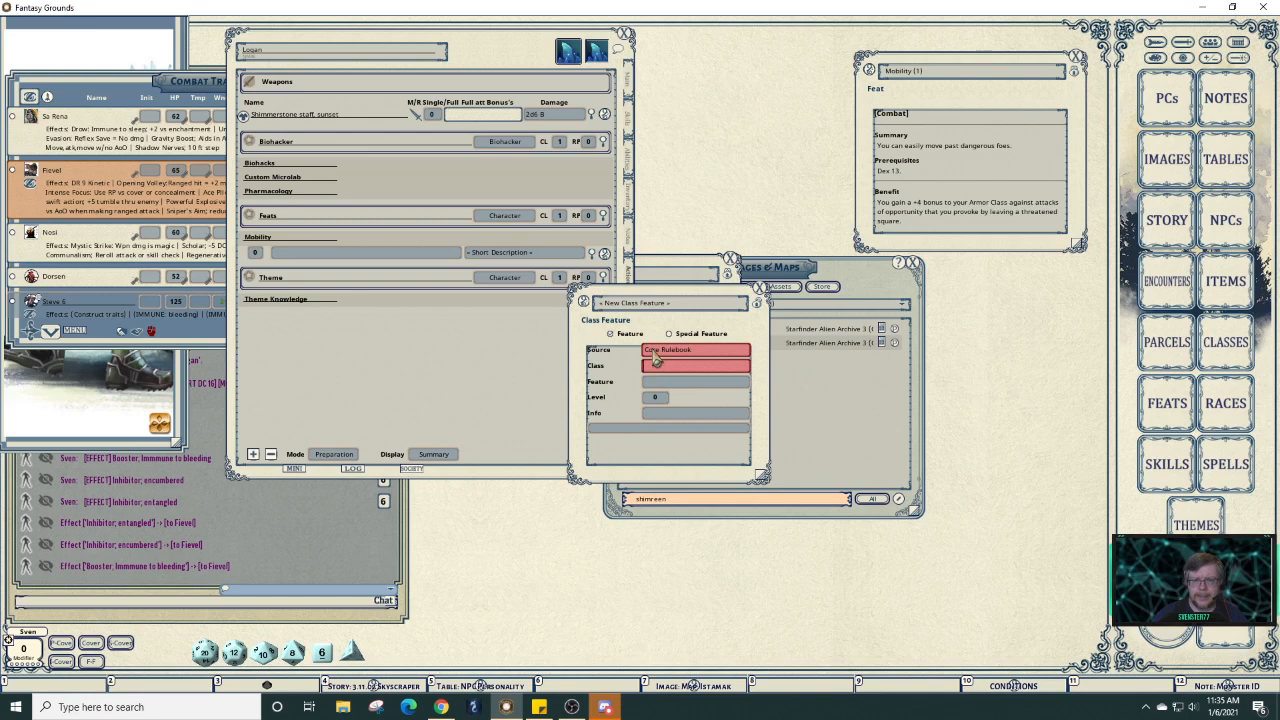
key("Tab")
key("shift")
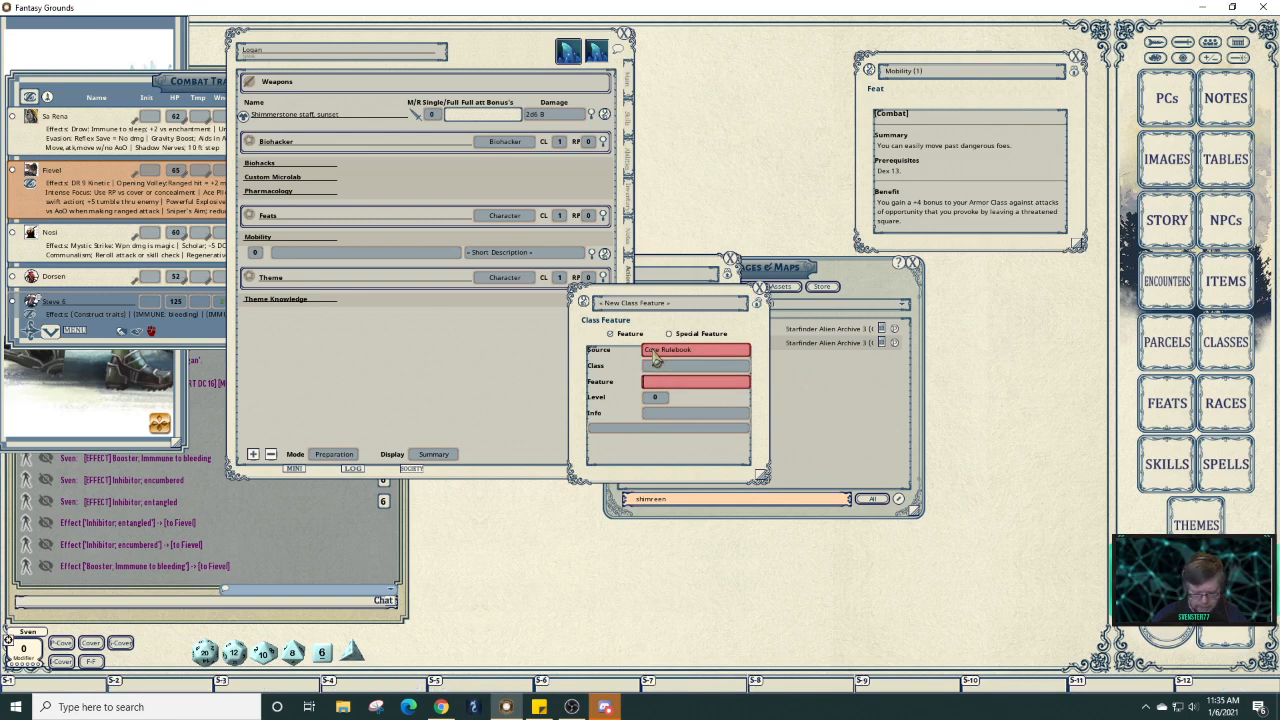
type("Combat")
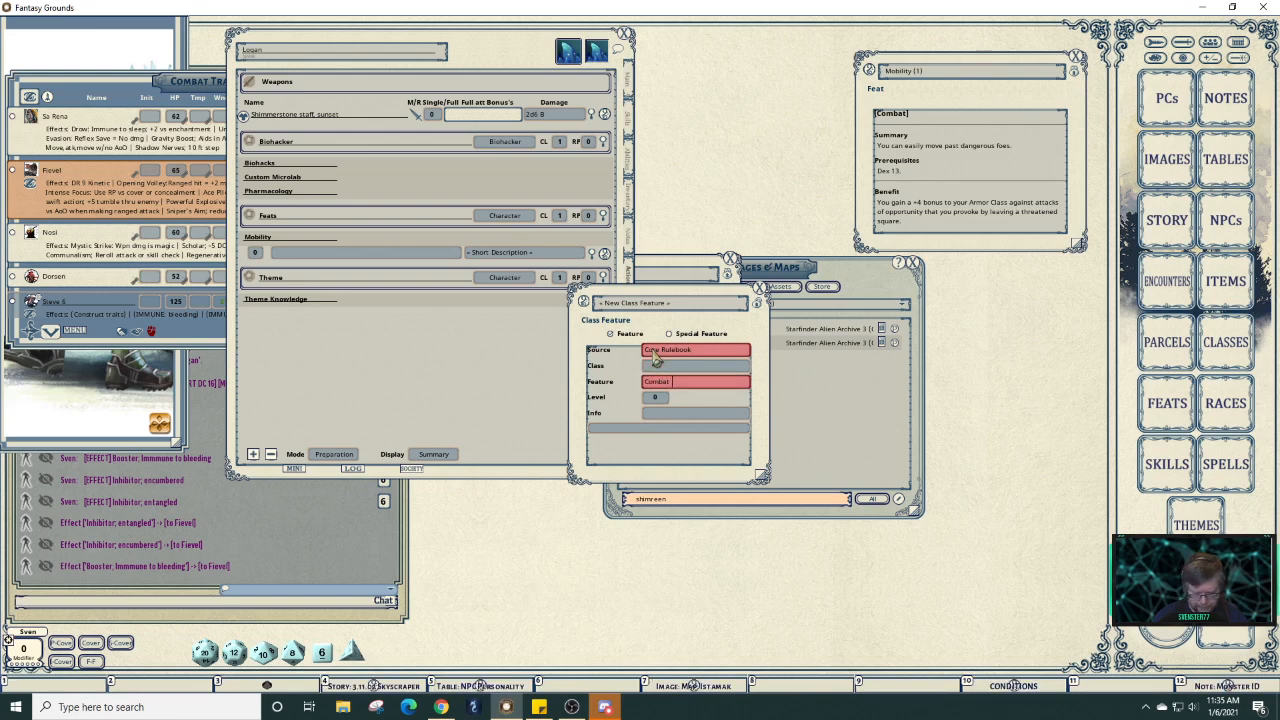
type(" Feat")
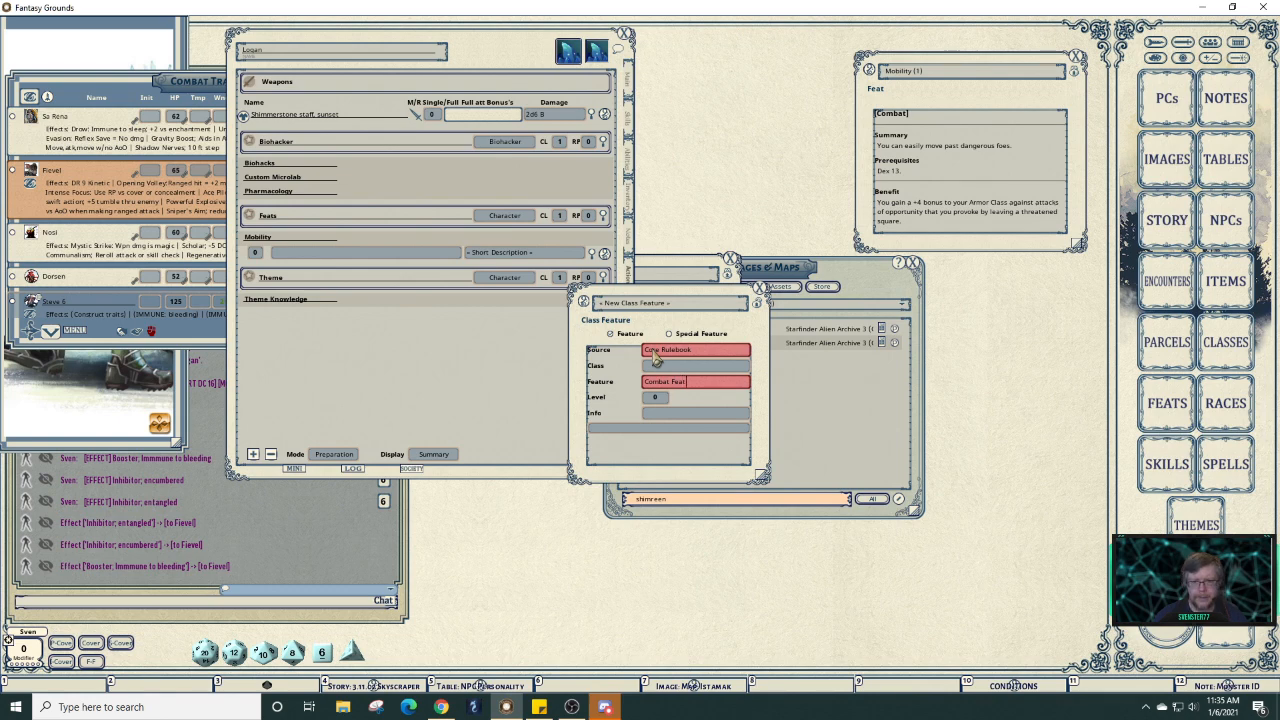
key("Tab")
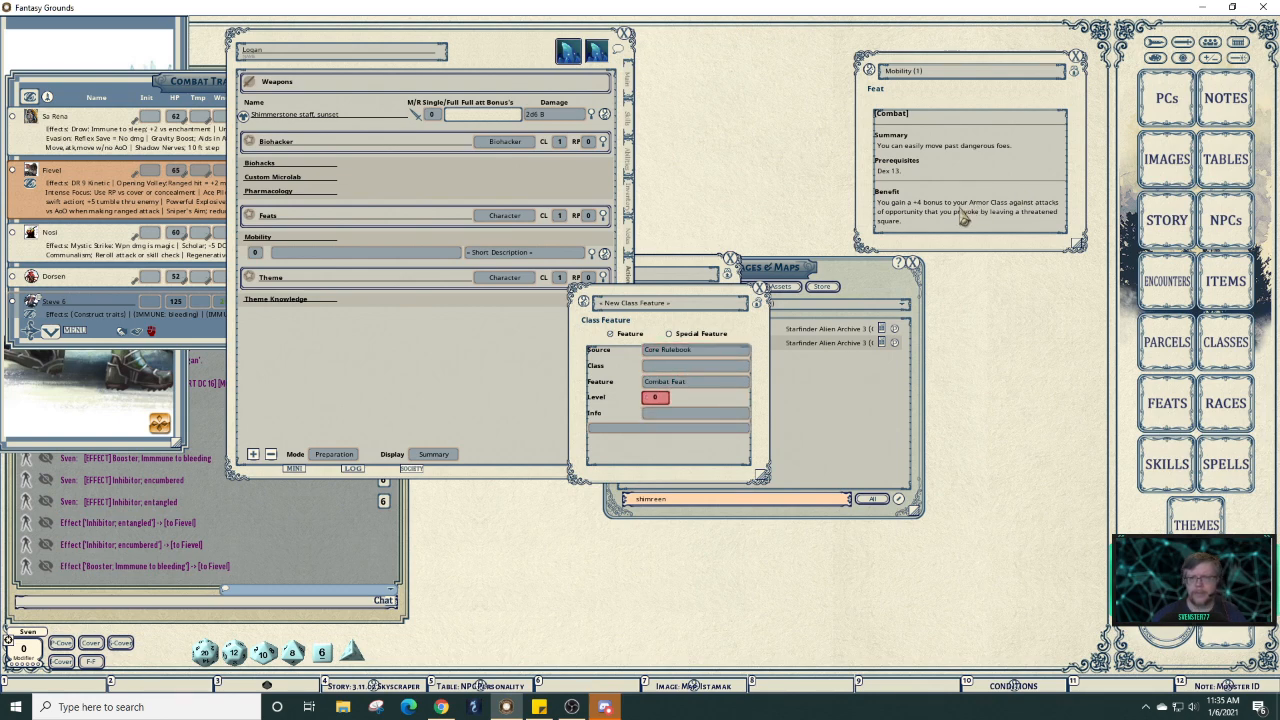
Copy the Mobility feat's +4 AC benefit text into the record's Info box.
left_click(1078, 82)
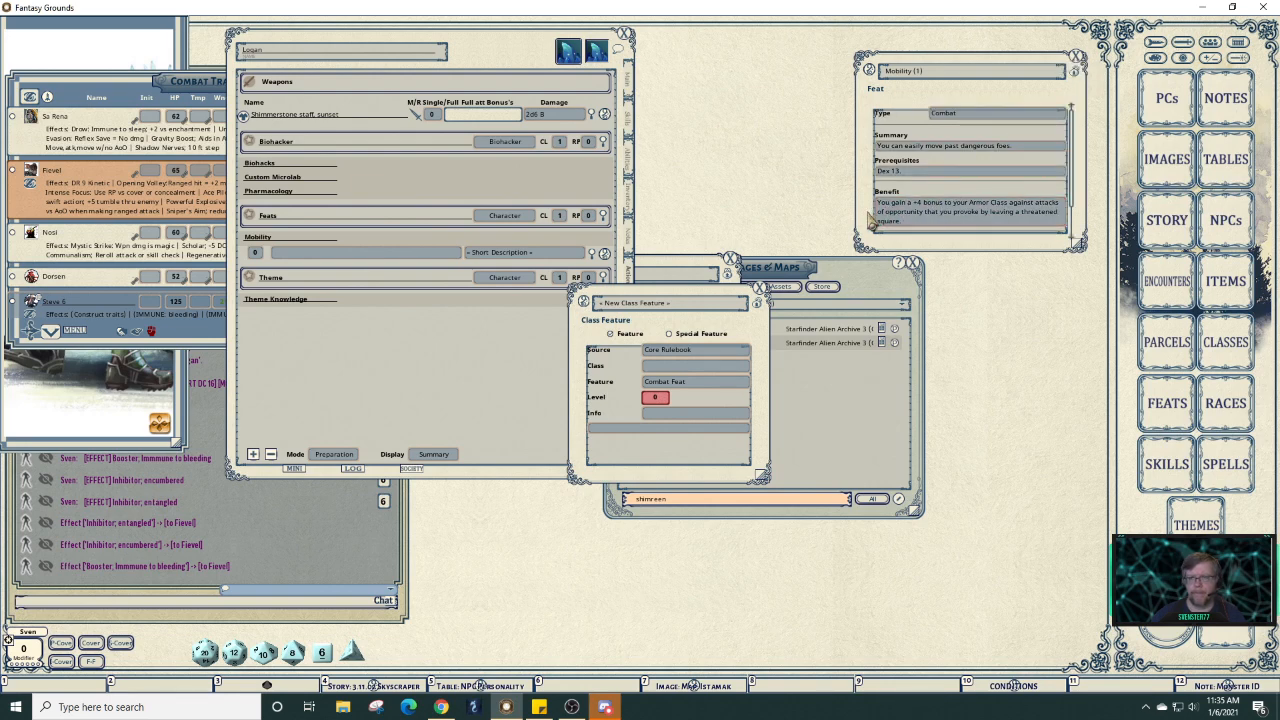
left_click_drag(906, 227, 878, 213)
key("ctrl+c")
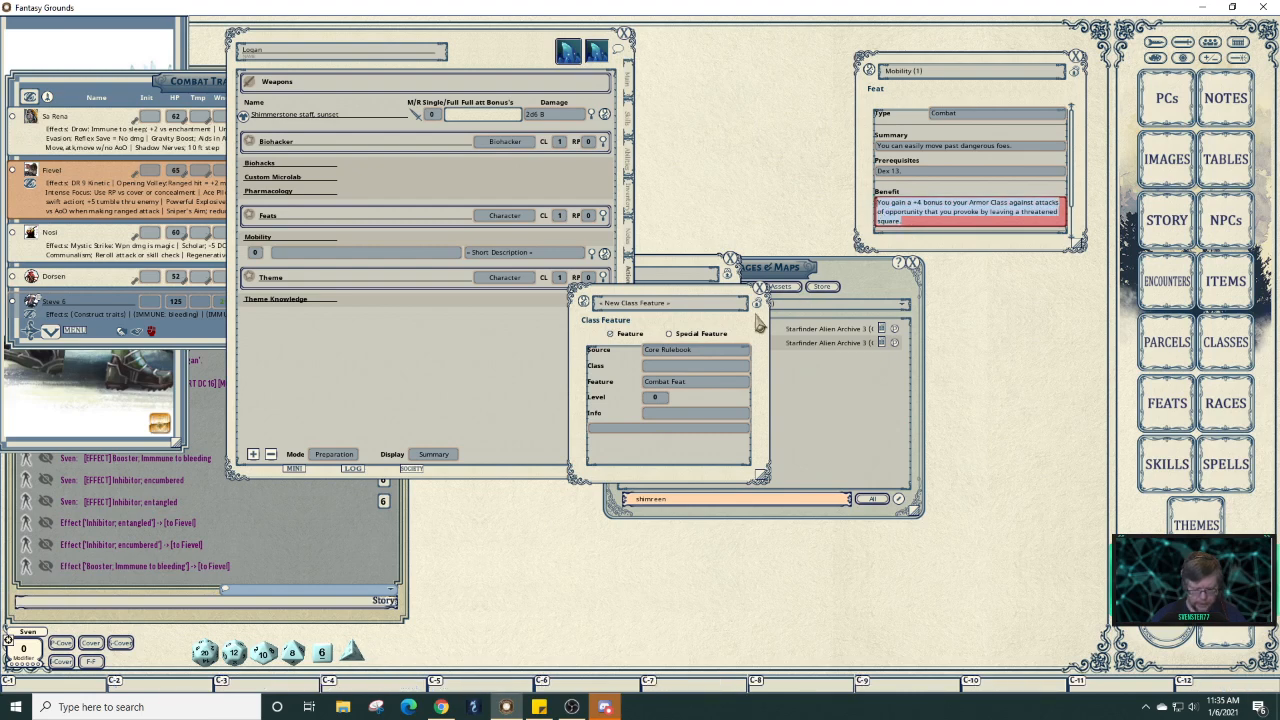
left_click(640, 432)
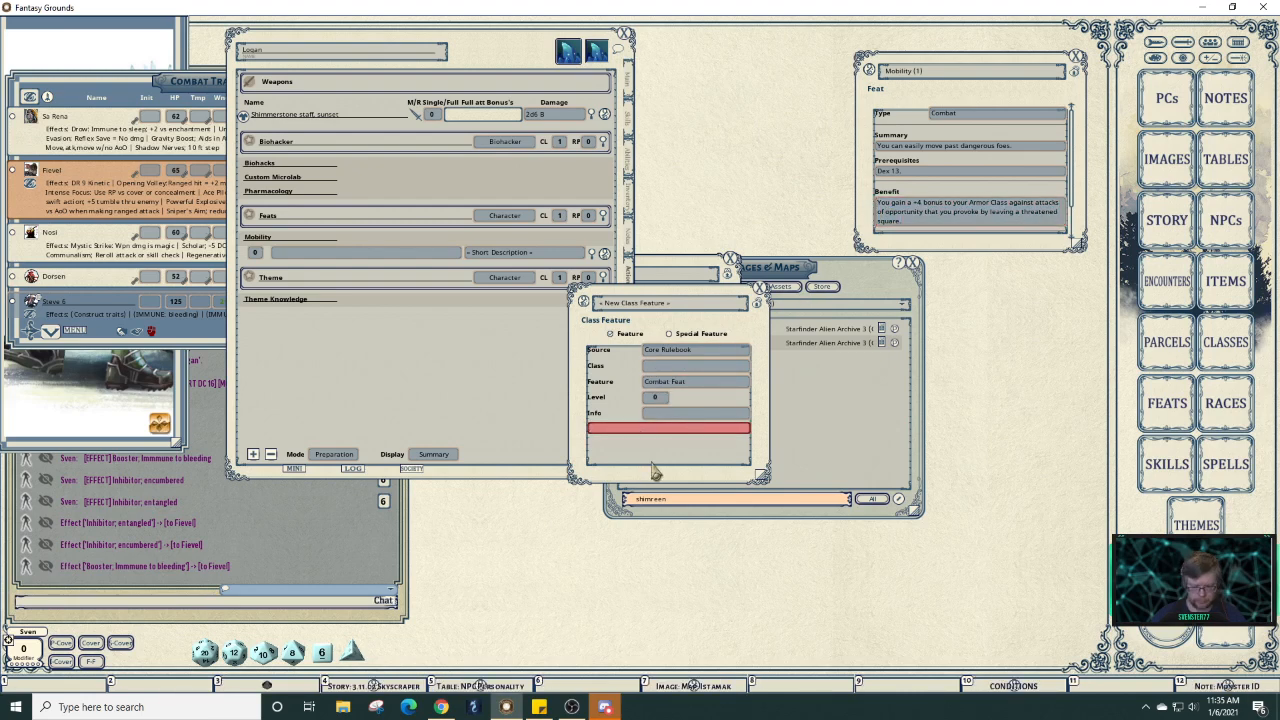
key("ctrl+v")
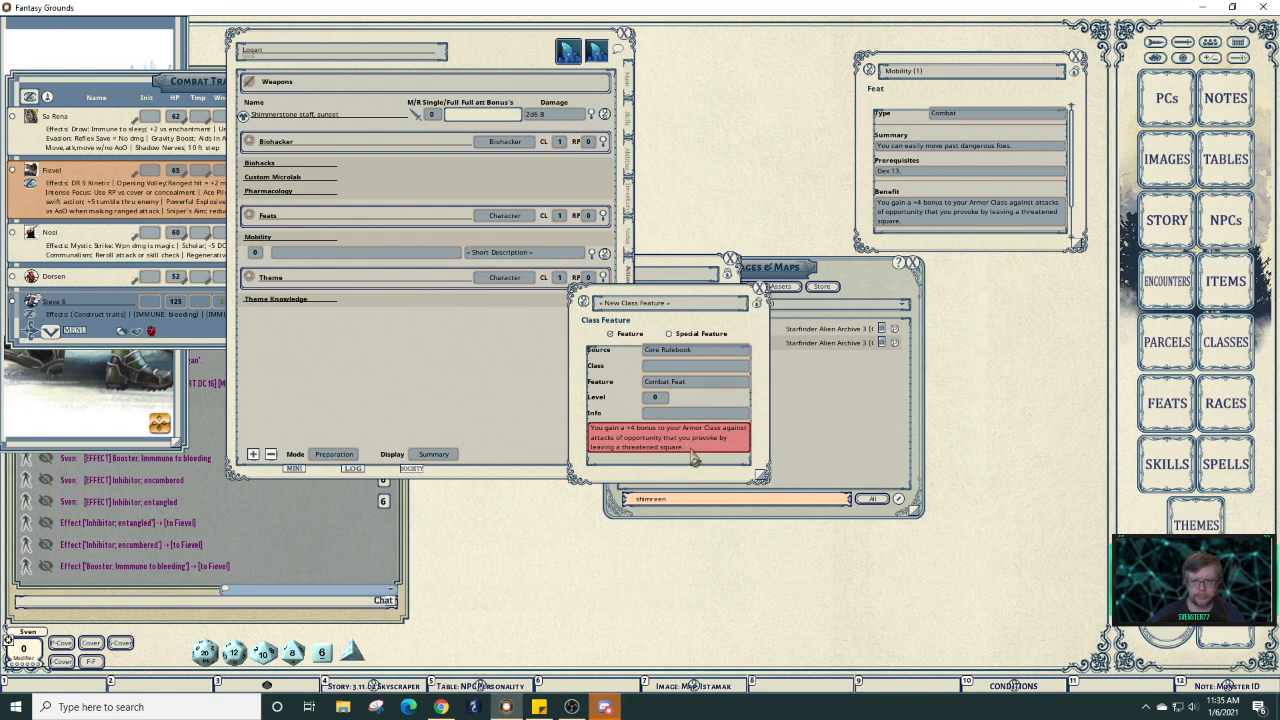
left_click(514, 255)
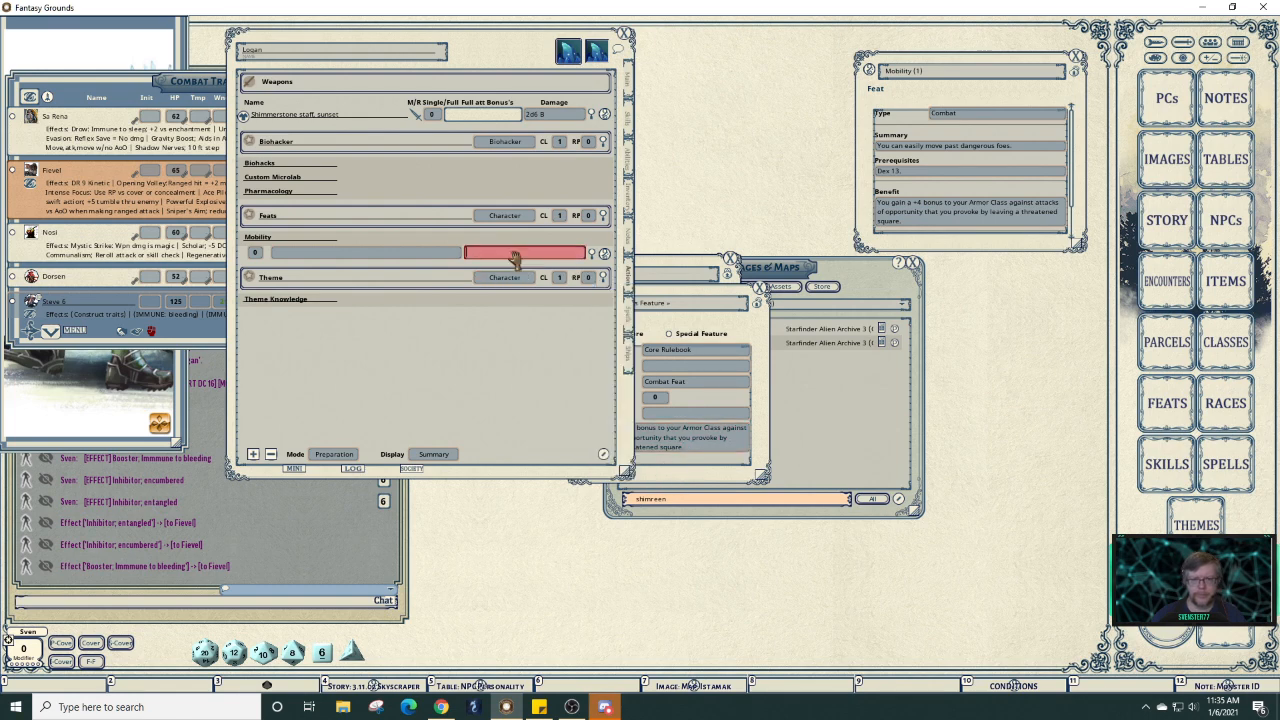
Give the Mobility entry the short description '+4 AC vs AoO'.
key("shift")
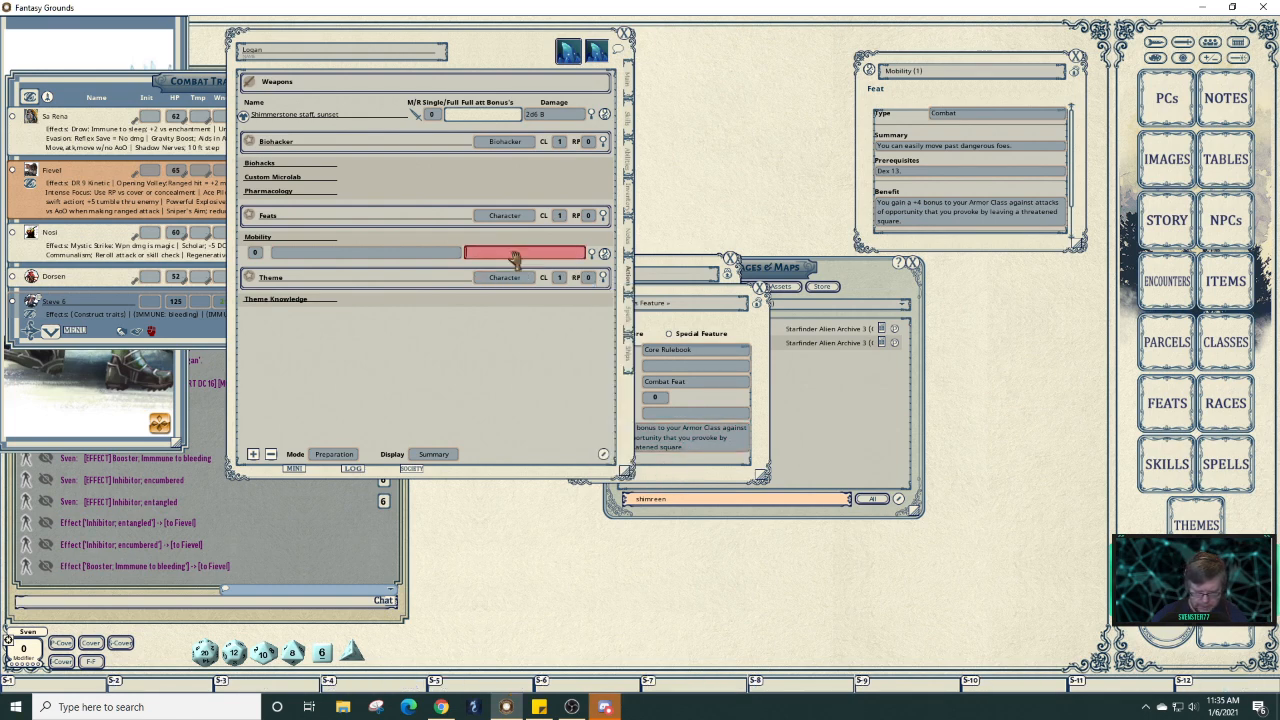
type("+")
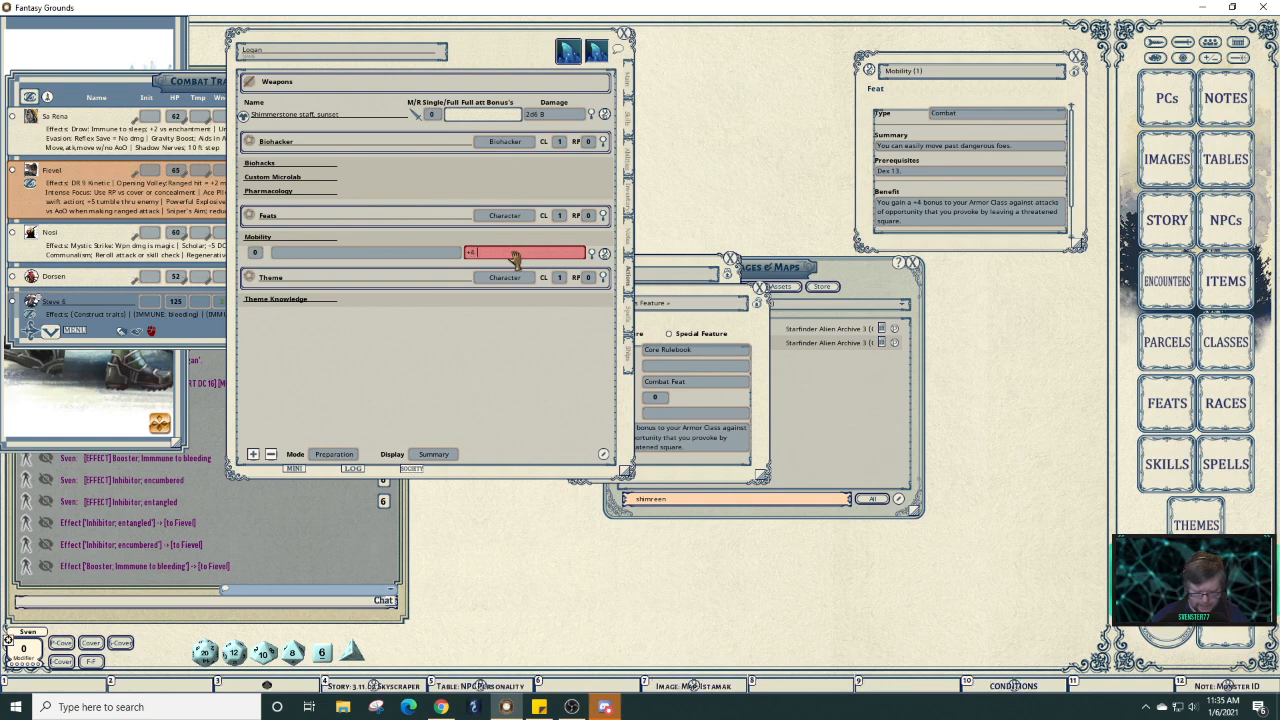
type("4 A")
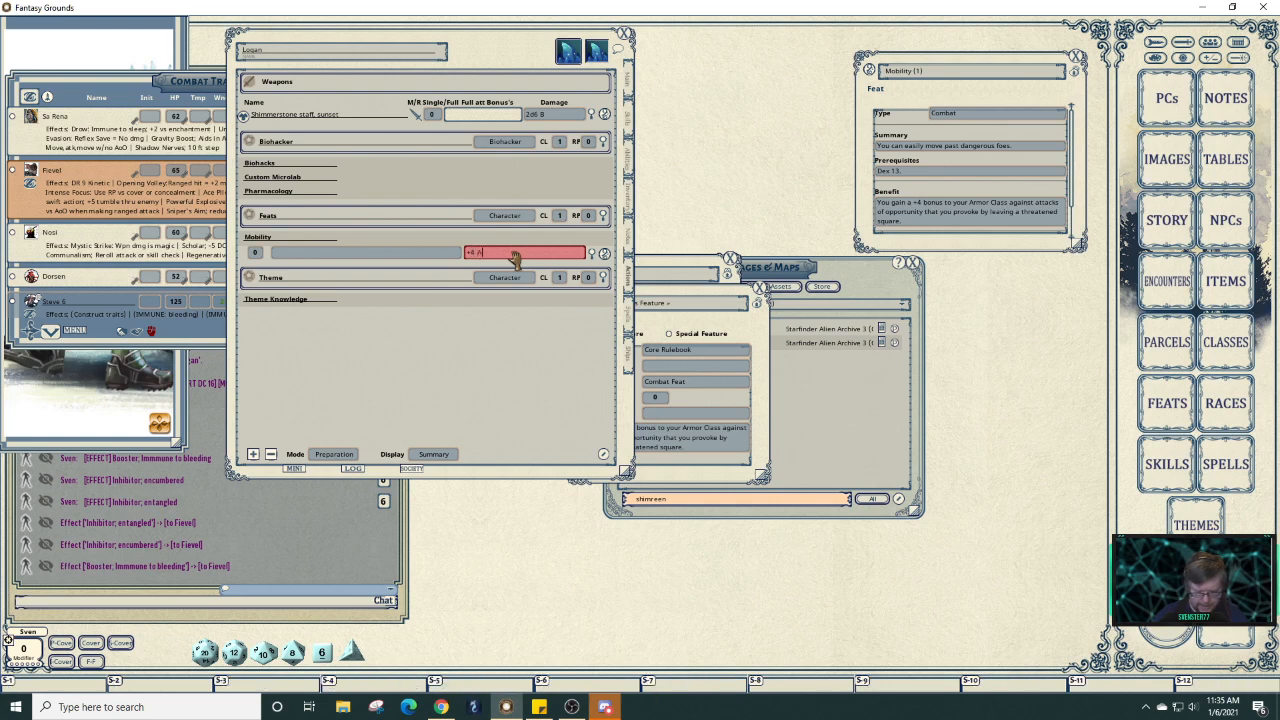
type("C vs Ao")
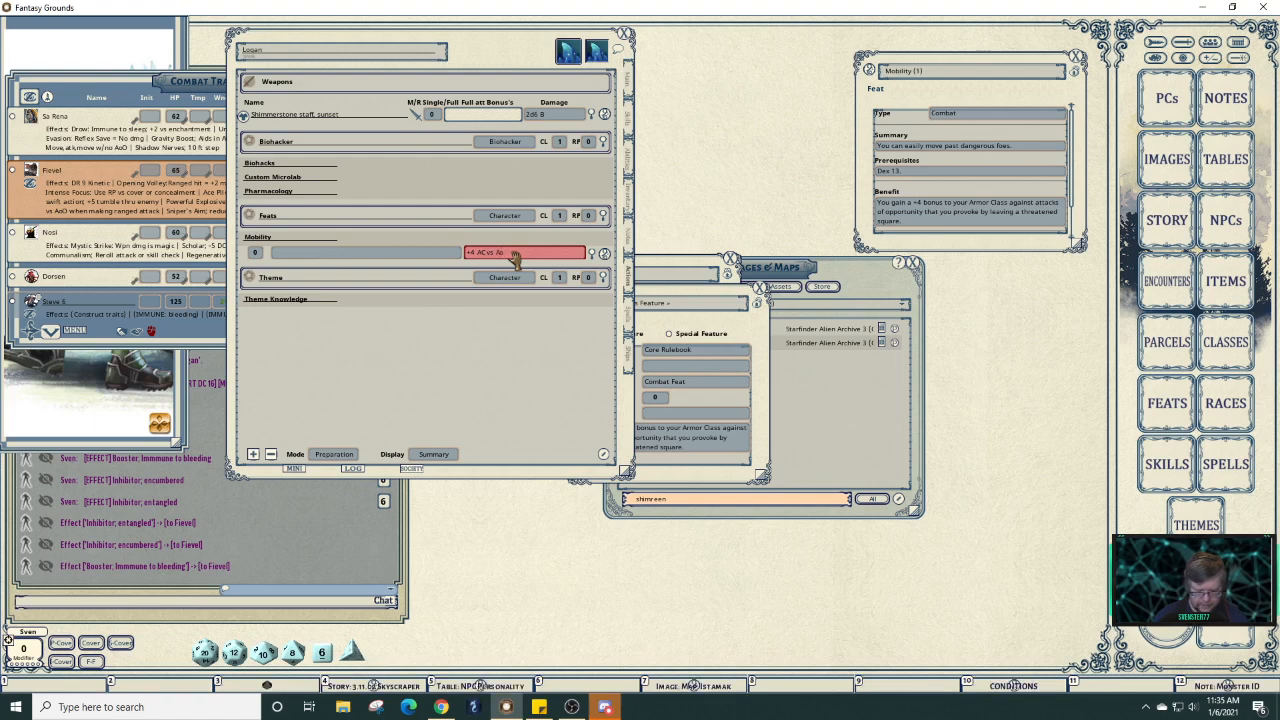
type("O")
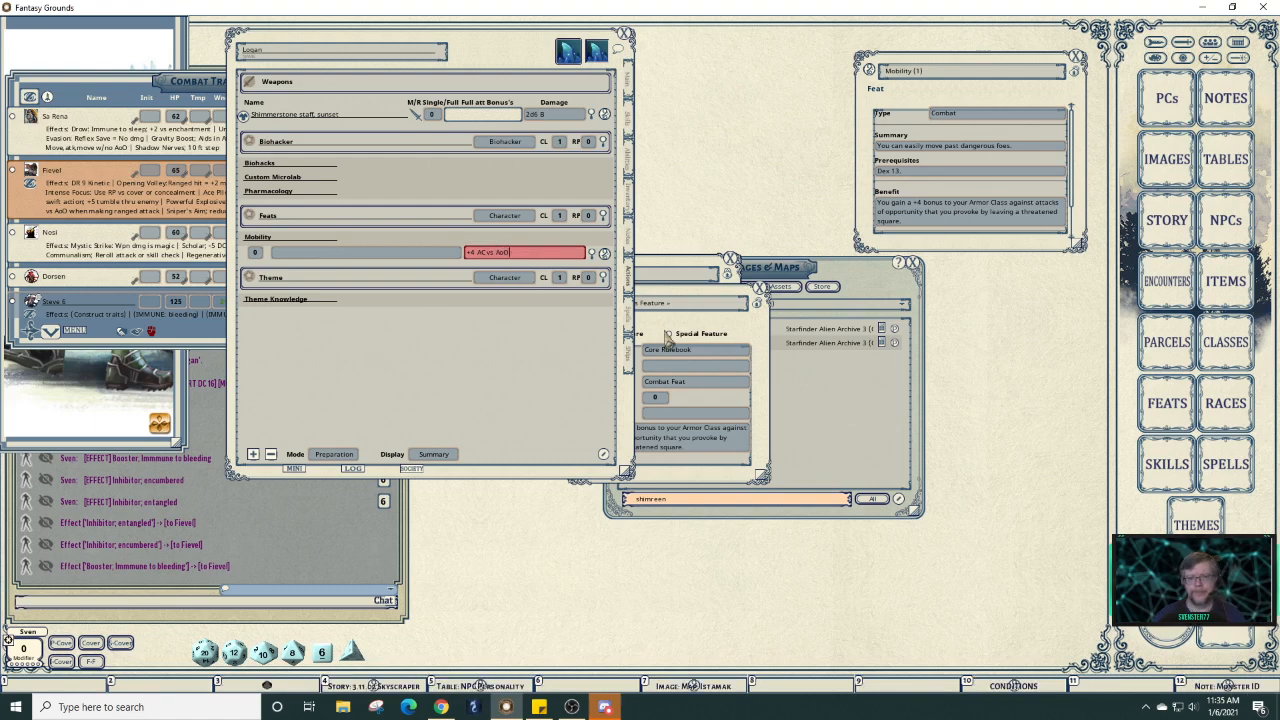
left_click(726, 413)
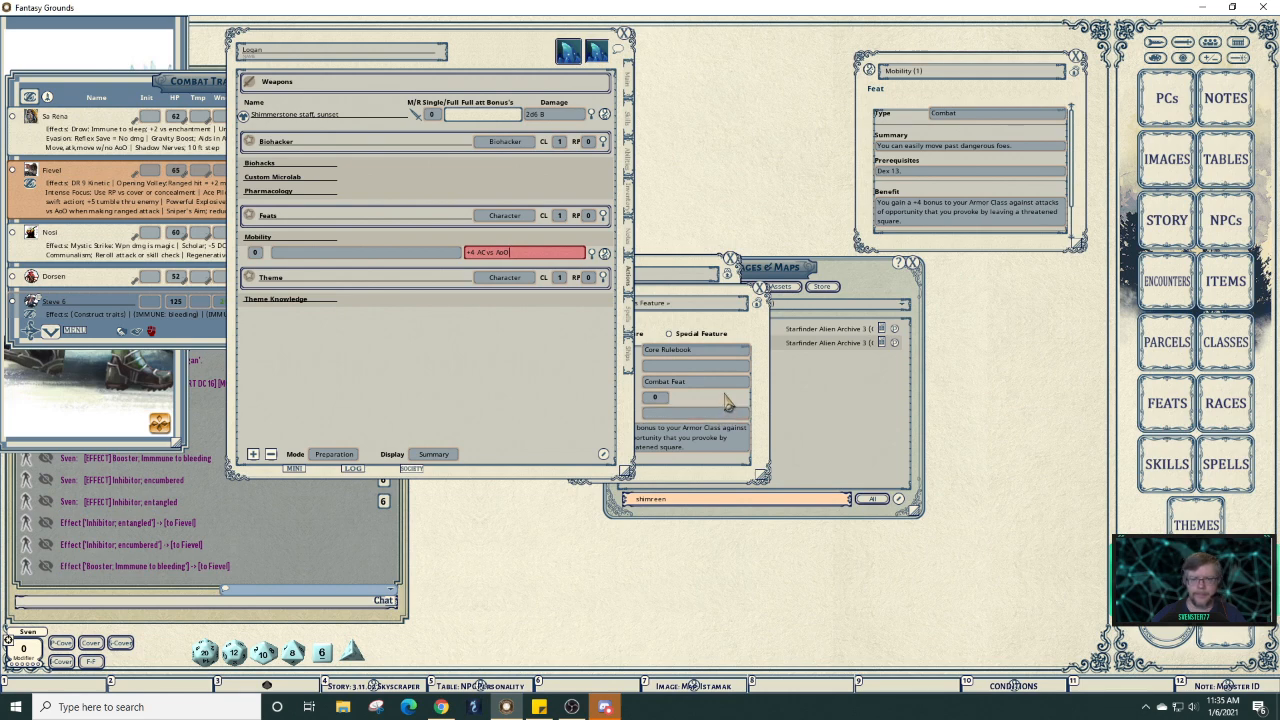
Move the class feature record aside and title it Mobility.
left_click(727, 401)
left_click_drag(706, 330, 728, 336)
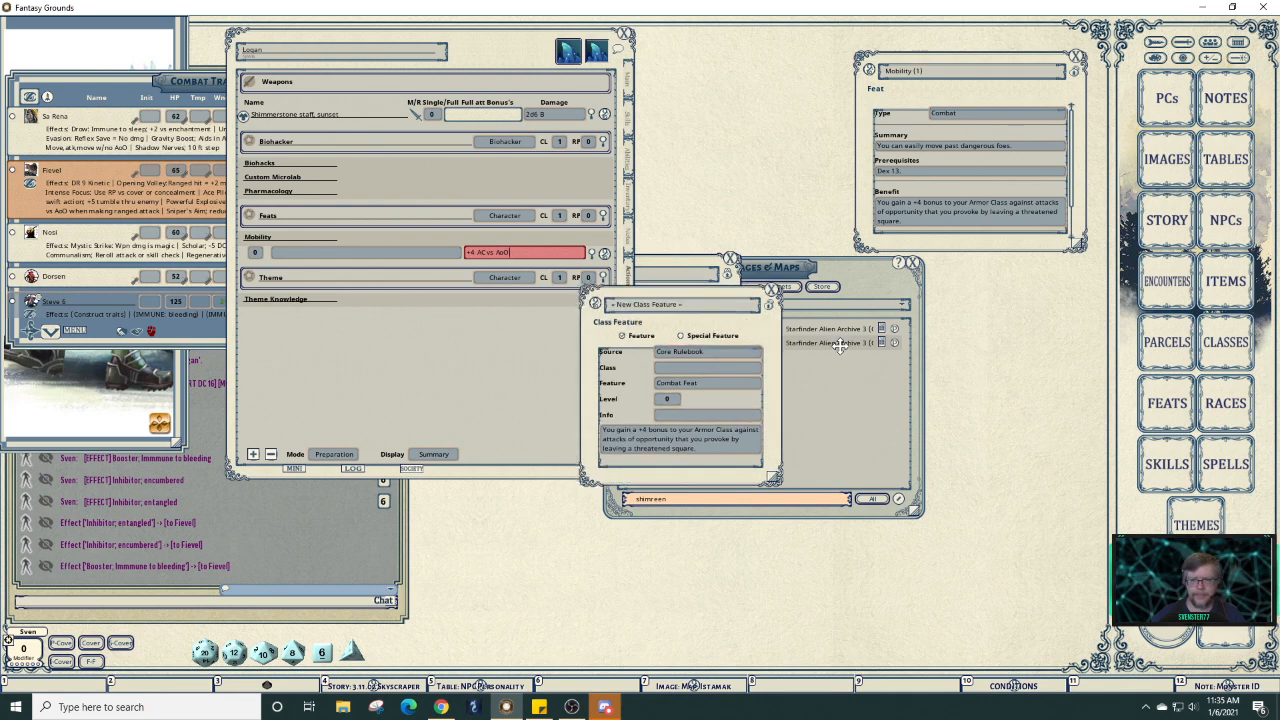
left_click_drag(840, 343, 838, 350)
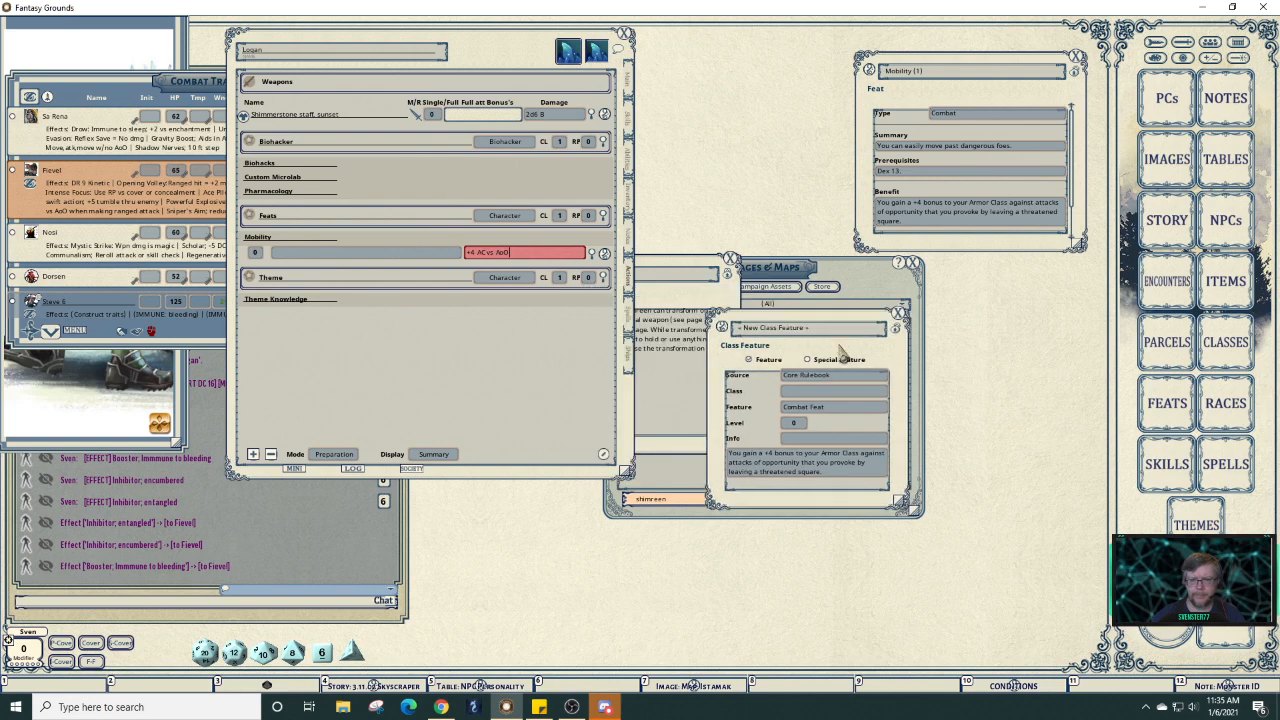
left_click(790, 329)
type("Mo")
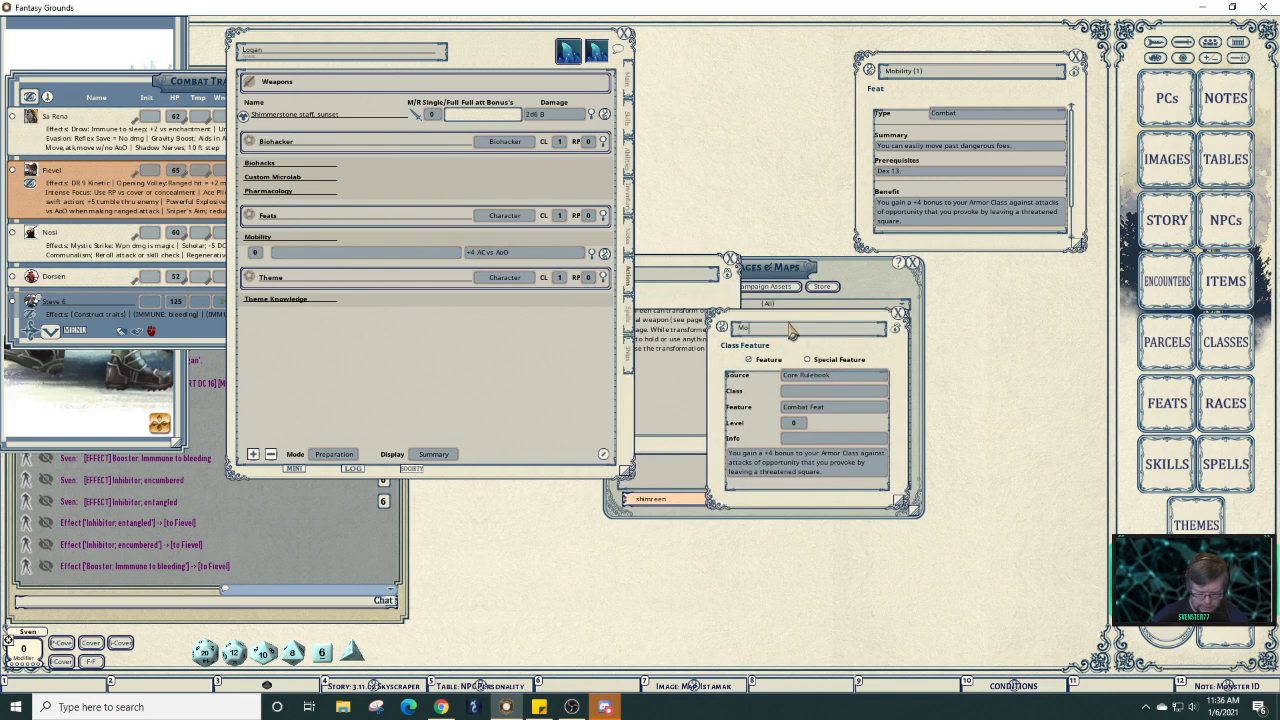
type("bility")
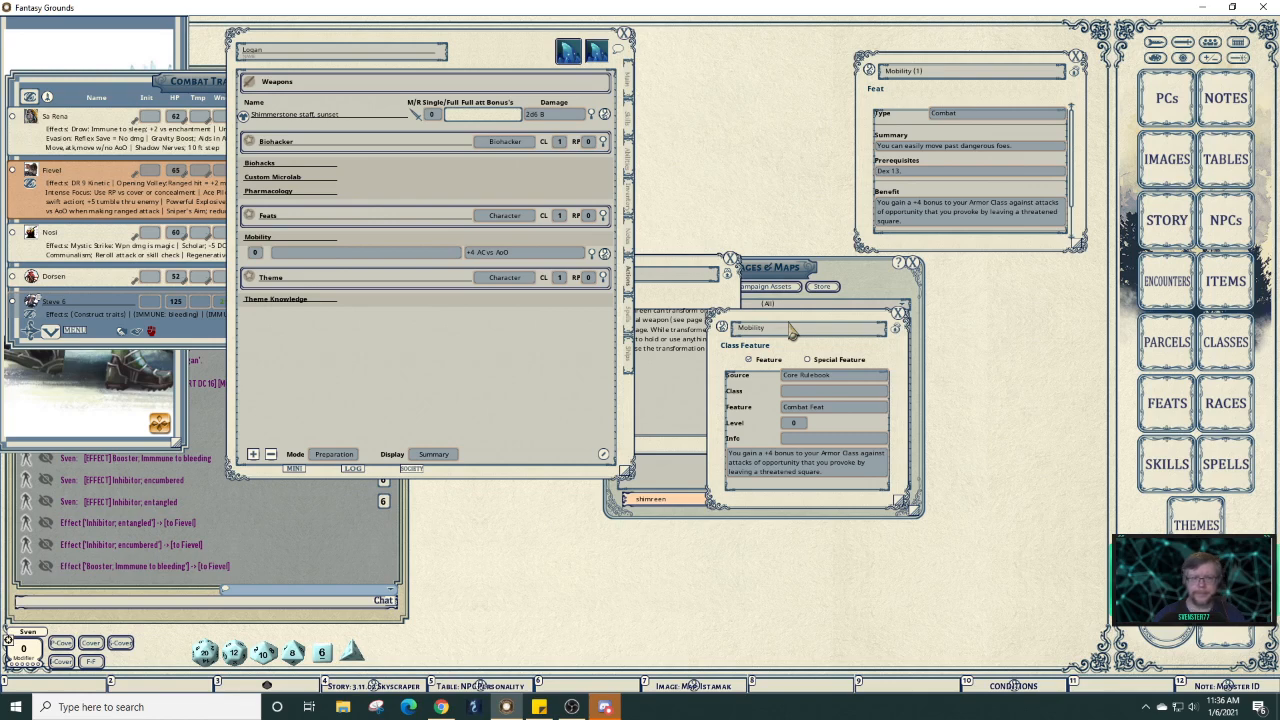
left_click(825, 395)
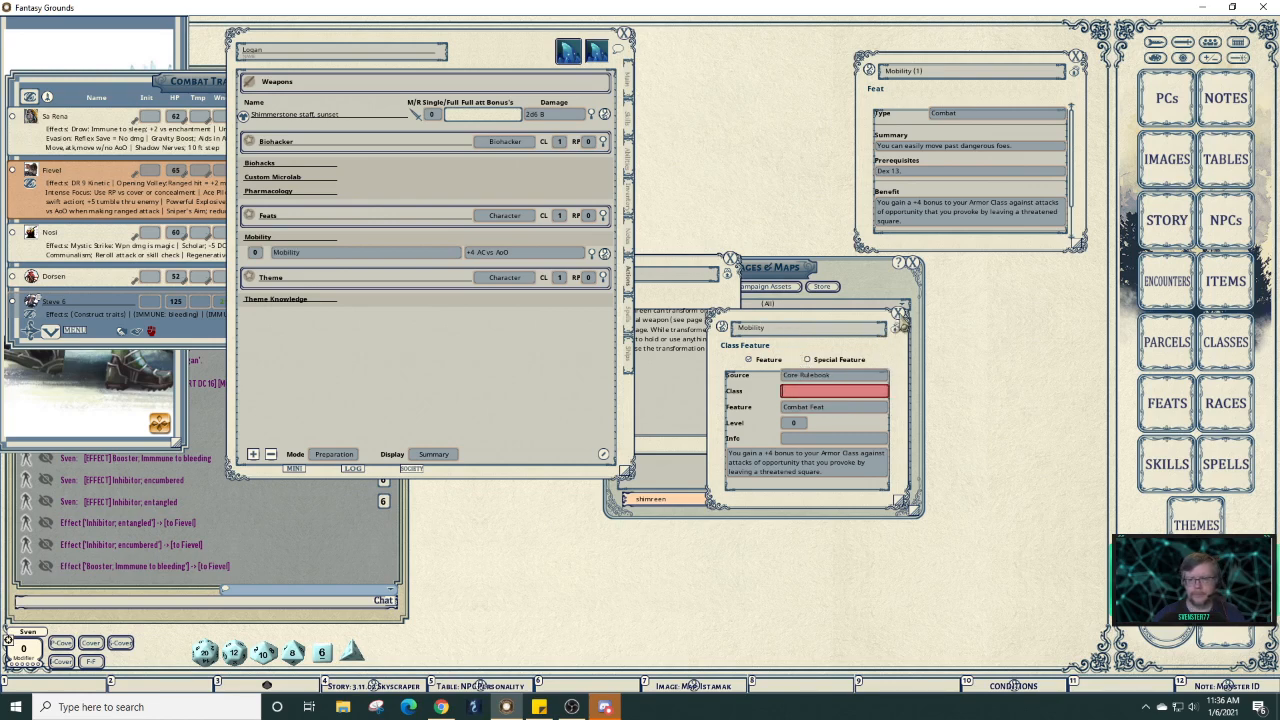
Close the Mobility record and add an effect action to the Mobility power.
left_click(899, 314)
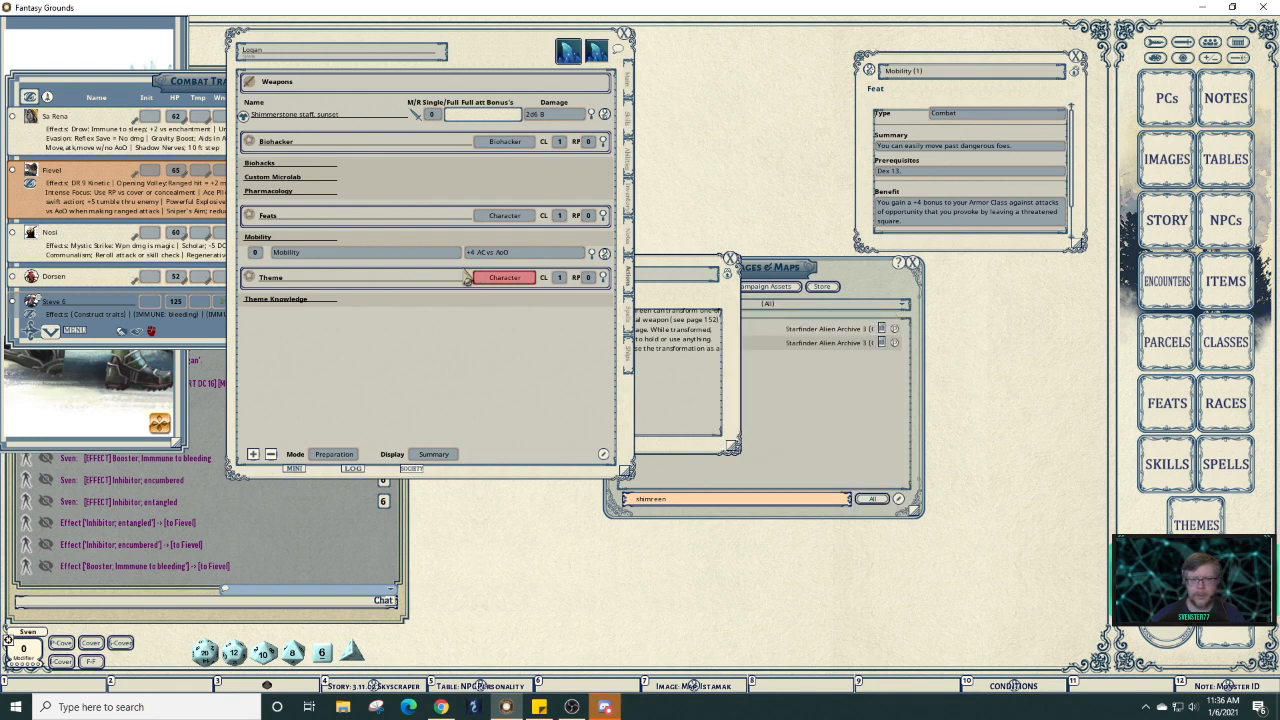
right_click(408, 256)
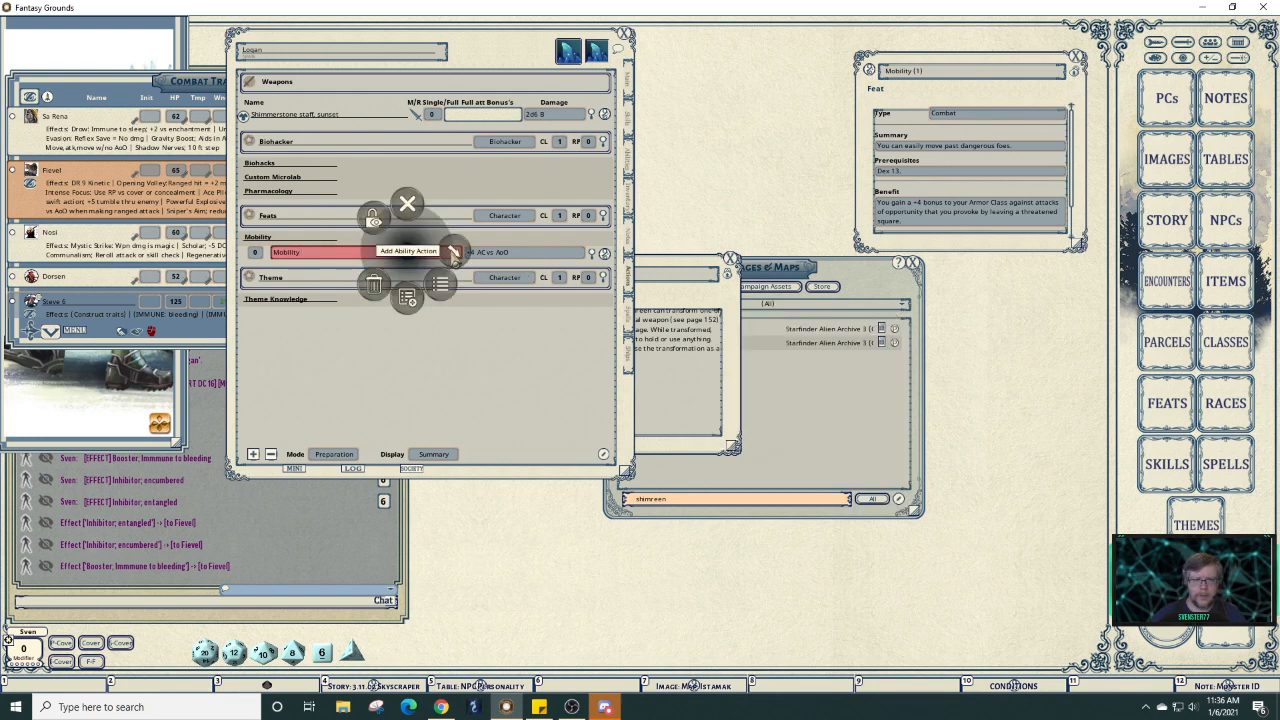
left_click(453, 255)
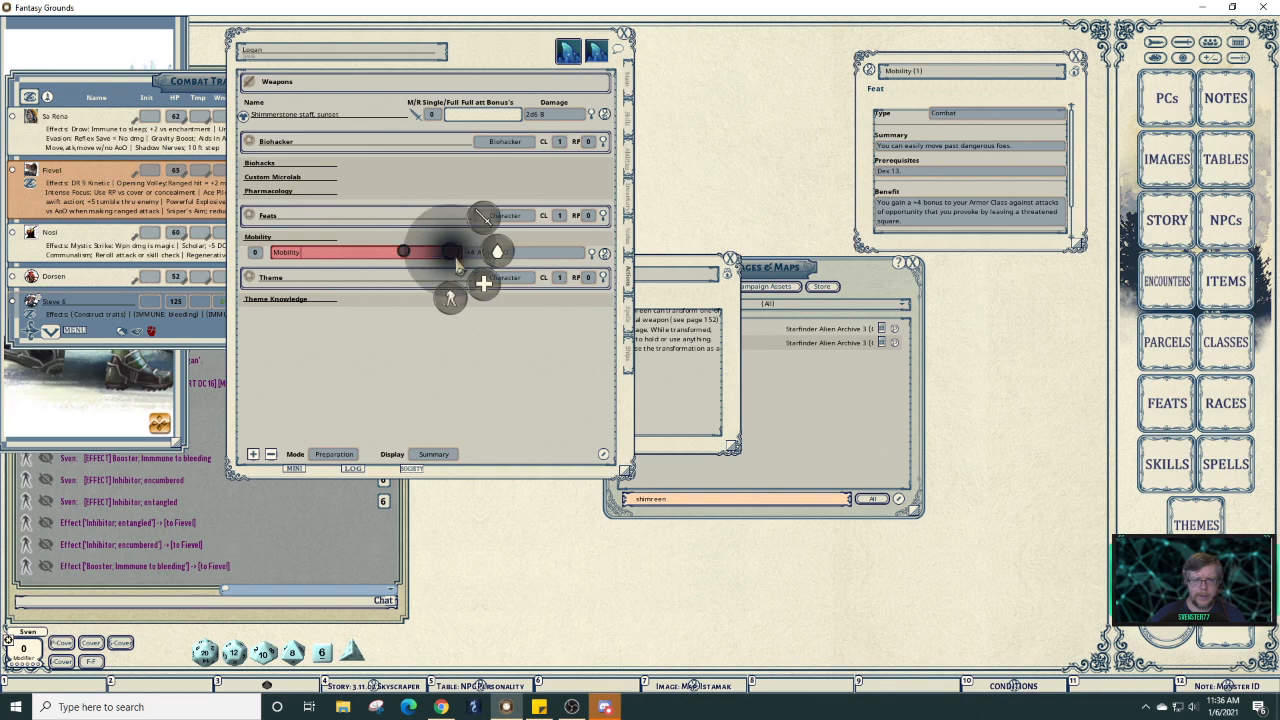
left_click(466, 298)
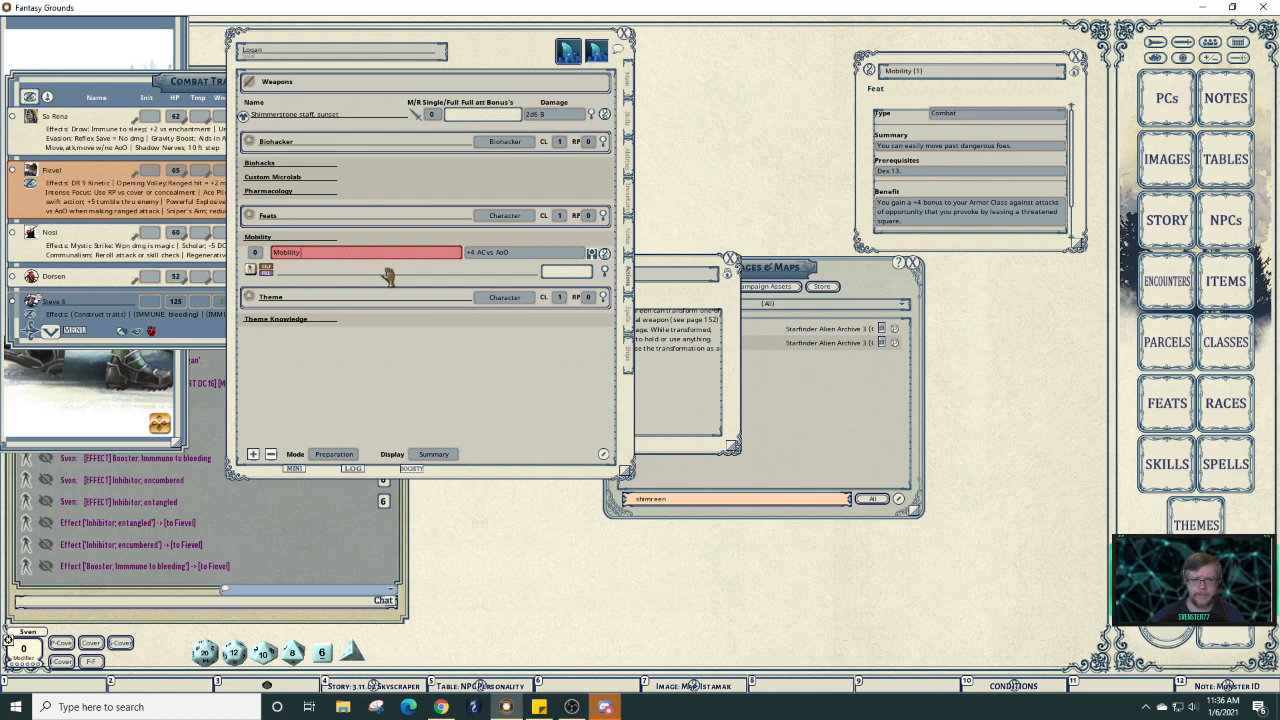
Set the effect text to 'Mobility; AC: 4', expended on next roll.
left_click(605, 271)
left_click(599, 318)
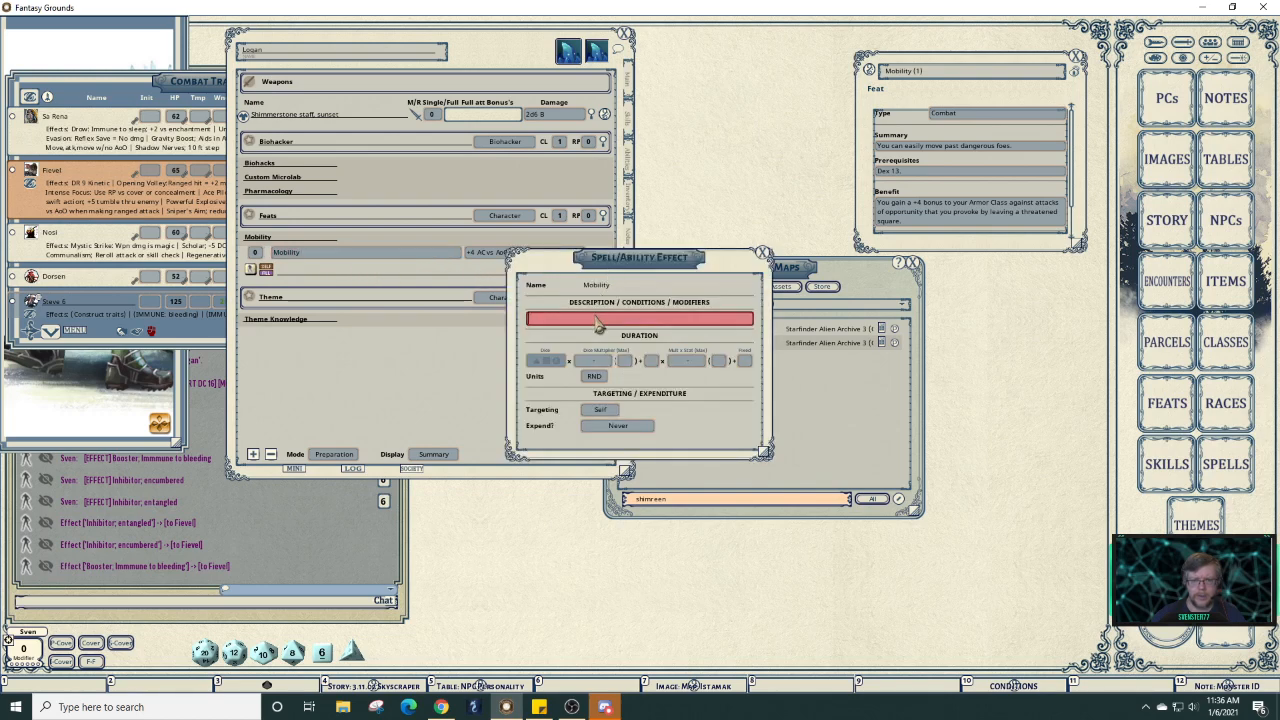
type("Mobi")
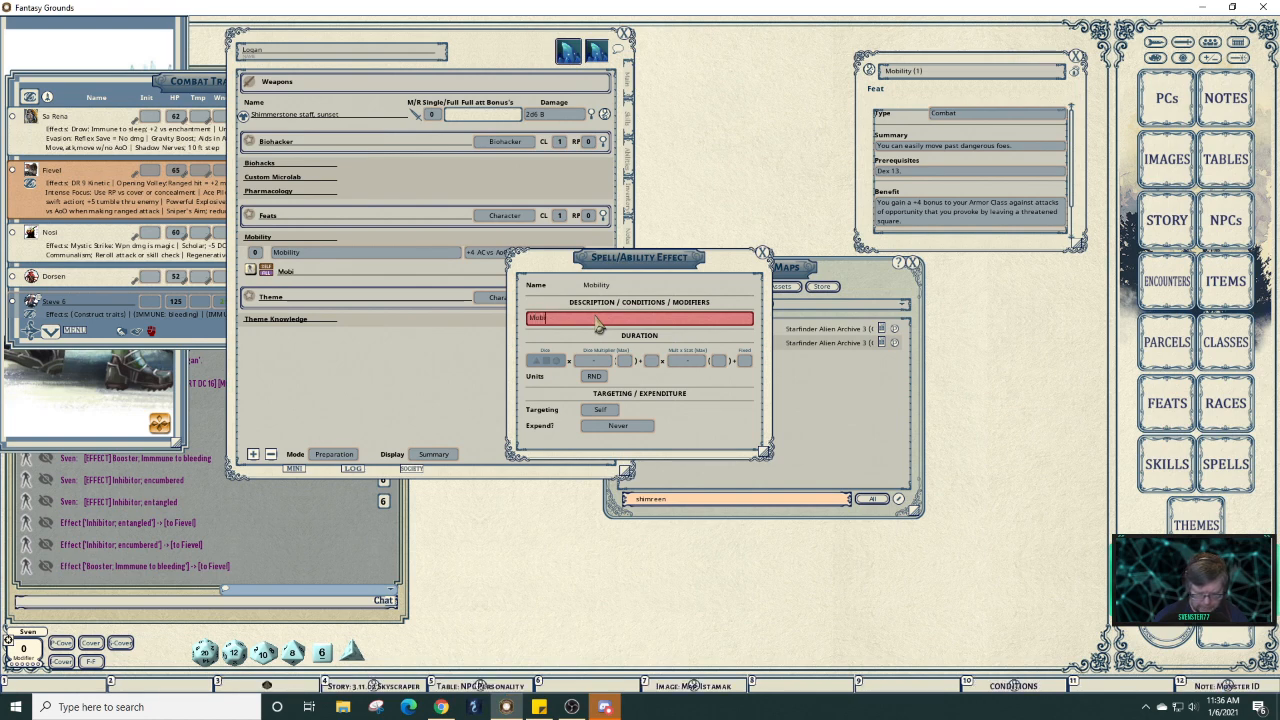
type("lity")
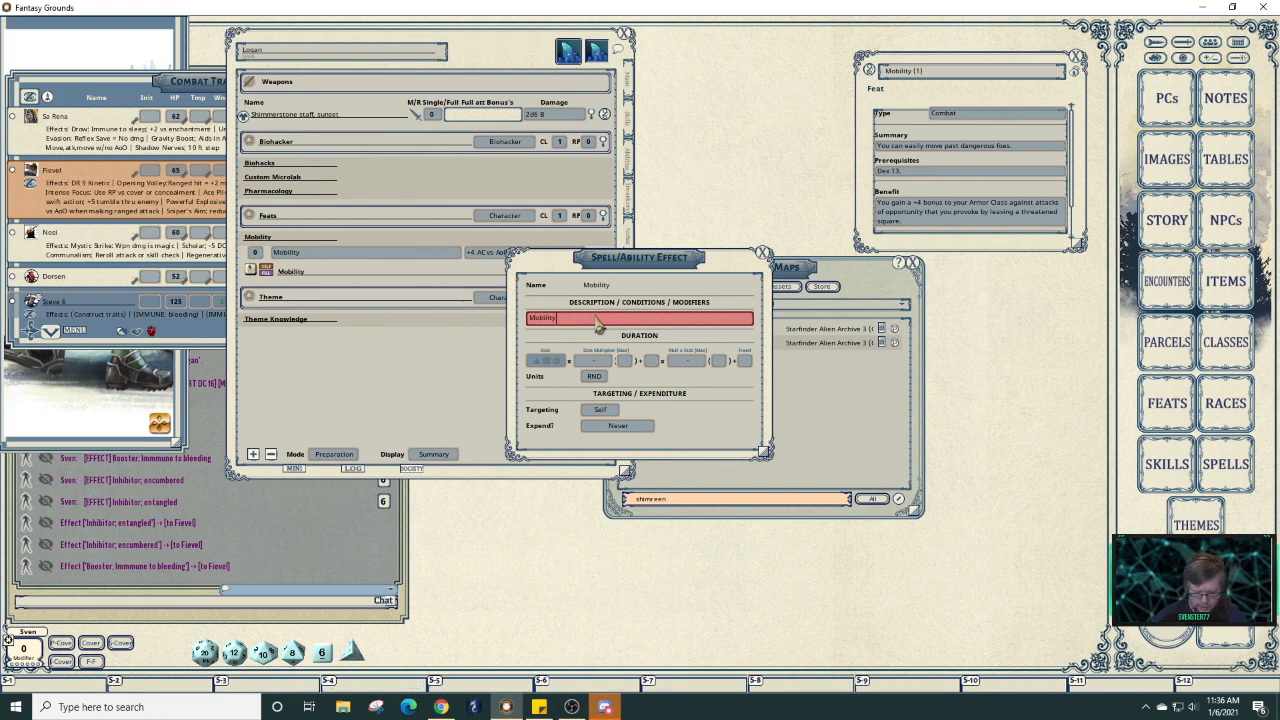
type("; AC")
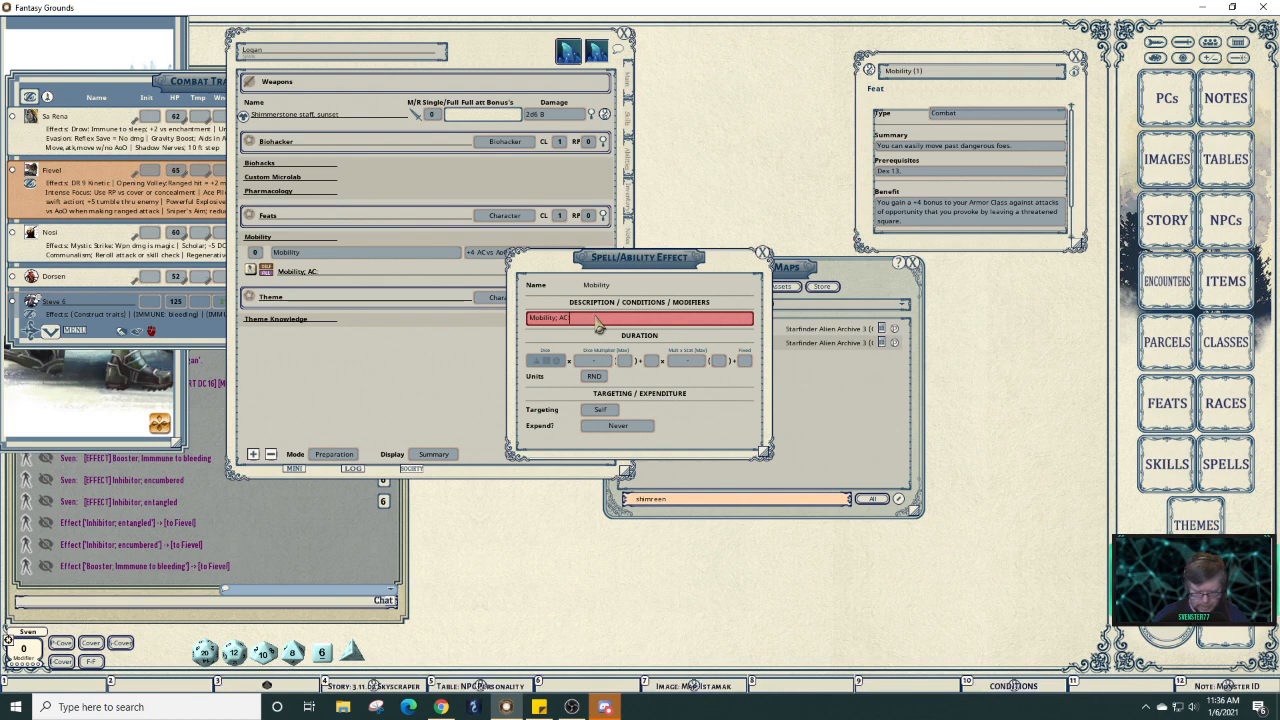
type(": 4")
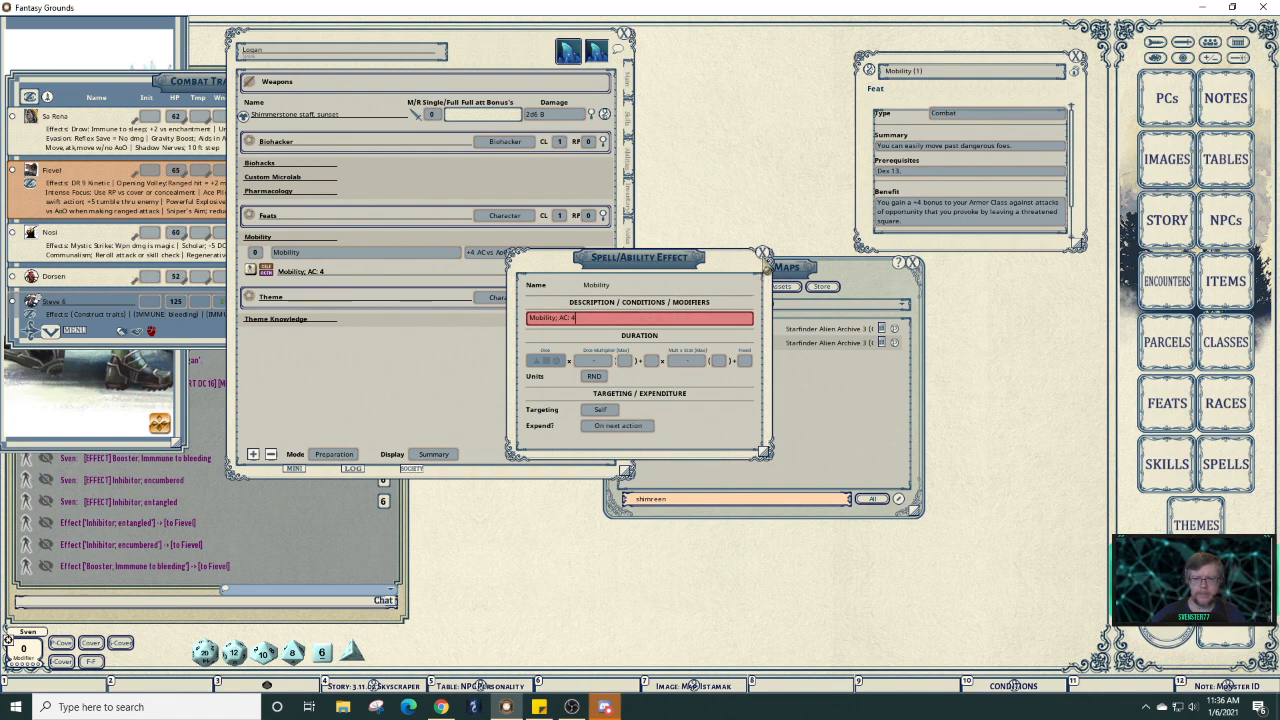
left_click(634, 431)
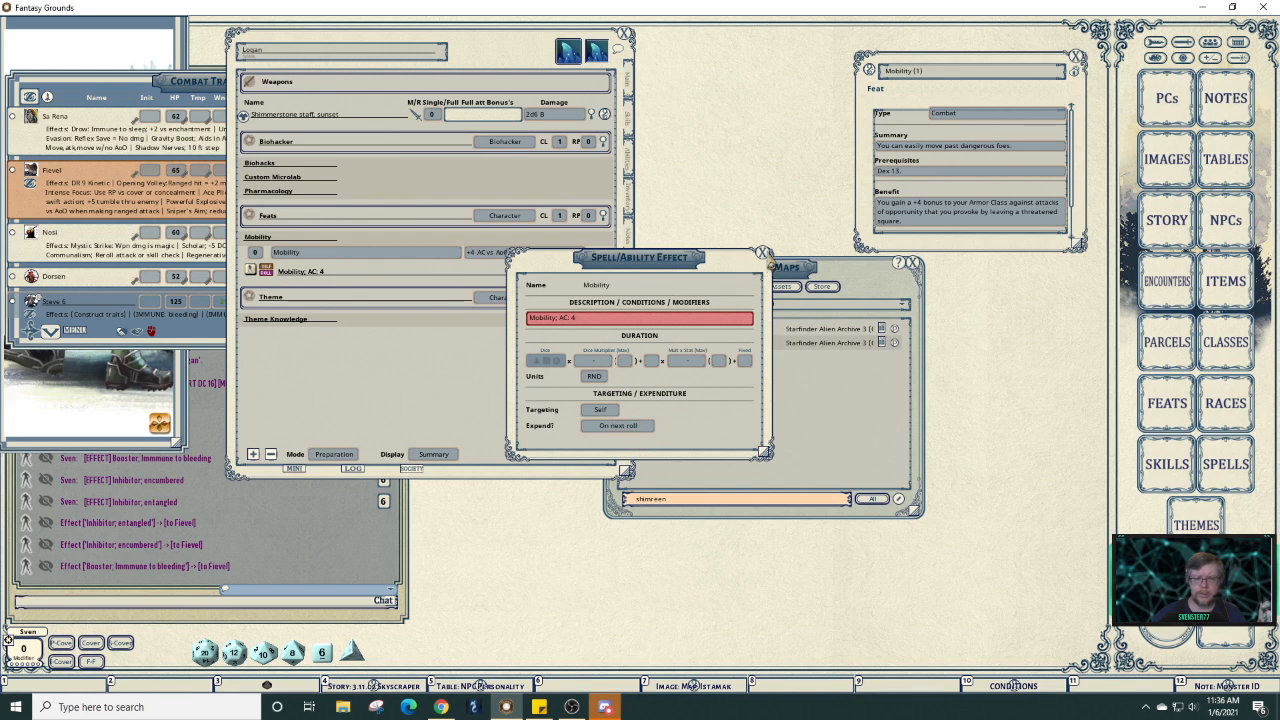
left_click(764, 254)
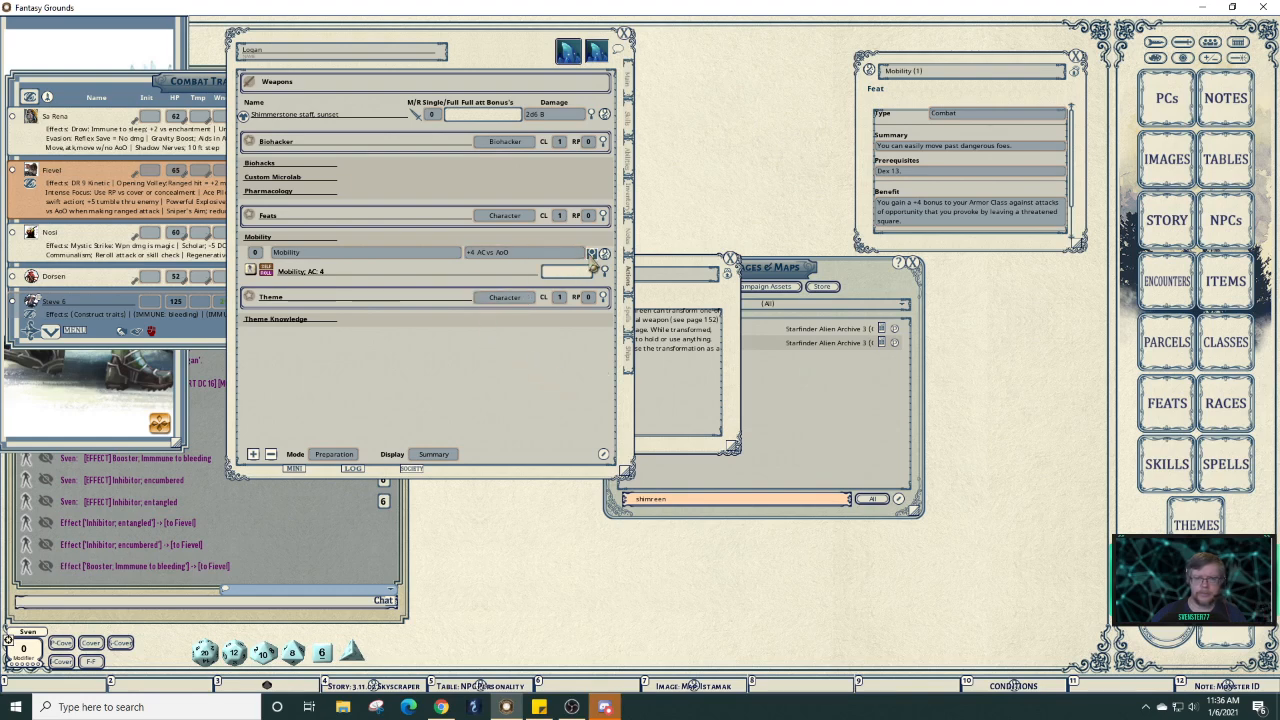
Collapse the Mobility power to its header and move the Shift Limb trait window up beside the sheet.
left_click(593, 268)
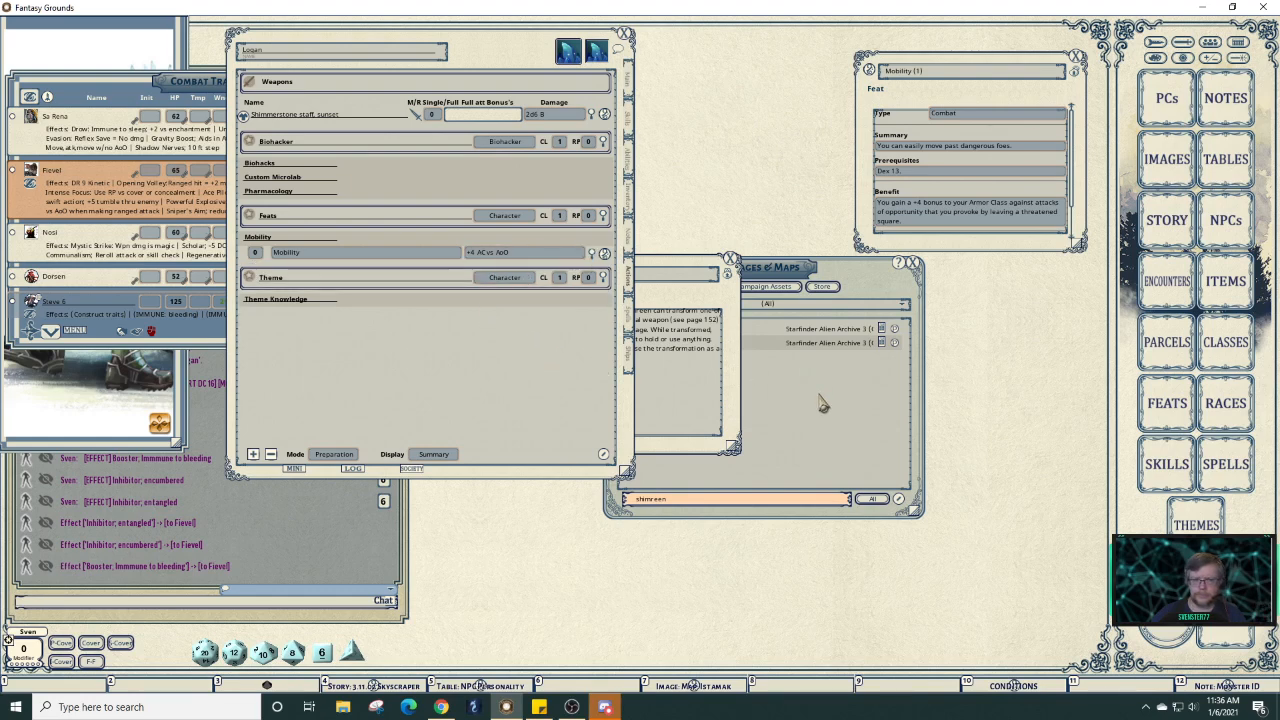
left_click(522, 237)
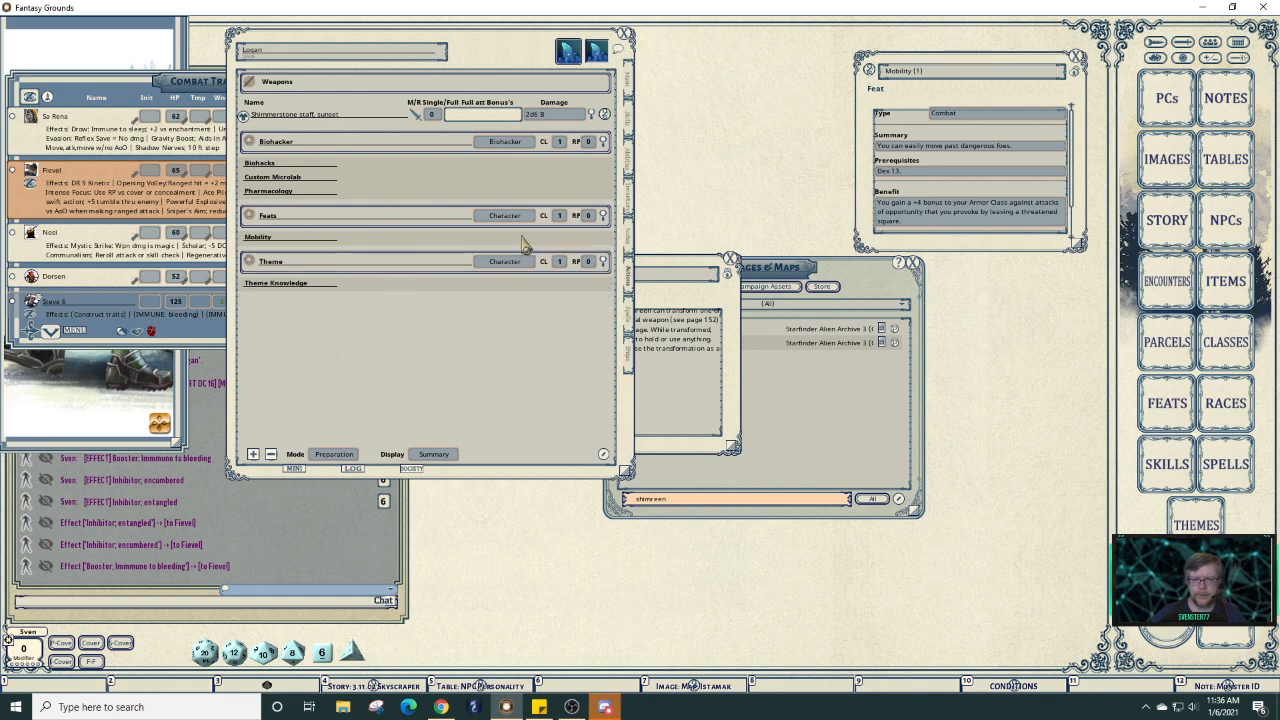
left_click(710, 415)
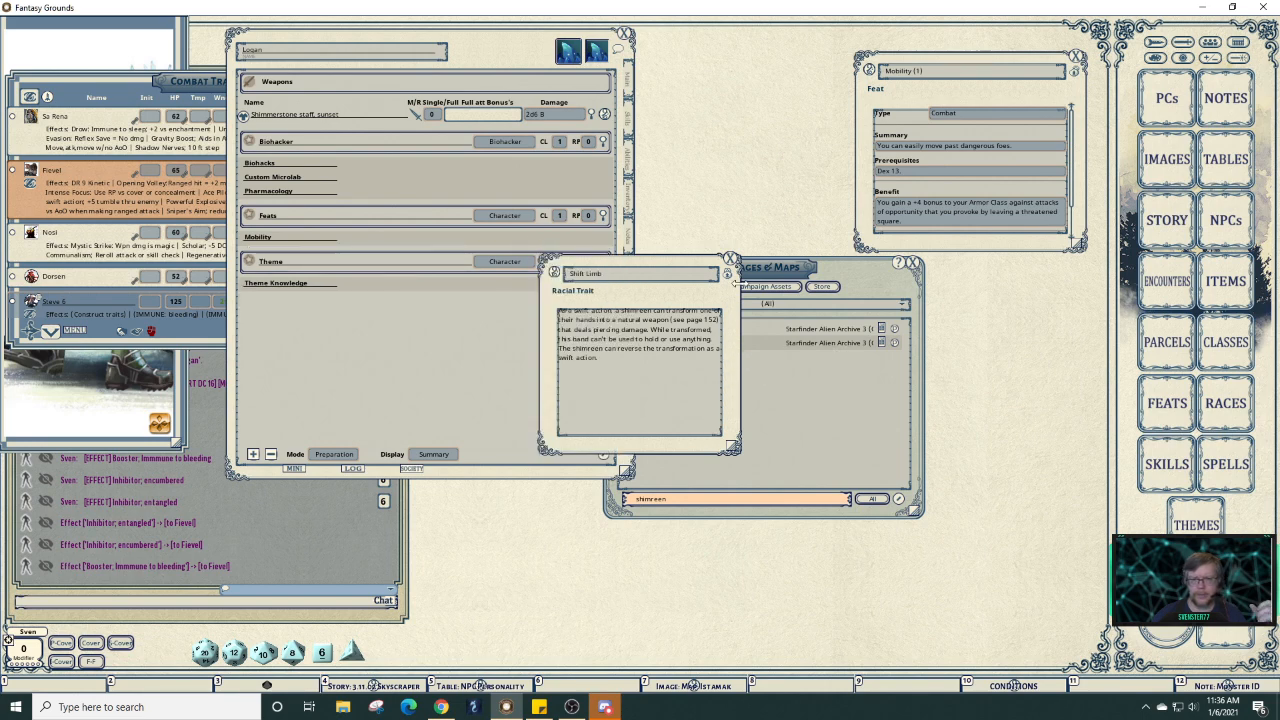
left_click_drag(701, 290, 846, 206)
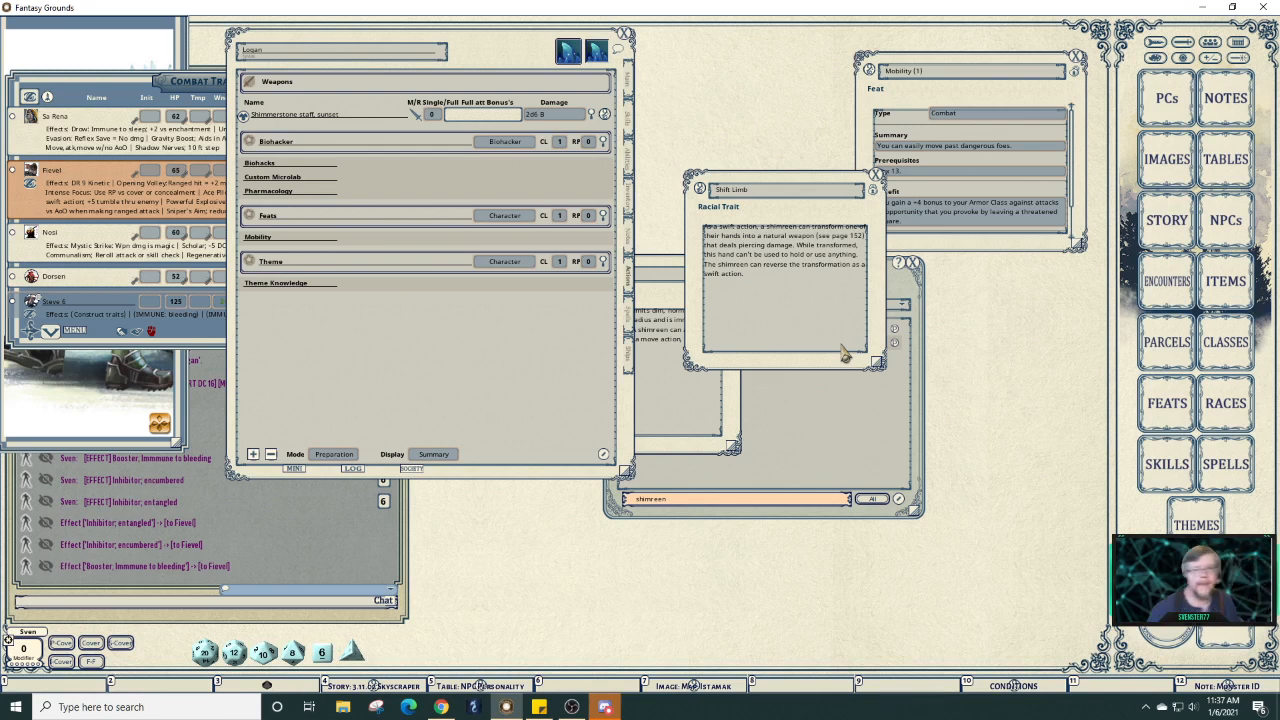
Add a new weapon named 'Crystal Hand' to the Weapons list above the Shimmerstone staff.
right_click(366, 106)
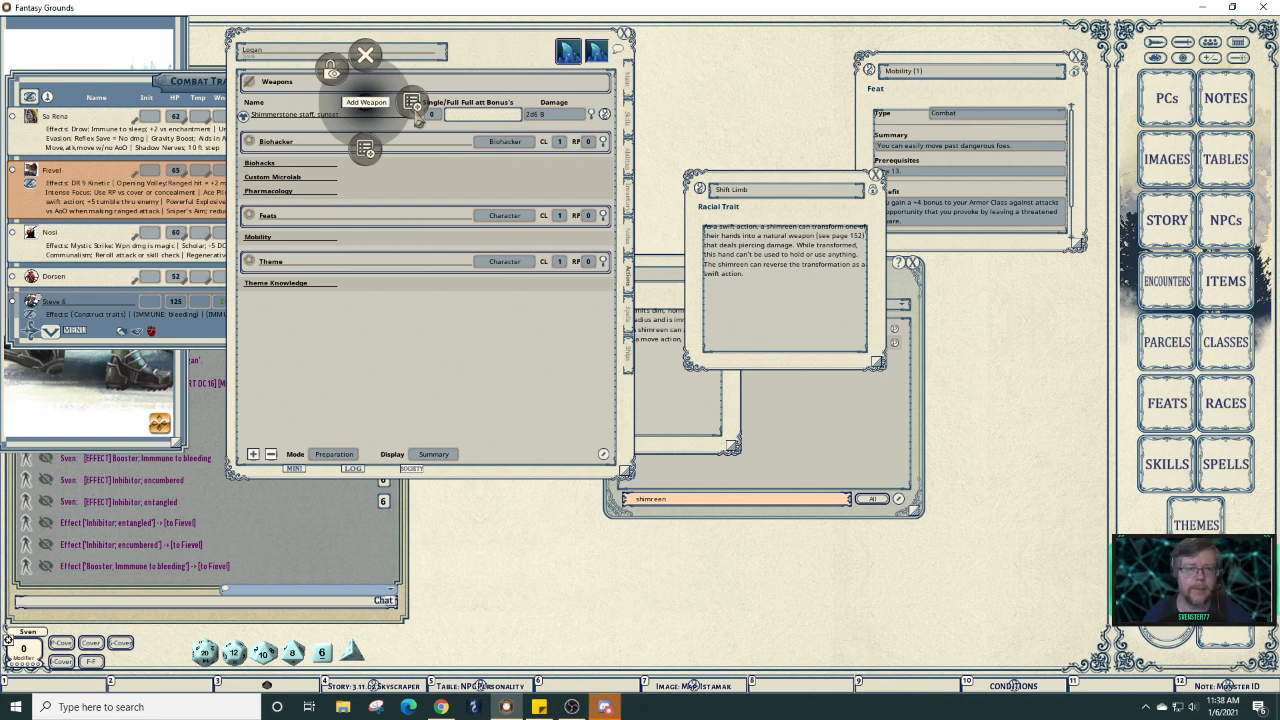
left_click(412, 104)
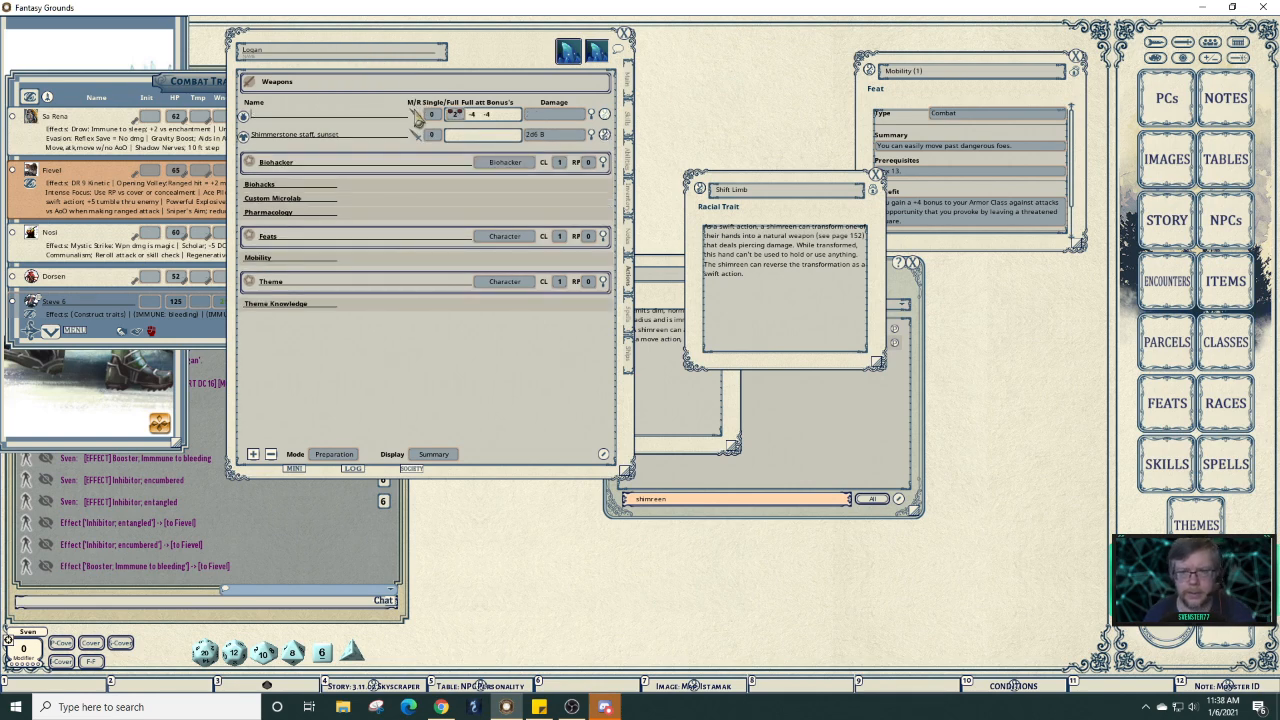
key("shift")
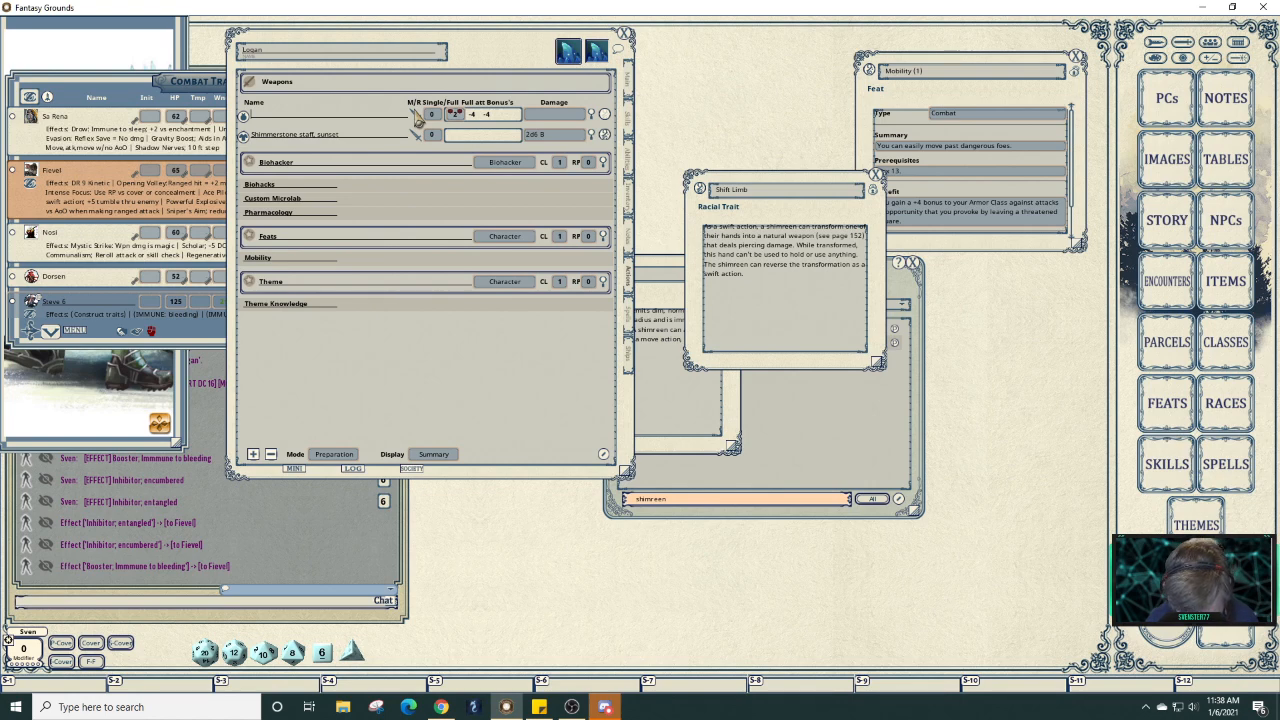
type("Crst")
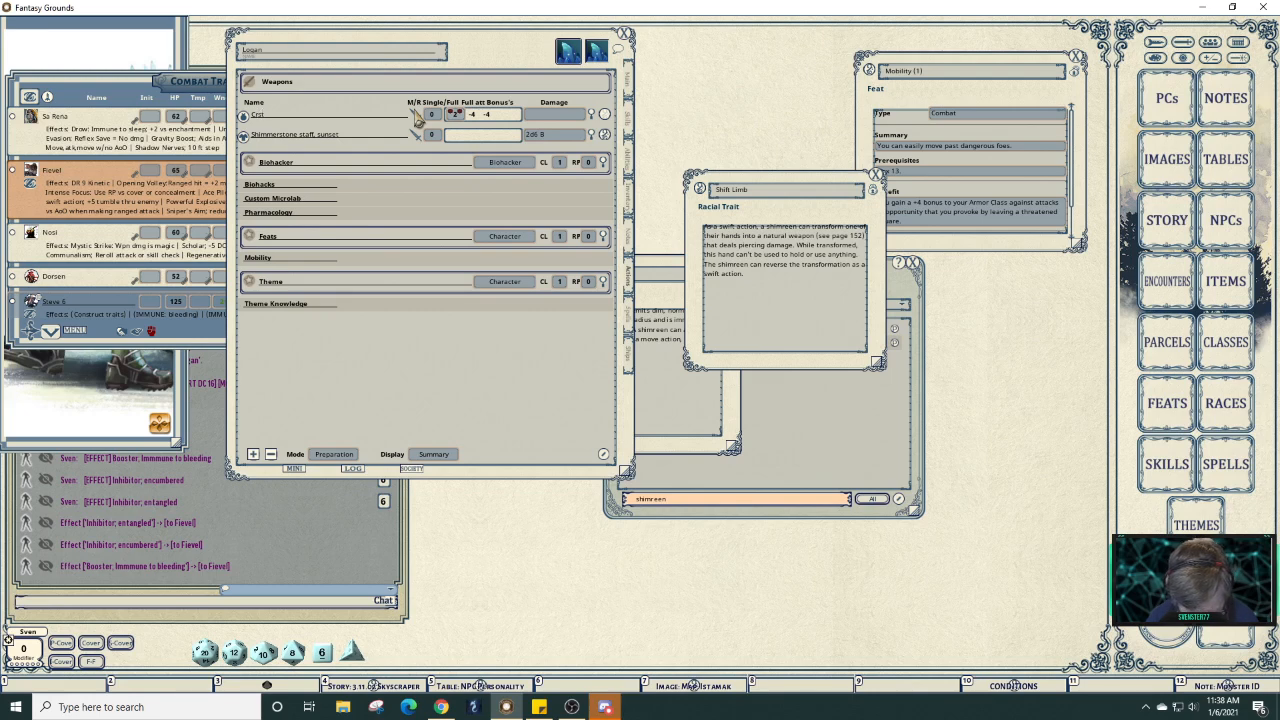
key("BackSpace")
key("BackSpace")
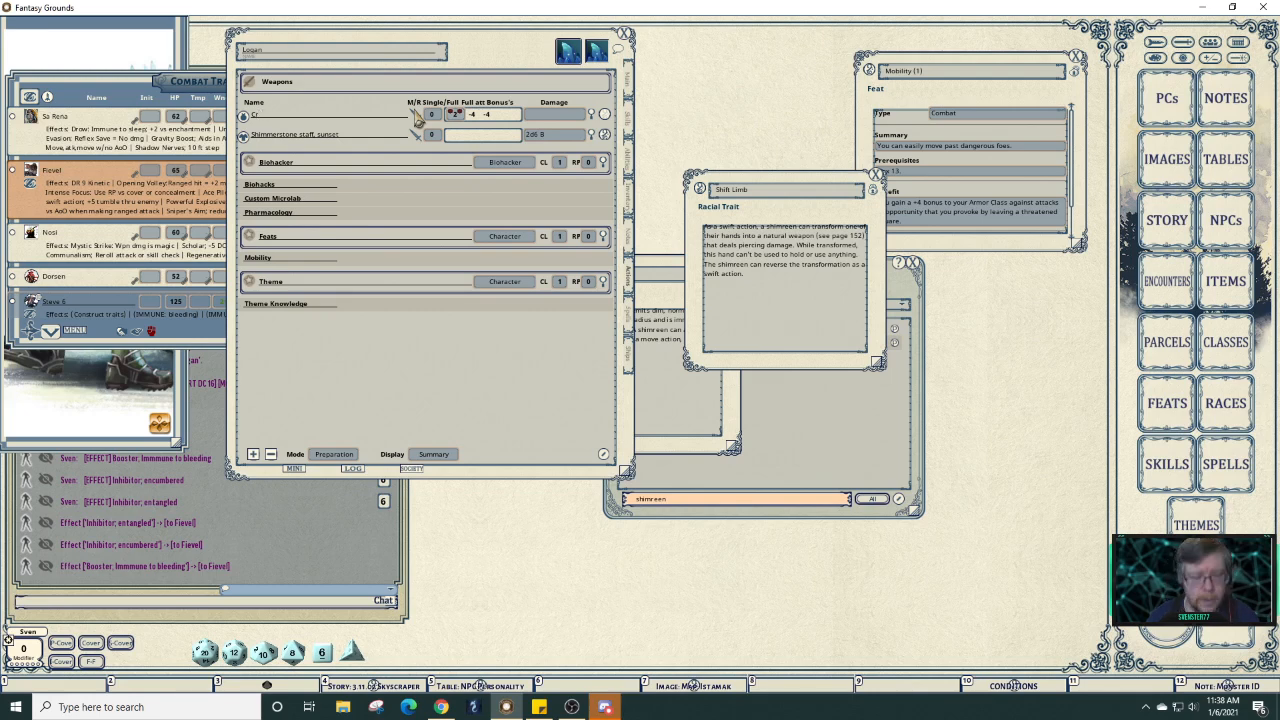
type("ystal ")
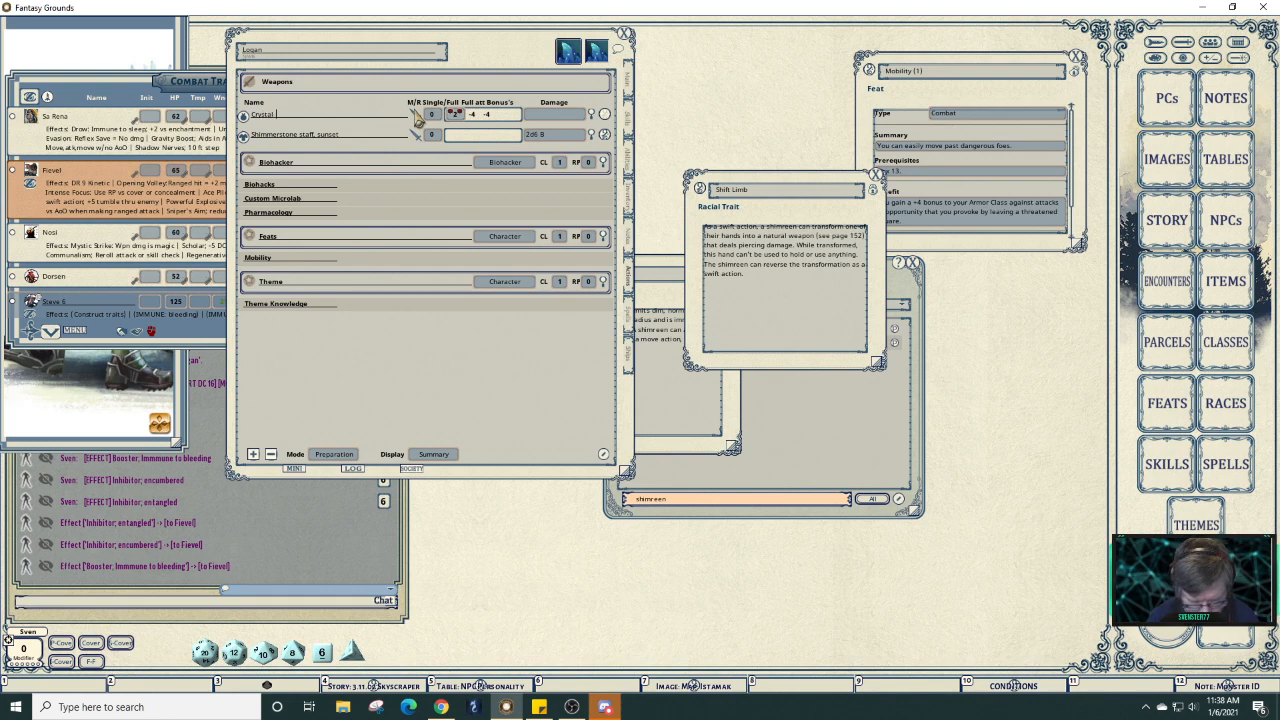
type("Arm")
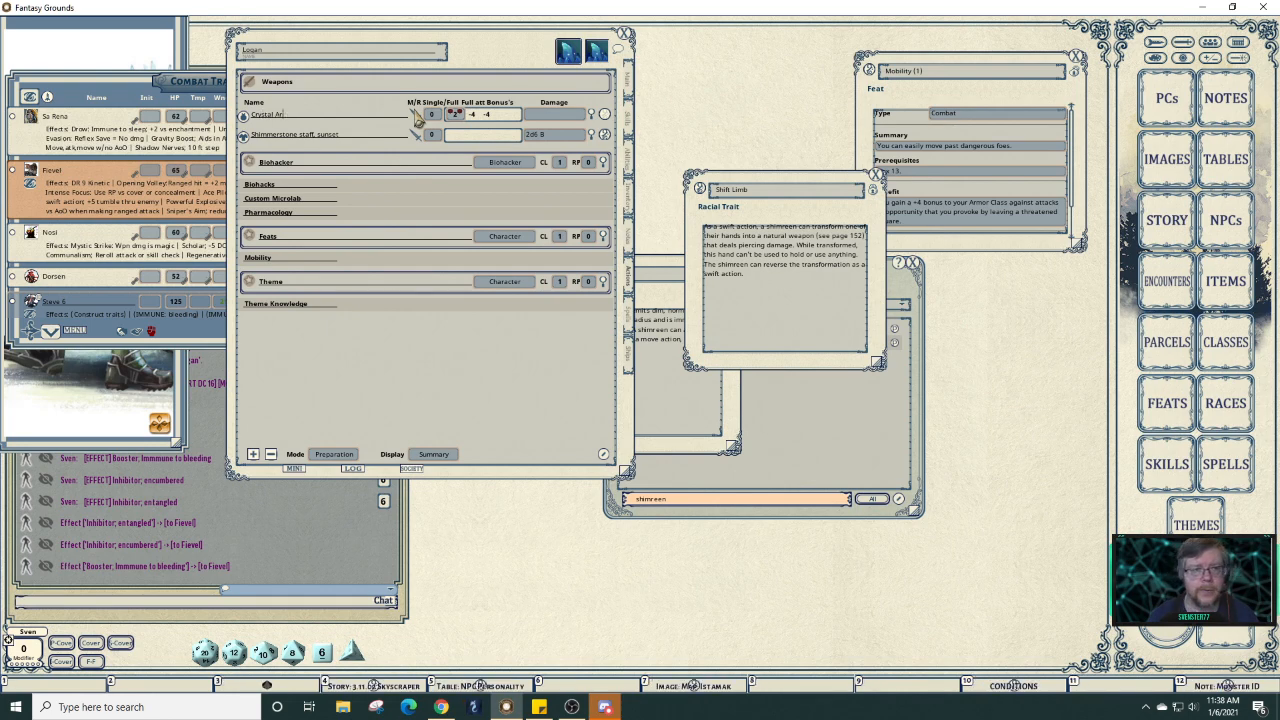
key("BackSpace")
key("BackSpace")
type("Hand")
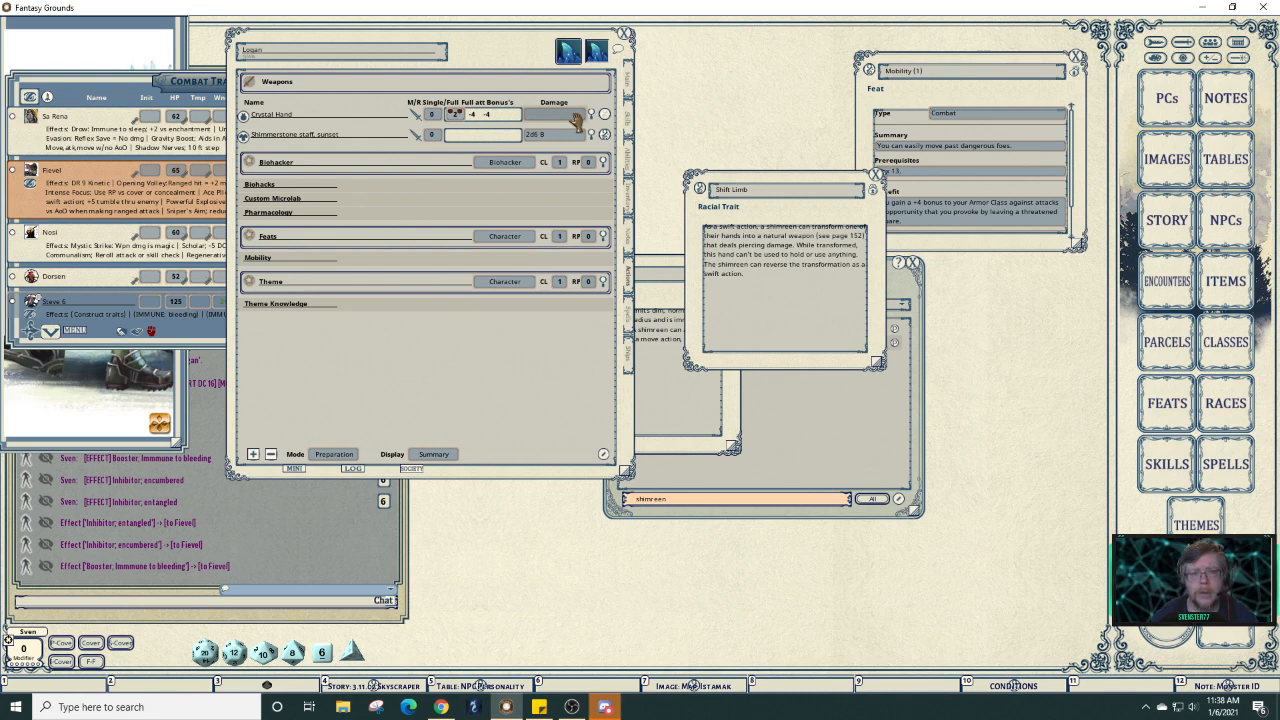
Give Crystal Hand a damage entry of type P and enter 'Natural' as its property.
left_click(592, 116)
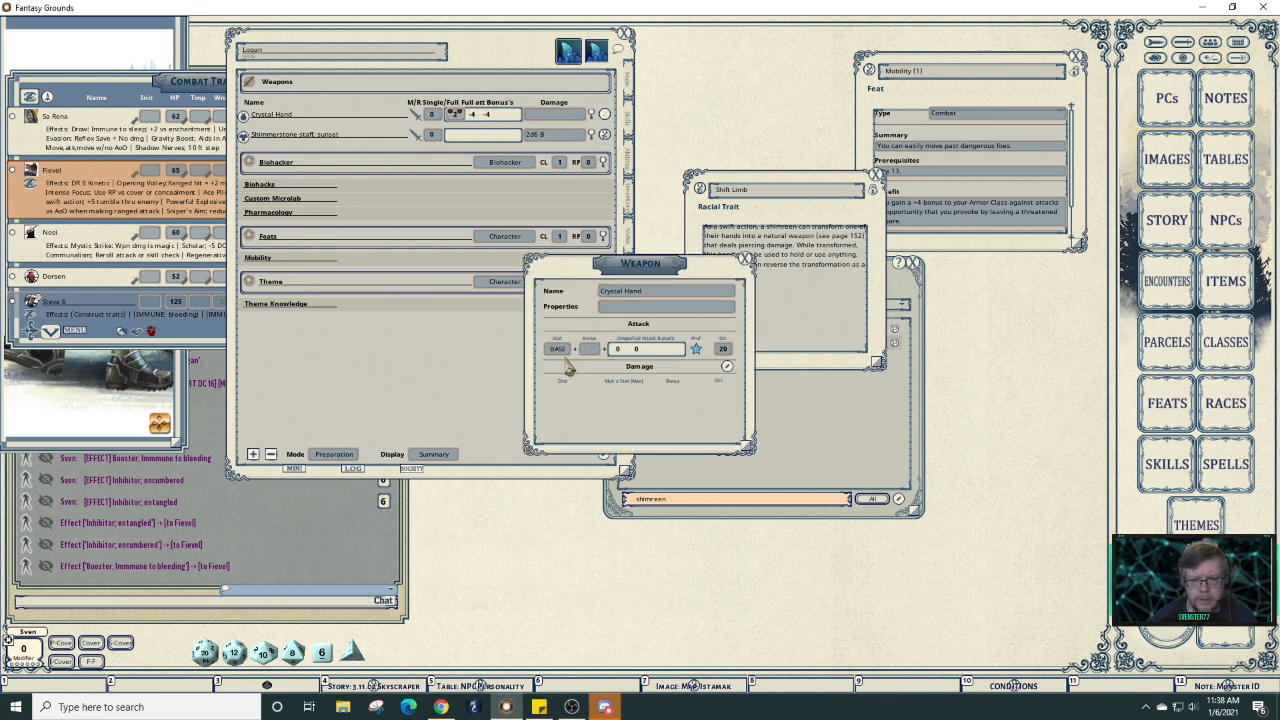
left_click(728, 367)
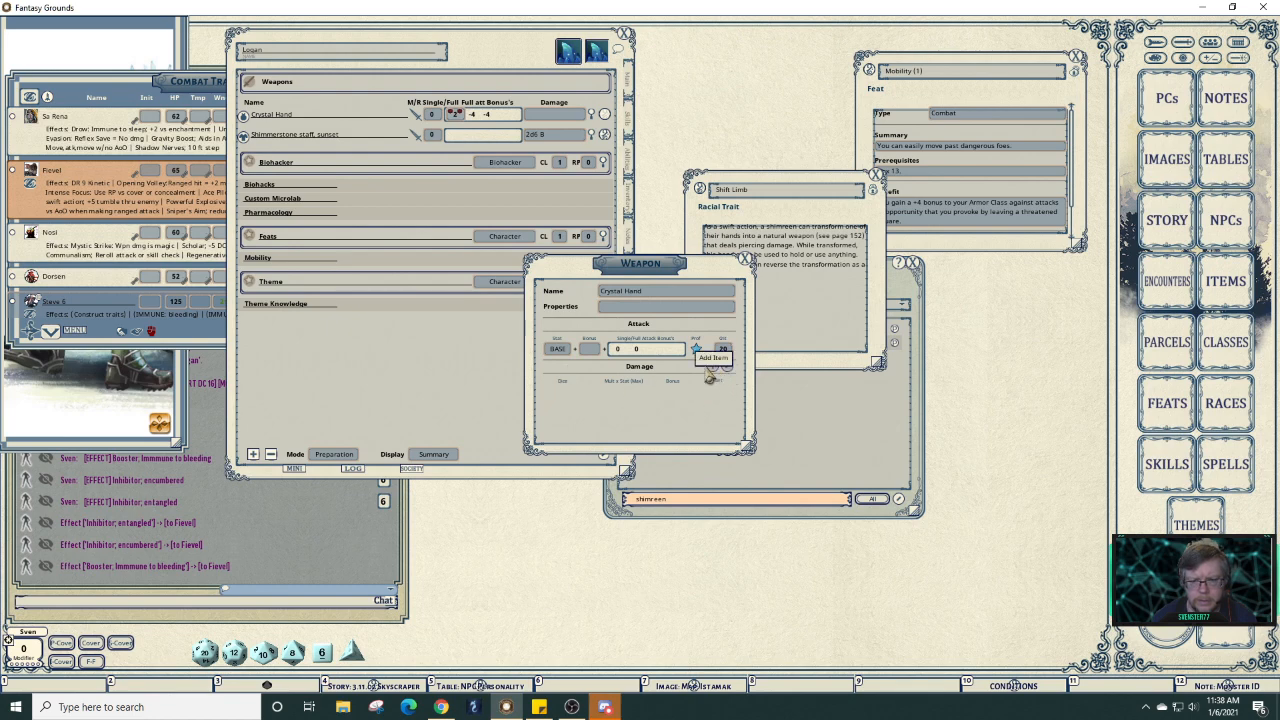
left_click(712, 366)
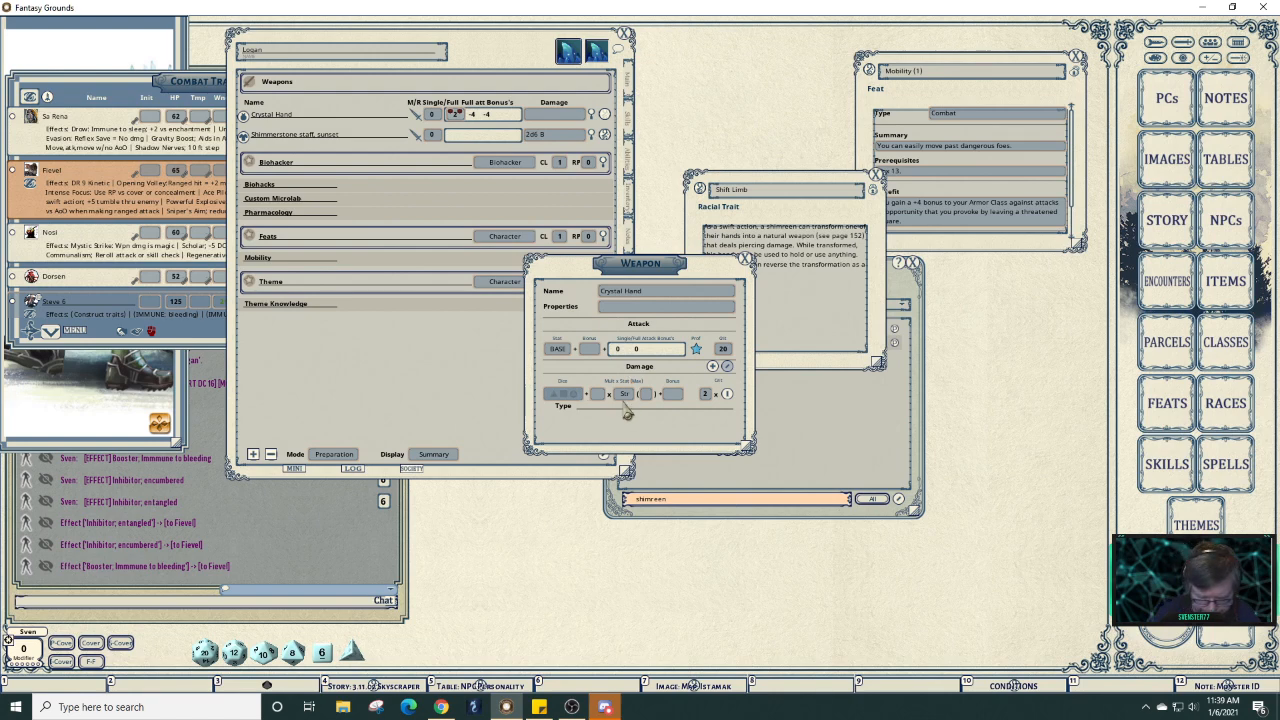
type("P")
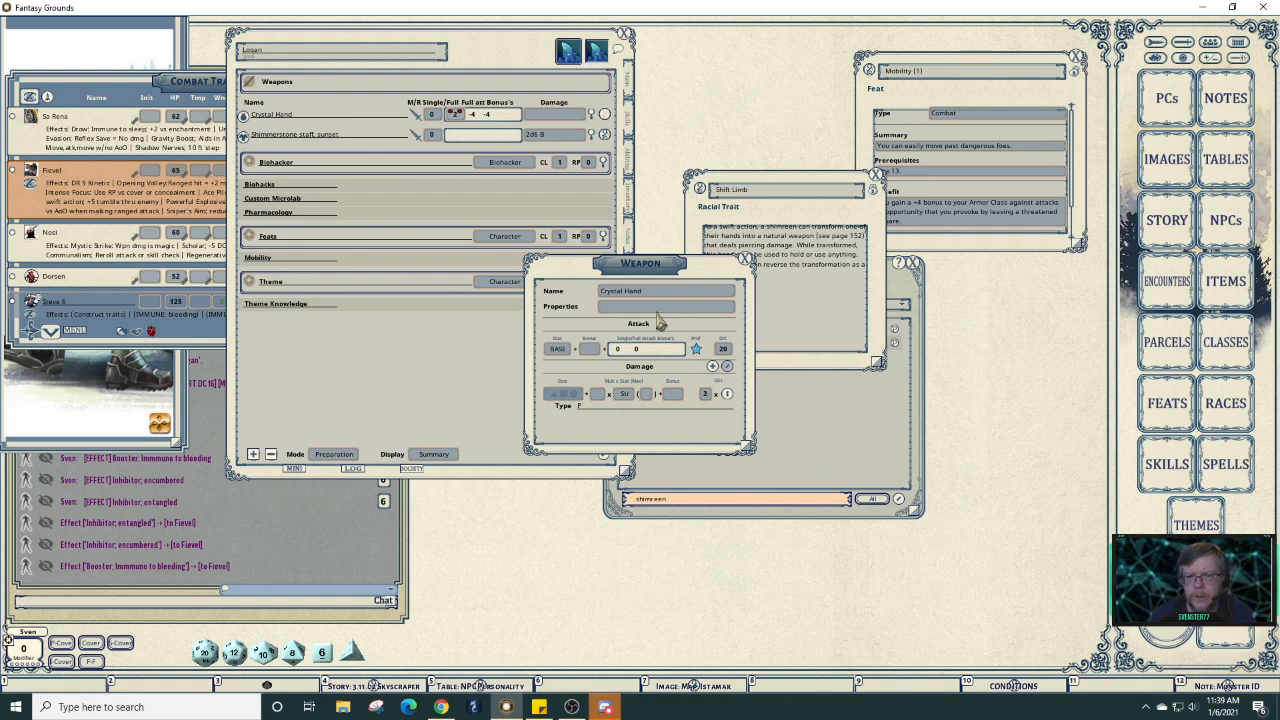
left_click_drag(700, 268, 718, 308)
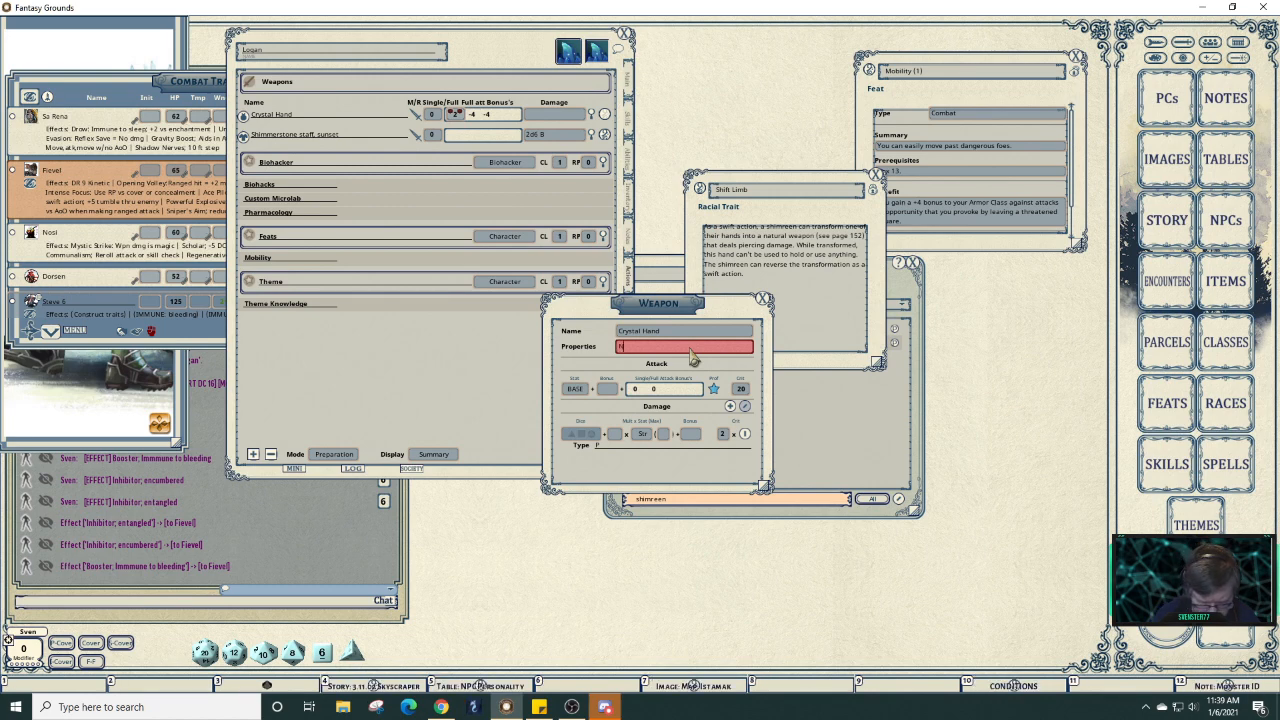
left_click(692, 347)
type("Natu")
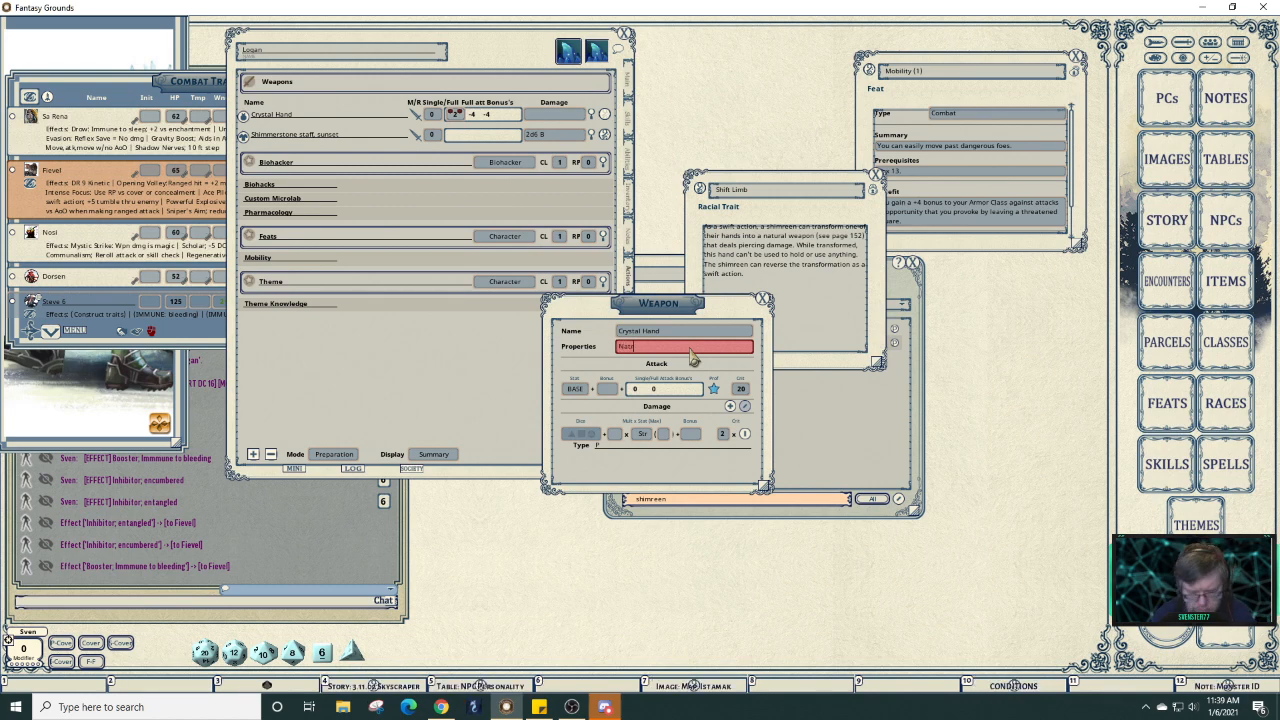
type("ral")
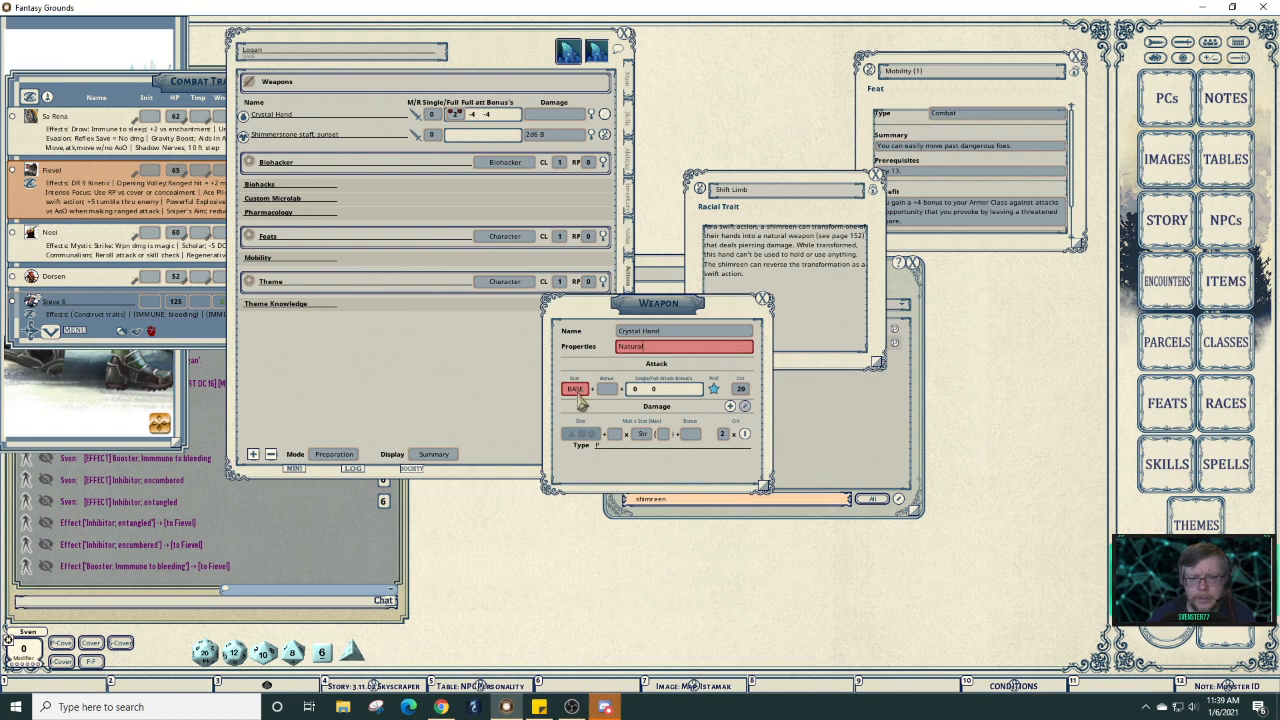
Set the Crystal Hand weapon's attack ability to Dex.
left_click(632, 92)
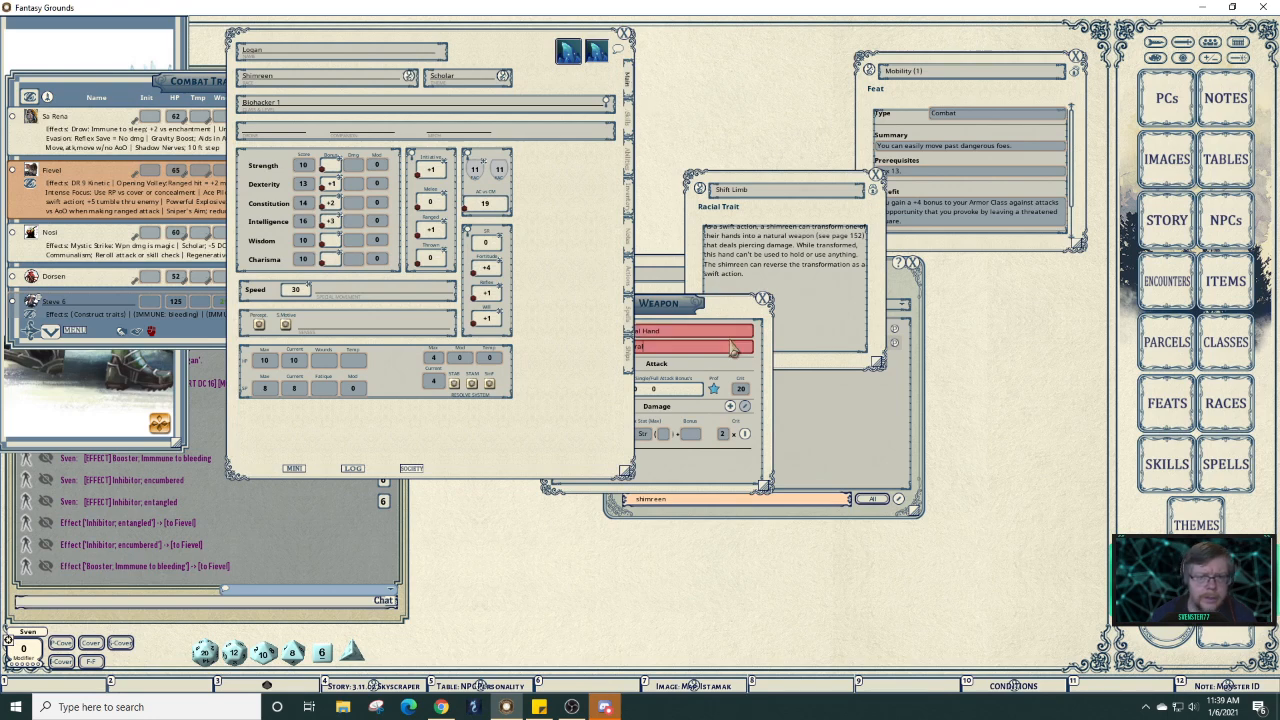
left_click(736, 372)
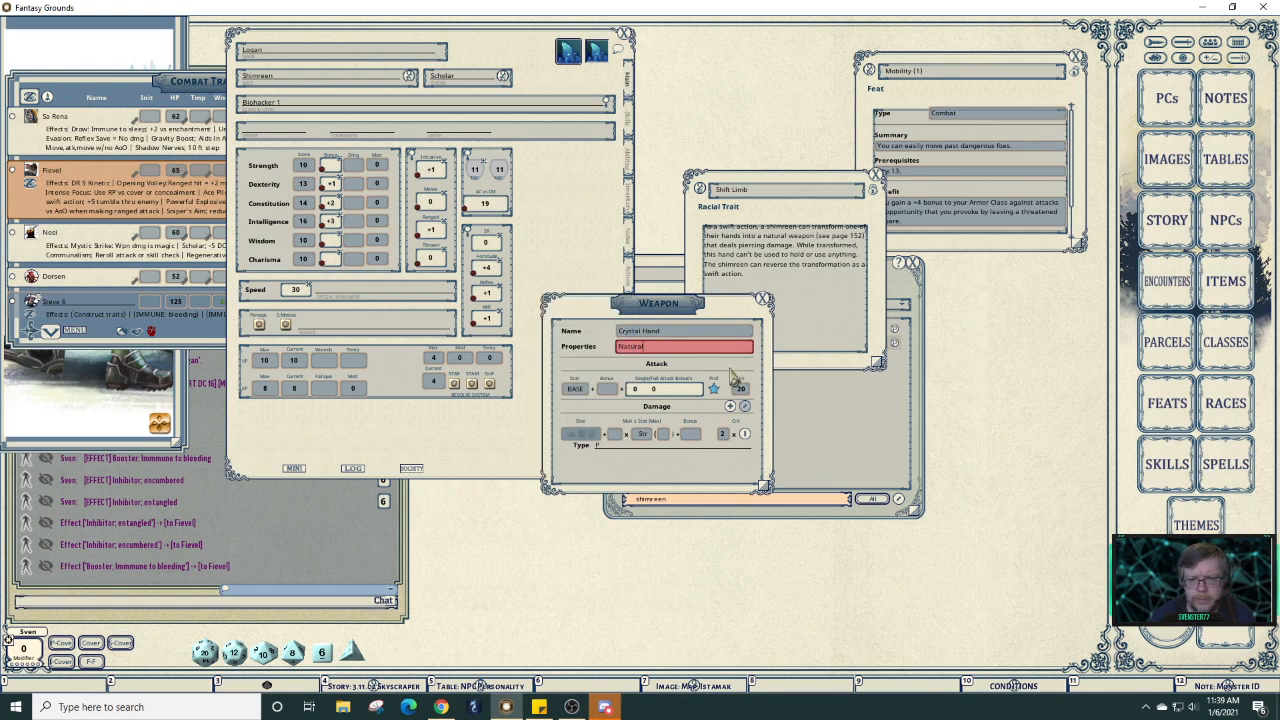
left_click(584, 394)
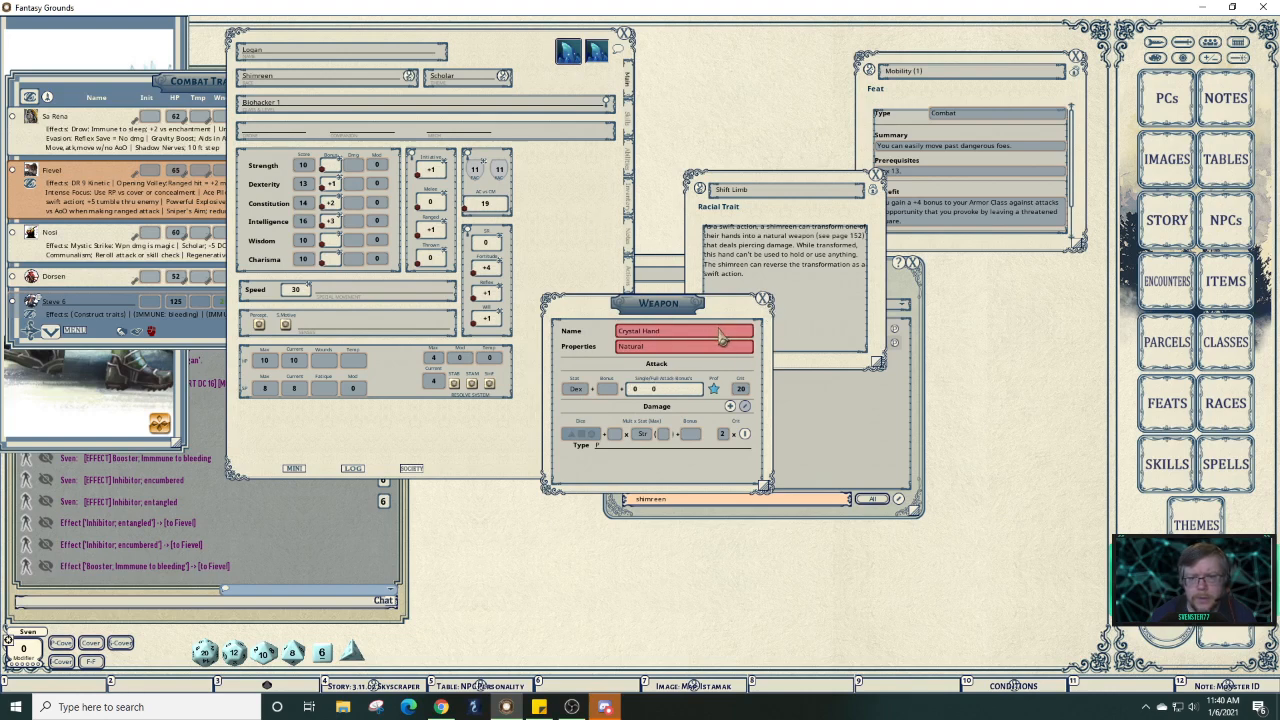
left_click_drag(731, 318, 867, 348)
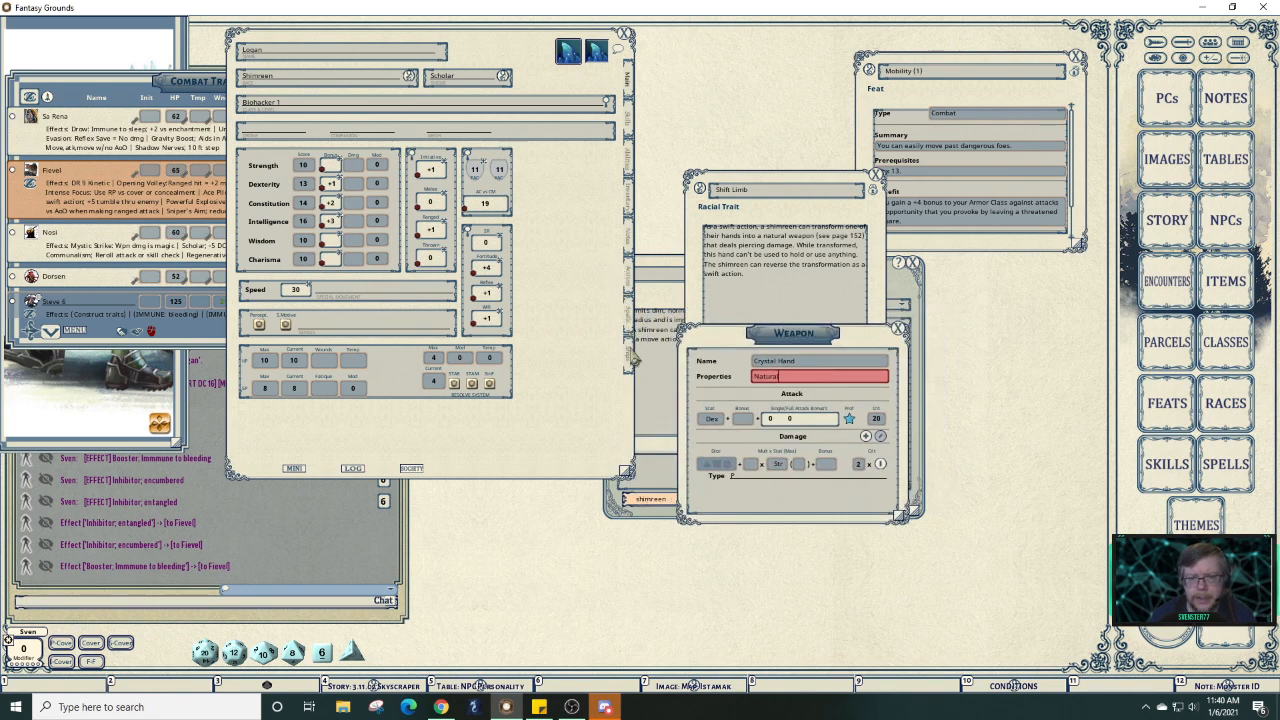
On the Actions view, finish the Natural property and add a d4 to Crystal Hand's damage dice.
left_click(628, 290)
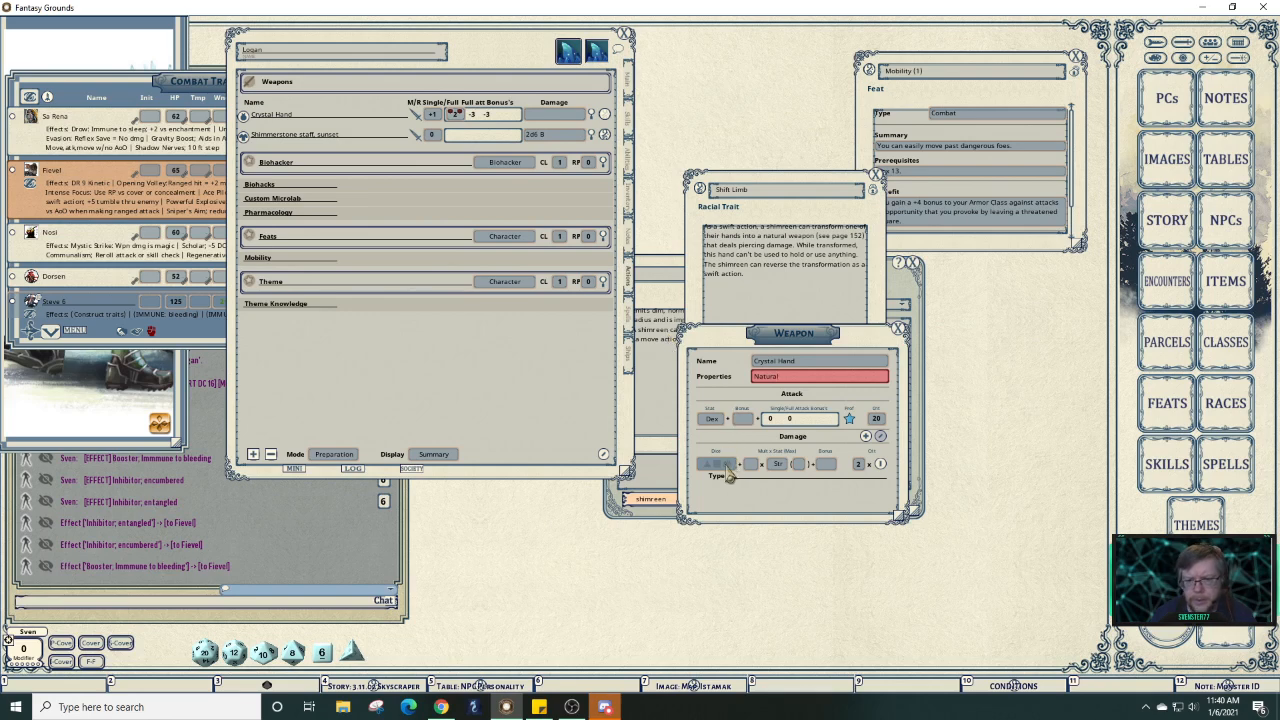
left_click(560, 118)
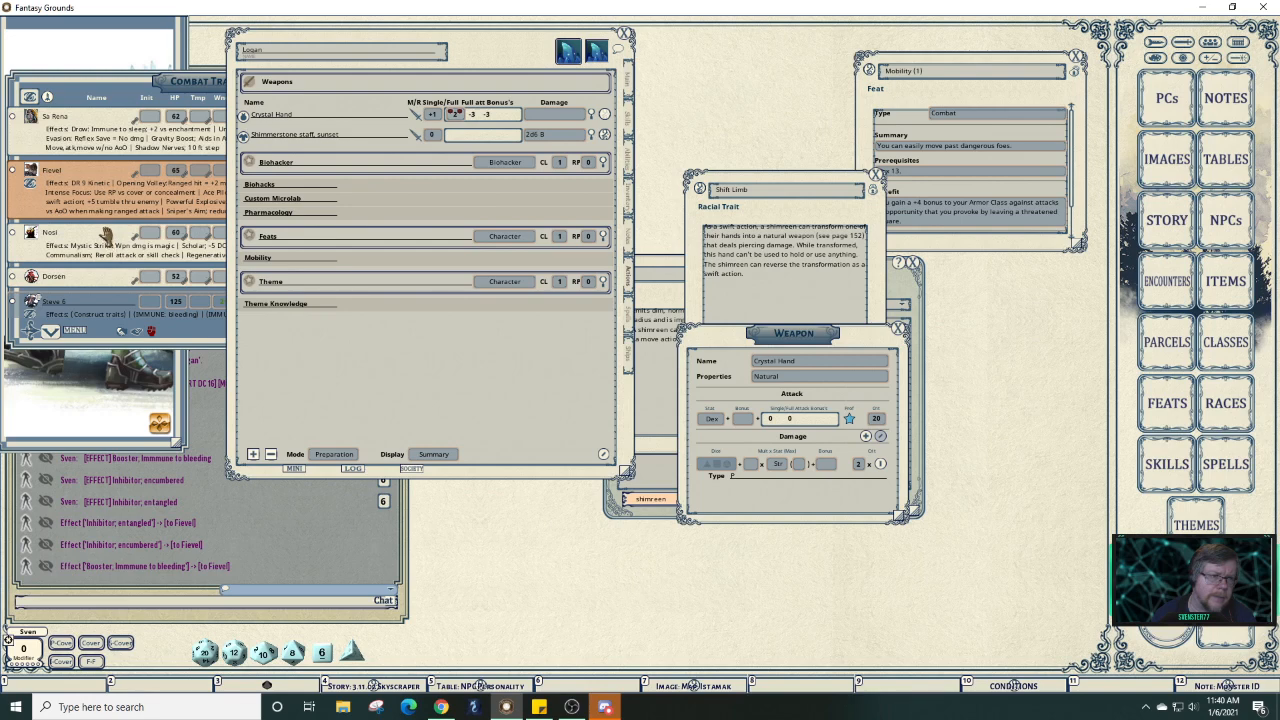
scroll(105, 236, "down", 4)
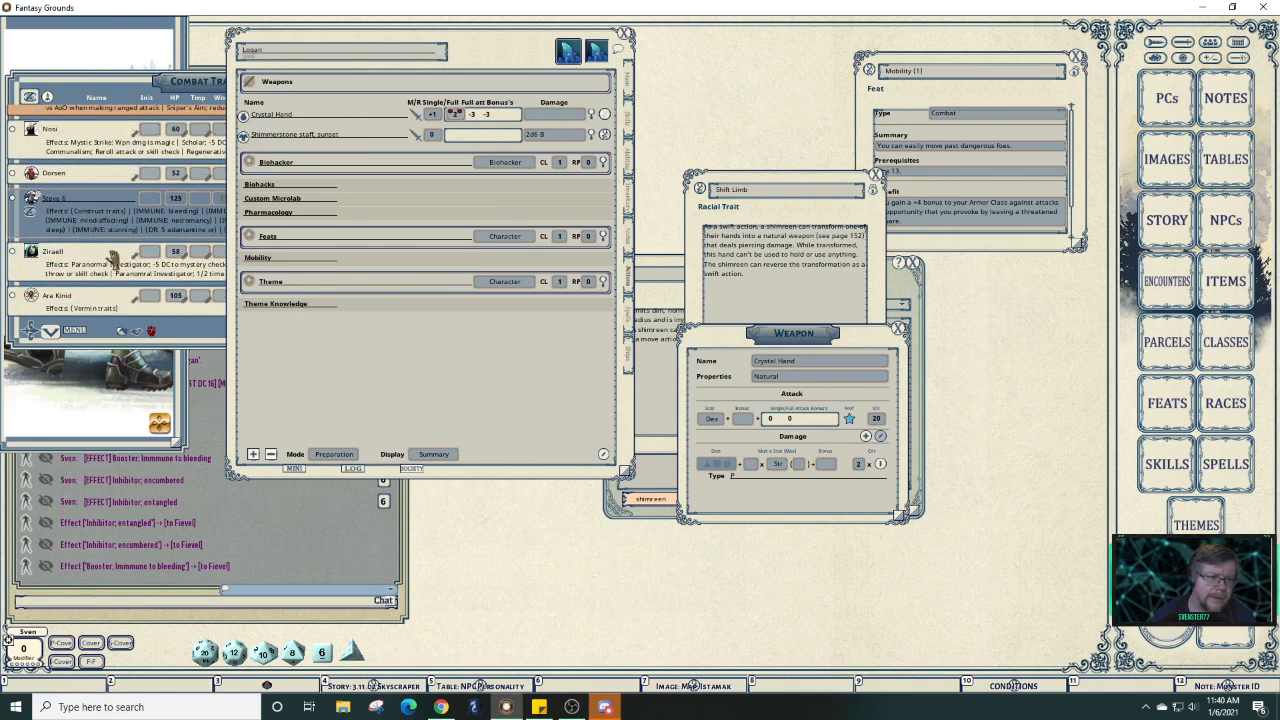
scroll(113, 258, "up", 4)
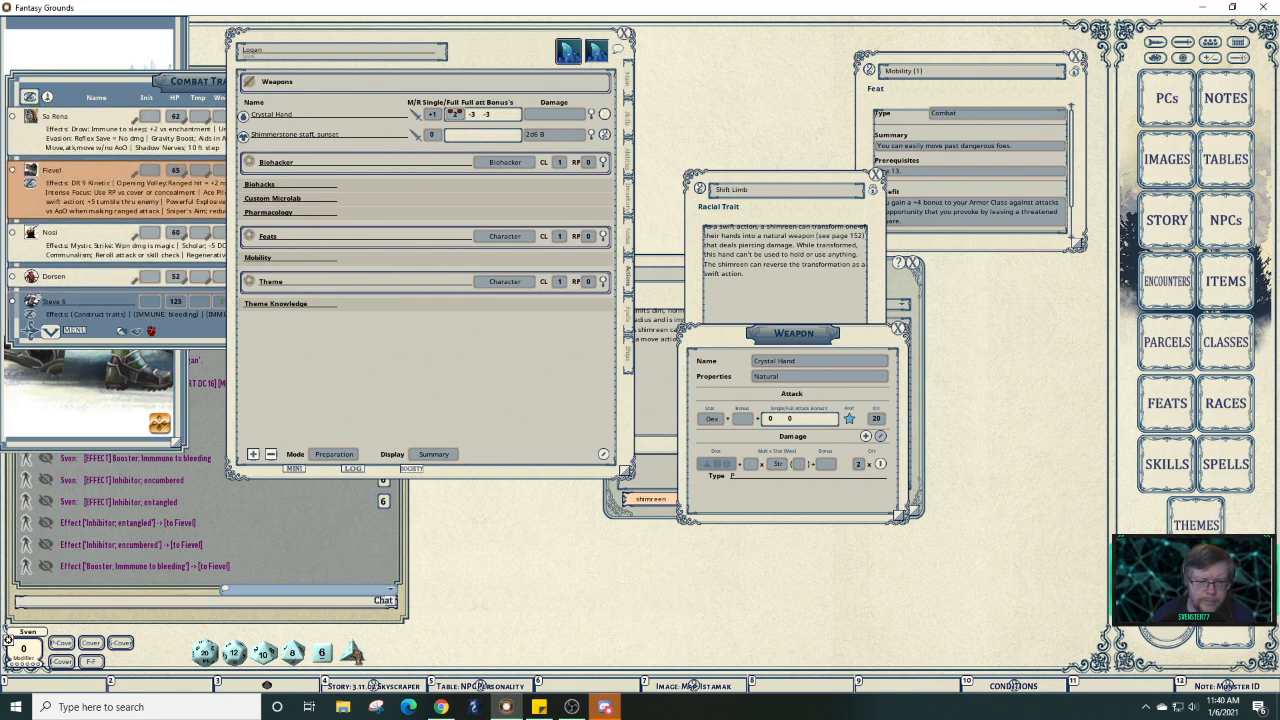
left_click_drag(352, 654, 716, 463)
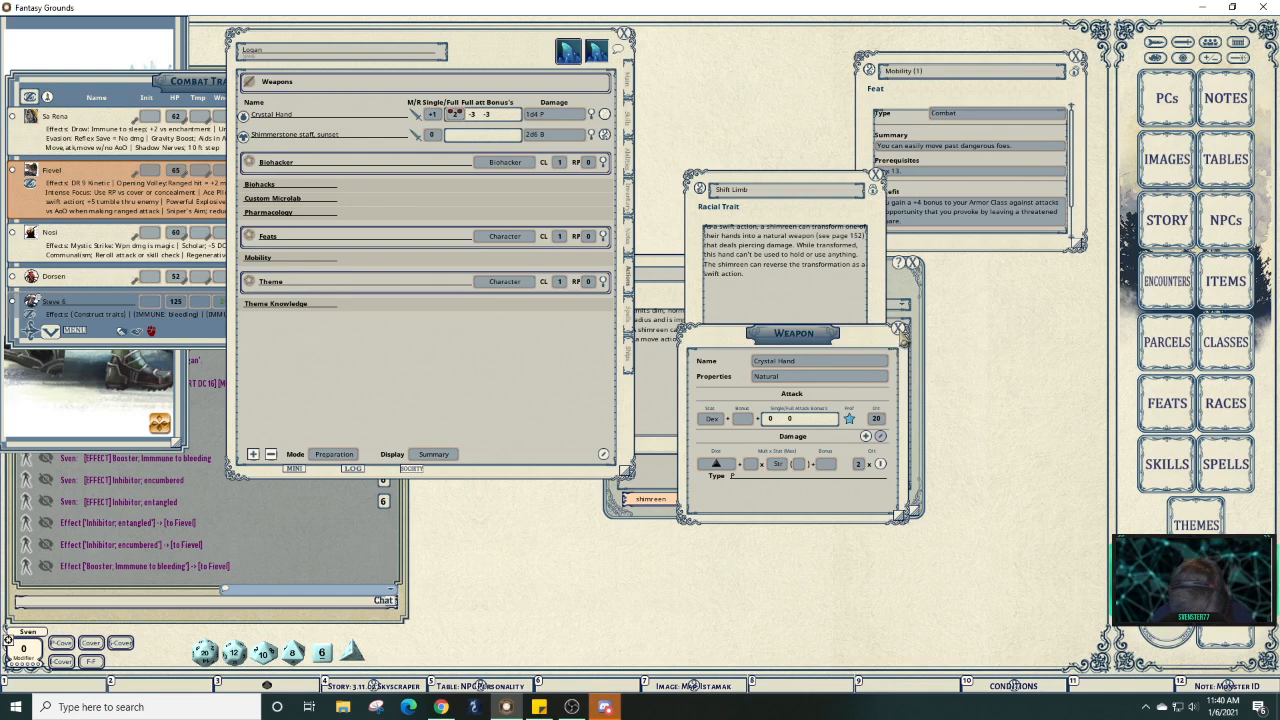
Close the Crystal Hand window, roll its 1d4+3 piercing damage, and close Shift Limb.
left_click(900, 330)
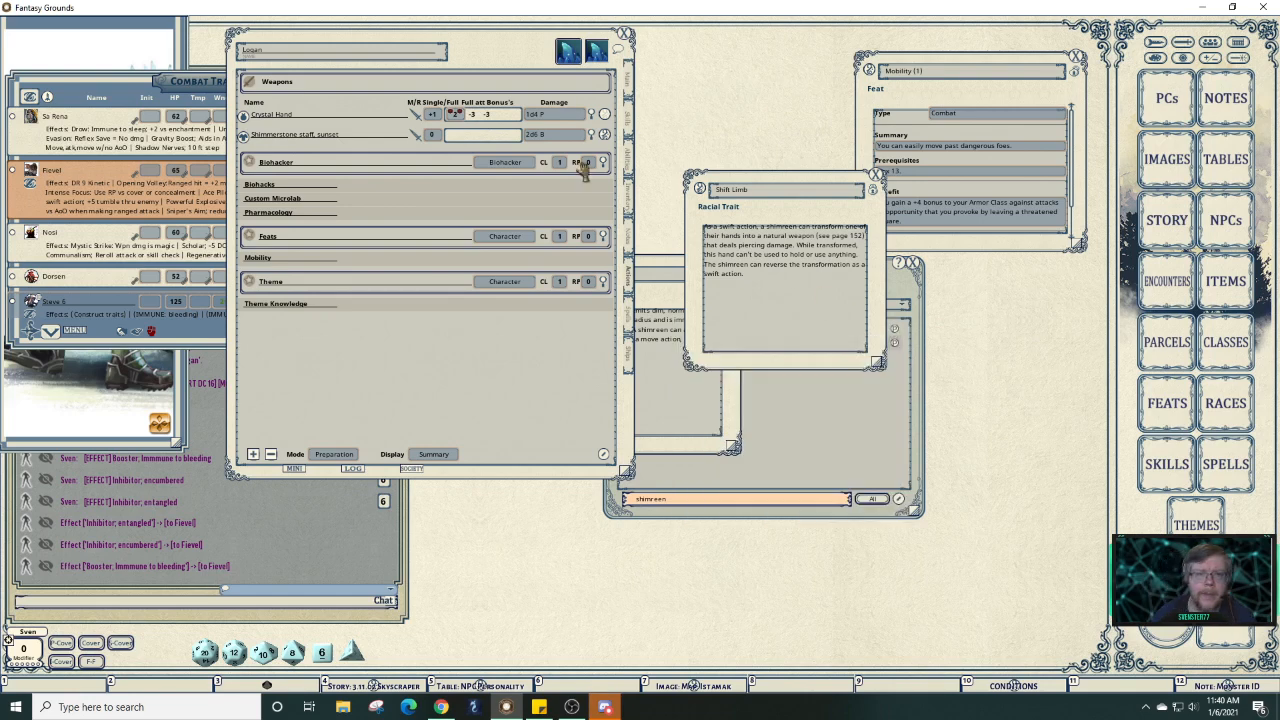
double_click(537, 118)
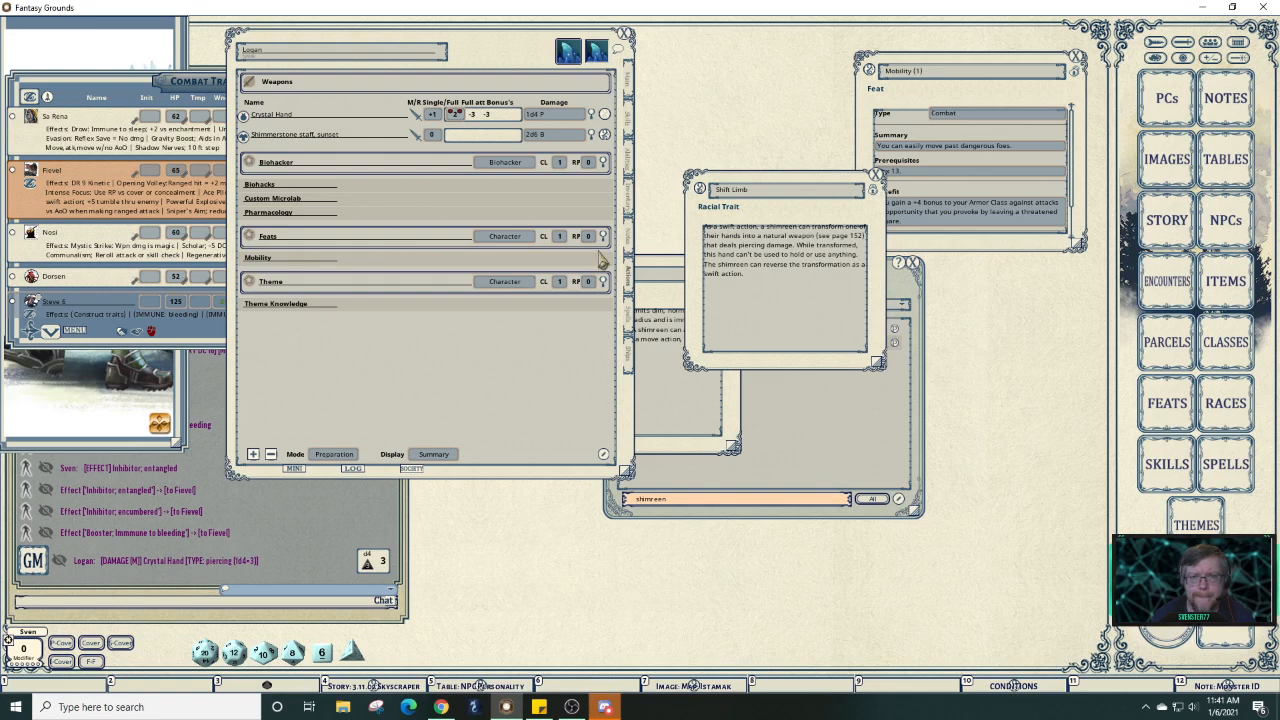
left_click(876, 176)
Arrange the Radiant, Electricity Resistance and Amplify trait windows to the right and close the shimreen search list.
left_click(689, 399)
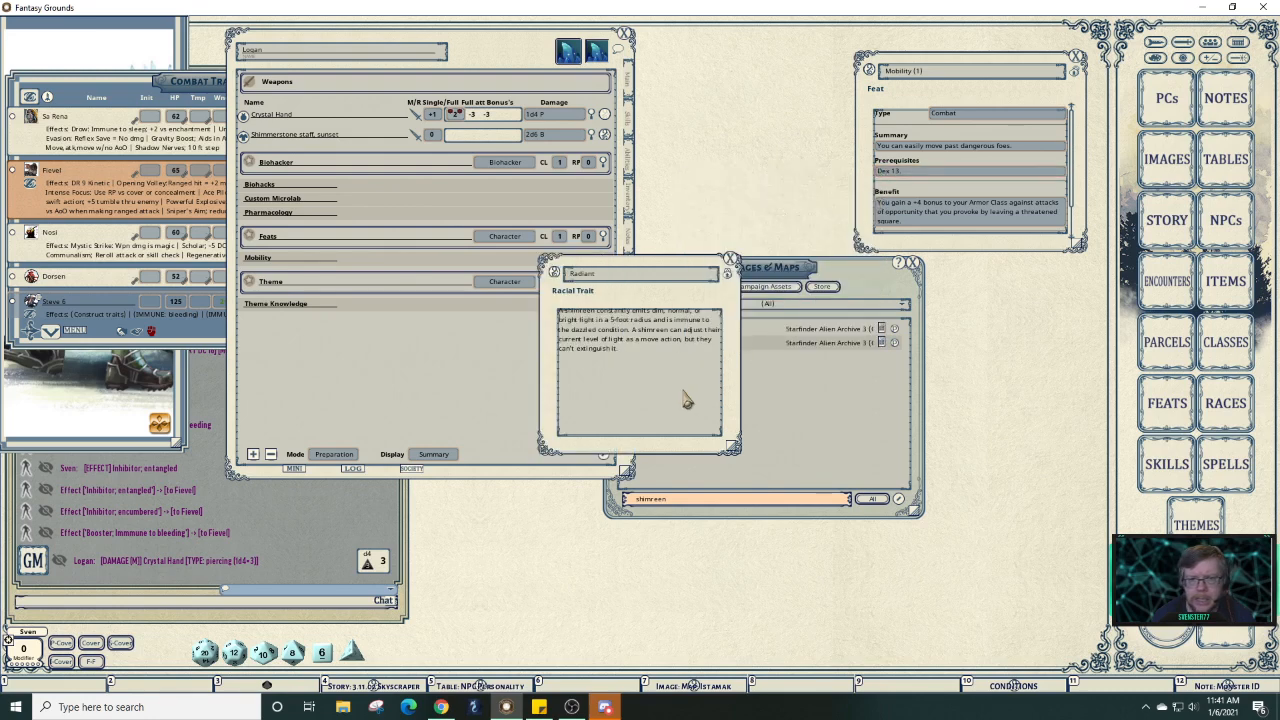
left_click_drag(699, 391, 811, 278)
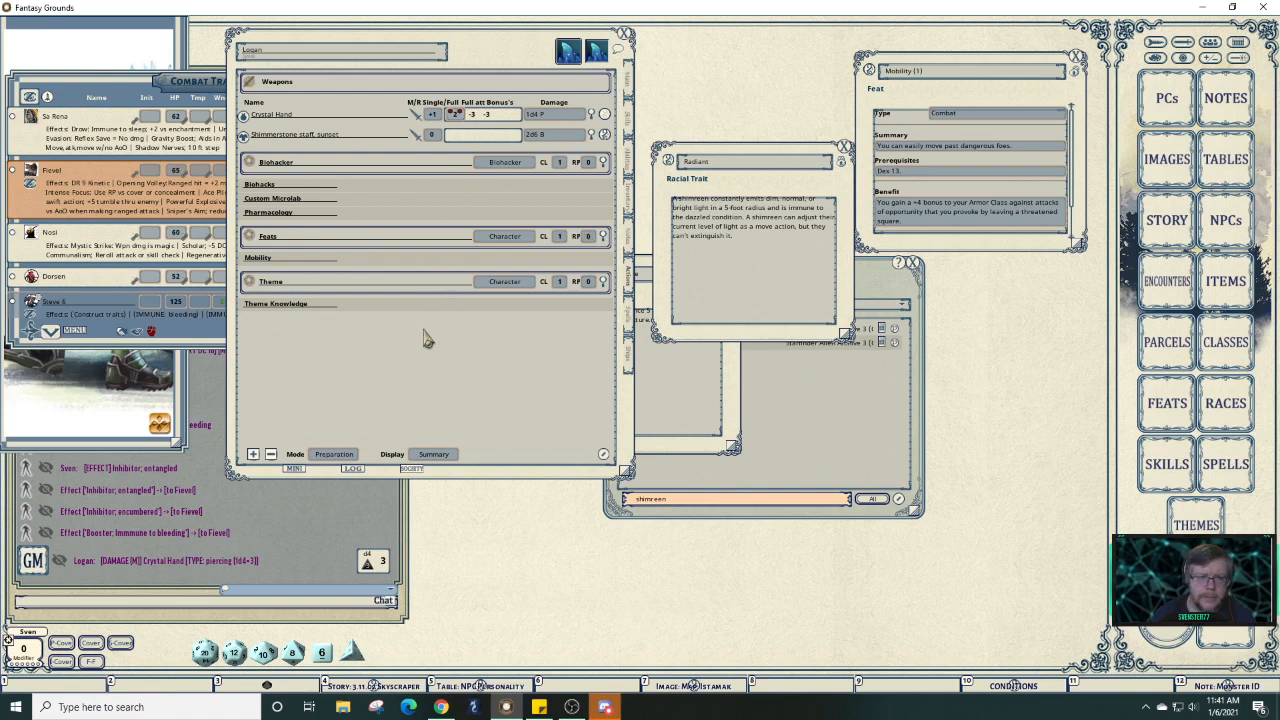
left_click(678, 395)
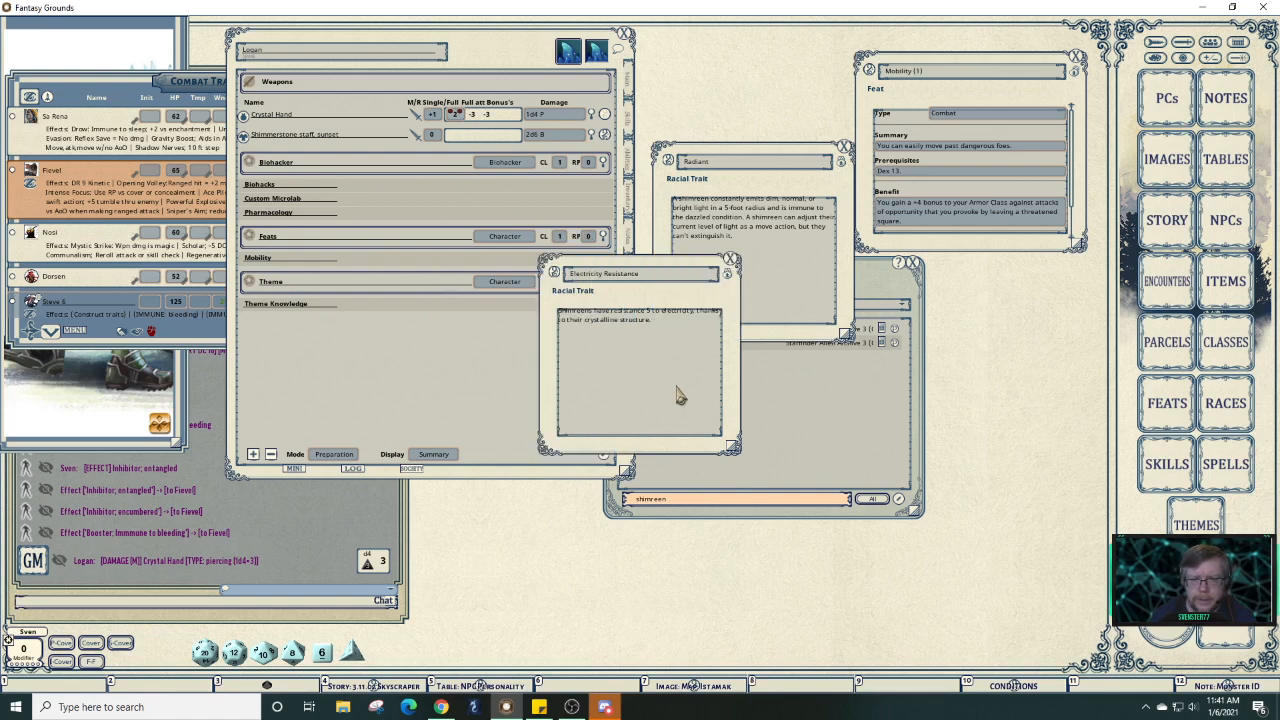
left_click_drag(678, 395, 908, 377)
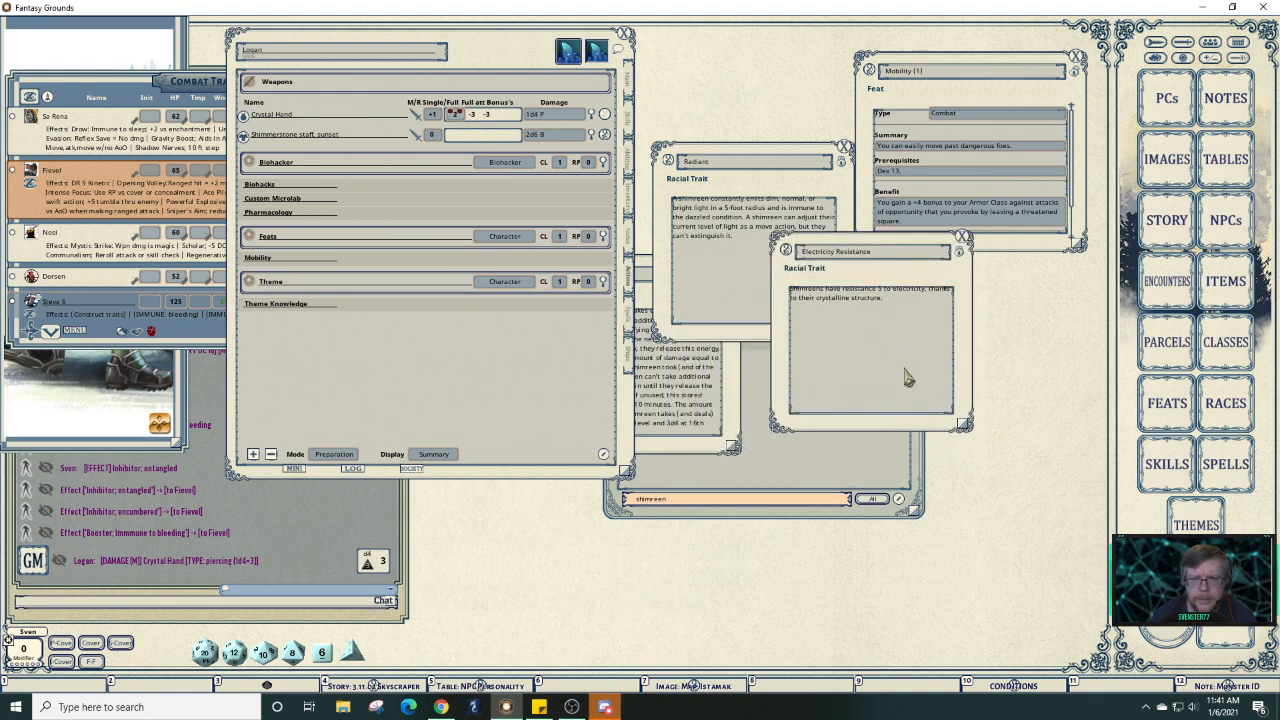
left_click(731, 432)
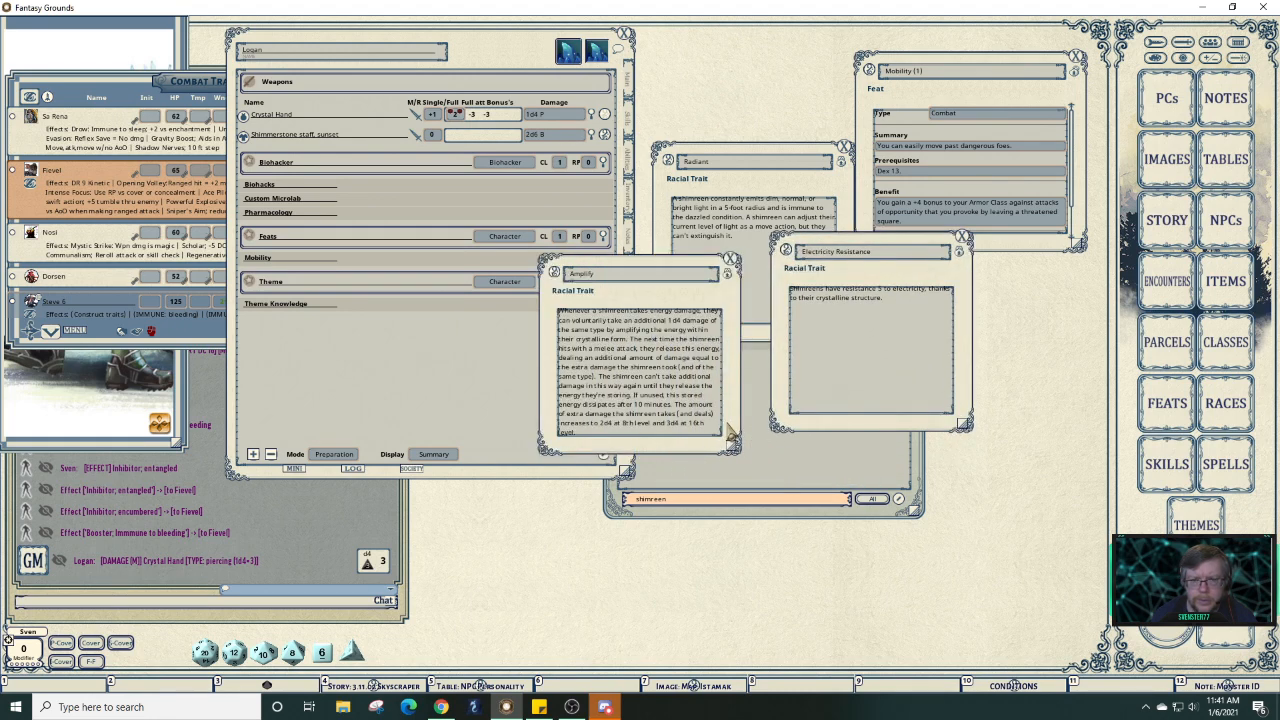
left_click_drag(731, 432, 1028, 488)
left_click(712, 456)
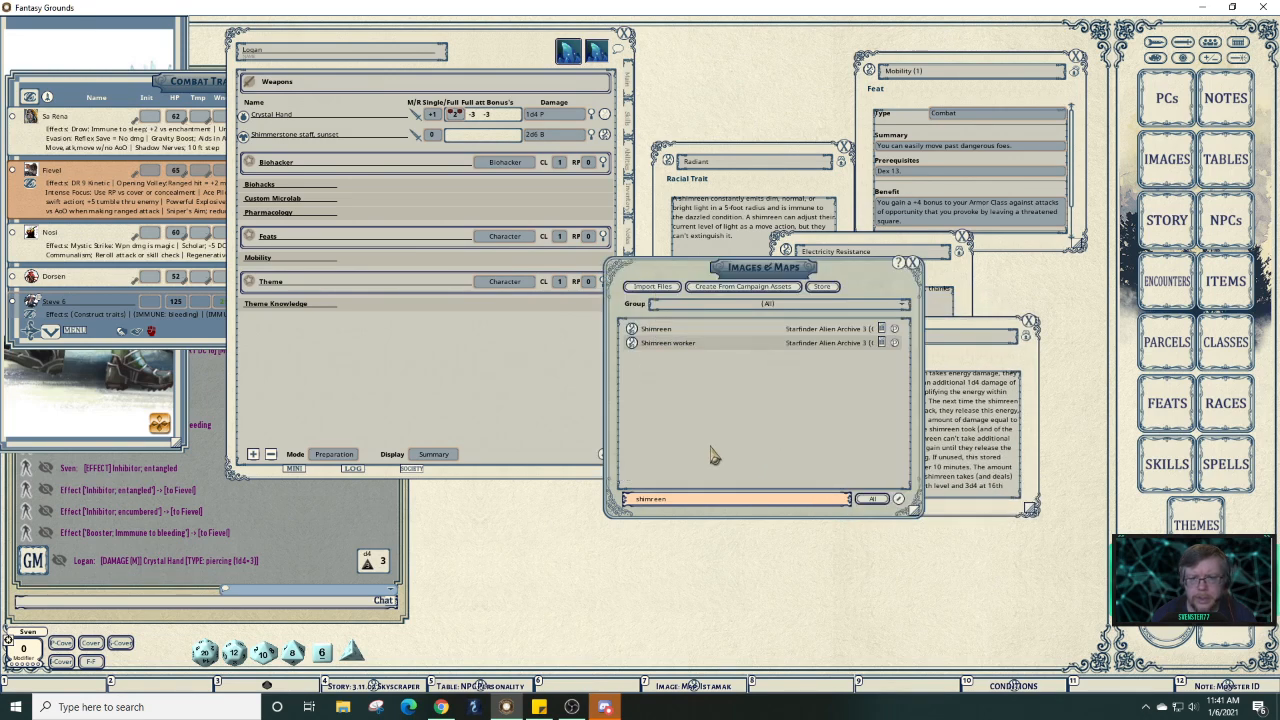
left_click(912, 266)
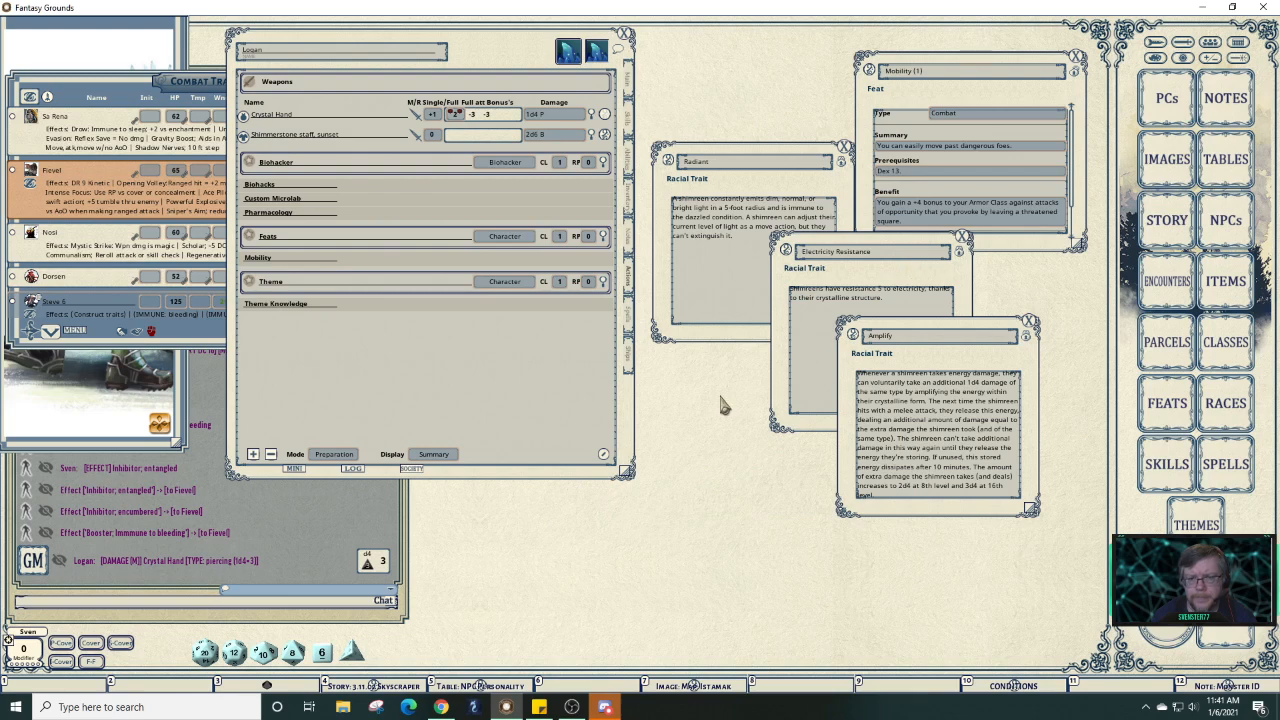
Add a new section named 'Shimreen' to the actions list.
right_click(370, 332)
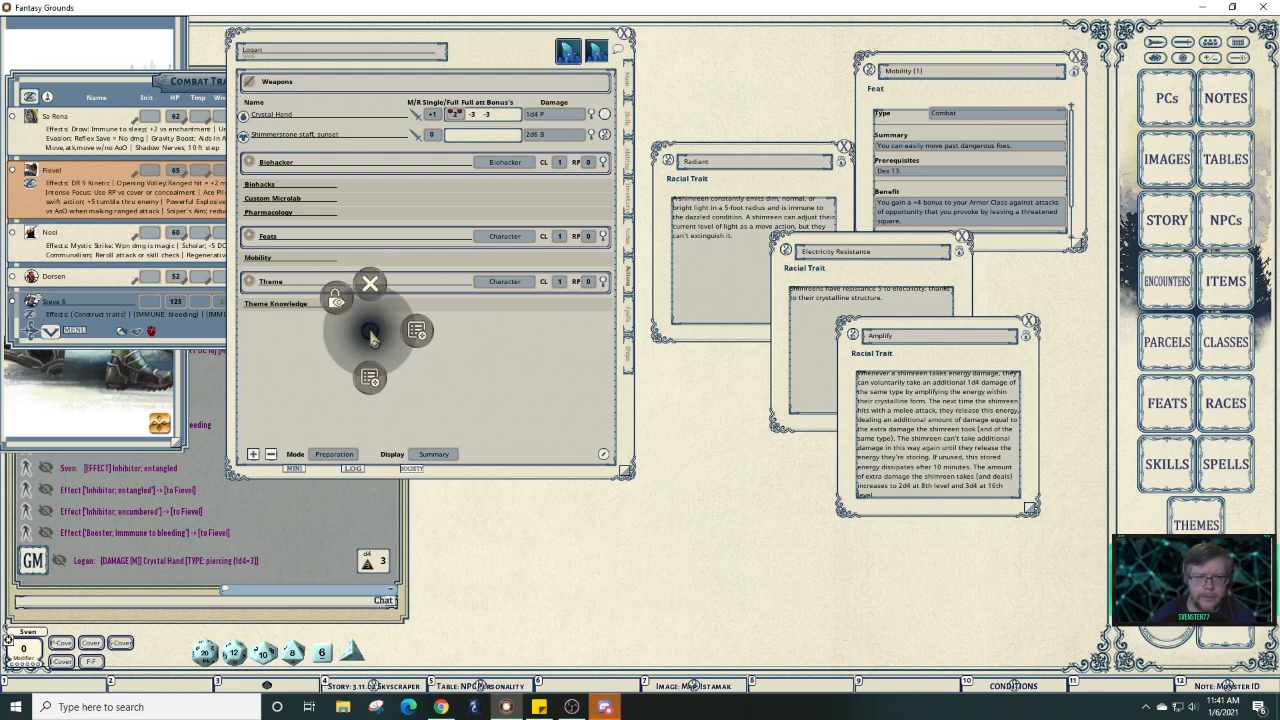
left_click(373, 380)
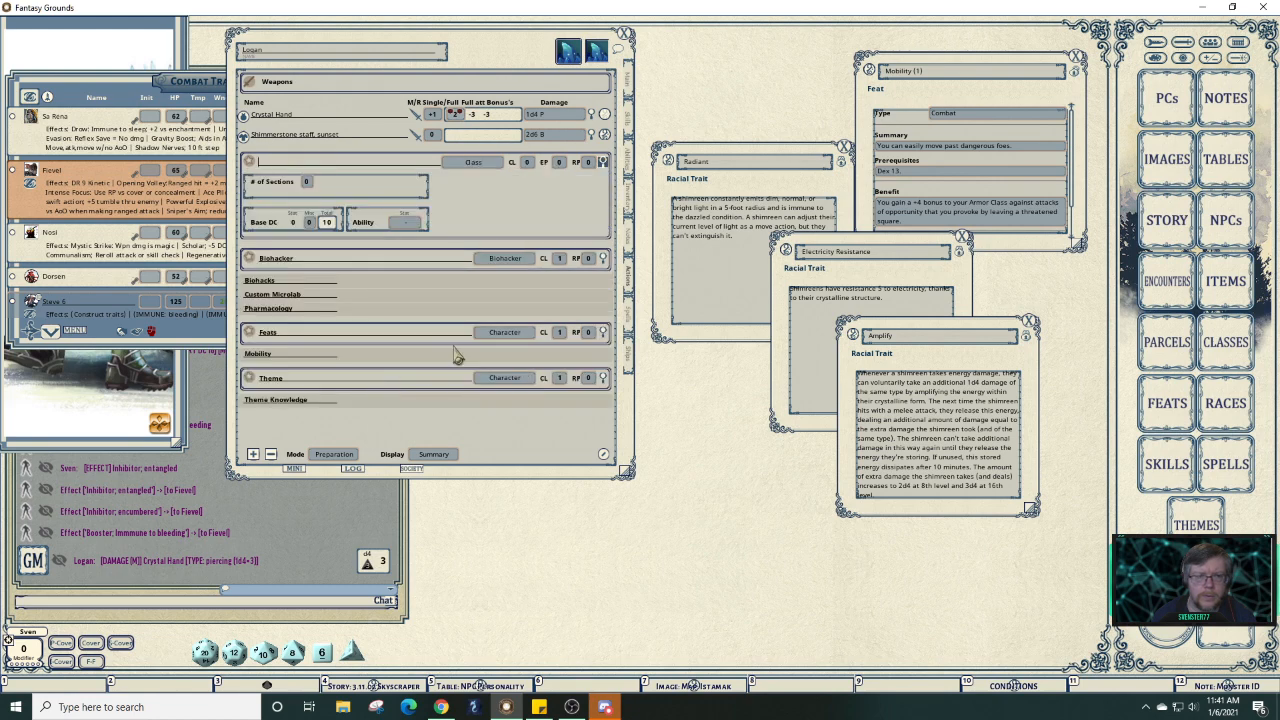
type("Race")
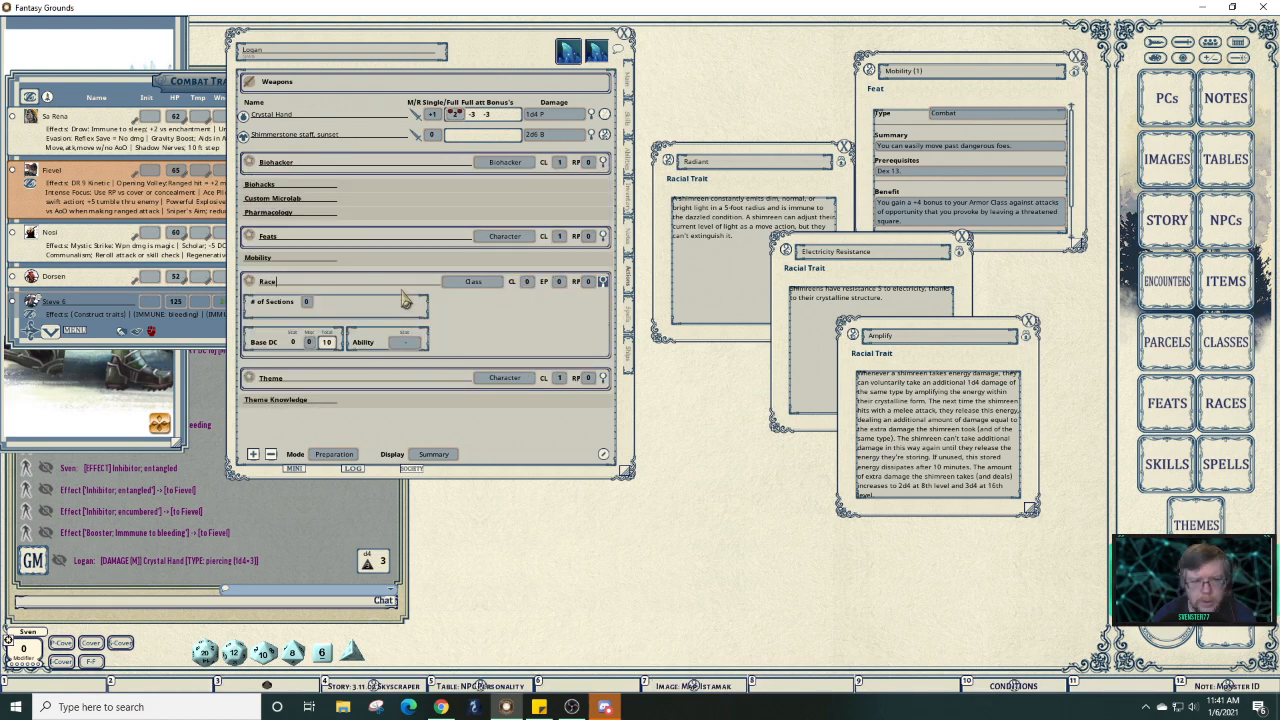
key("BackSpace")
key("BackSpace")
key("BackSpace")
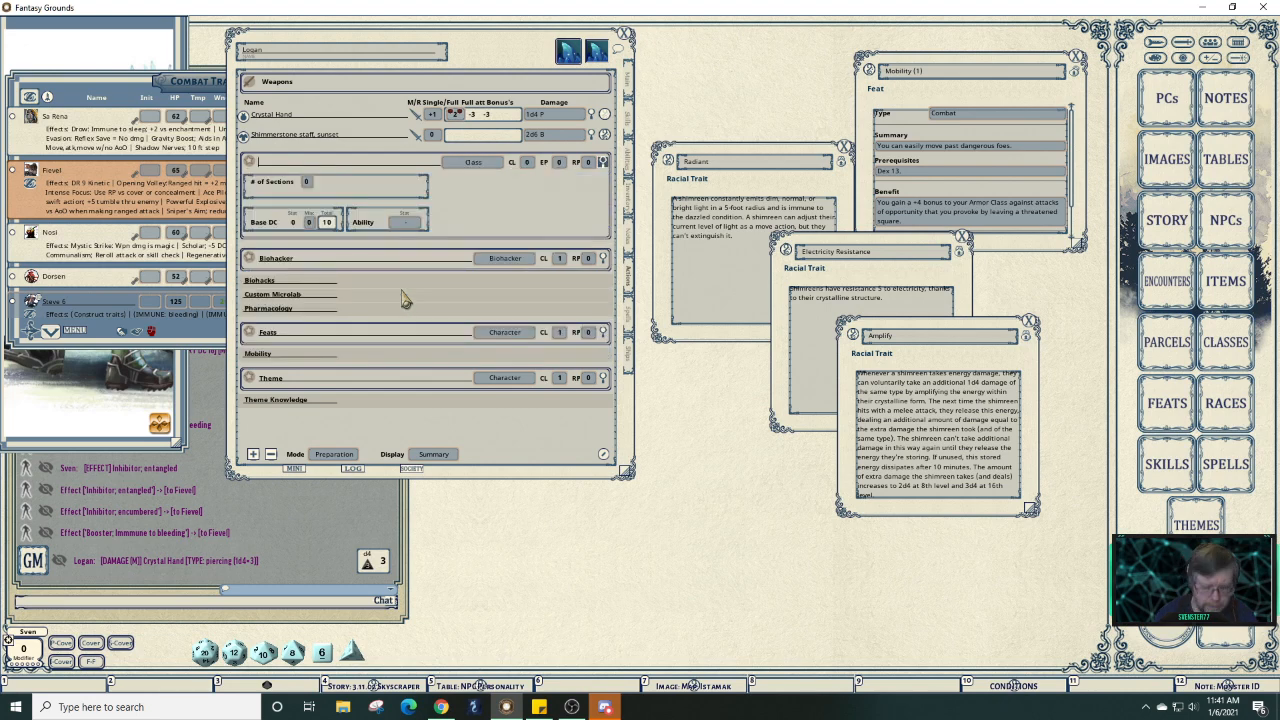
type("Shimreen")
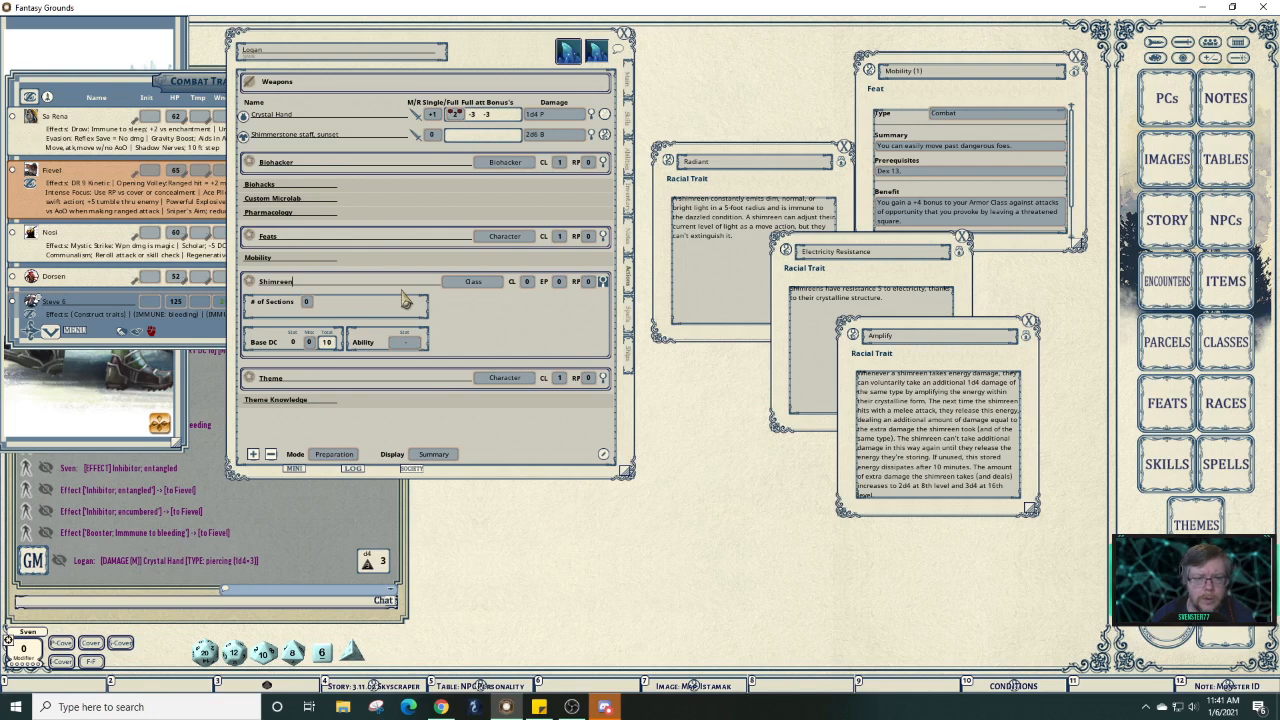
Make the Shimreen section Character-type and set its number of sections to 3.
left_click(470, 288)
left_click(496, 289)
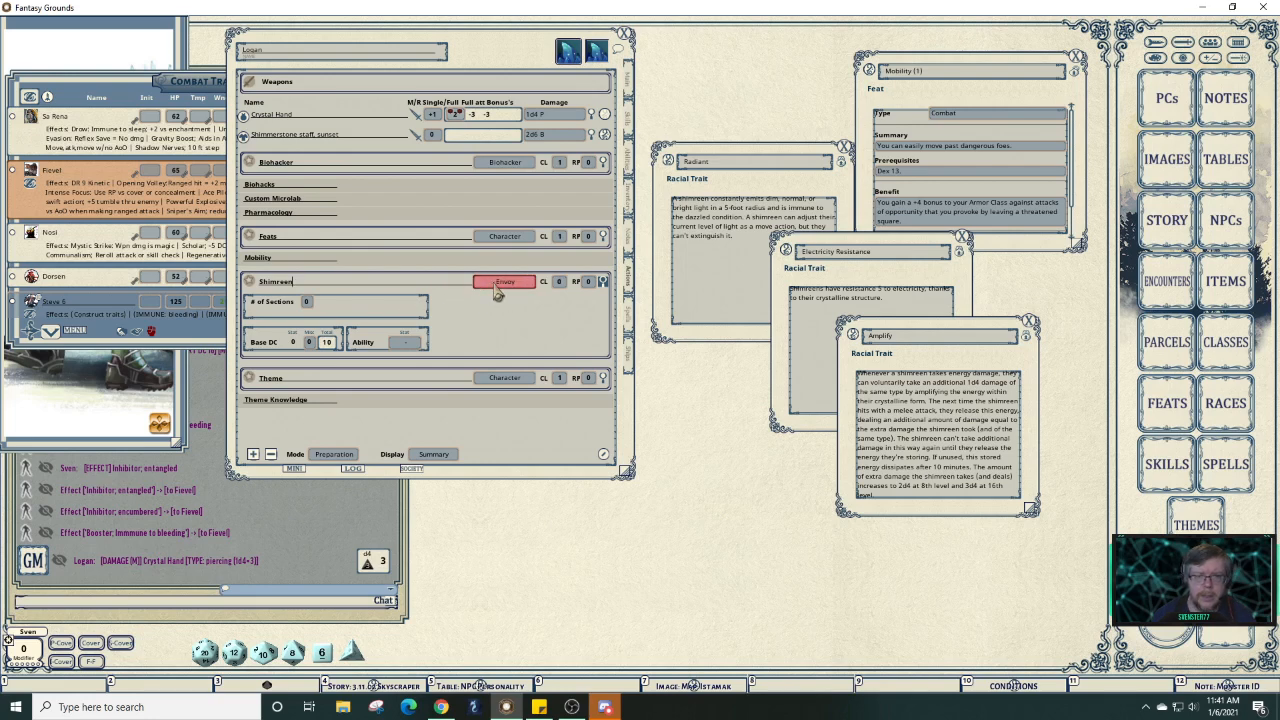
left_click(497, 289)
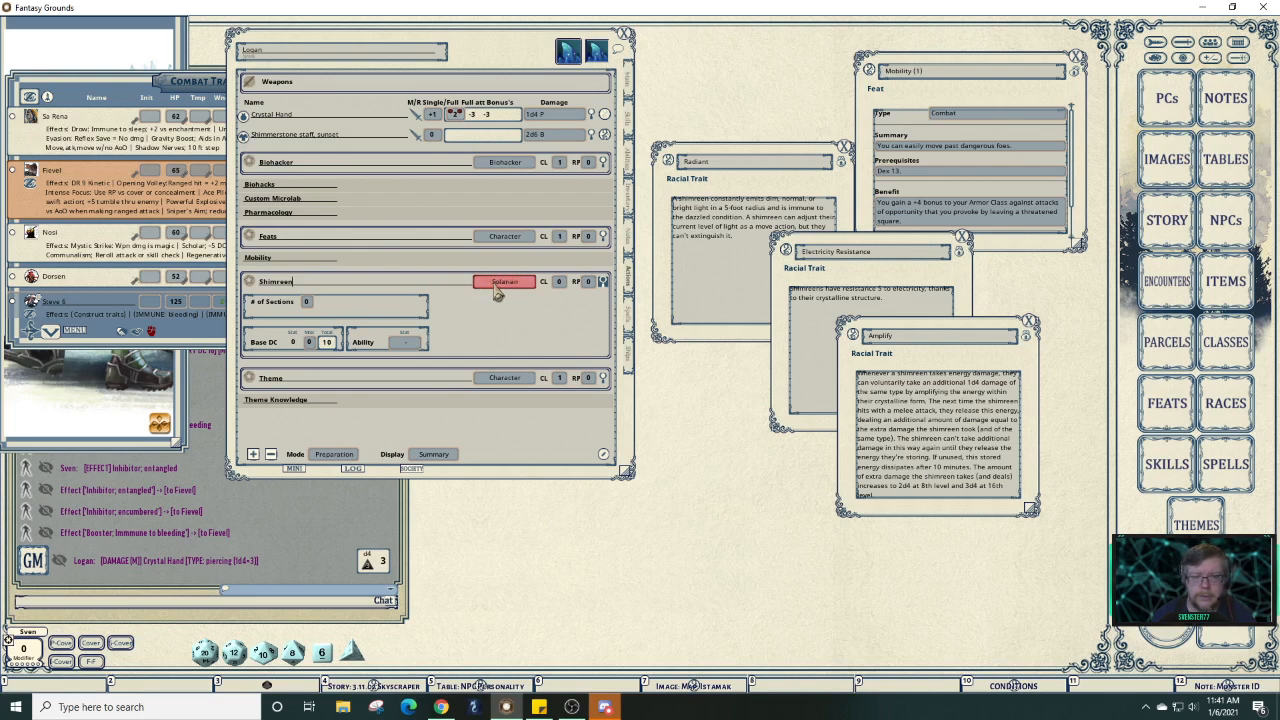
left_click(498, 290)
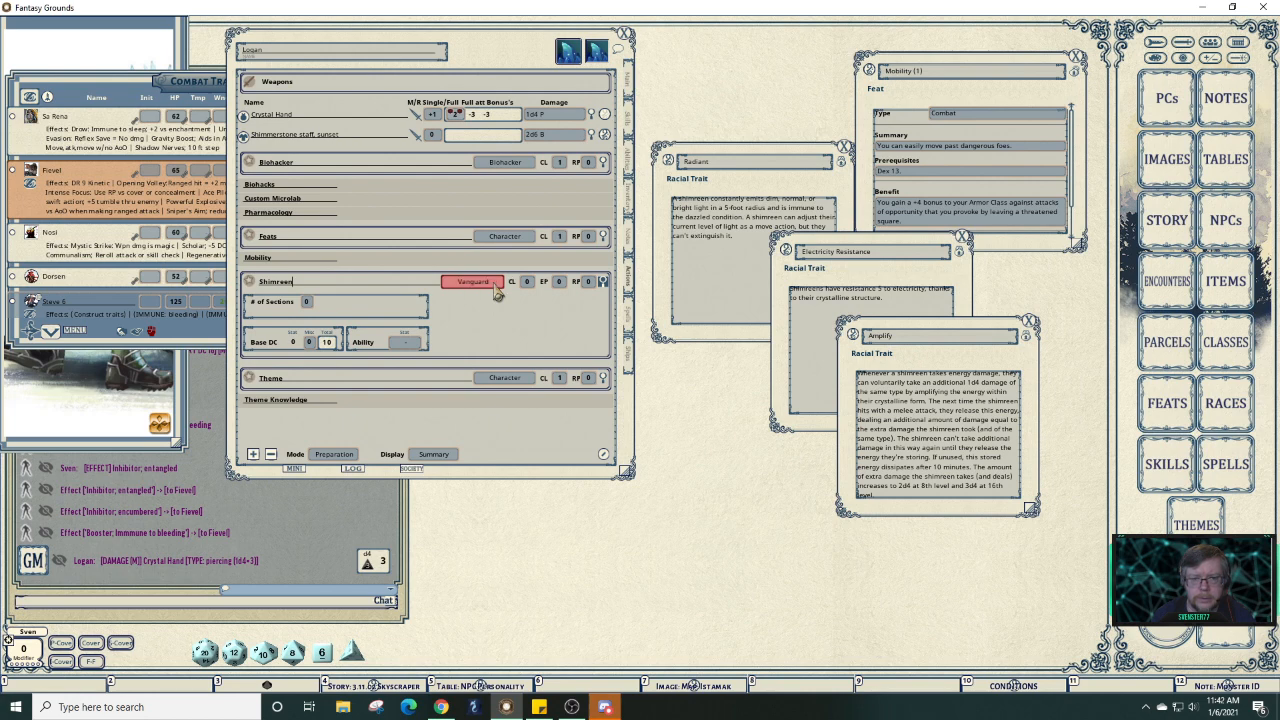
left_click(498, 290)
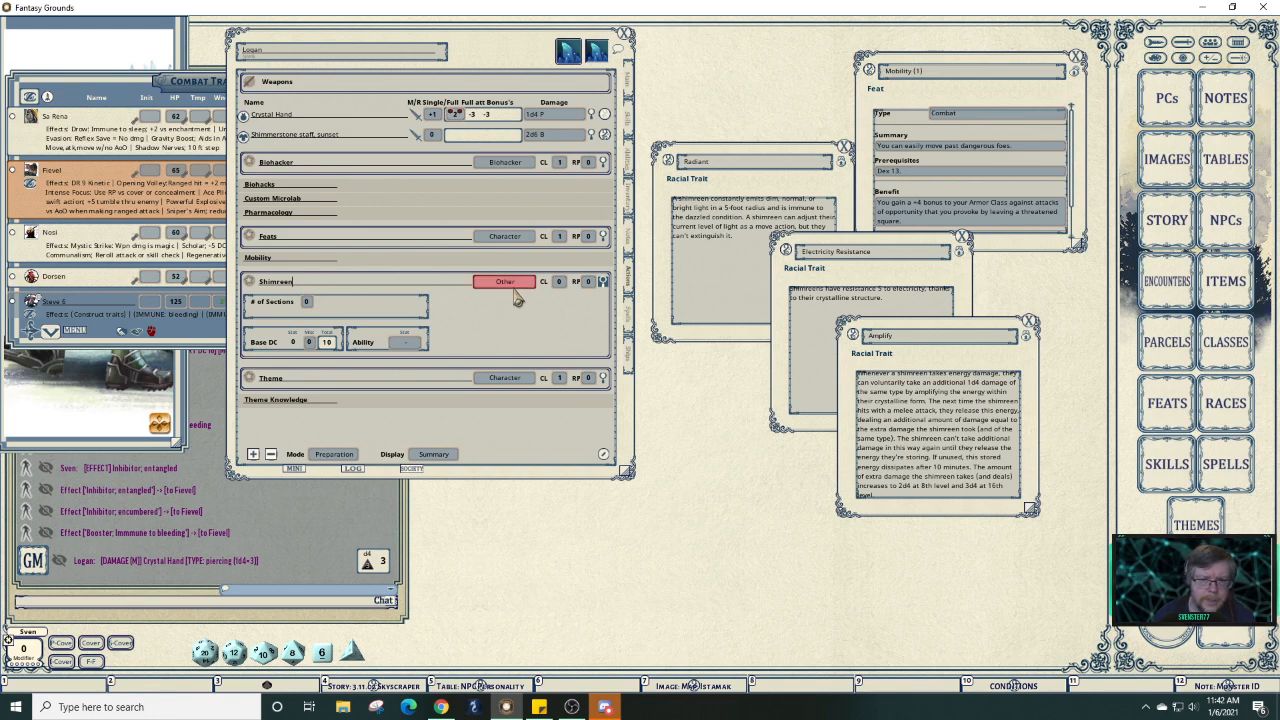
left_click(516, 290)
left_click(516, 290)
left_click(516, 290)
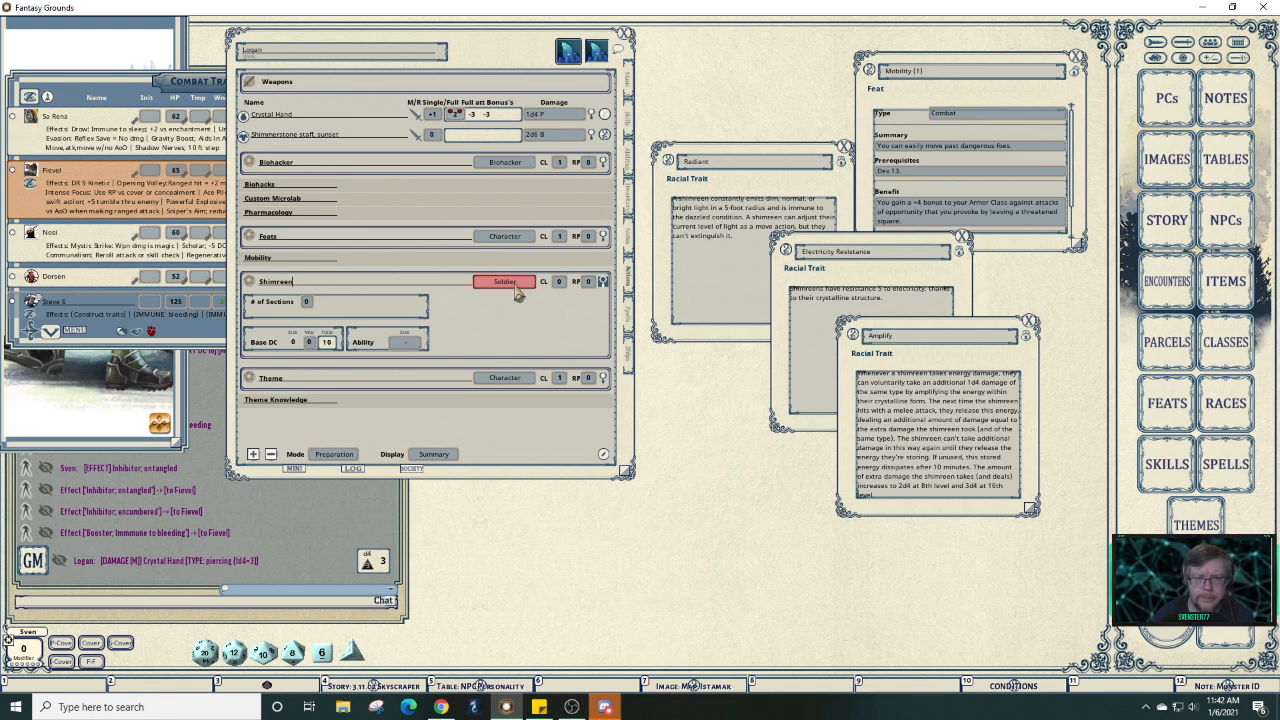
left_click(516, 289)
left_click(489, 287)
left_click(489, 290)
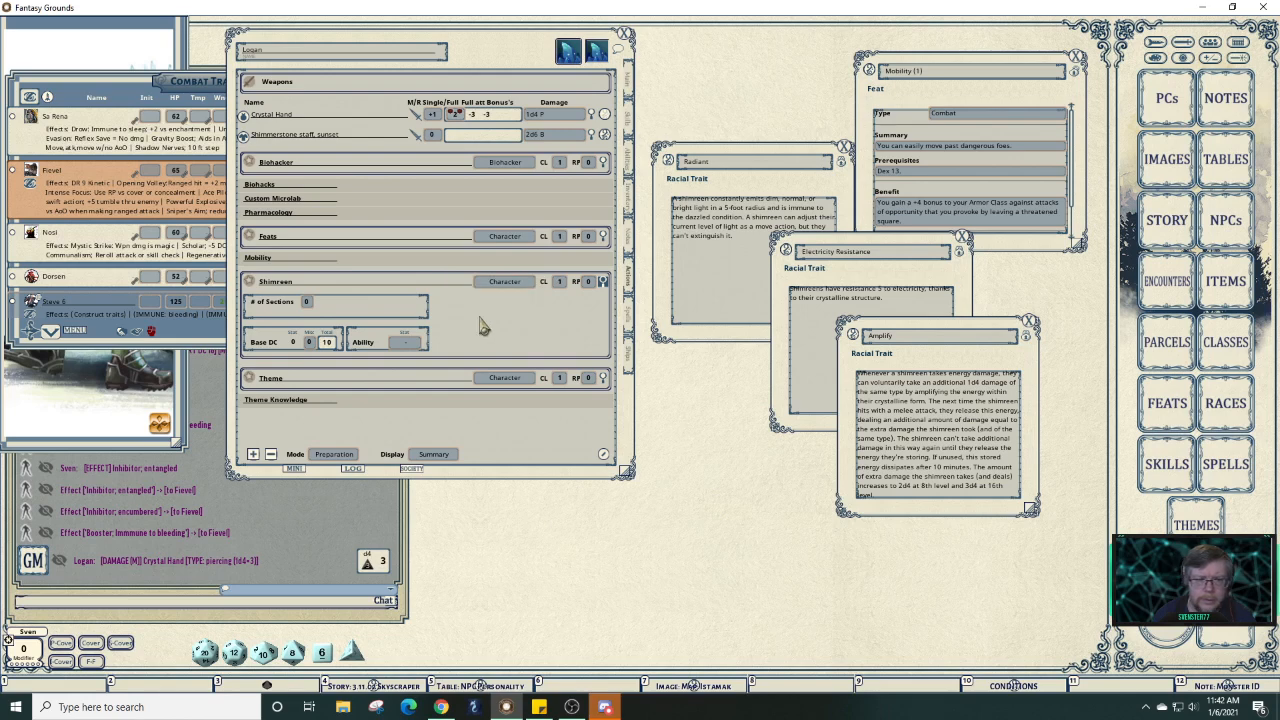
left_click(309, 302)
type("3")
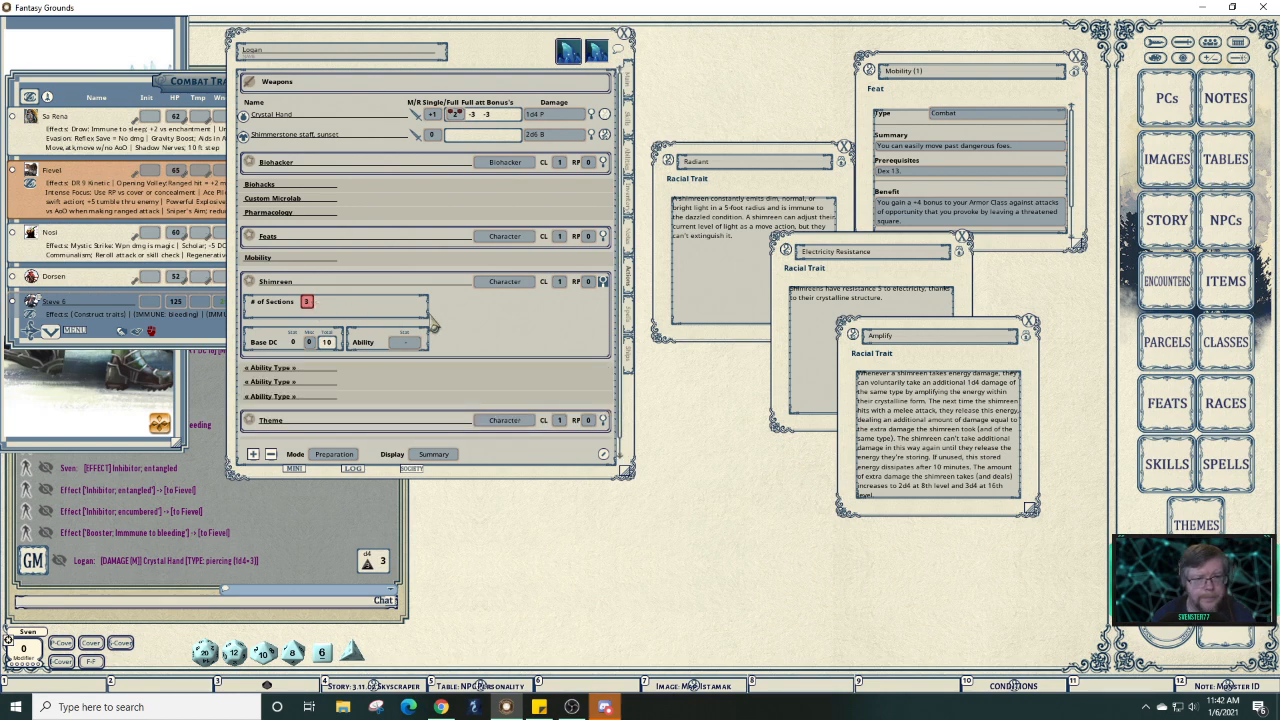
Name the three Shimreen ability rows Radiant, Electricity Resistance and Amplify, then shift the sheet right.
left_click(603, 284)
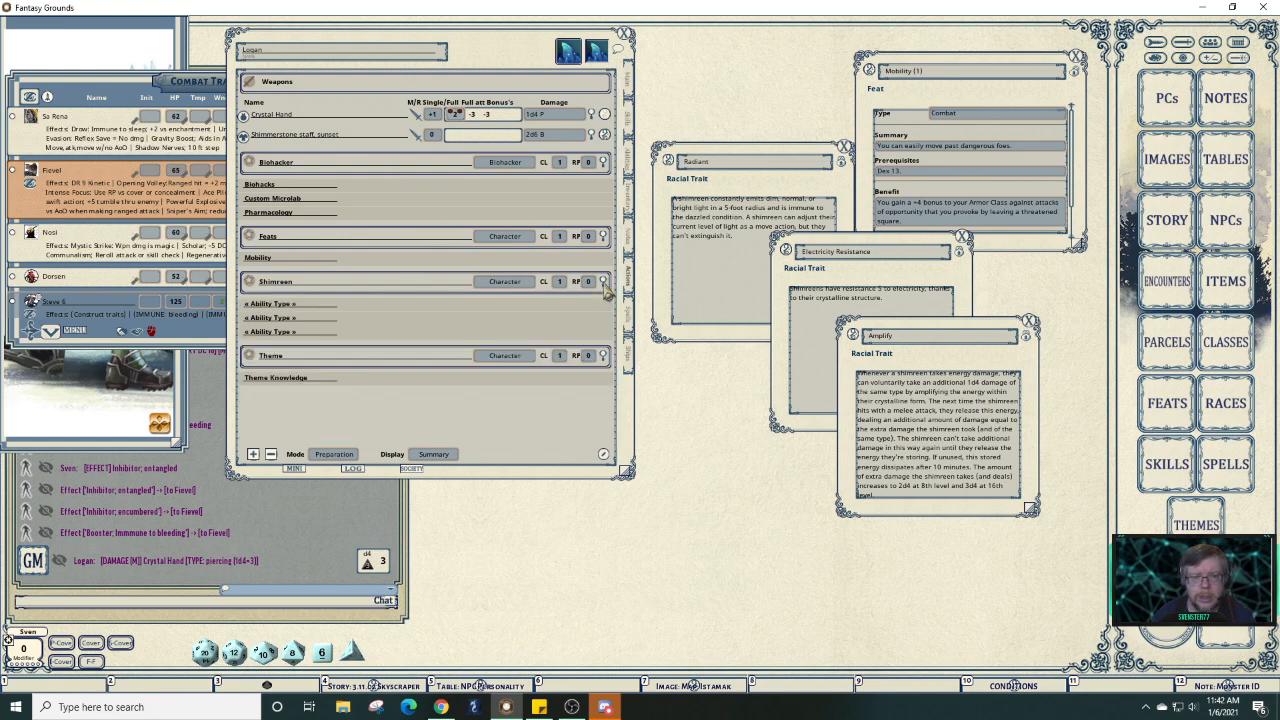
left_click(311, 305)
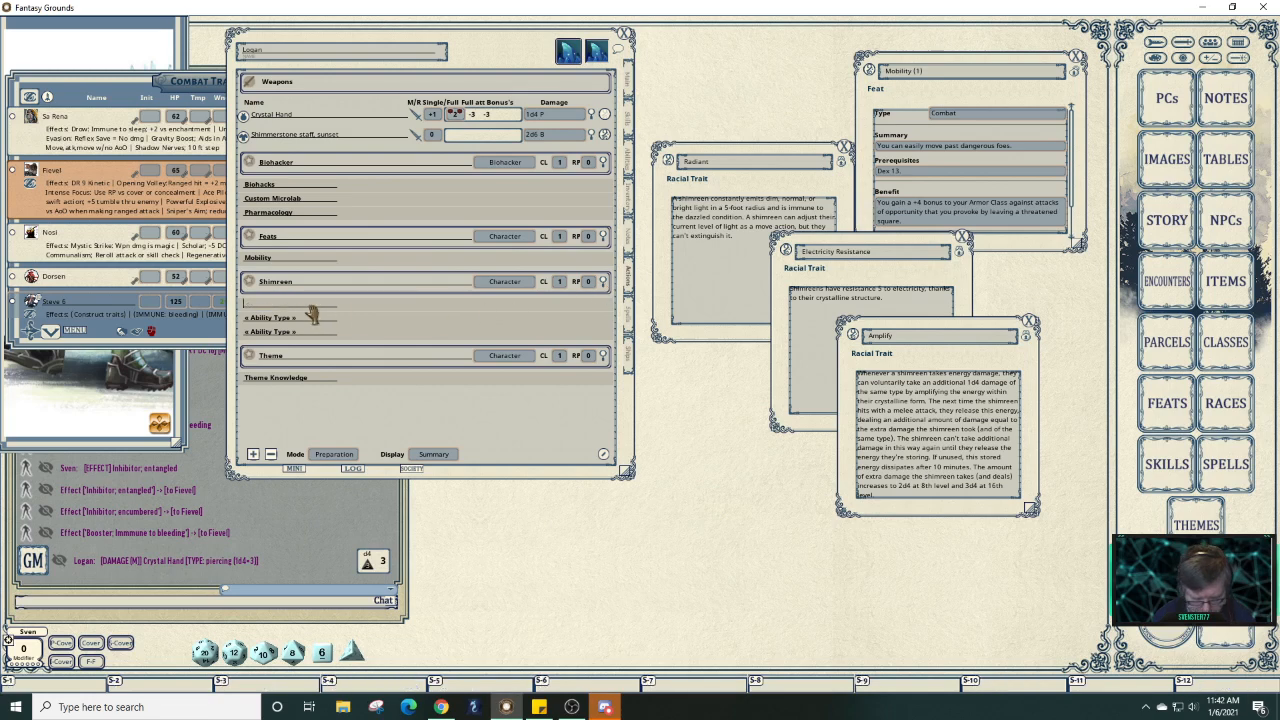
type("Radiant")
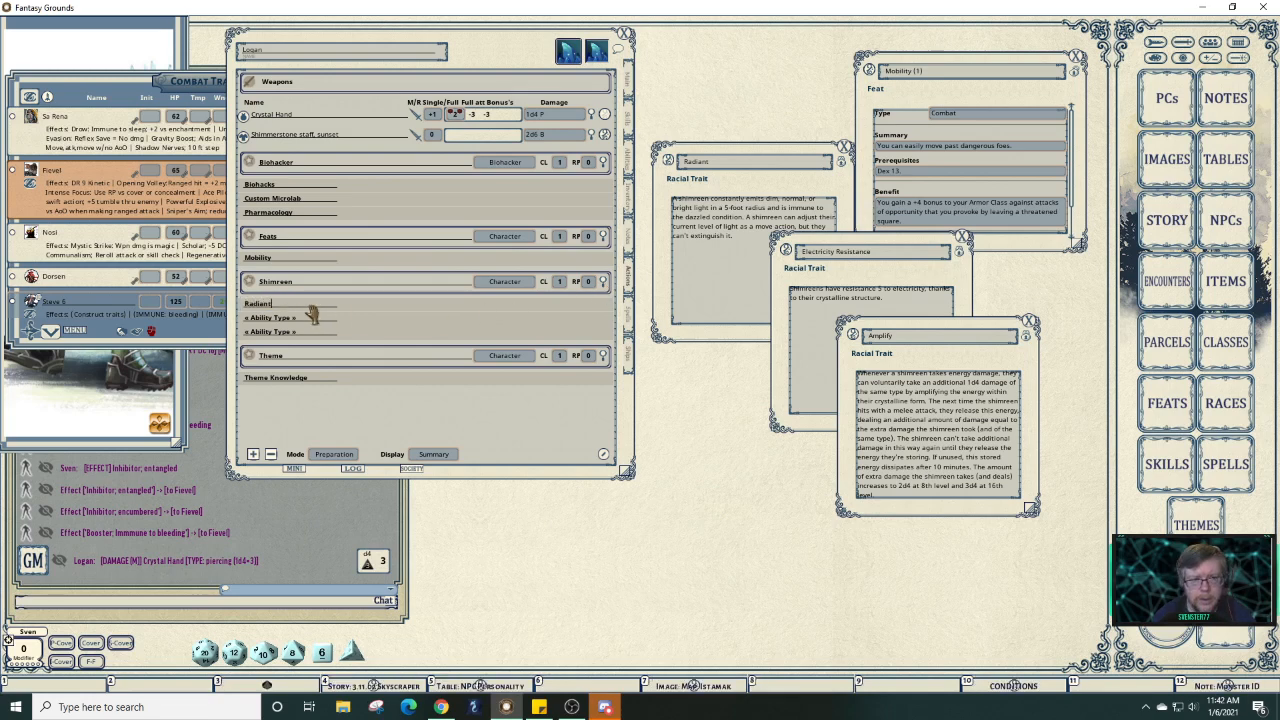
left_click(311, 316)
key("shift")
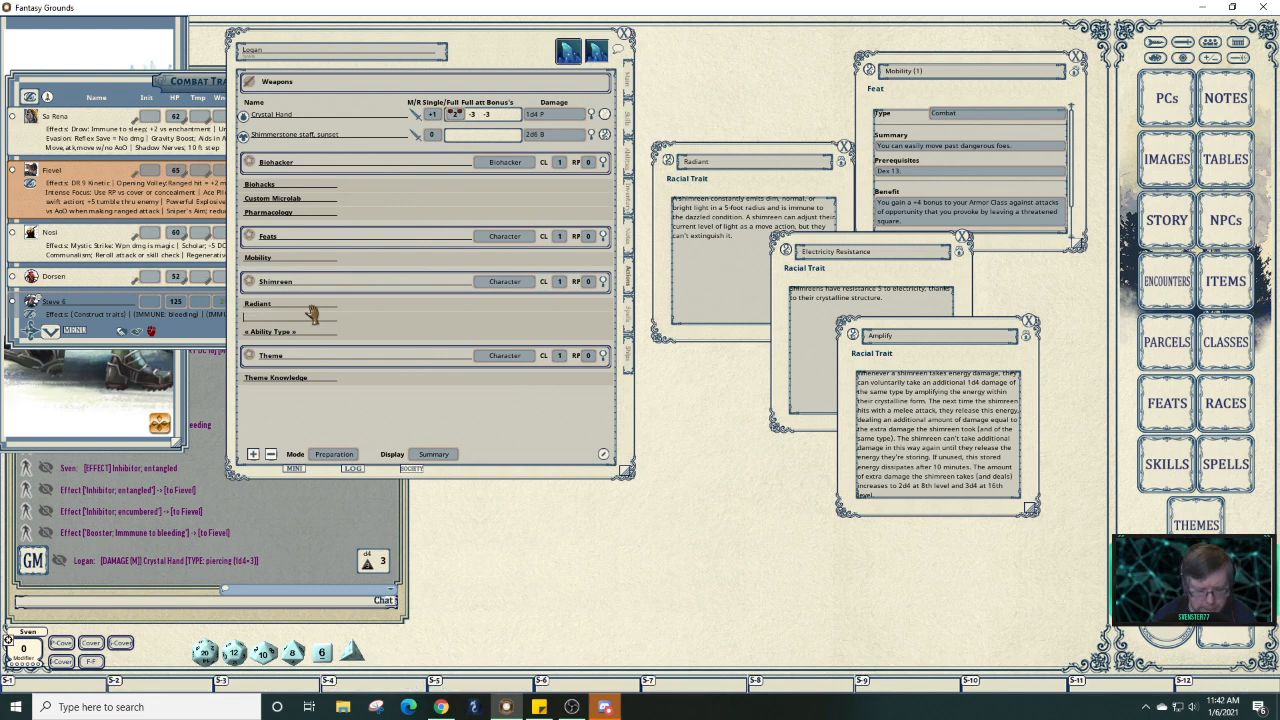
type("Electri")
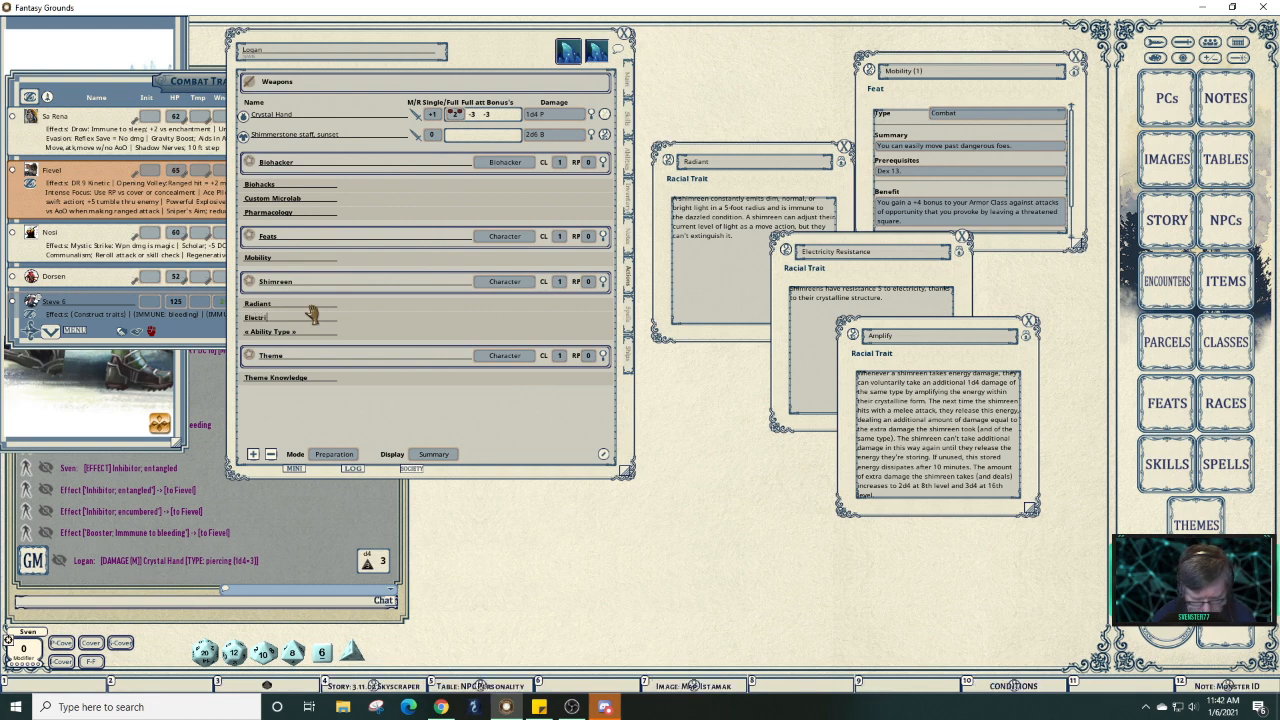
type("city R")
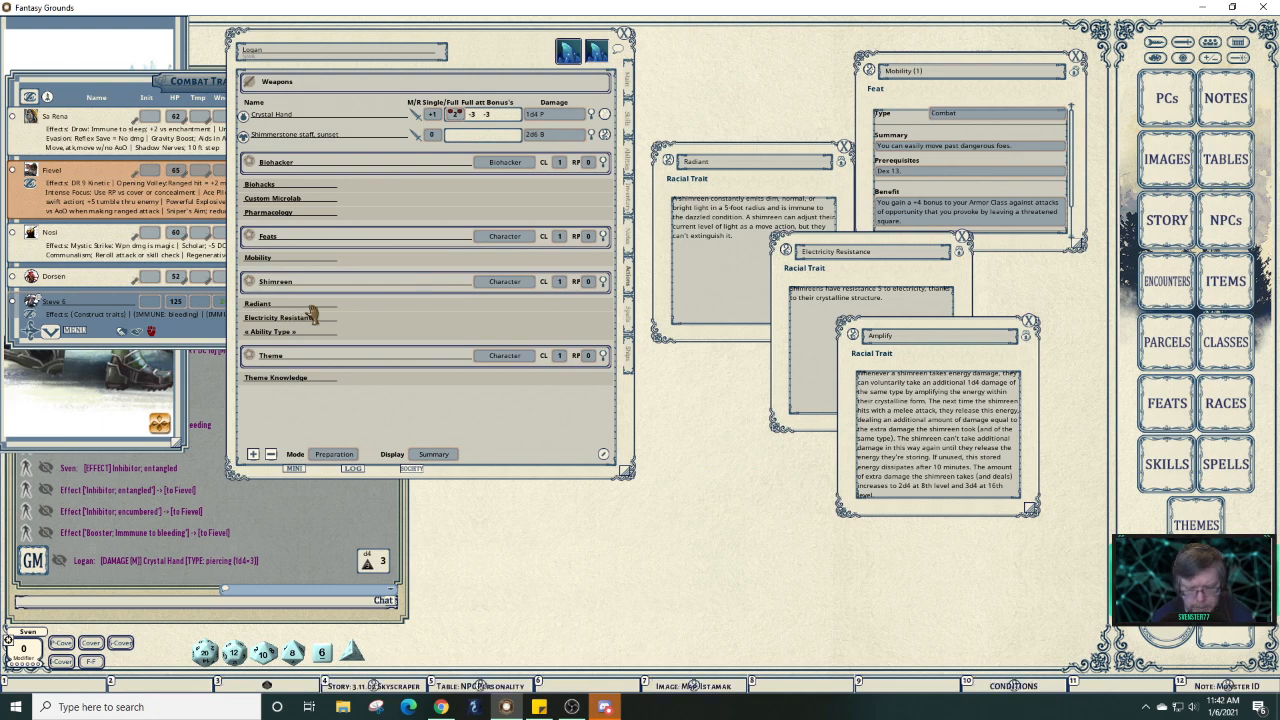
type("esistance")
key("Return")
type("Amplify")
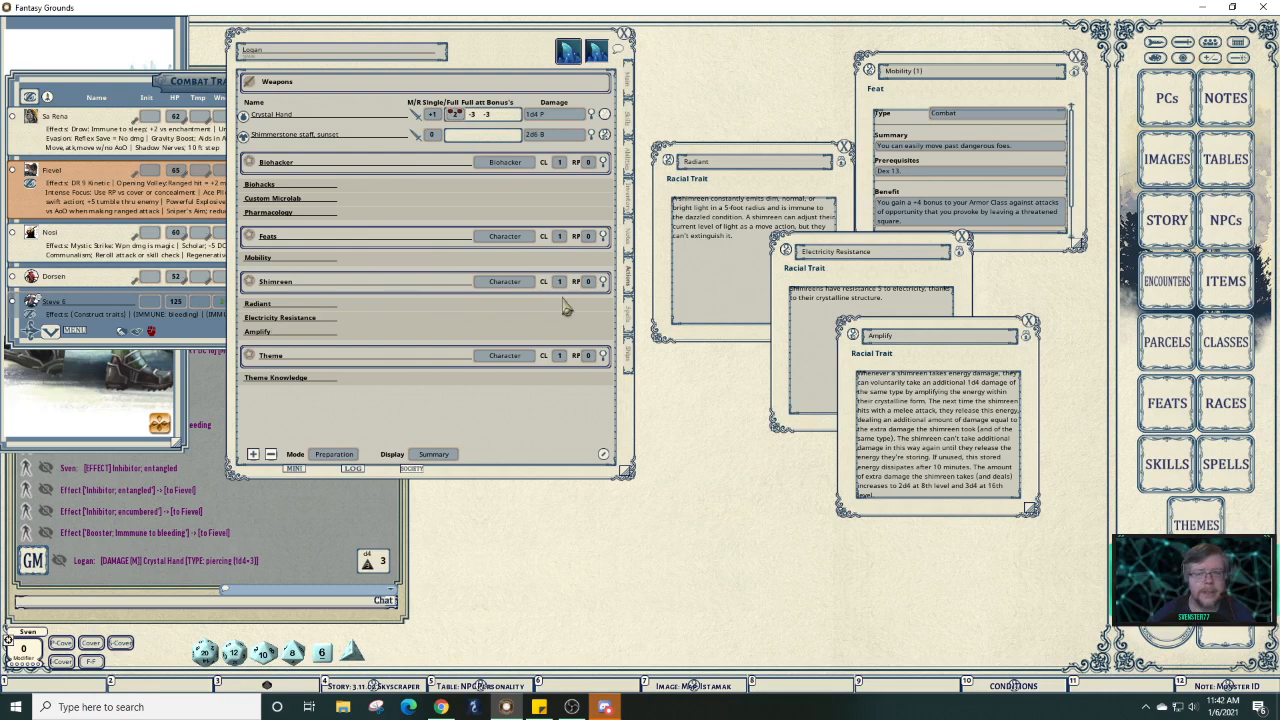
left_click_drag(512, 50, 686, 40)
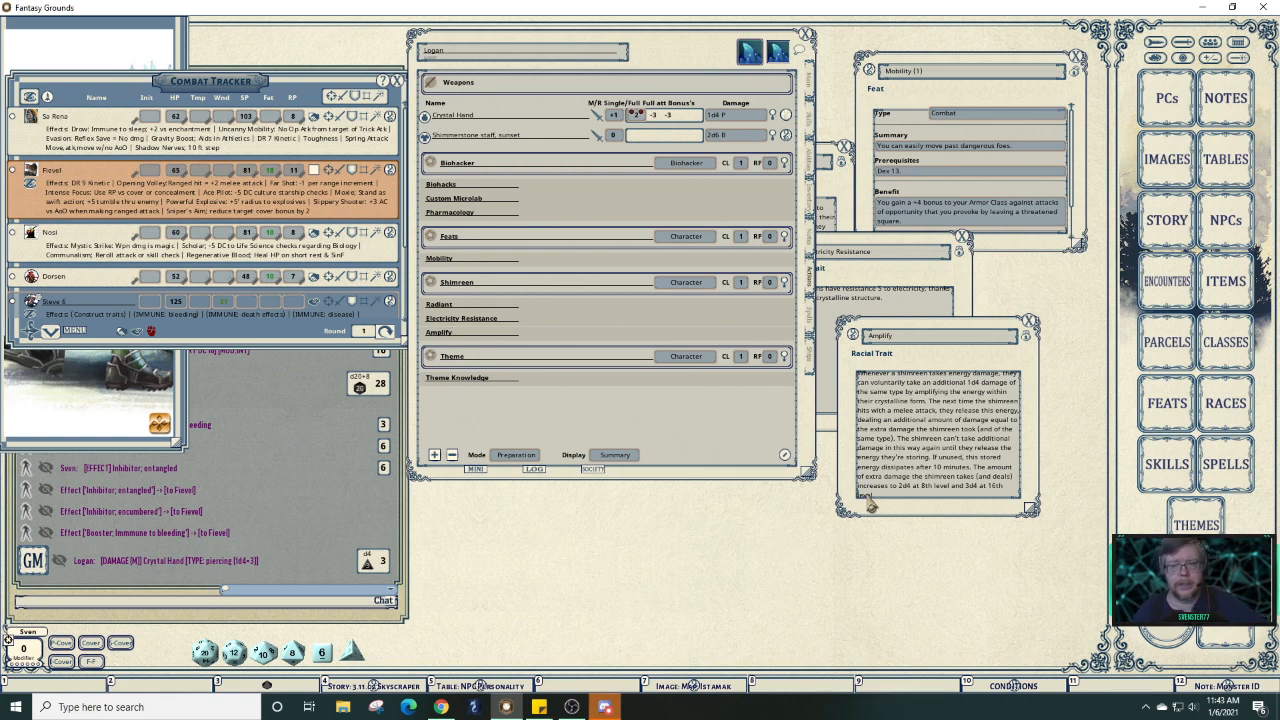
Raise the Electricity Resistance, Amplify and Radiant trait windows and move Radiant to the lower middle.
left_click(906, 314)
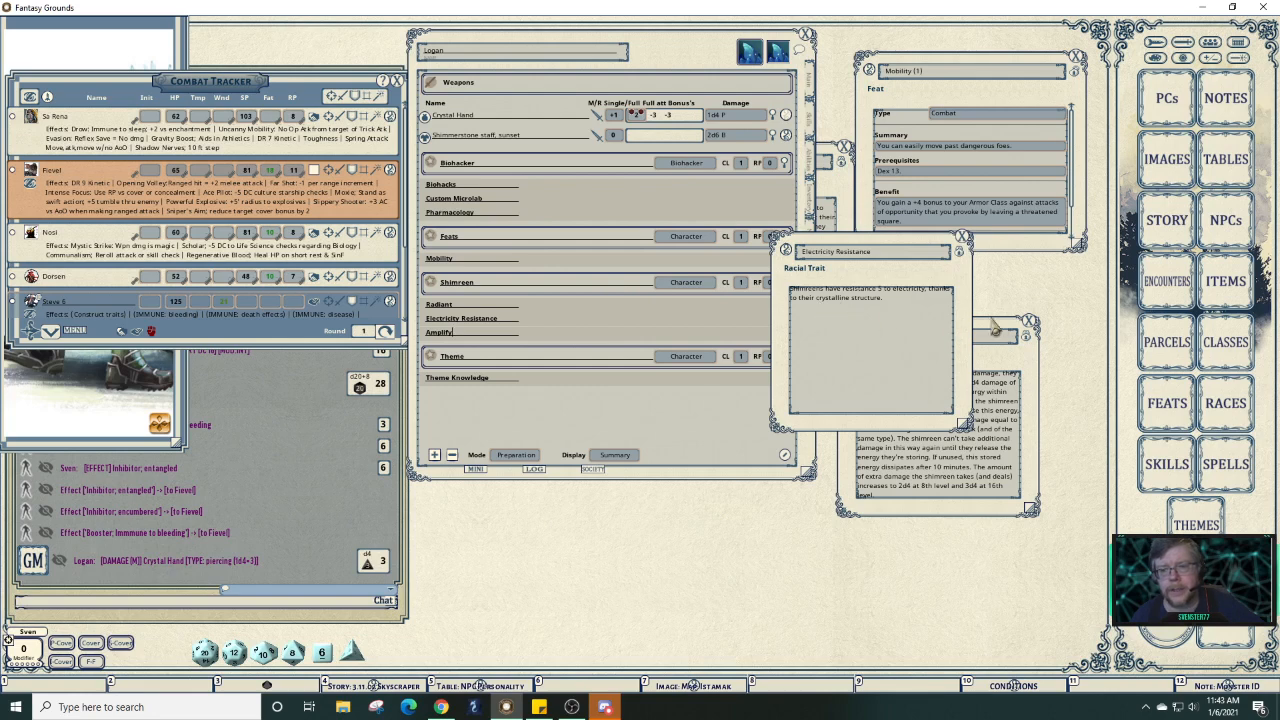
left_click(1010, 352)
left_click(838, 188)
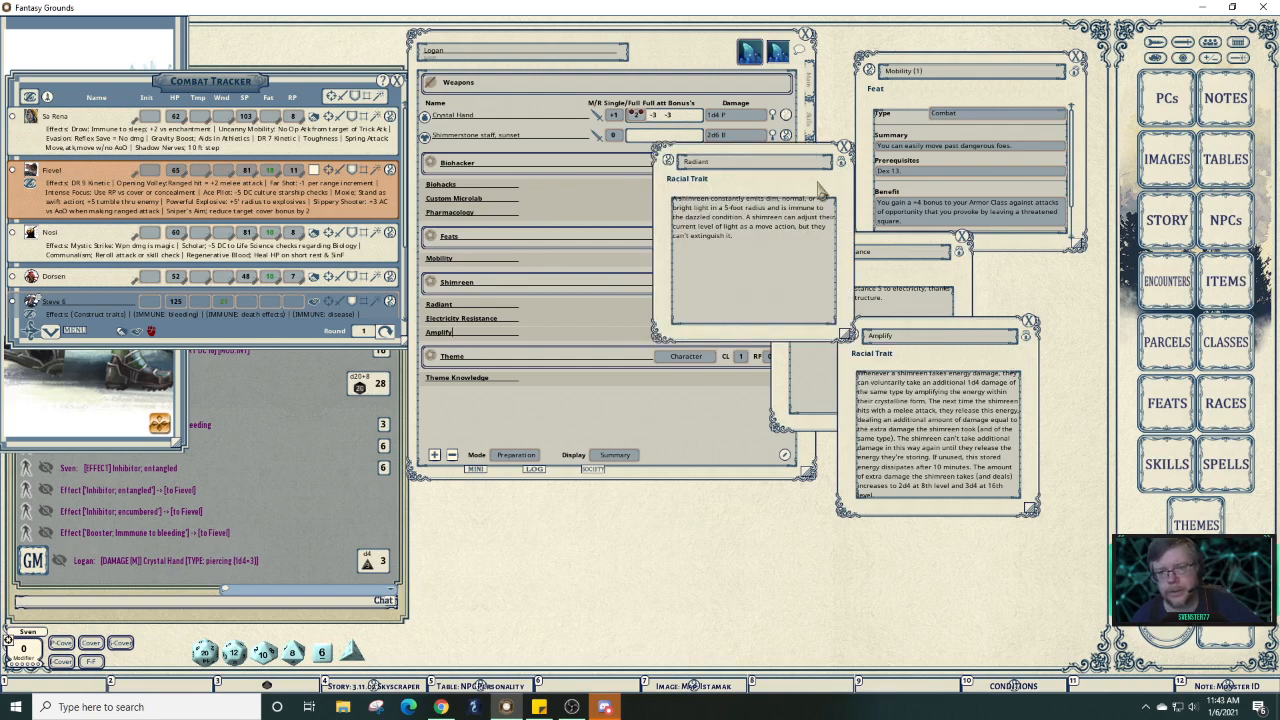
left_click_drag(817, 170, 573, 471)
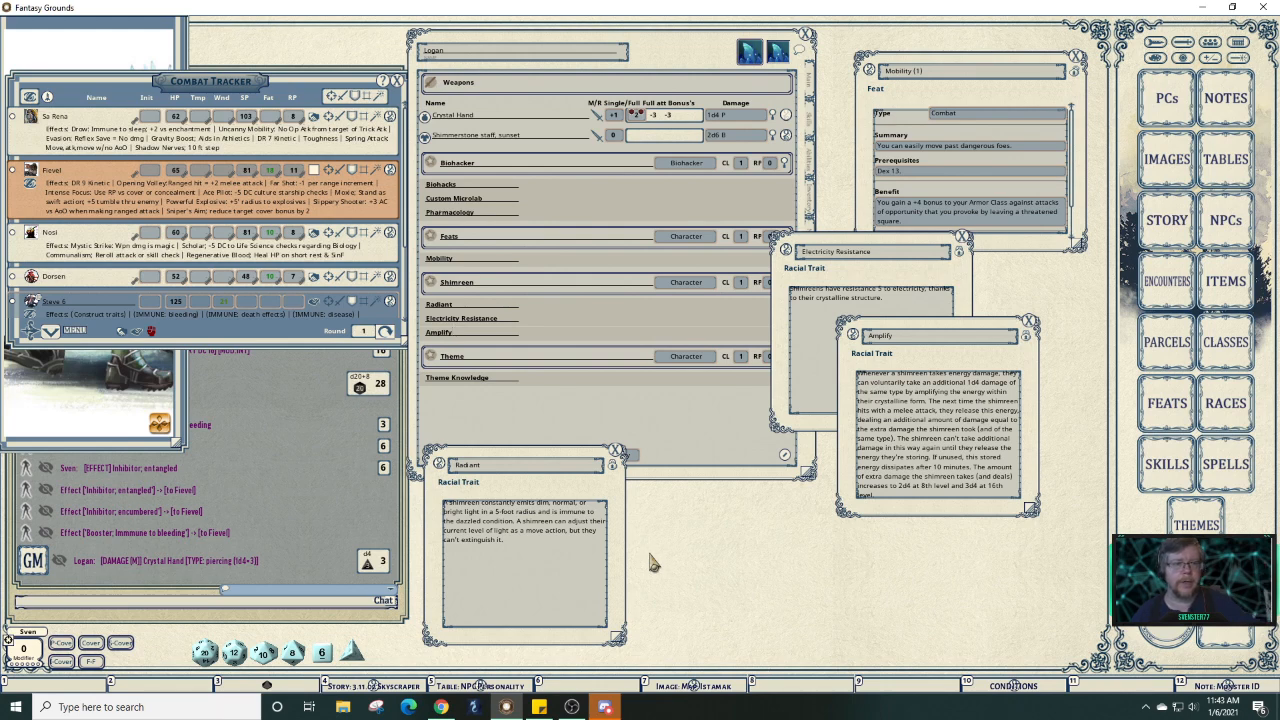
List the active combatant's individual effects and switch the Barricade effect to Active.
left_click(378, 170)
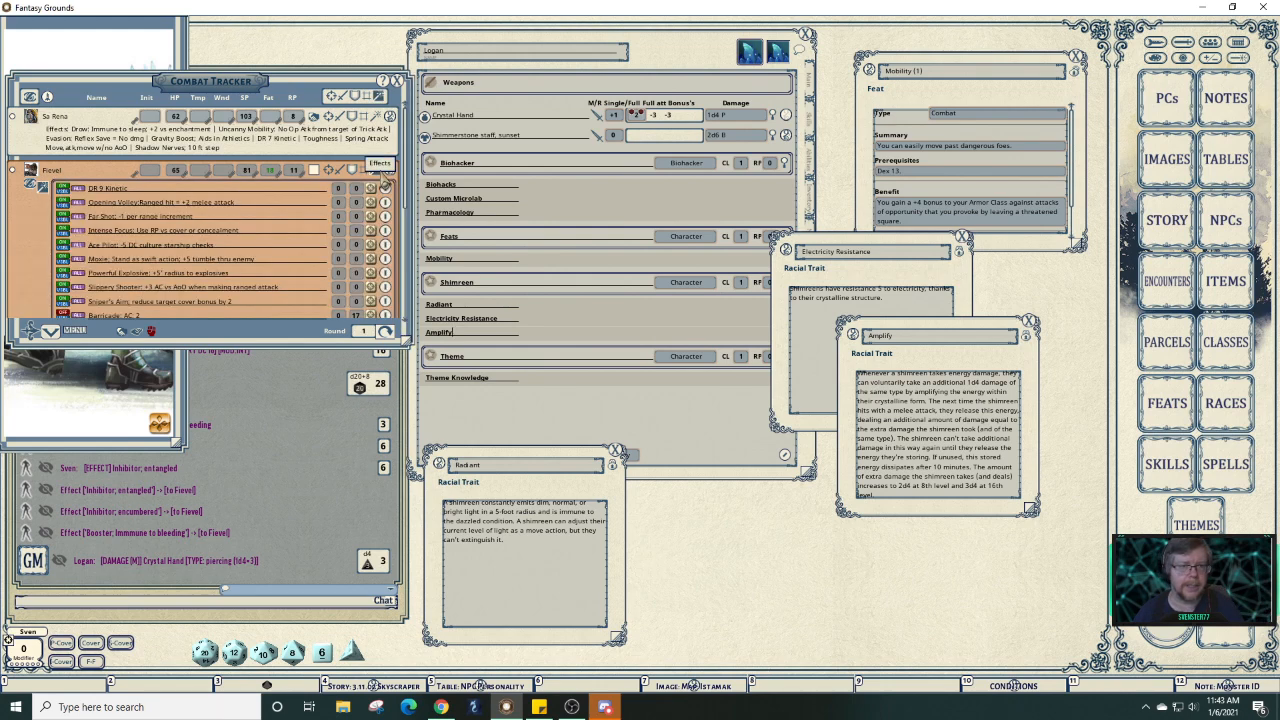
scroll(398, 200, "down", 3)
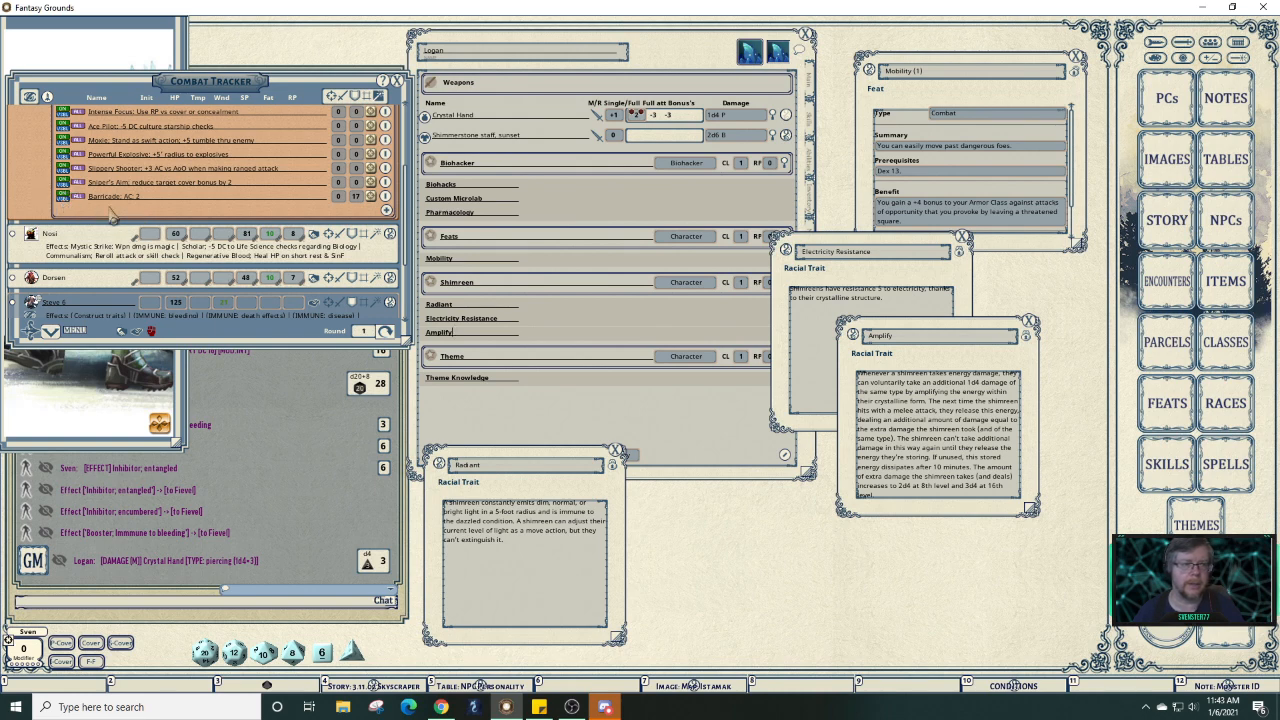
left_click(63, 198)
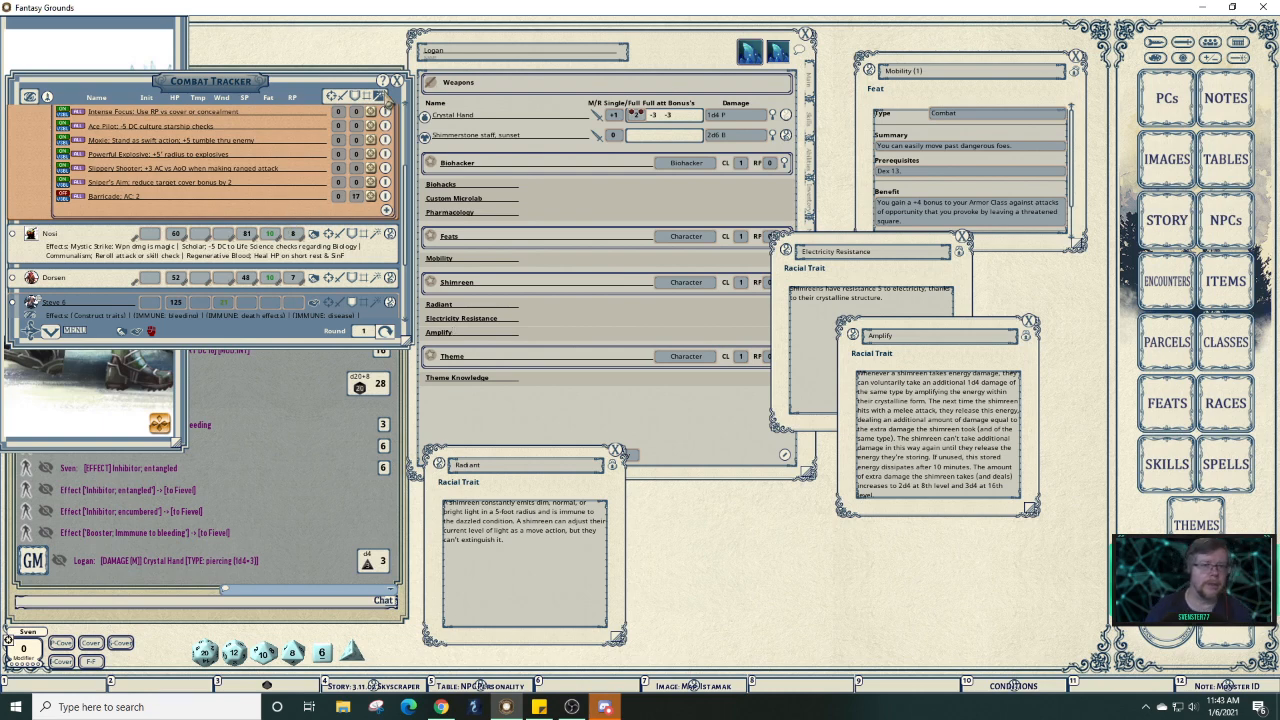
scroll(389, 108, "down", 3)
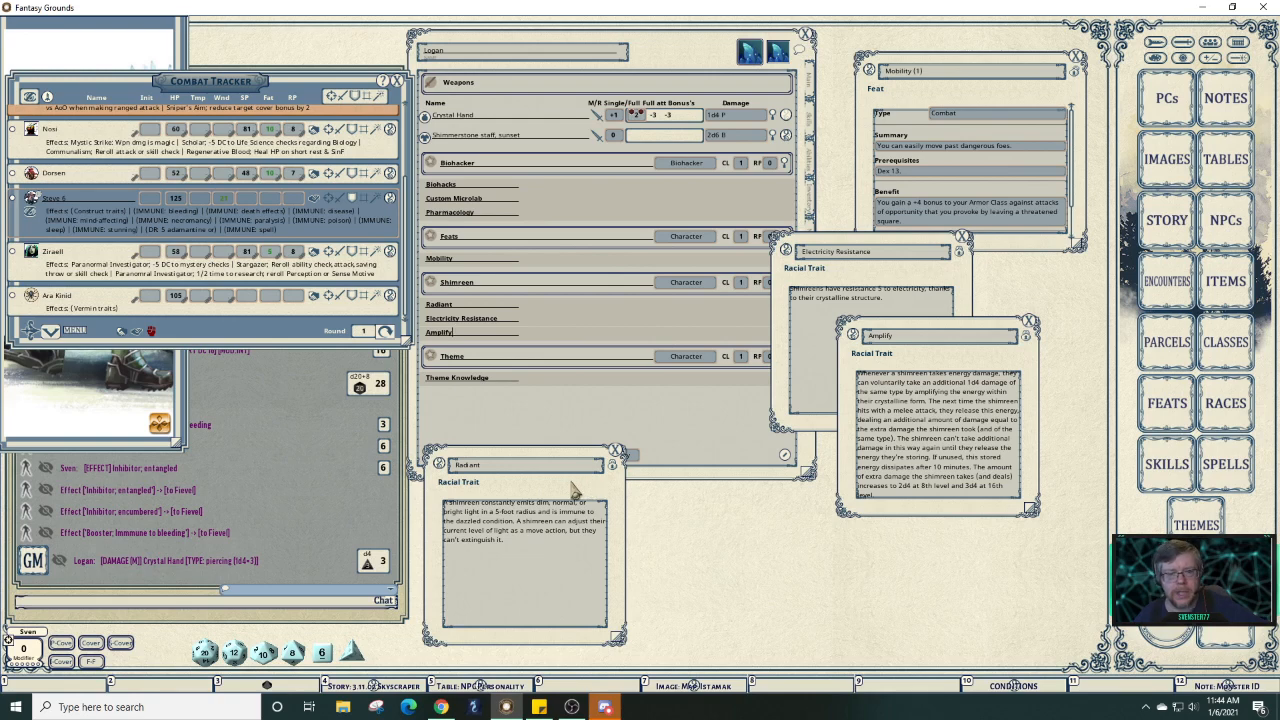
Line up the Radiant and Electricity Resistance trait windows at the bottom, with the character sheet in front.
left_click_drag(572, 479, 695, 439)
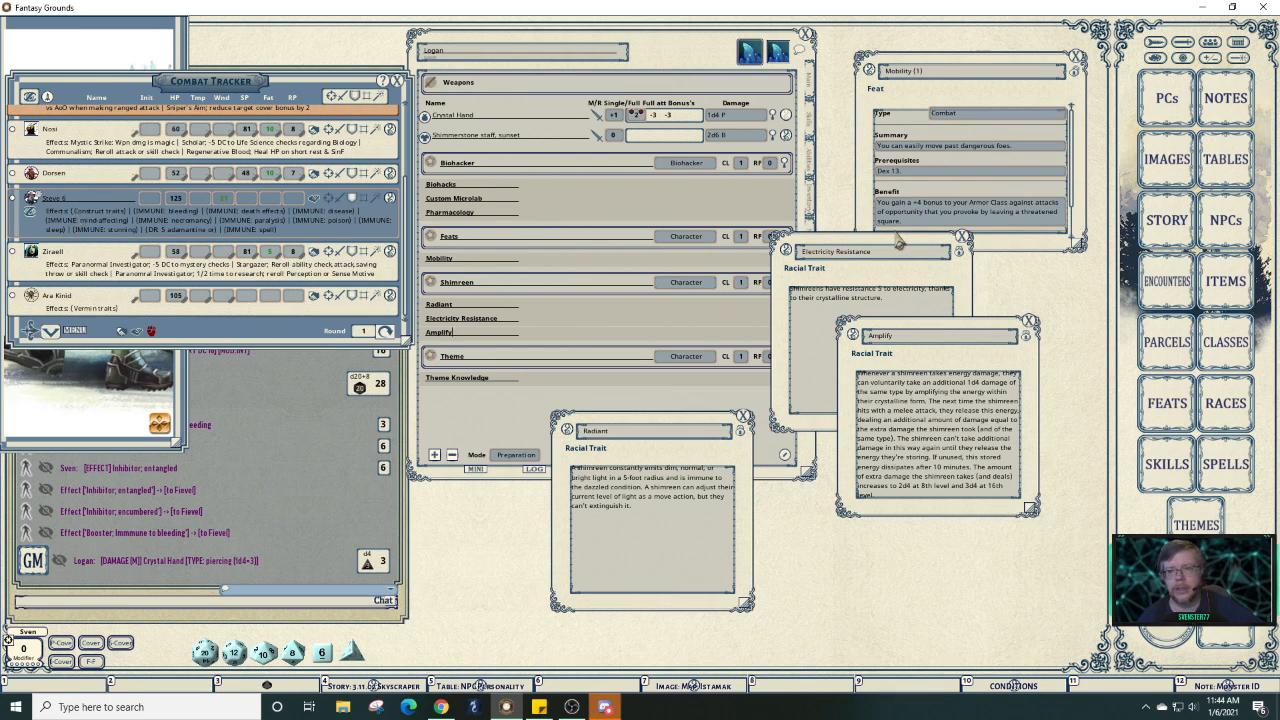
left_click_drag(898, 240, 882, 468)
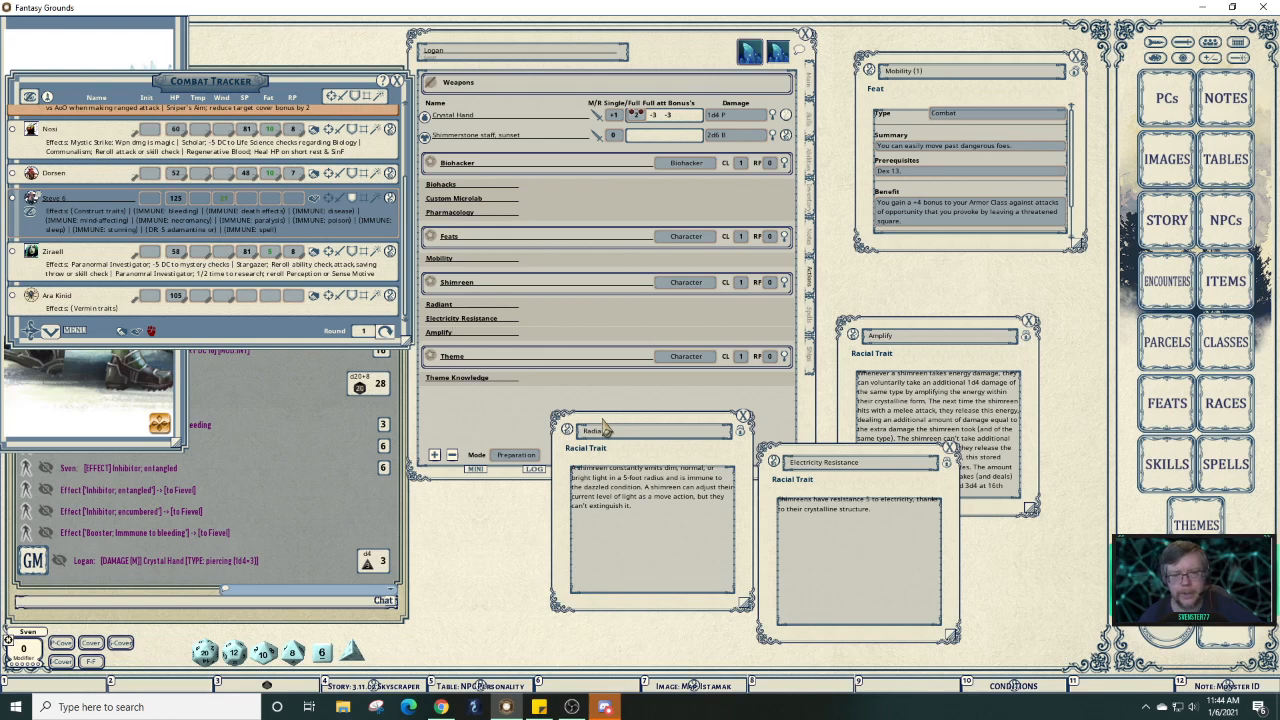
left_click_drag(604, 428, 546, 478)
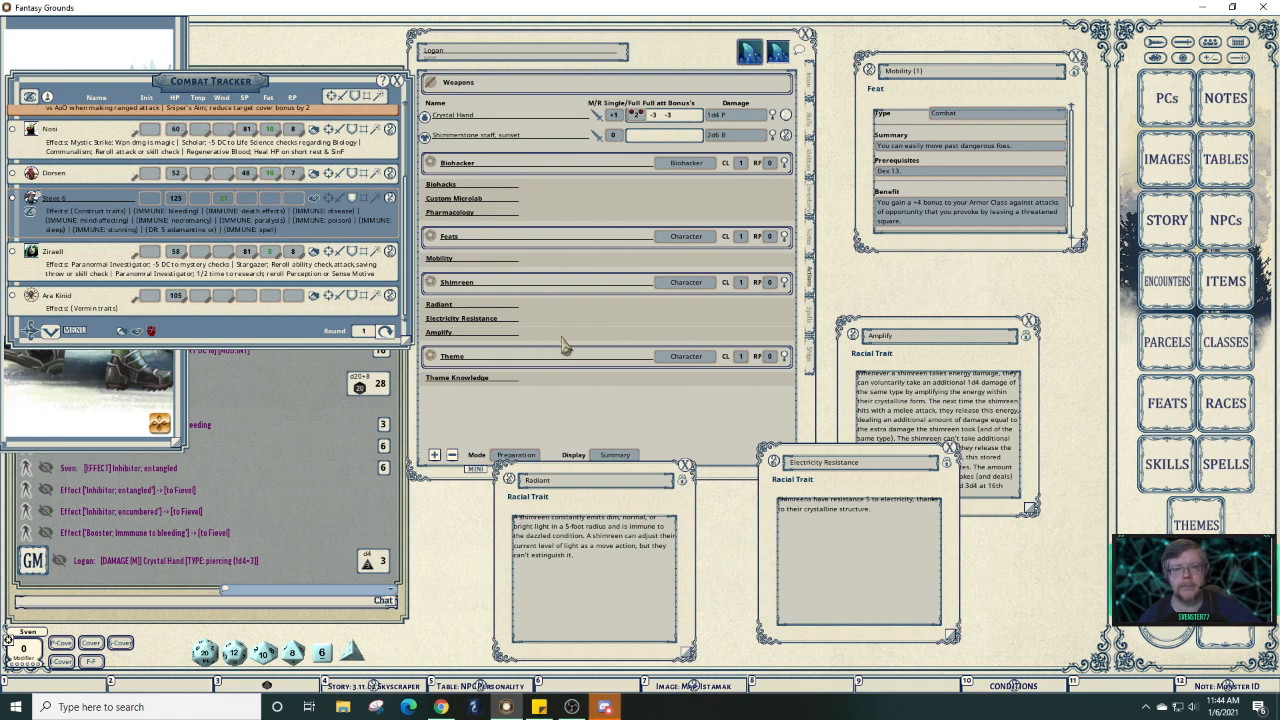
left_click(610, 404)
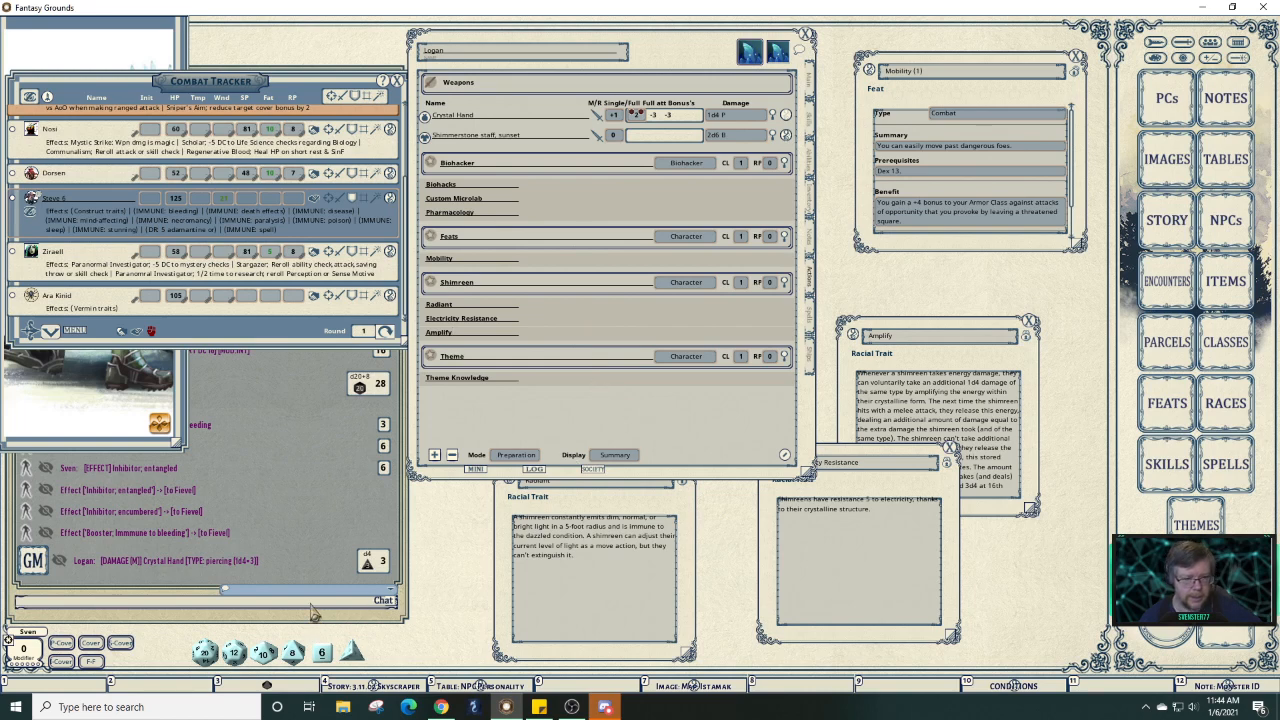
Save the campaign with a chat save command, confirmed by 'Campaign saved.'.
type("/s")
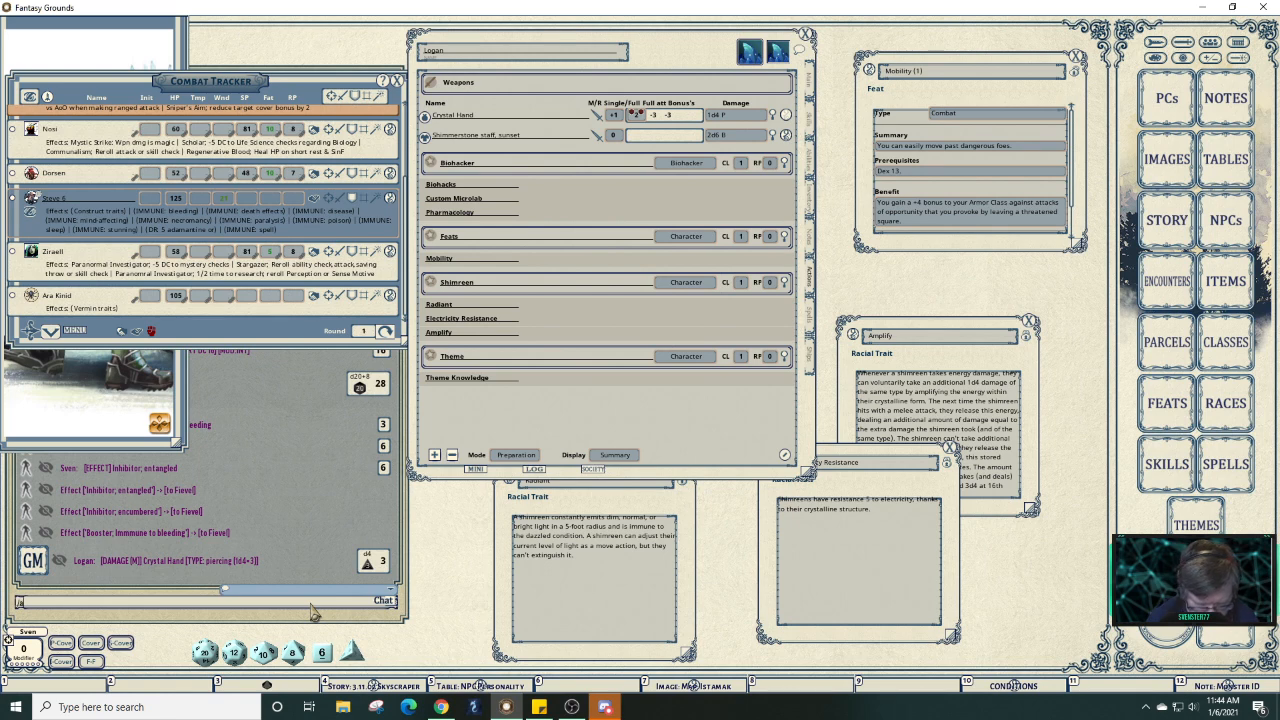
type("asave")
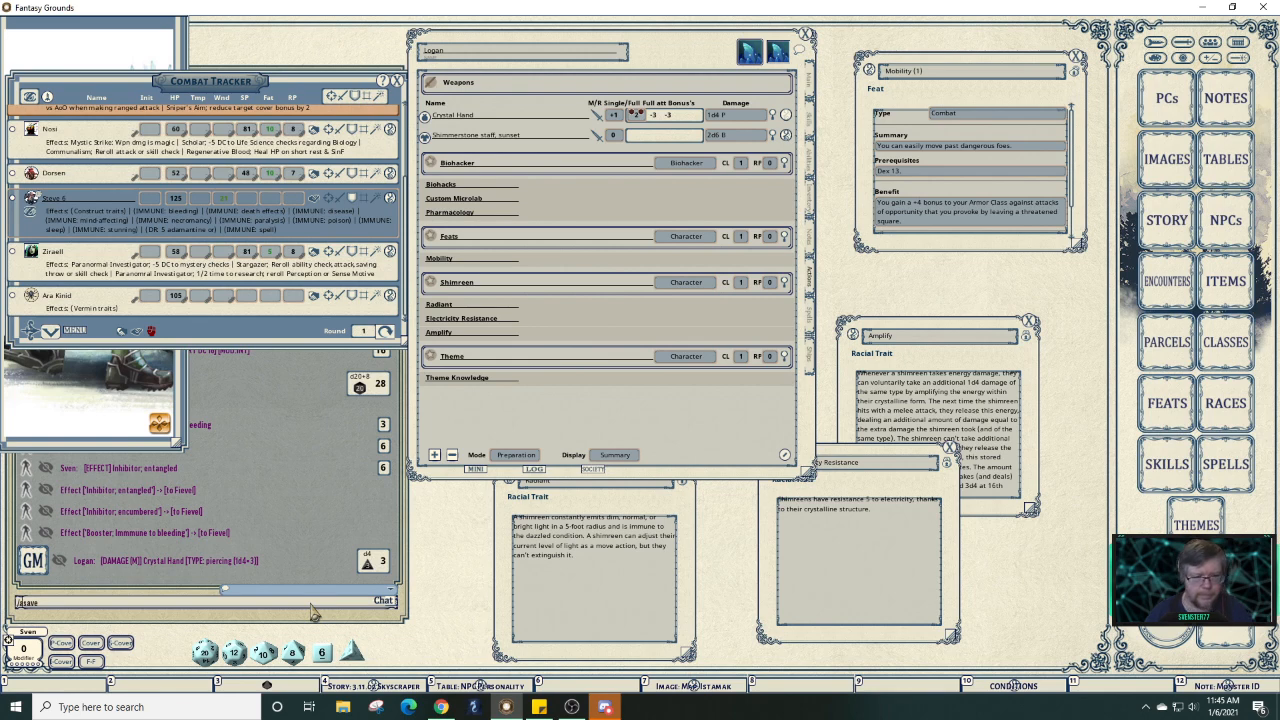
key("Return")
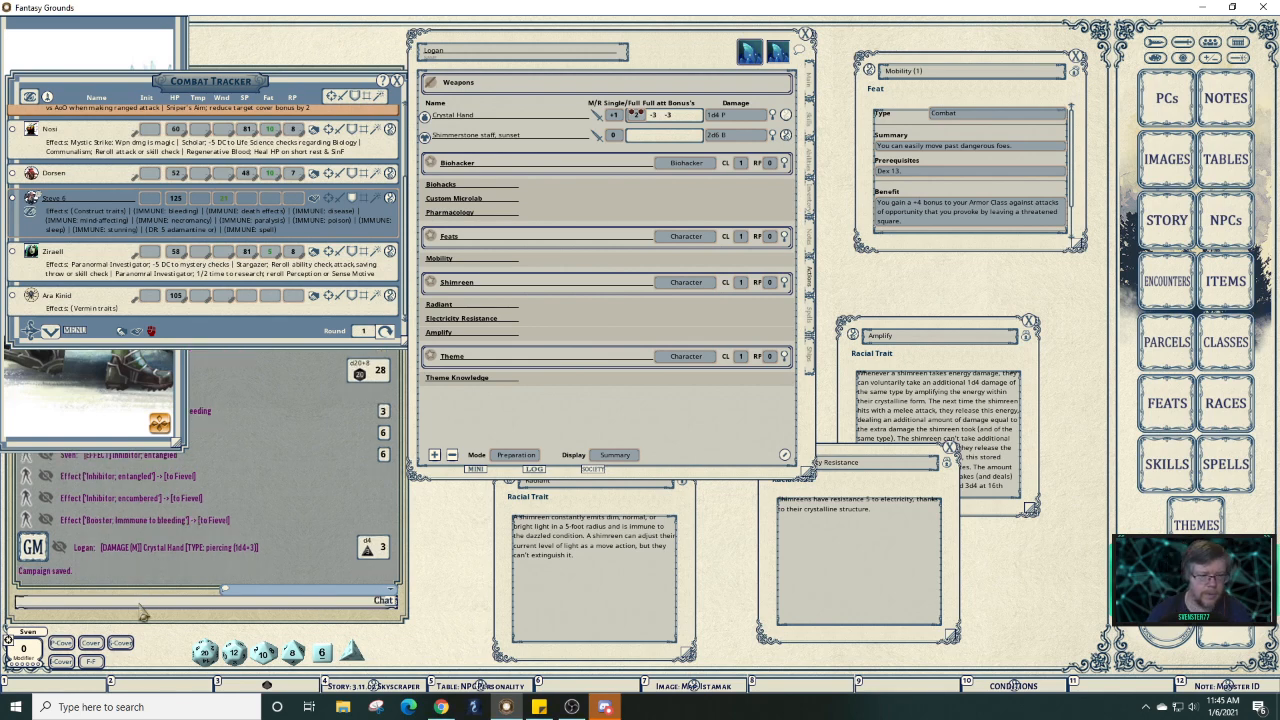